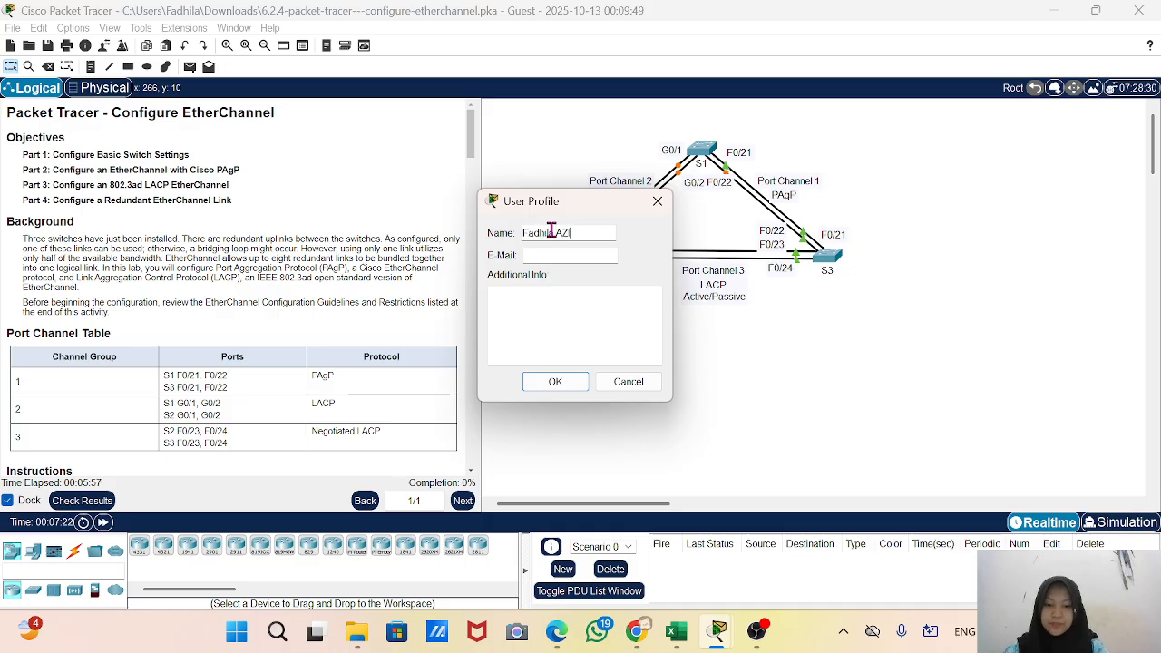
Complete the full name in the user profile and correct its misspelled surname
text(lian)
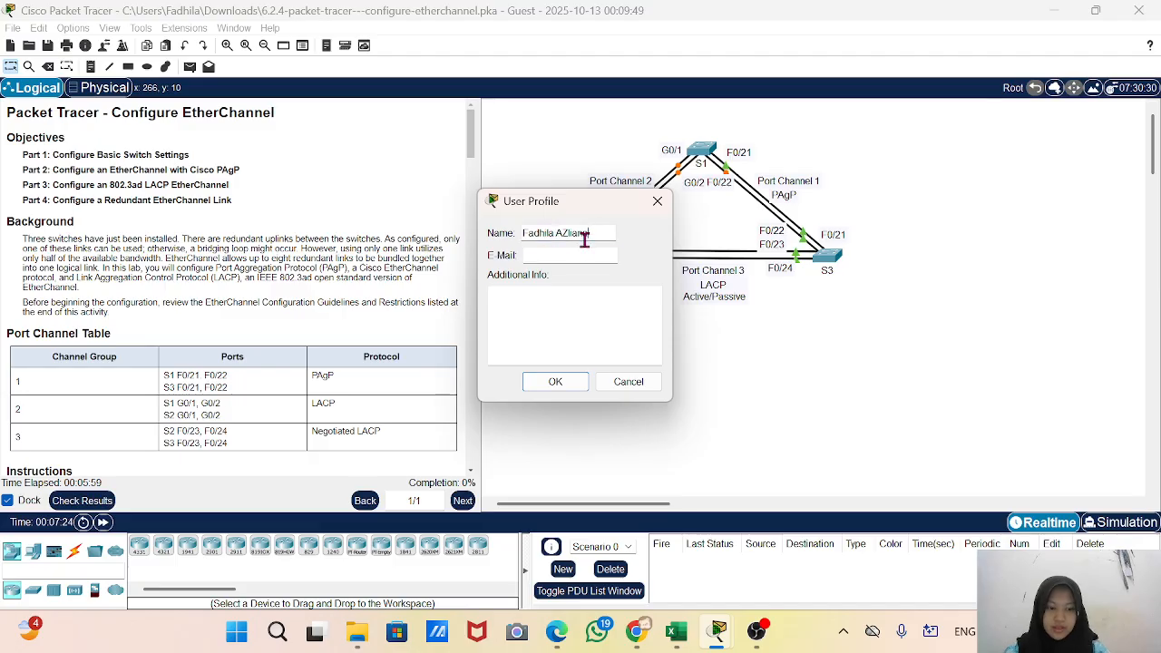
key(Left)
key(Left)
key(Left)
key(Left)
key(BackSpace)
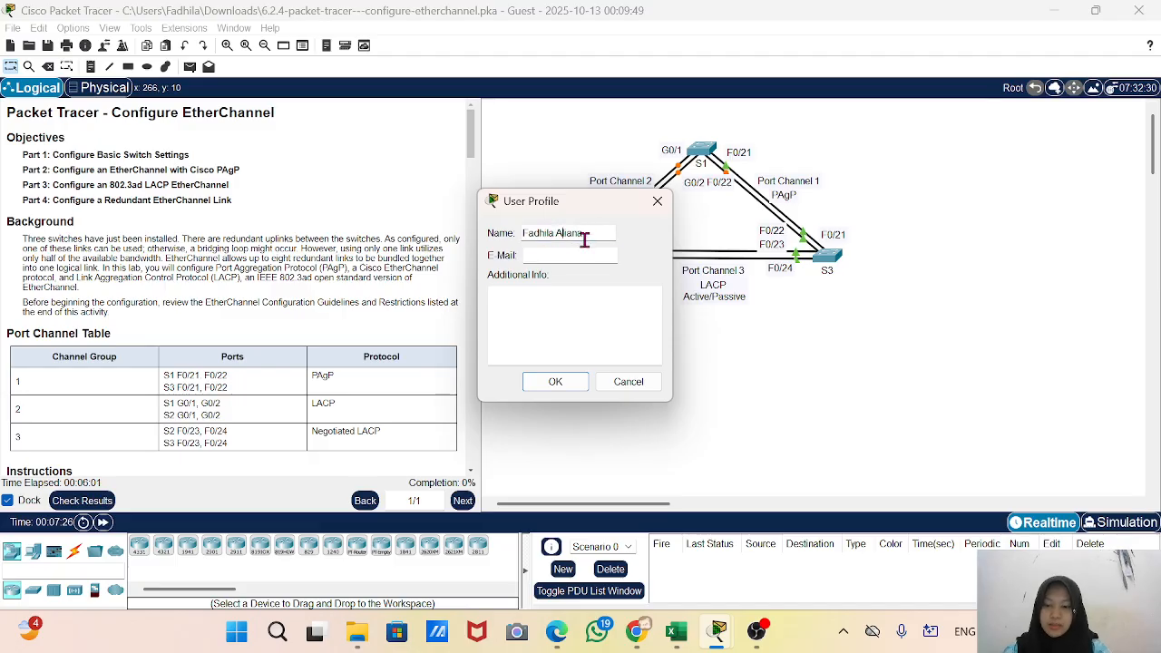
text(z)
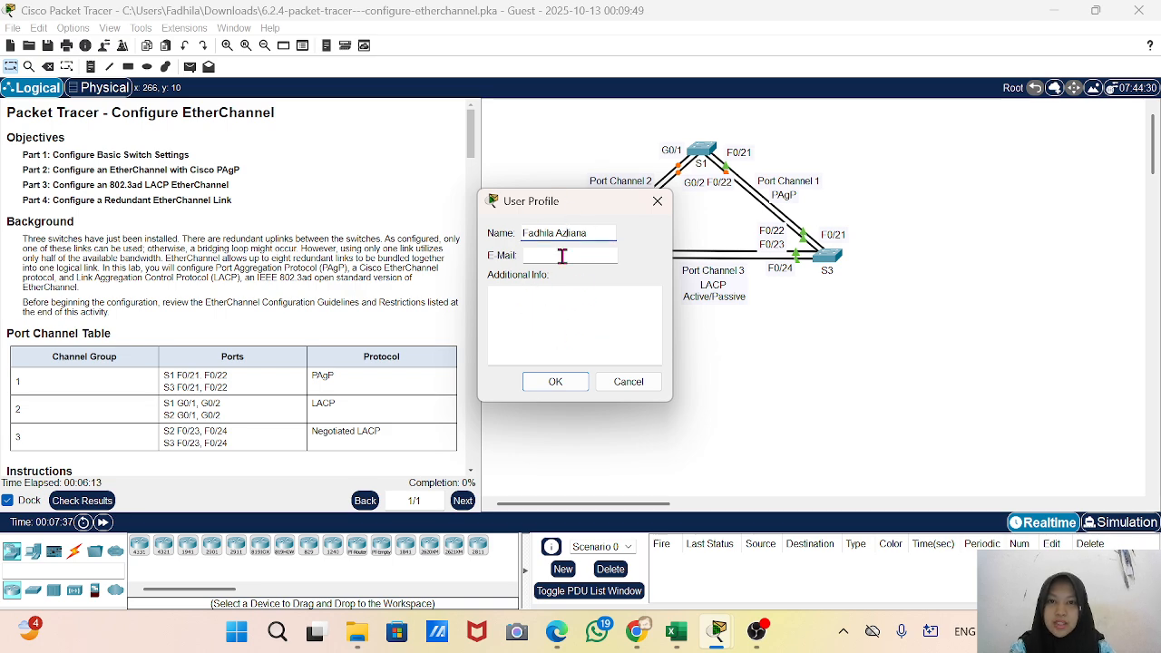
Enter the student ID number as the profile's additional info and save the user profile
click(554, 330)
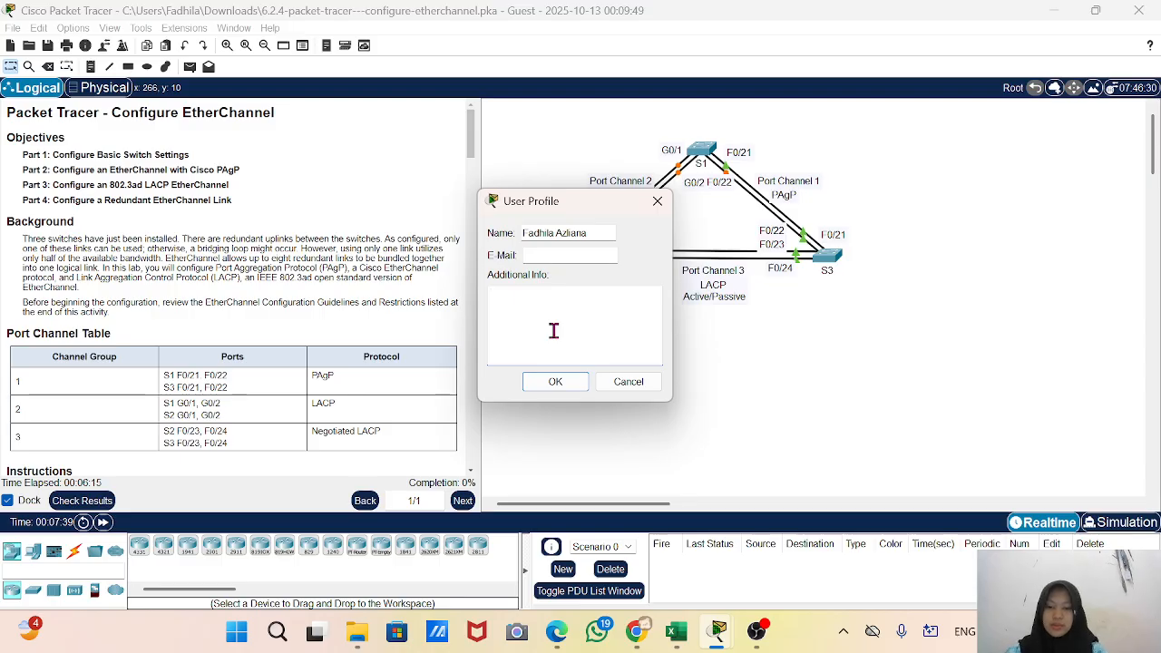
text(24782)
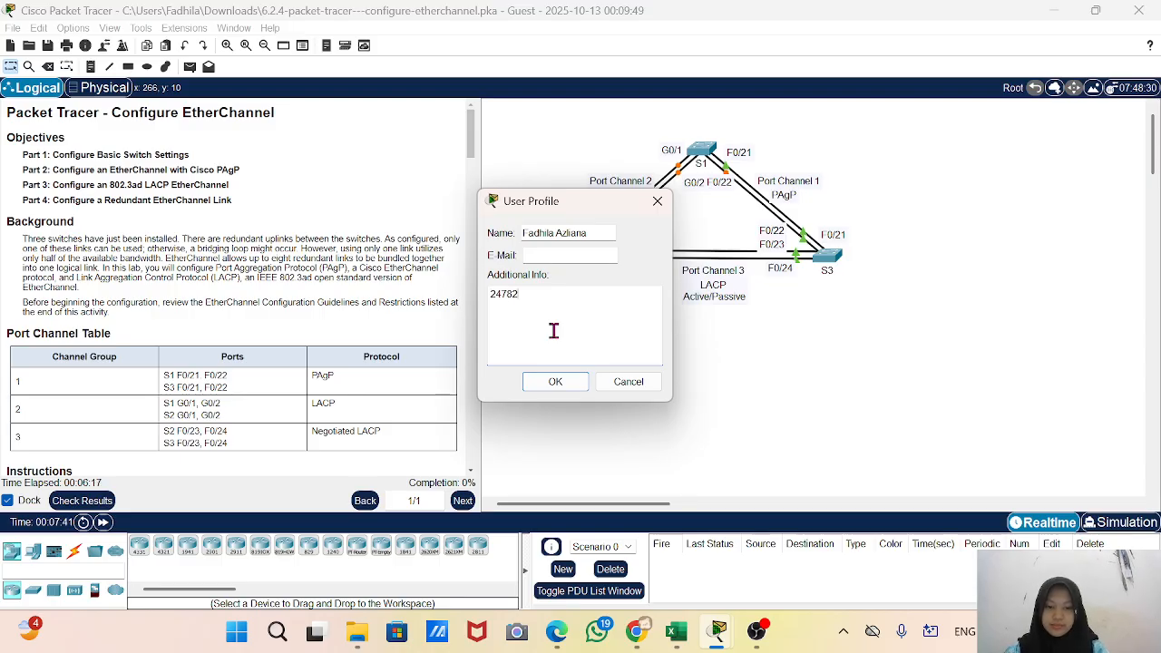
text(009)
click(547, 387)
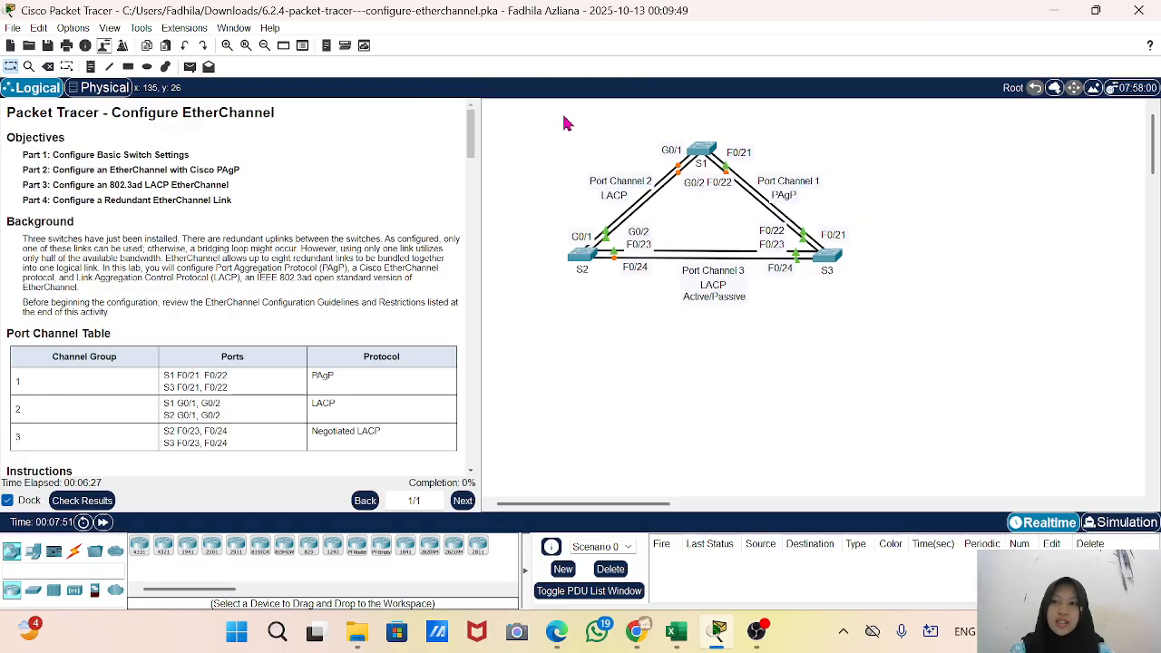
Review the topology and read the activity's objectives, Port Channel Table and Part 1 instructions for the basic switch settings
drag(562, 113, 903, 373)
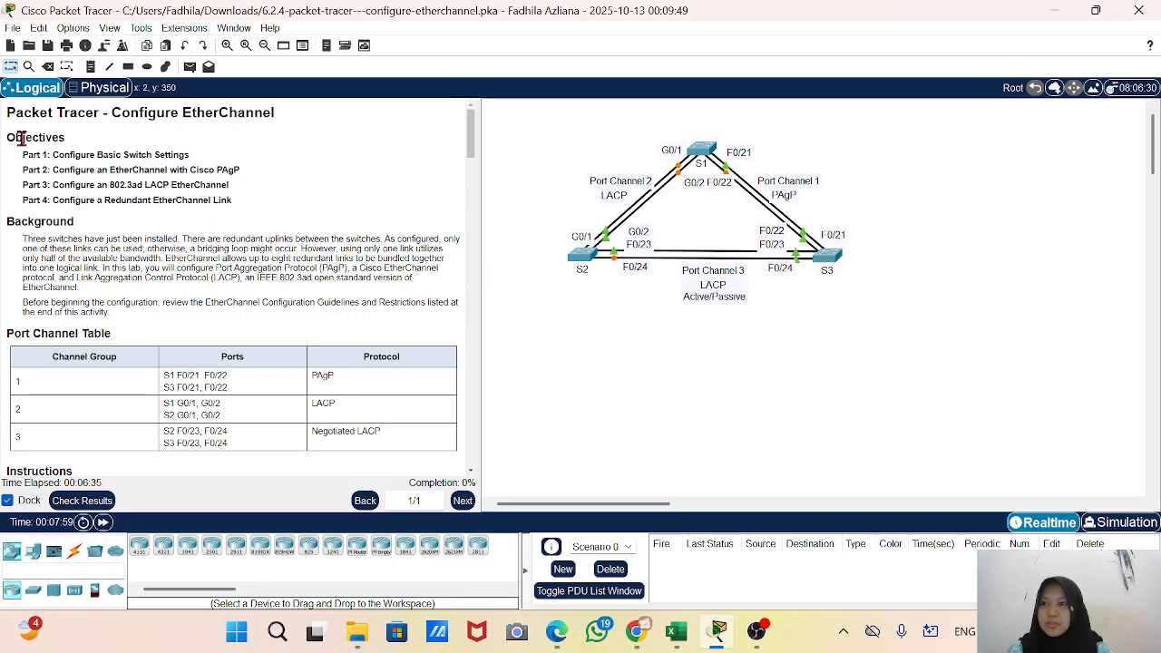
drag(22, 138, 80, 150)
click(84, 152)
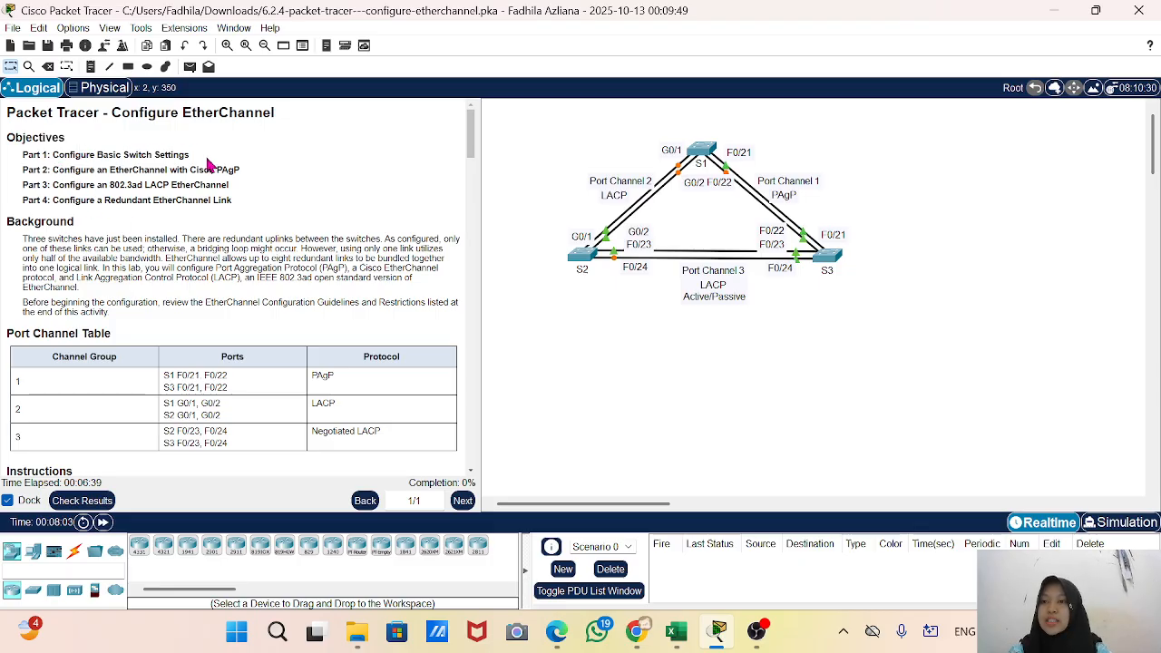
drag(26, 172, 260, 176)
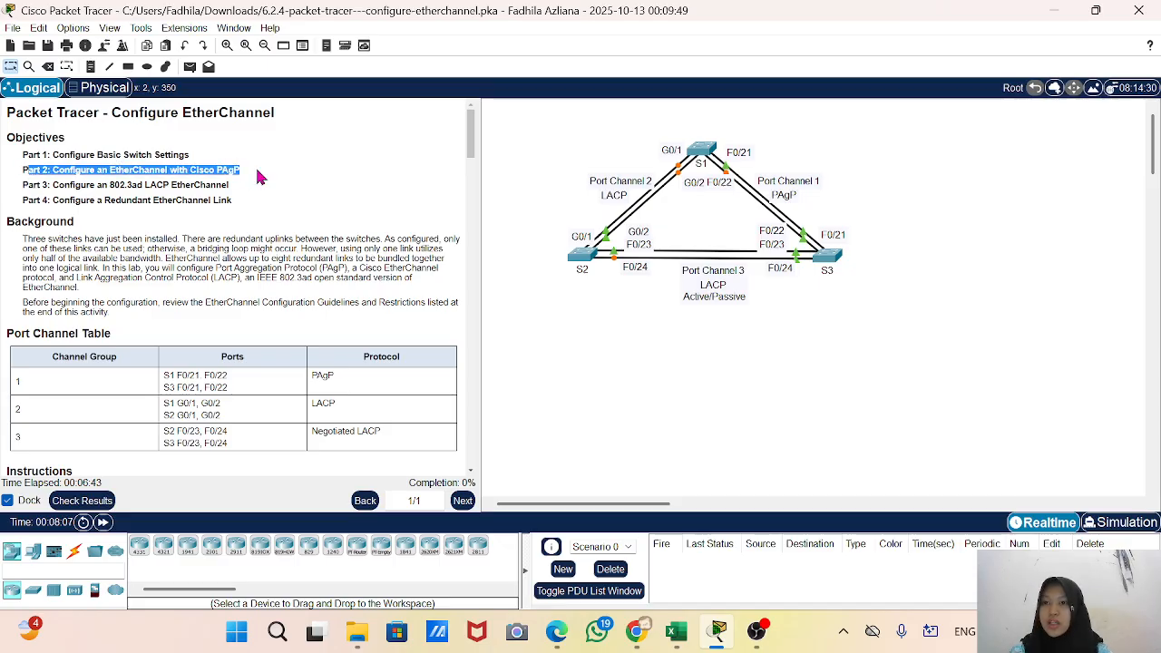
click(260, 177)
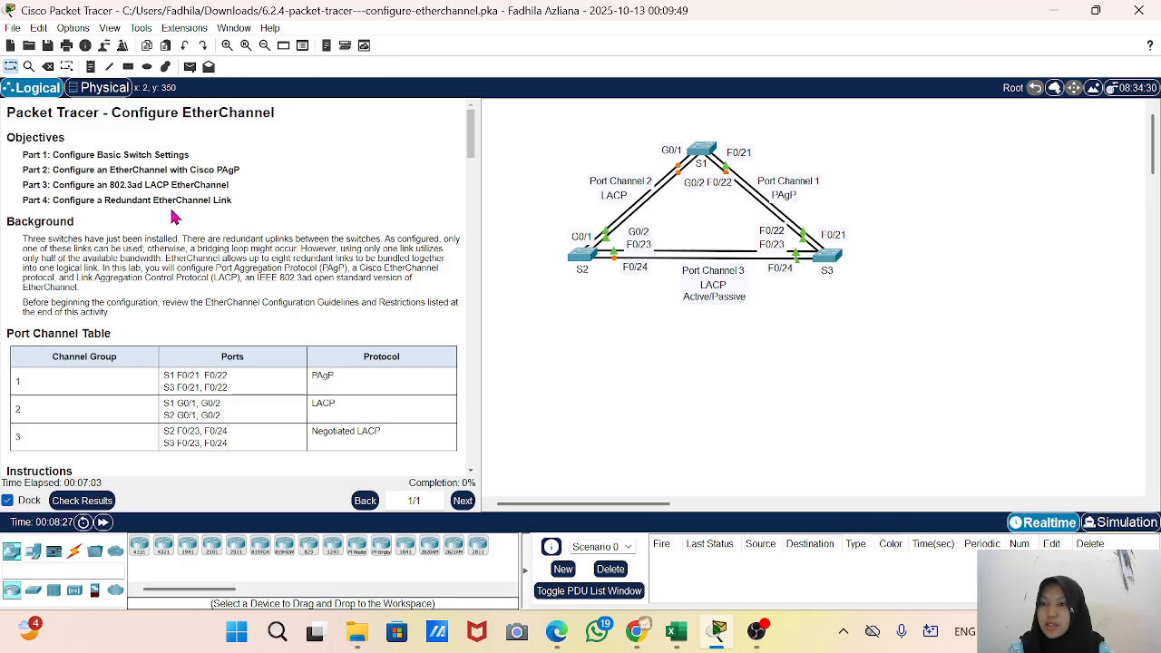
scroll(268, 200, down, 2)
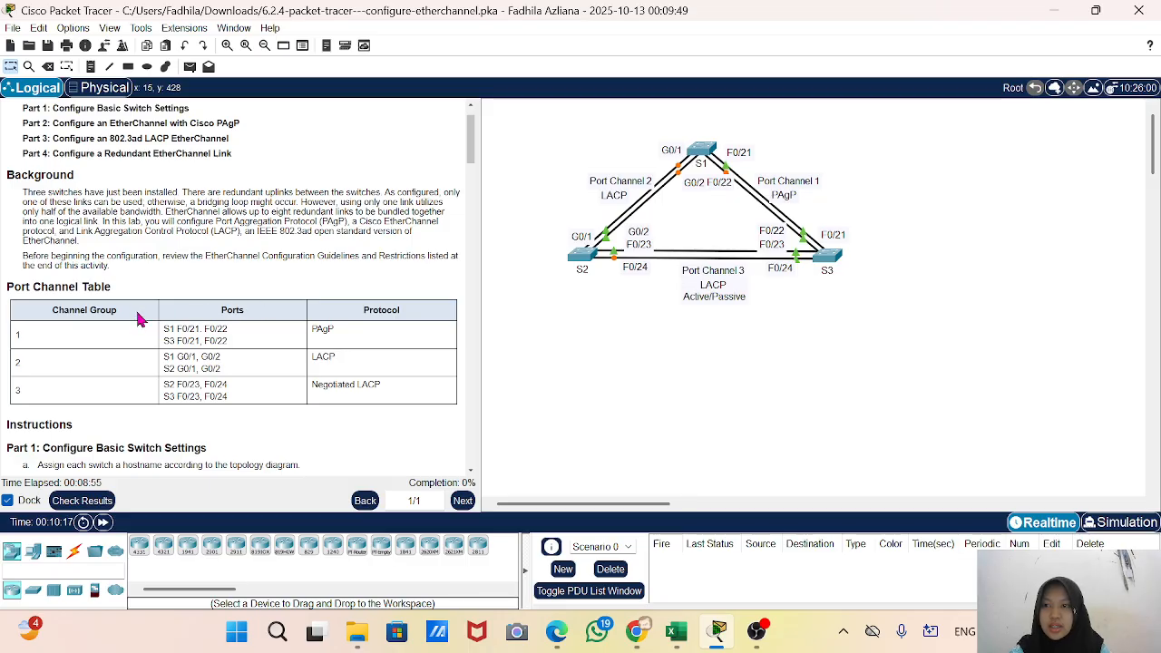
scroll(140, 318, down, 1)
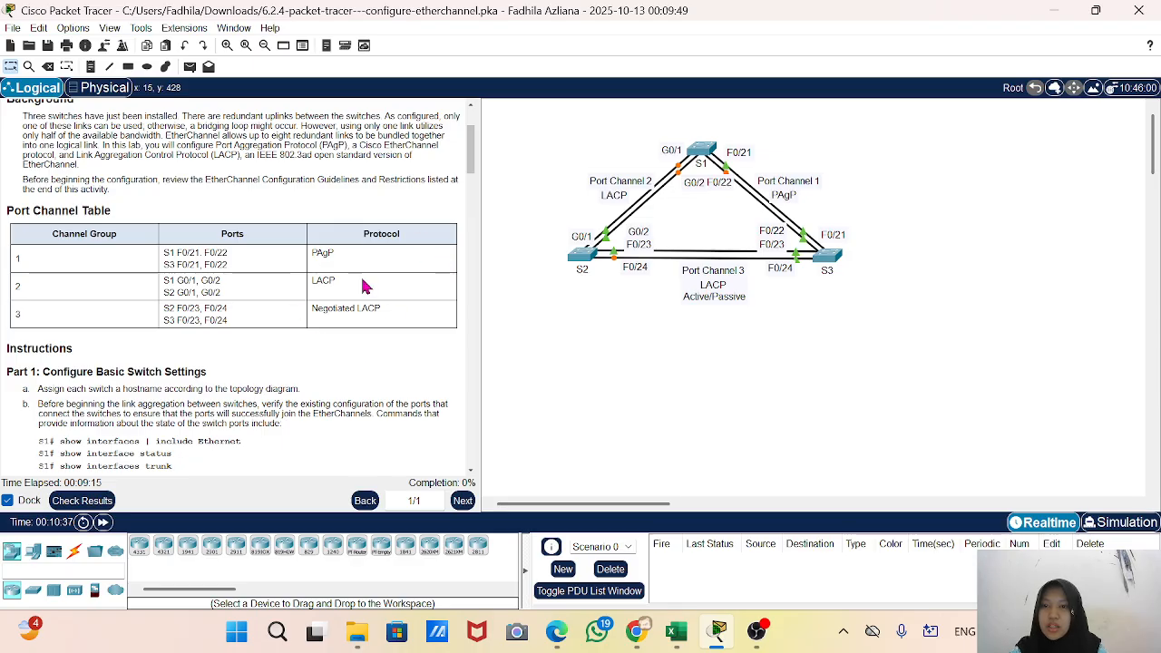
scroll(235, 346, down, 3)
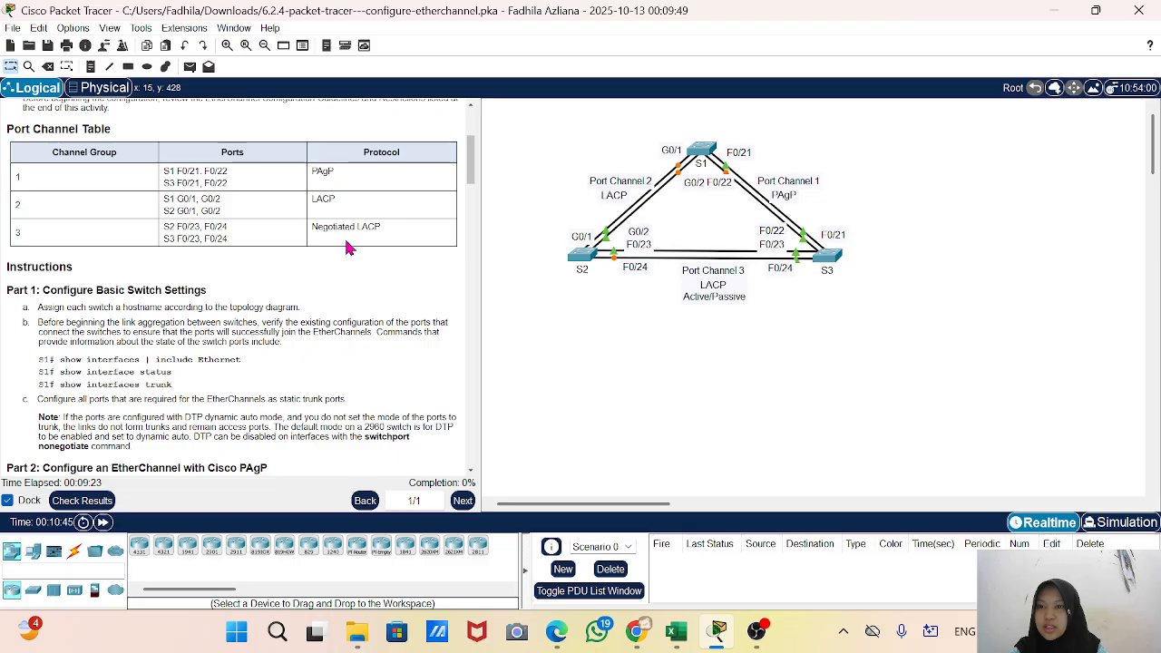
scroll(122, 310, down, 3)
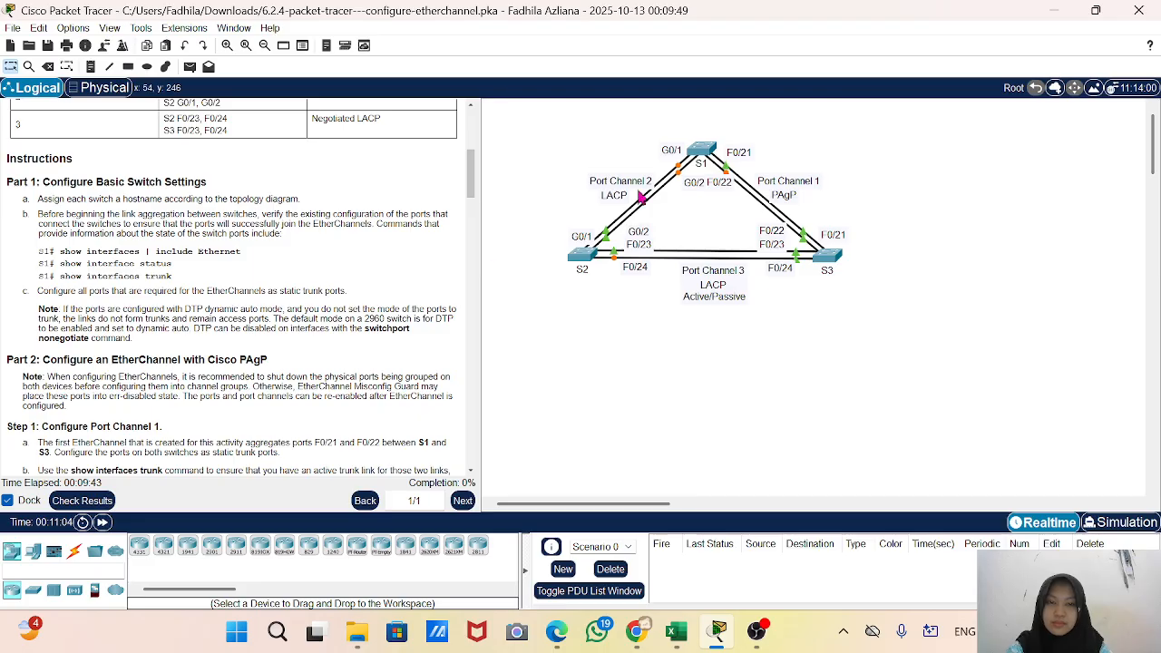
Open the command line of switch S1 and enter global configuration mode with ena and config t
click(703, 163)
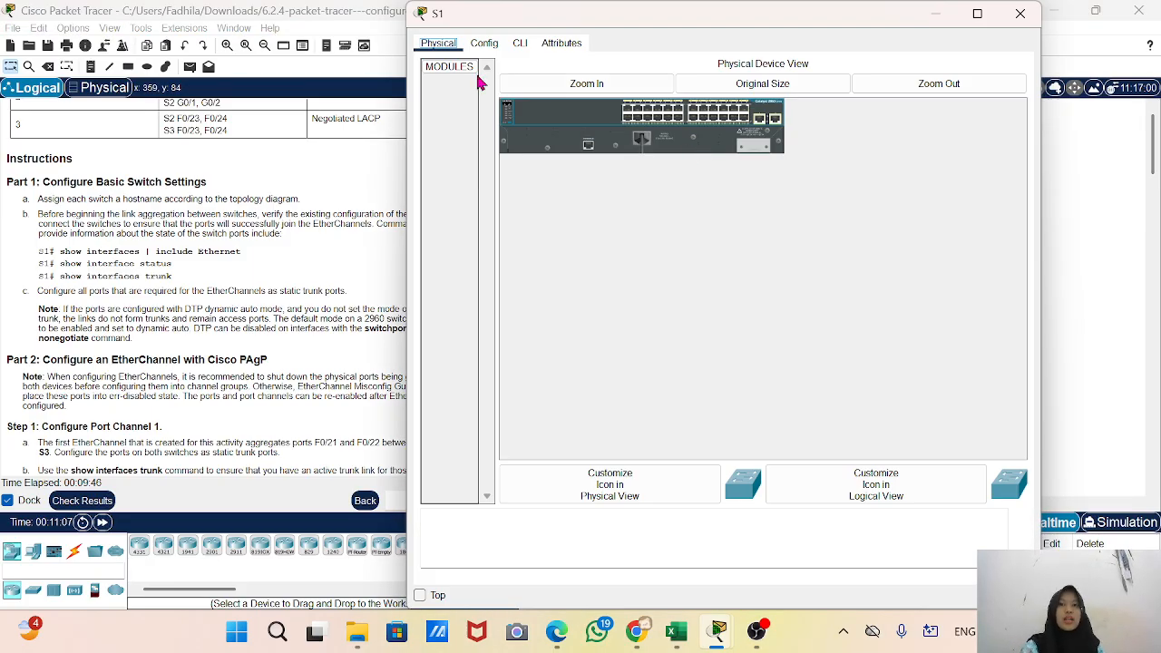
click(519, 44)
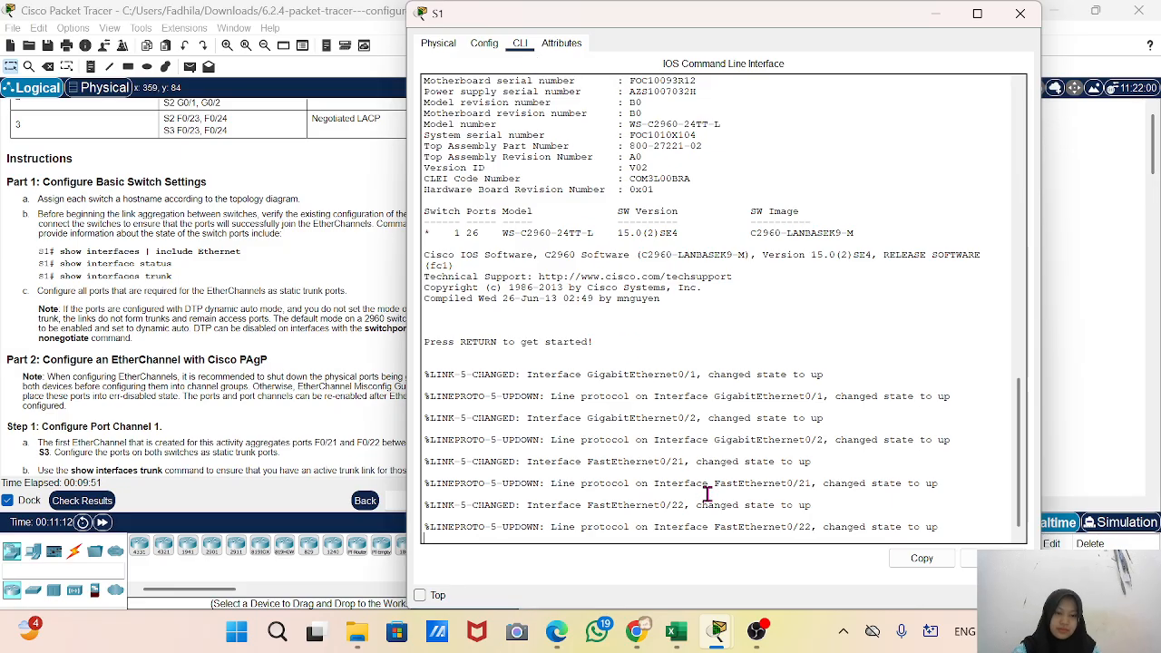
key(Return)
text(e)
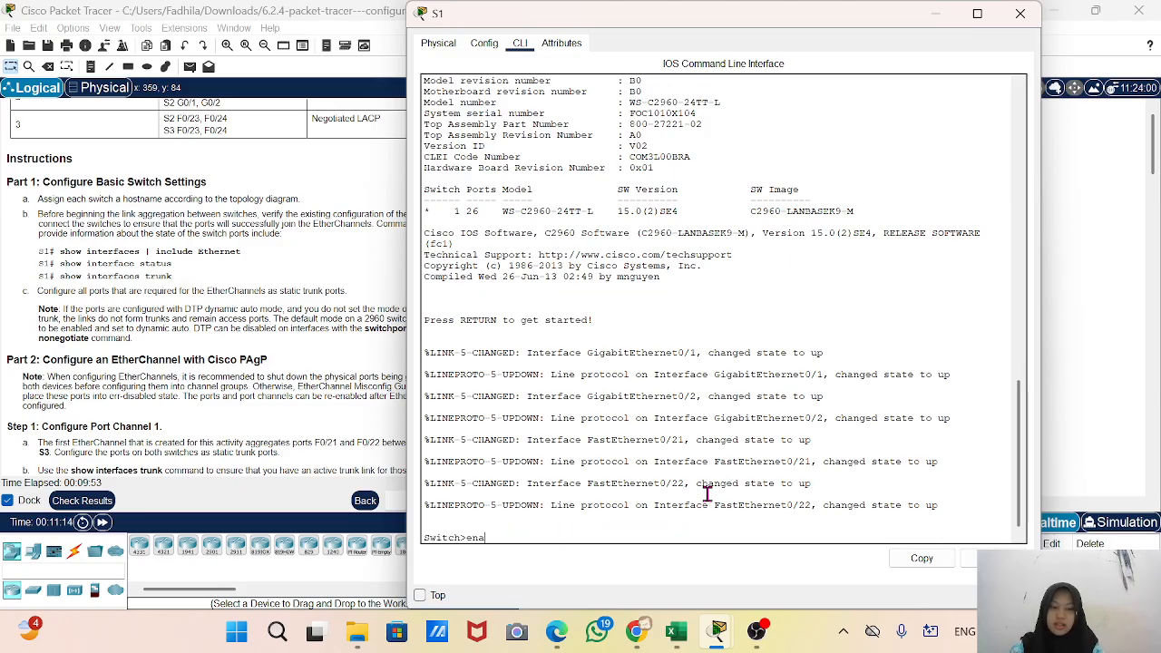
text(na)
key(Return)
text(confi)
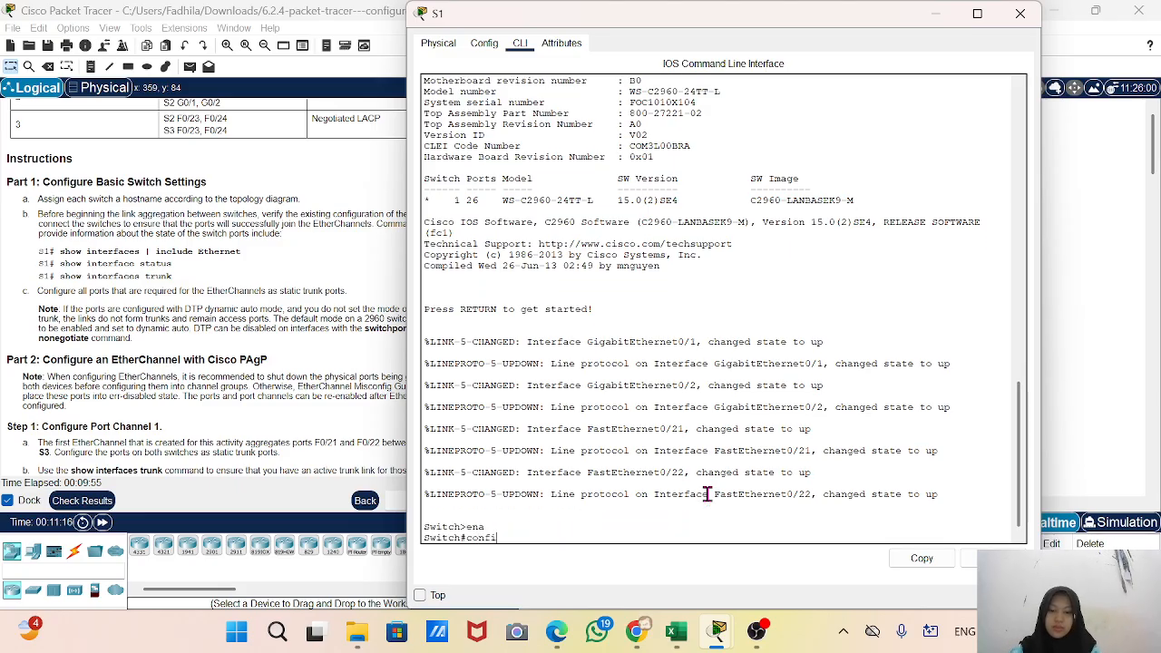
text(g t)
key(Return)
Set the switch's hostname to S1 and put its window away
text(ho)
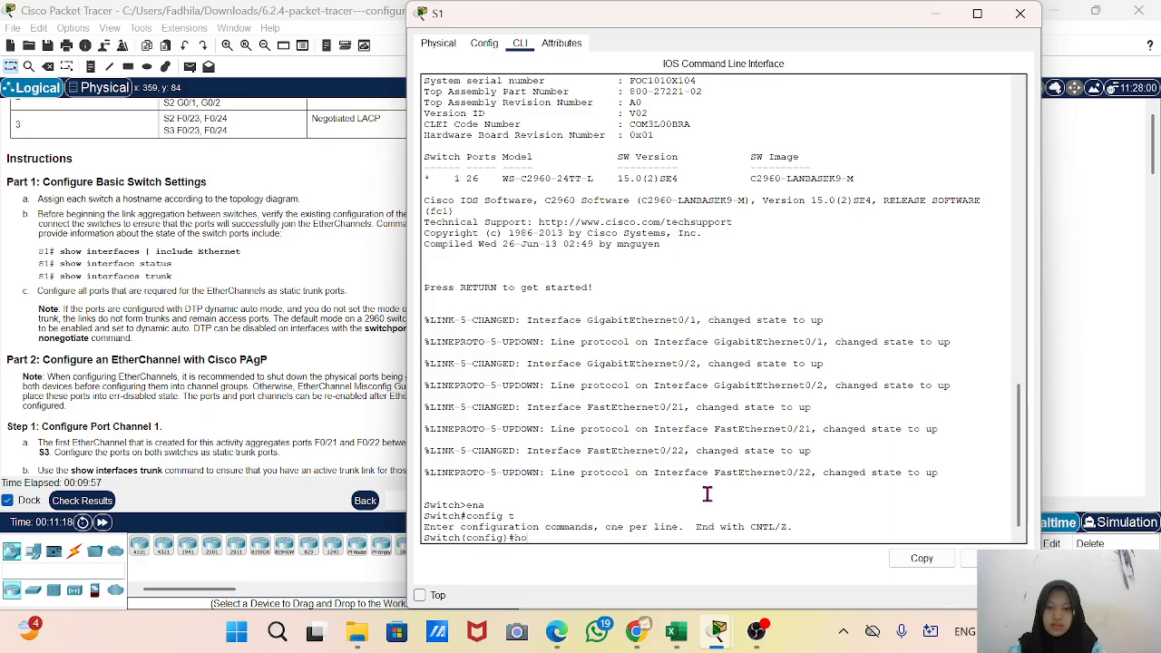
text(stname )
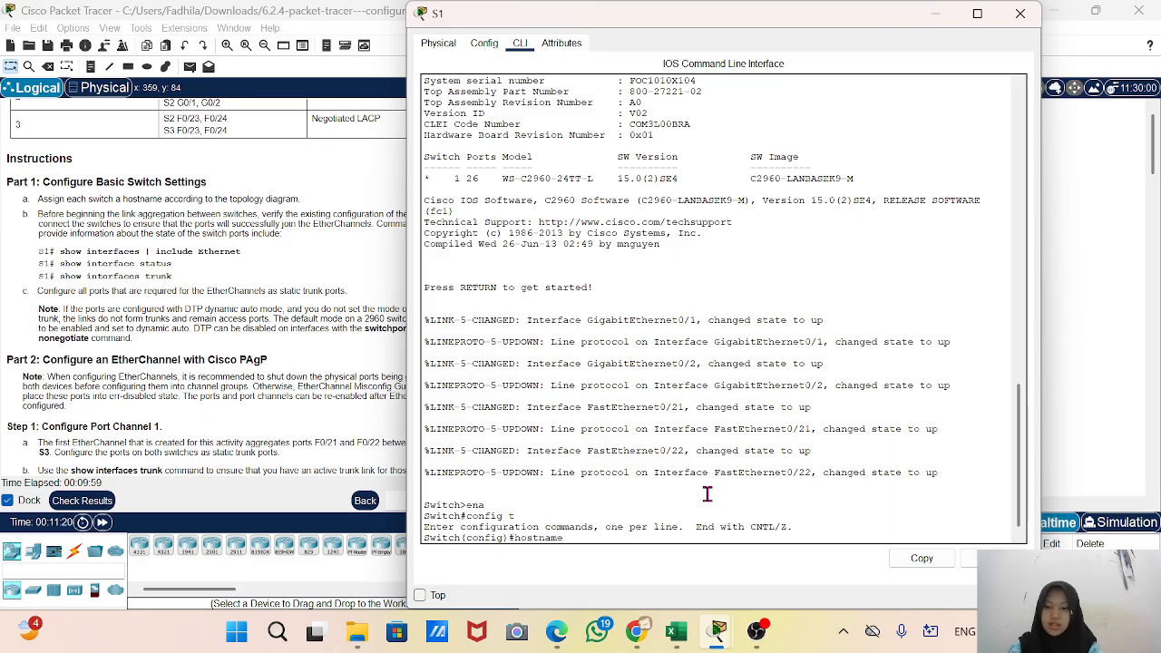
text(S1)
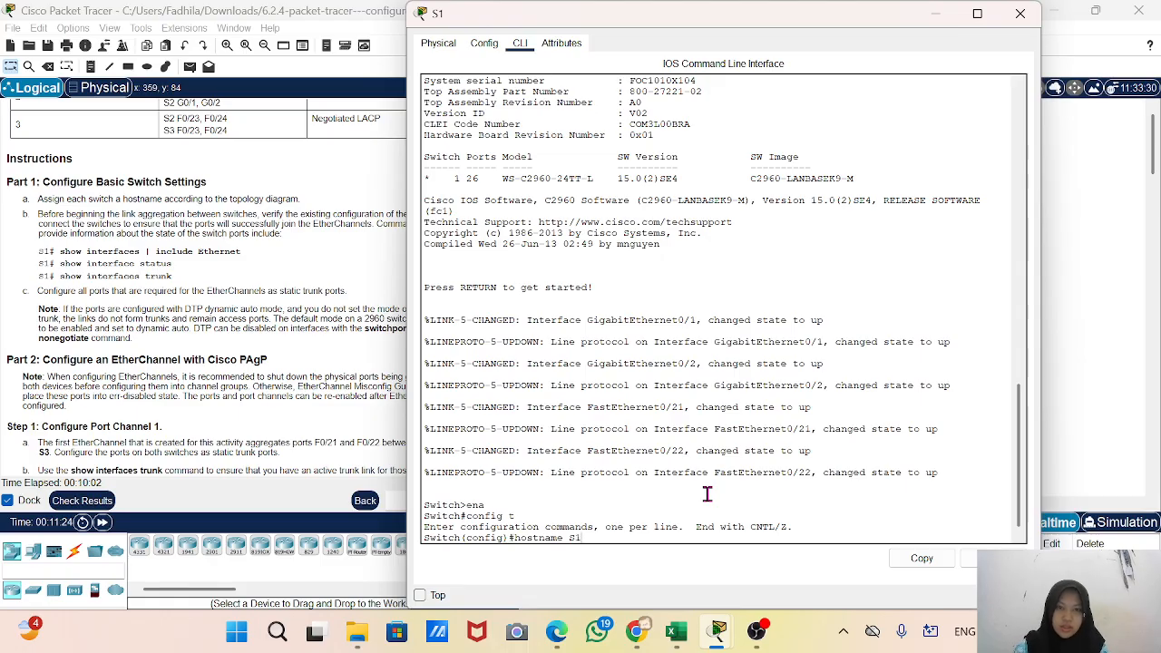
key(Return)
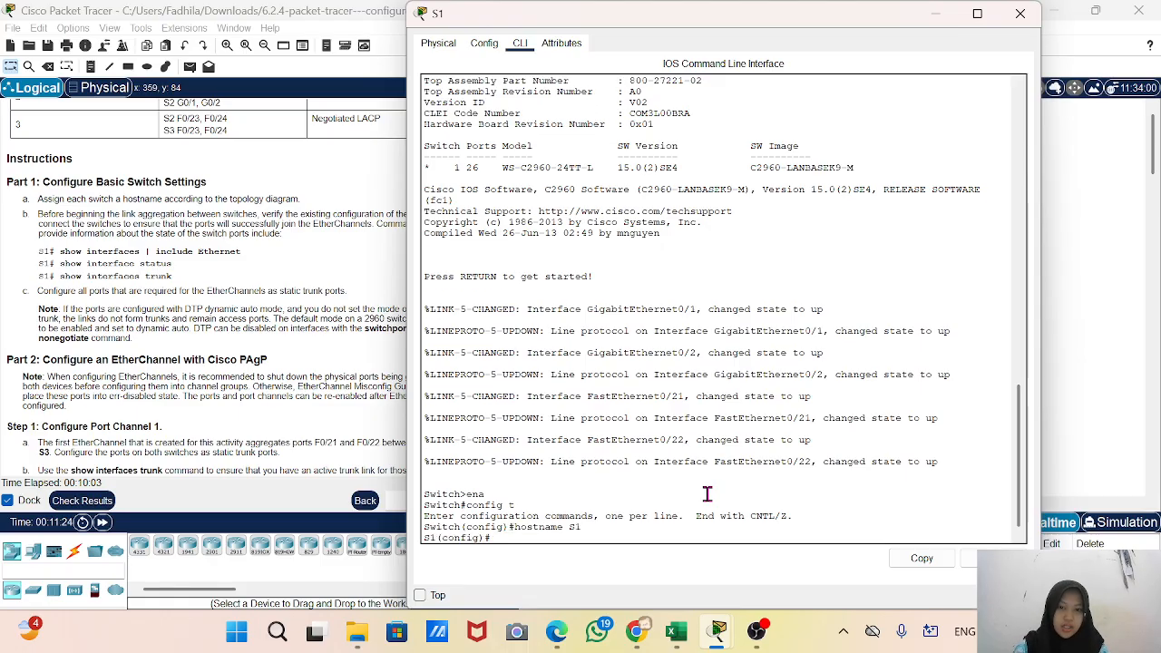
click(937, 15)
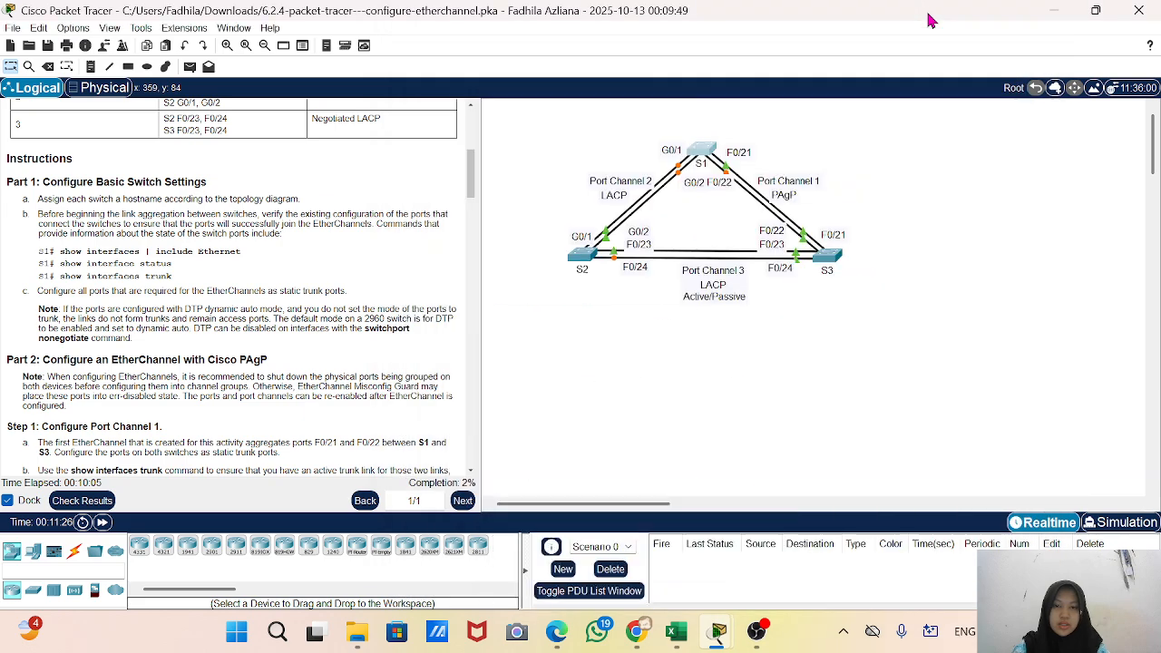
Open the command line of switch S2 and enter global configuration mode with ena and conf t
click(582, 259)
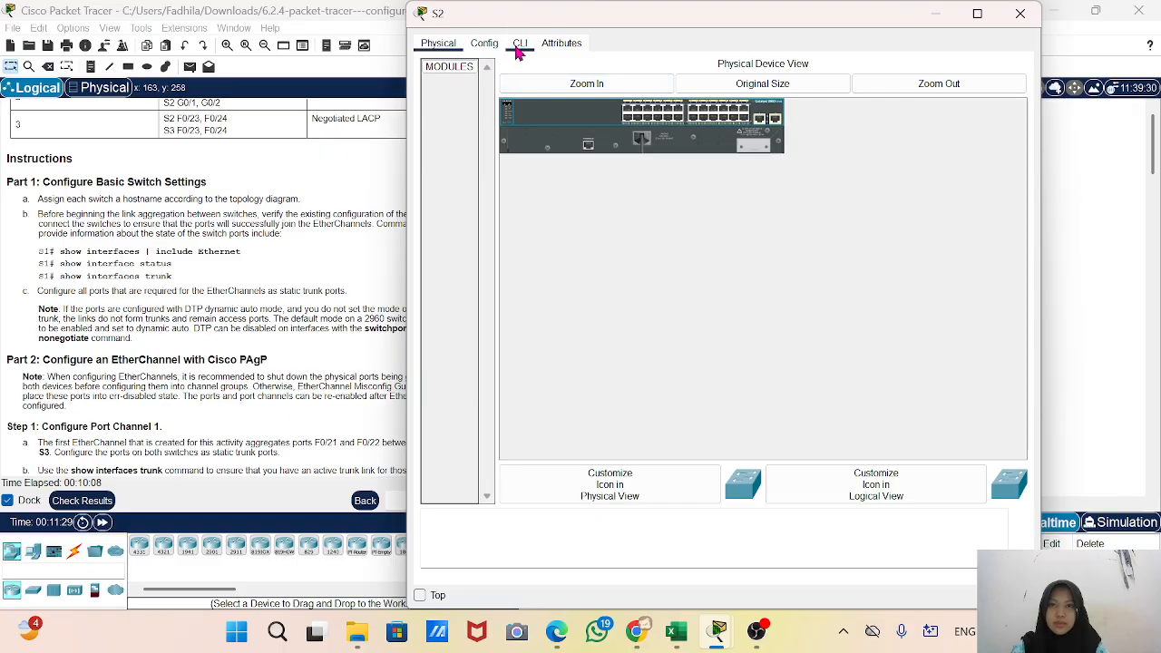
click(519, 43)
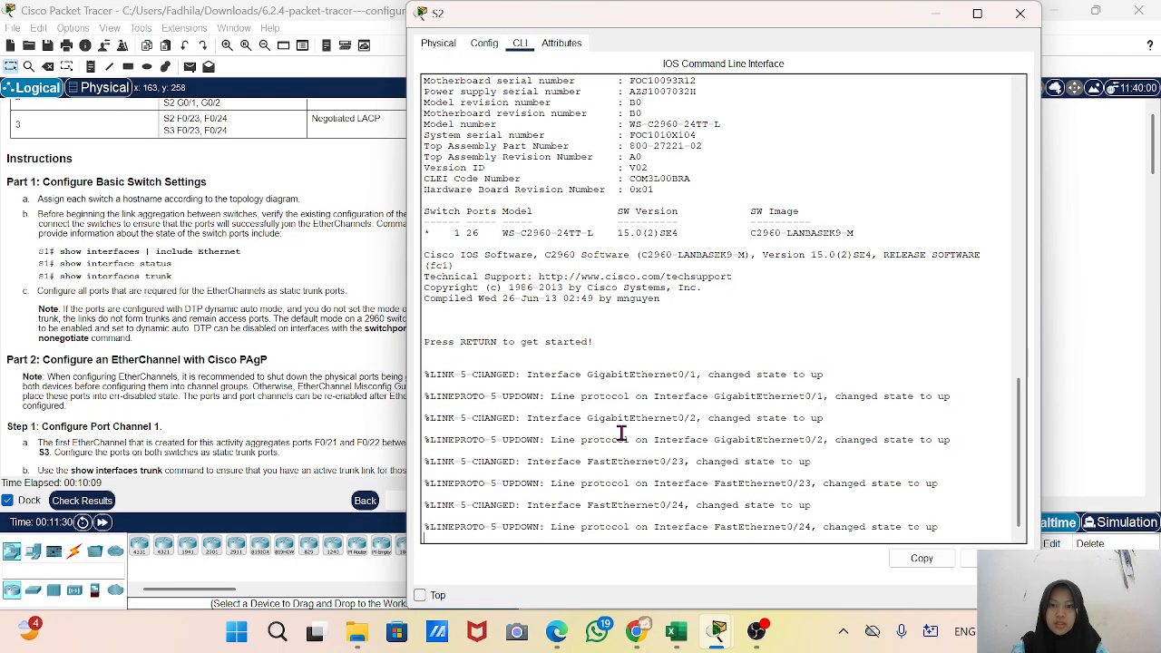
key(Return)
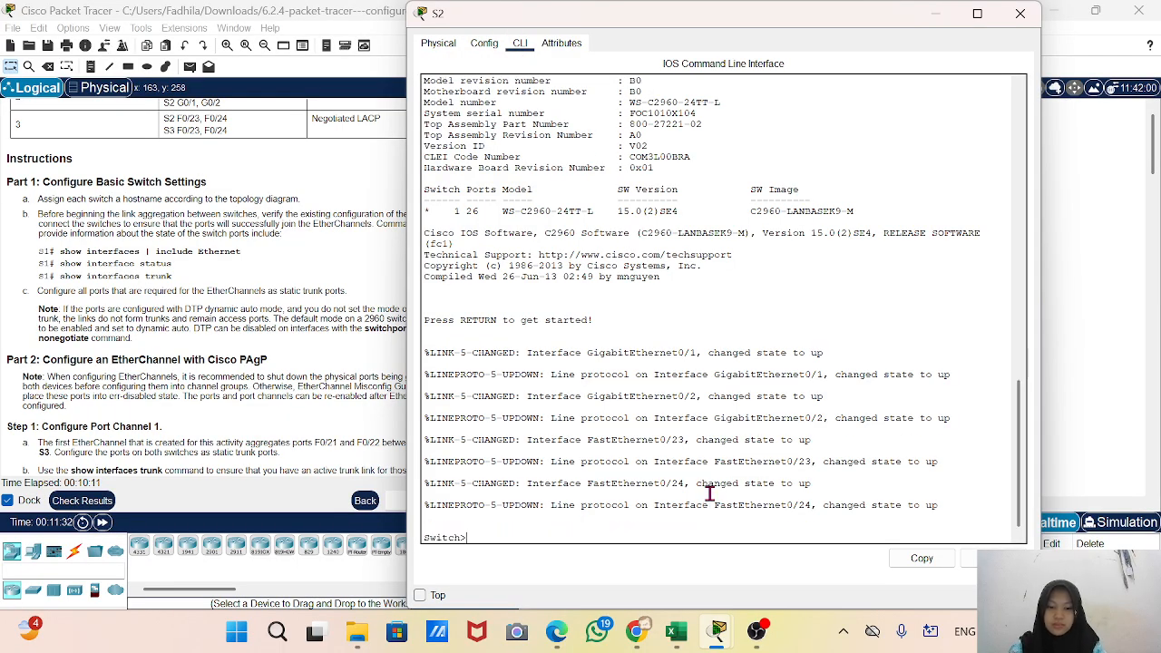
text(ena)
key(Return)
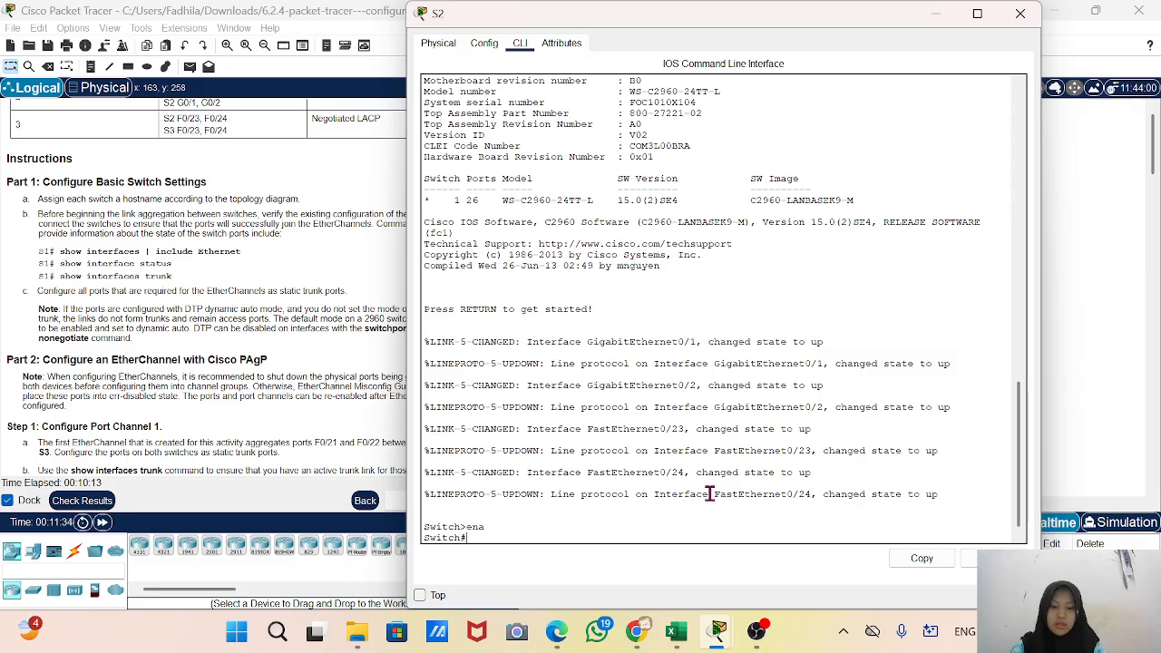
text(conf t)
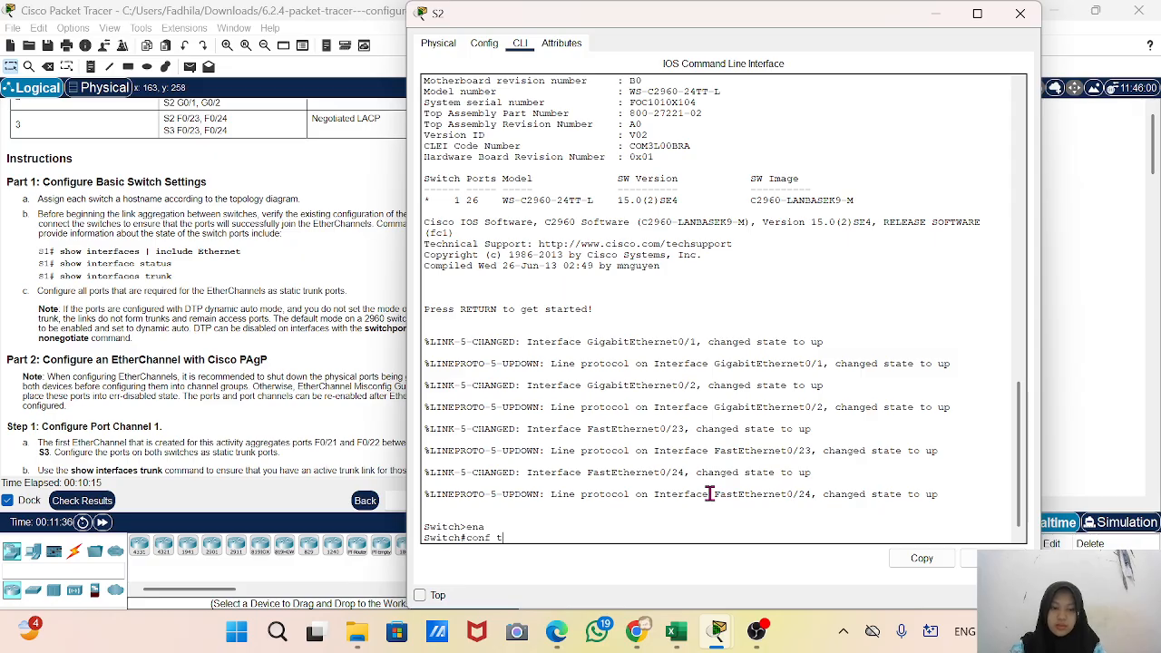
key(Return)
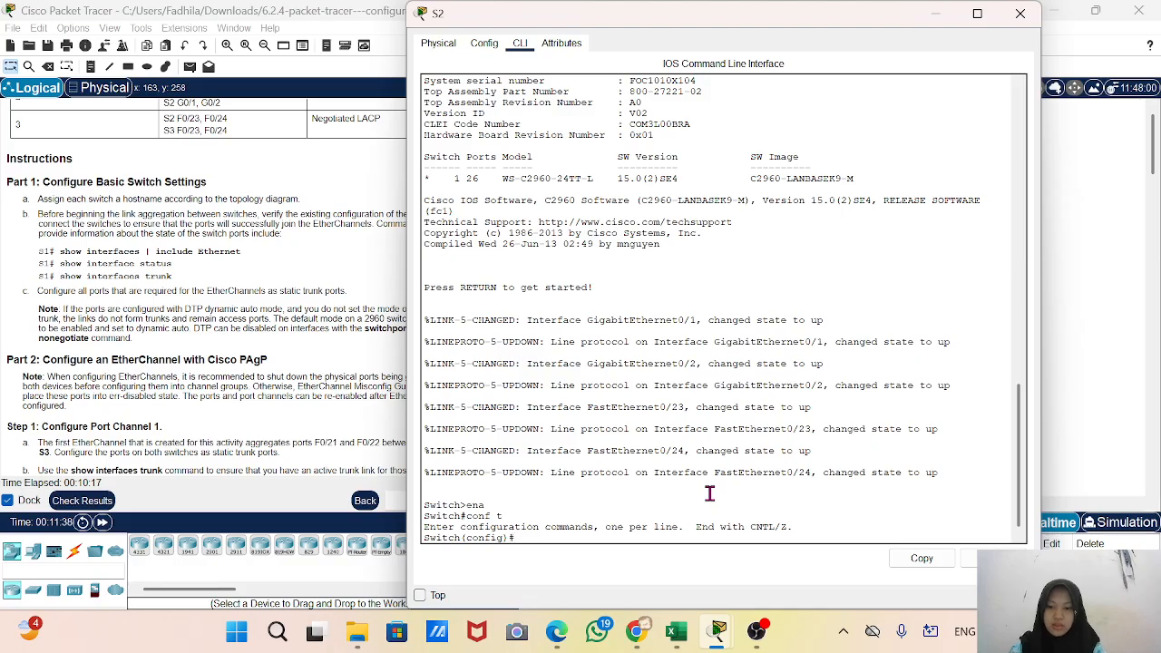
Set the switch's hostname to S2 and close its window
text(host)
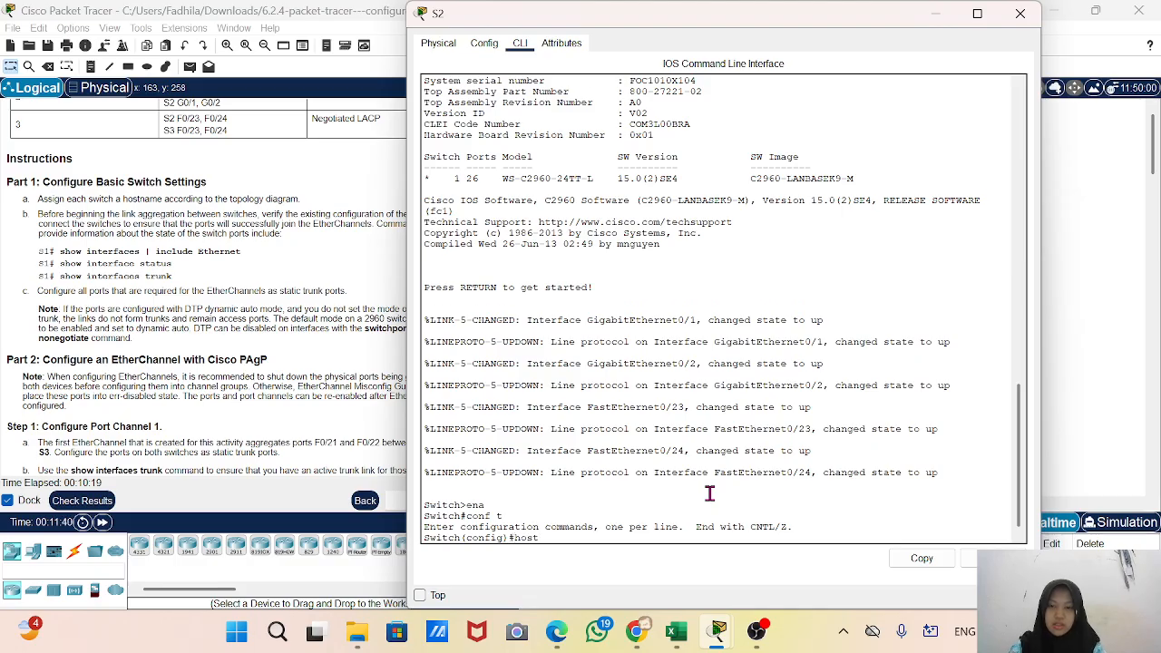
key(Tab)
text(S2)
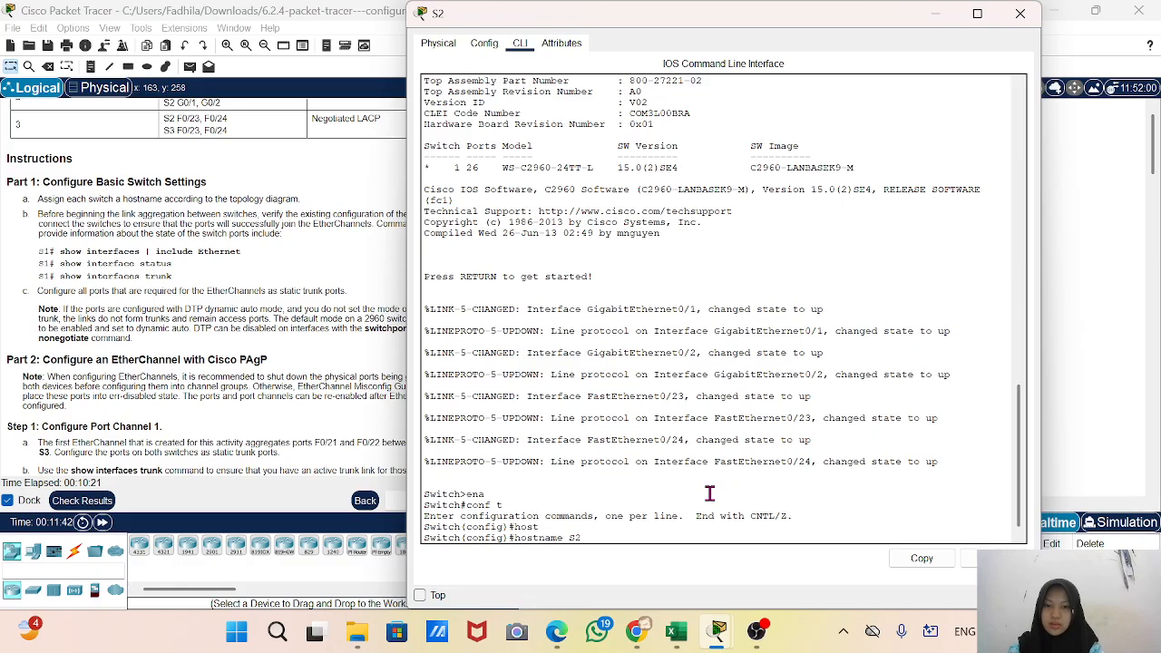
key(Return)
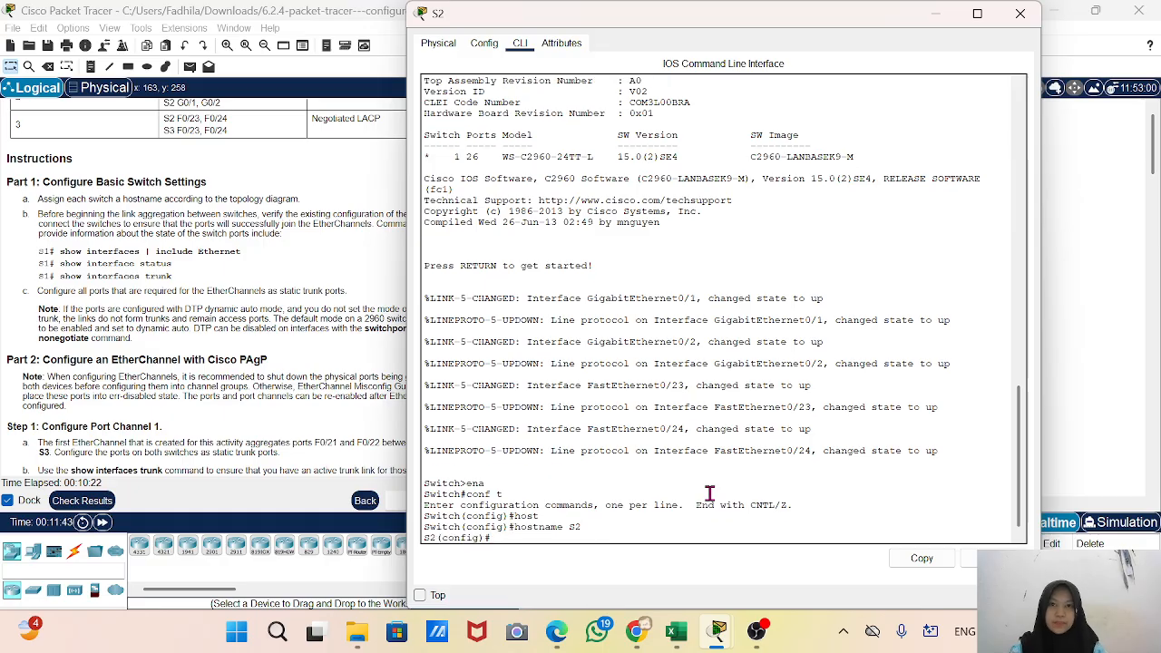
click(1022, 15)
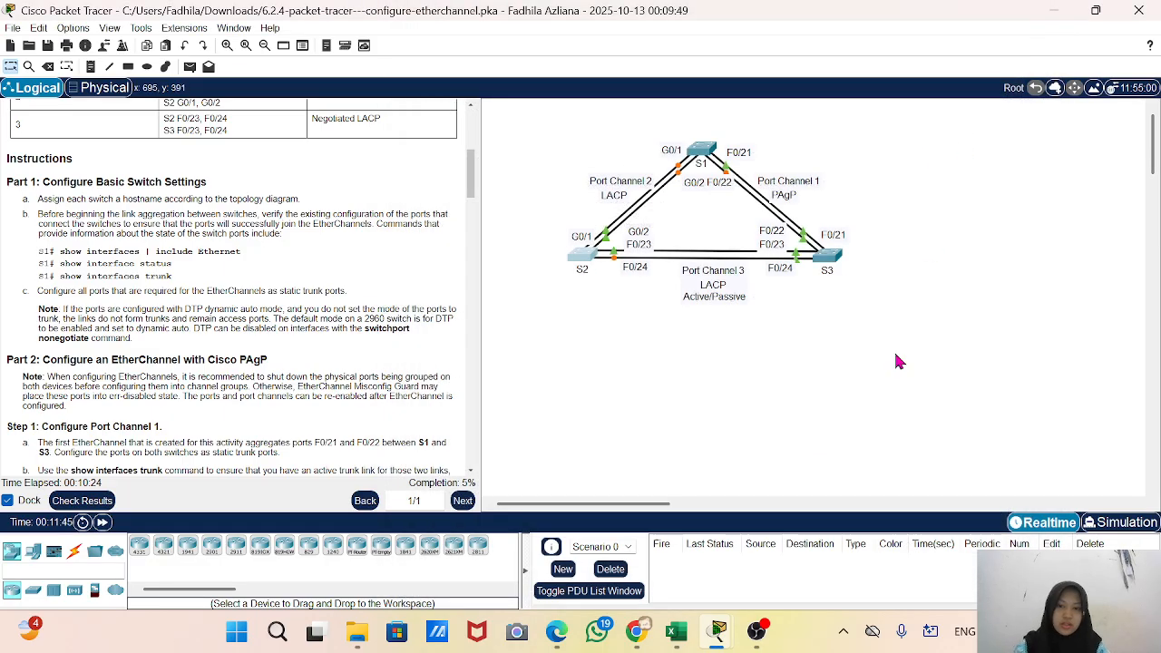
Open the command line of switch S3 and enter global configuration mode with ena and config t
click(827, 260)
click(521, 46)
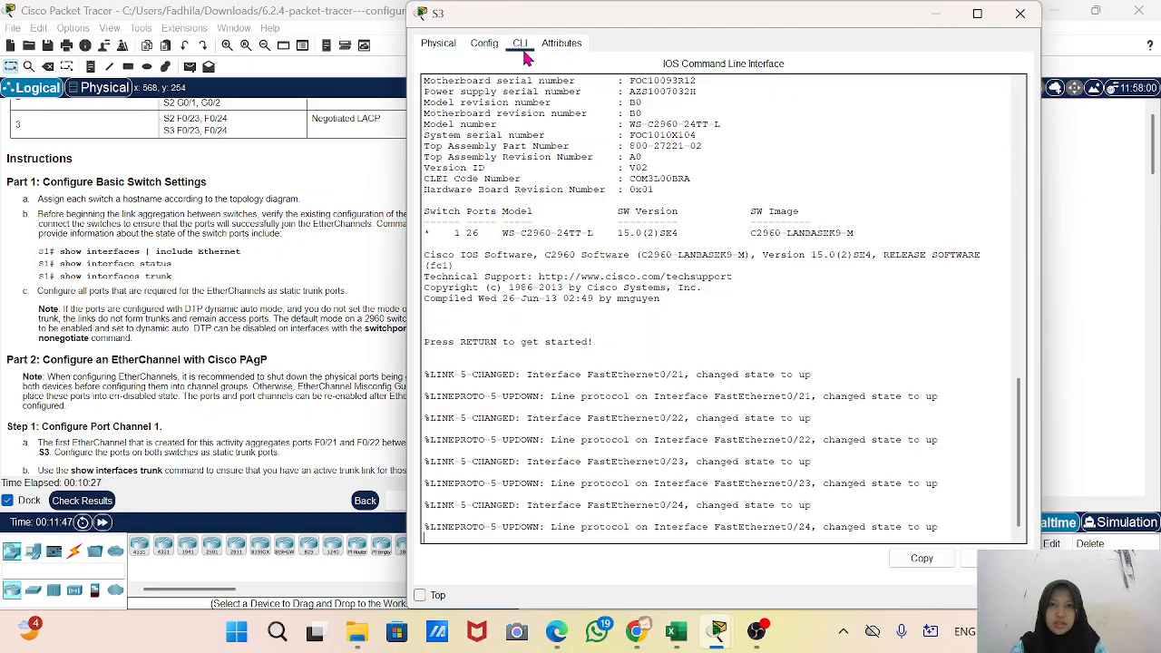
key(Return)
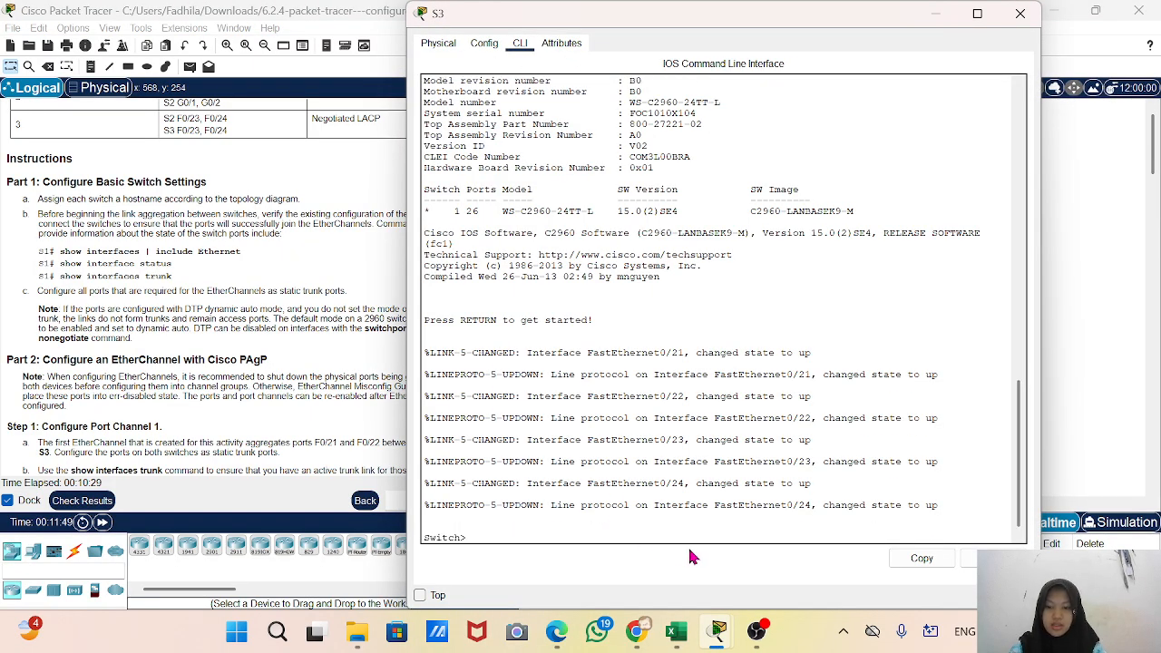
text(ena)
key(Return)
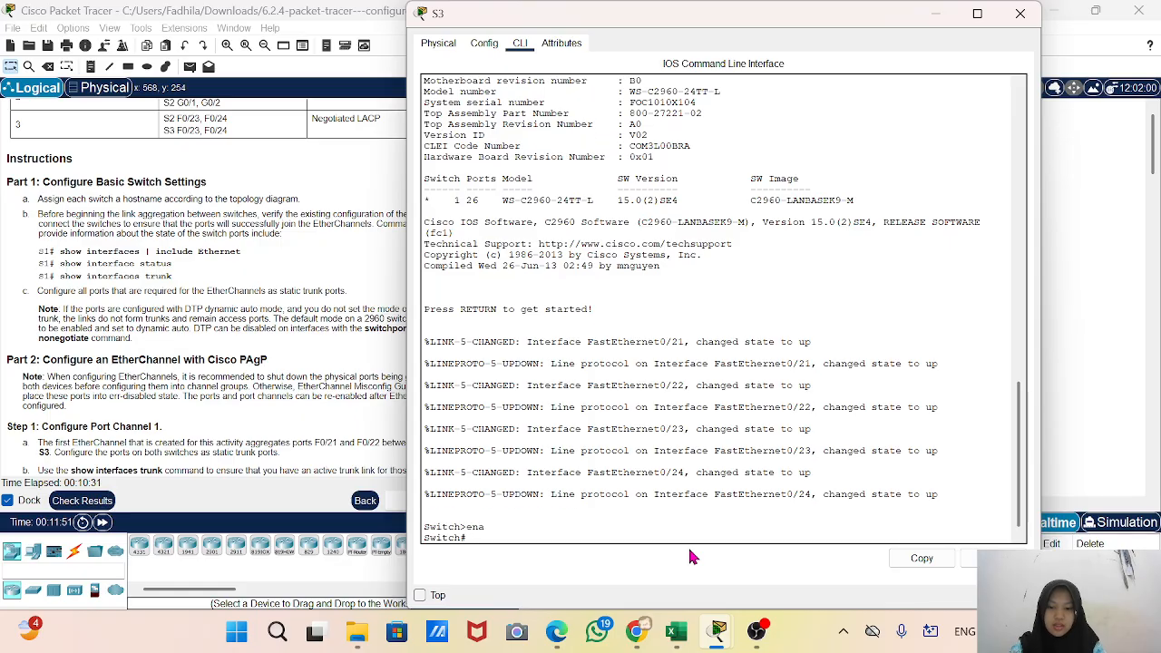
text(config t)
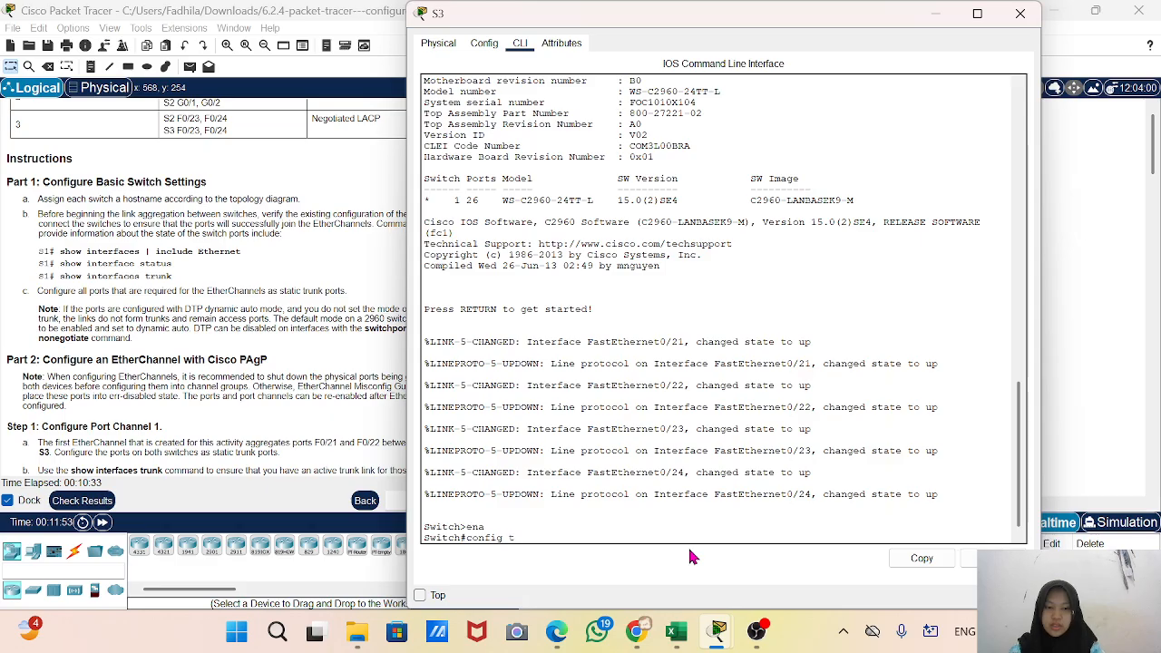
key(Return)
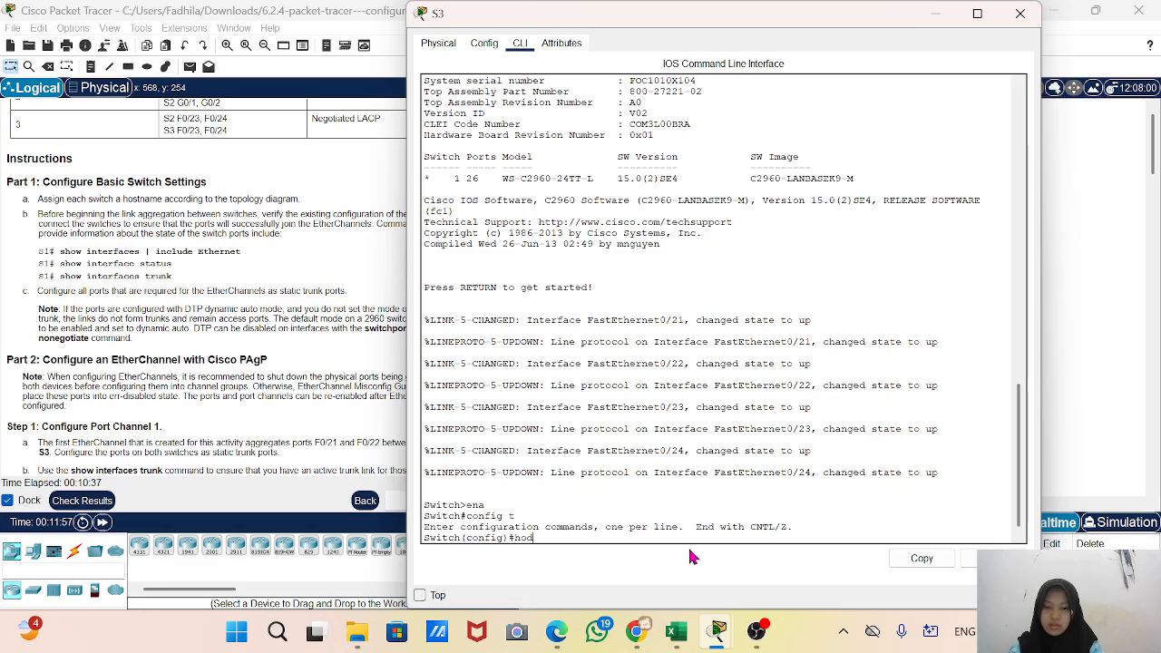
Set the switch's hostname to S3 and put its window away
text(hos)
key(Tab)
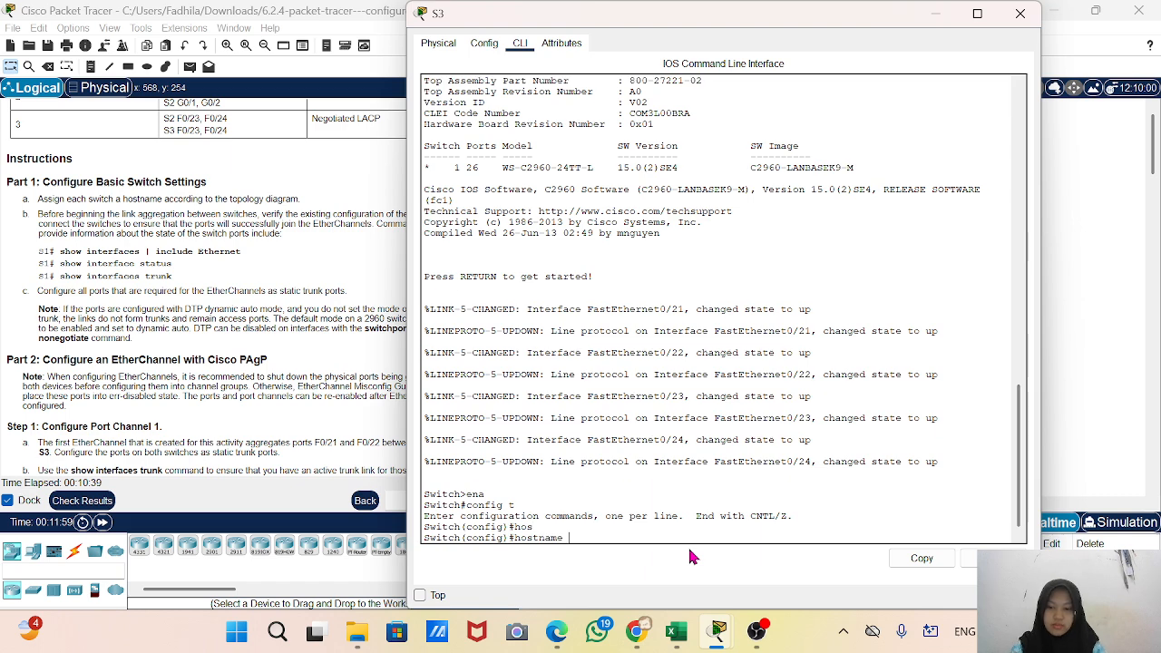
text(S3)
key(Return)
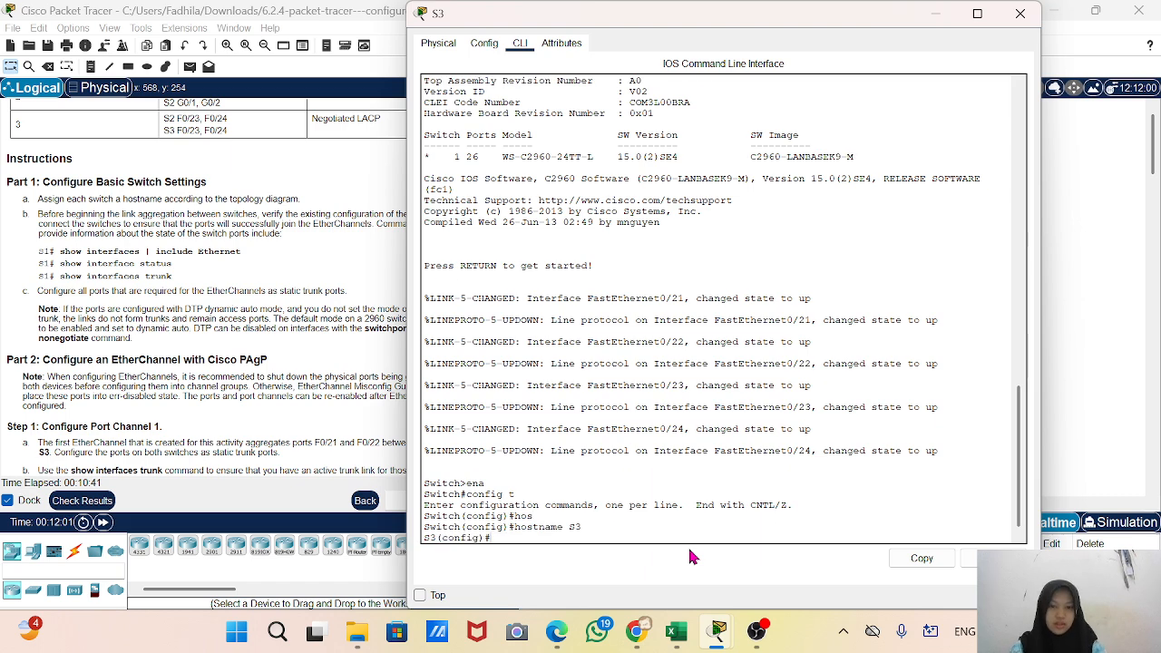
click(938, 12)
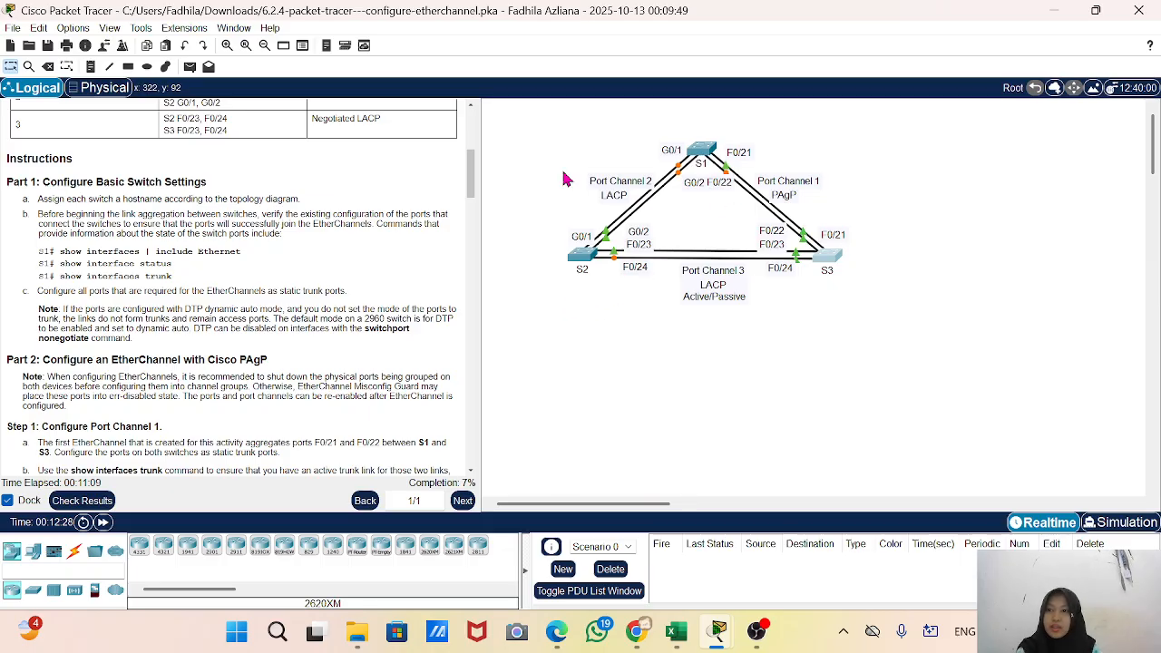
Bring up the command line of switch S1 again at its configuration prompt
click(703, 171)
key(Return)
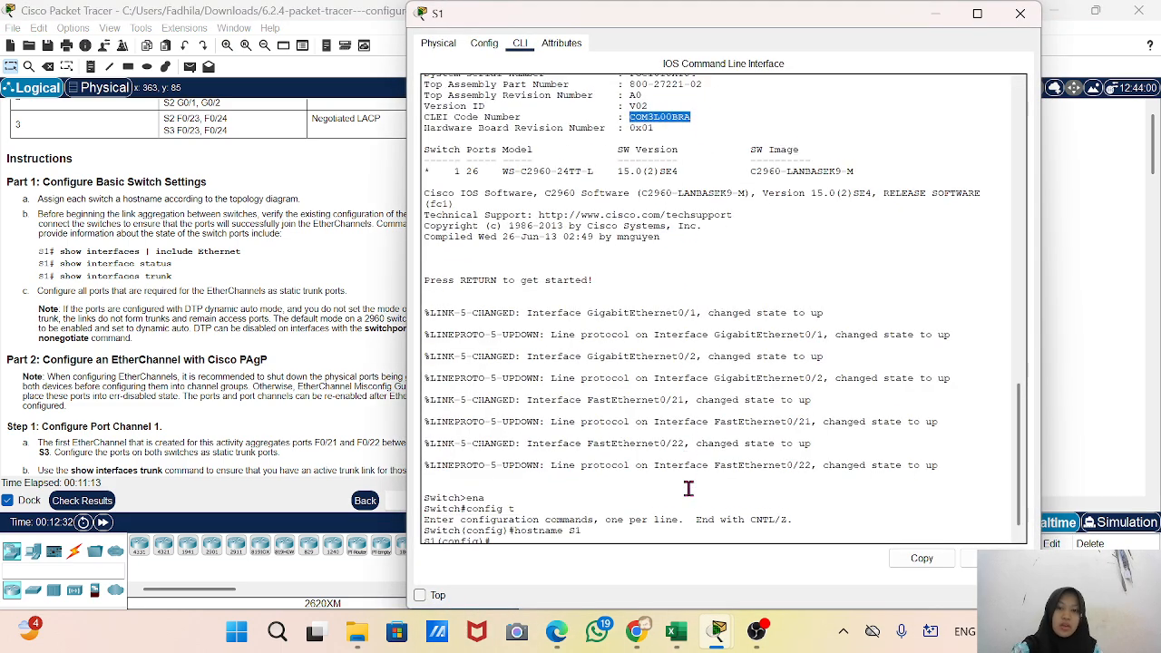
text(hostname S1)
key(Return)
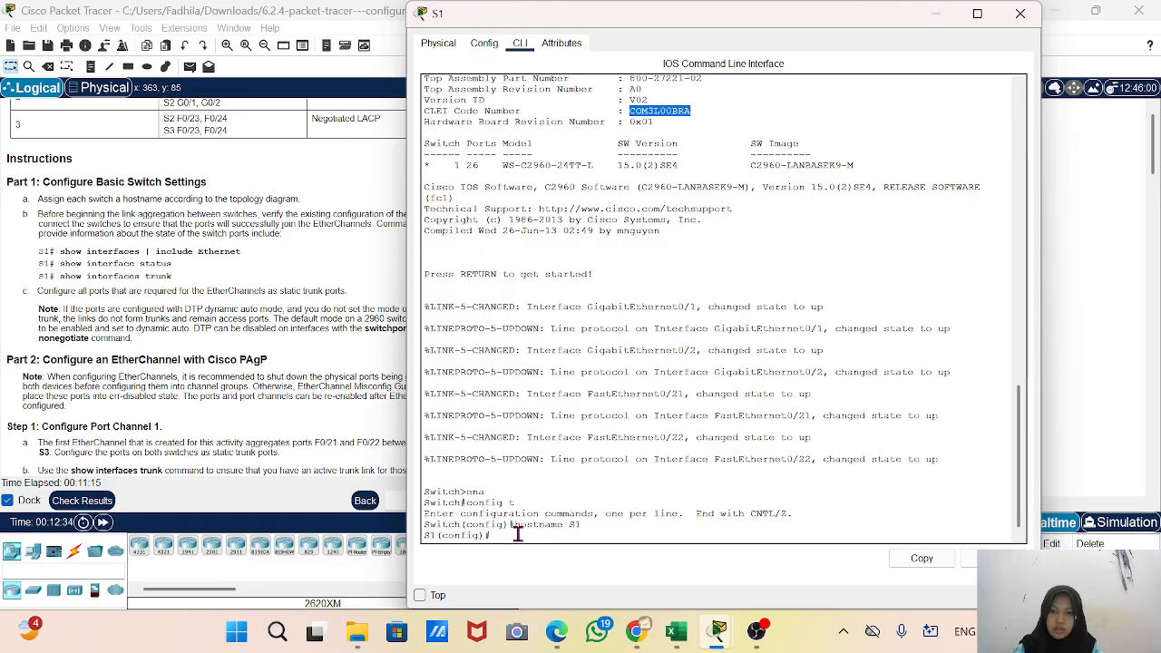
click(518, 534)
text(sh)
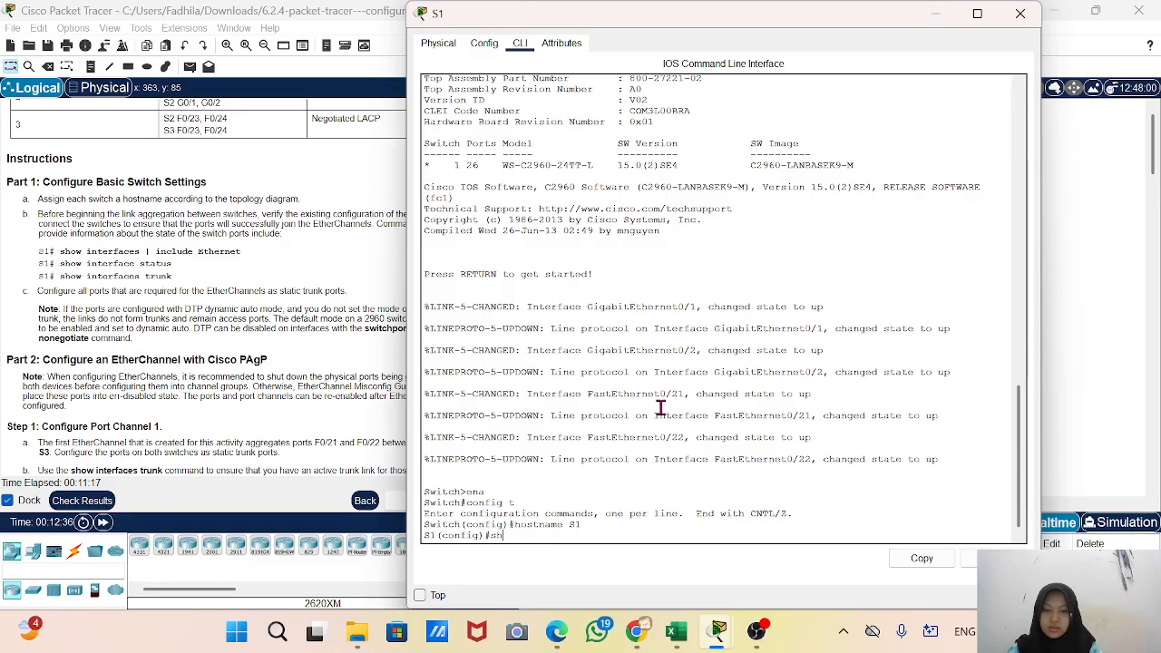
text(ow )
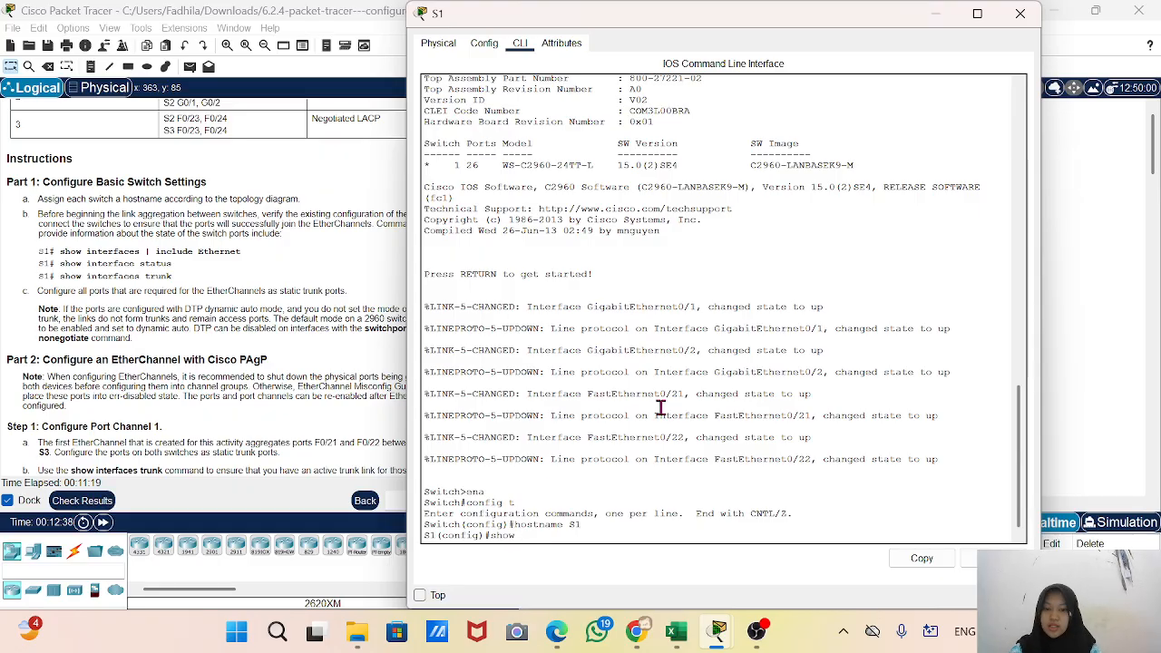
text(int)
key(Tab)
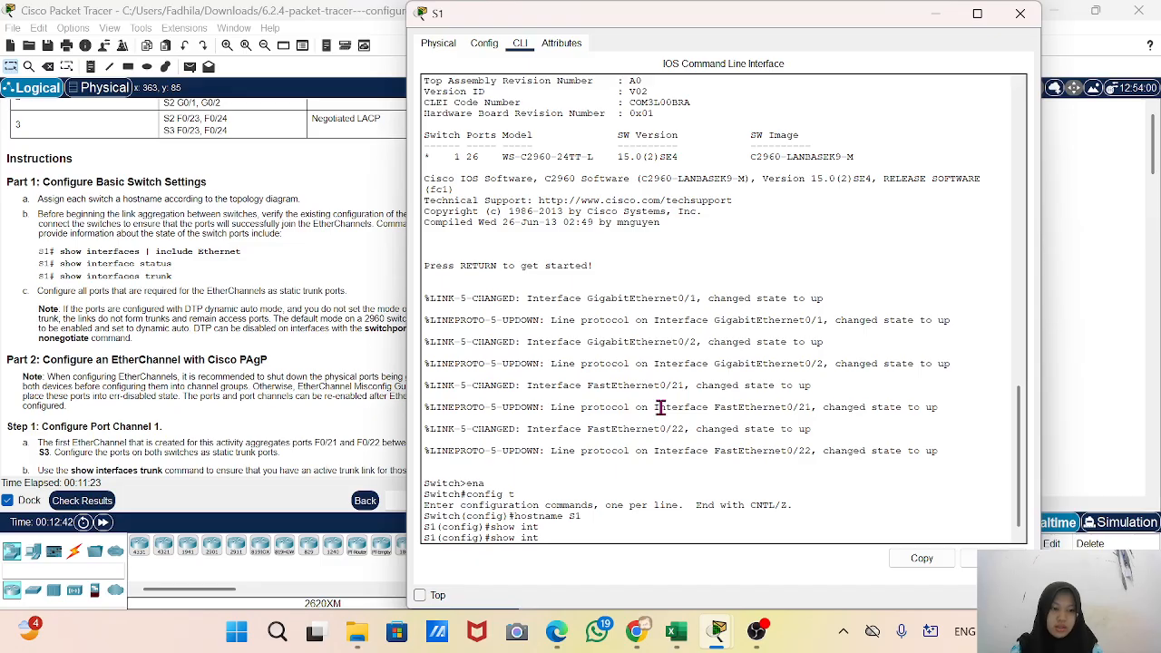
text(| in)
key(Tab)
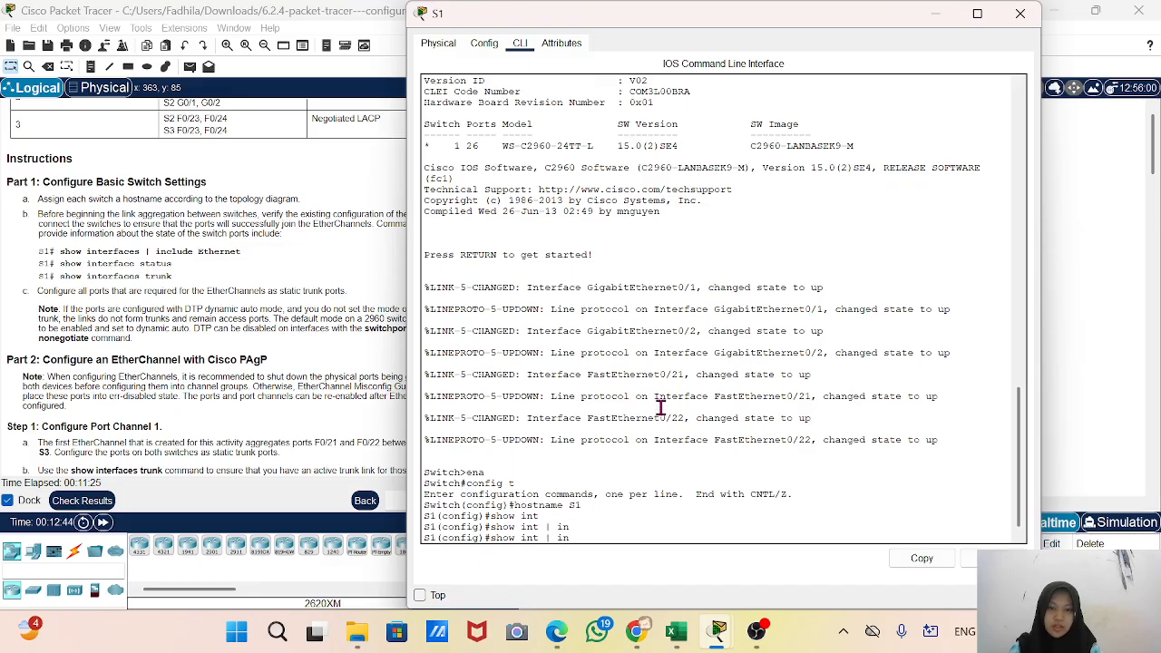
text(cl)
key(Tab)
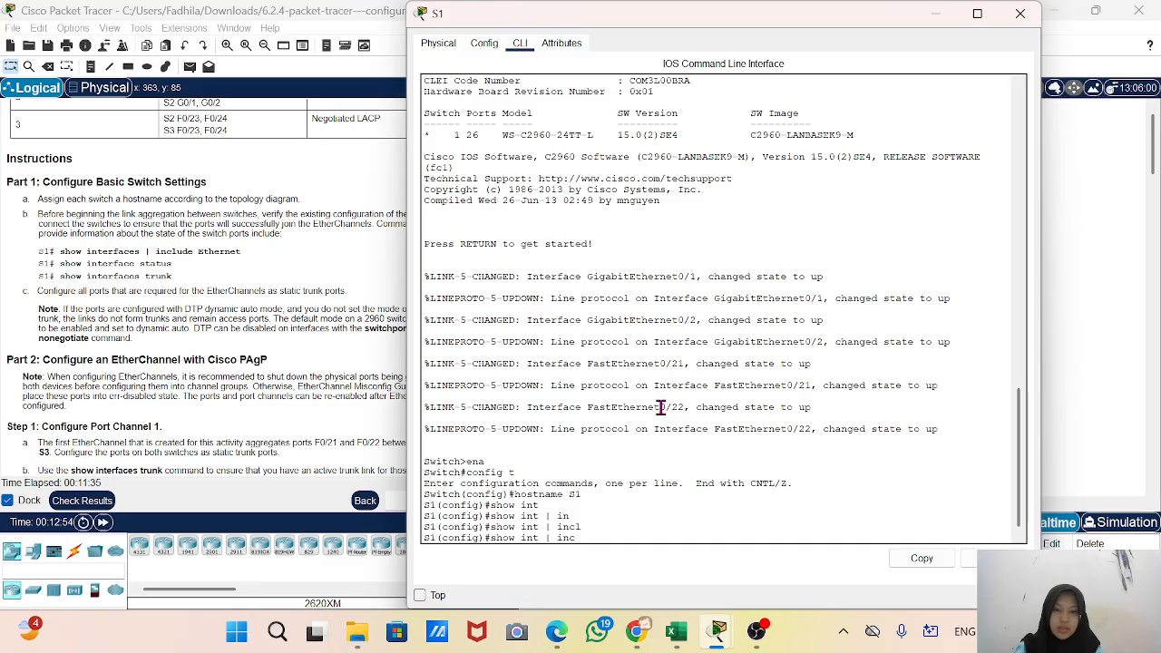
key(BackSpace)
key(BackSpace)
key(BackSpace)
key(BackSpace)
key(BackSpace)
key(BackSpace)
key(BackSpace)
key(BackSpace)
key(BackSpace)
key(BackSpace)
key(BackSpace)
key(BackSpace)
key(BackSpace)
key(BackSpace)
key(BackSpace)
Leave global configuration mode on S1 with the end command
text(e)
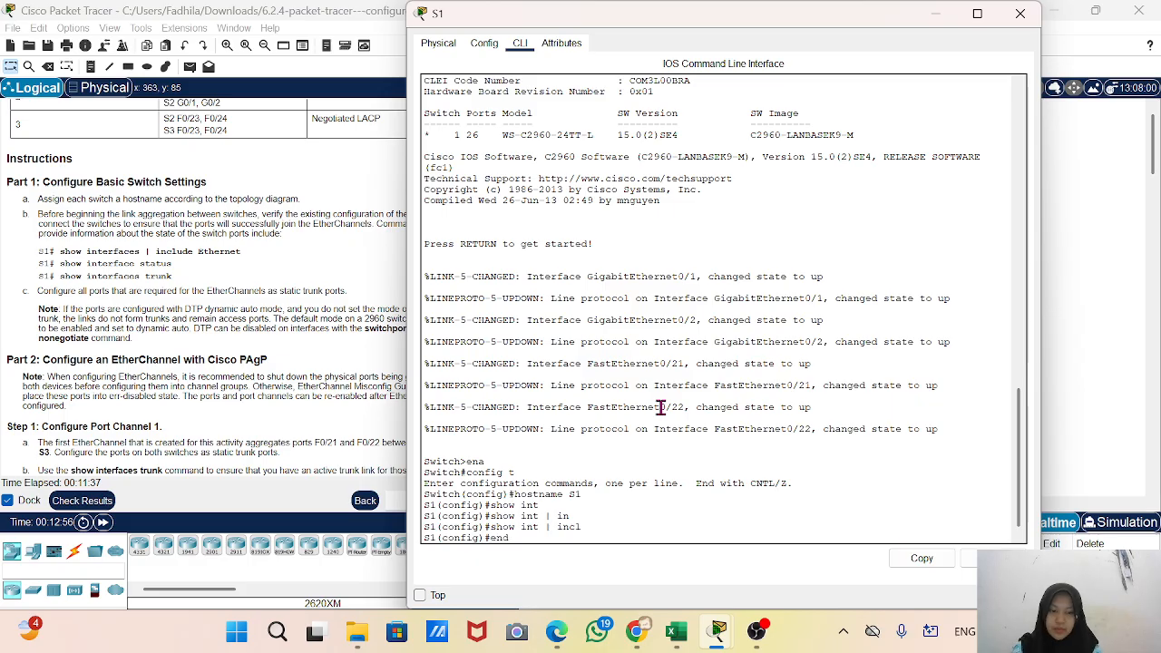
text(nd)
key(Return)
key(Return)
List the state of S1's Ethernet ports with show interfaces | include Ethernet
text(s)
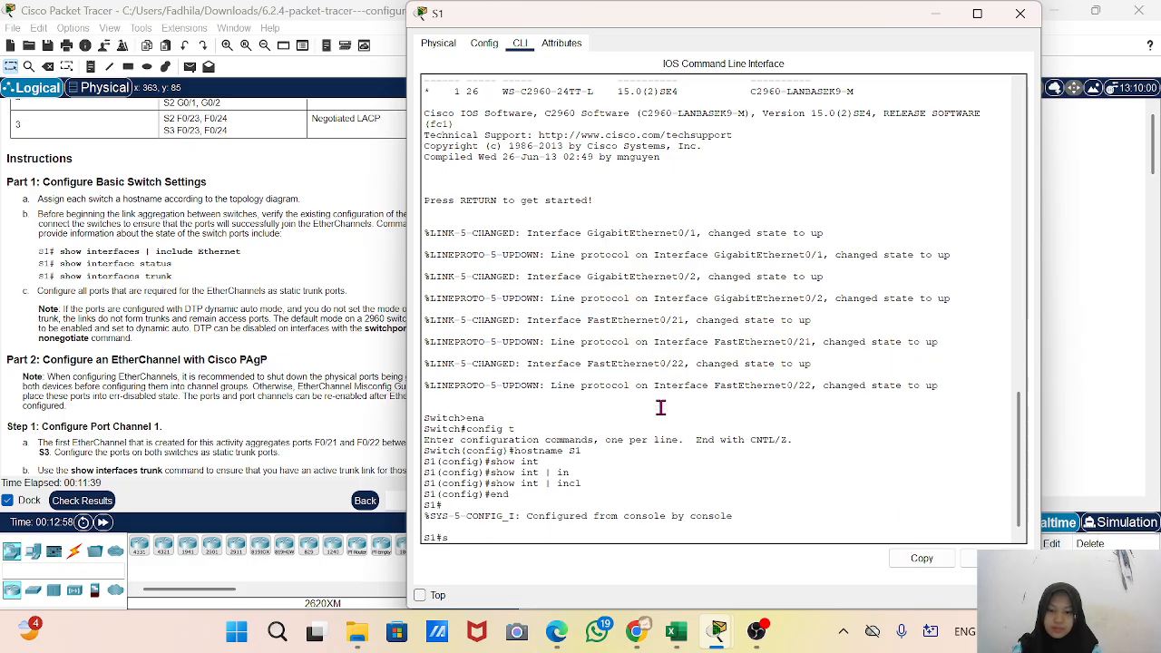
text(h)
key(Tab)
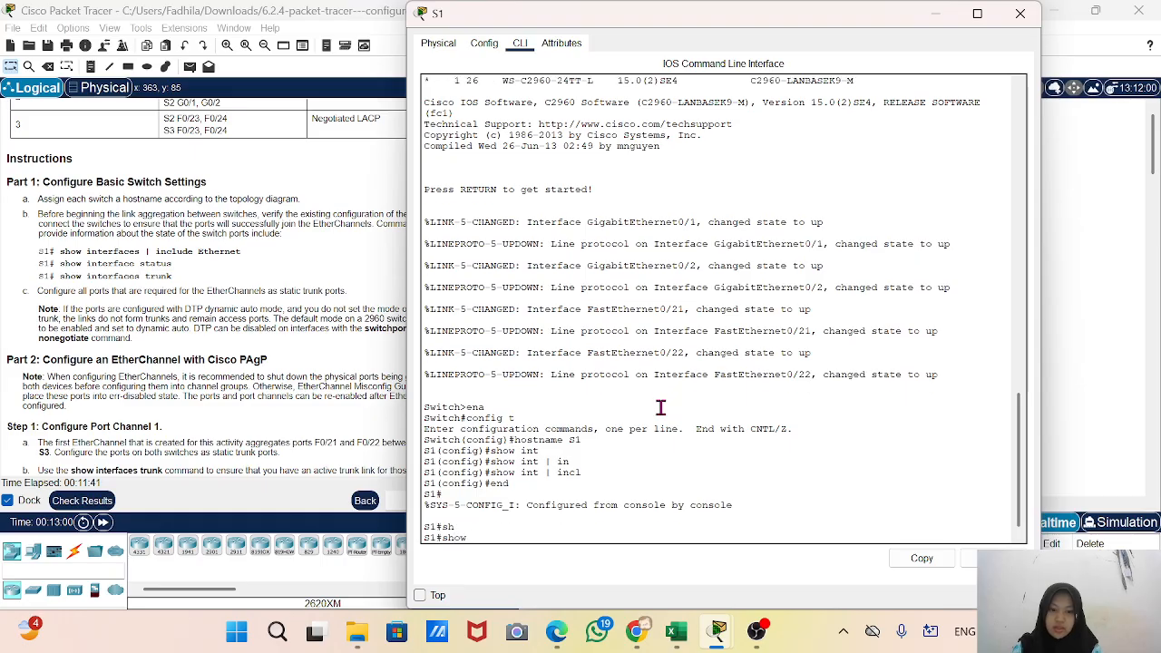
text(in)
key(Tab)
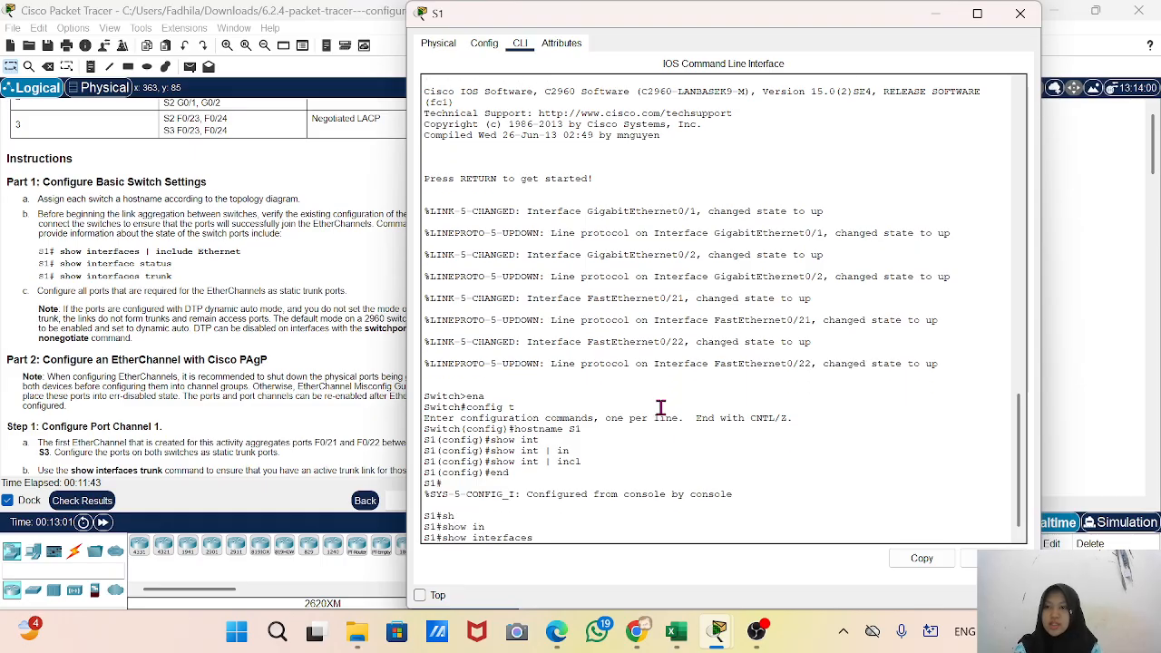
text(|)
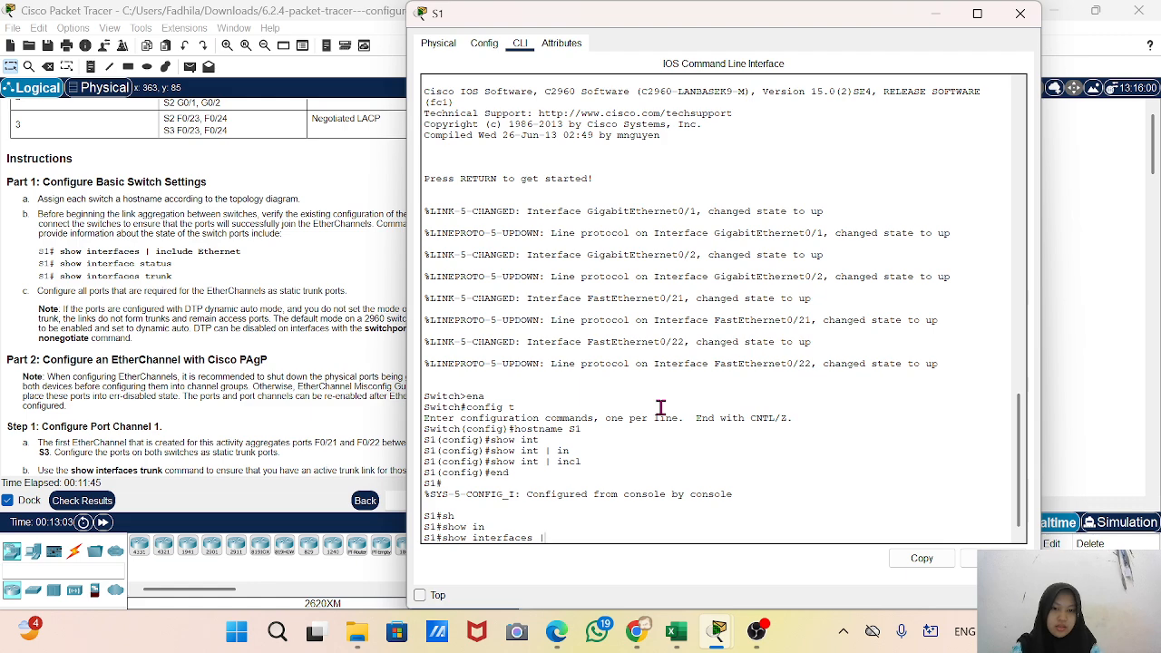
text( in)
key(Tab)
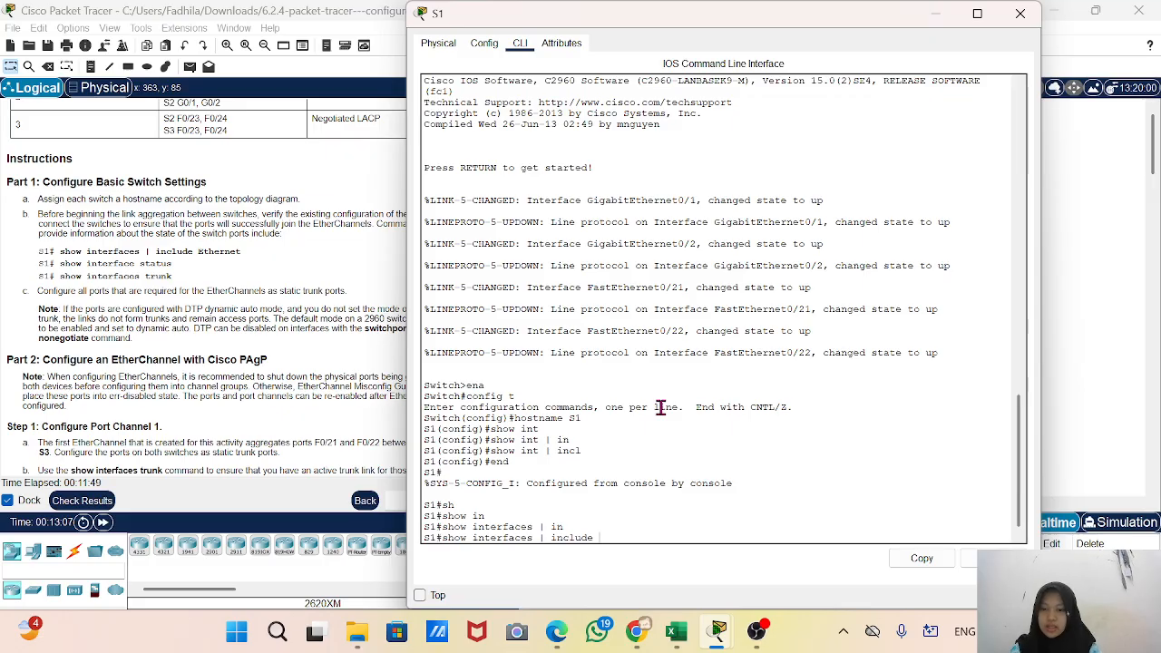
text(et)
key(Tab)
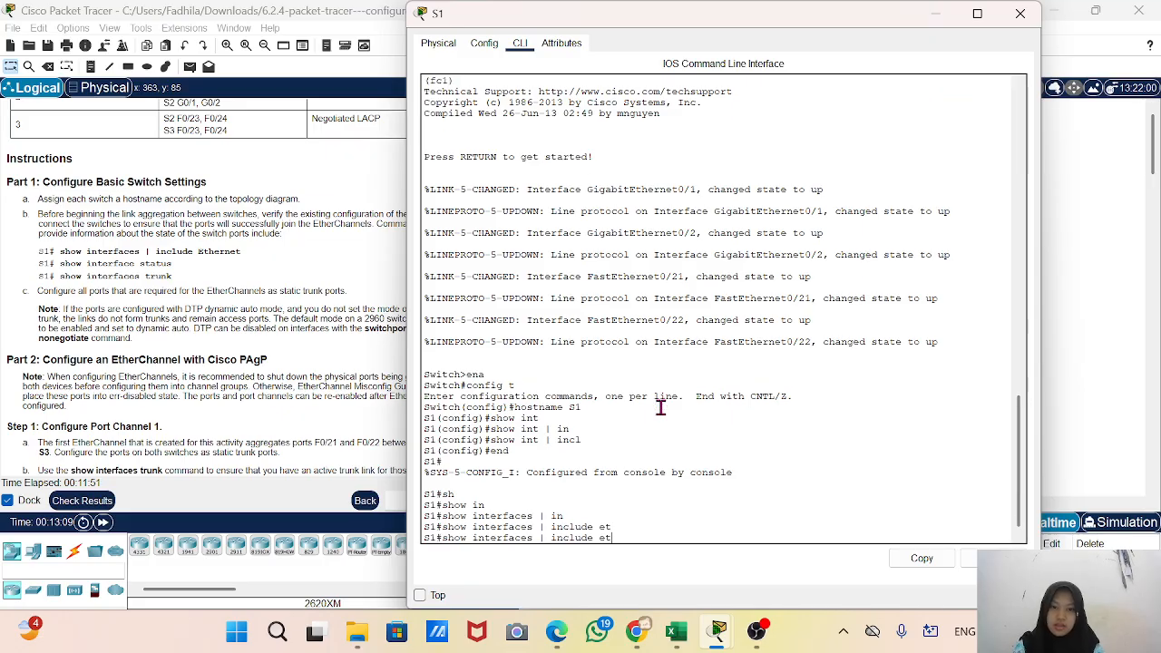
key(BackSpace)
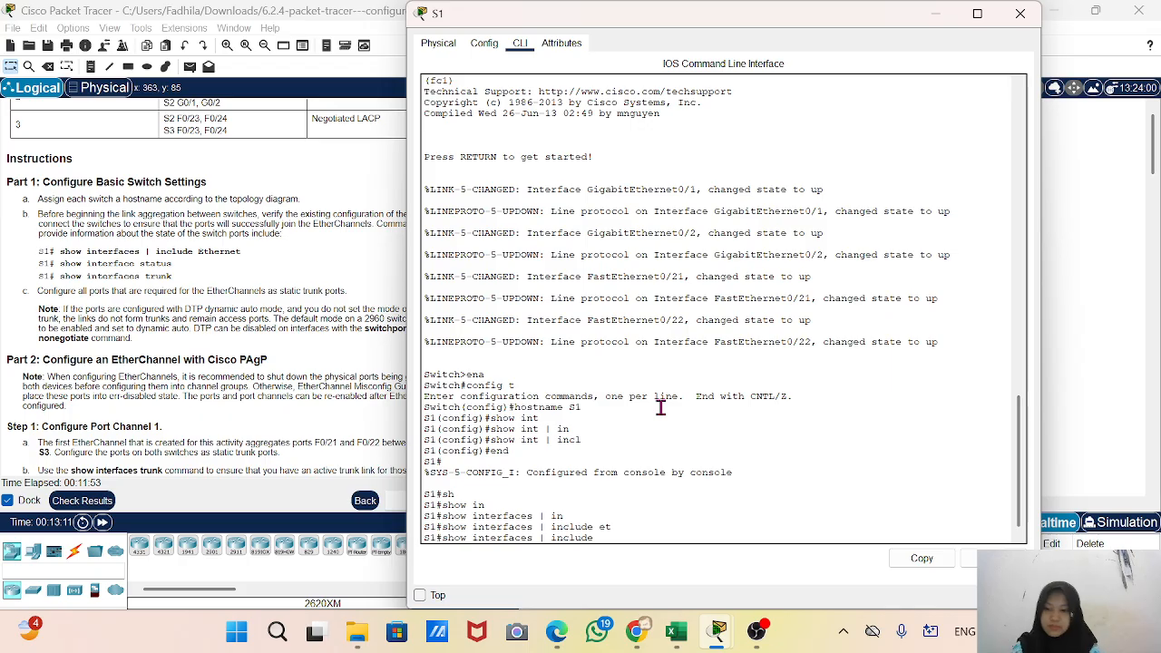
text(Eth)
key(Tab)
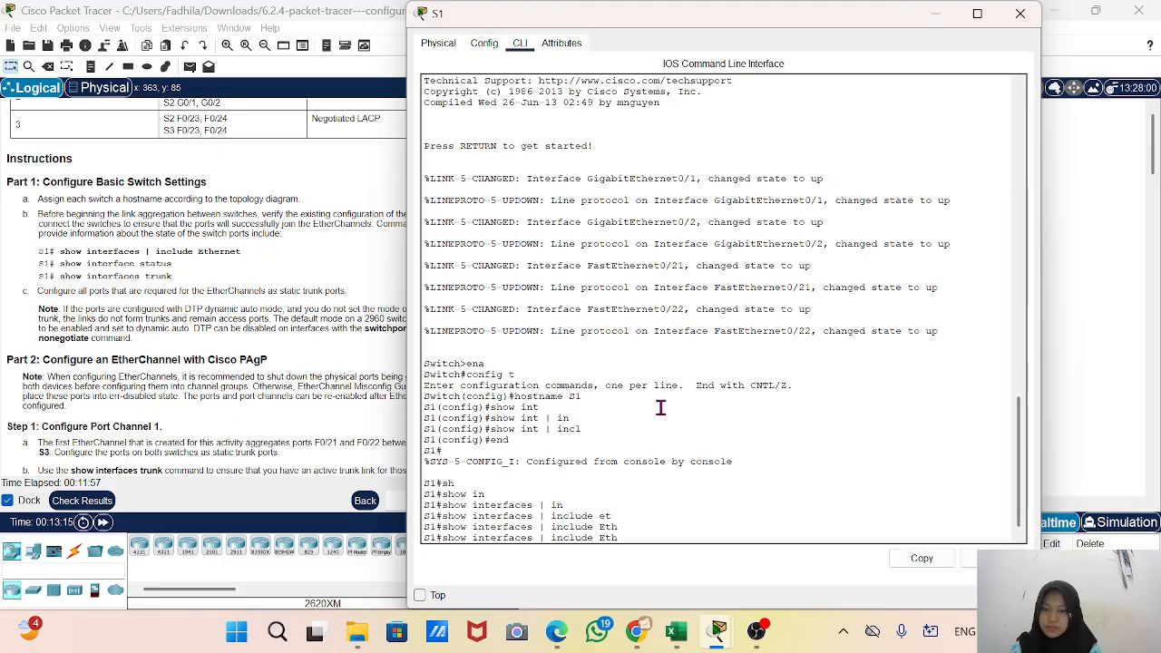
text(ern)
key(Tab)
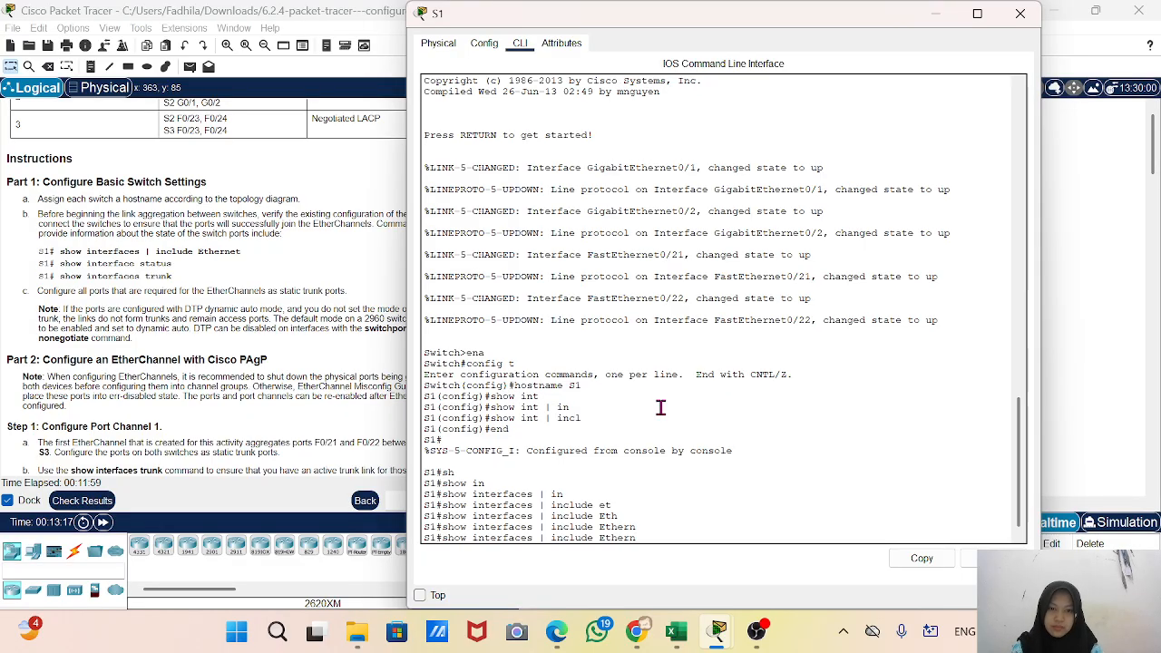
text(et)
key(Return)
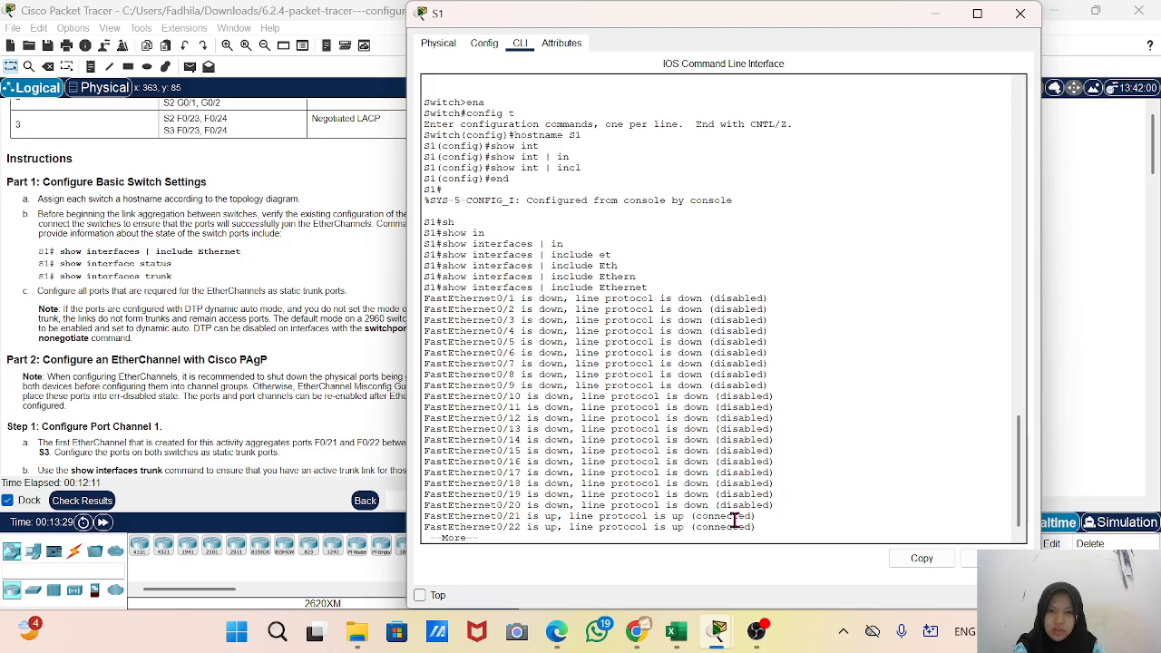
Examine the status lines of the FastEthernet ports in the output, especially FastEthernet0/21 and FastEthernet0/22
drag(768, 505, 497, 451)
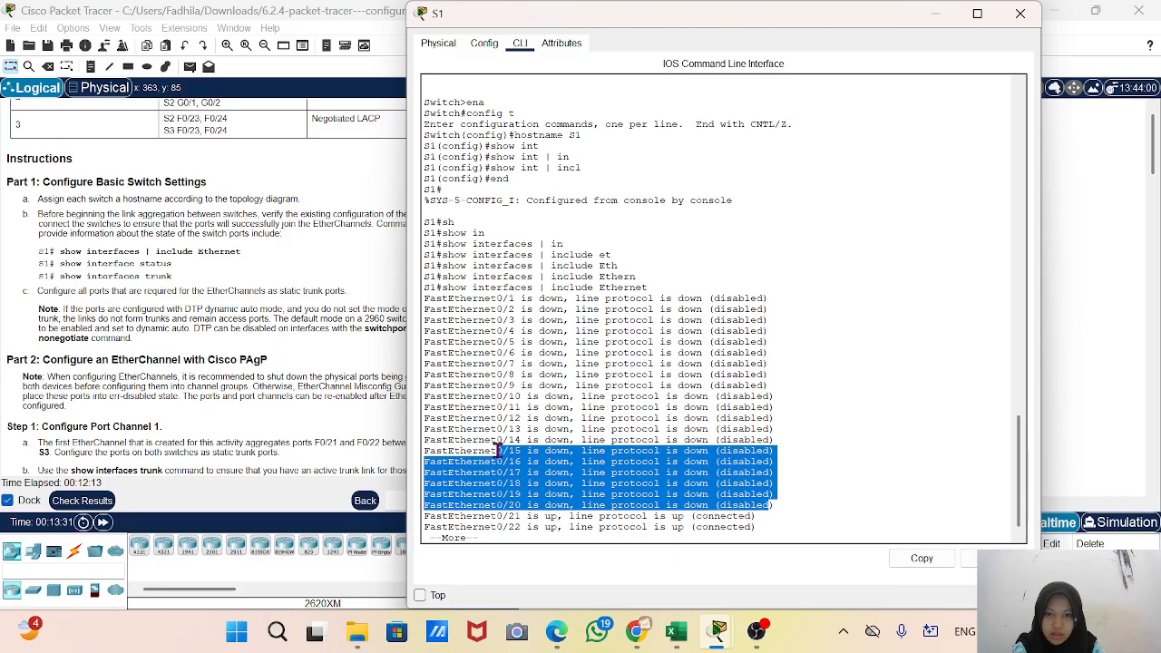
click(493, 472)
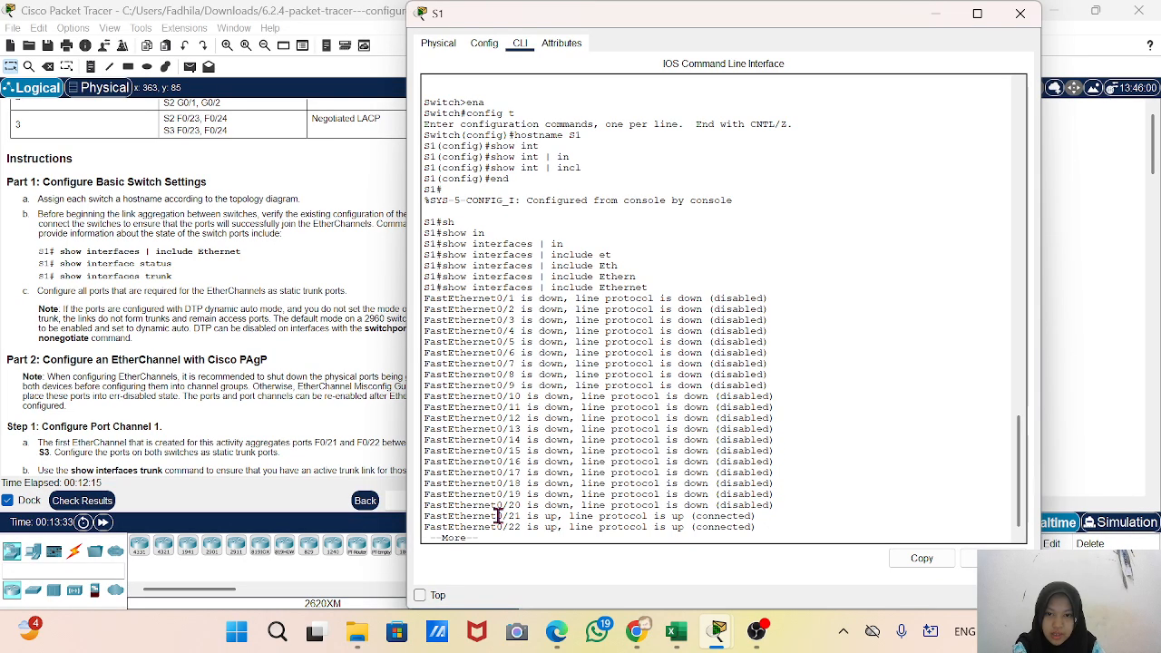
drag(498, 515, 557, 529)
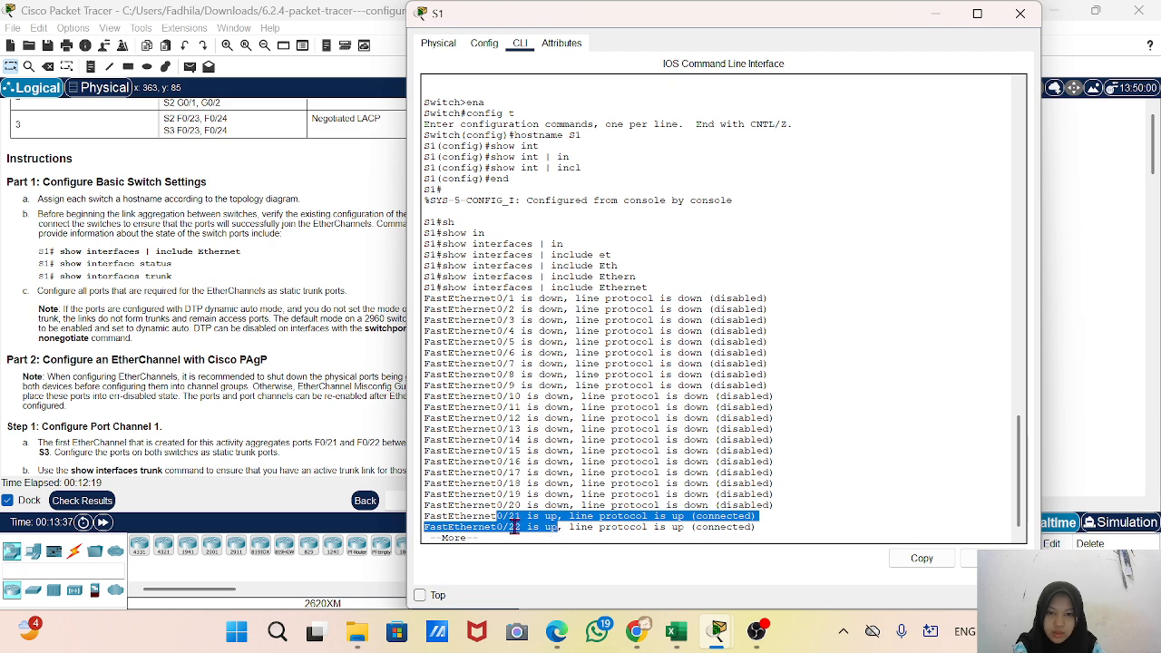
drag(571, 526, 727, 519)
click(765, 522)
click(727, 519)
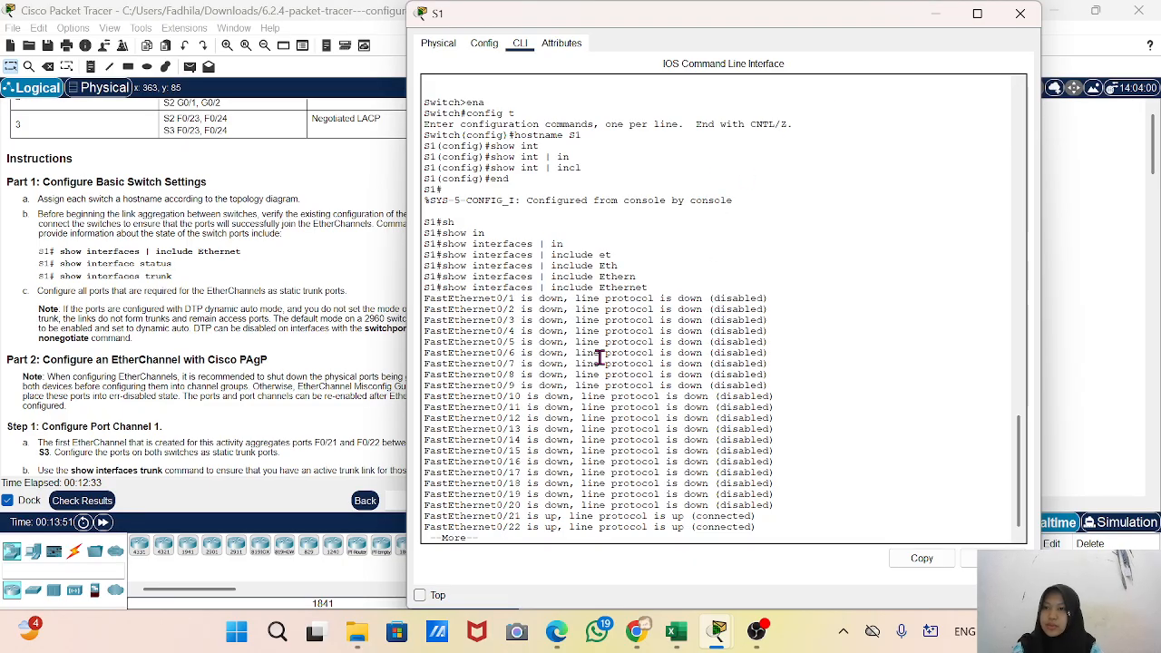
text(sh)
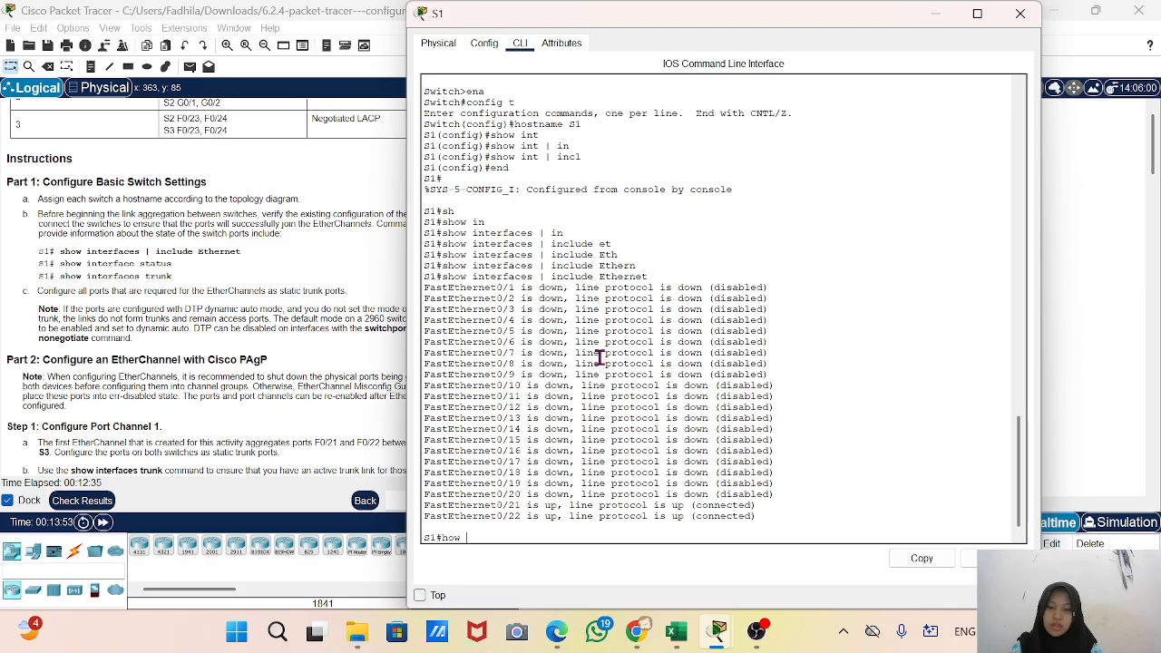
text(in)
key(Tab)
text(st)
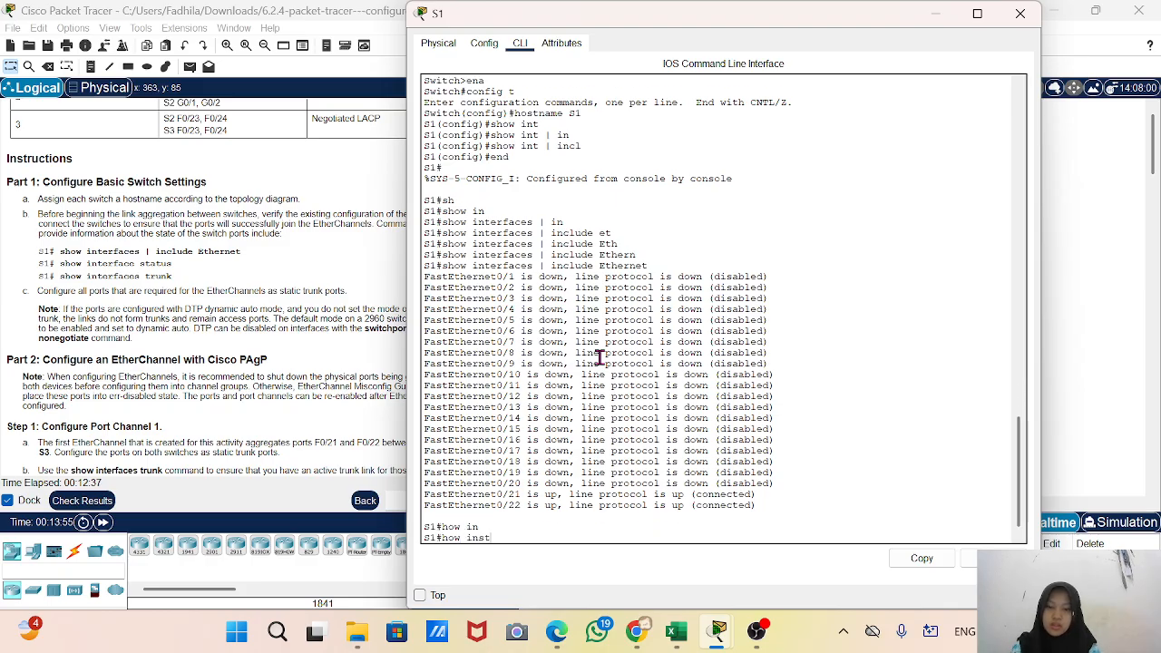
key(Tab)
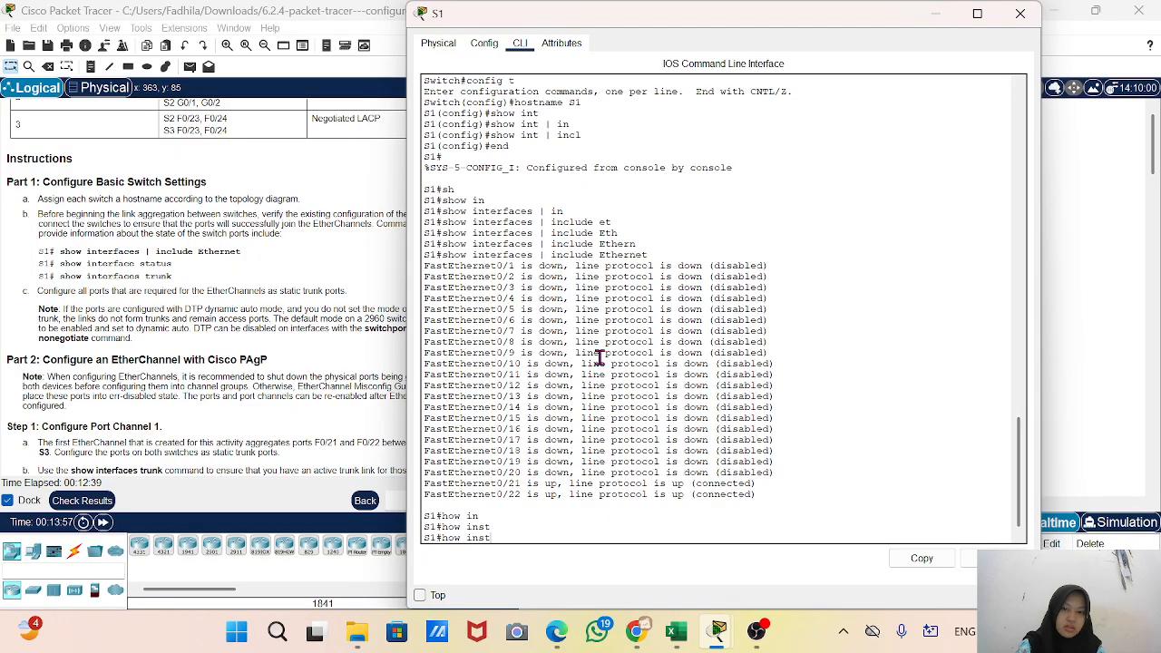
key(BackSpace)
key(BackSpace)
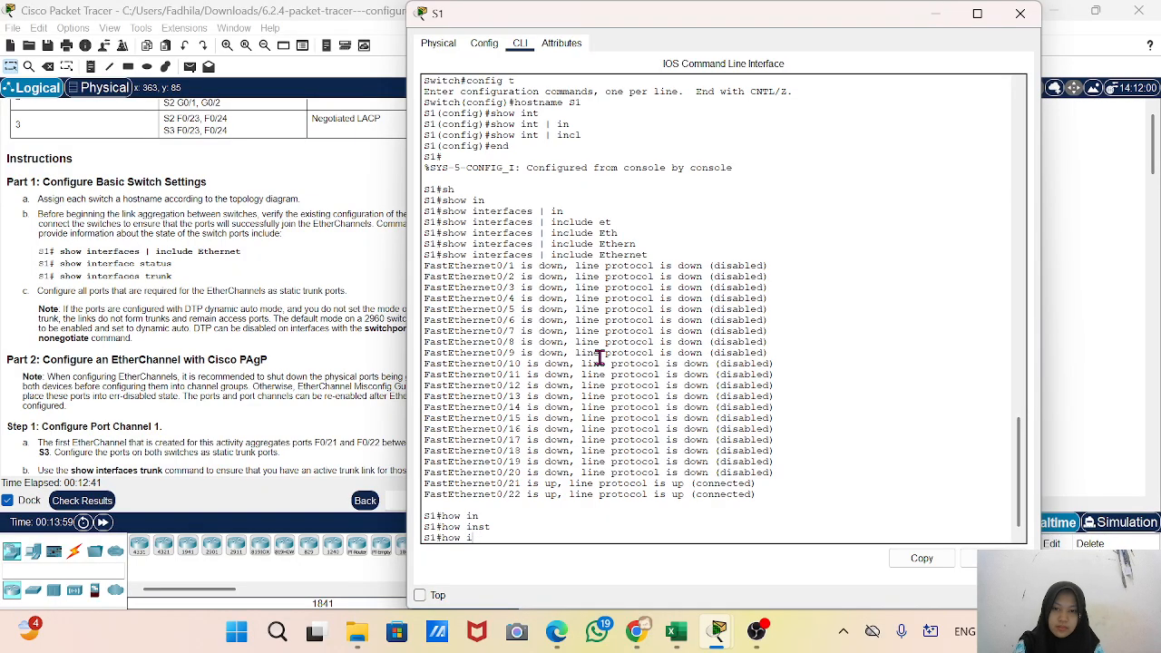
key(BackSpace)
key(BackSpace)
key(BackSpace)
key(BackSpace)
key(BackSpace)
Run show interfaces status on S1 and page through to the end of the port list
text(sh)
key(Tab)
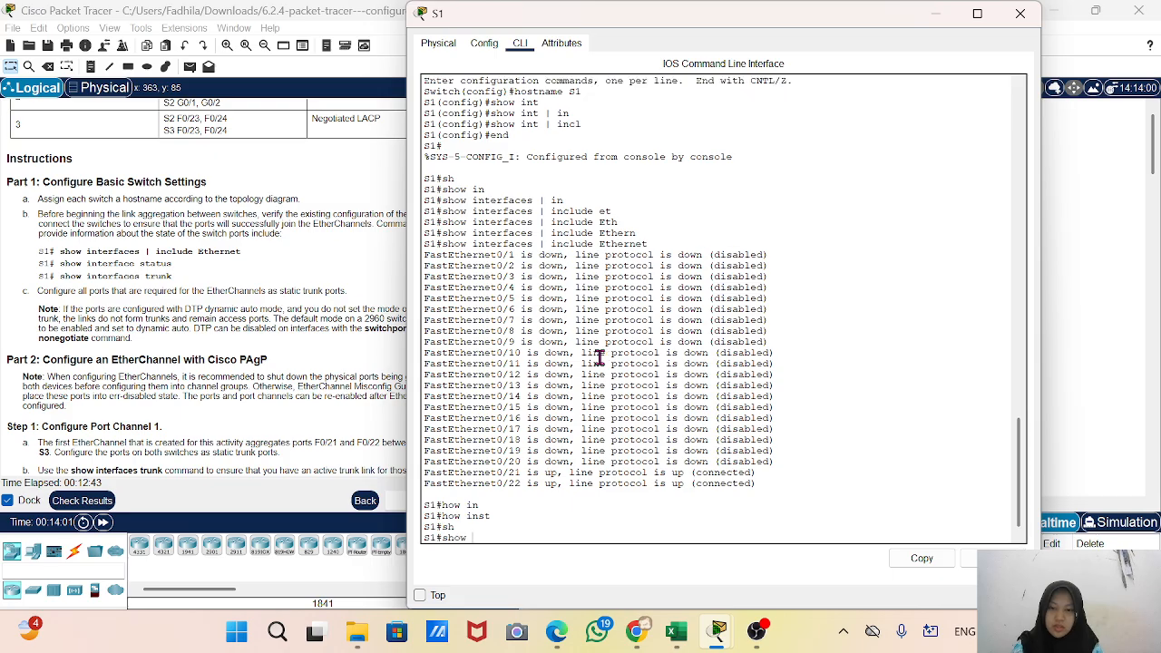
text(in)
key(Tab)
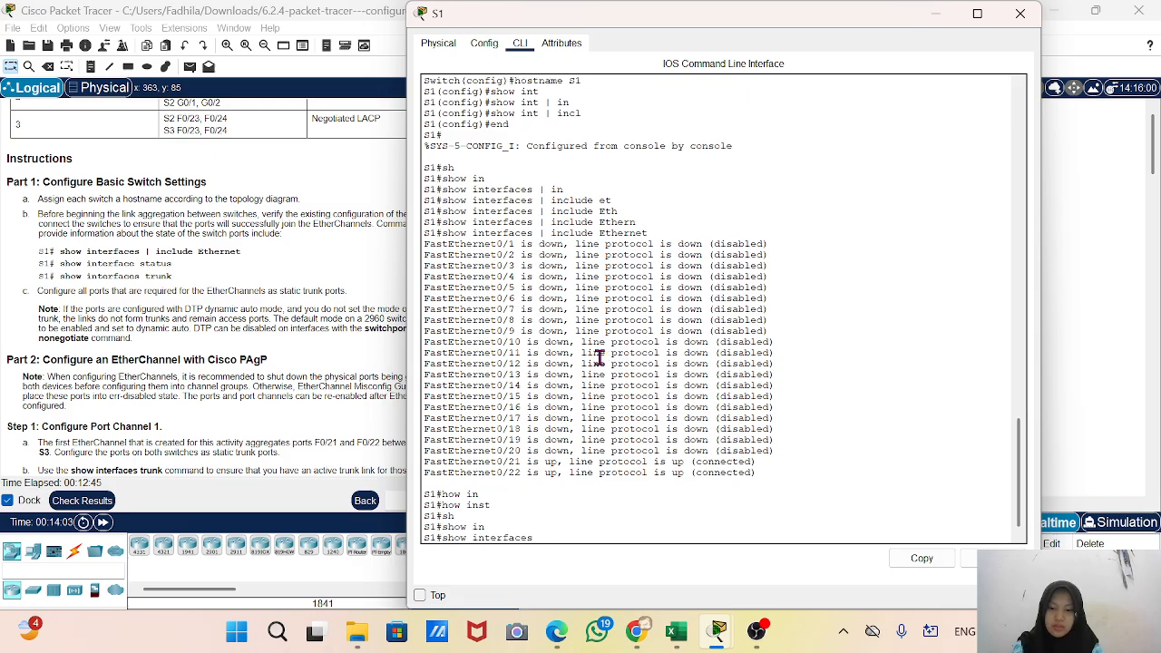
text(st)
key(Tab)
key(Return)
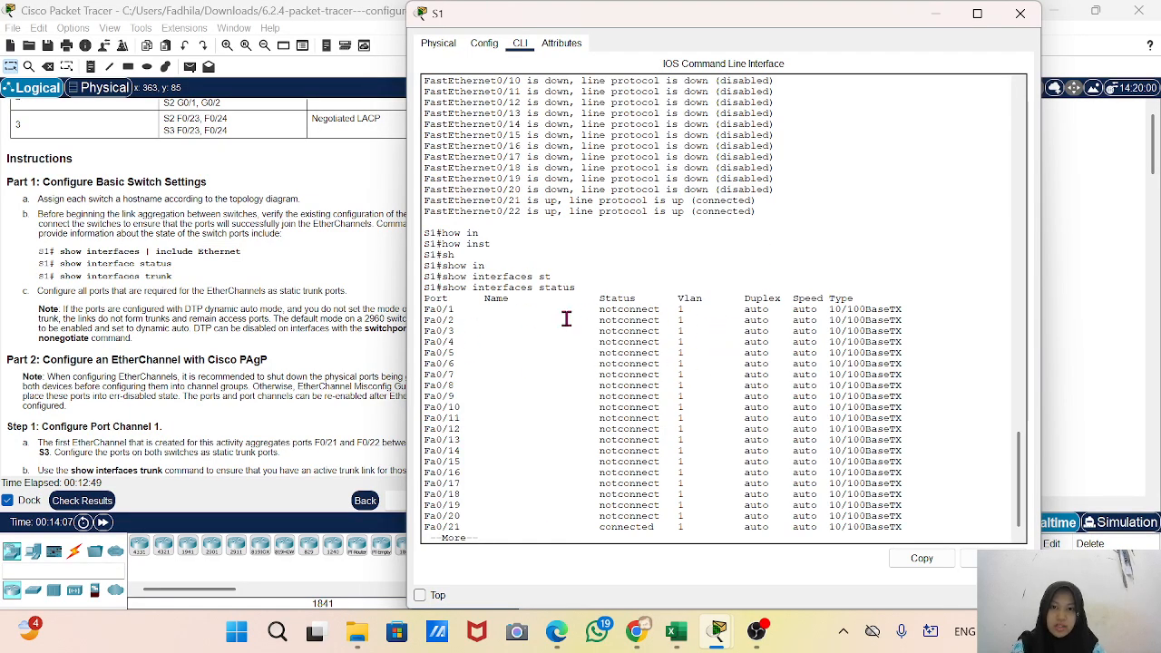
key(space)
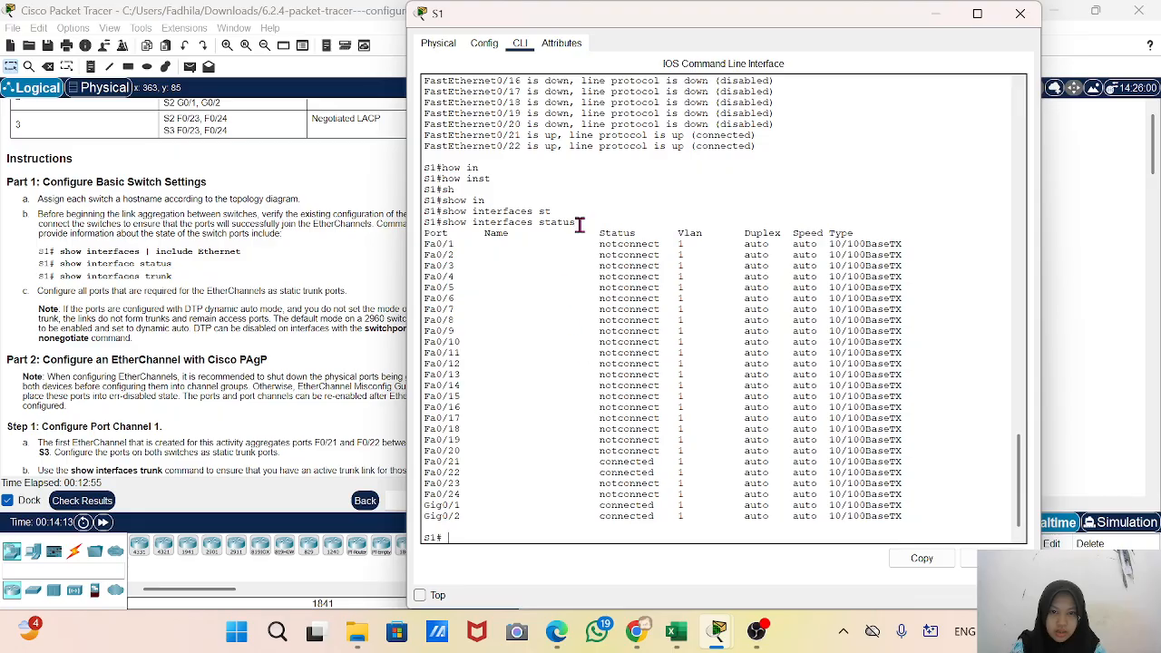
Examine the Status column of S1's ports, especially Fa0/21 and the Gigabit ports, and compare it with the earlier Ethernet port listing
drag(588, 259, 635, 532)
click(634, 532)
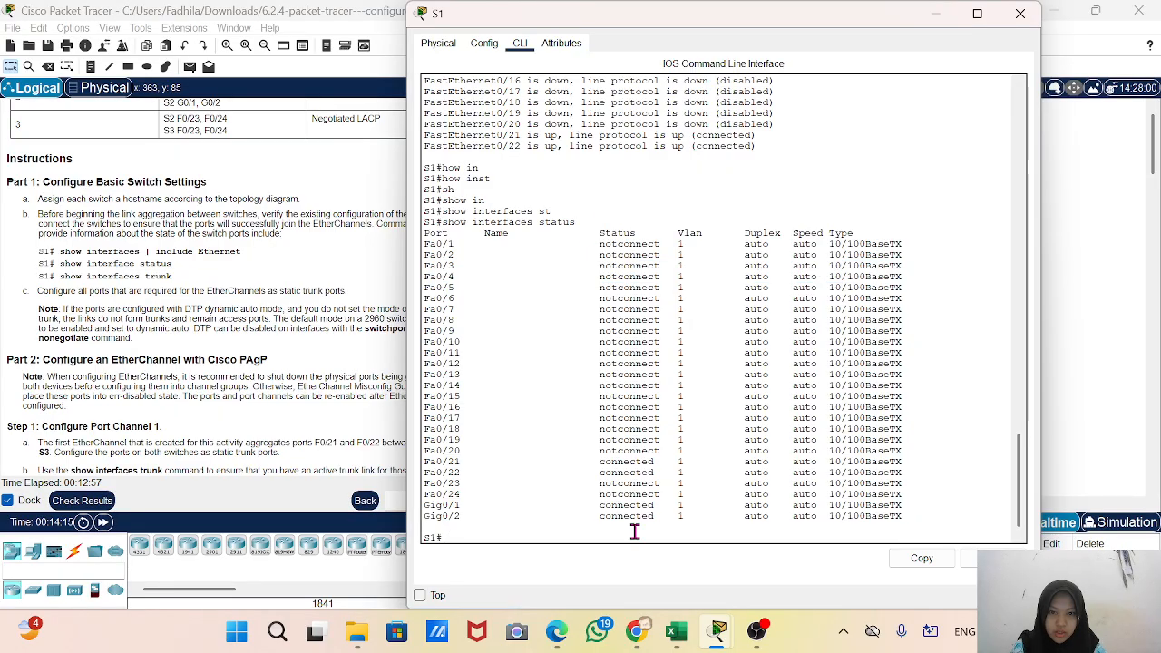
drag(595, 464, 426, 464)
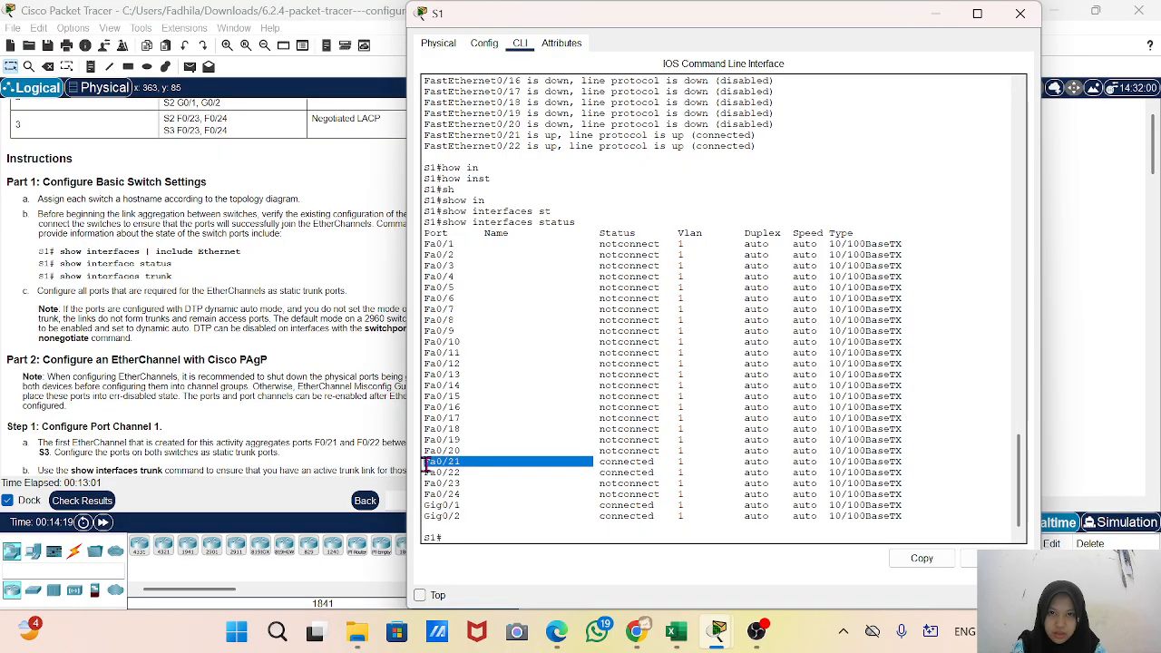
scroll(531, 293, up, 3)
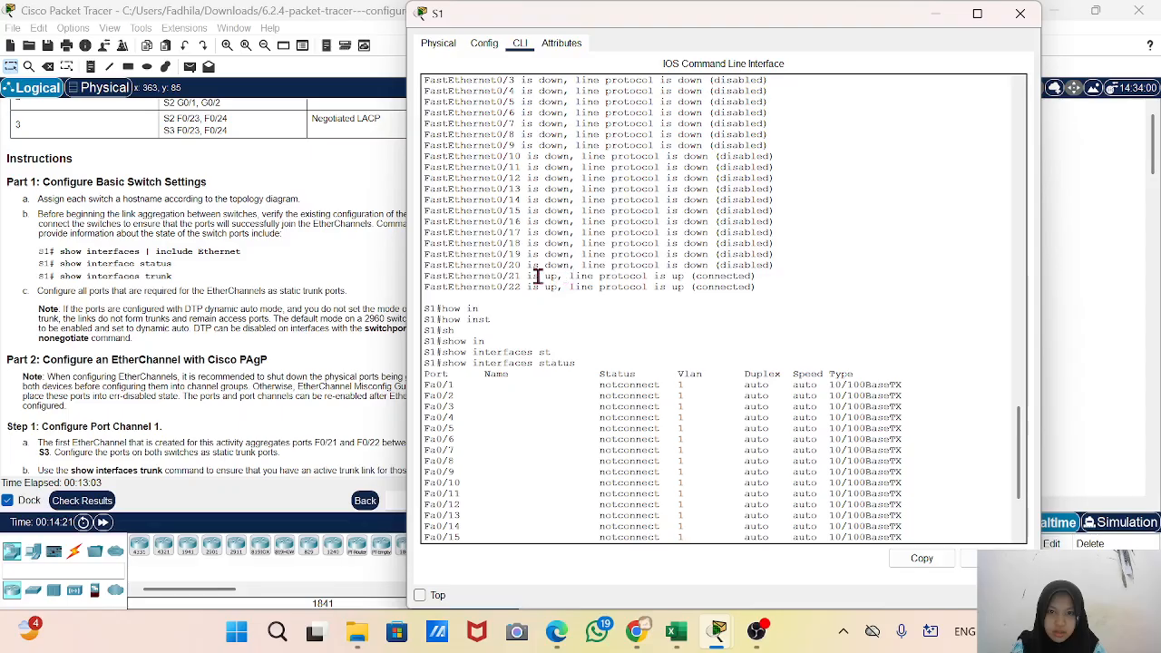
scroll(613, 318, down, 1)
scroll(612, 317, up, 5)
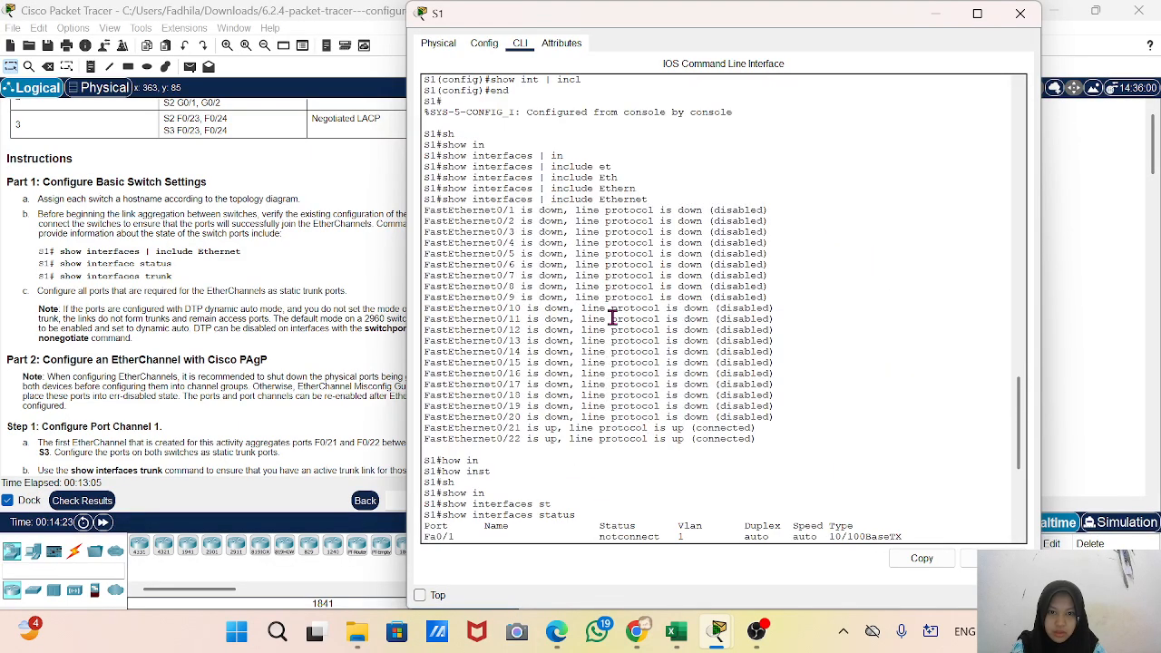
scroll(612, 318, down, 9)
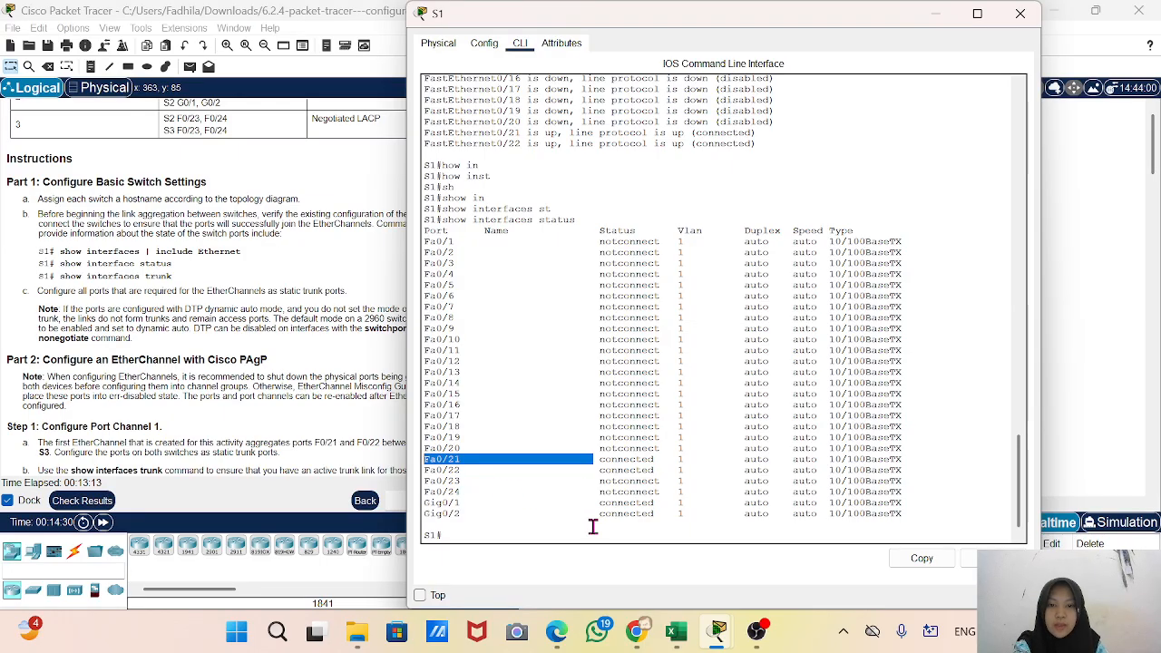
mouse_move(473, 502)
mouse_down()
mouse_move(425, 502)
mouse_move(423, 513)
mouse_move(463, 514)
mouse_up()
click(463, 514)
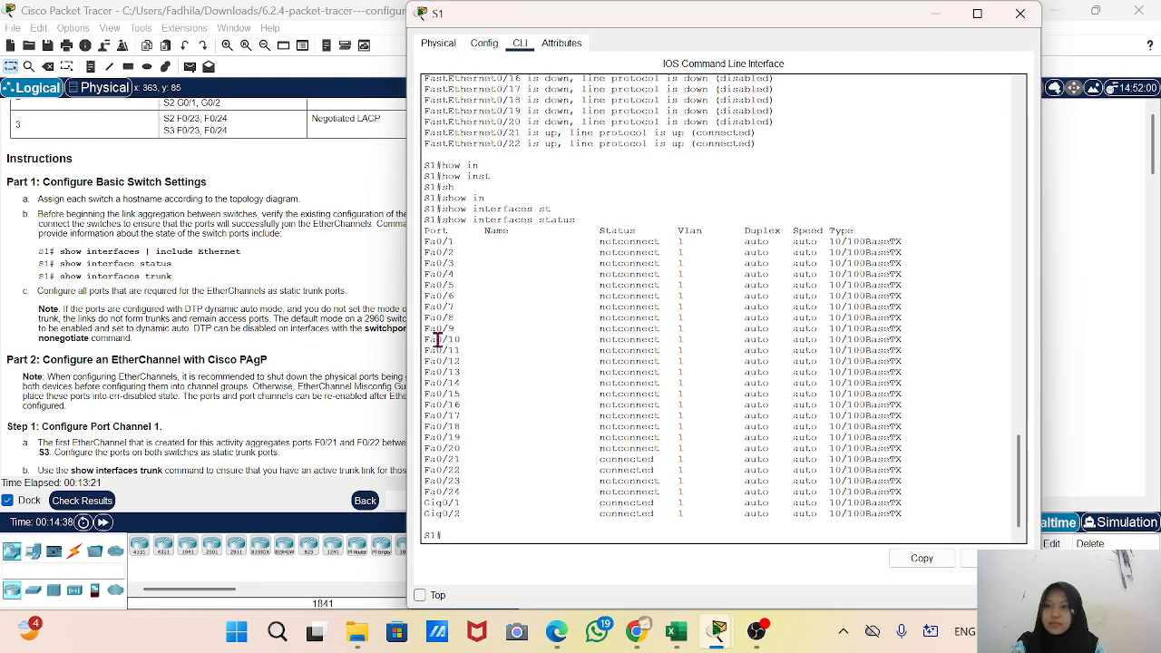
Check the trunk state of S1's ports with the show interfaces trunk command
click(487, 535)
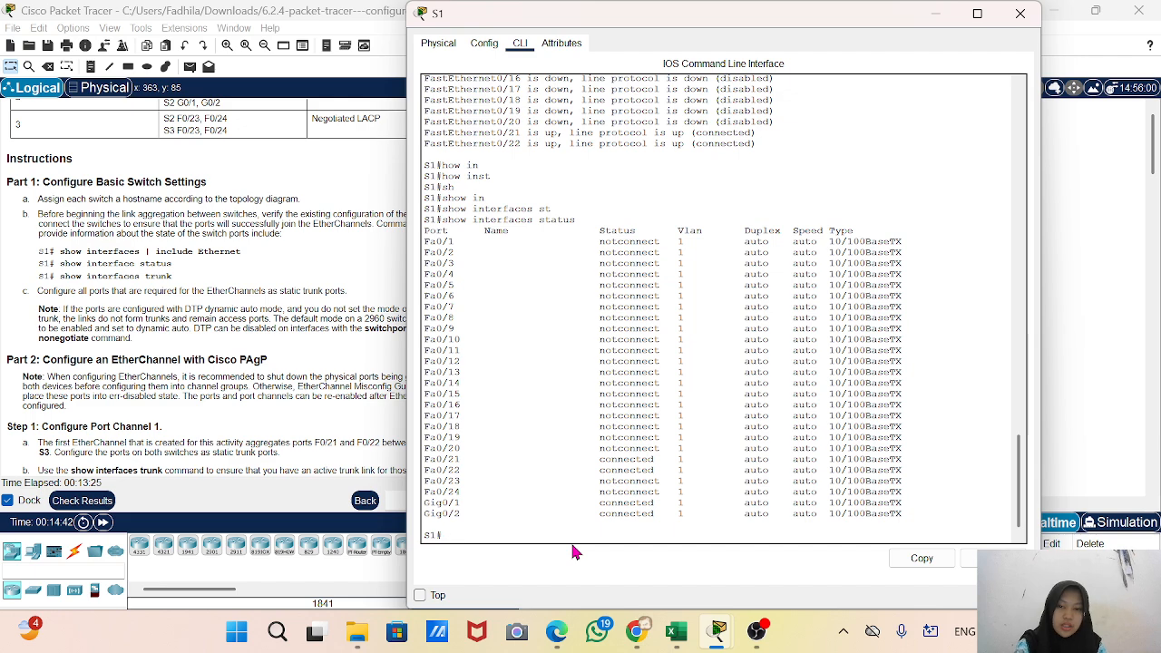
text(show i)
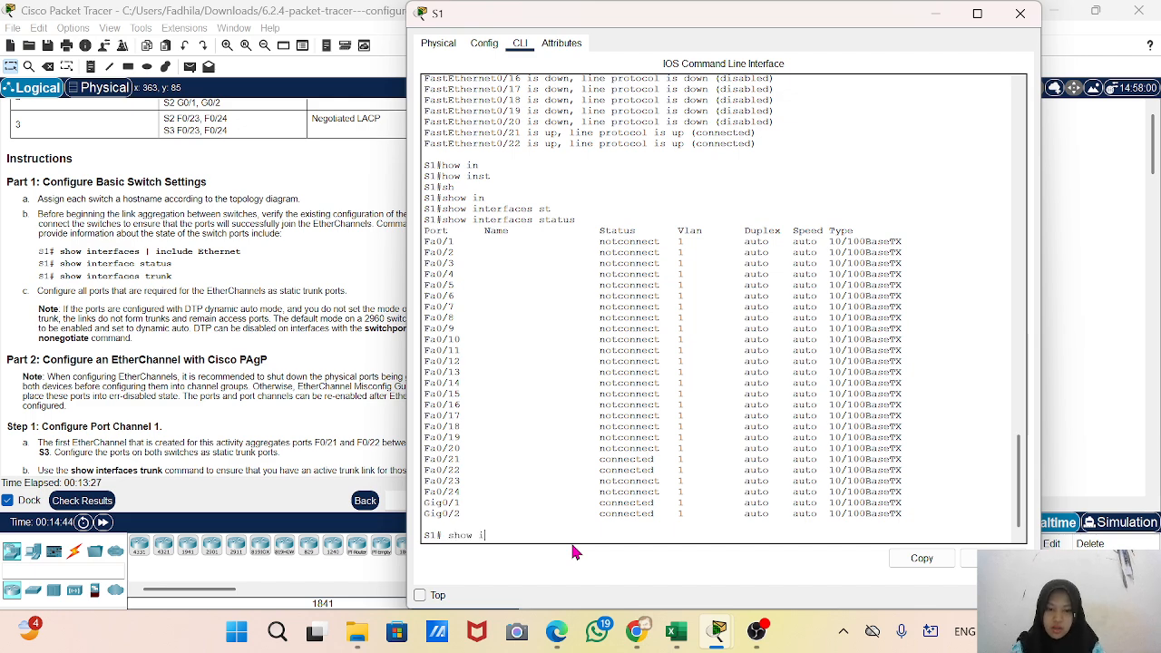
text(n)
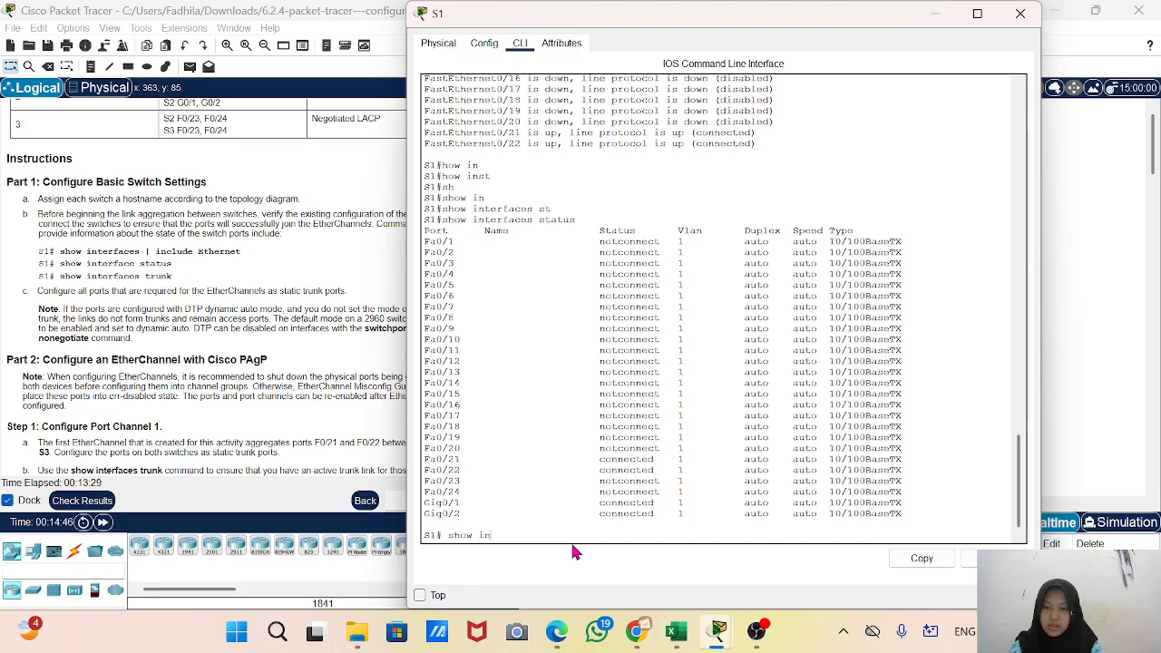
key(Tab)
text(tr)
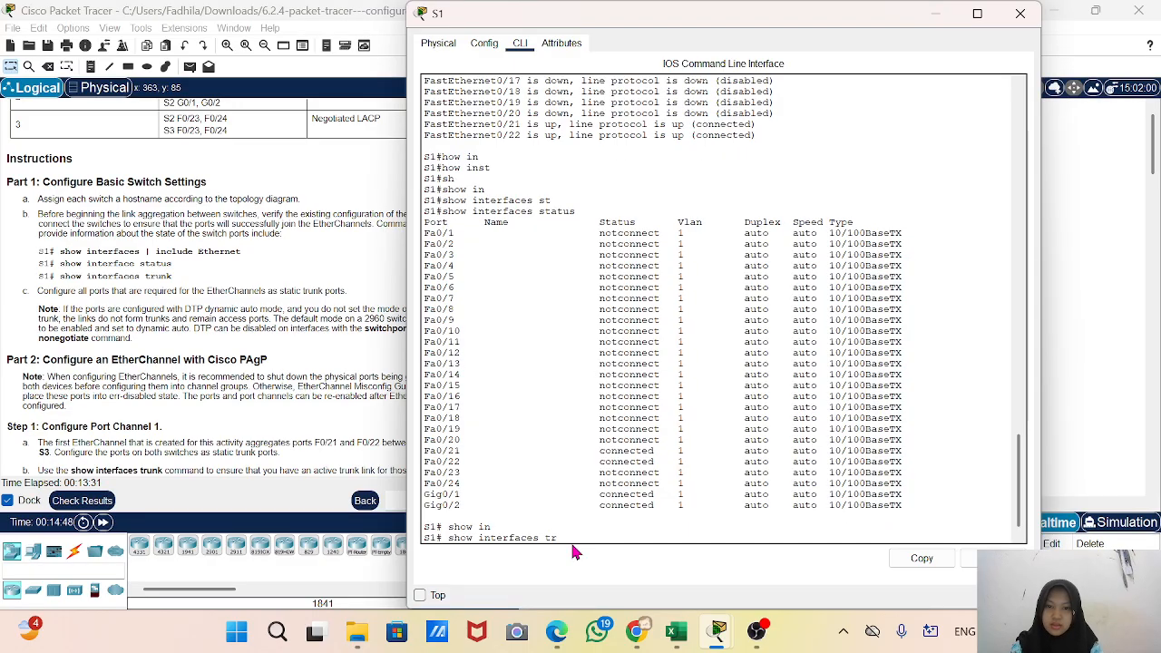
key(Tab)
key(Return)
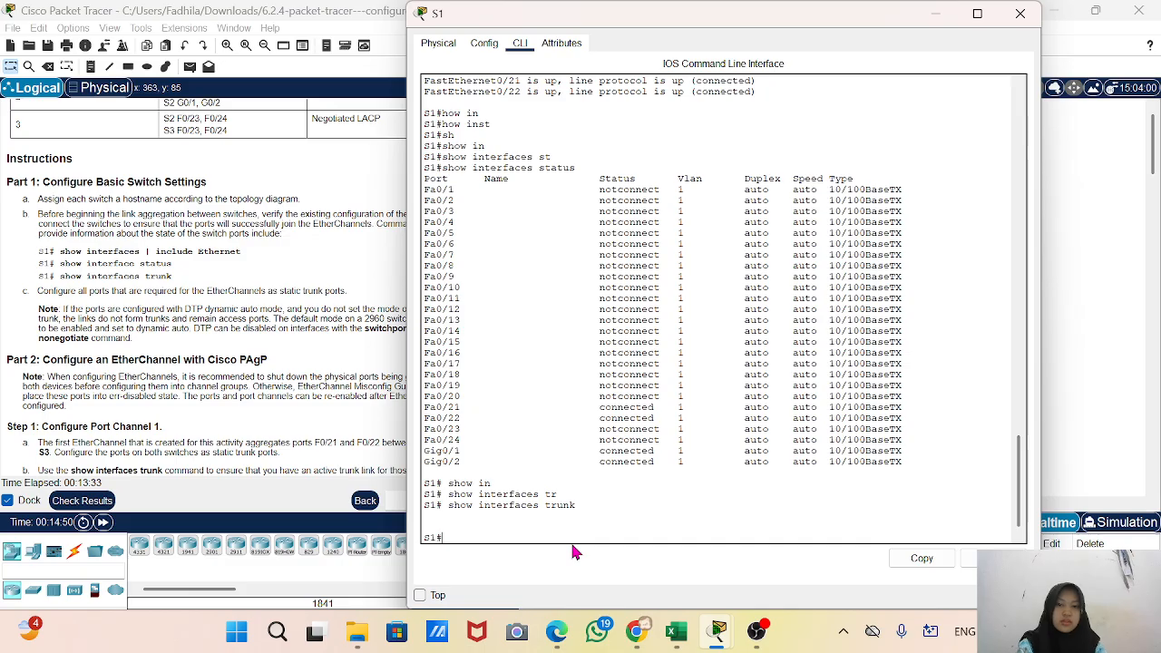
key(Return)
key(Return)
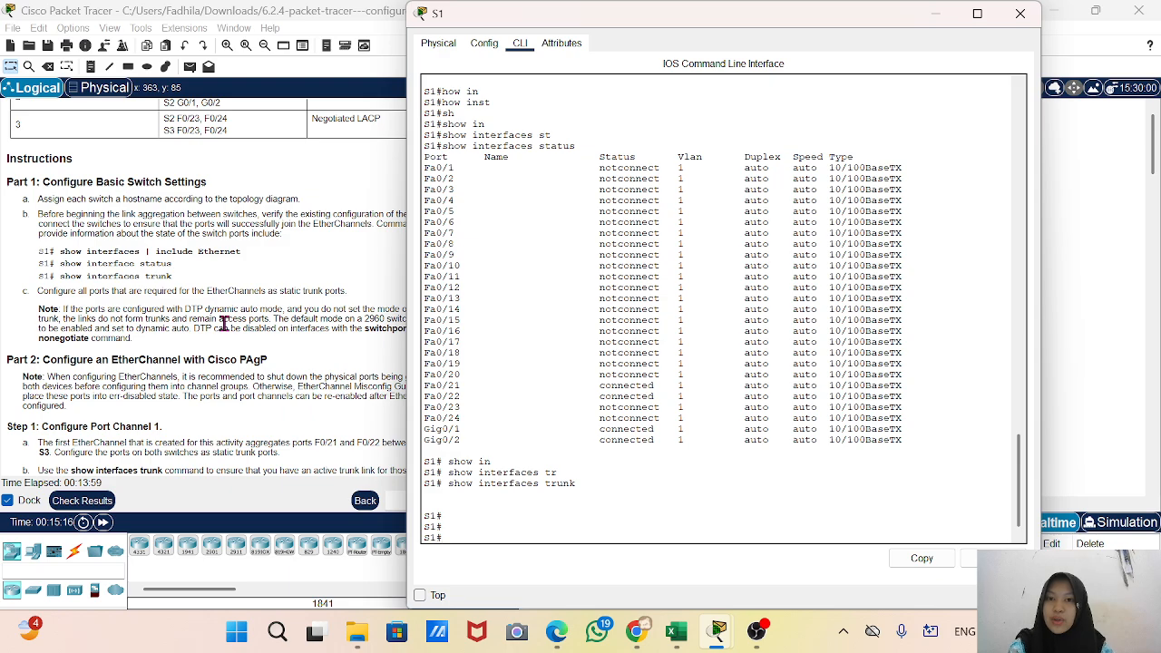
Enter global configuration mode on S1 and select the interface range f0/21-22, following Part 2, Step 1 of the instructions
scroll(224, 324, down, 3)
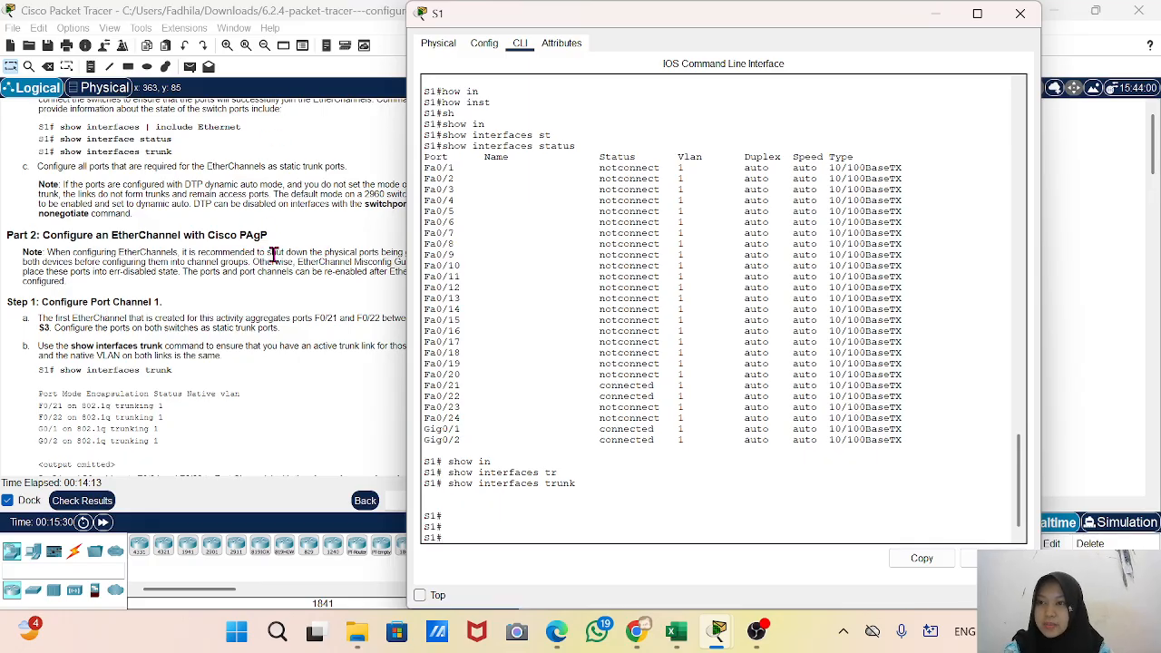
scroll(13, 355, down, 2)
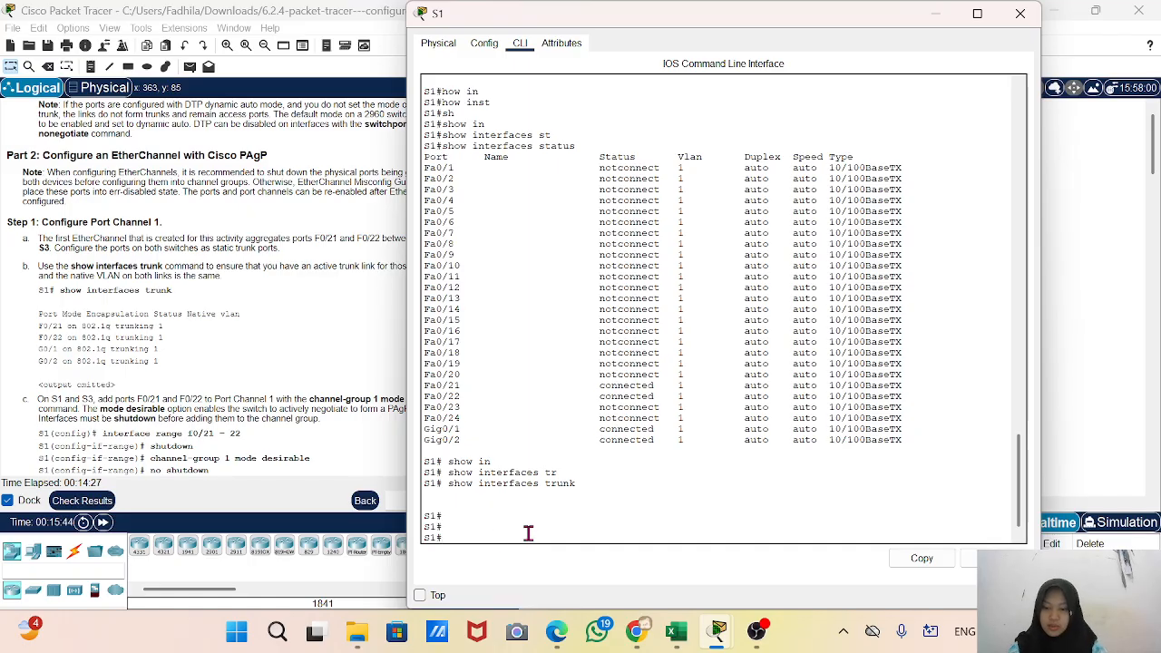
text(config)
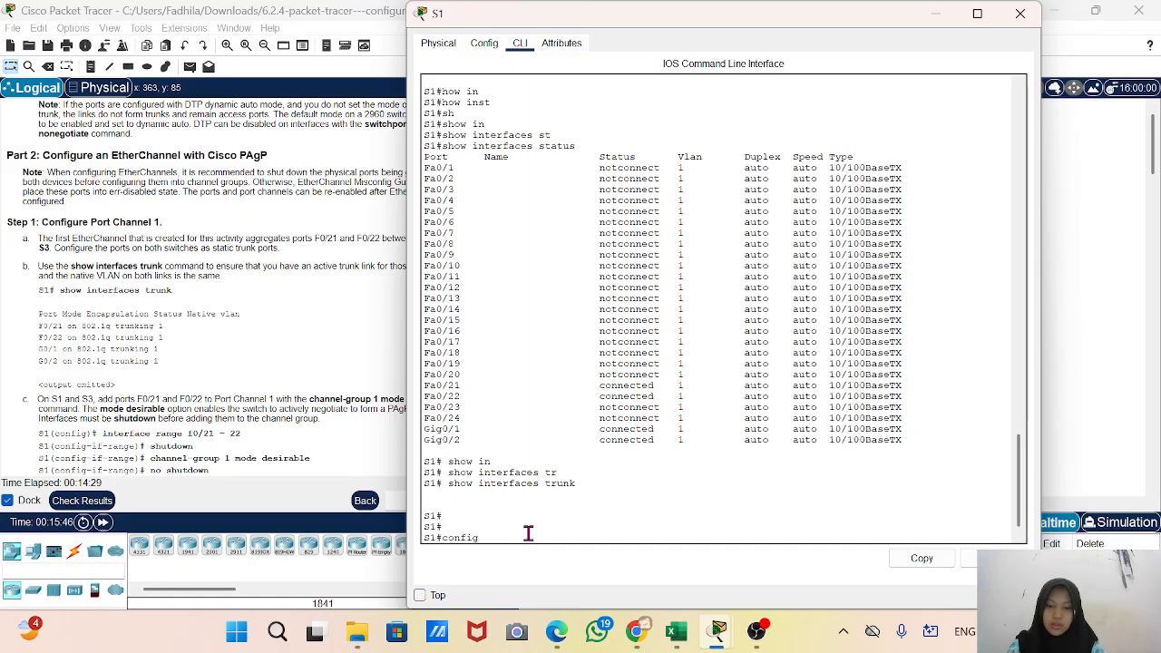
text( t)
key(Return)
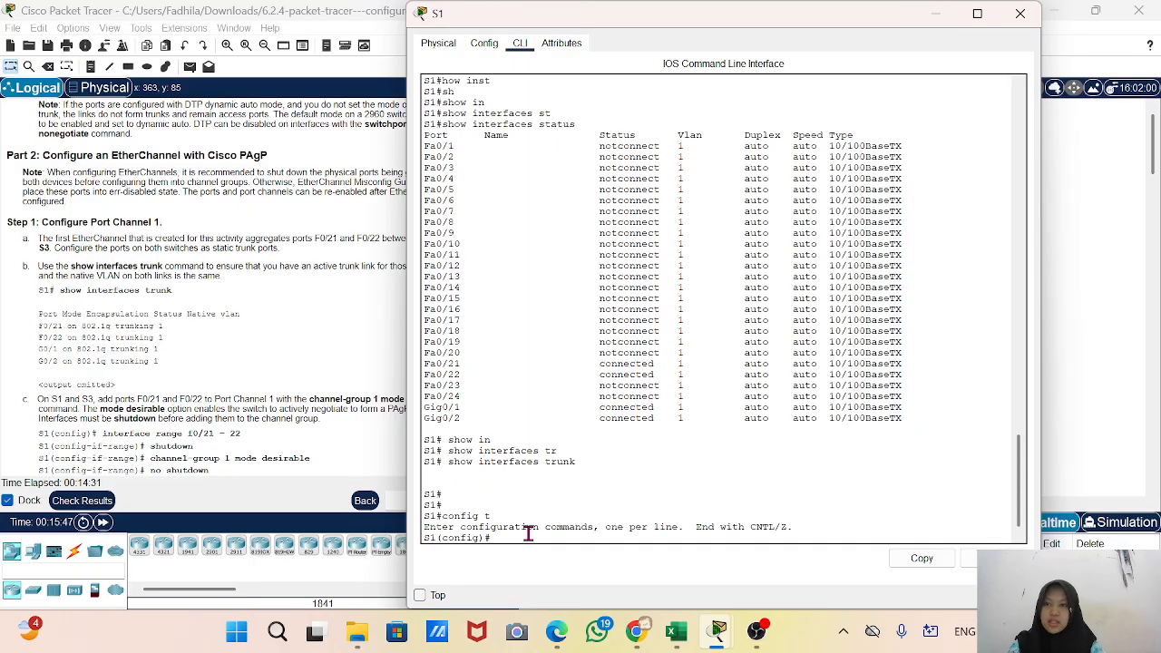
text(int )
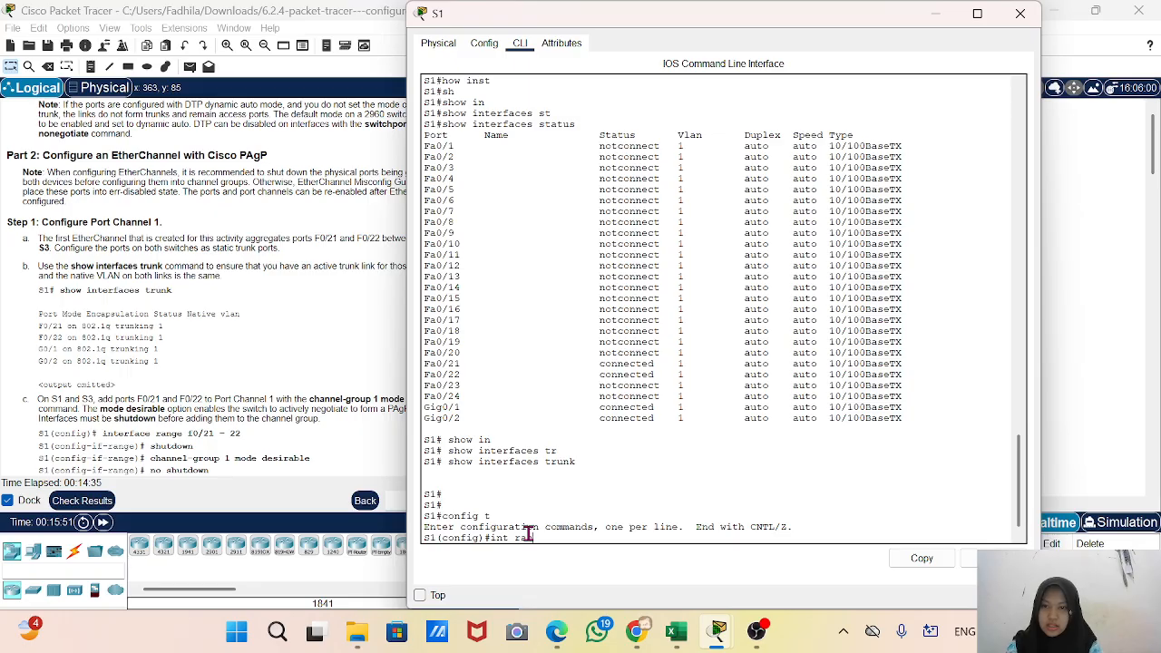
text(range )
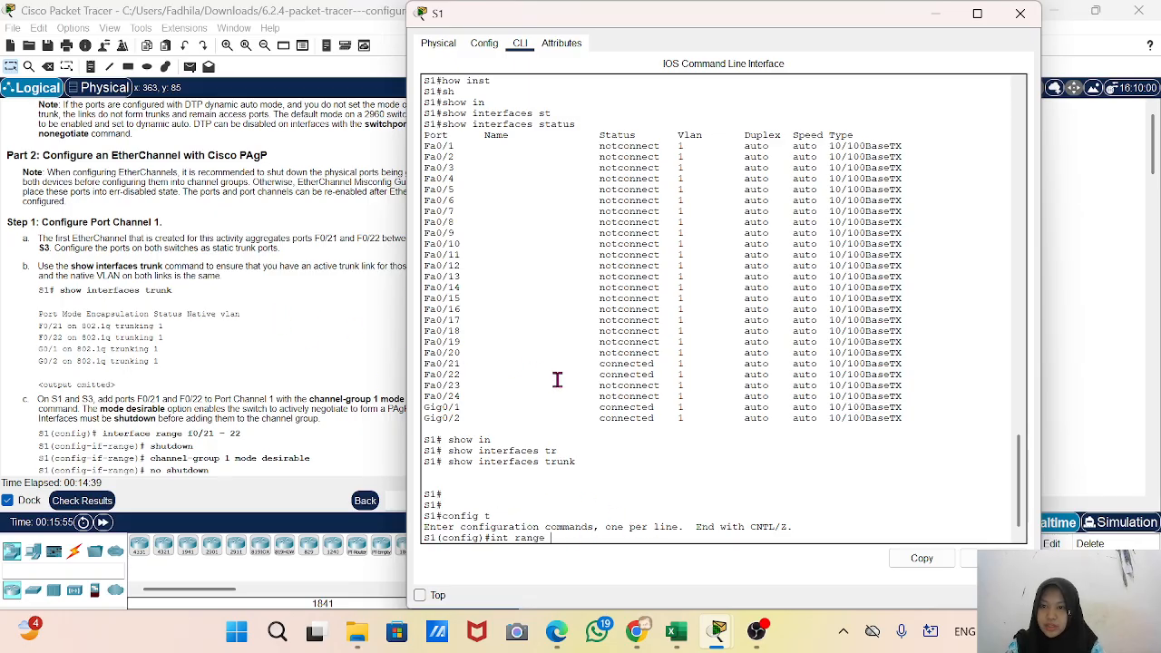
text(f)
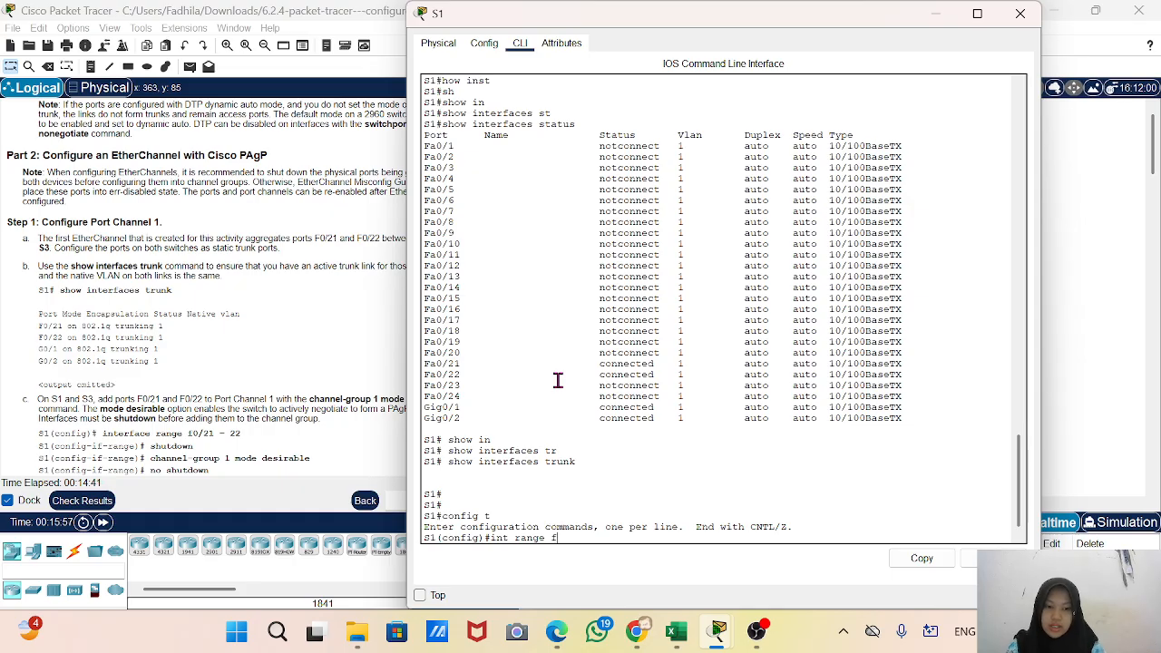
text(0)
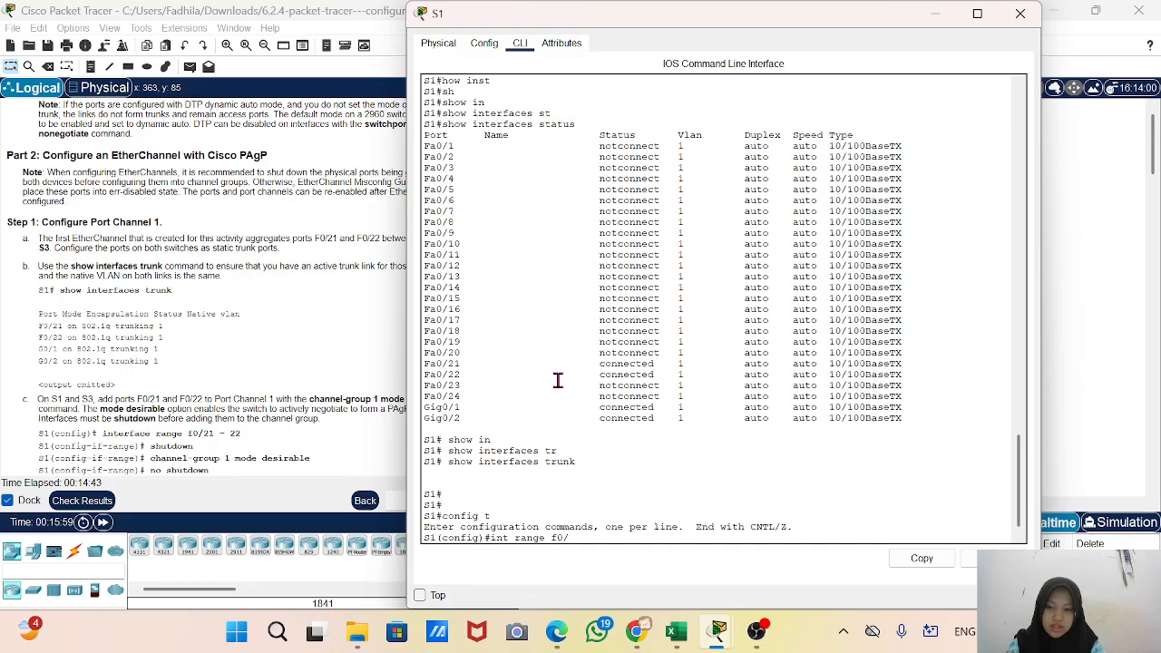
text(/21)
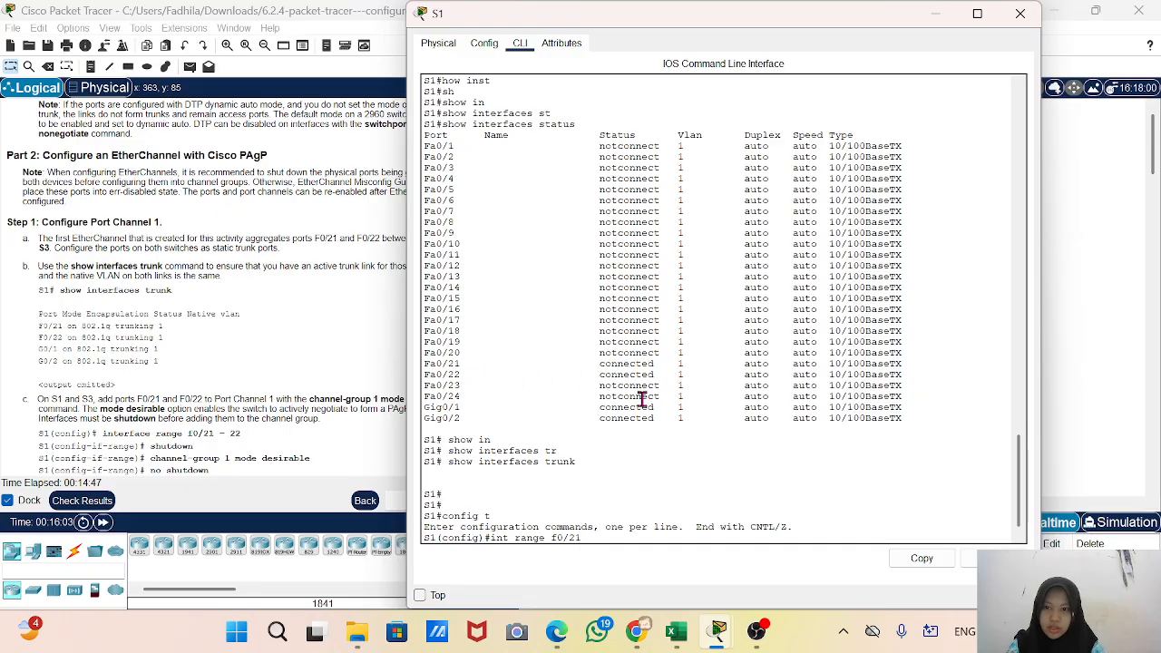
text(-22)
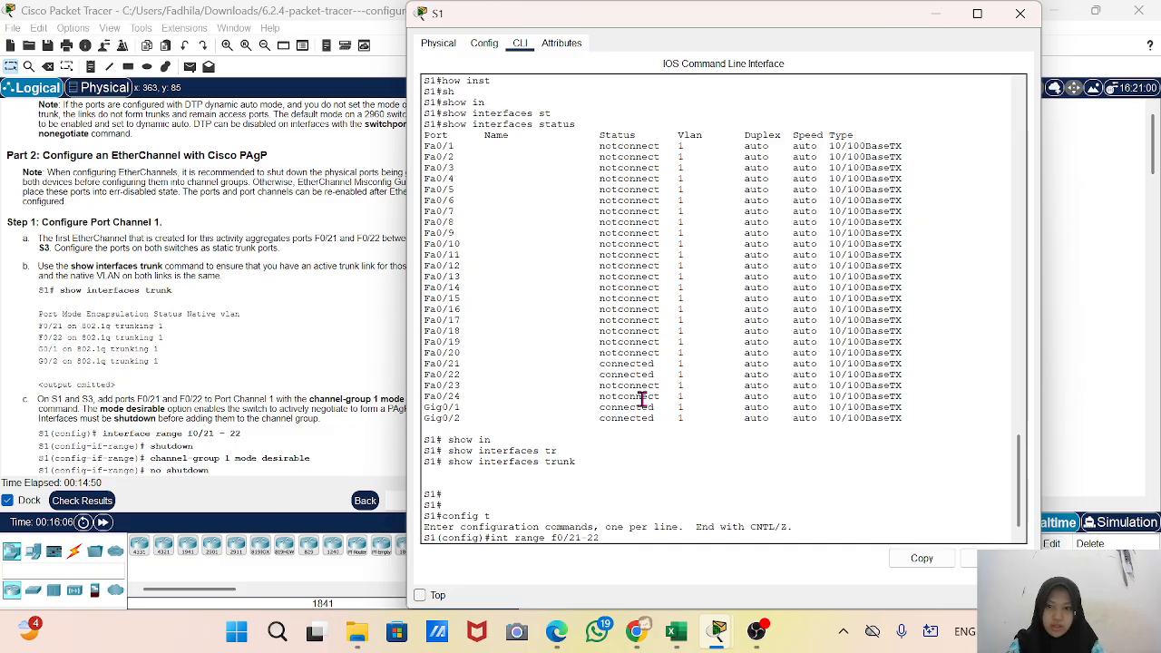
key(Return)
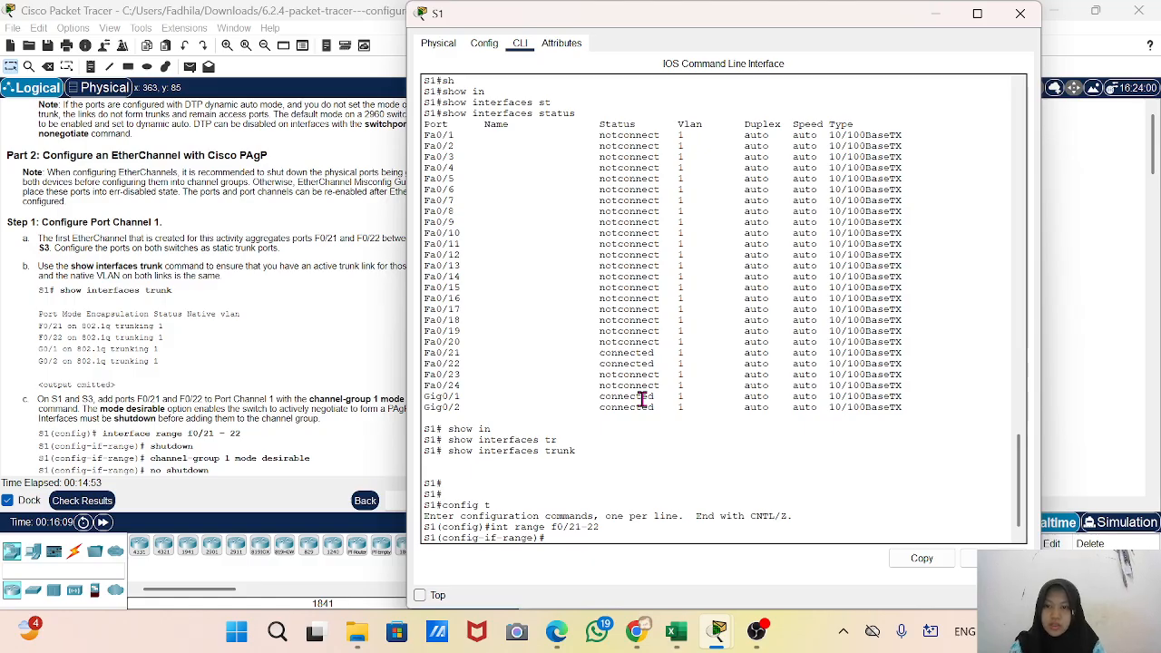
Configure S1's ports F0/21 and F0/22 as static trunks with switchport mode trunk
text(sw)
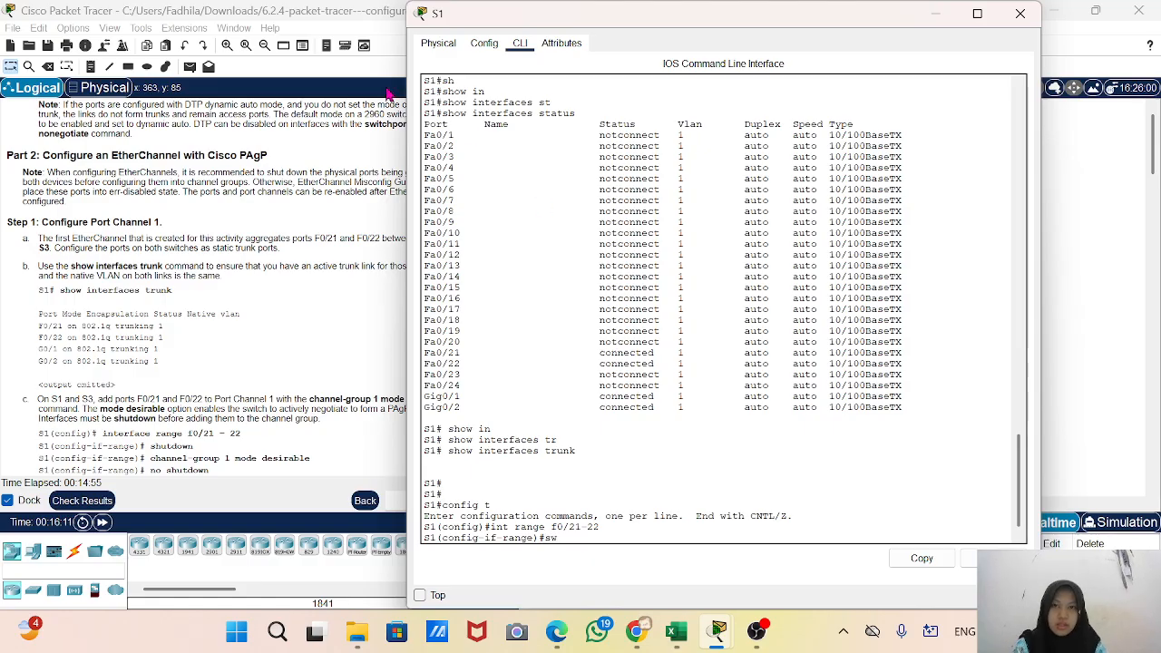
drag(520, 18, 640, 19)
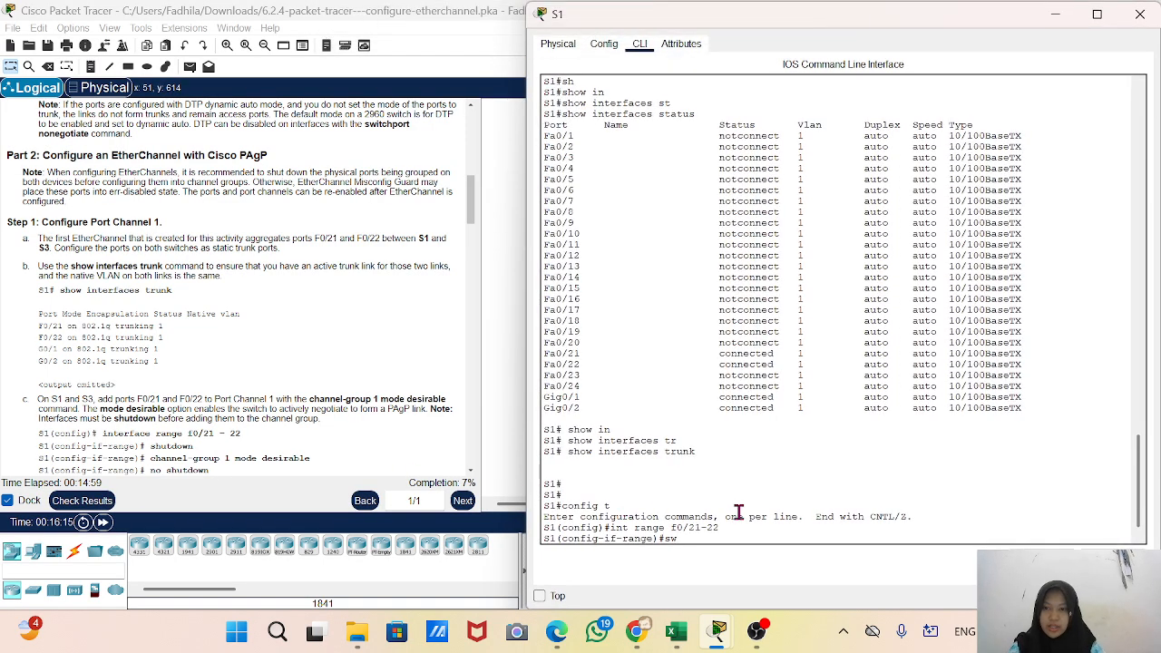
key(Tab)
text(m)
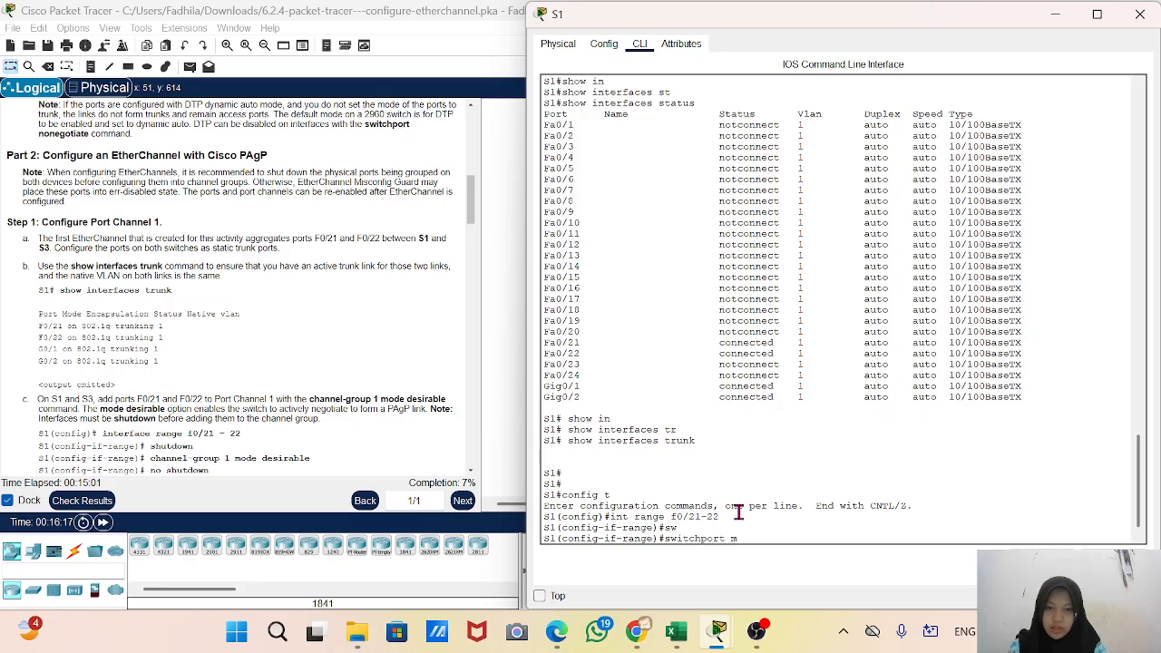
text(o)
key(Tab)
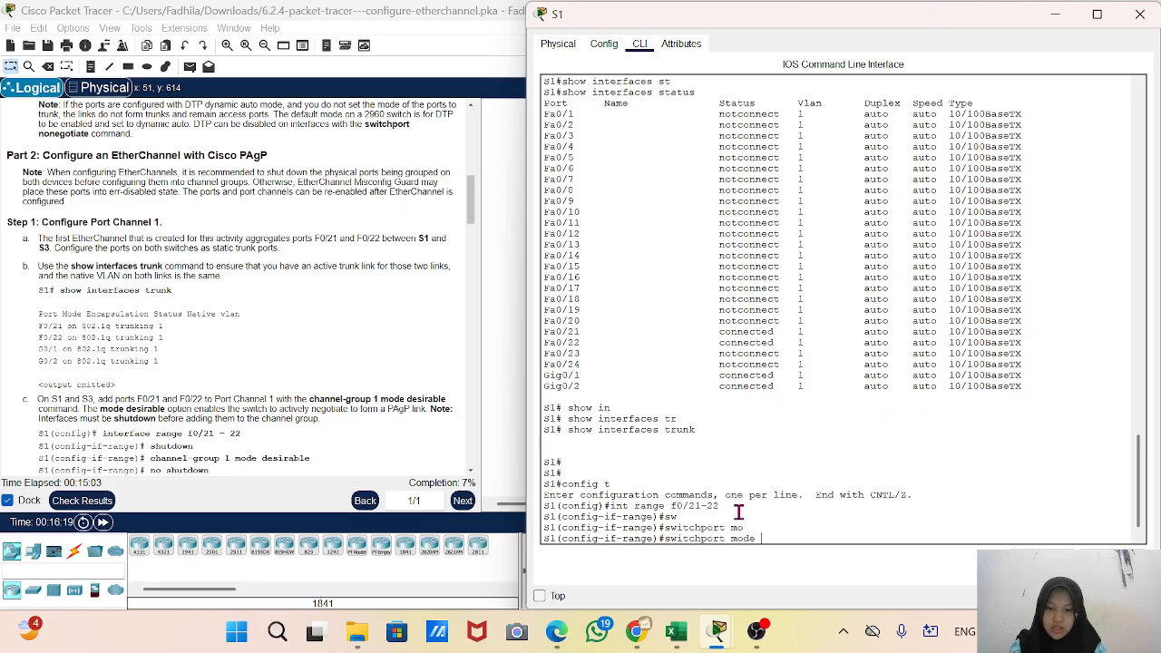
text(tr)
key(Tab)
key(Return)
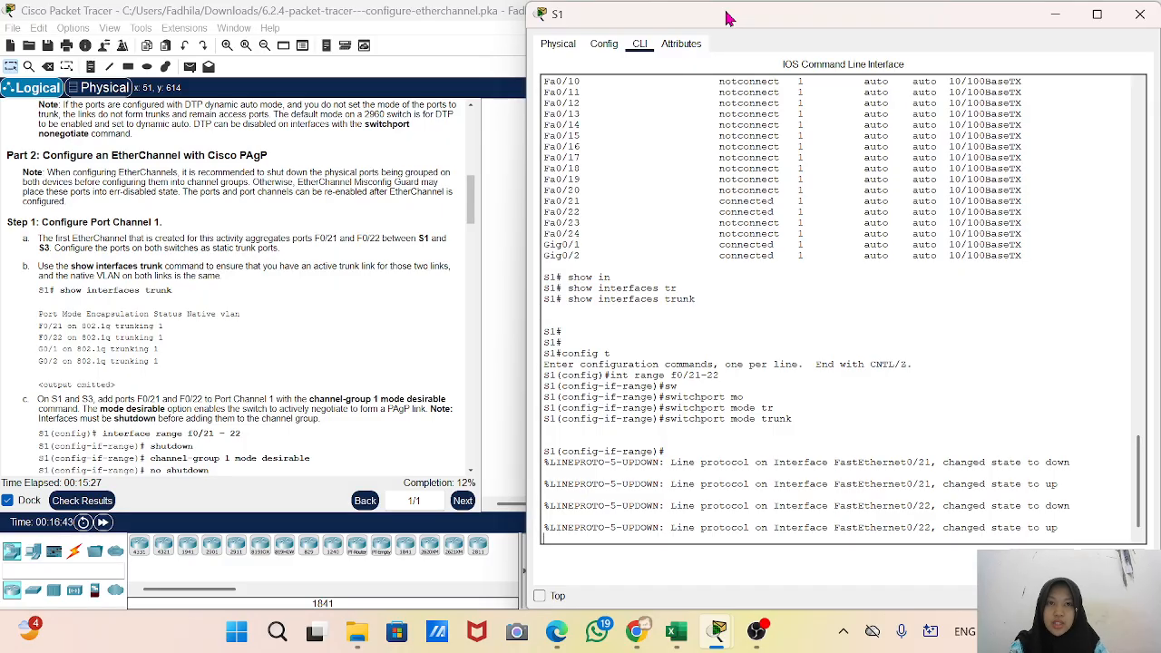
Clear S1's command line window out of the way and inspect the links between S1 and S3 in the topology
drag(726, 18, 794, 455)
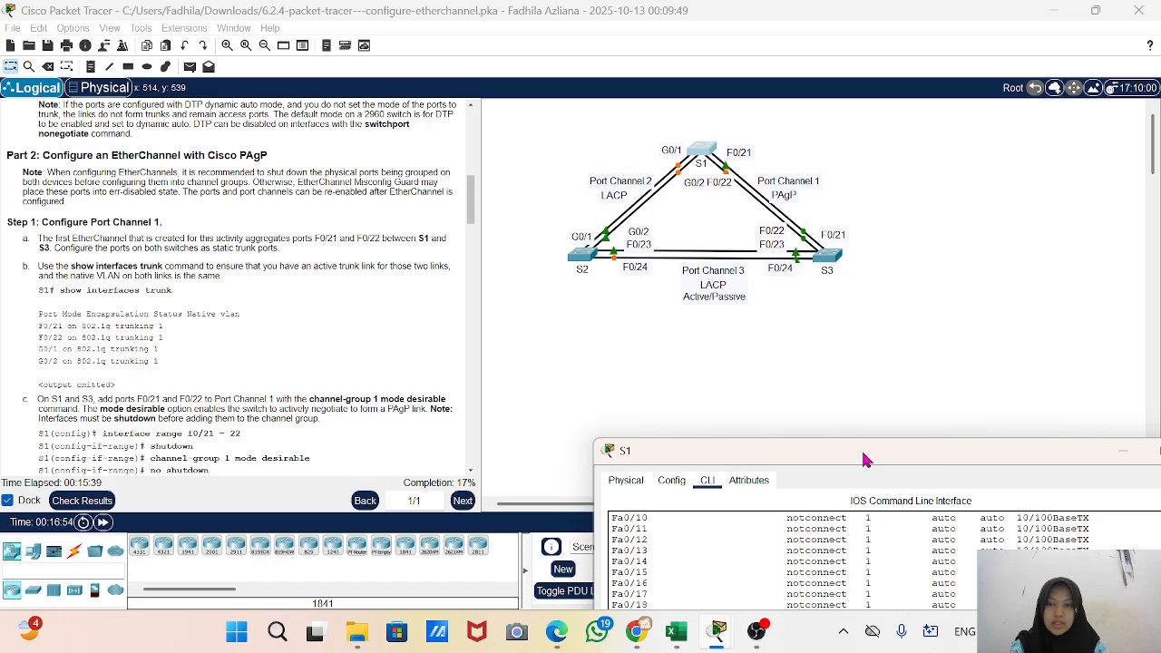
drag(865, 460, 786, 22)
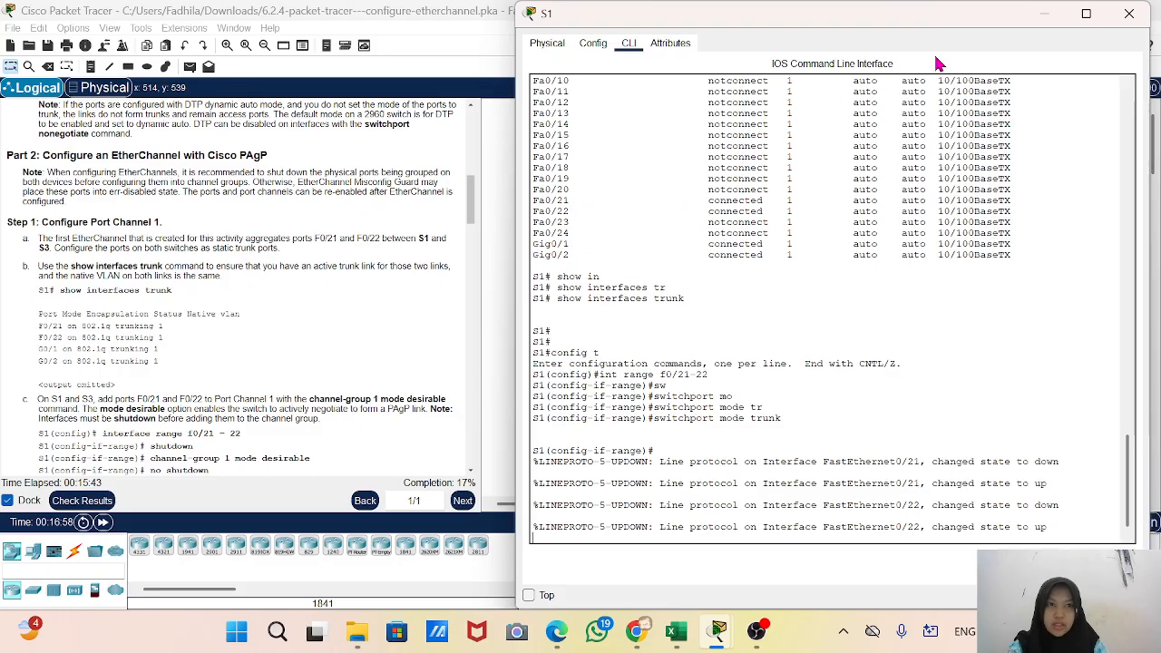
click(1037, 18)
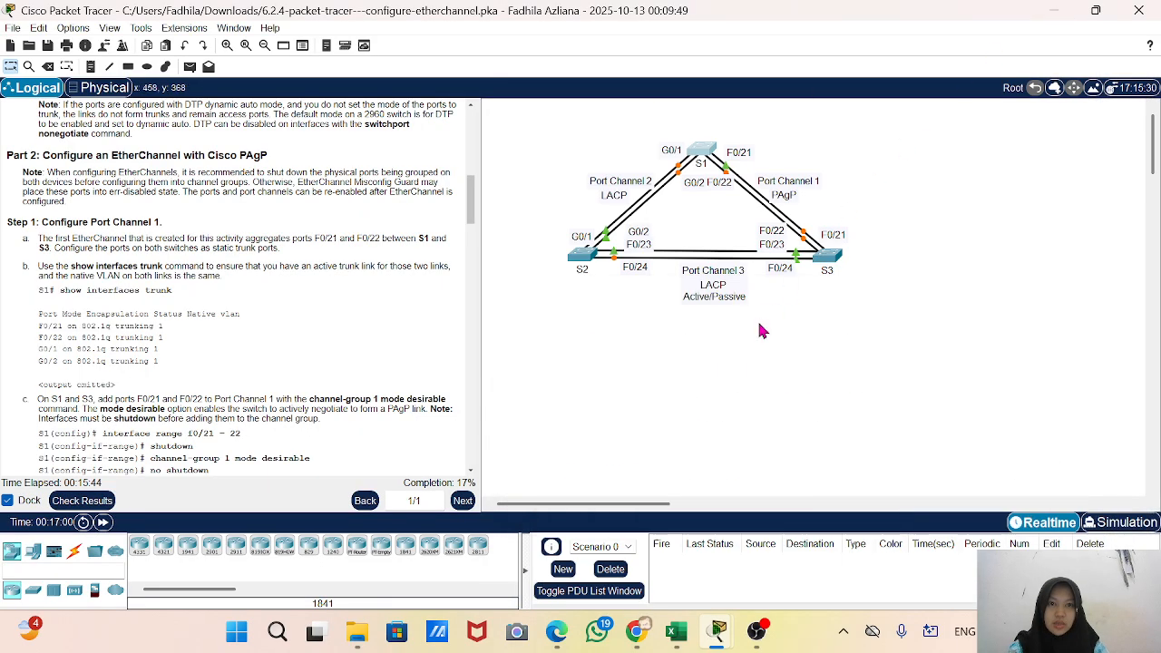
Open S3's command line and select the interface range f0/21-22 from global configuration mode
click(827, 256)
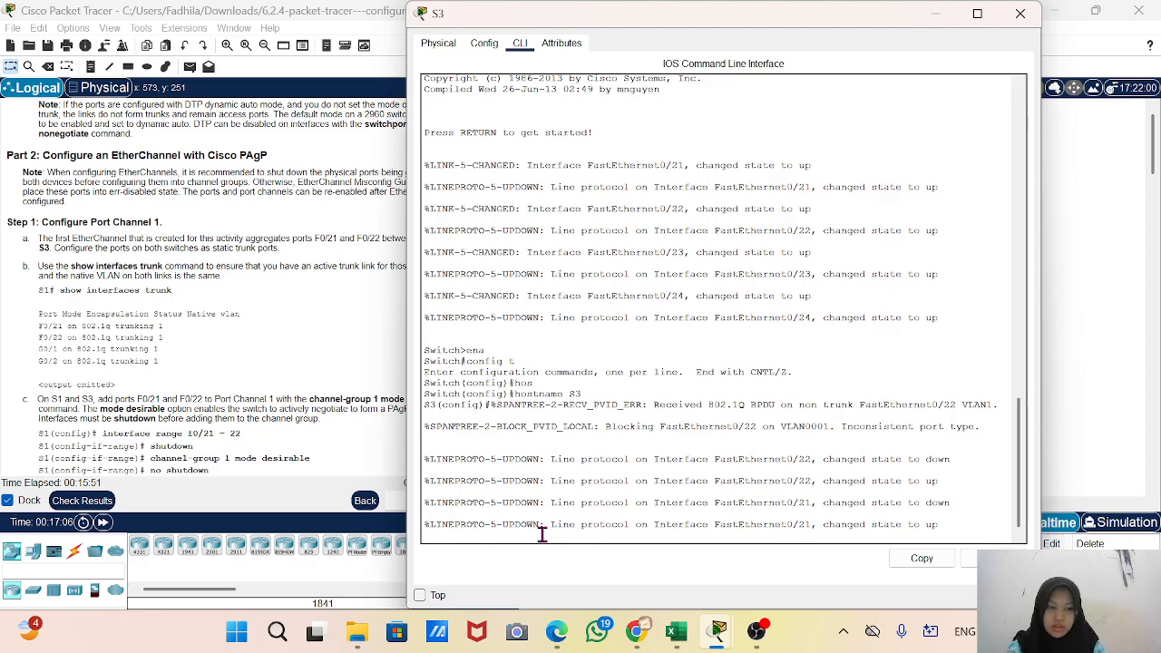
key(Return)
key(Return)
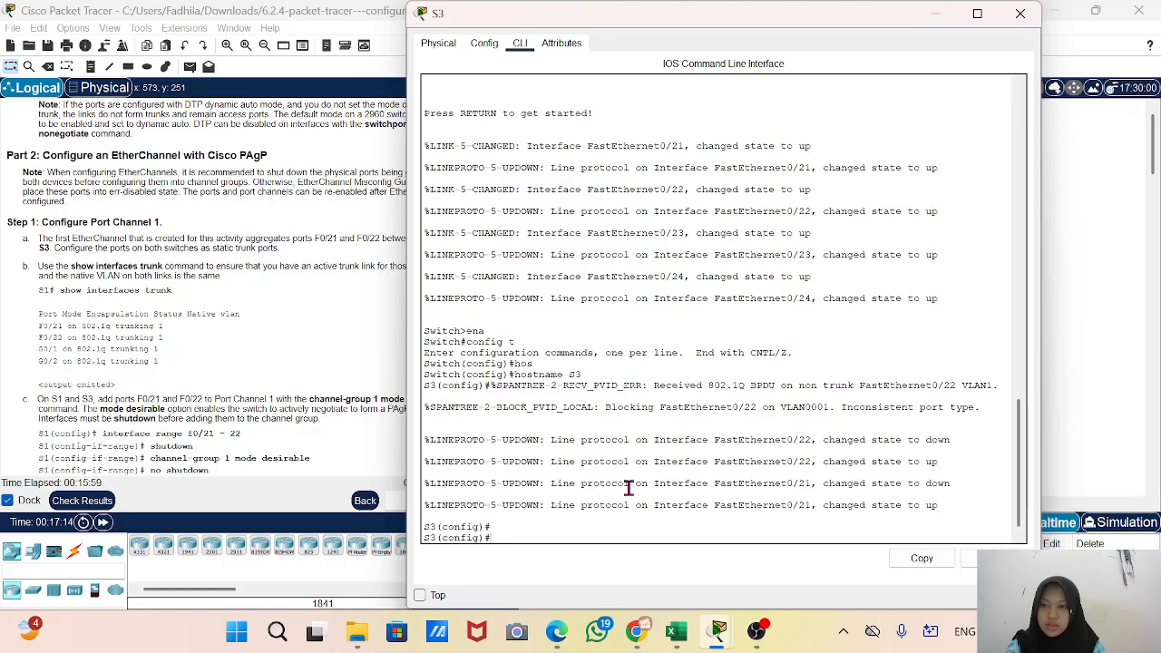
text(int)
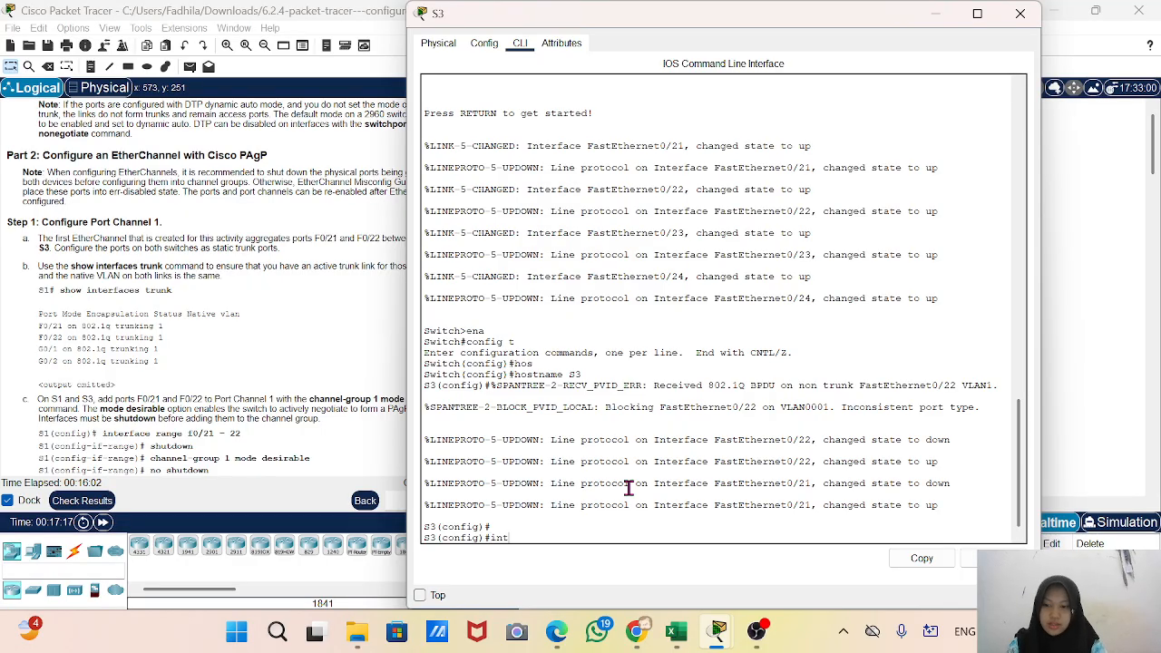
key(Tab)
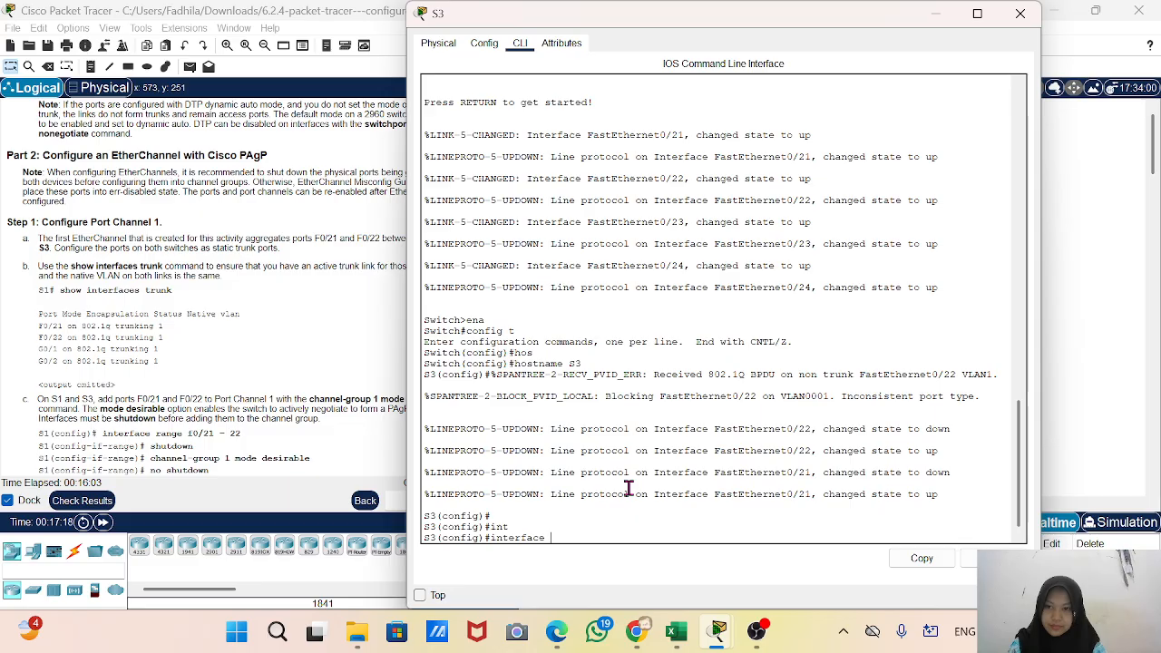
text(ran)
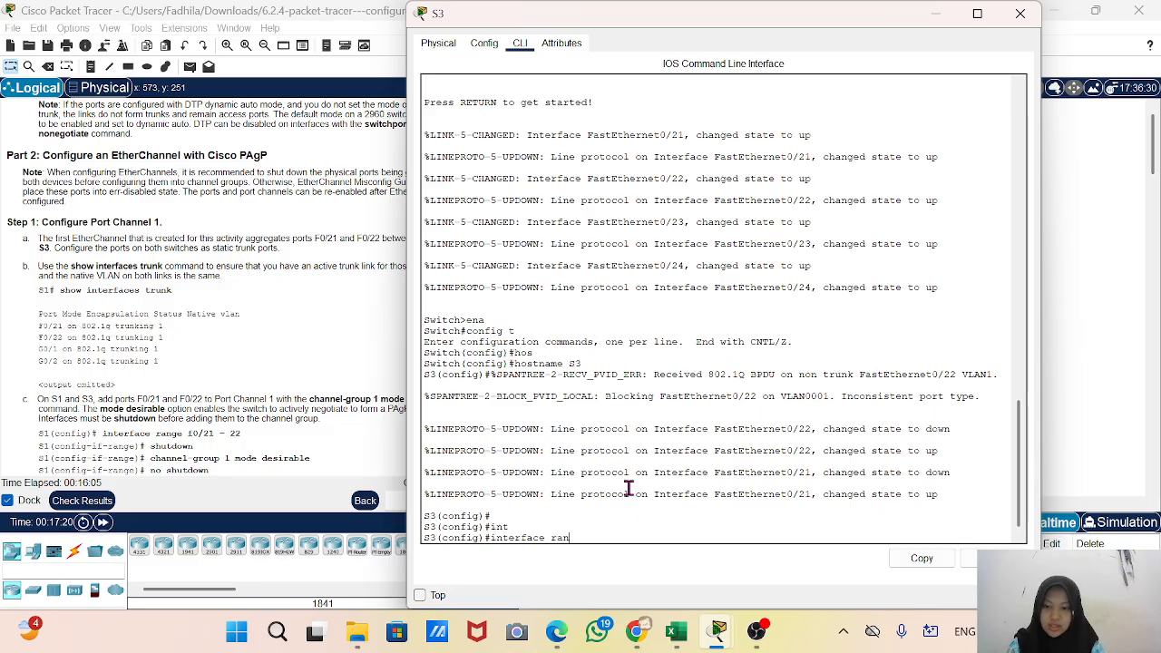
key(Tab)
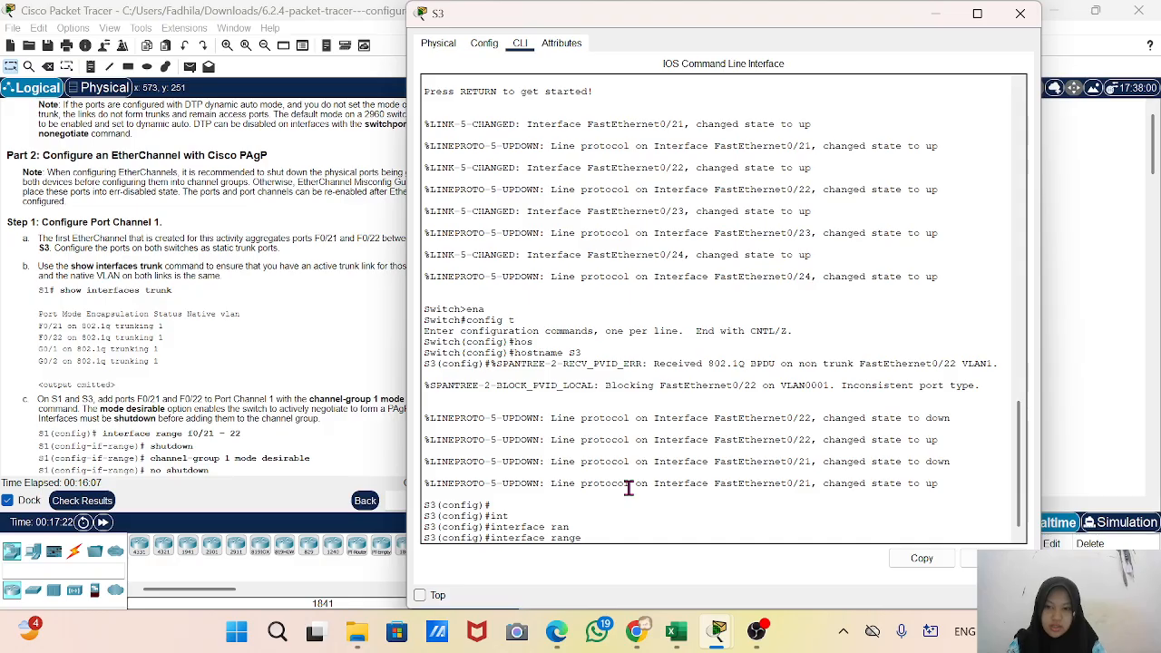
text(f0/21-22)
key(Return)
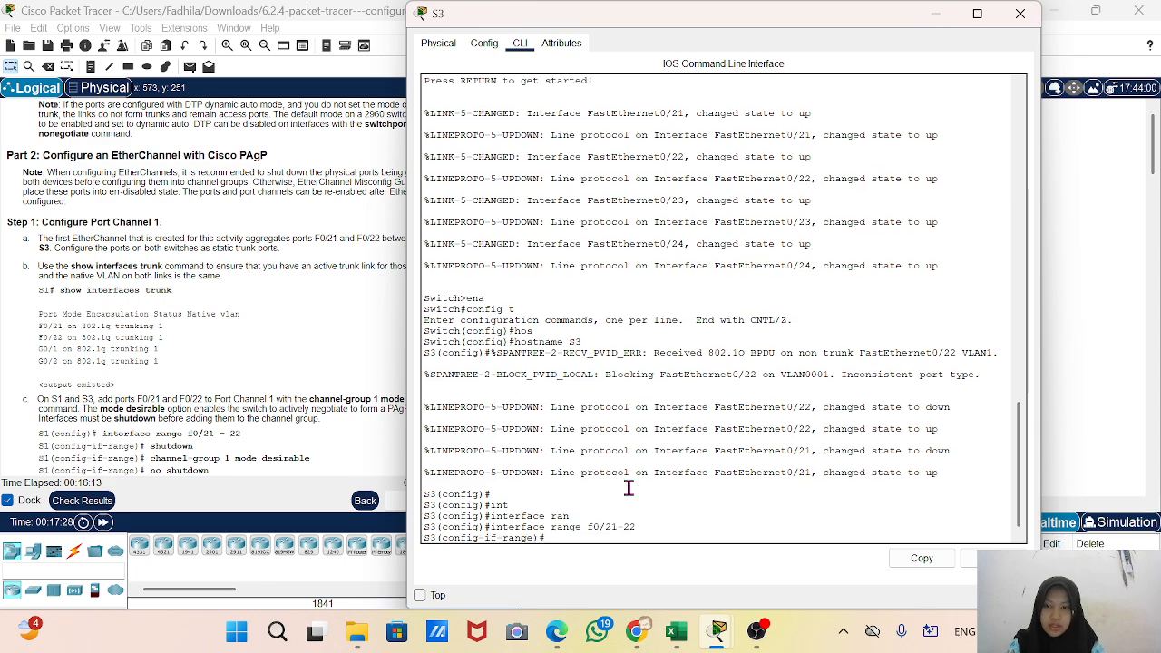
Configure S3's ports F0/21 and F0/22 as static trunks with switchport mode trunk
text(sw)
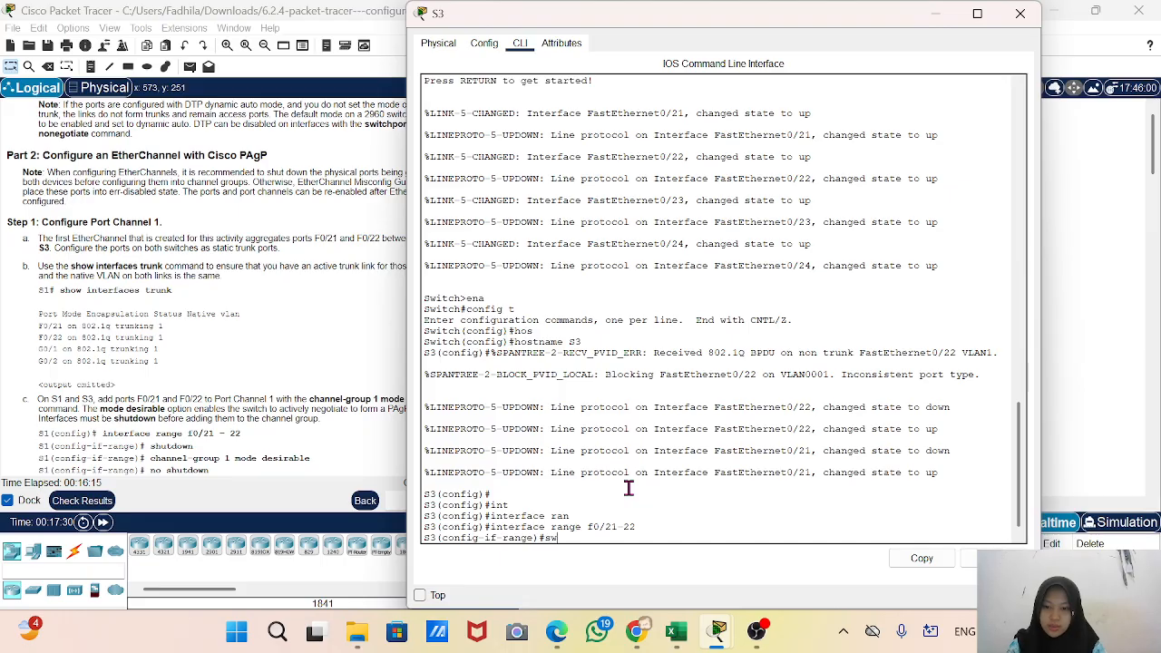
key(Tab)
text(mode)
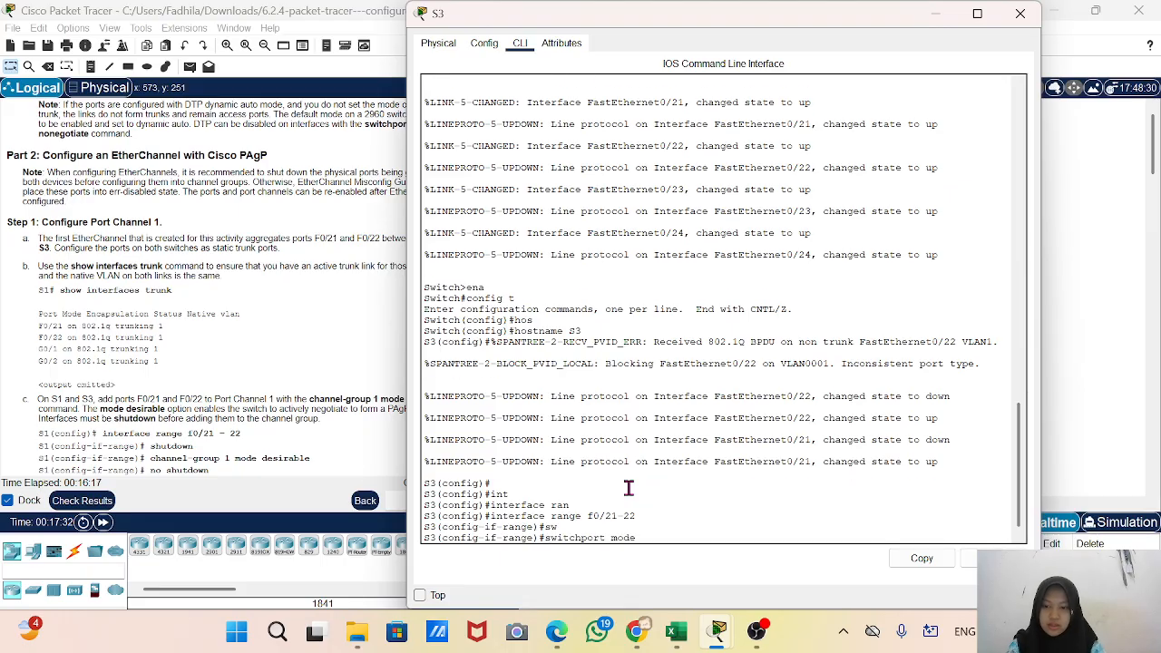
key(Tab)
text(tr)
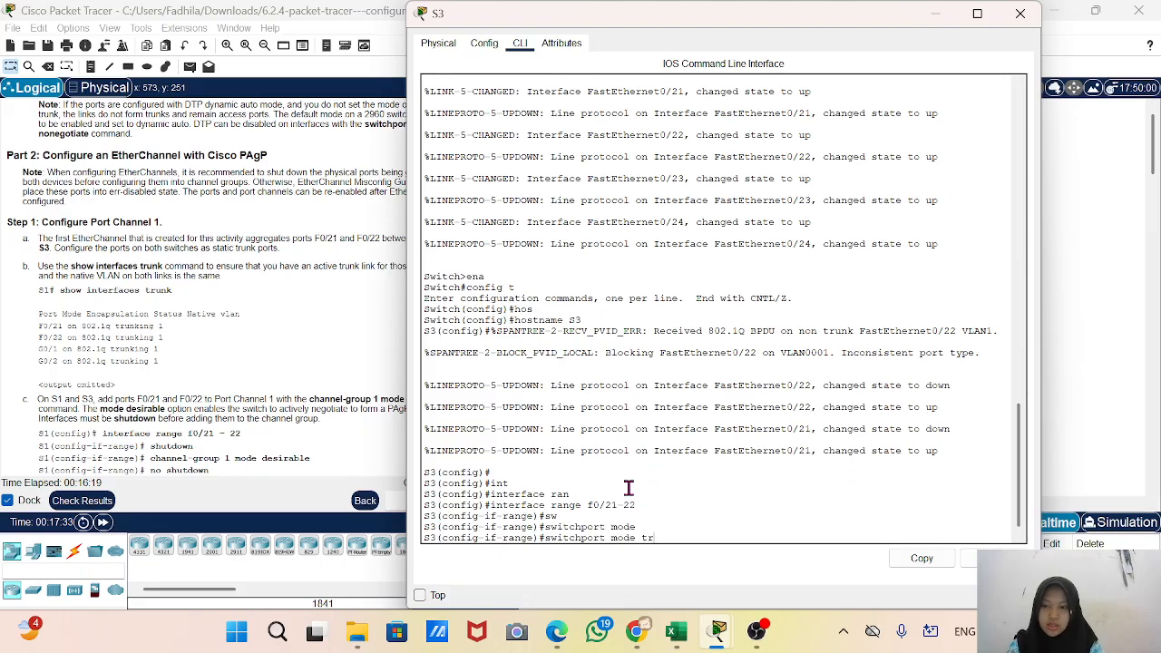
key(Tab)
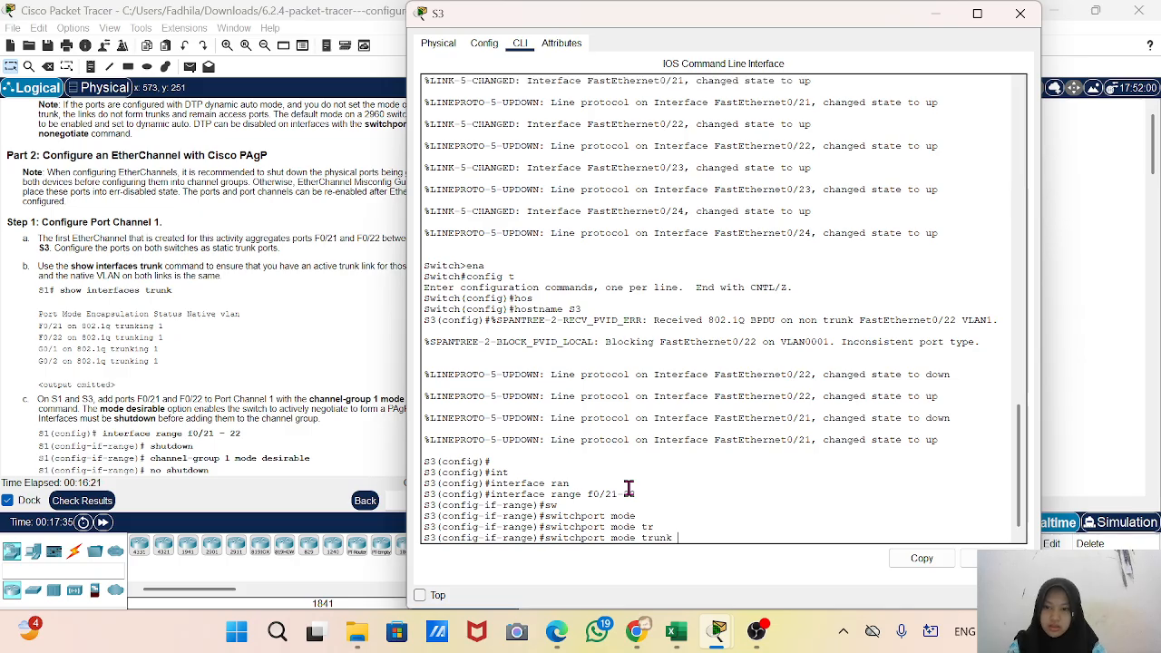
key(Return)
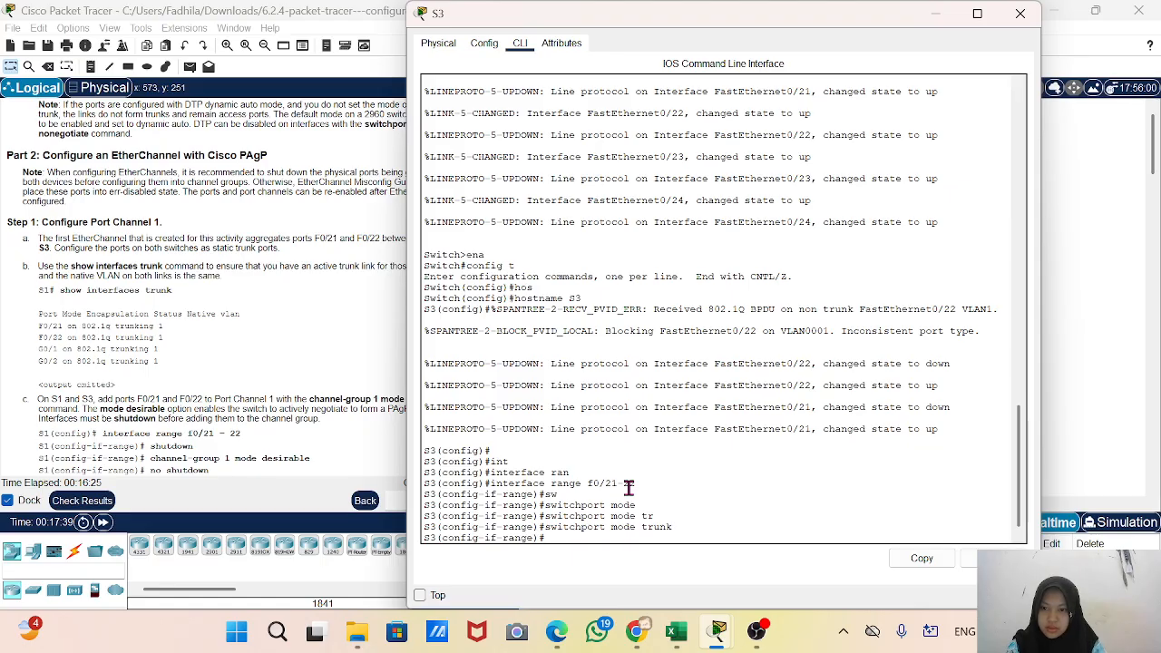
Exit interface range configuration on S3 back to global configuration mode
text(i)
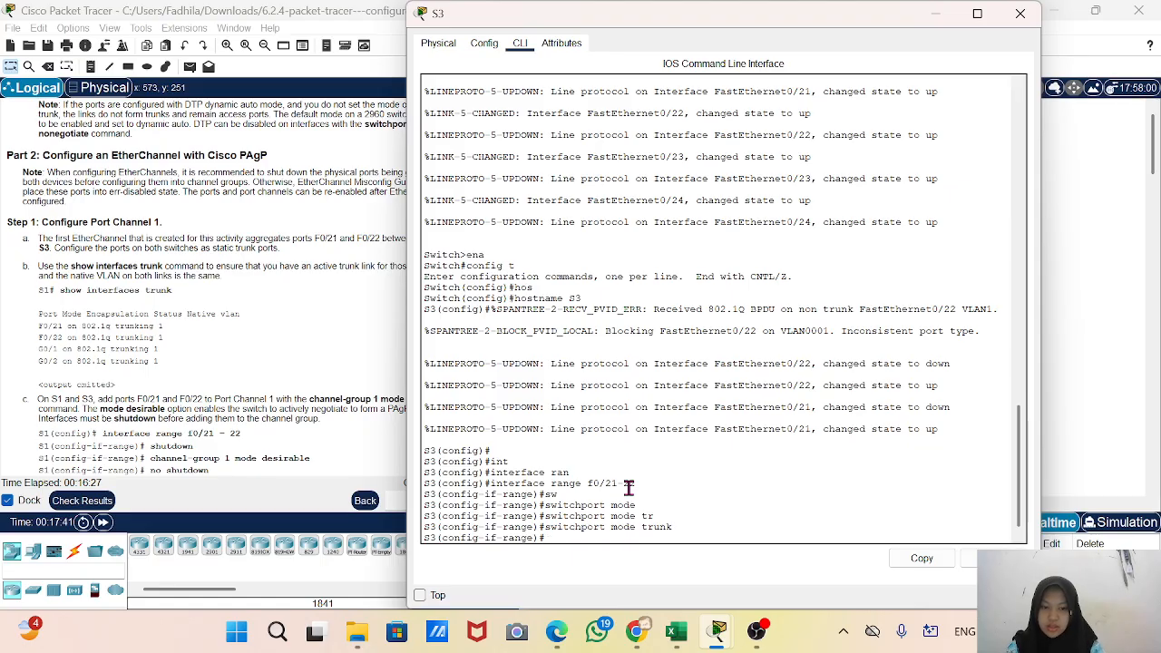
text(nt)
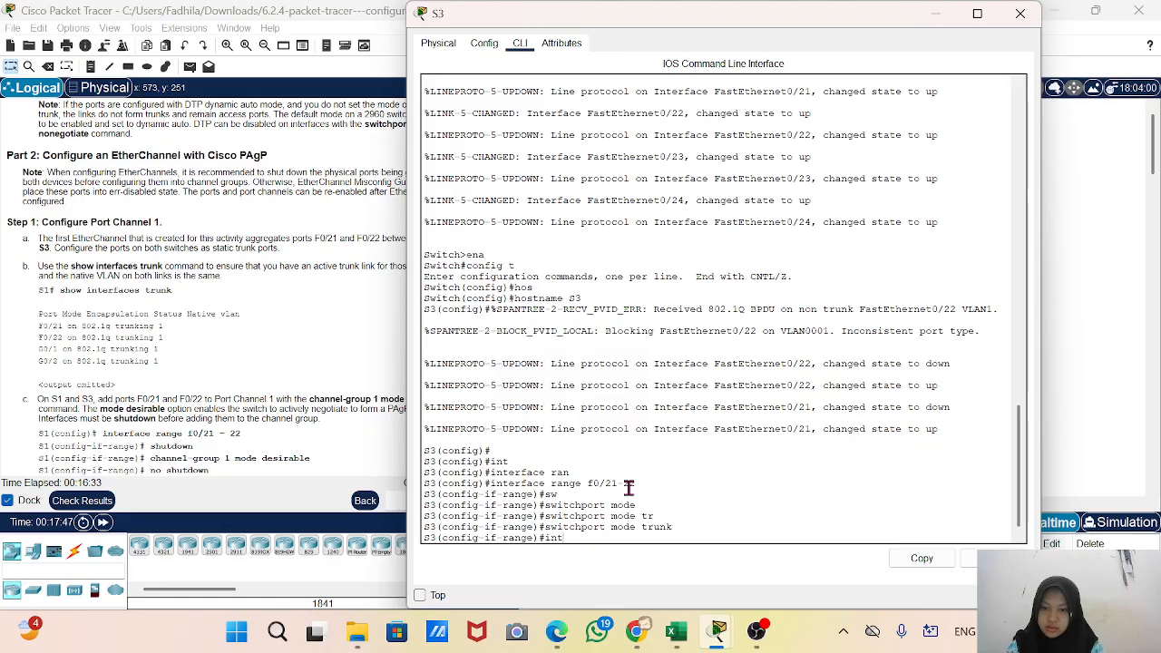
key(Tab)
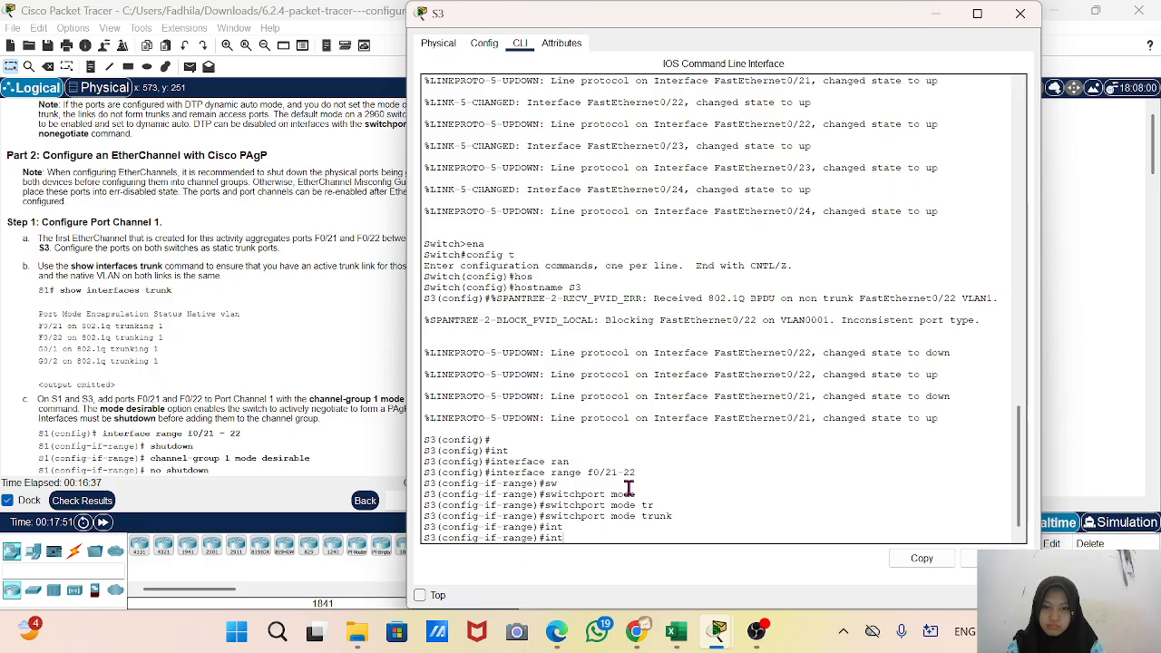
key(BackSpace)
key(BackSpace)
key(BackSpace)
text(e)
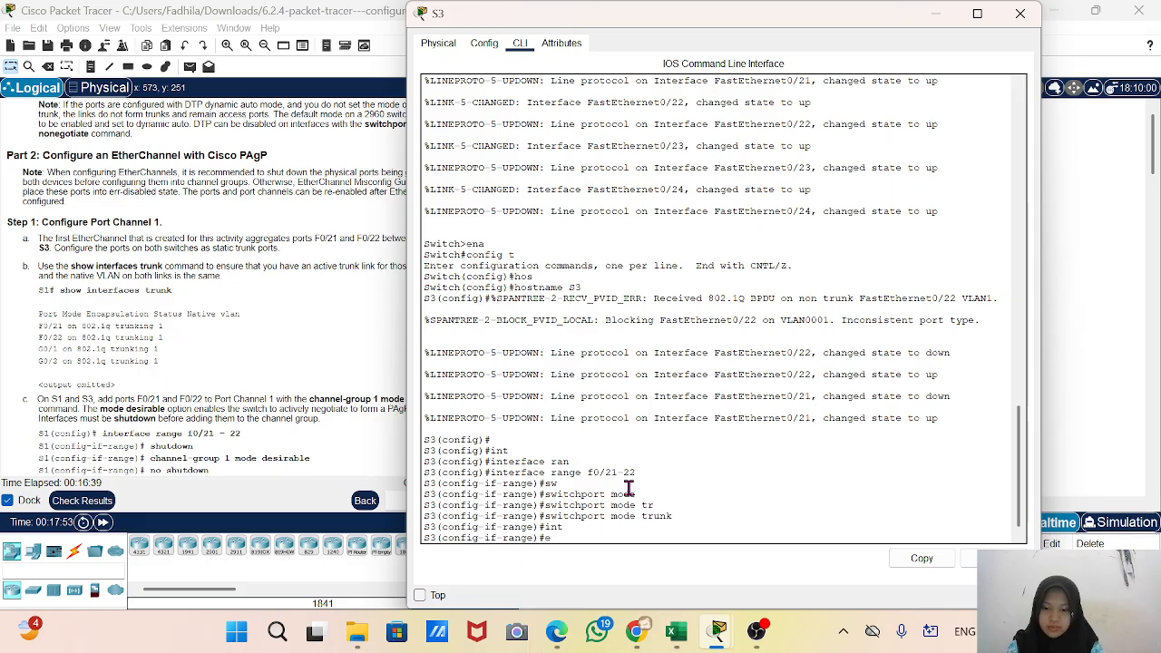
text(xit)
key(Return)
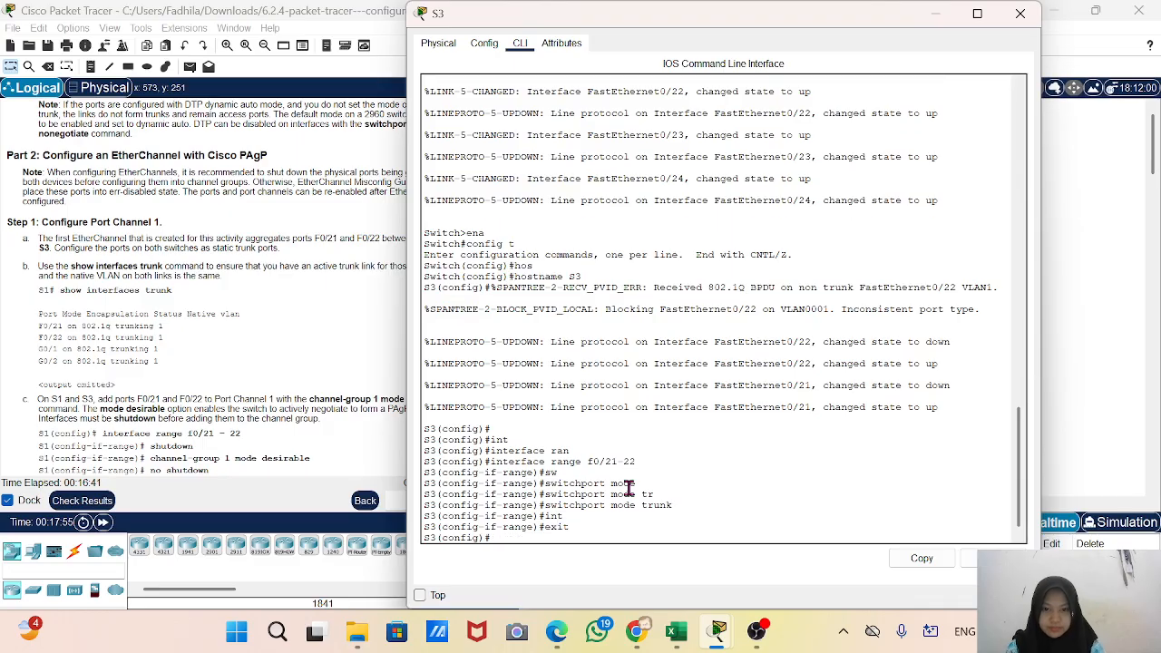
text(int)
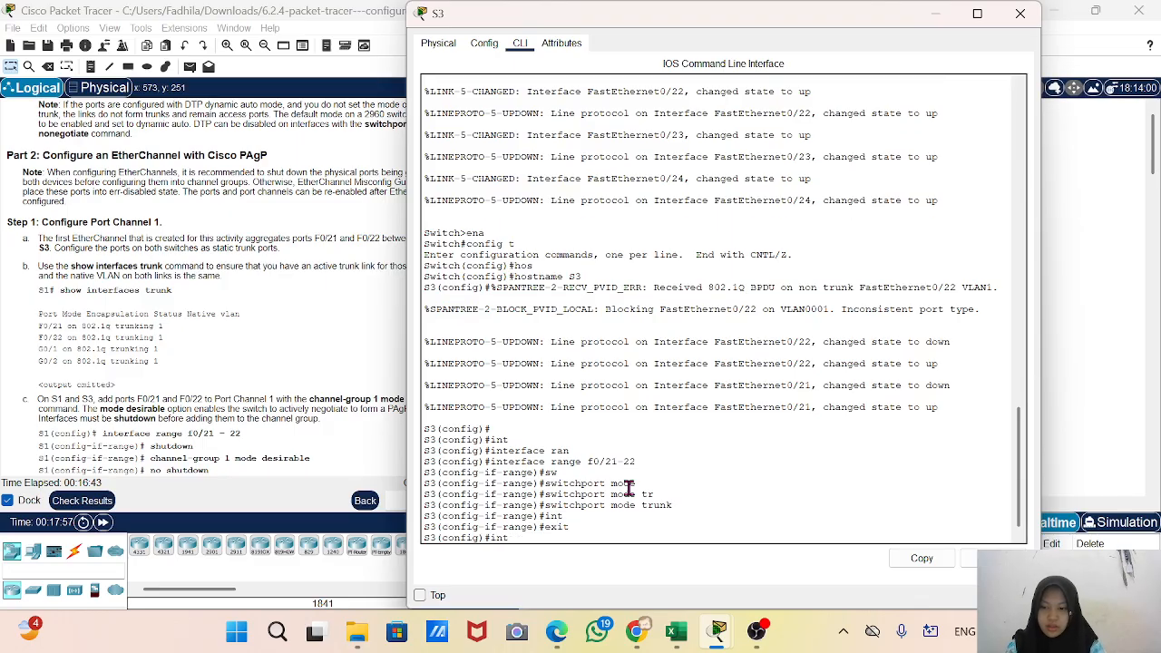
key(Tab)
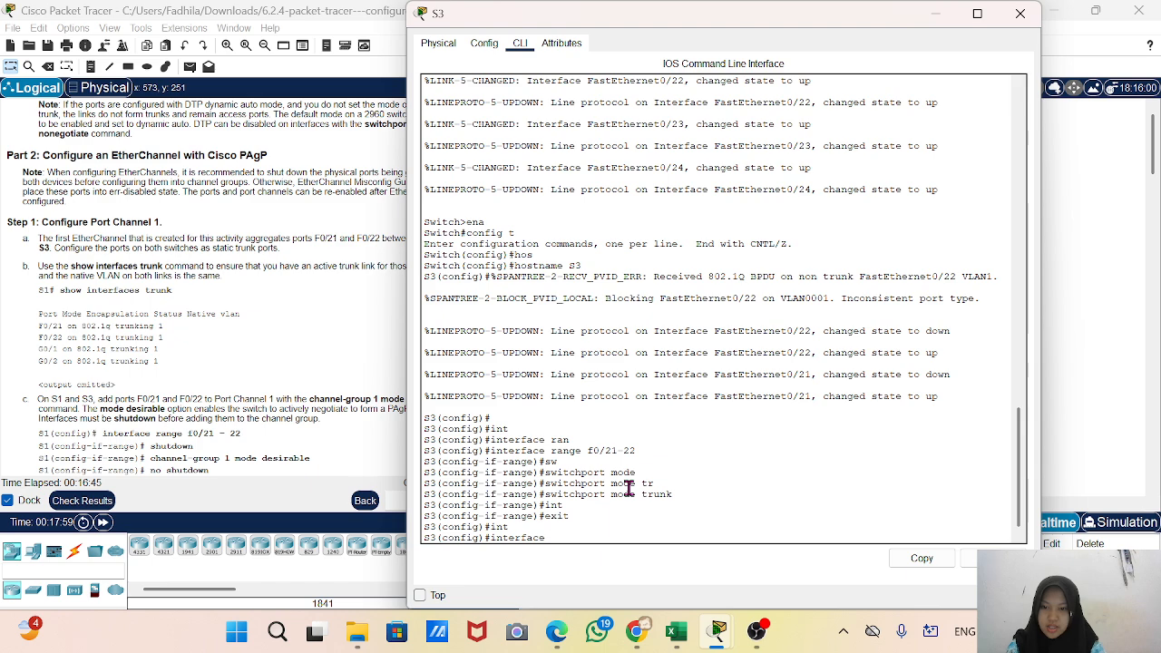
text(range)
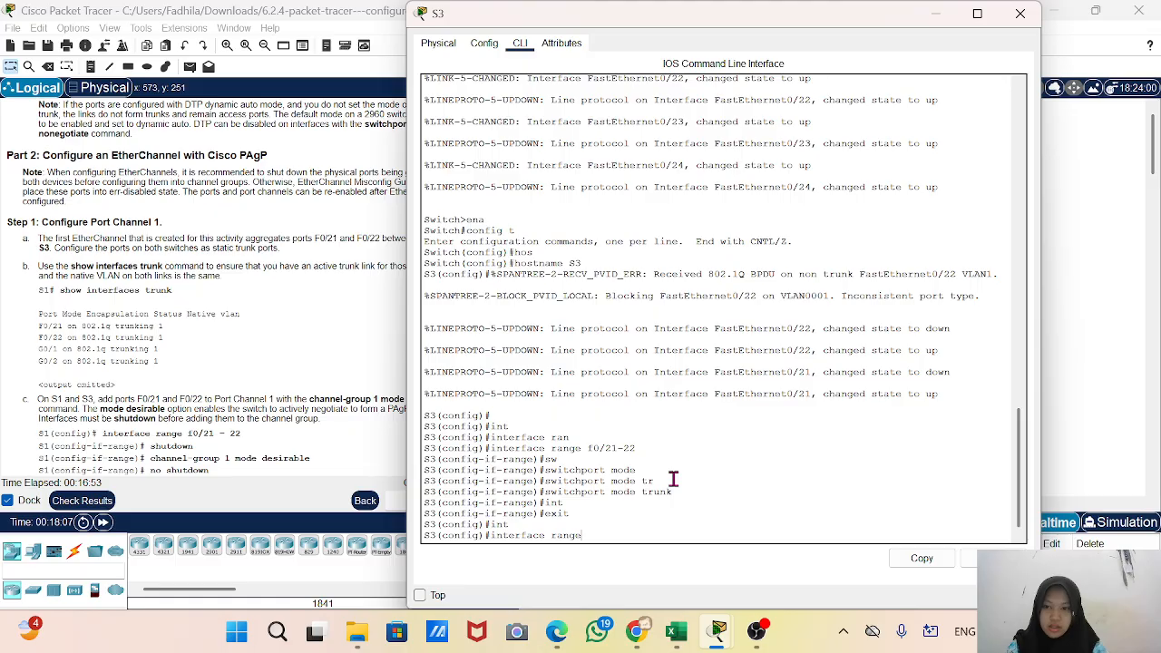
key(BackSpace)
key(BackSpace)
key(BackSpace)
key(BackSpace)
key(BackSpace)
key(BackSpace)
key(BackSpace)
key(BackSpace)
key(BackSpace)
key(BackSpace)
key(BackSpace)
key(BackSpace)
key(BackSpace)
key(BackSpace)
key(BackSpace)
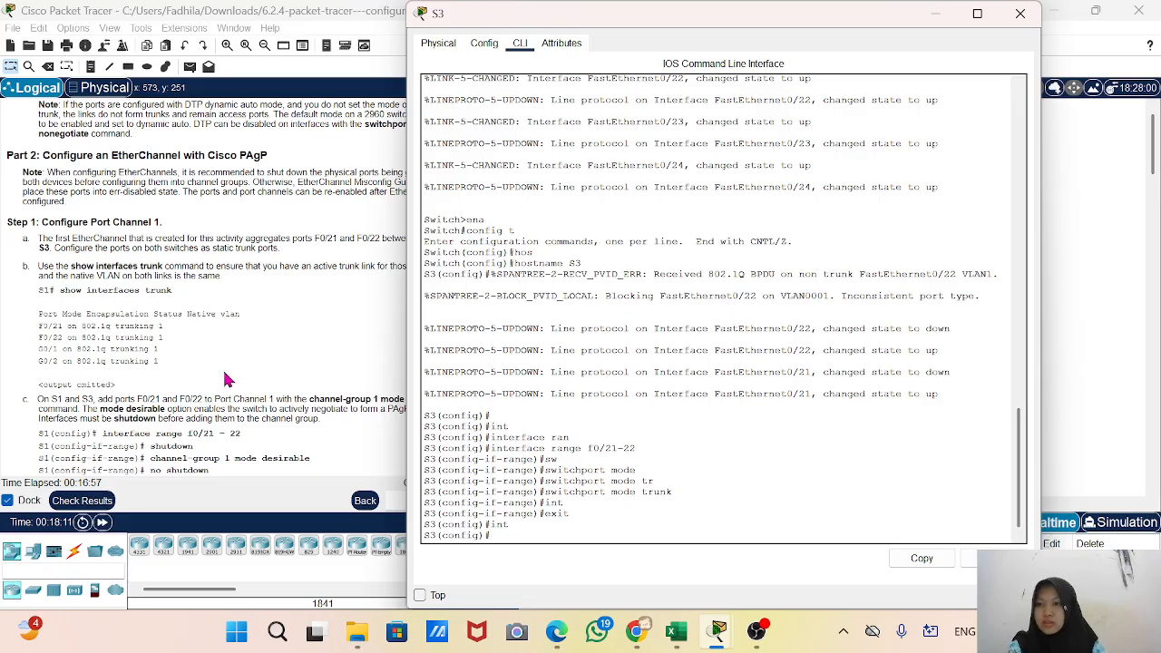
Copy the show interface status command from Part 1 of the instructions and paste it at S3's configuration prompt
scroll(184, 312, up, 5)
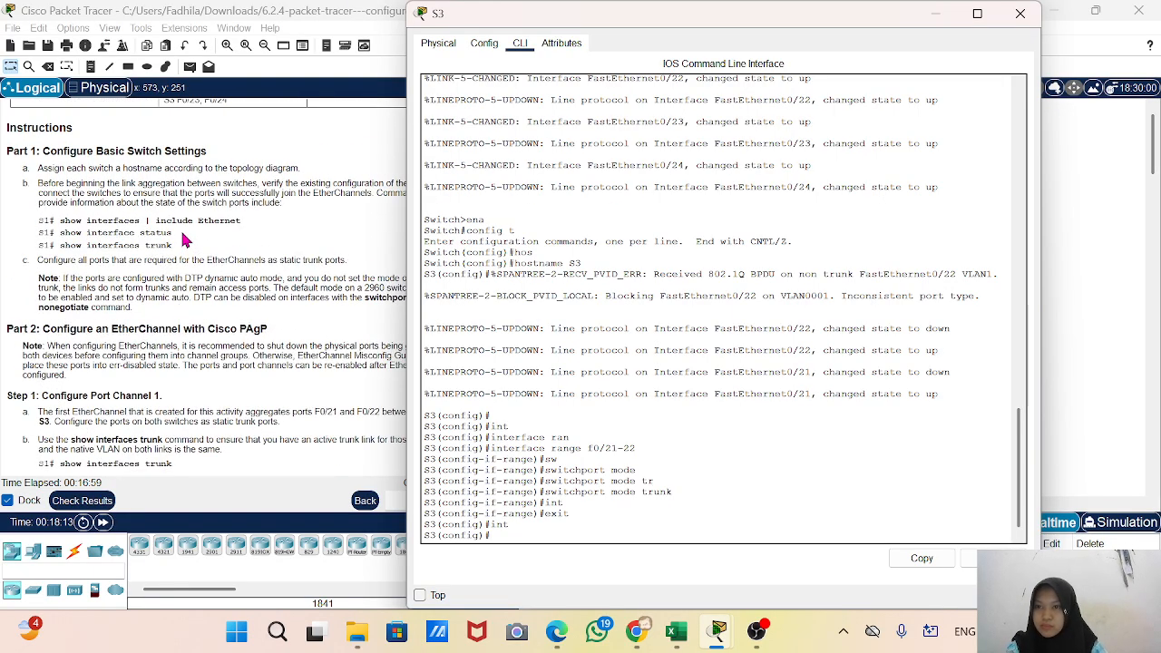
click(171, 232)
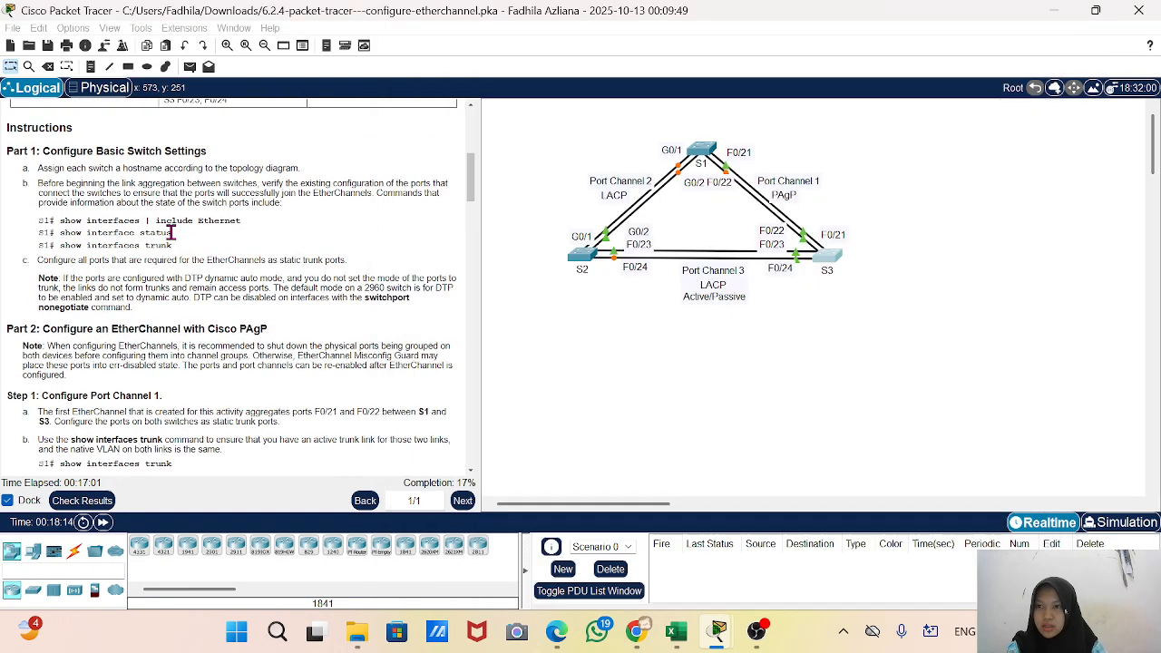
drag(171, 232, 57, 232)
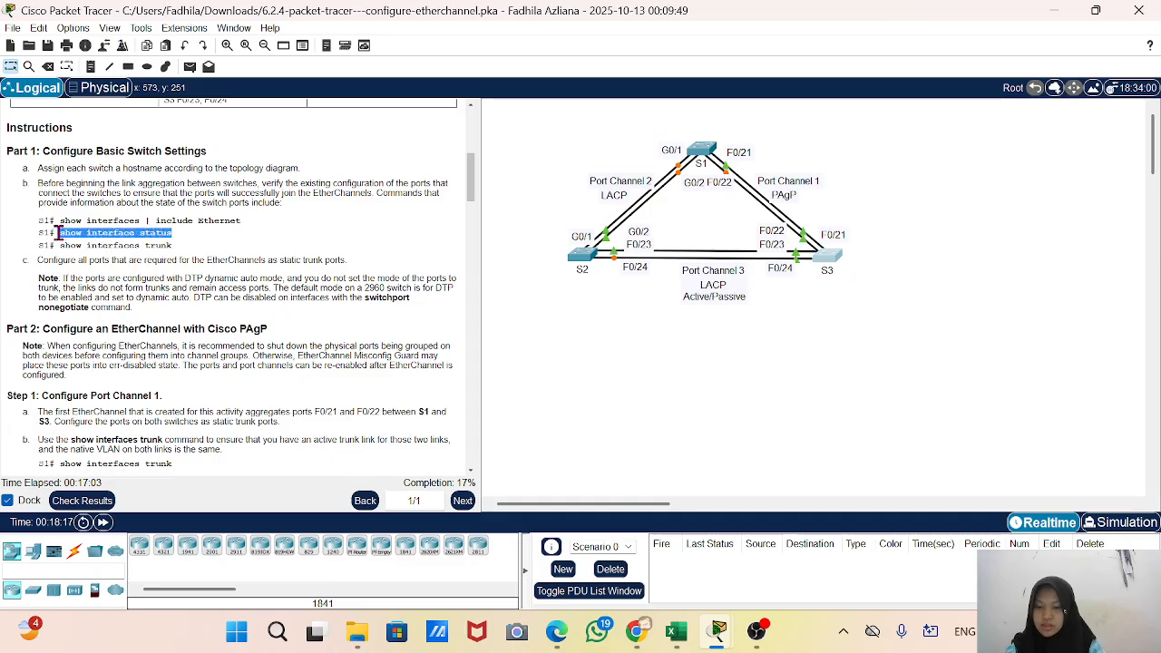
right_click(136, 234)
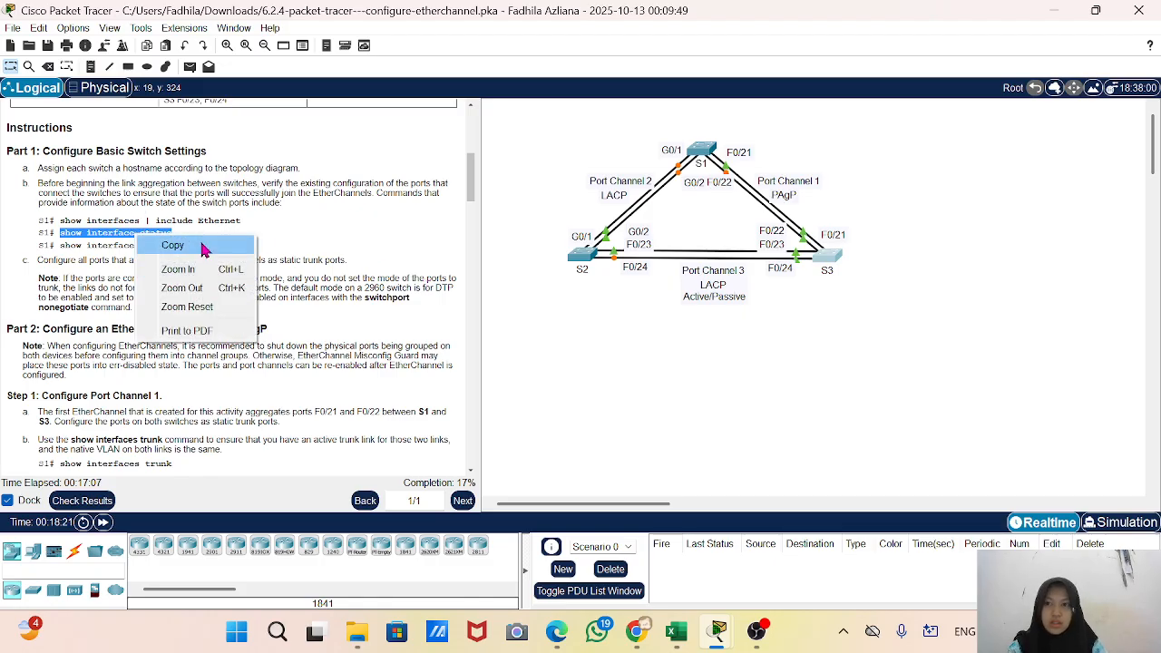
click(207, 251)
click(827, 257)
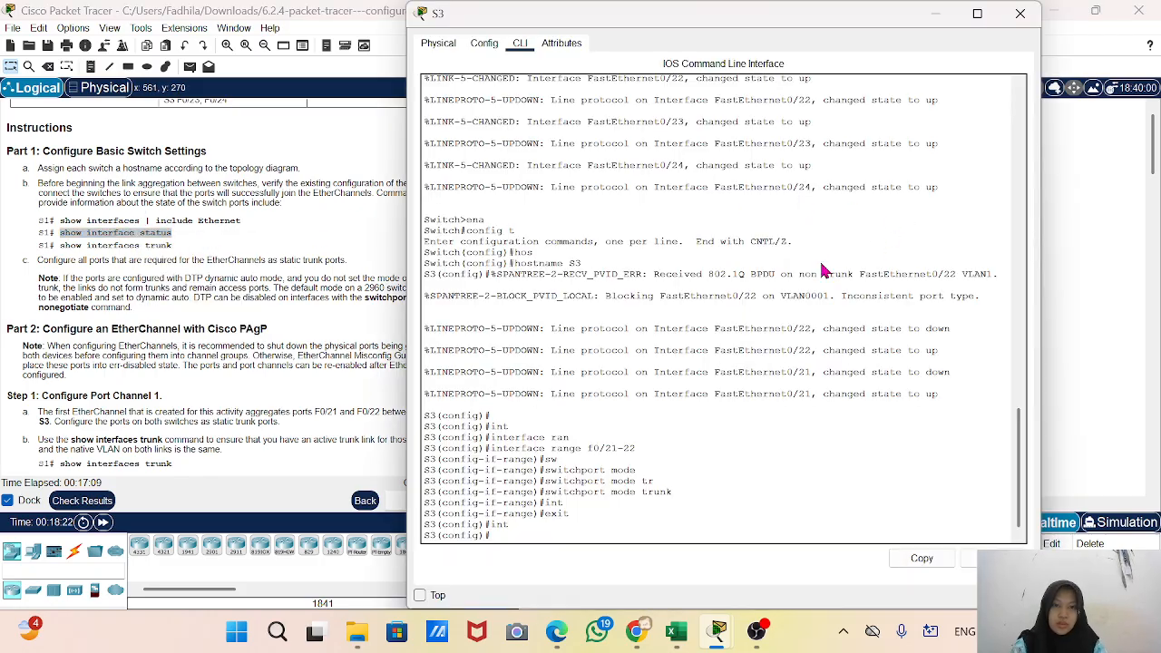
right_click(567, 524)
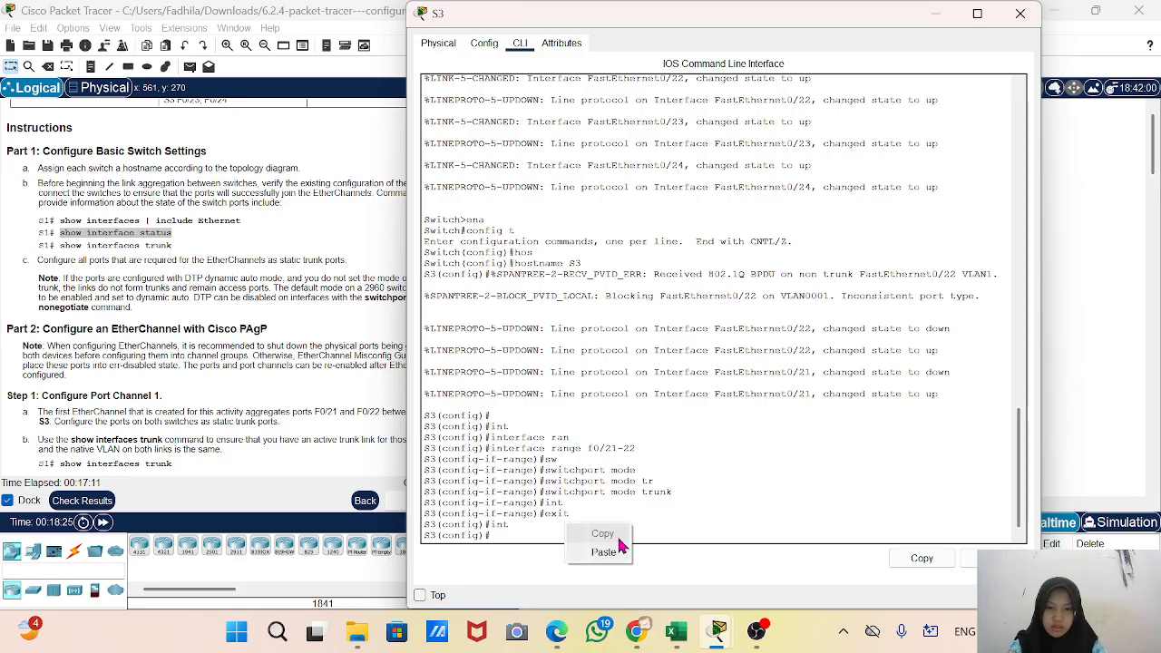
click(599, 551)
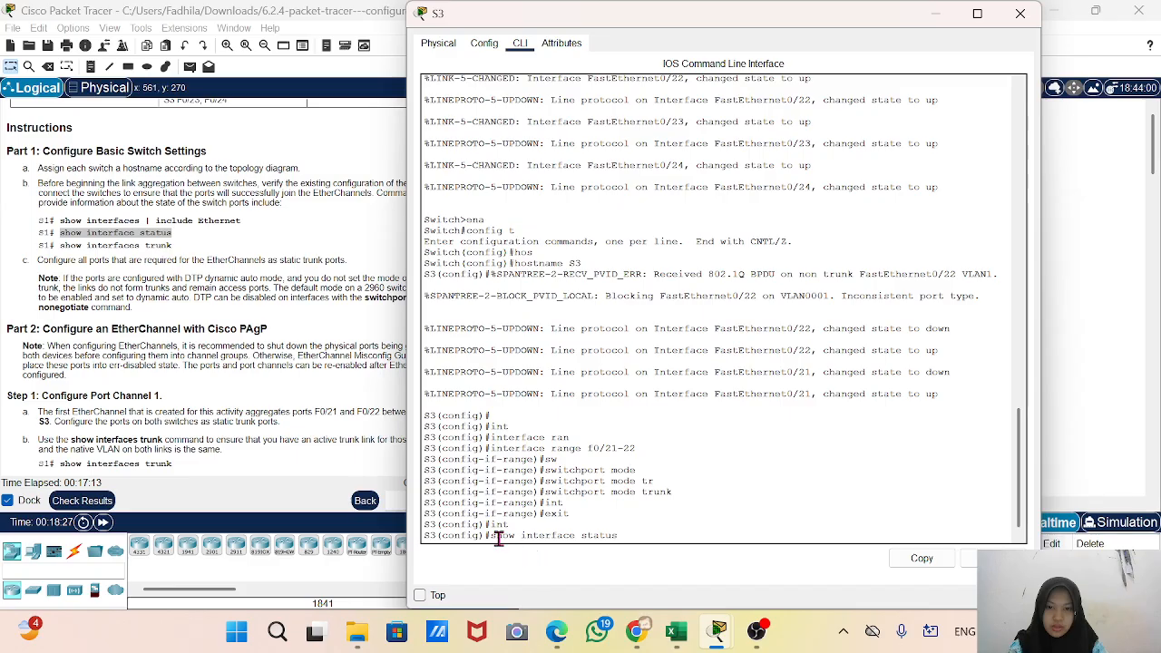
Prefix the pasted command with do, run it on S3, and examine the status entries for Fa0/21 through Fa0/24
text(do)
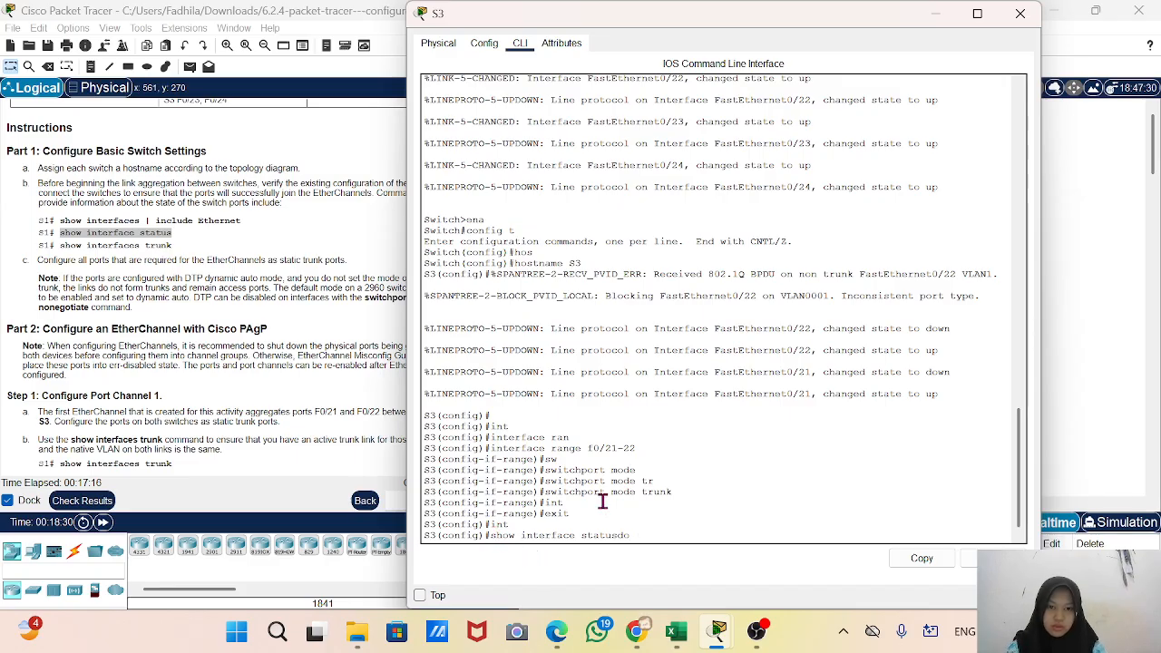
key(BackSpace)
key(BackSpace)
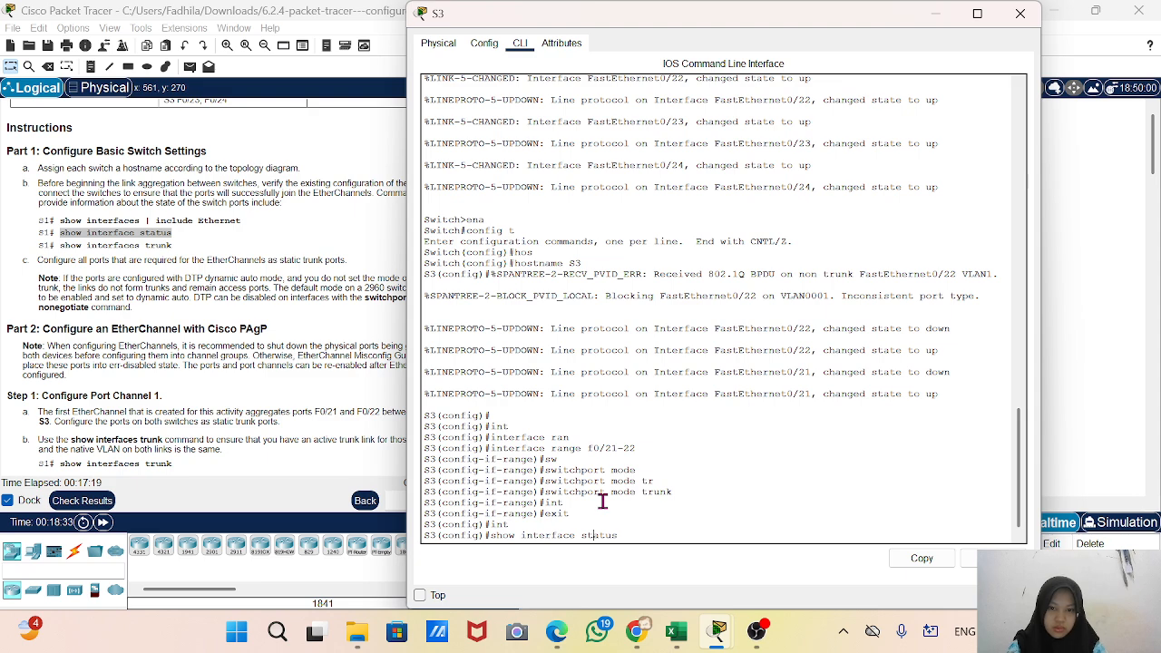
text(do)
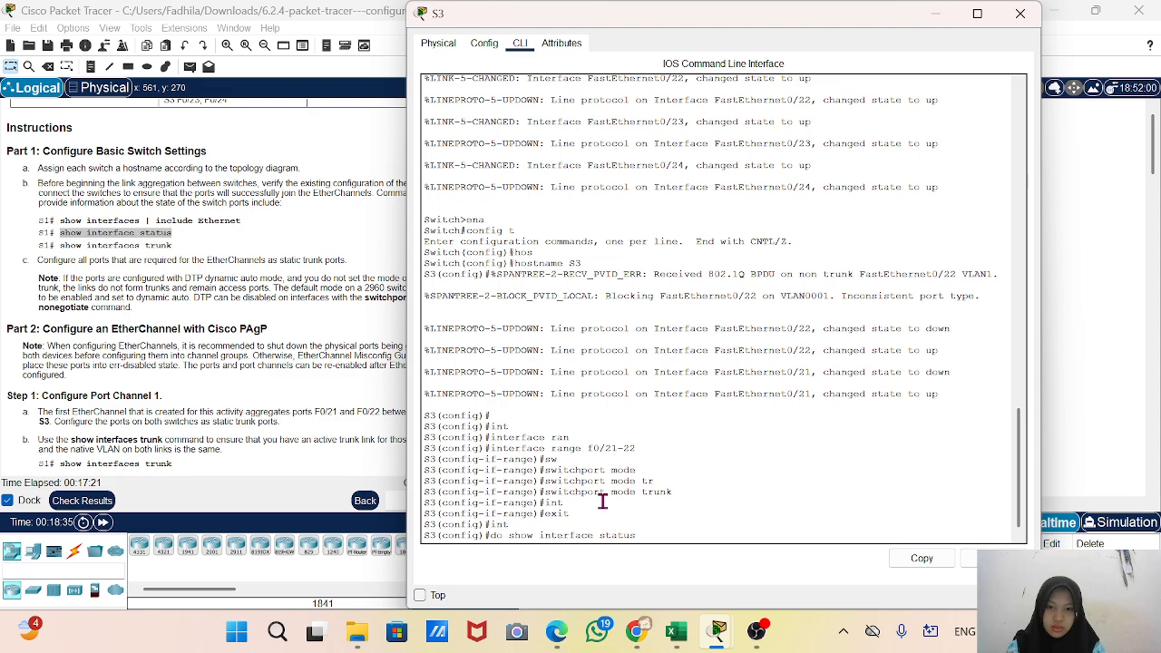
key(Return)
key(space)
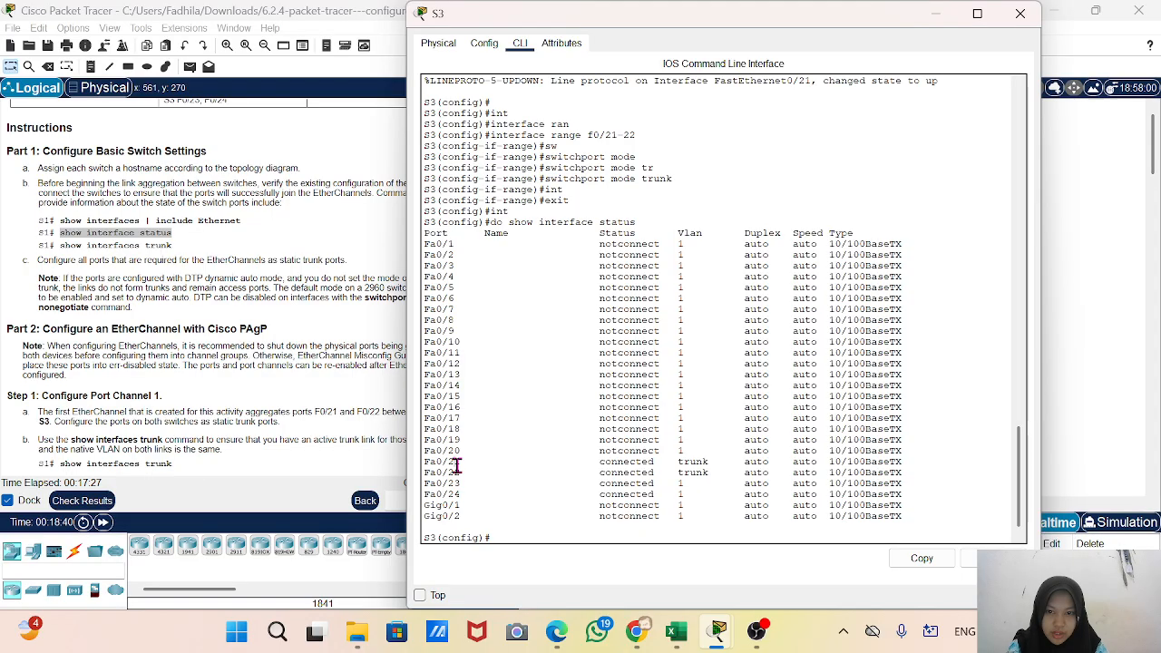
drag(424, 462, 508, 494)
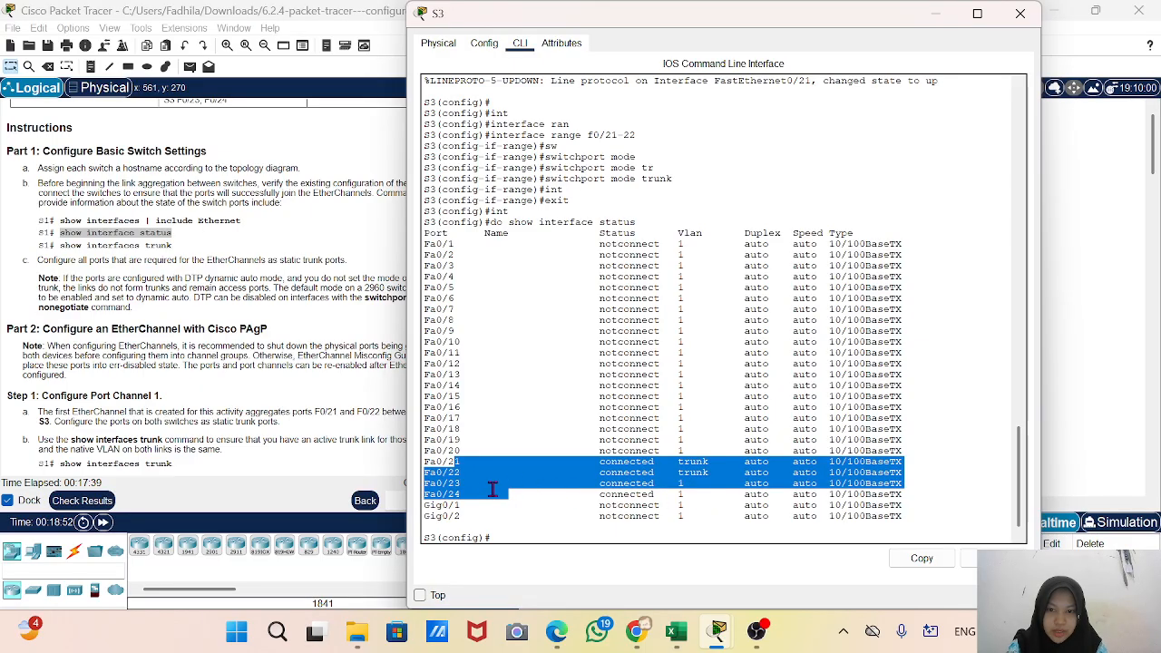
click(610, 512)
click(481, 491)
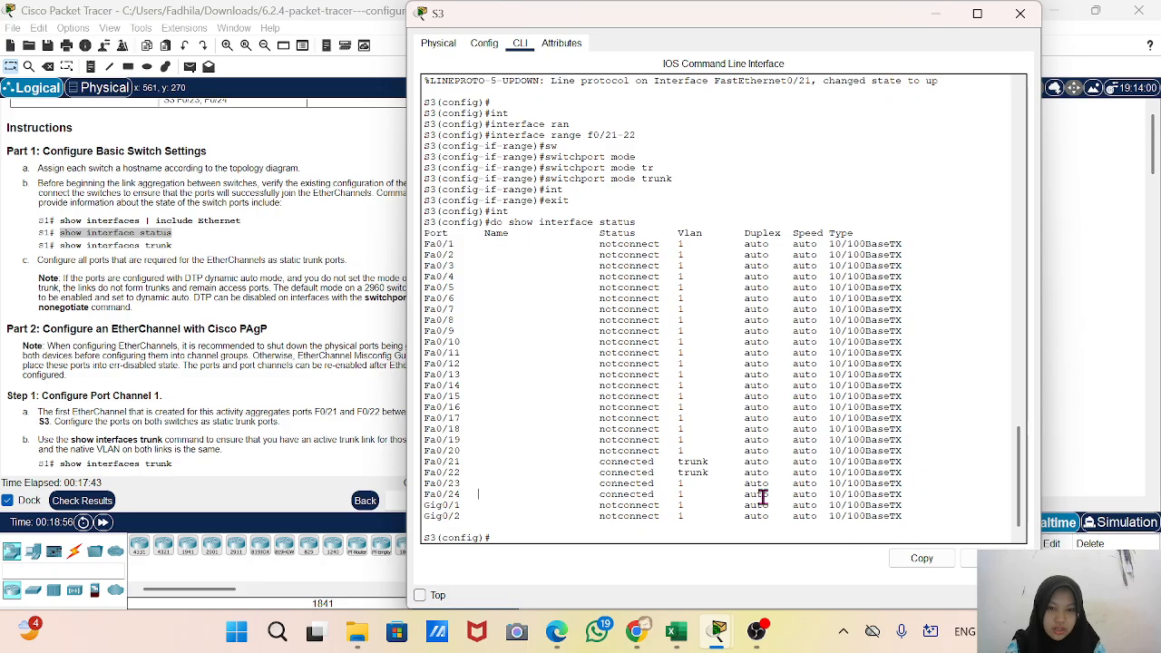
Enter interface range configuration for ports F0/23 and F0/24 on S3 with interface range f0/23-24
key(Up)
key(Up)
key(Up)
key(Up)
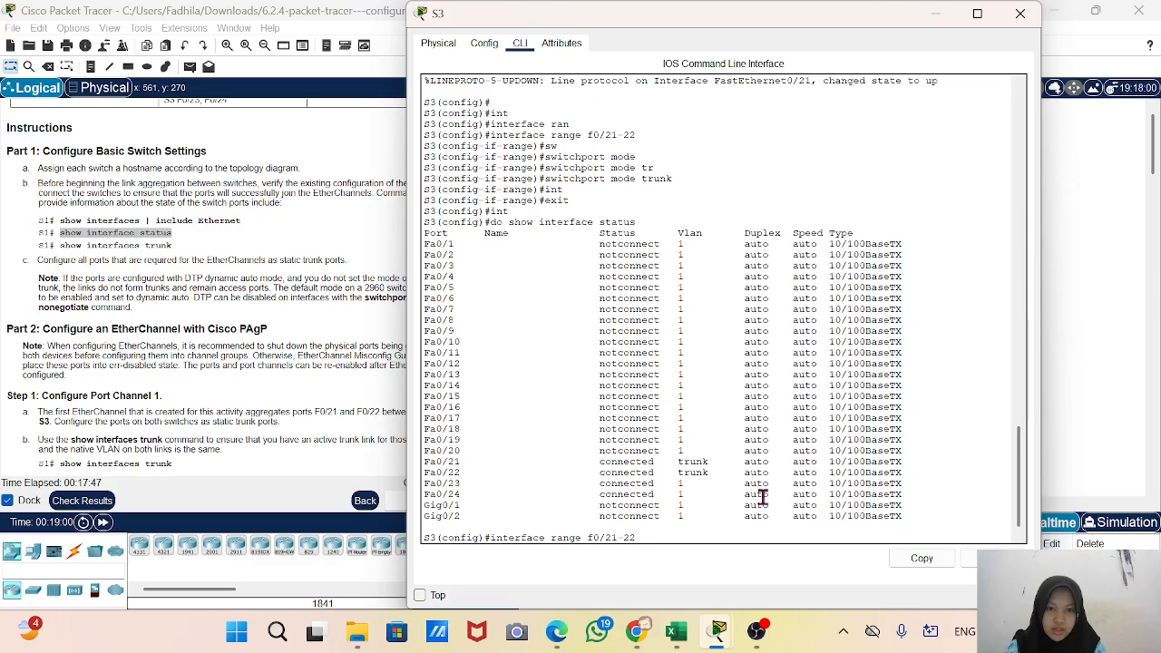
key(BackSpace)
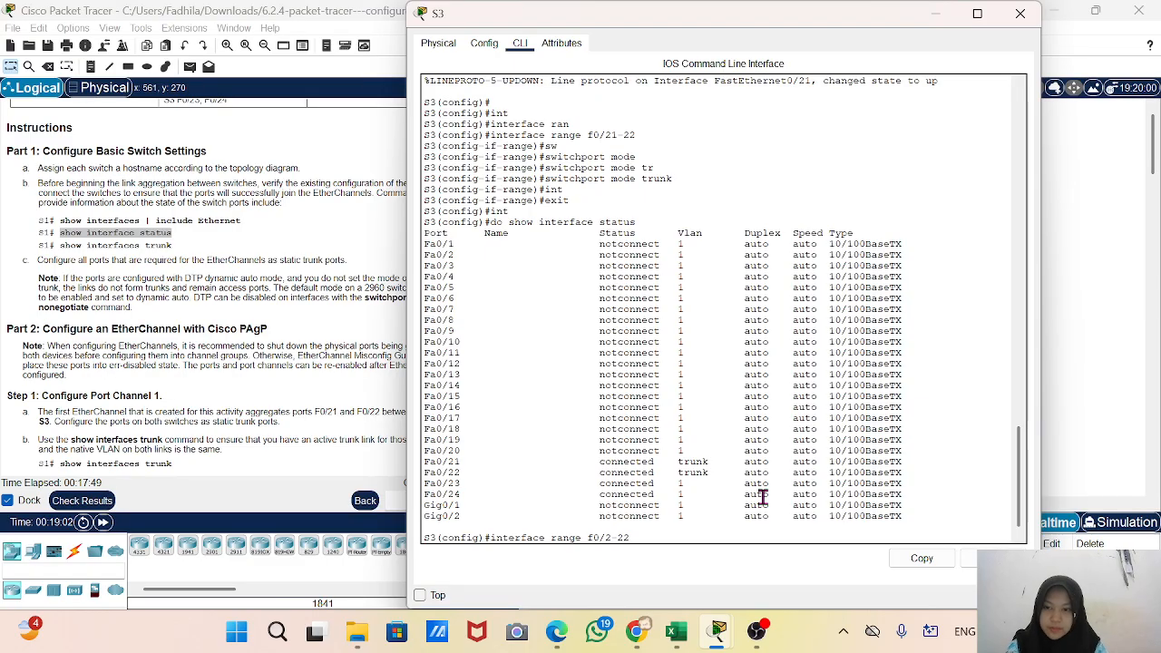
text(3)
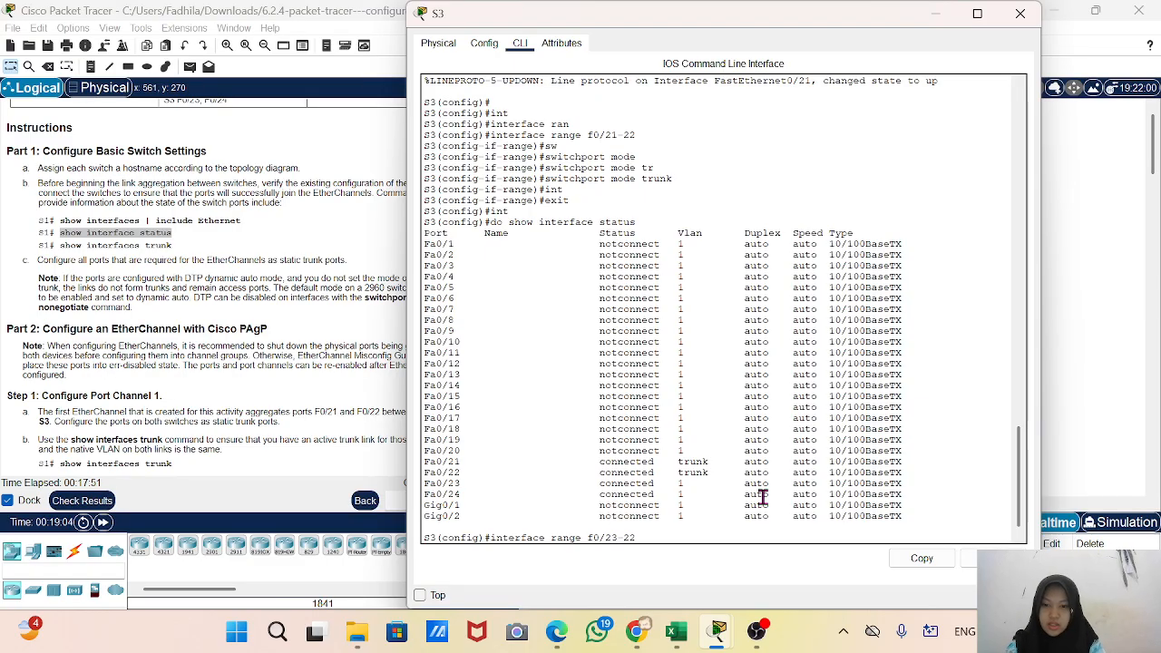
key(Right)
key(Right)
key(Right)
key(BackSpace)
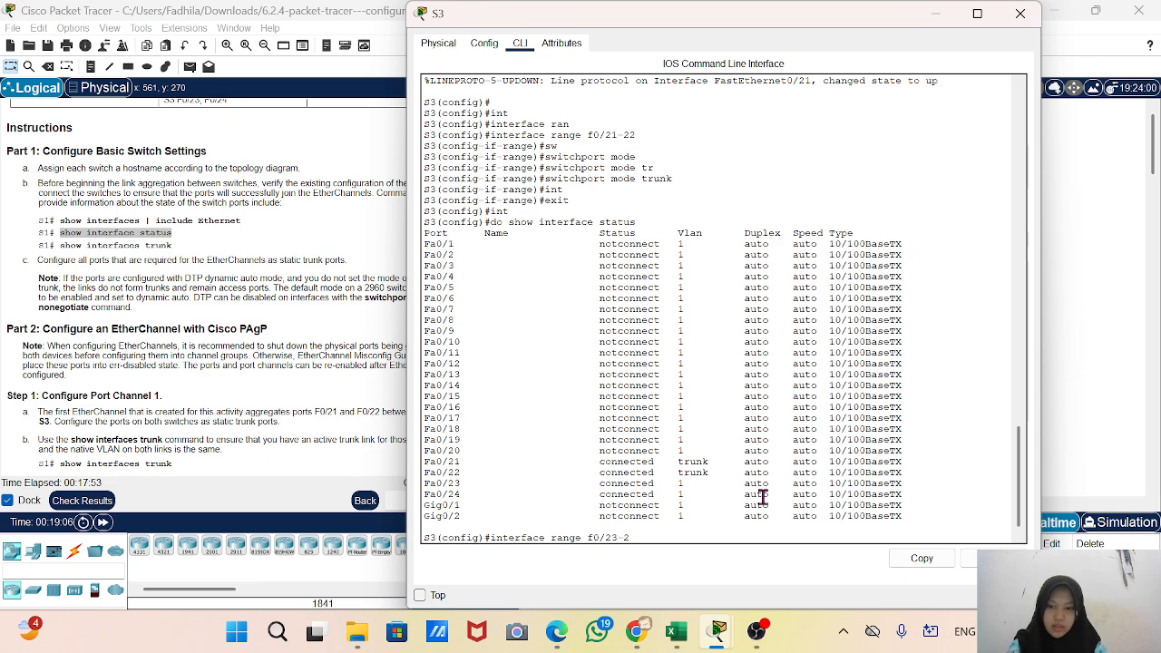
text(4)
key(Return)
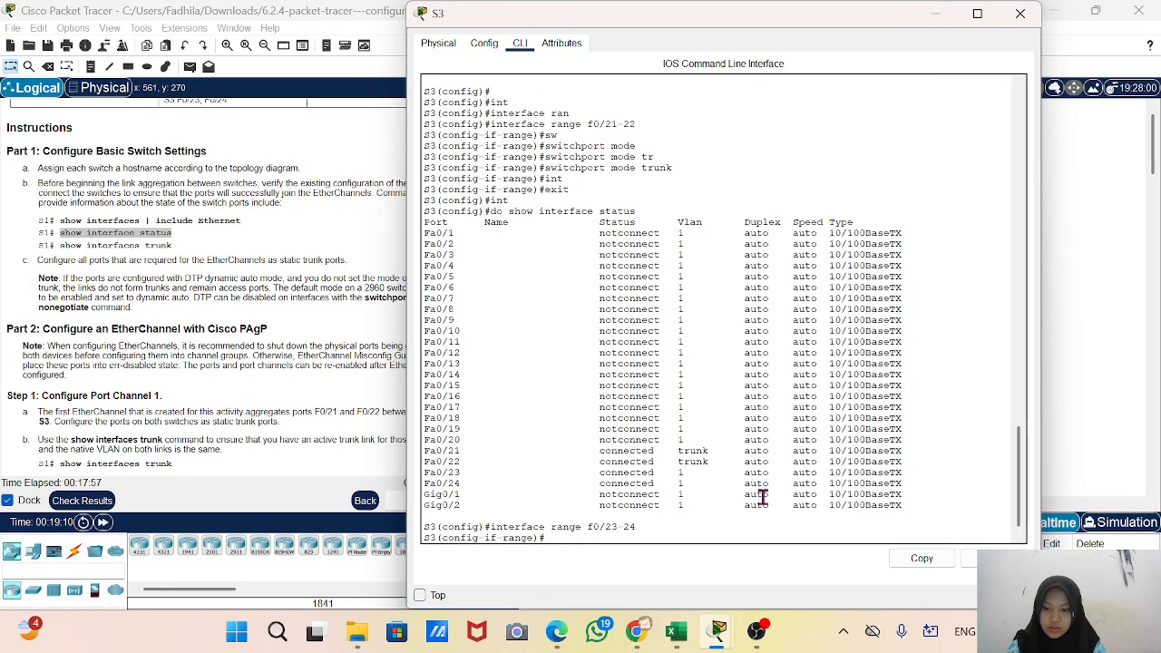
text(a)
key(Tab)
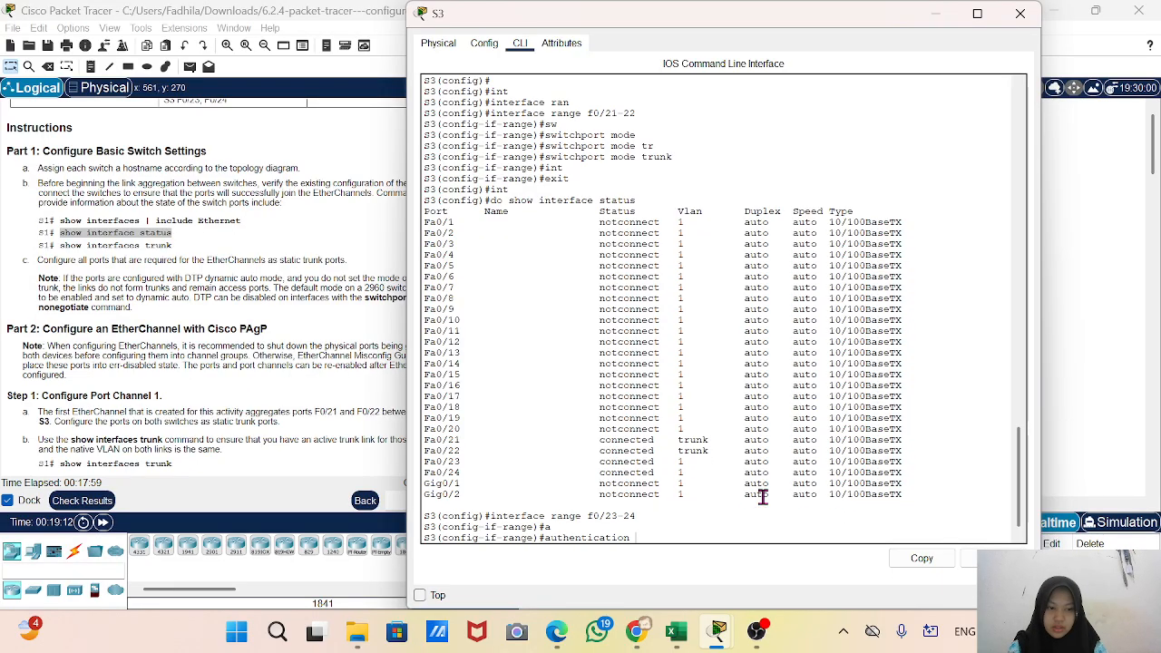
key(BackSpace)
key(BackSpace)
key(BackSpace)
key(BackSpace)
key(BackSpace)
key(BackSpace)
key(BackSpace)
key(BackSpace)
key(BackSpace)
key(BackSpace)
key(BackSpace)
key(BackSpace)
key(BackSpace)
key(BackSpace)
Configure S3's ports F0/23 and F0/24 as static trunks with switchport mode trunk
text(sw)
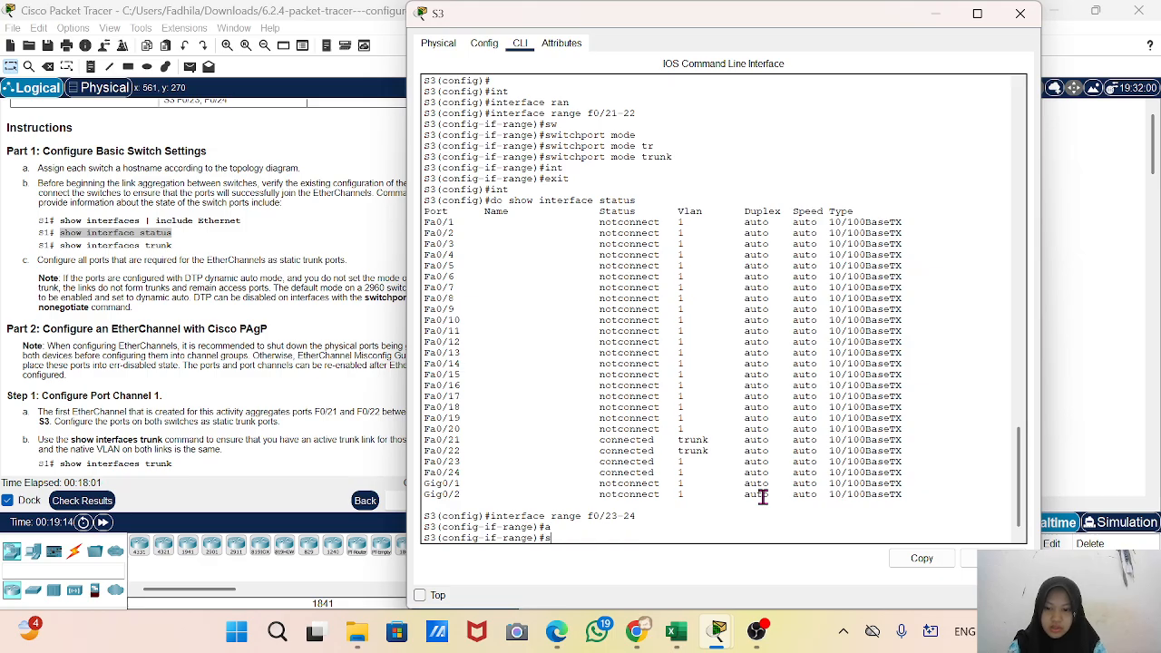
key(Tab)
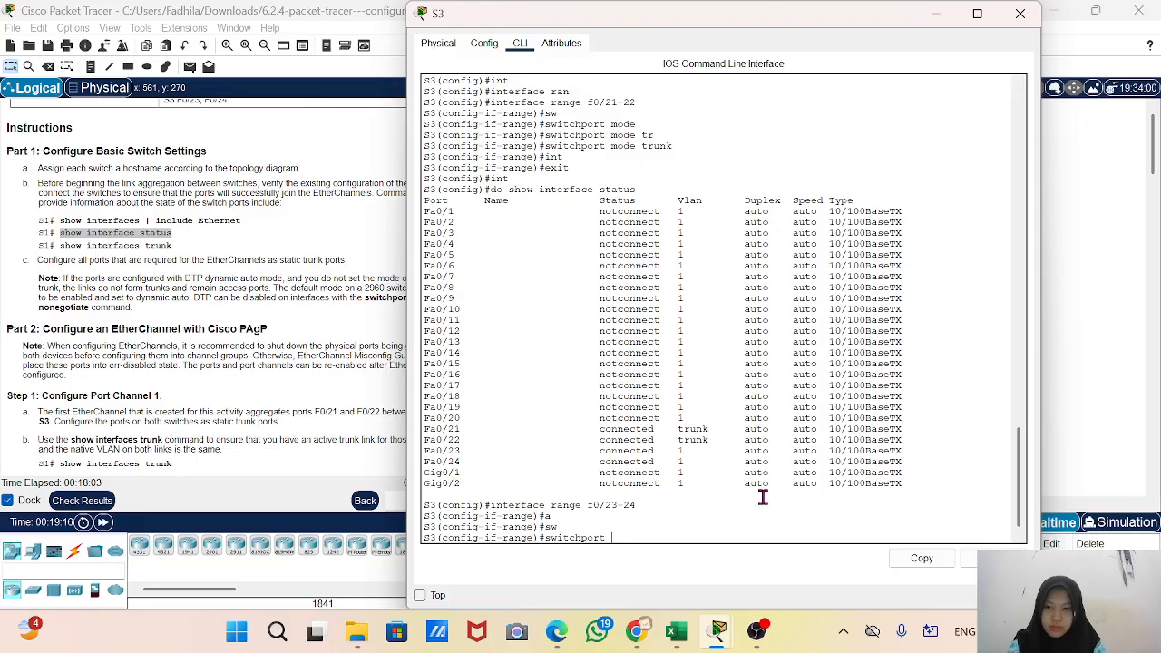
text(mode)
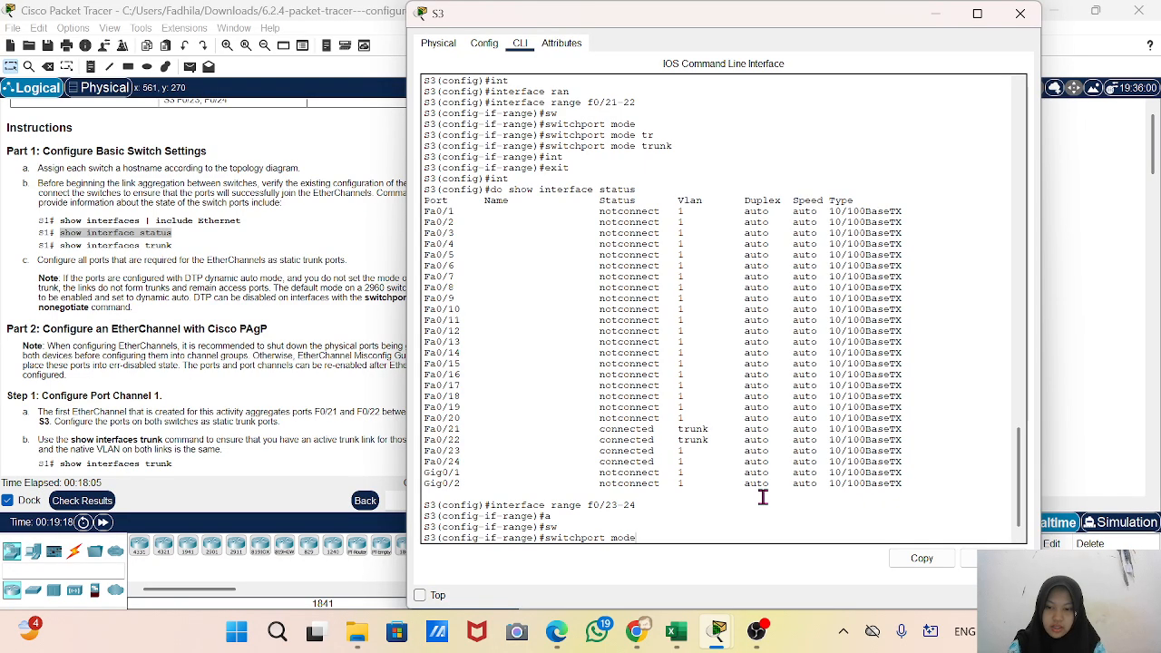
text( tr)
key(Tab)
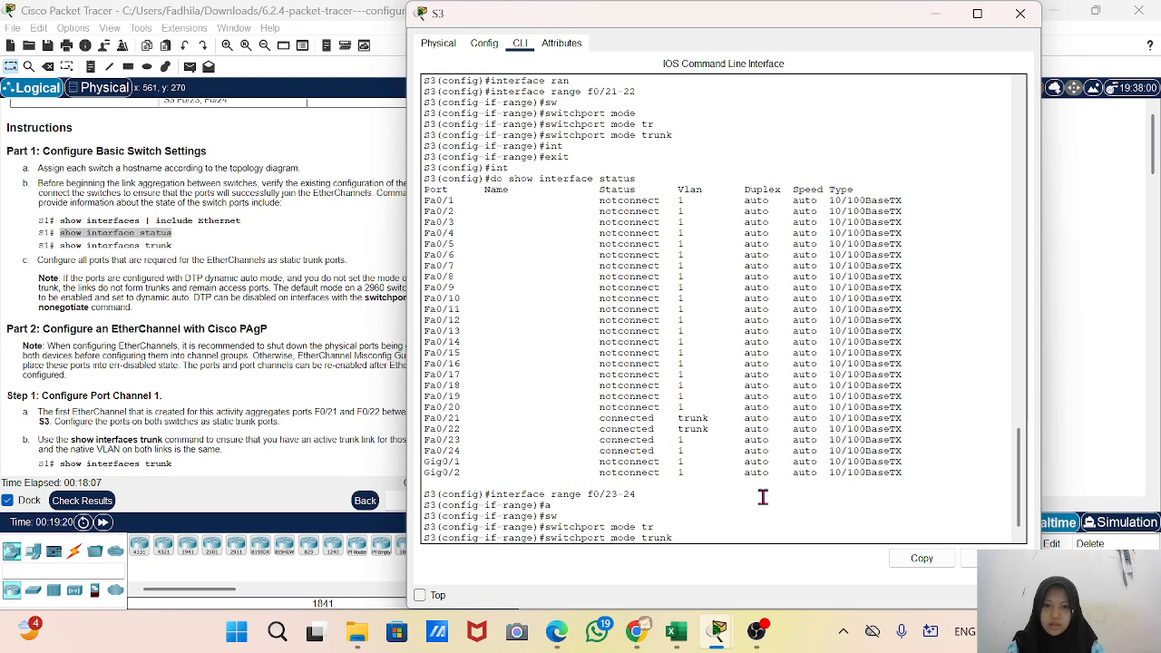
key(Return)
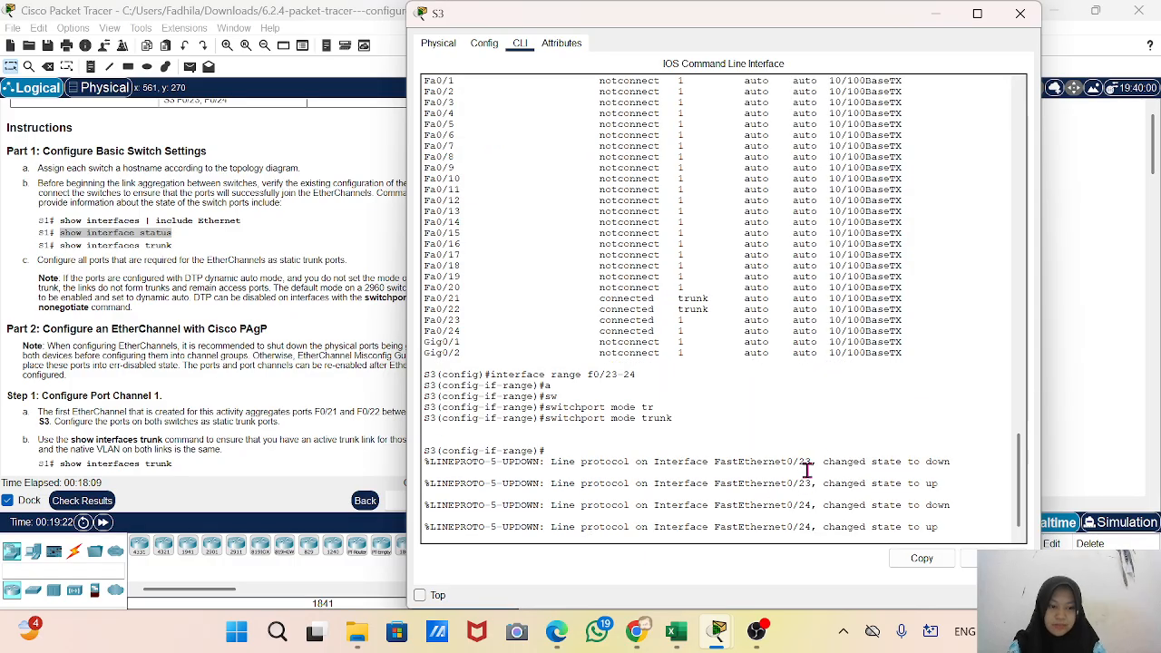
key(Return)
key(Return)
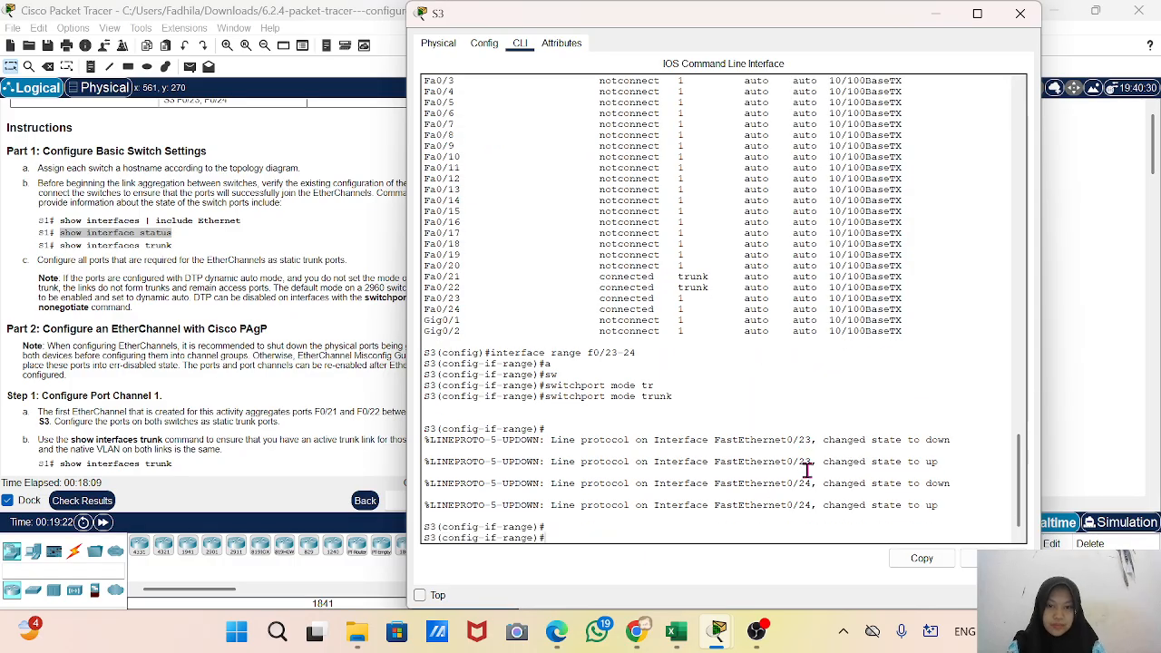
Put S3's window away and bring up a fresh prompt in S1's command line
click(940, 18)
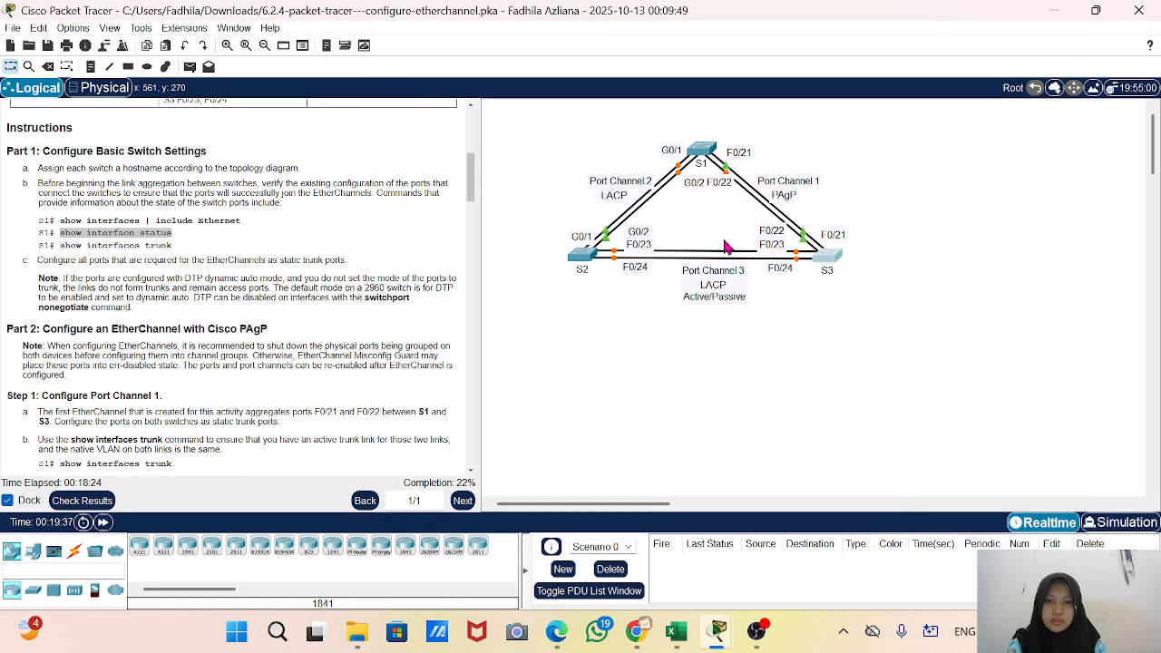
click(708, 161)
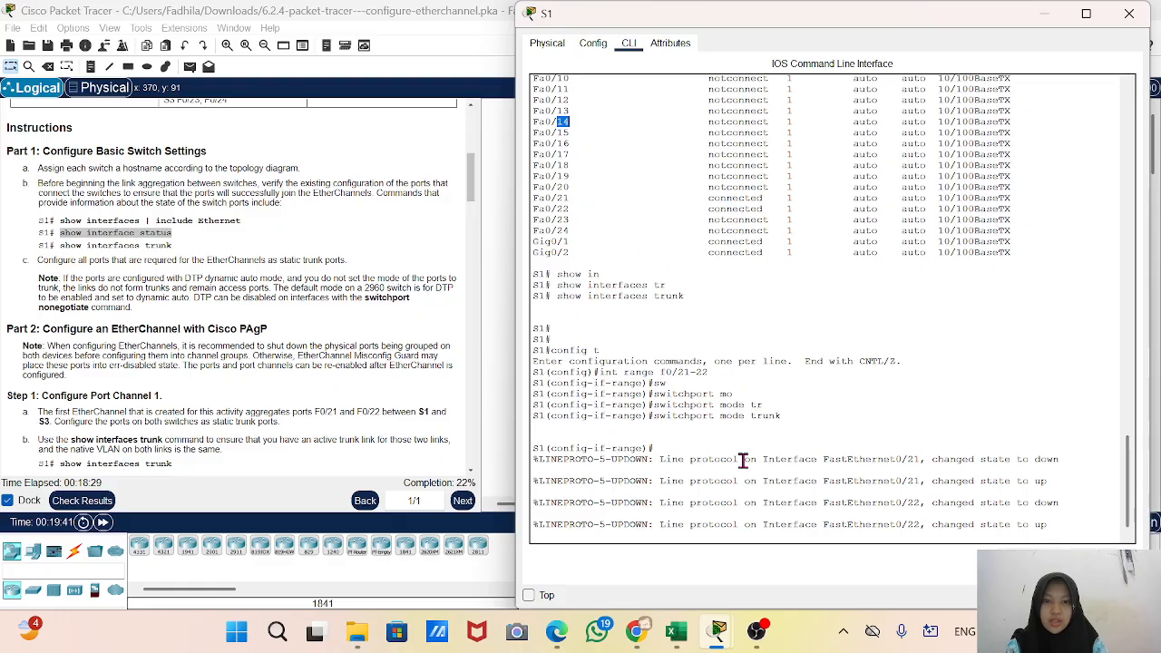
key(Return)
key(Return)
key(Return)
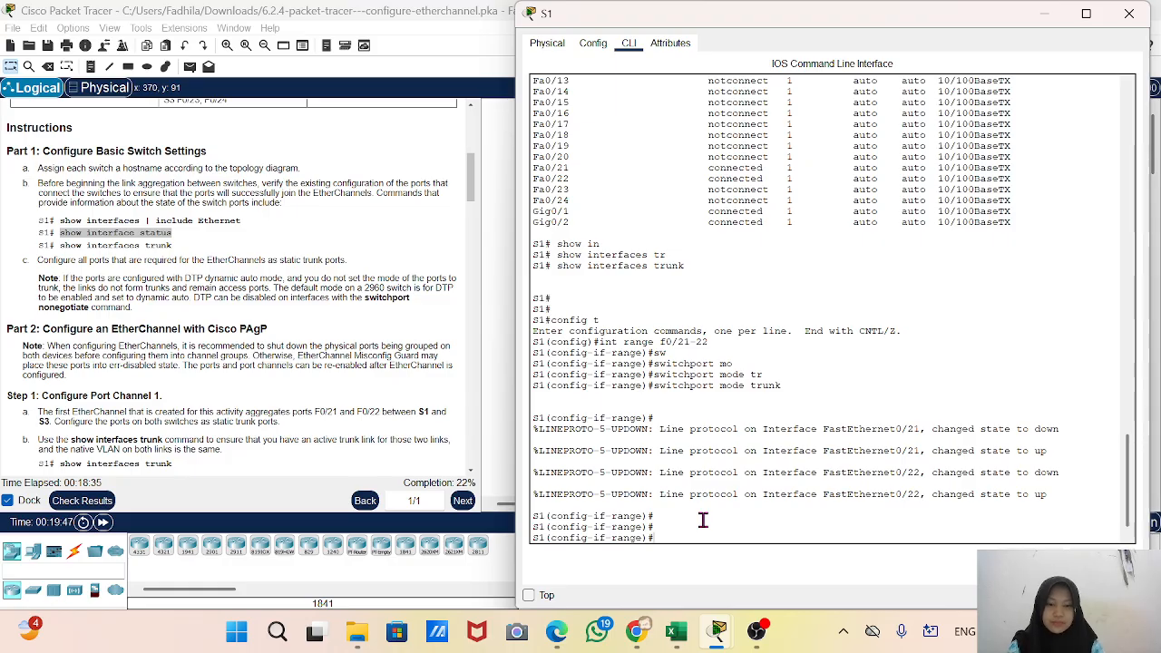
key(Up)
key(Up)
key(Up)
key(Up)
key(Up)
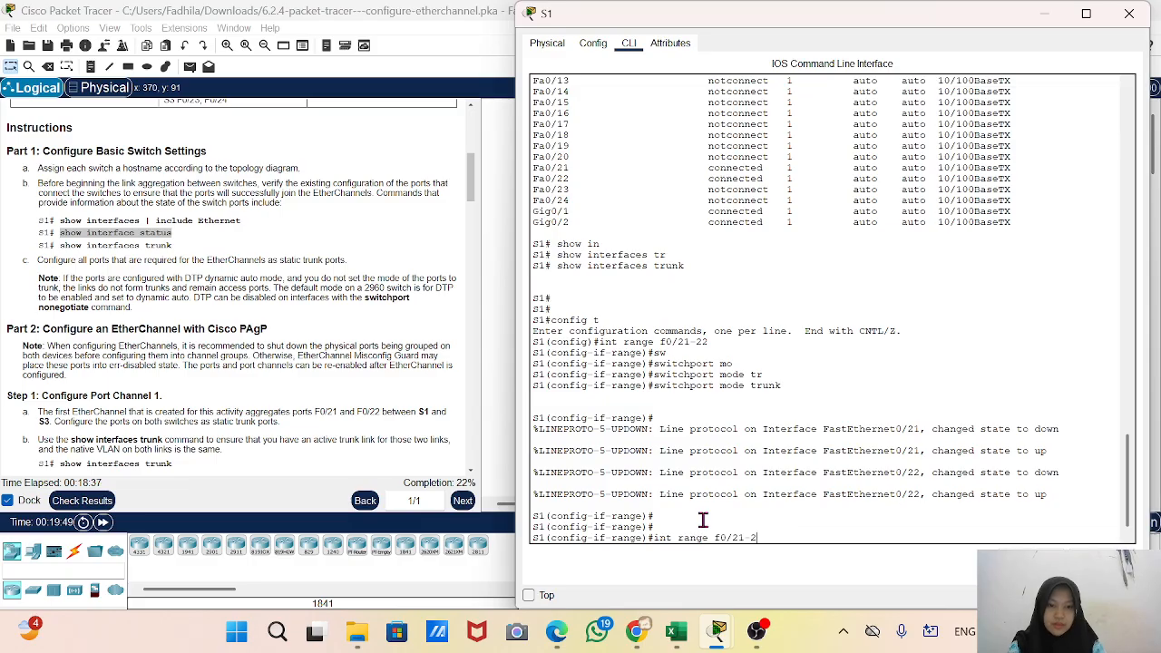
key(BackSpace)
key(BackSpace)
key(BackSpace)
key(BackSpace)
key(BackSpace)
key(BackSpace)
key(BackSpace)
key(BackSpace)
key(BackSpace)
key(BackSpace)
key(BackSpace)
key(BackSpace)
key(BackSpace)
key(BackSpace)
key(BackSpace)
key(BackSpace)
key(BackSpace)
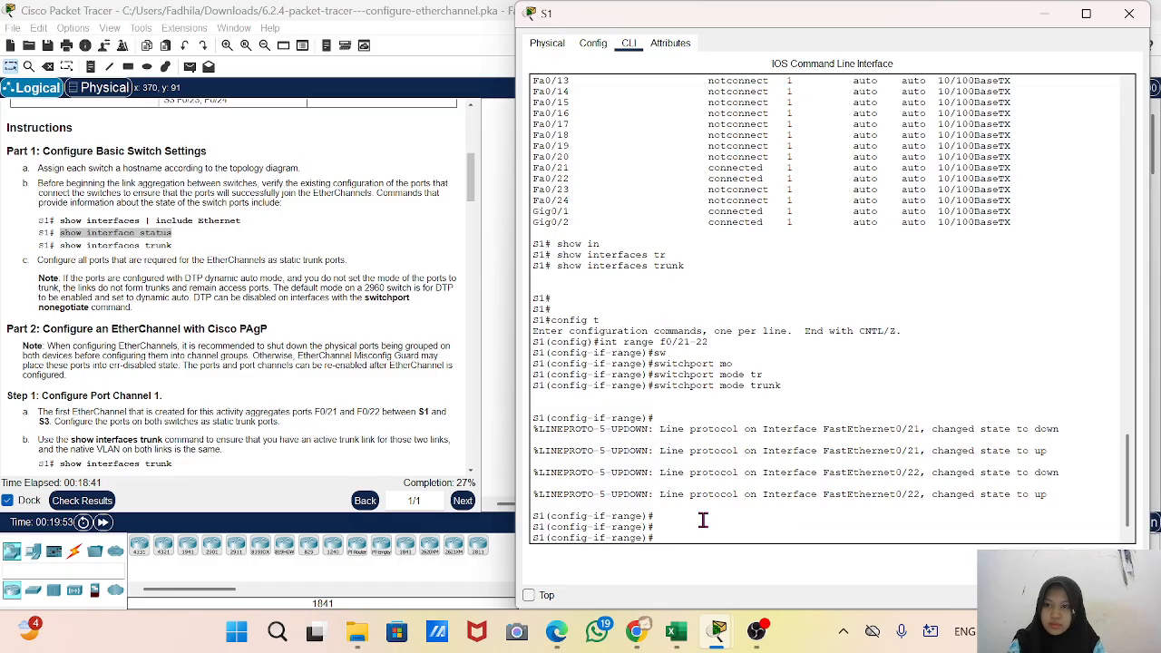
text(end)
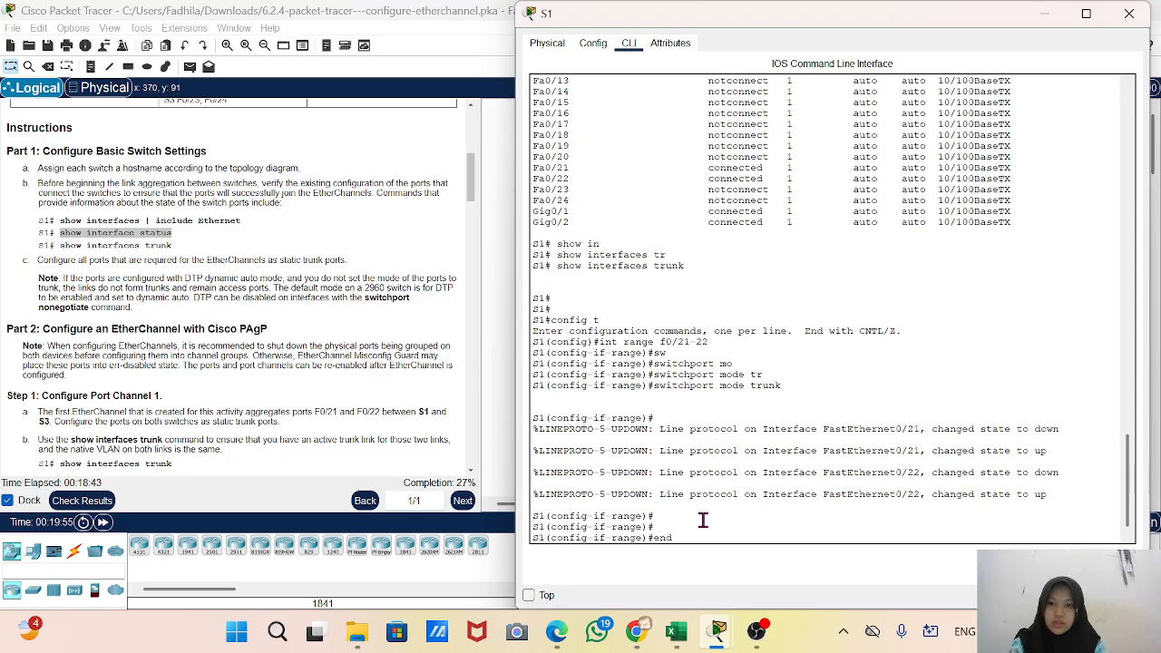
key(BackSpace)
key(BackSpace)
key(BackSpace)
Recall the int range f0/21-22 command on S1, change it to int range g0/1-2, and run it
text(int range f0/21-22)
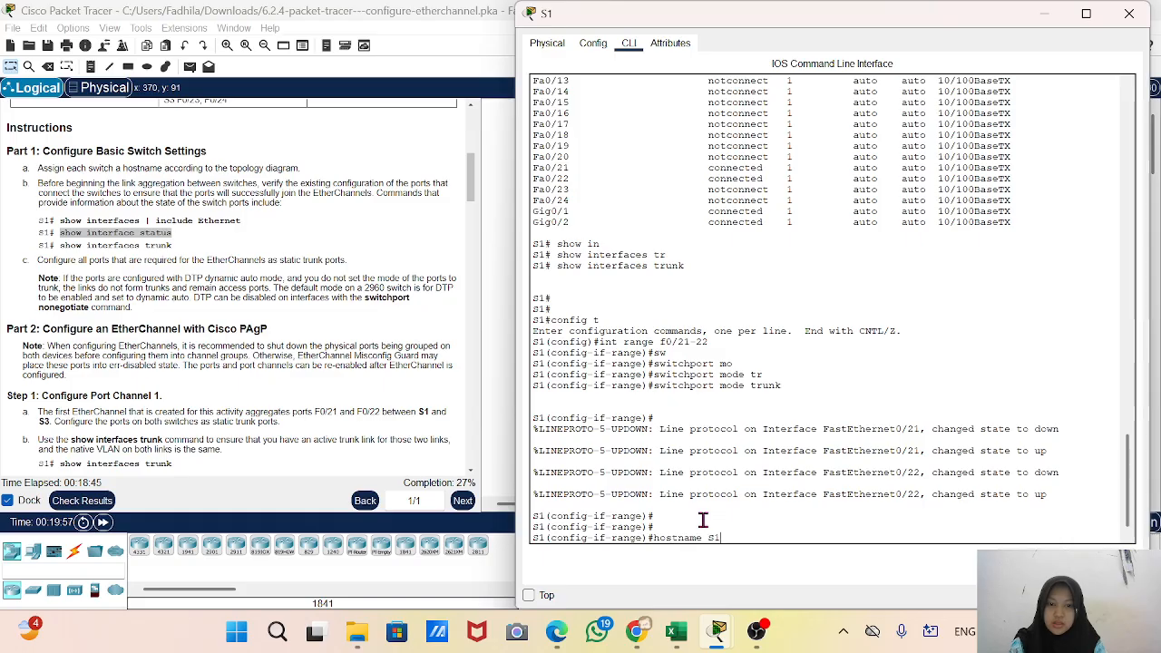
key(Up)
key(Down)
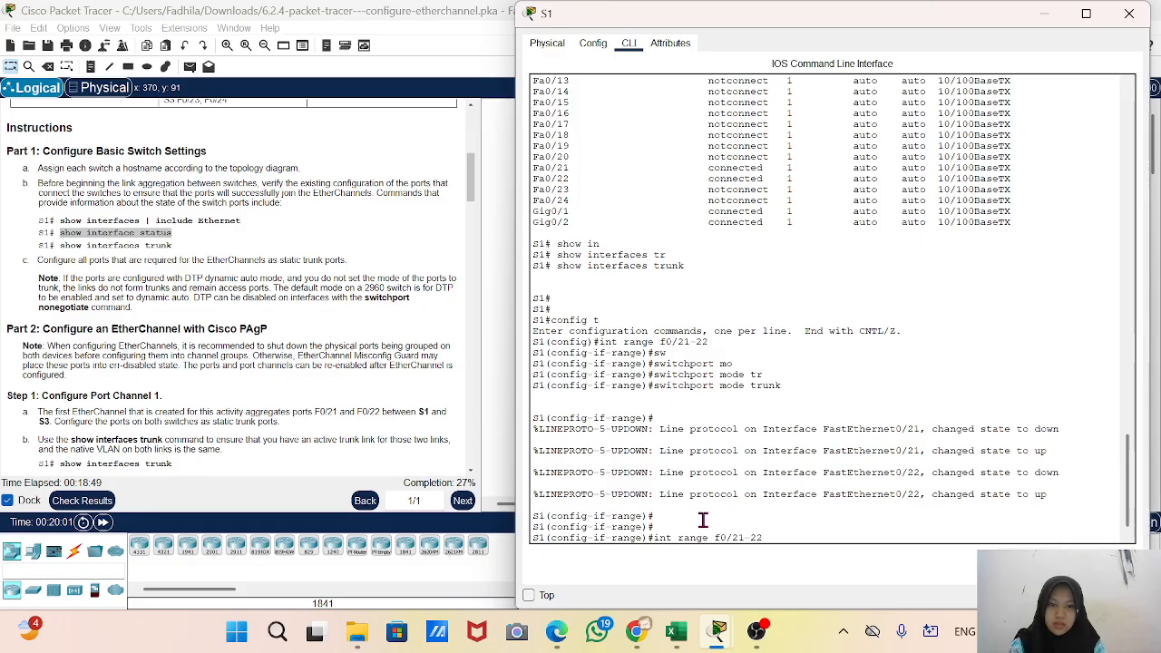
key(Left)
key(Left)
key(Left)
key(Left)
key(BackSpace)
text(g)
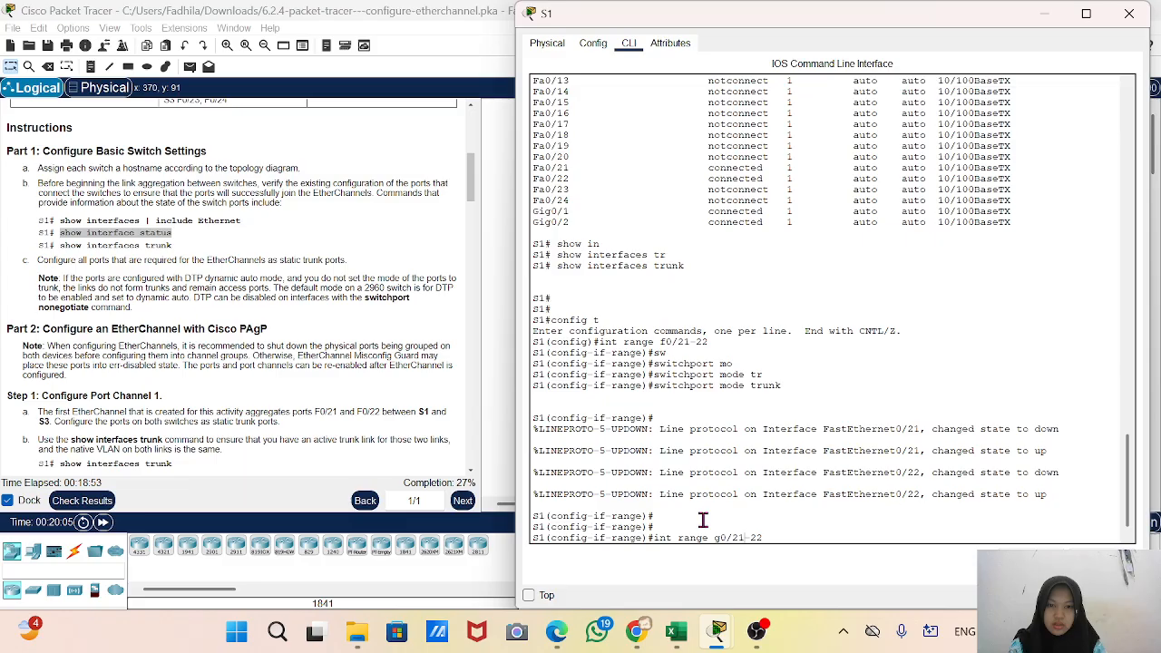
key(Right)
key(Right)
key(Right)
key(BackSpace)
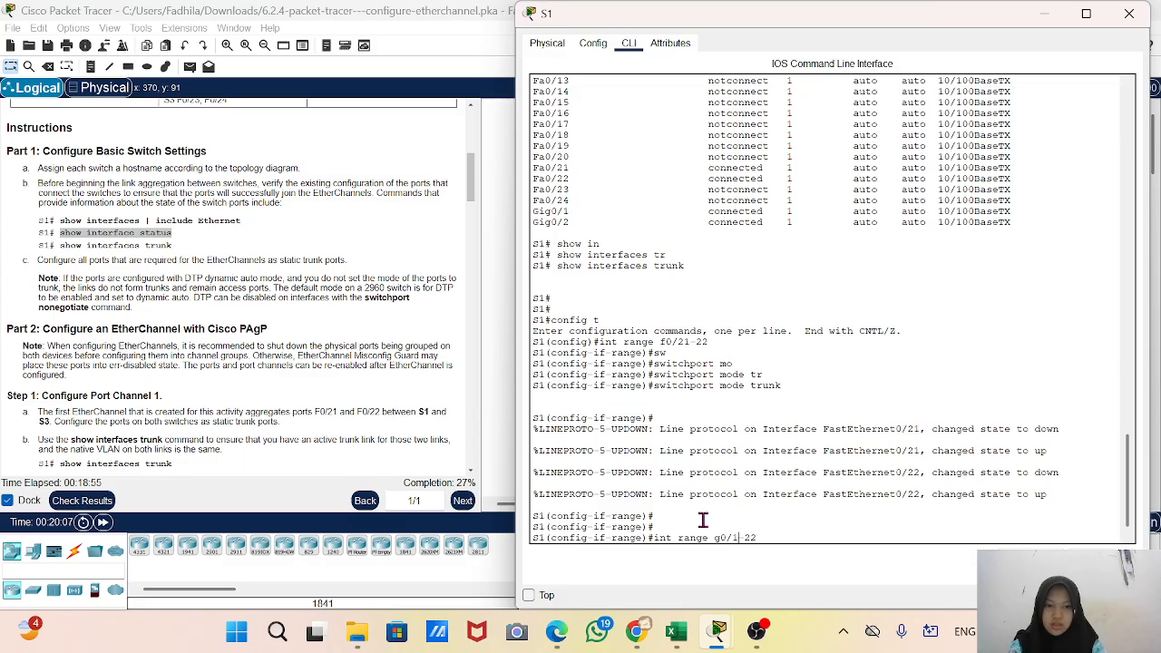
key(BackSpace)
text(2)
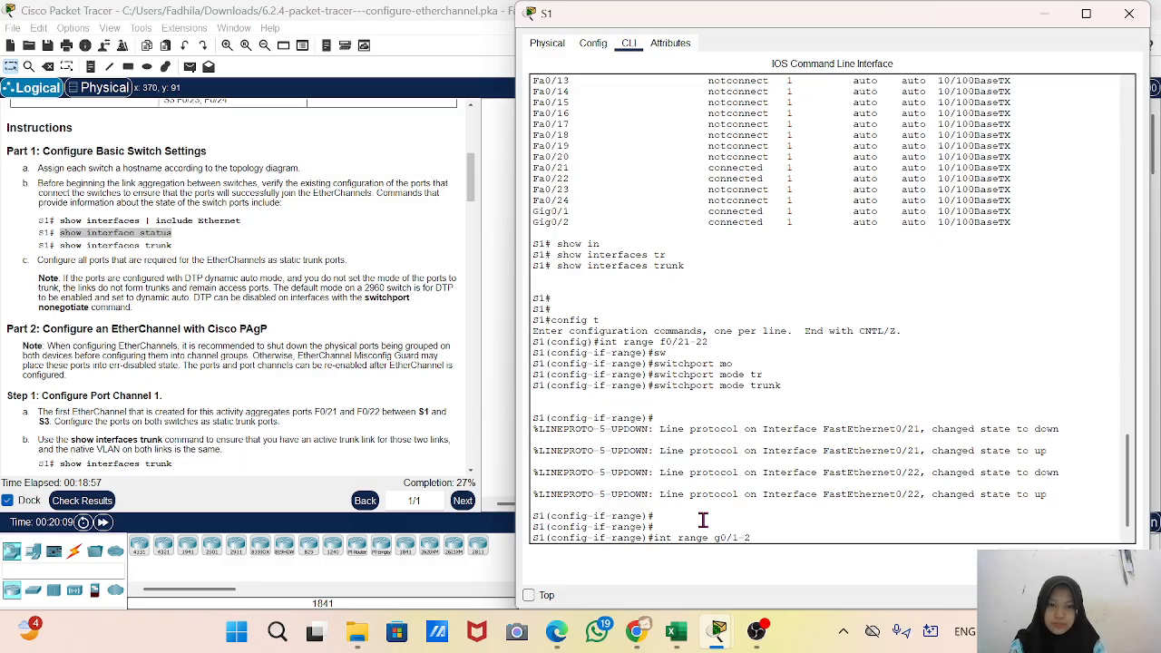
key(Return)
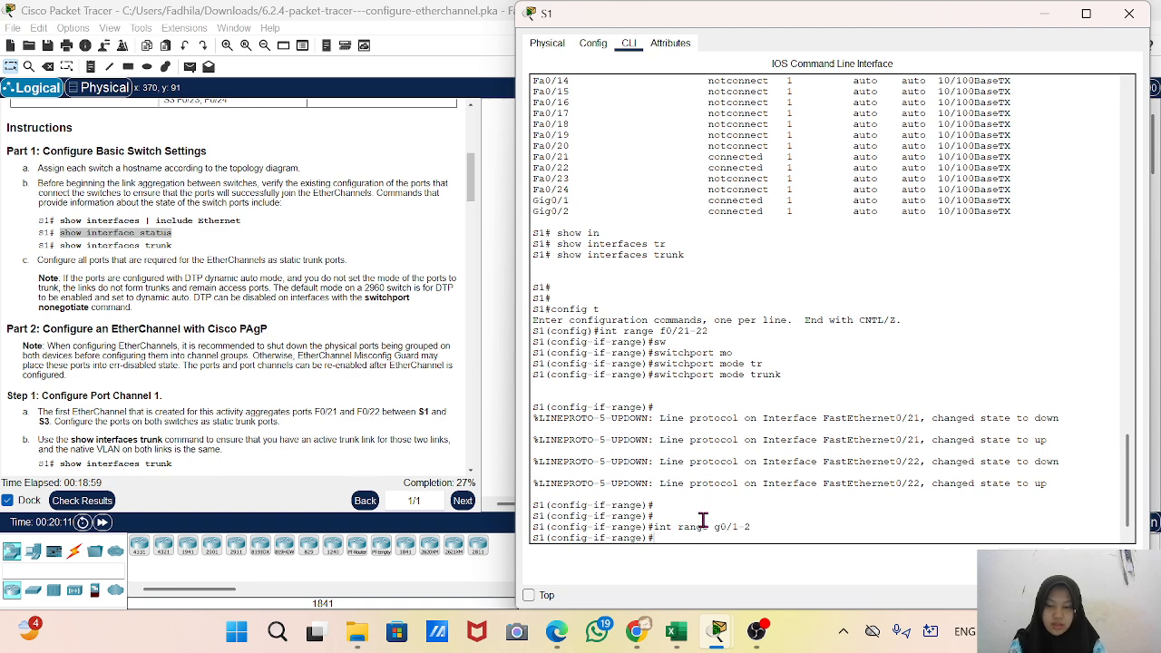
Configure S1's ports G0/1 and G0/2 as static trunks with switchport mode trunk
key(Up)
key(Down)
key(Up)
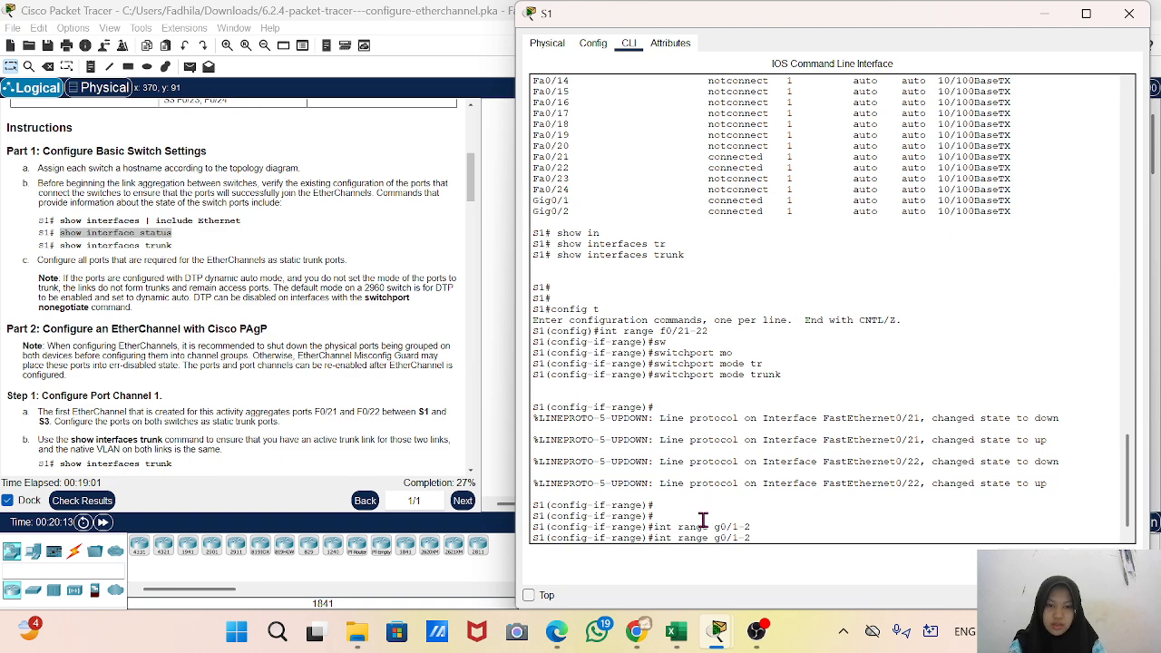
key(Up)
key(Return)
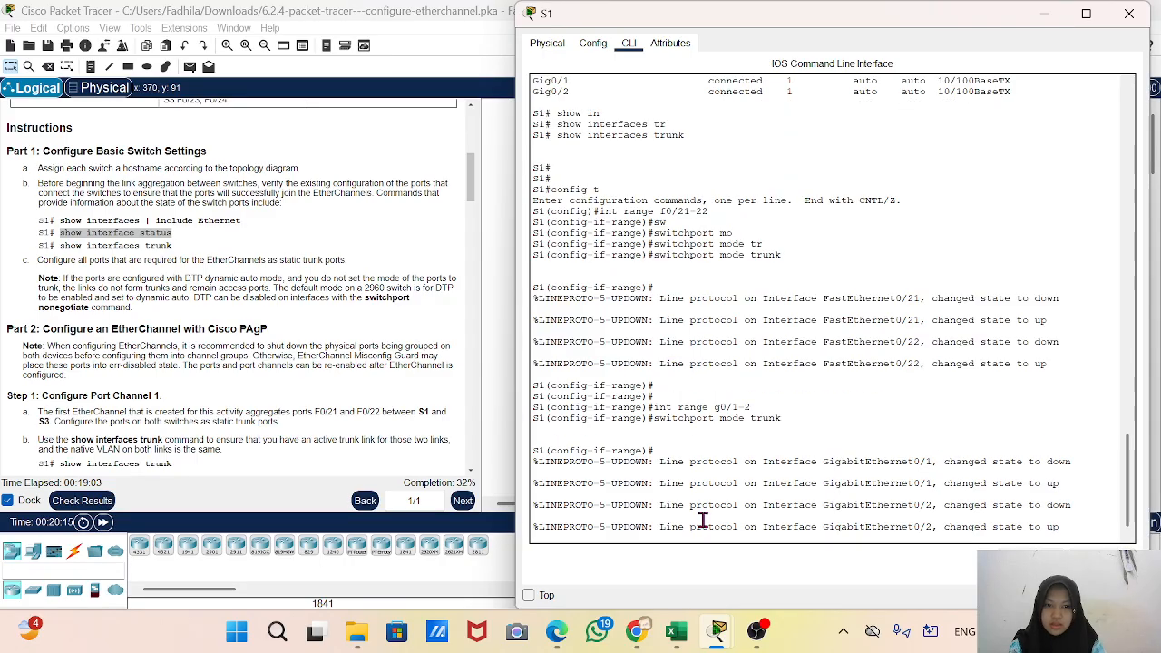
key(Return)
key(Return)
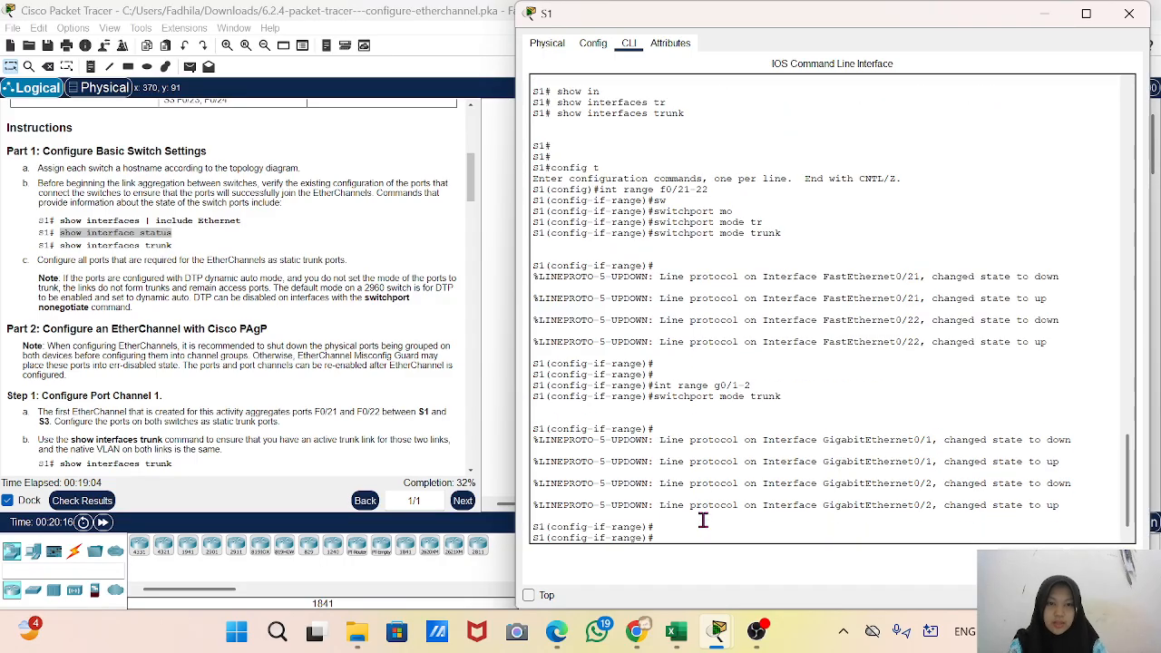
Return to the activity instructions and review the Port Channel Table, Part 1, and Part 2 Step 1 on configuring Port Channel 1
click(1044, 13)
scroll(123, 241, down, 1)
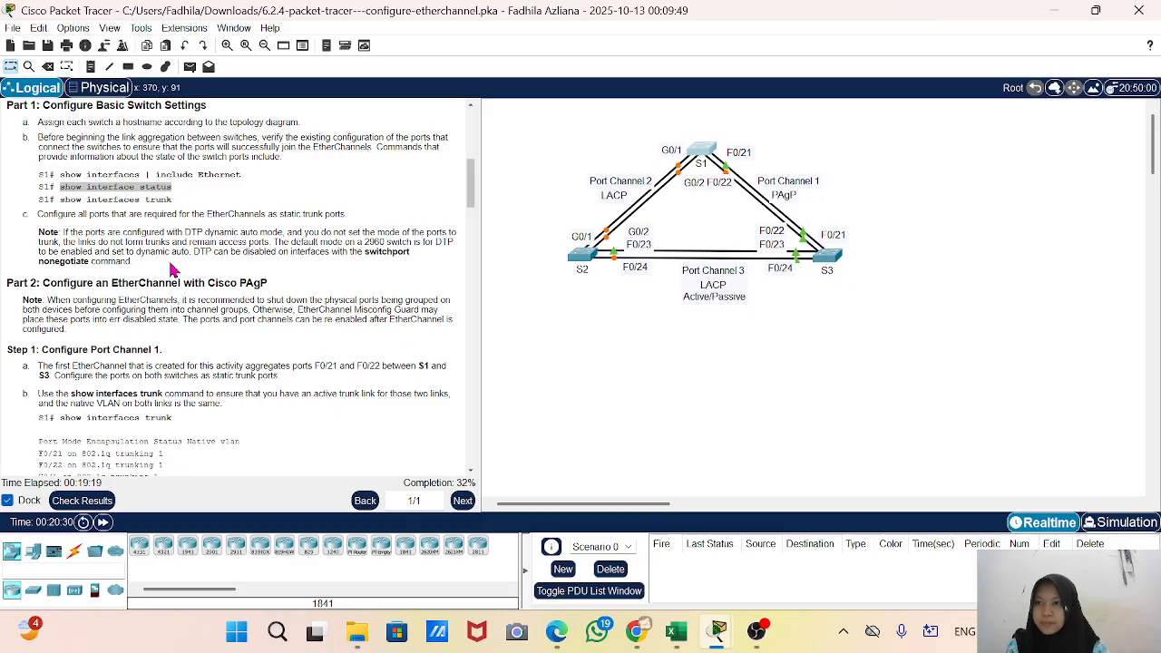
scroll(173, 270, up, 1)
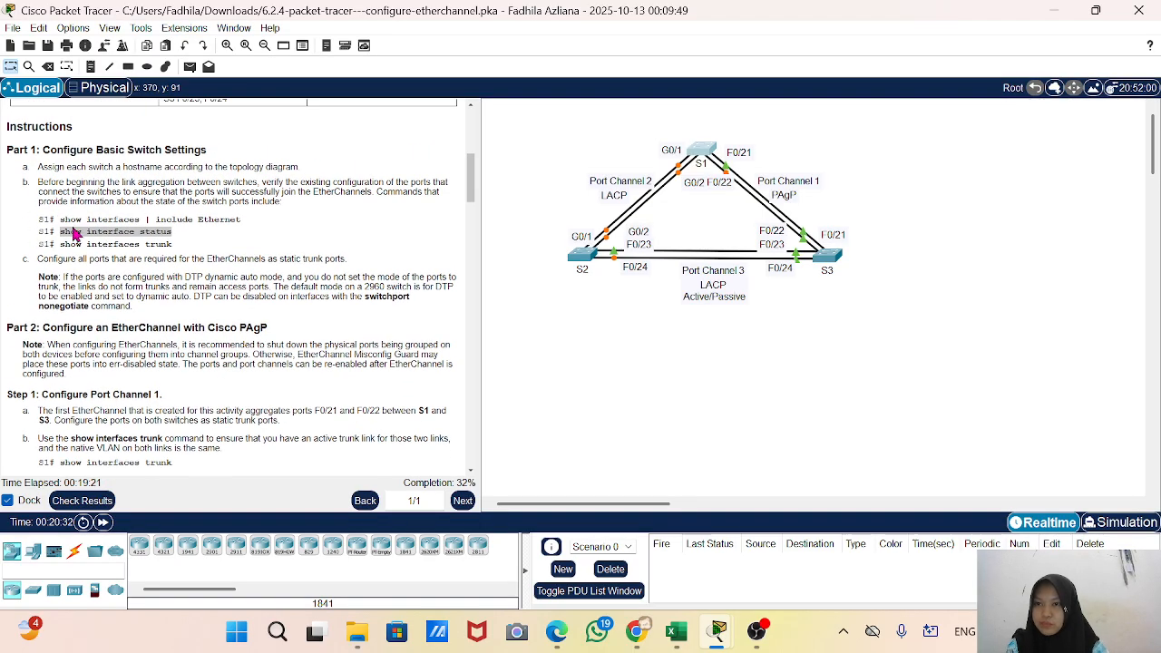
scroll(77, 234, down, 5)
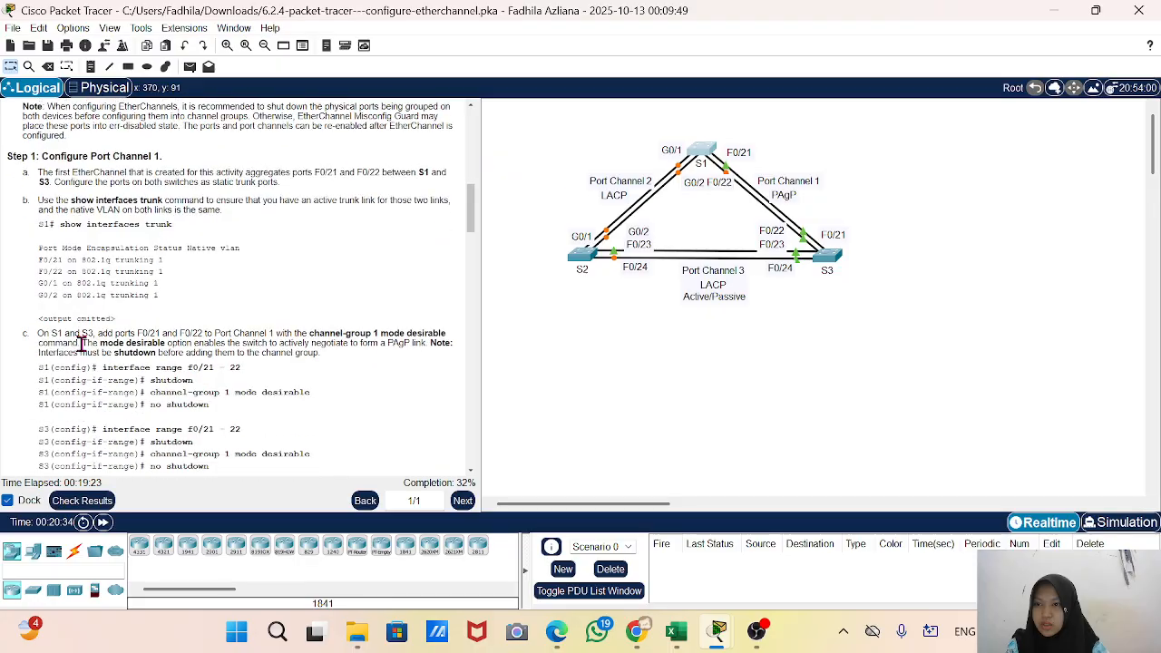
scroll(163, 319, up, 4)
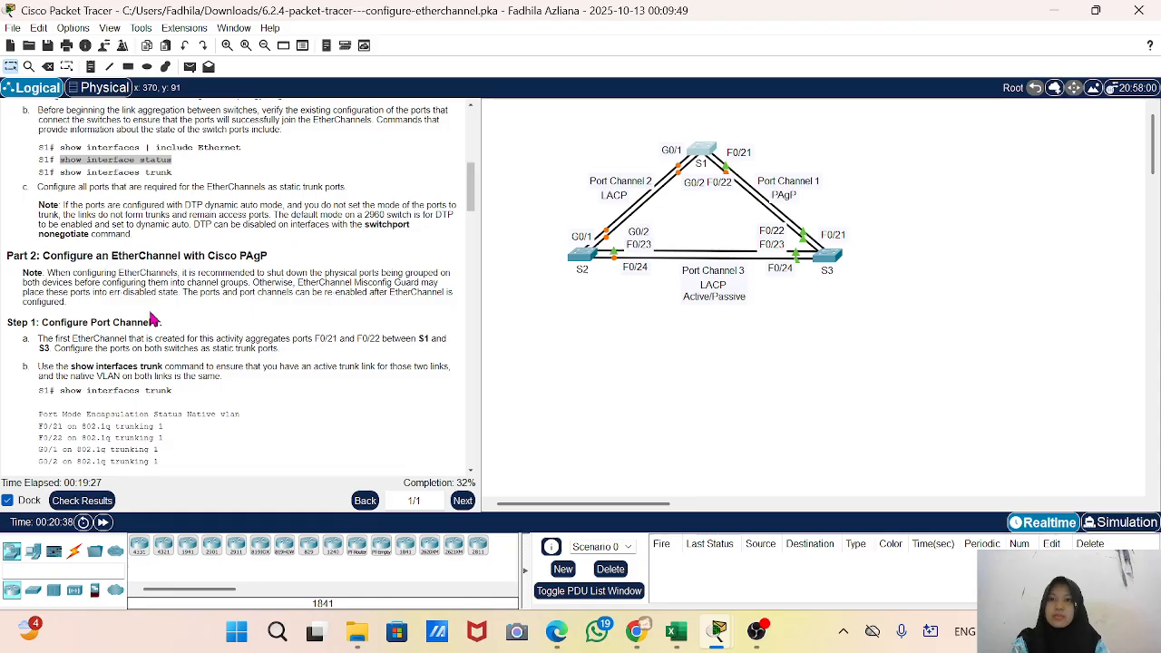
scroll(153, 317, down, 1)
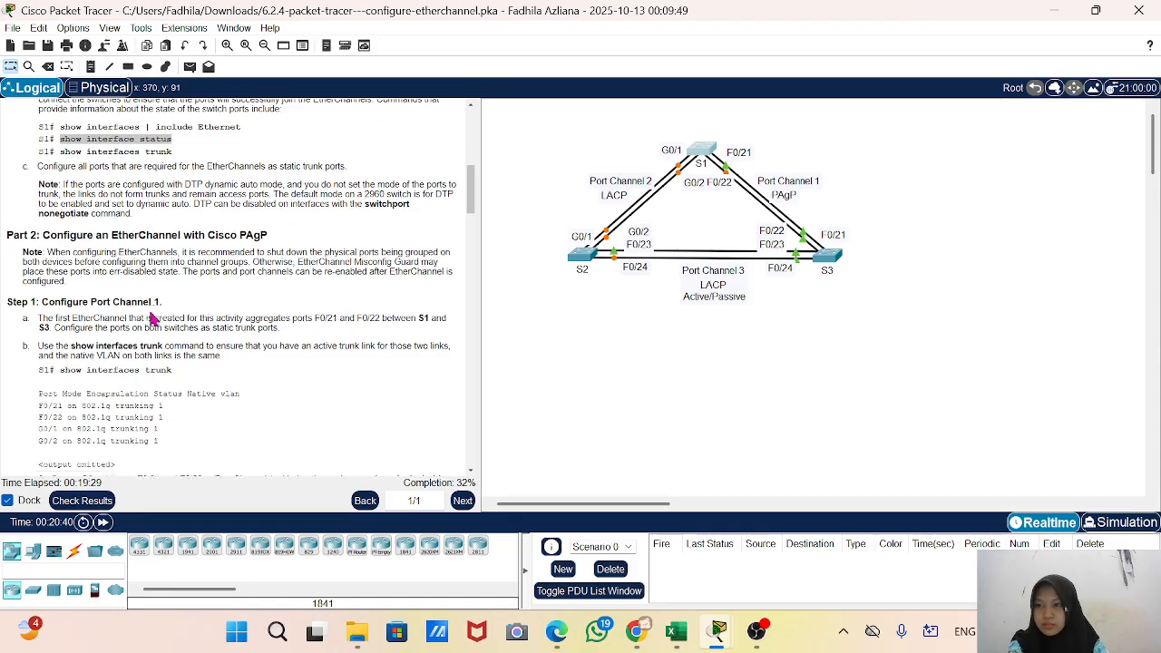
scroll(152, 317, down, 4)
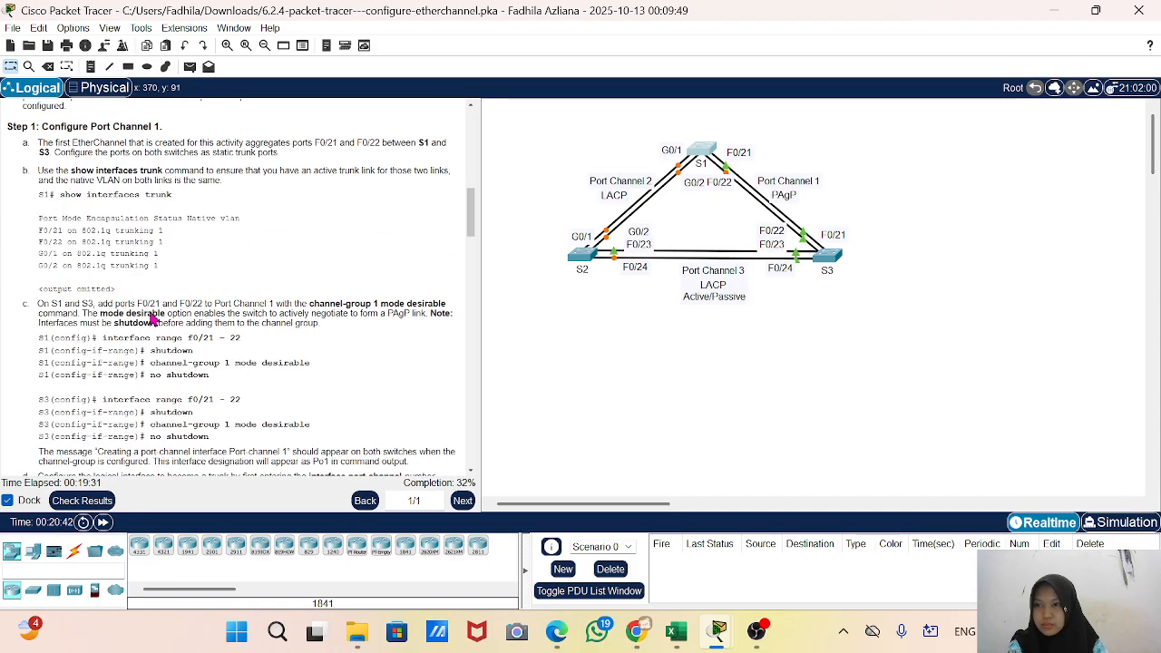
scroll(153, 318, up, 9)
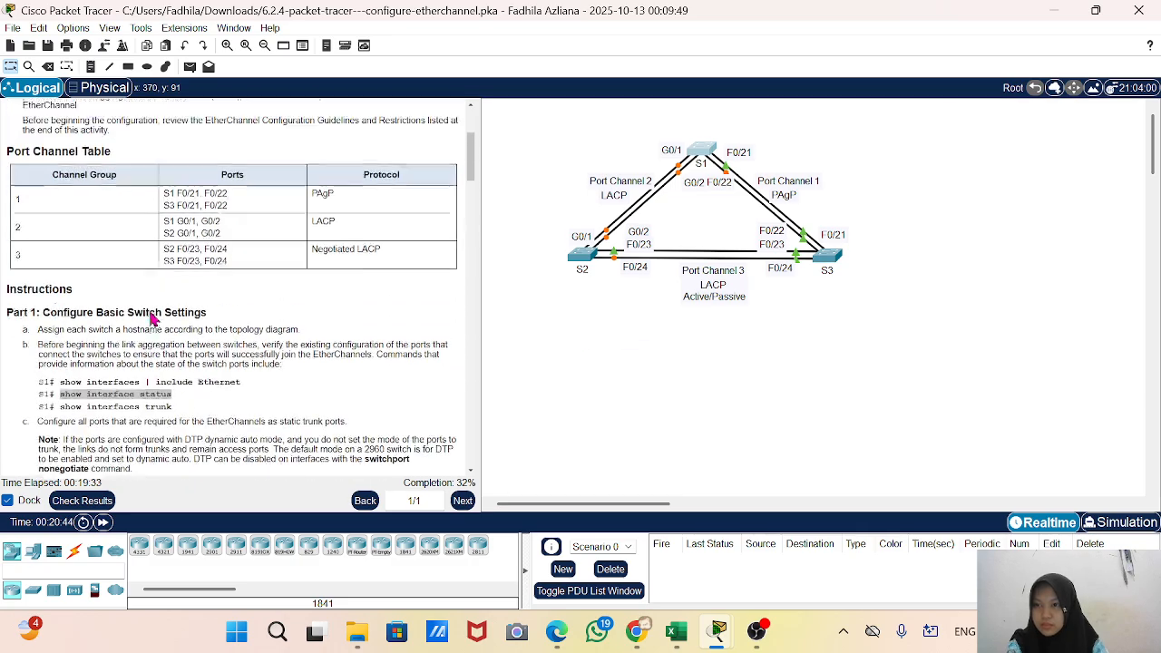
scroll(153, 318, down, 4)
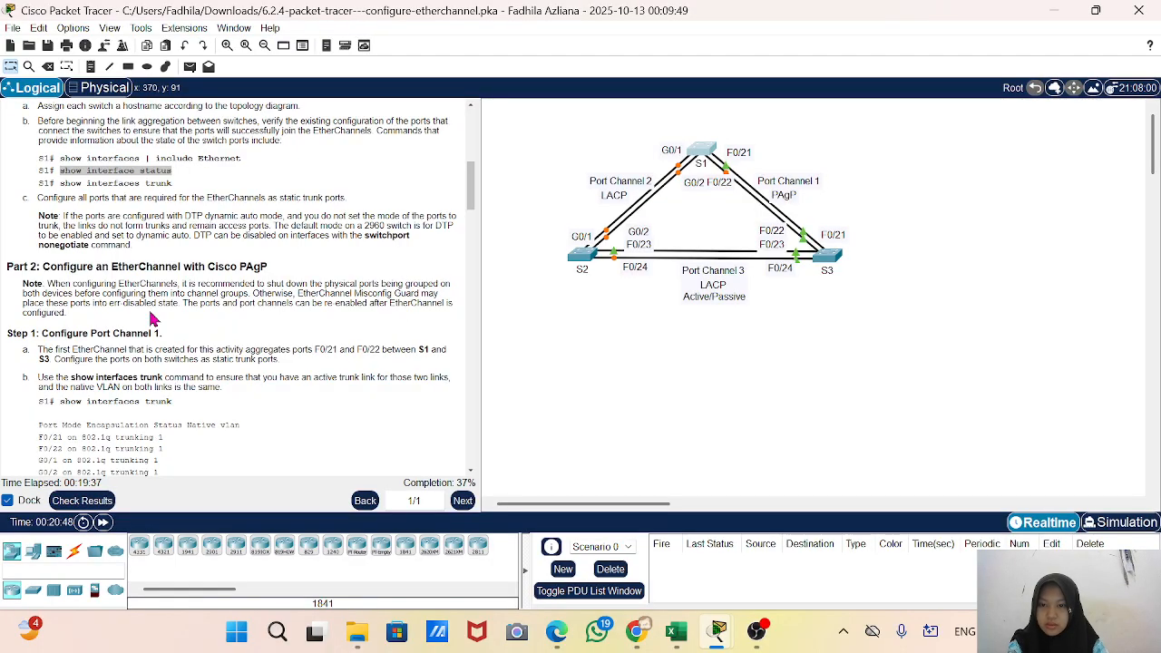
Read Part 2 Step 1a and 1b in the instructions and copy the show interfaces trunk command
scroll(152, 318, down, 3)
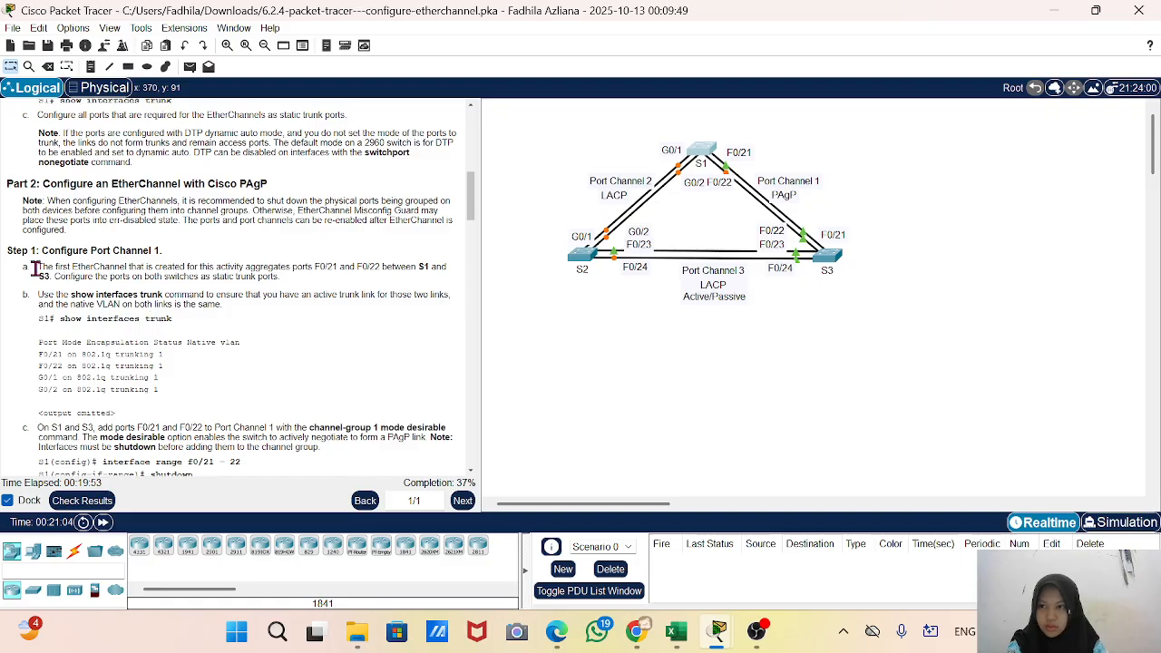
drag(37, 267, 106, 272)
click(106, 271)
drag(36, 295, 95, 320)
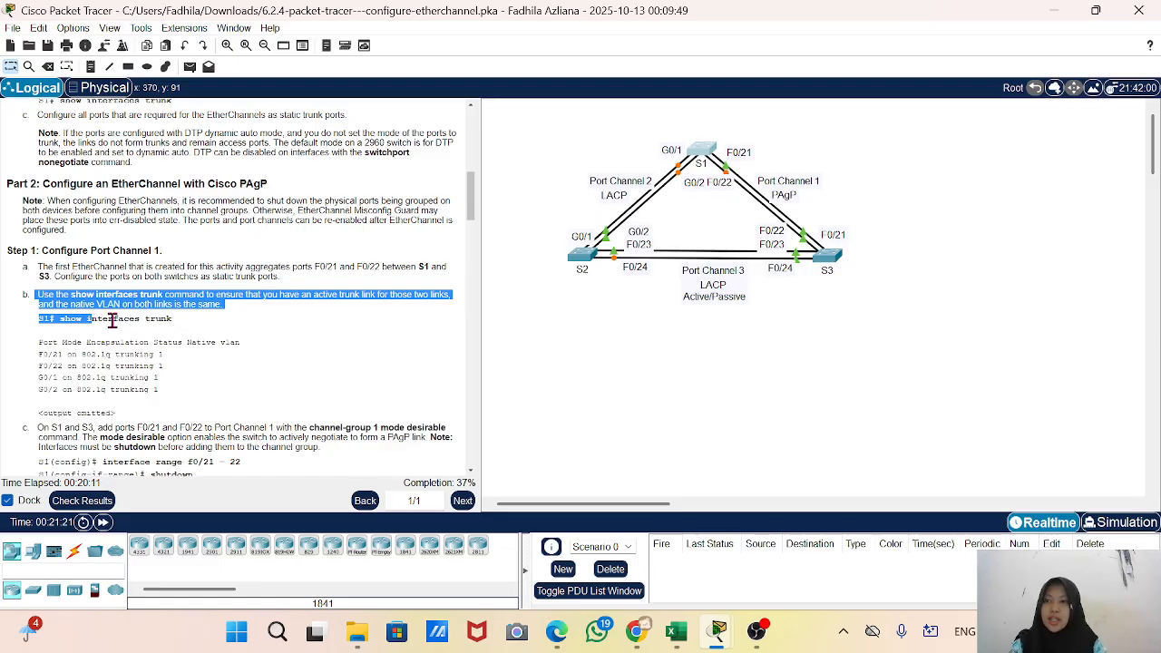
click(122, 326)
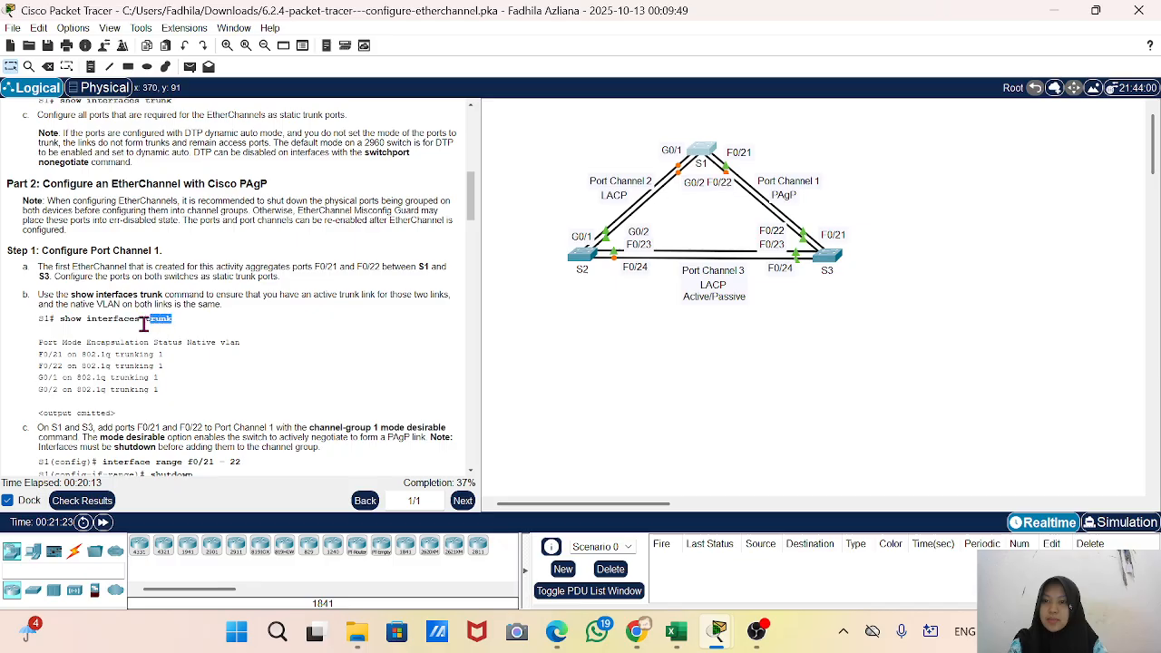
drag(173, 320, 57, 317)
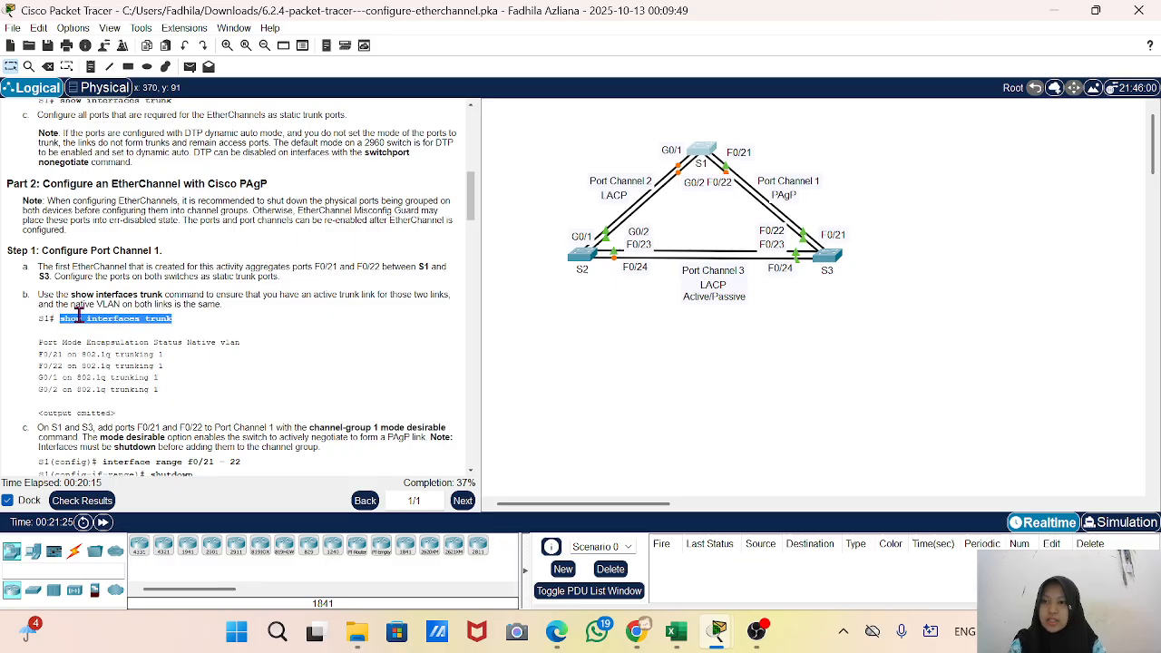
right_click(84, 319)
click(120, 327)
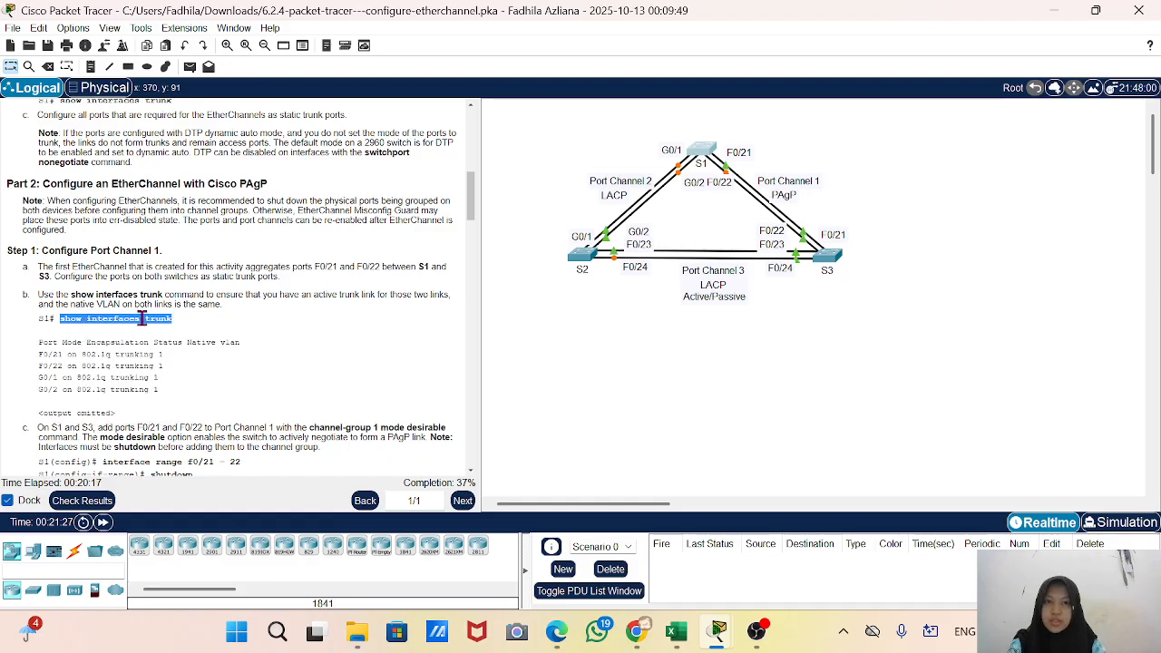
Paste the copied command into S1's command line, prefix it with do, and run do show interfaces trunk through to the end of its output
click(706, 152)
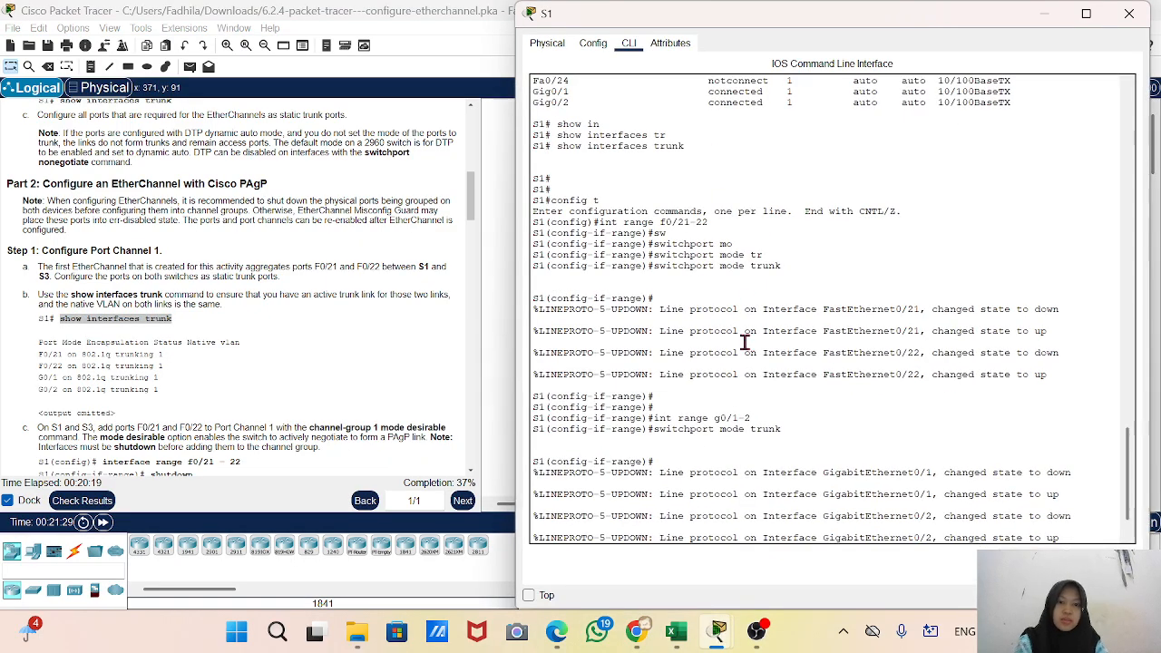
scroll(697, 509, down, 1)
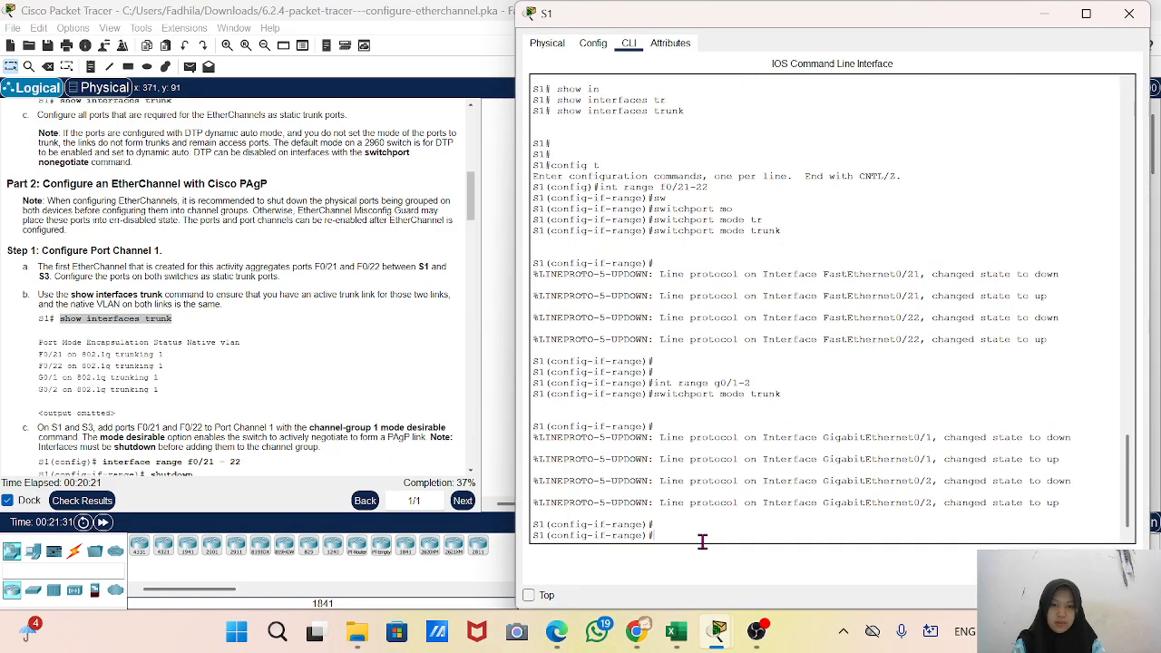
right_click(703, 542)
click(760, 575)
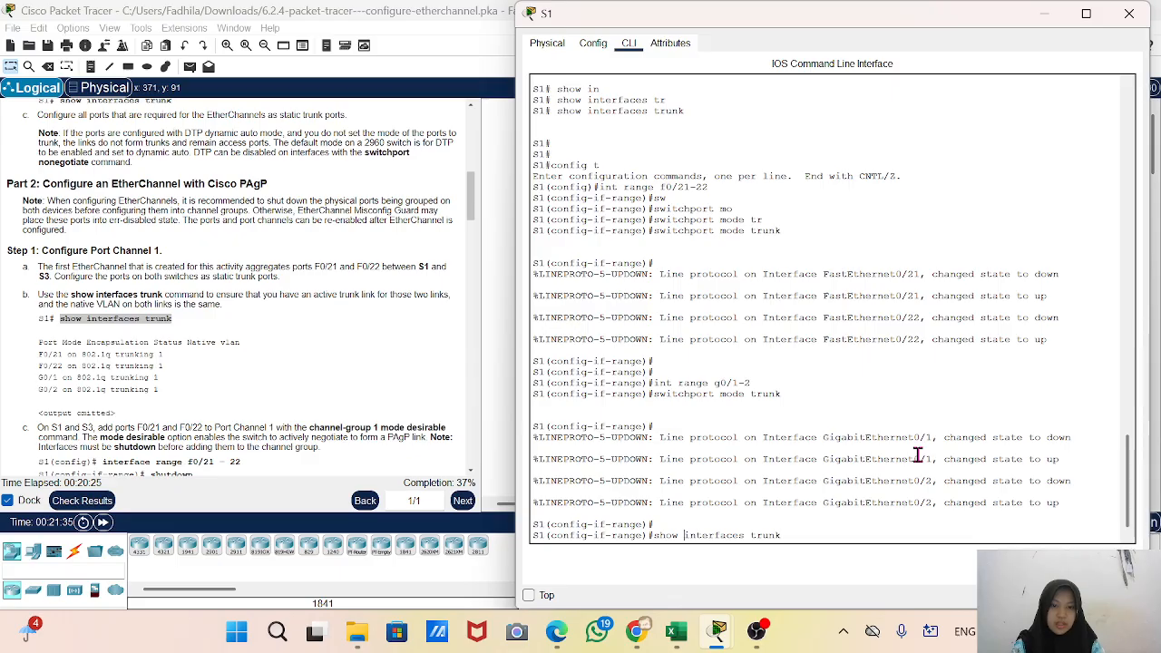
key(Home)
text(do)
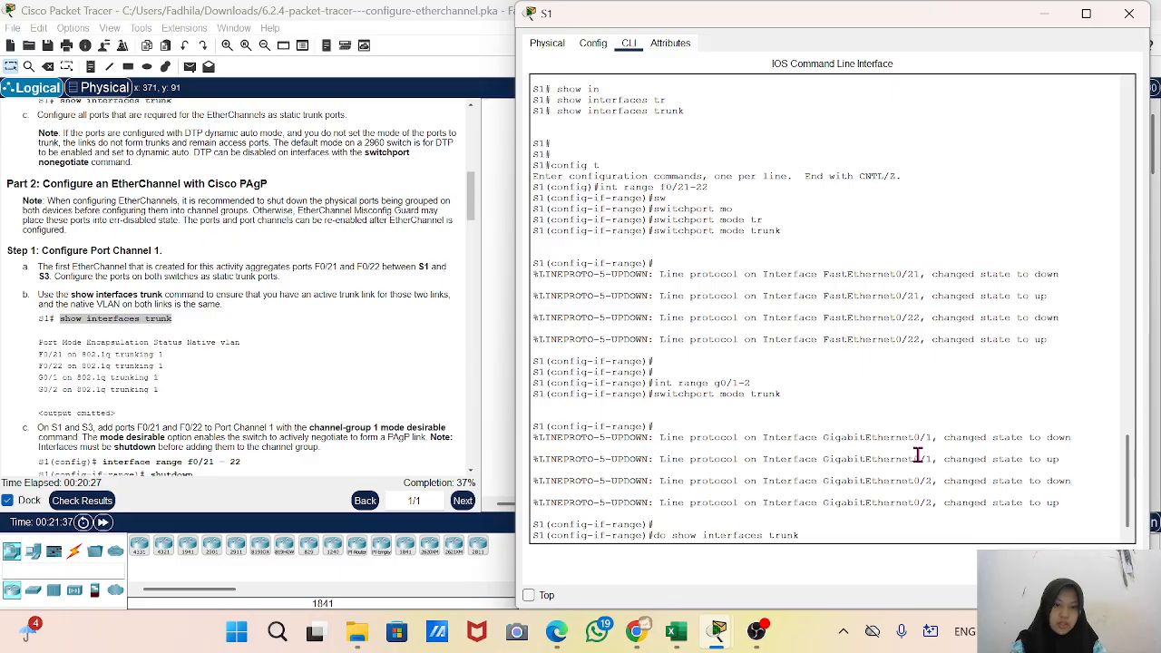
key(Return)
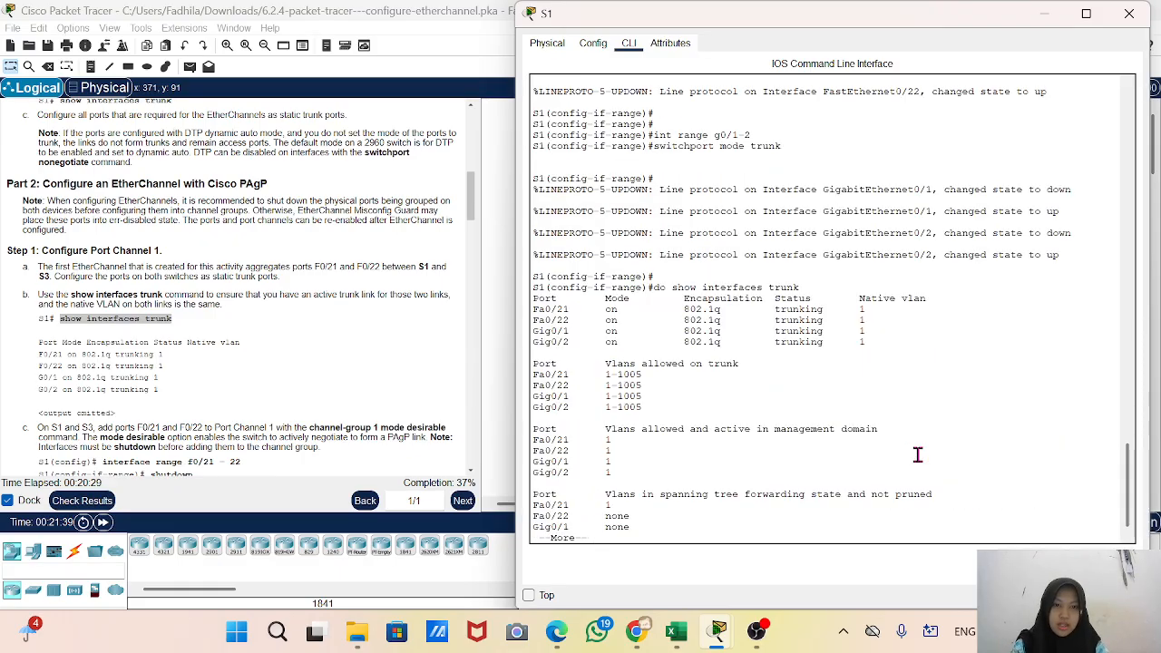
key(space)
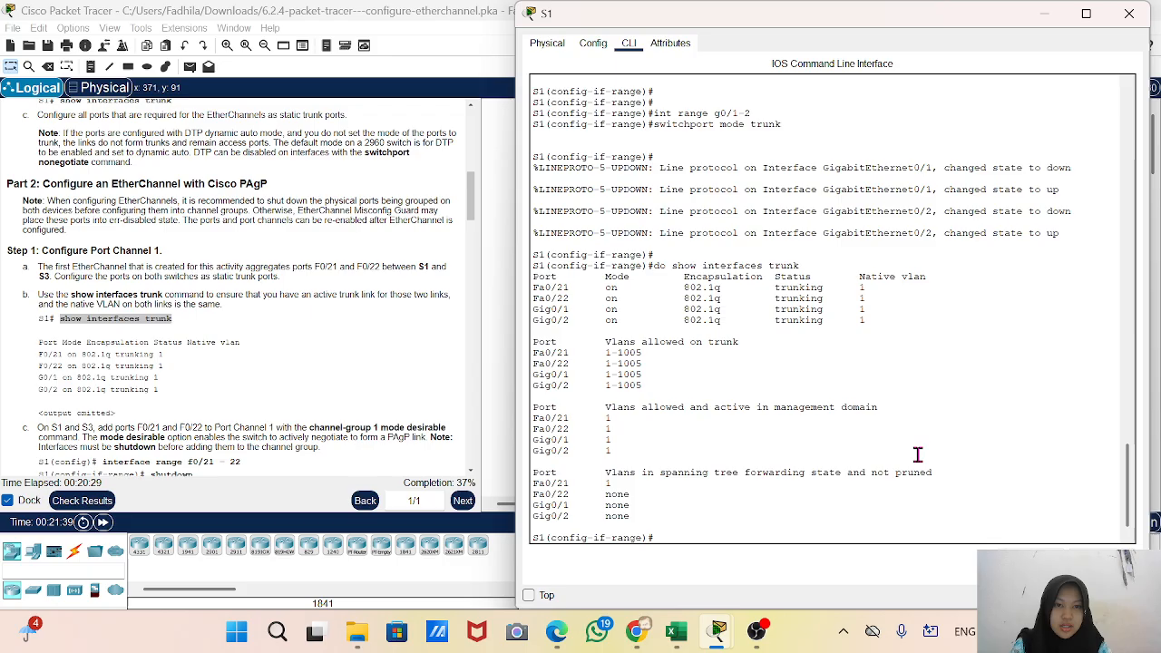
Examine the port, mode, status and native VLAN entries in S1's trunk output, then put S1's window away
drag(848, 321, 530, 289)
click(551, 288)
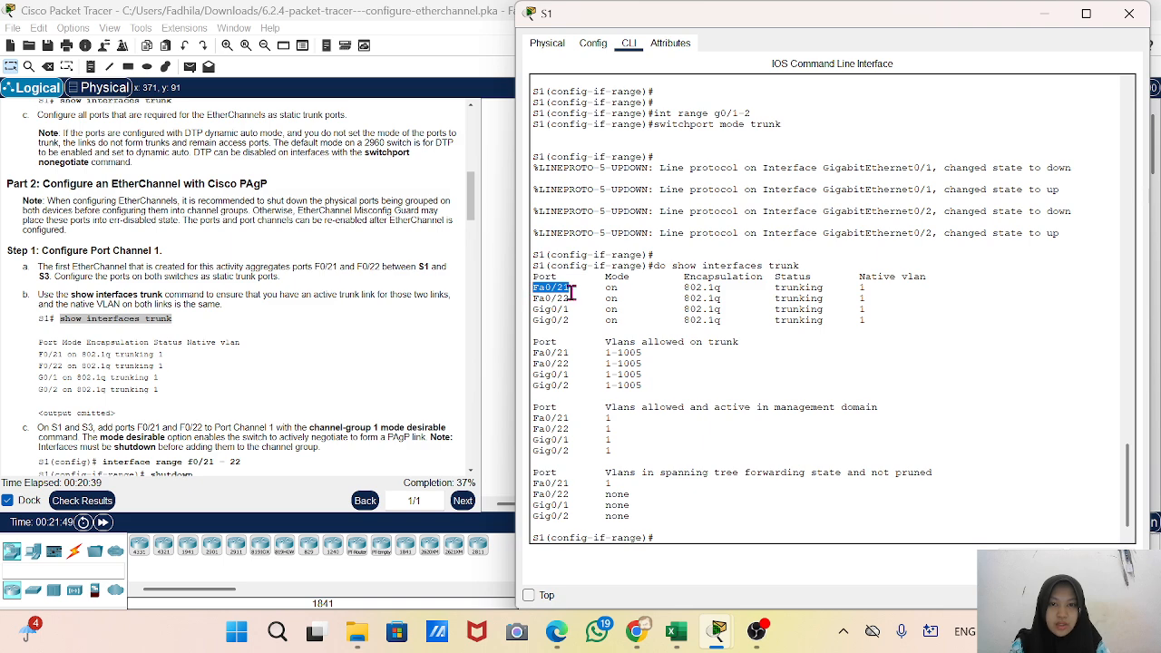
drag(575, 311, 536, 272)
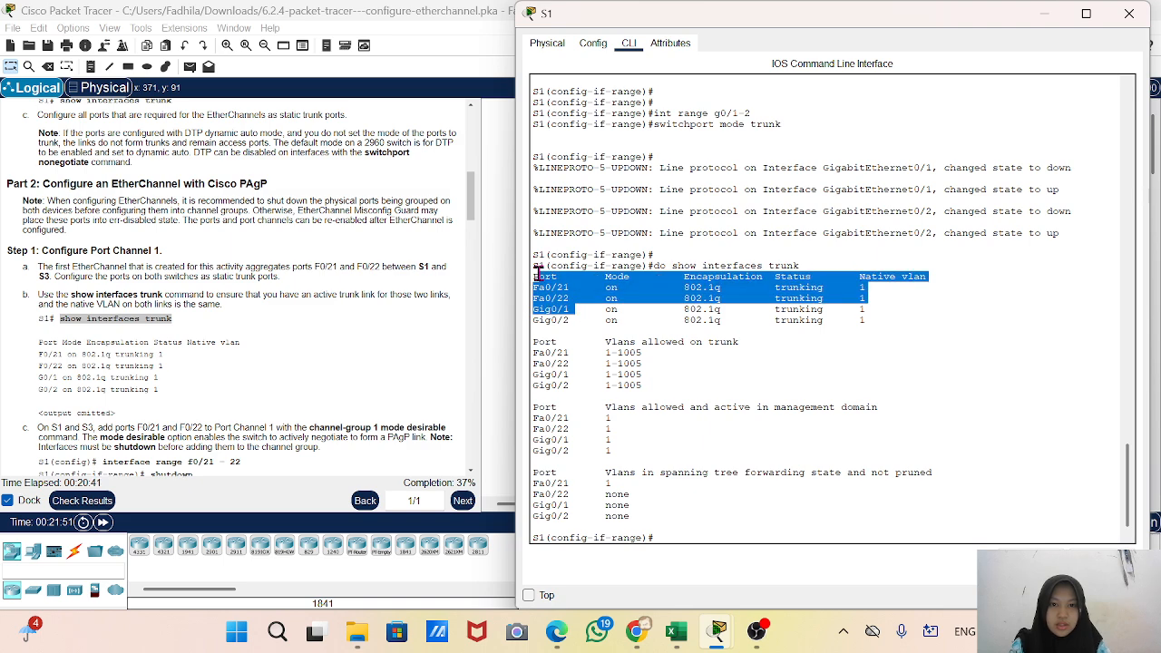
click(676, 193)
click(1050, 24)
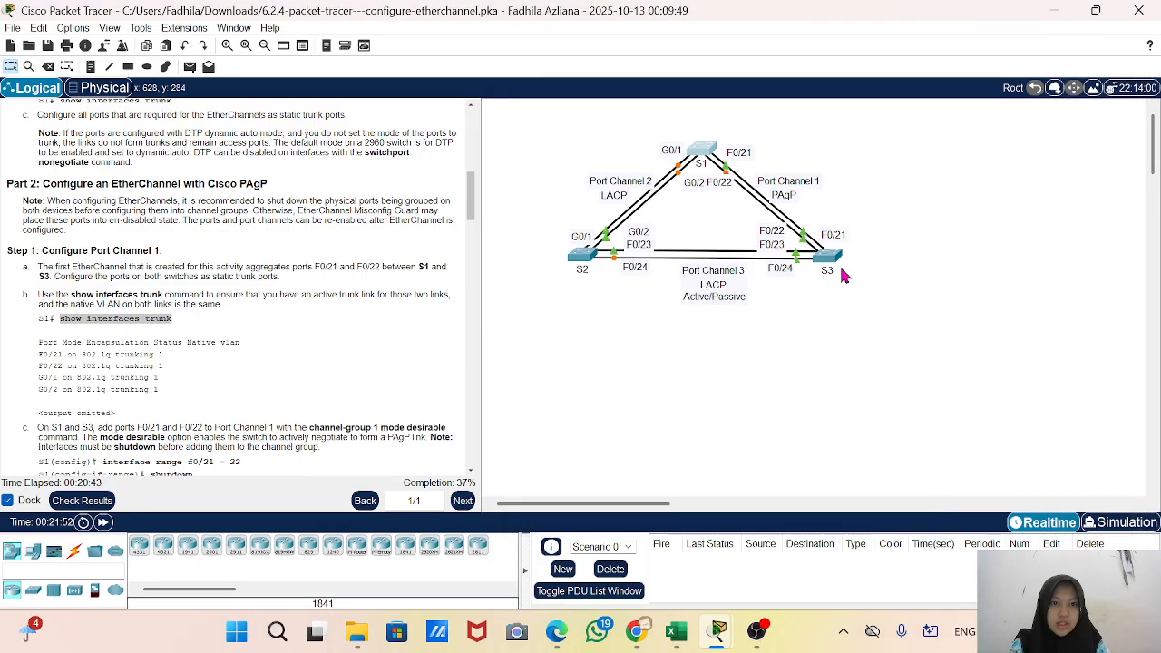
Run do show interfaces trunk on S3, examine its listed trunk ports, and put the S3 window away
click(830, 257)
key(Return)
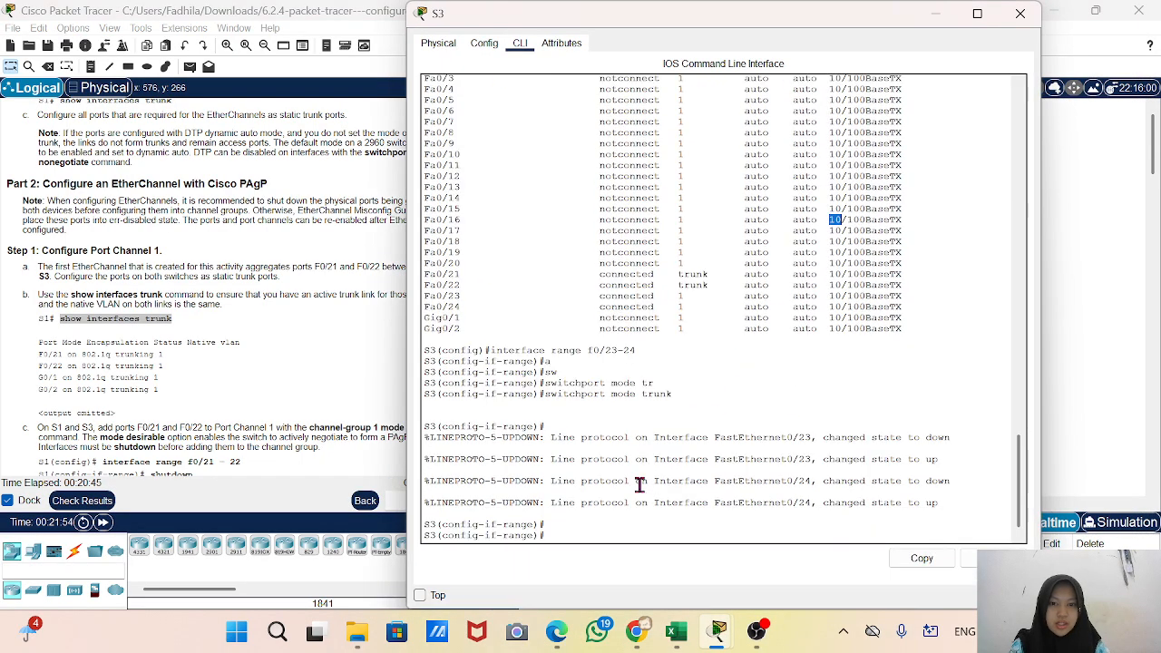
click(570, 532)
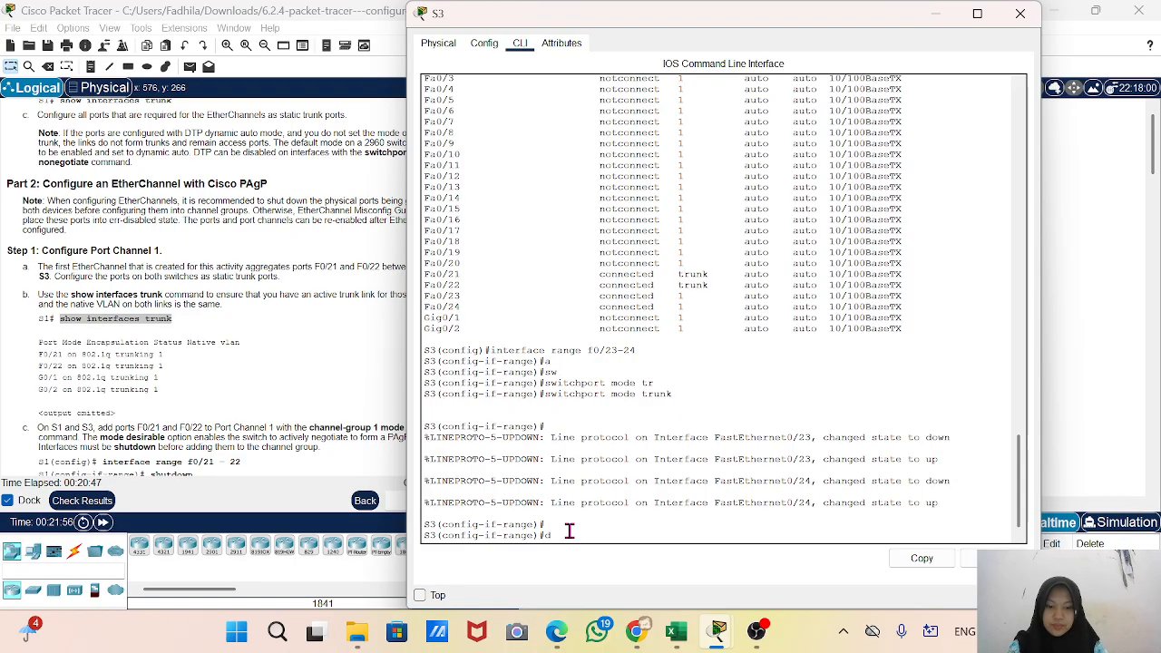
text(do)
right_click(569, 532)
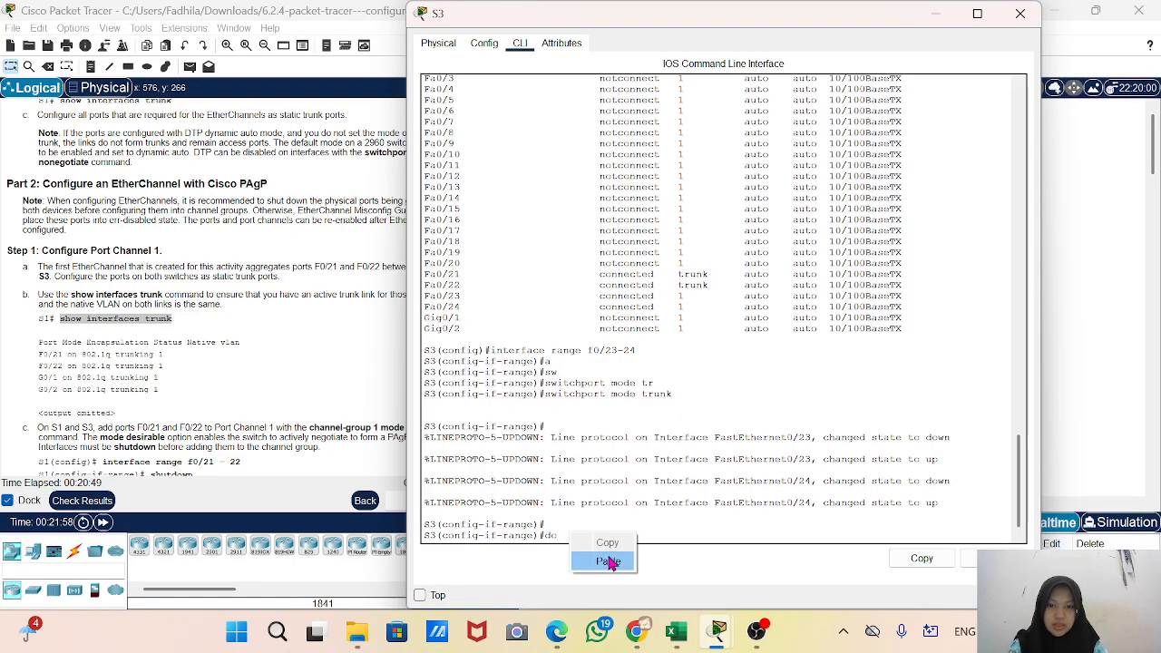
click(610, 559)
key(Return)
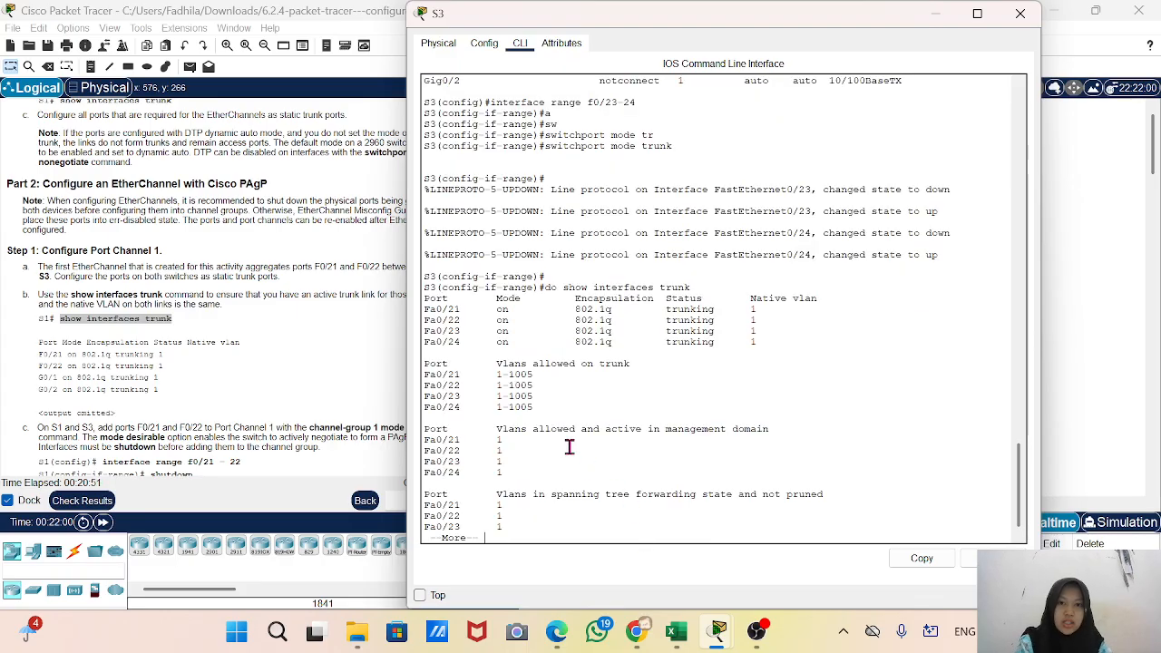
drag(461, 344, 424, 311)
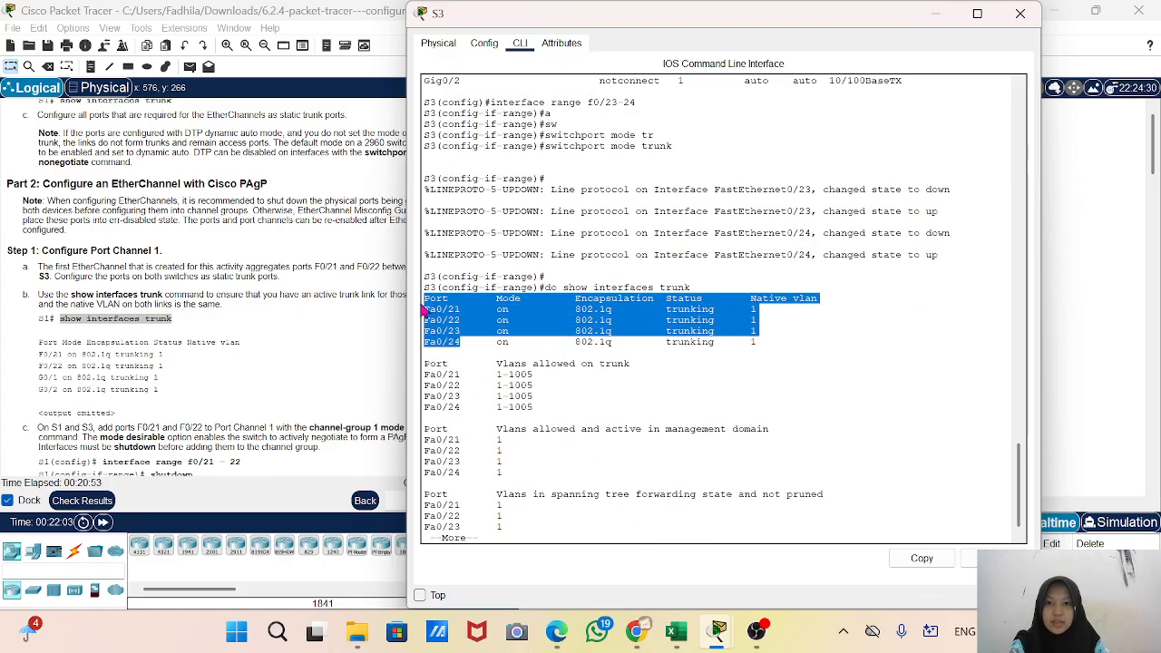
click(941, 15)
Compare the expected trunk output in Step 1b and read Steps 1c and 1d on the channel-group and port-channel commands
scroll(66, 345, down, 3)
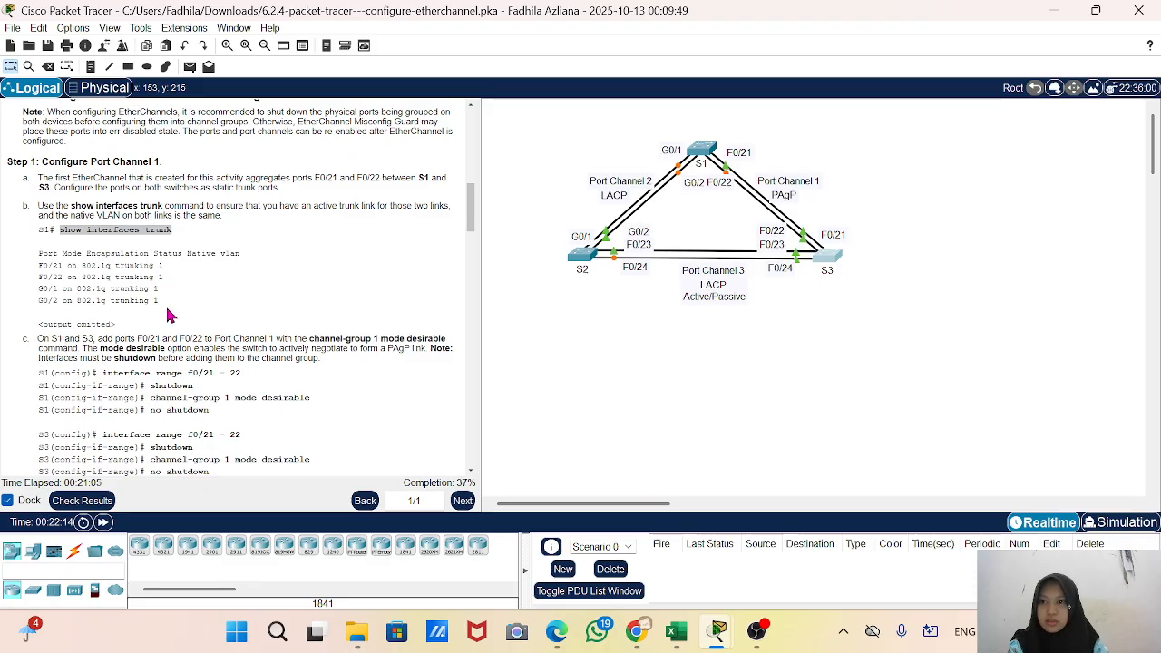
drag(174, 314, 58, 263)
click(58, 263)
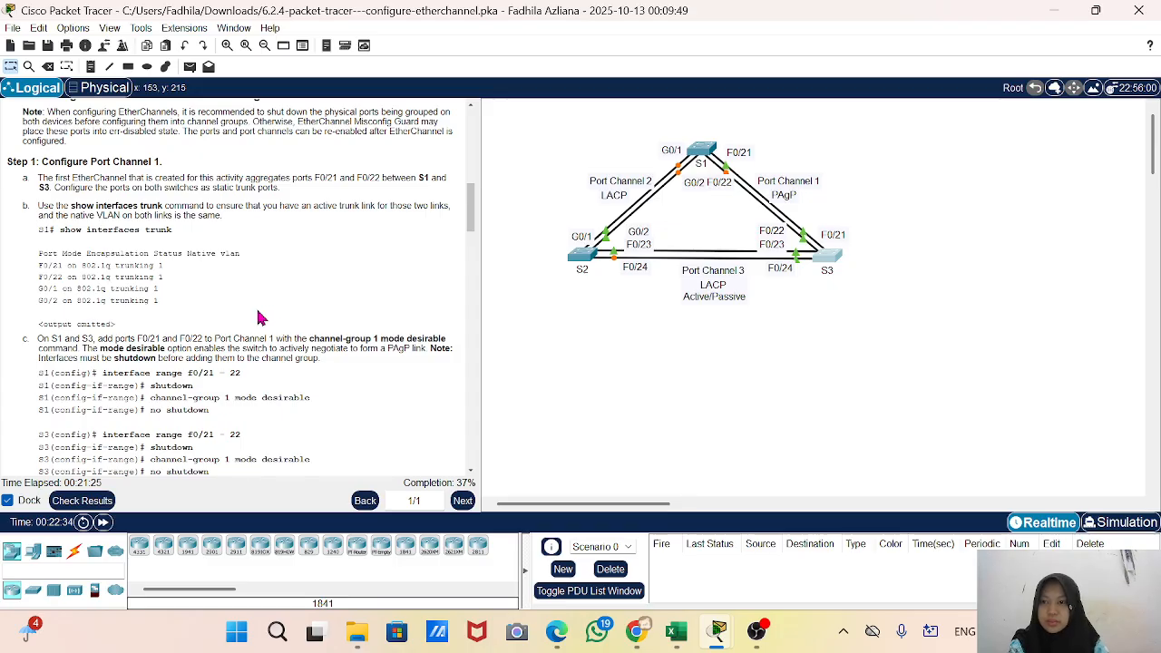
scroll(152, 348, down, 2)
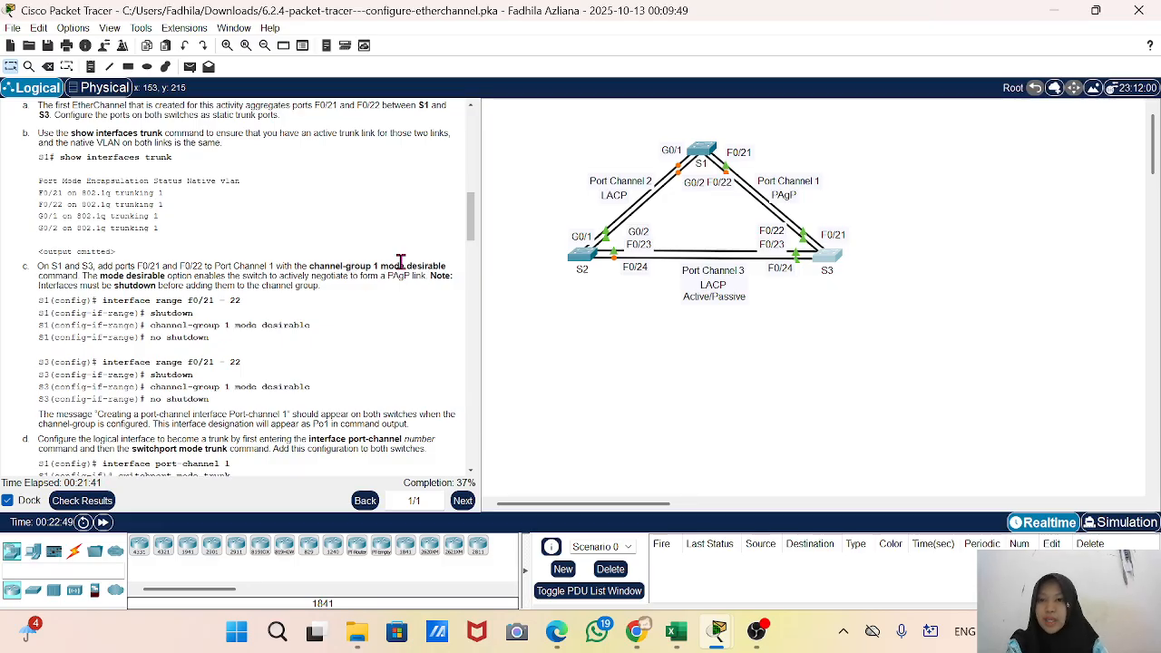
scroll(154, 264, down, 1)
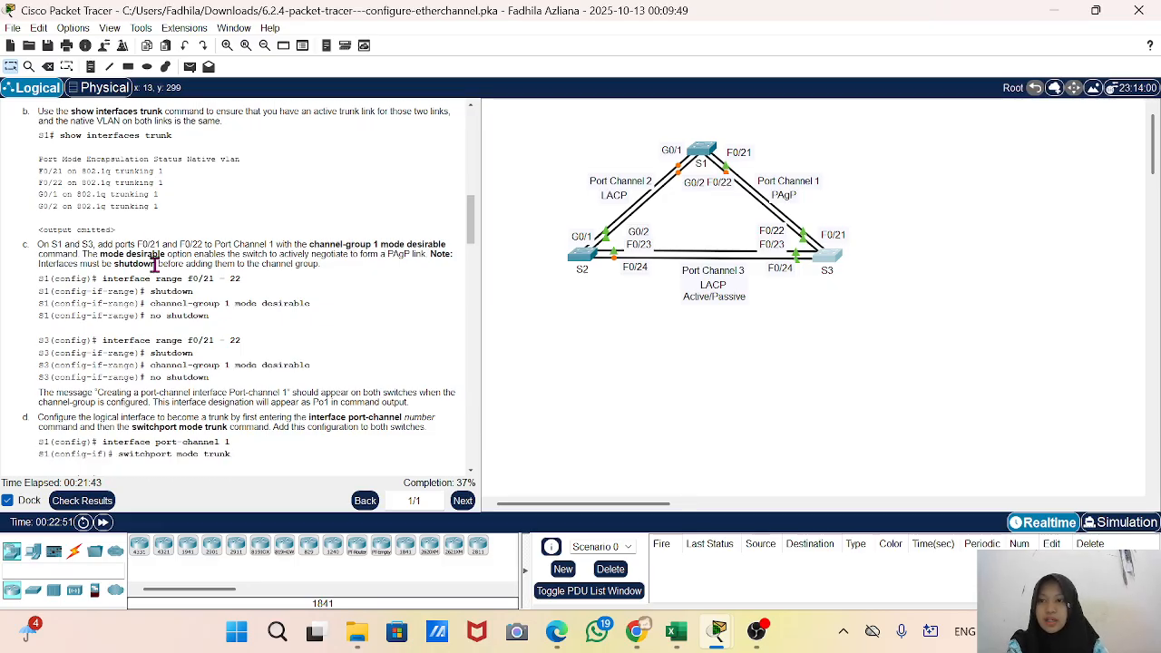
scroll(156, 273, down, 3)
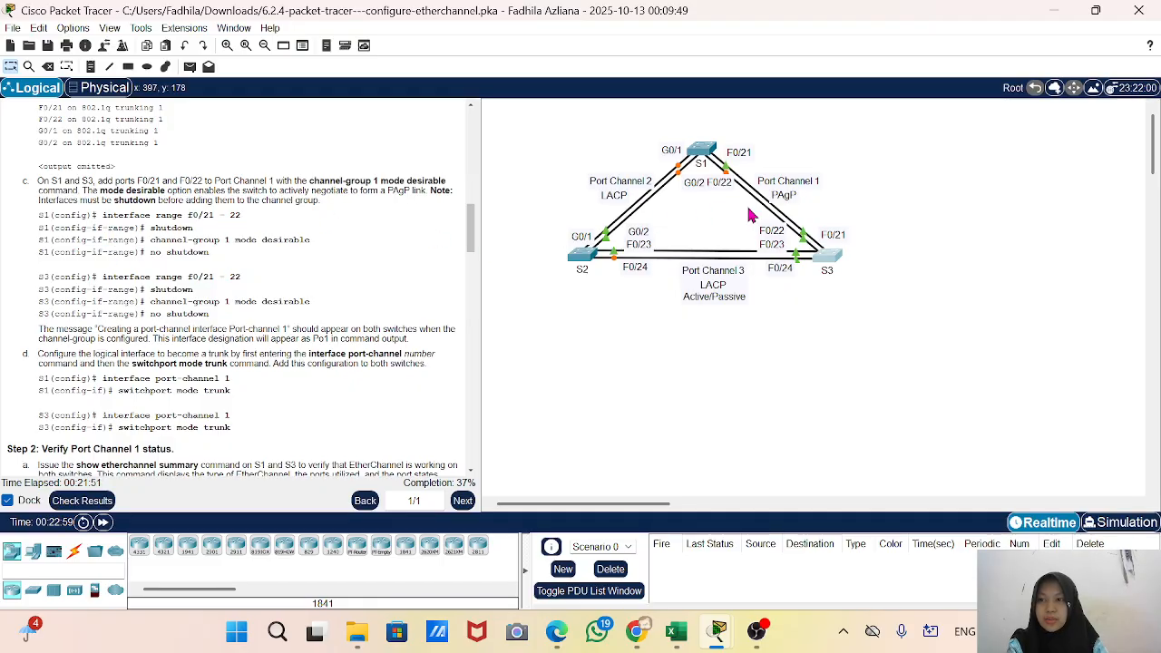
Reopen S1's command line, recall the int range f0/21-22 command from its history, and run it
click(711, 152)
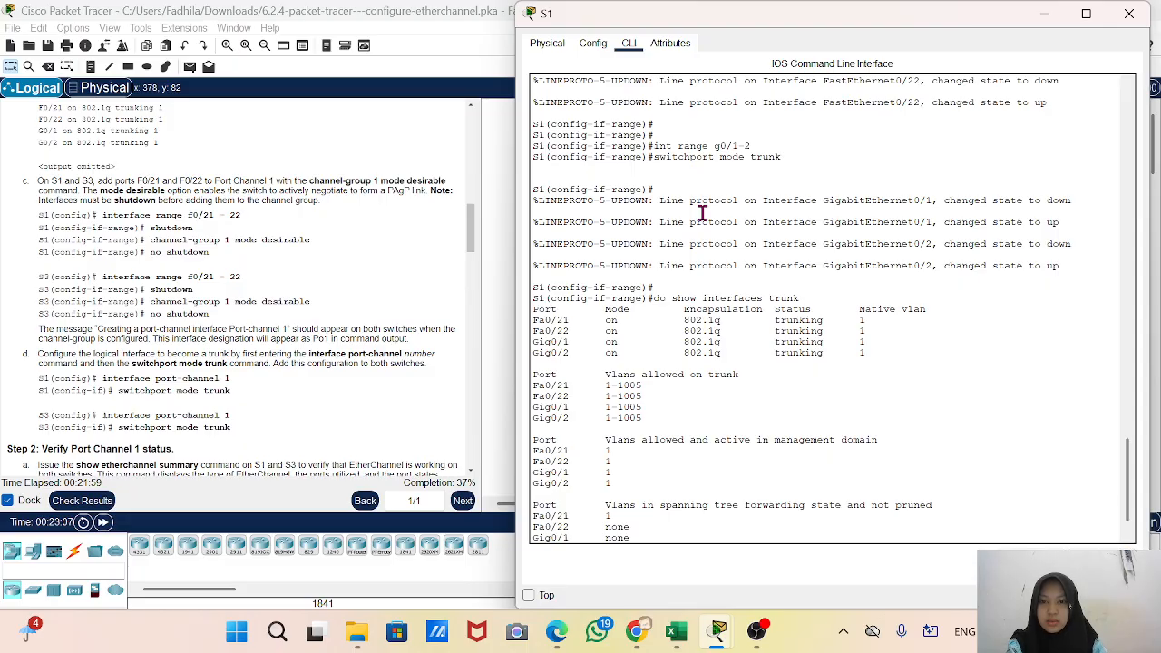
scroll(684, 534, down, 1)
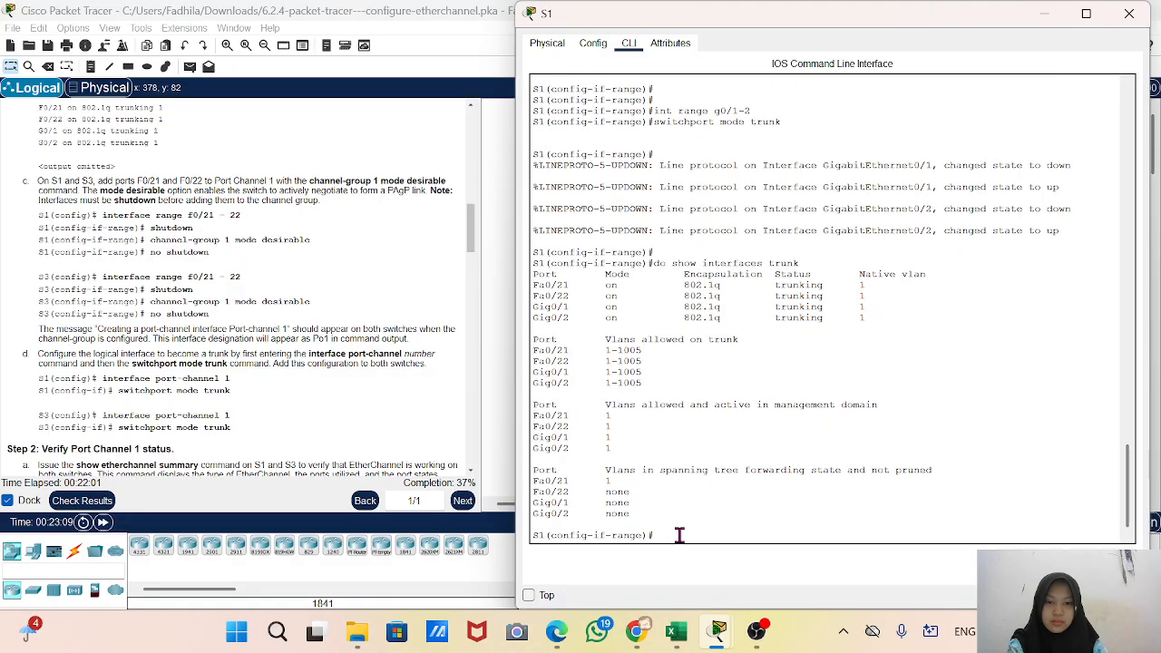
key(Up)
key(Up)
key(Up)
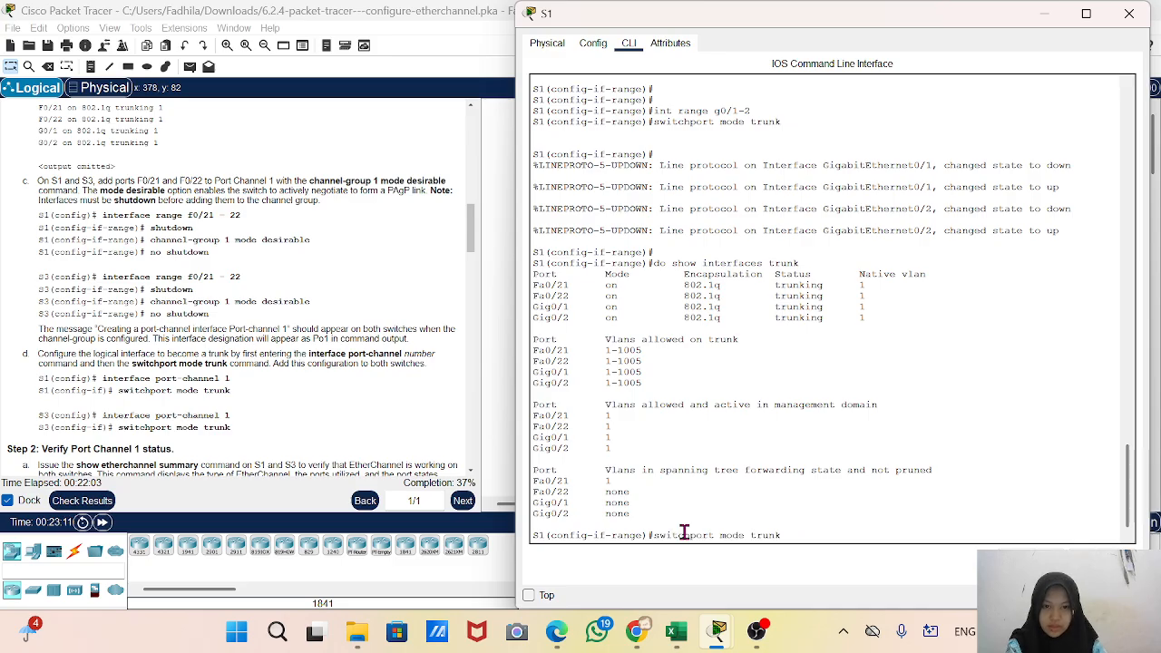
key(Up)
key(Up)
key(Up)
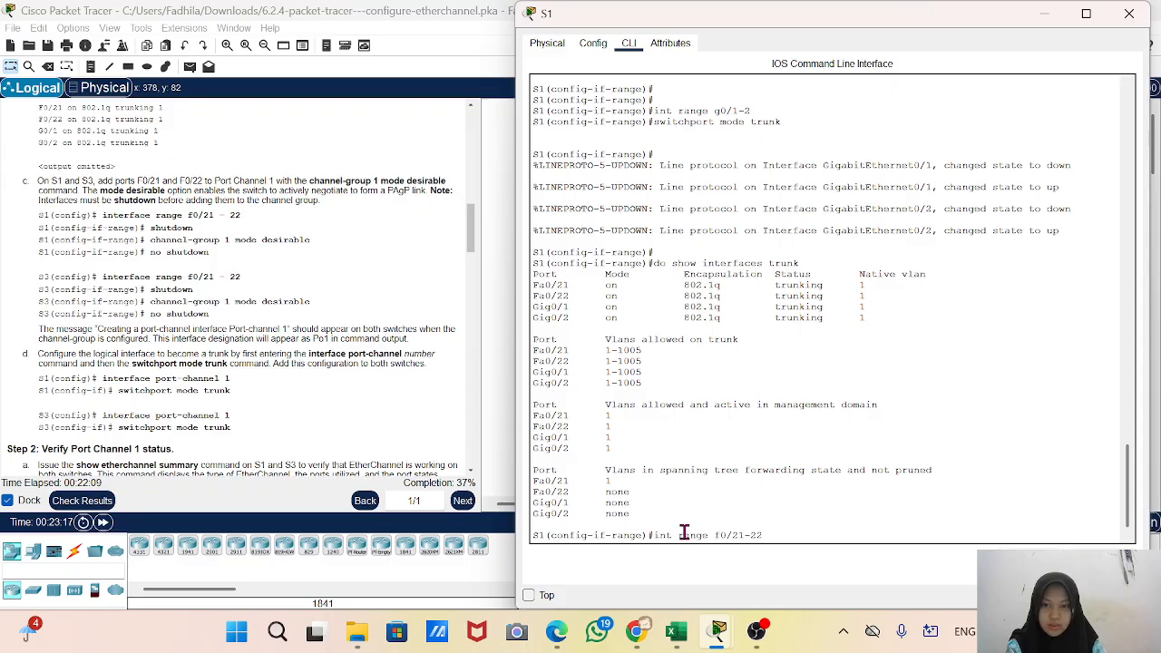
key(Return)
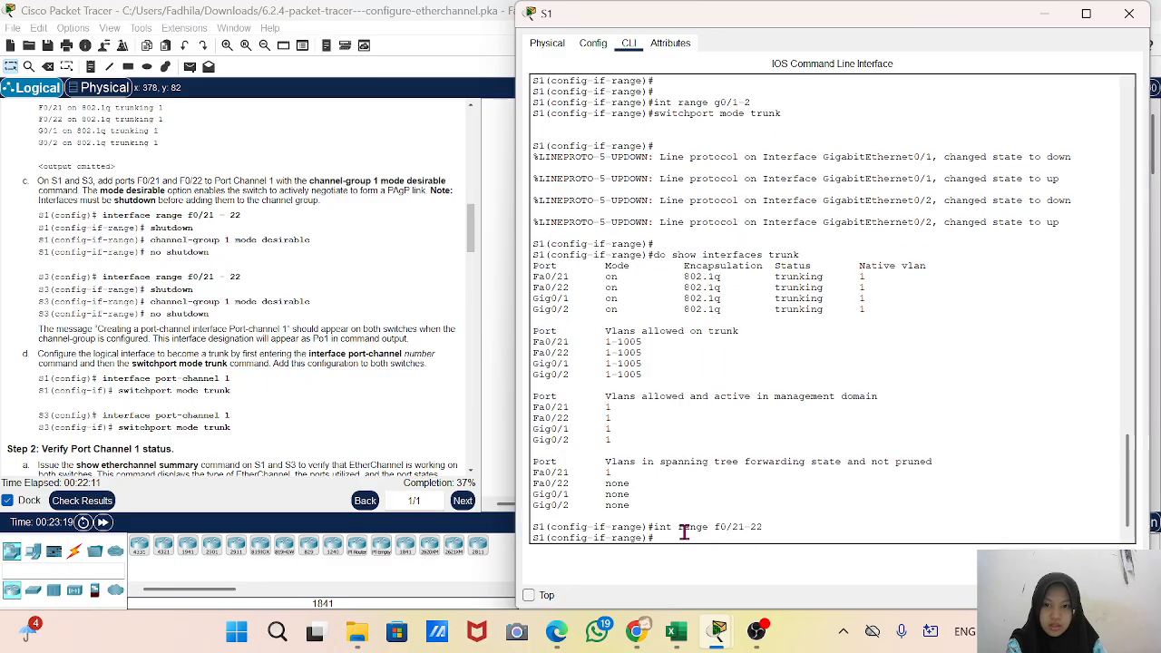
Shut down S1's ports F0/21 and F0/22 with the shutdown command
text(shu)
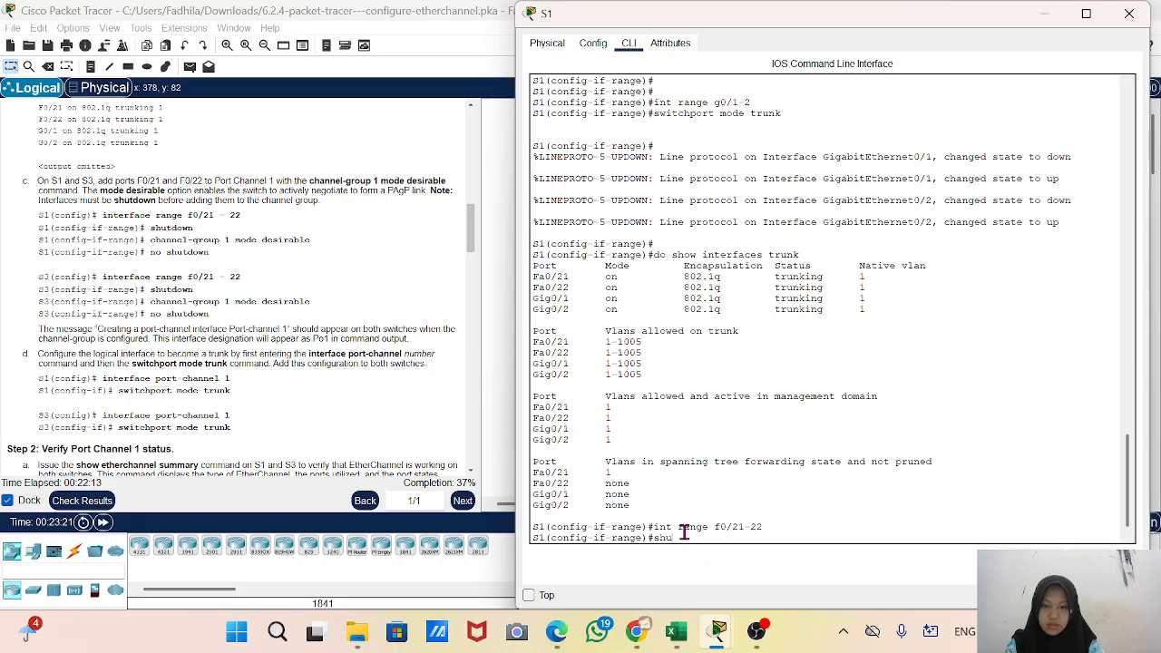
text(t)
key(Tab)
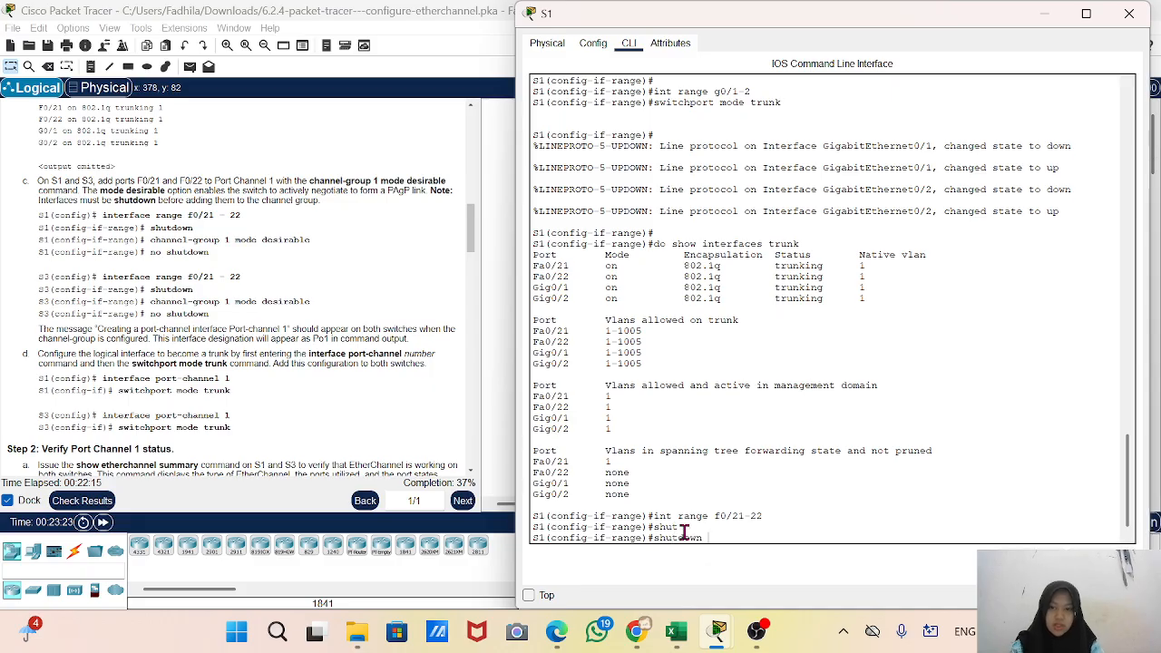
key(Return)
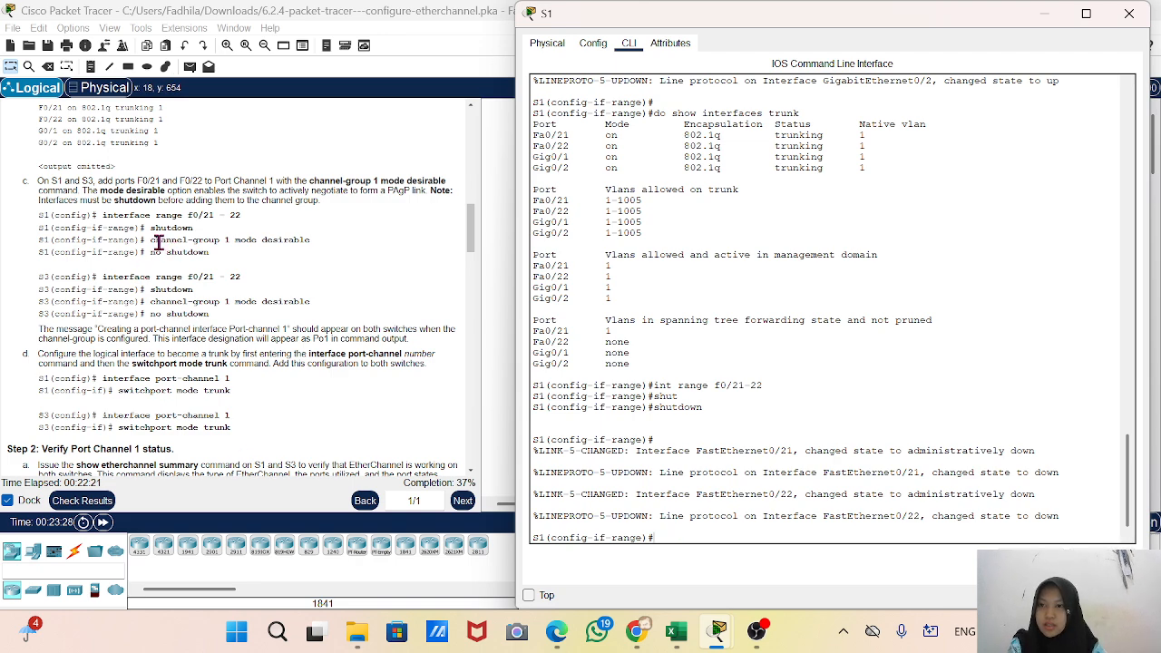
Copy the channel-group 1 mode desirable command from Step 1c and run it on S1 for ports F0/21 and F0/22
drag(151, 242, 319, 243)
right_click(271, 243)
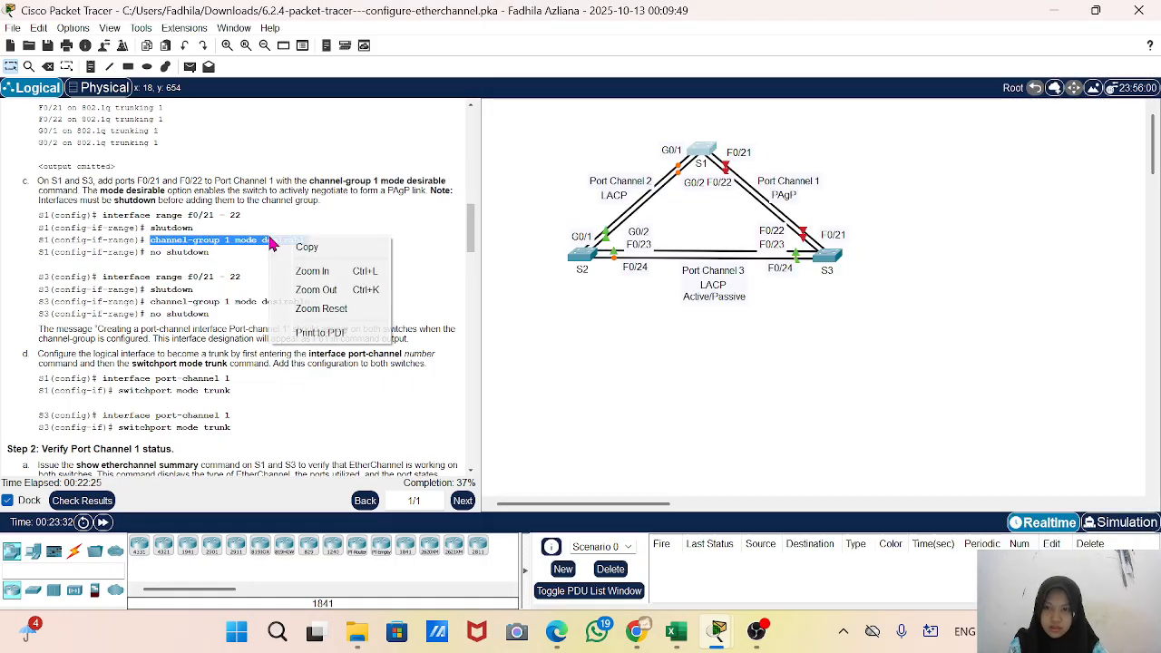
click(306, 248)
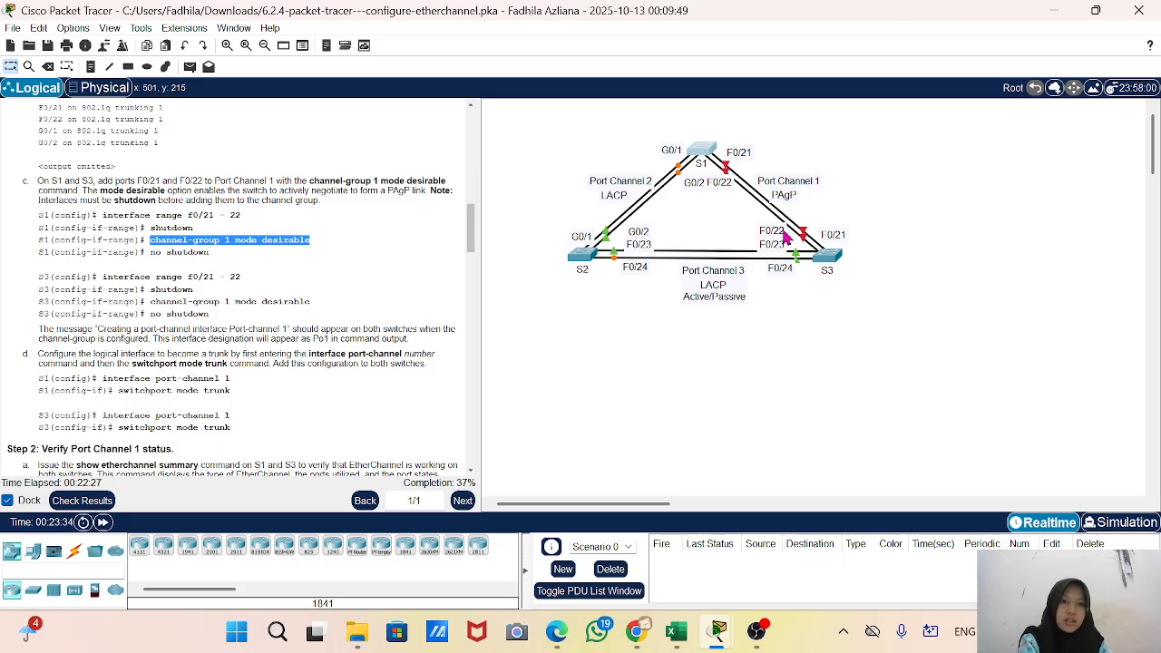
click(702, 151)
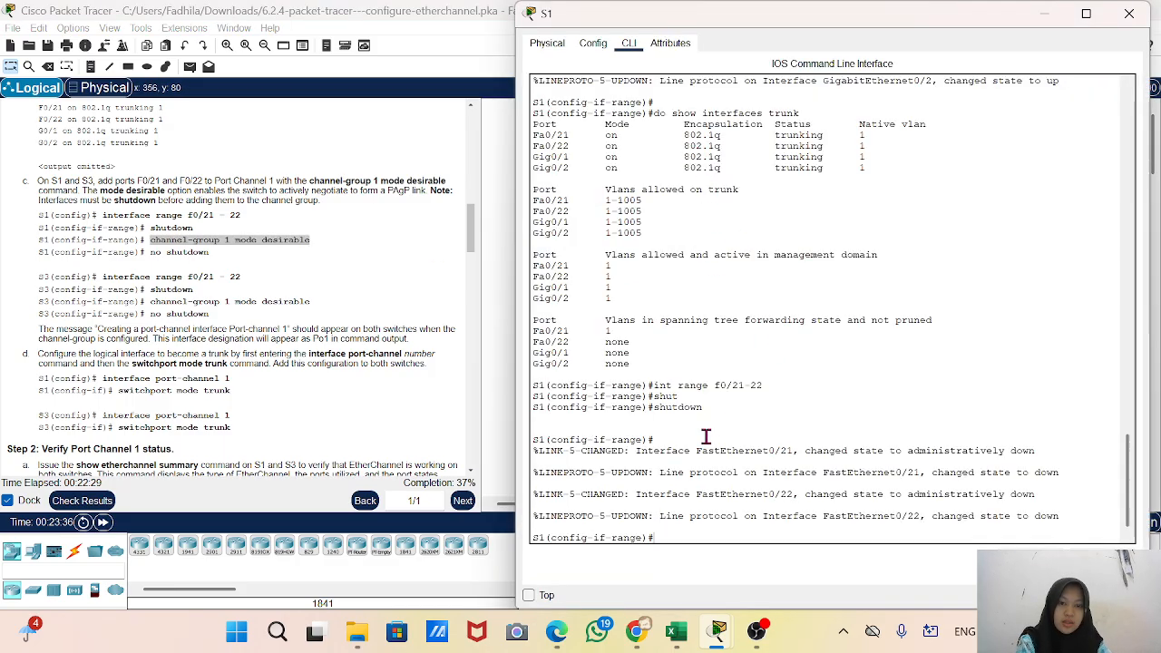
right_click(691, 470)
click(730, 504)
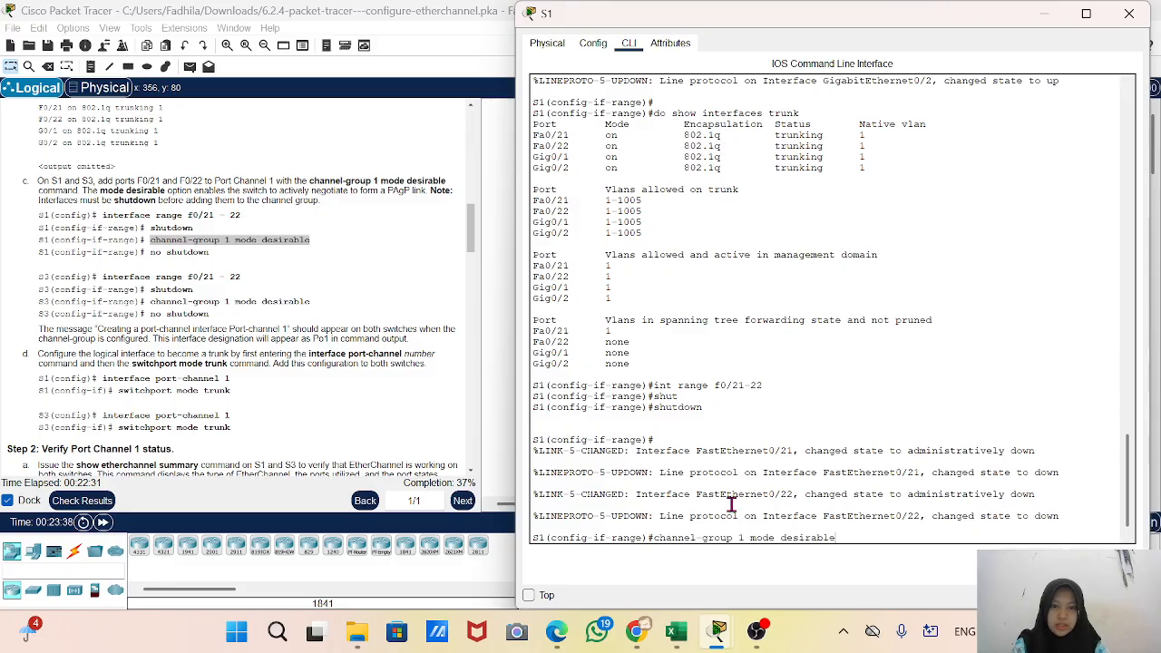
key(Return)
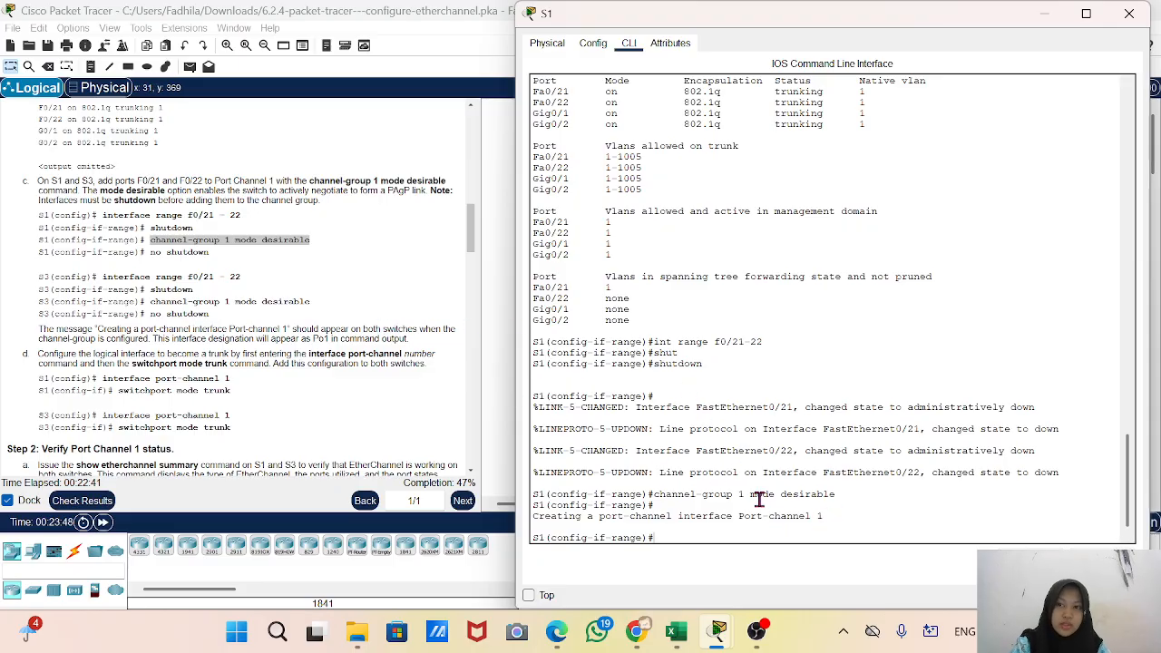
Bring S1's ports F0/21 and F0/22 back up with the no shutdown command and put the S1 window away
text(n)
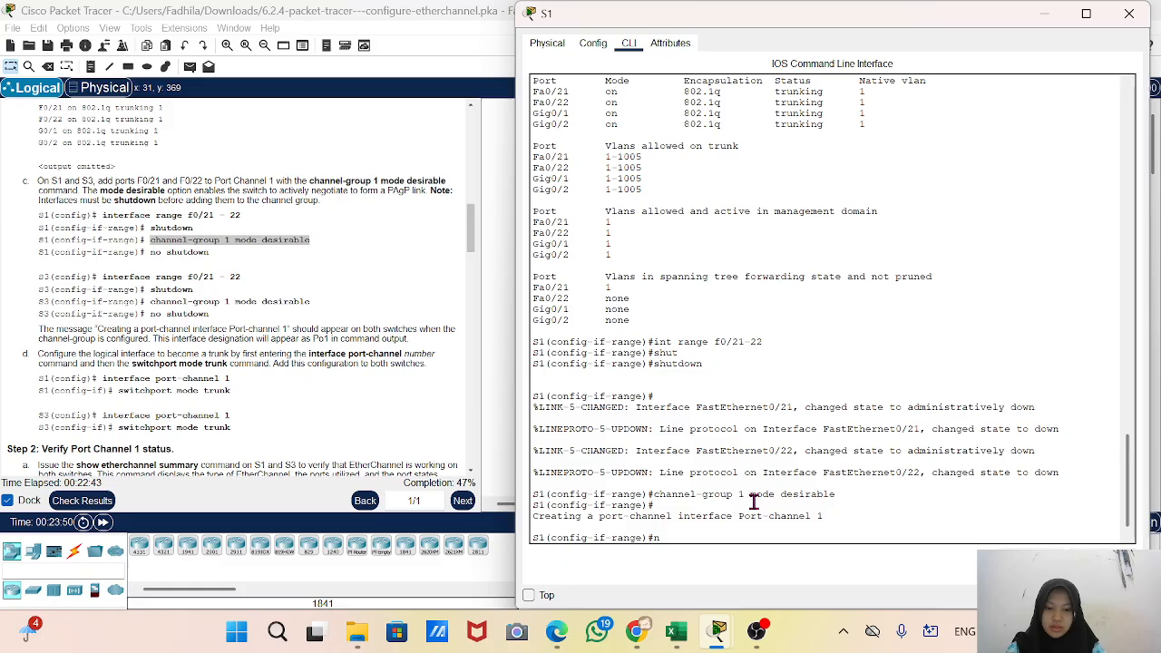
text(o sh)
key(Tab)
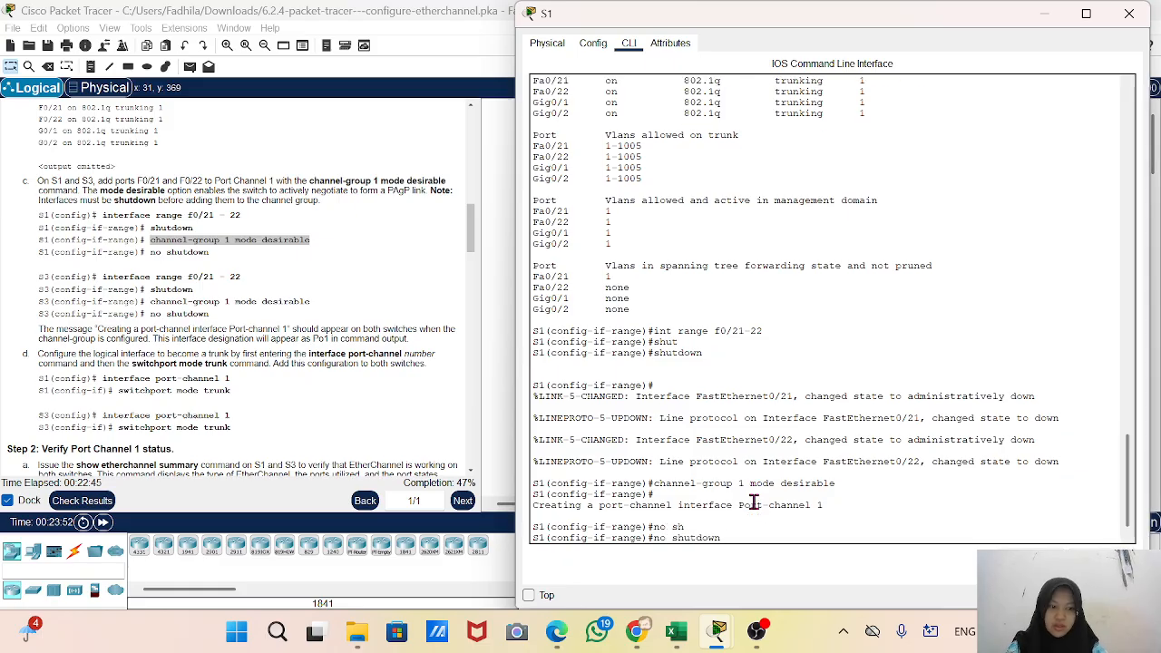
key(Return)
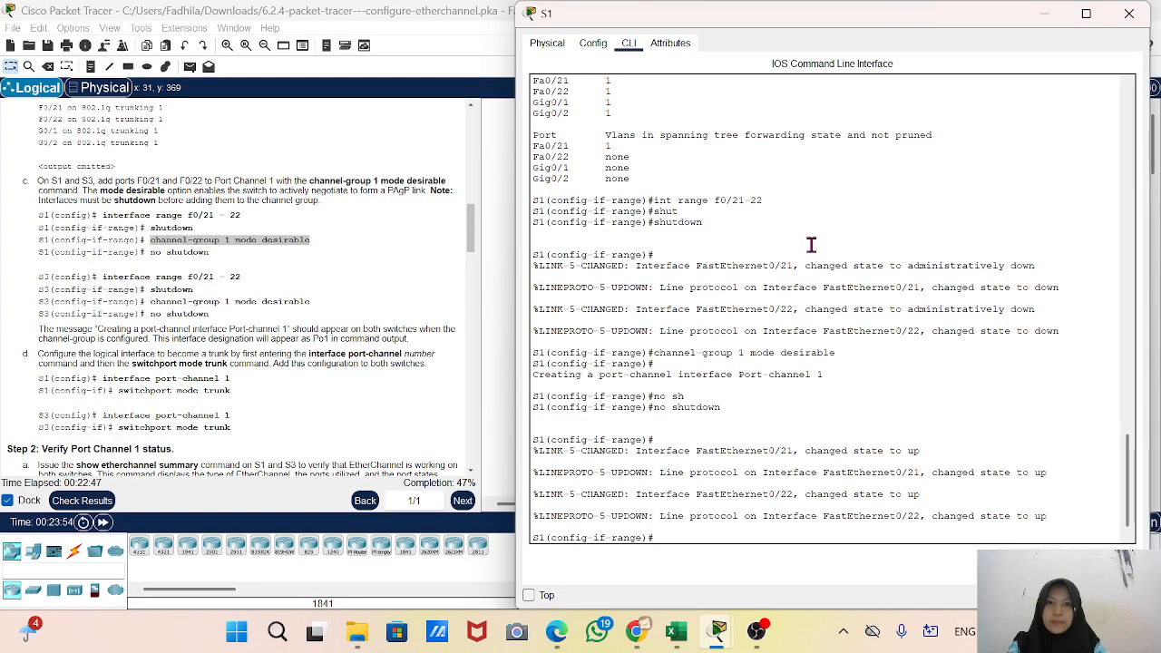
click(1041, 17)
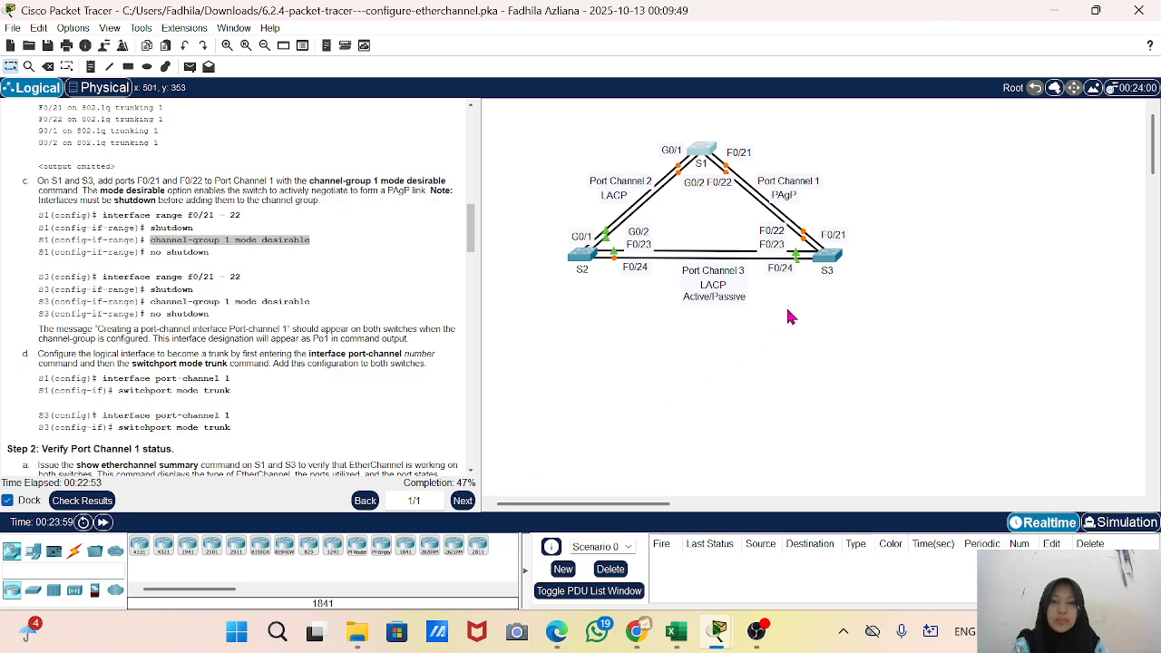
Open S3's command line, get back to its prompt, then recall the interface range f0/21-22 command from its history and run it
click(830, 266)
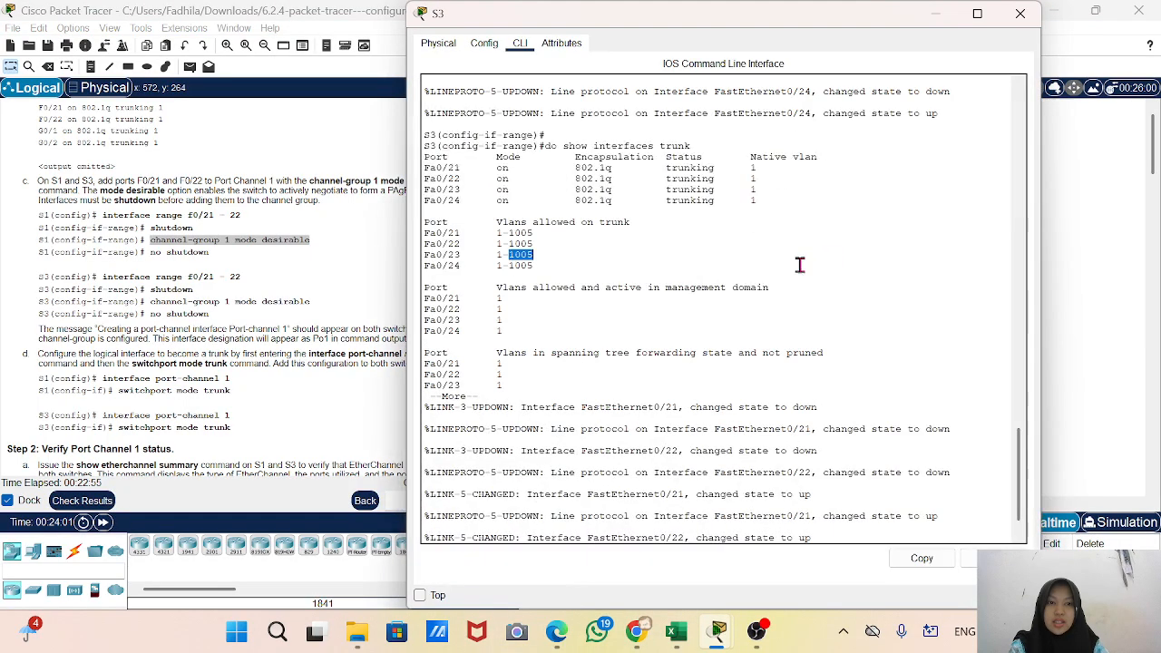
click(506, 536)
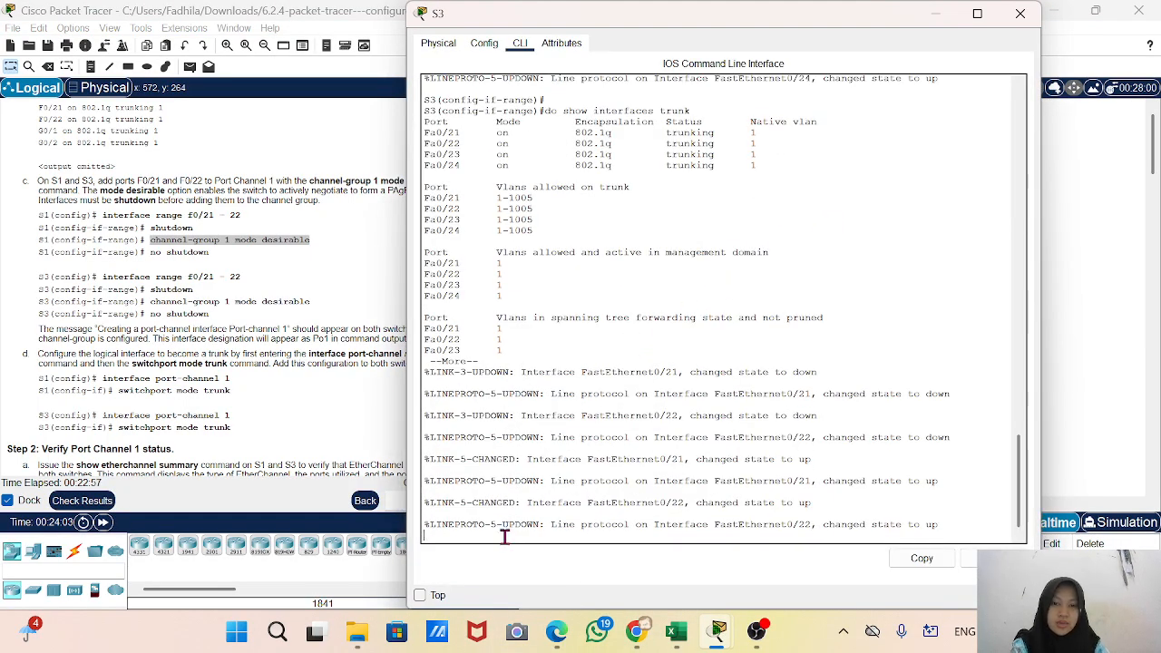
key(Return)
key(Return)
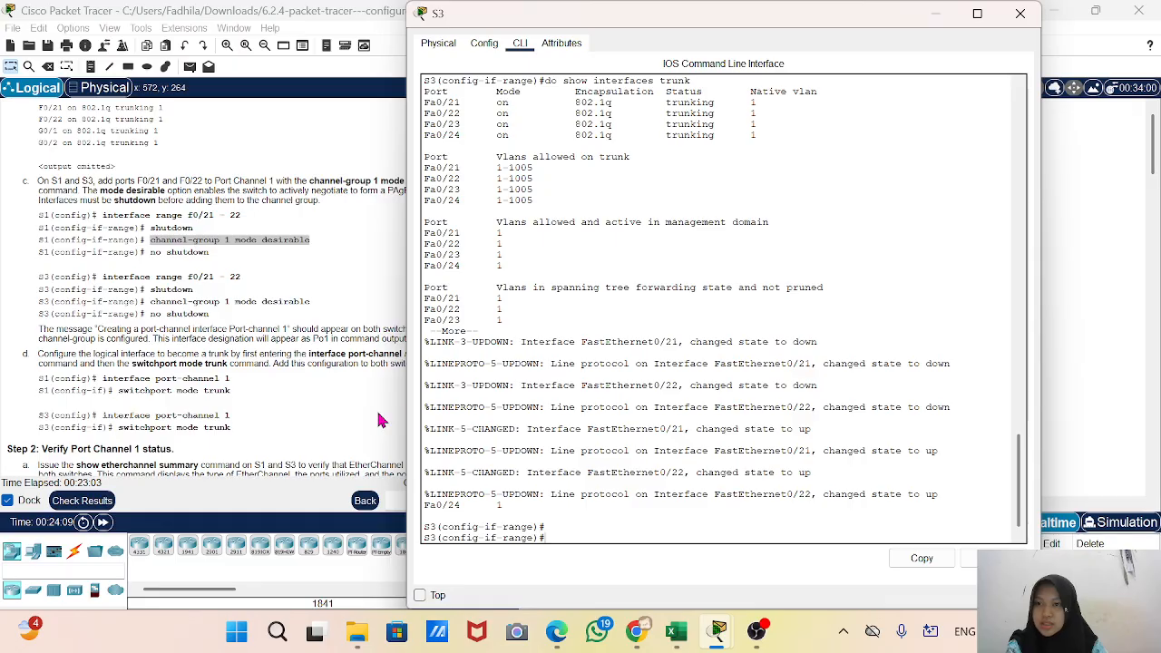
key(Up)
key(Up)
key(Up)
key(Up)
key(Up)
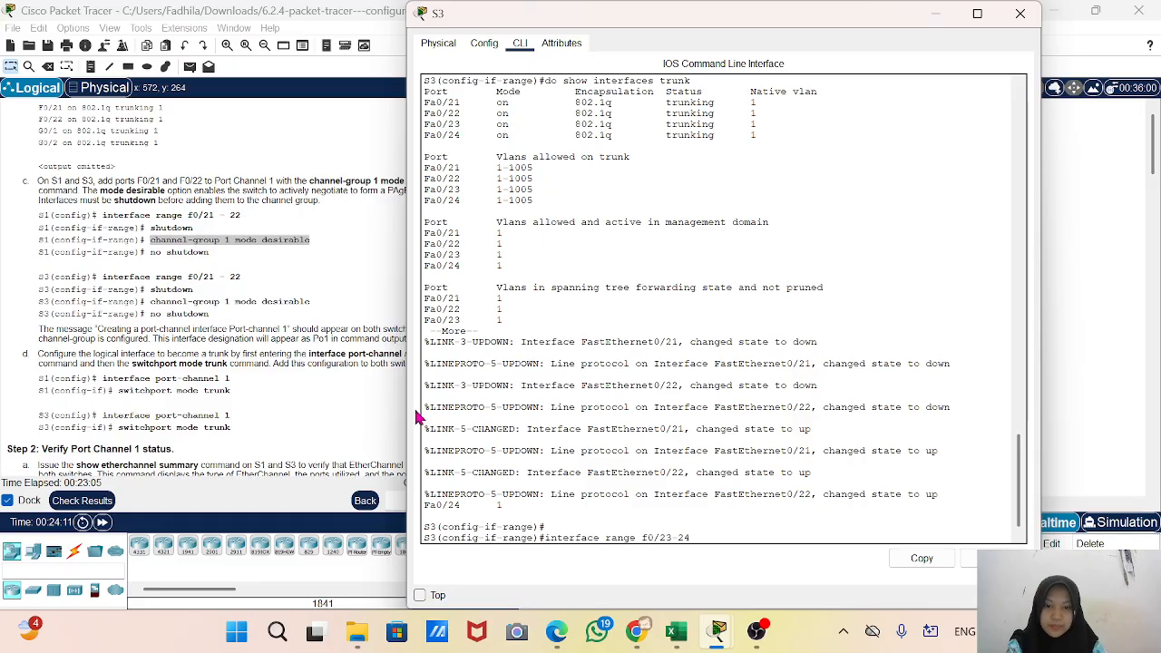
key(Up)
key(Up)
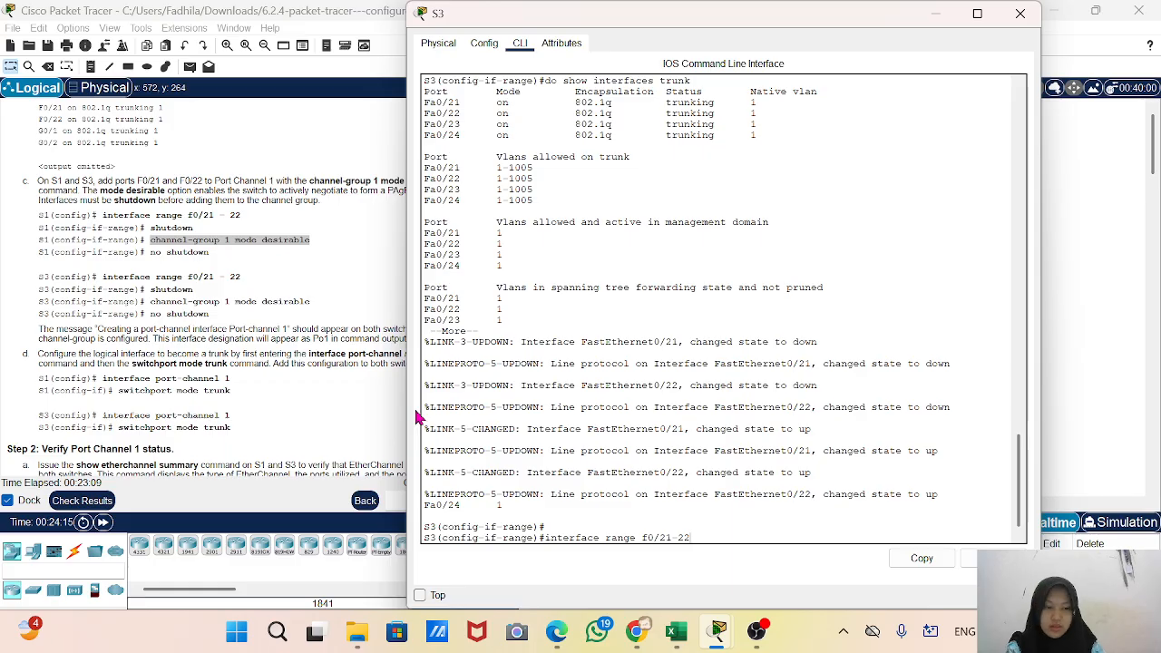
key(Return)
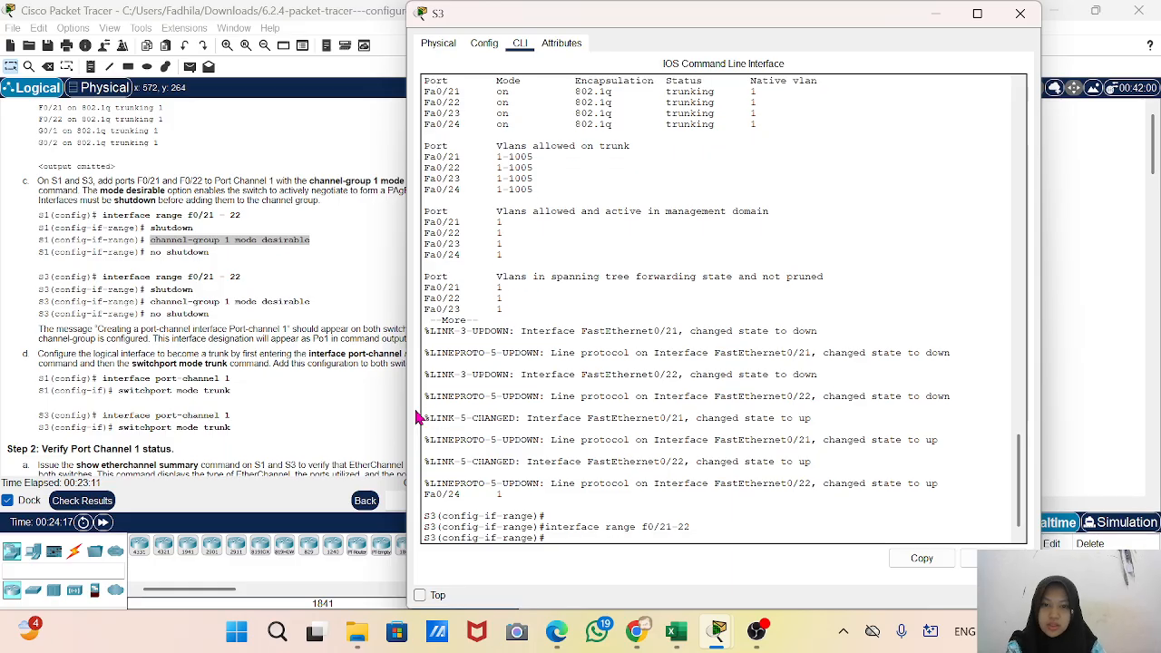
Shut down S3's ports F0/21 and F0/22 with the shutdown command
text(sh)
key(Tab)
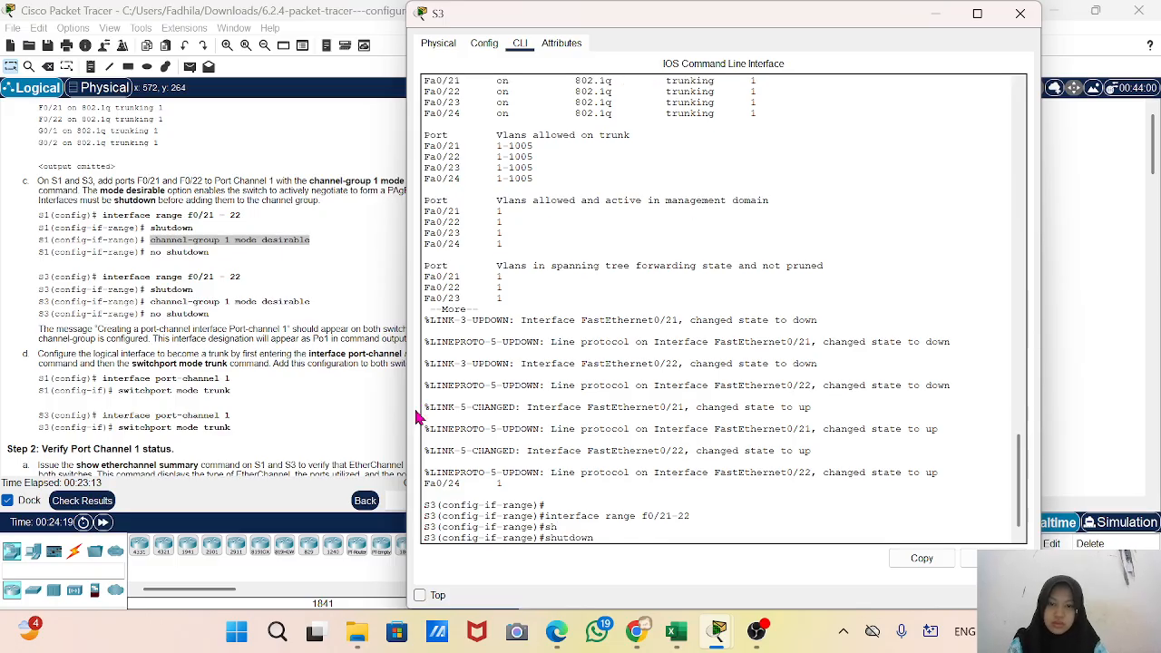
key(Return)
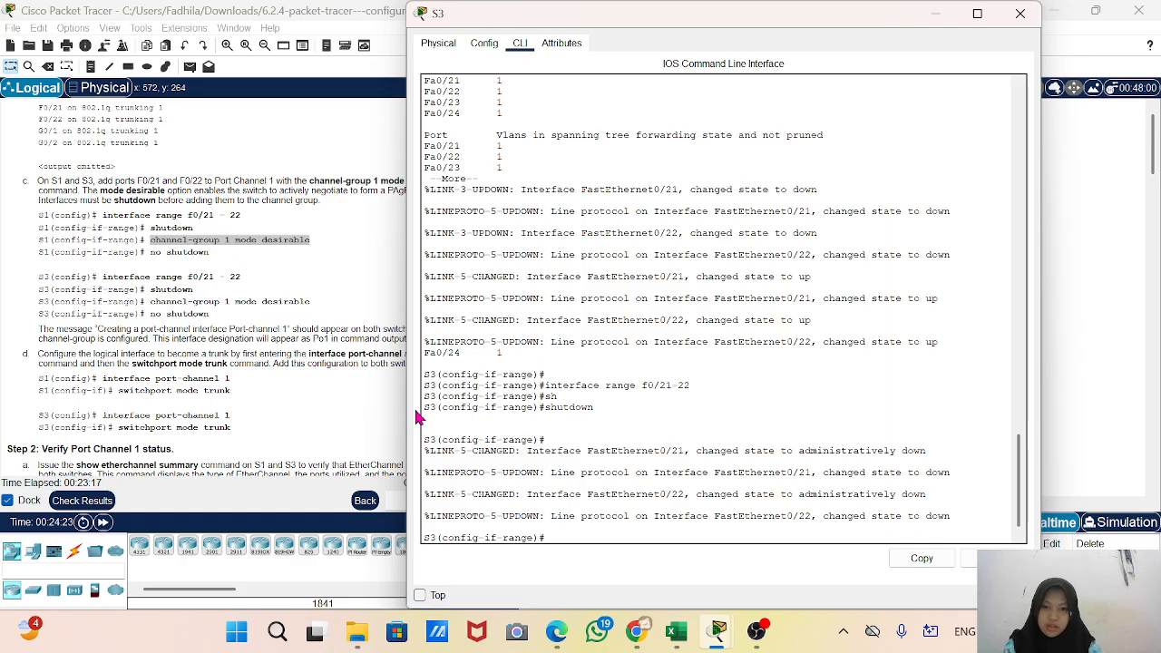
Paste and run channel-group 1 mode desirable on S3, and move the S3 window clear of the instructions
right_click(672, 385)
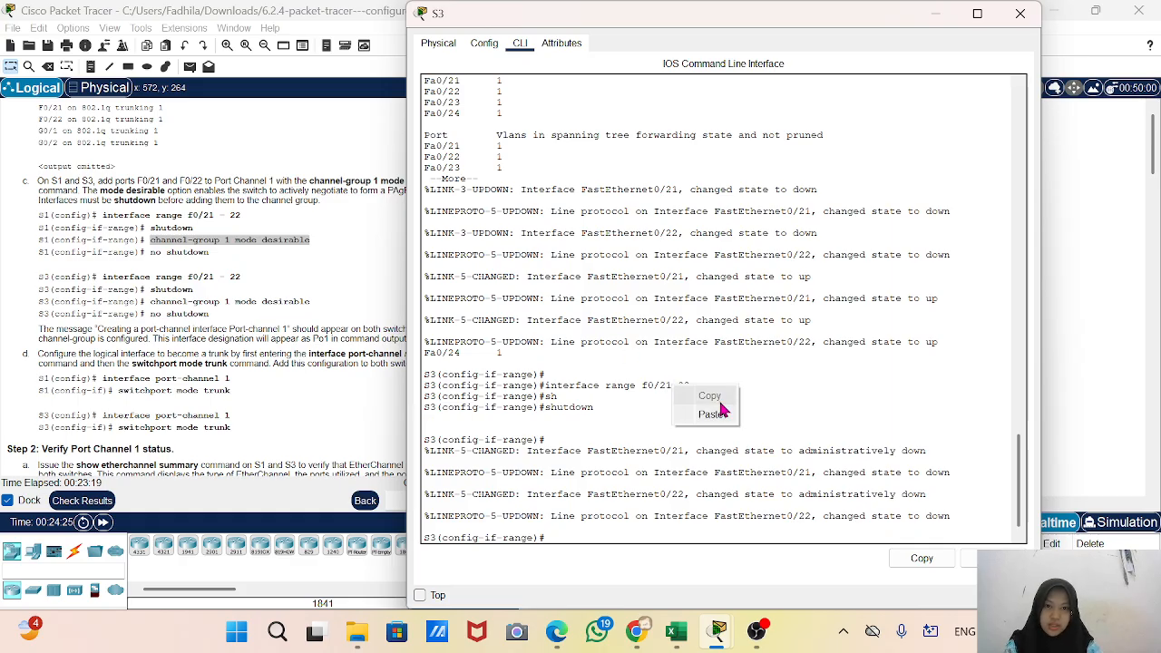
click(710, 415)
key(Return)
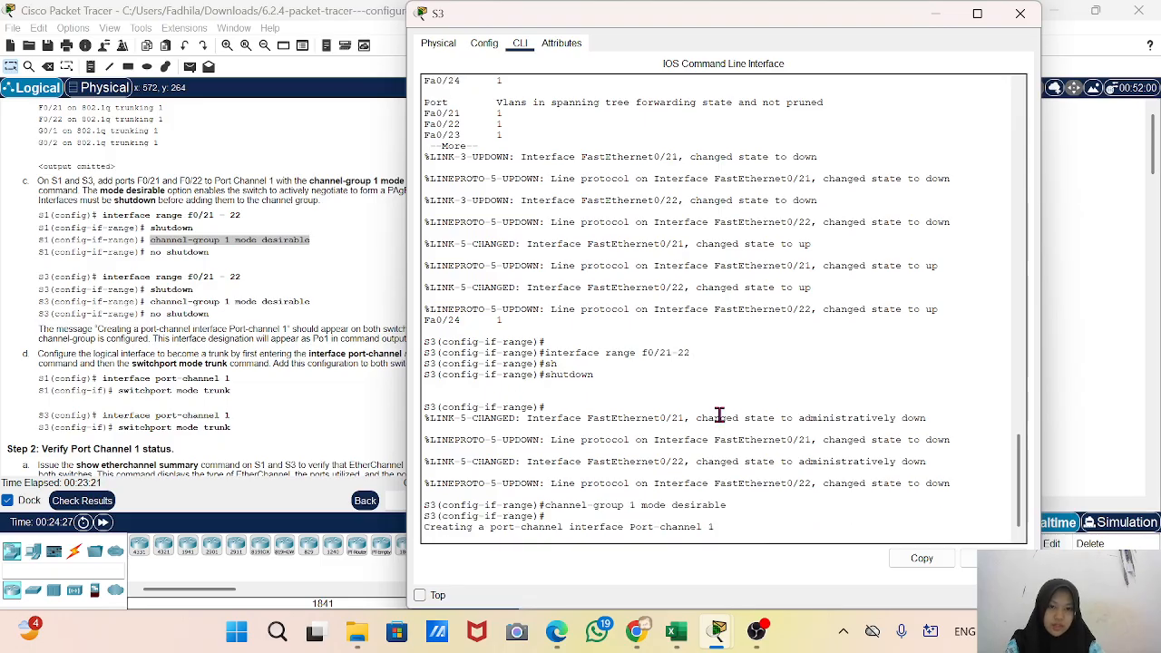
key(Return)
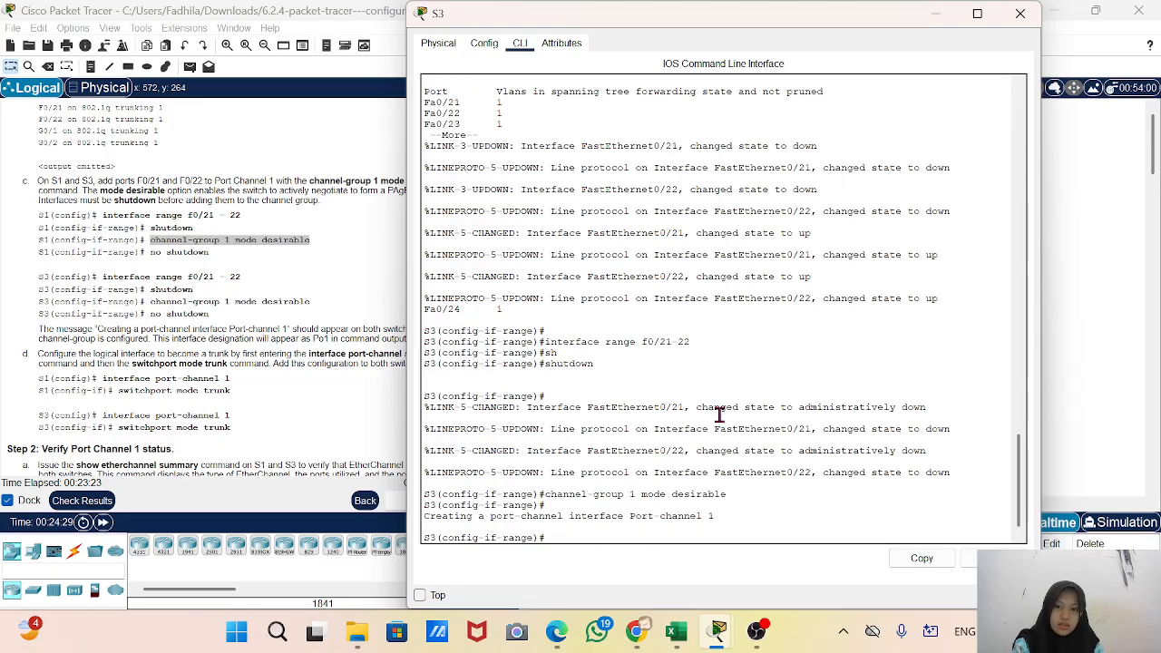
drag(640, 22, 803, 31)
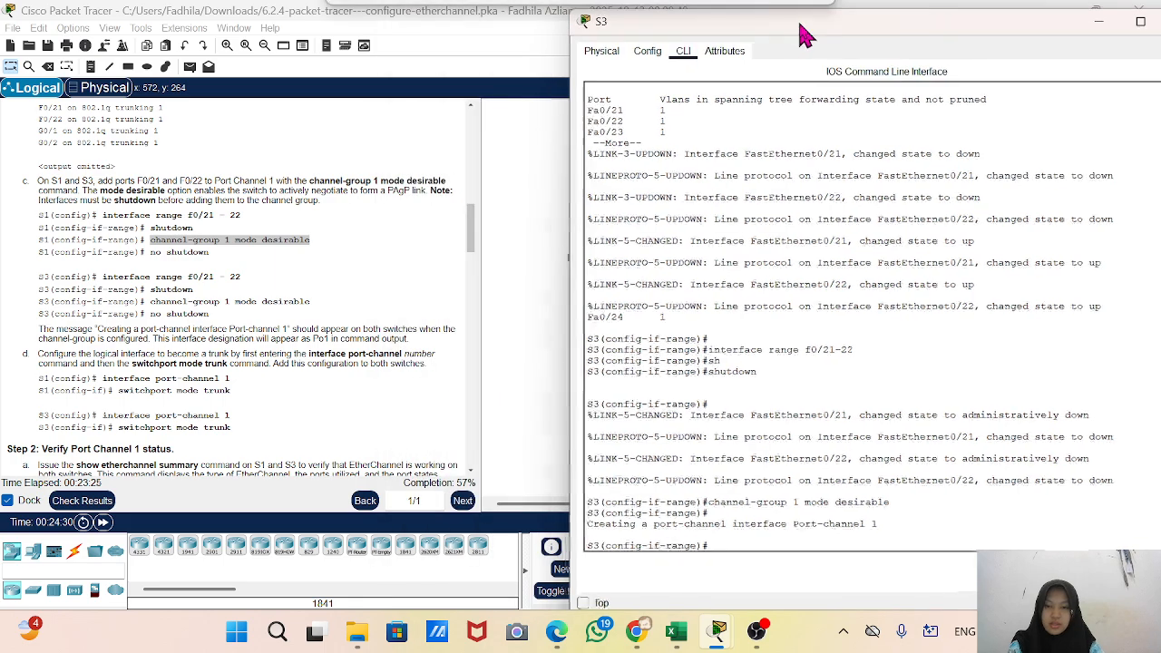
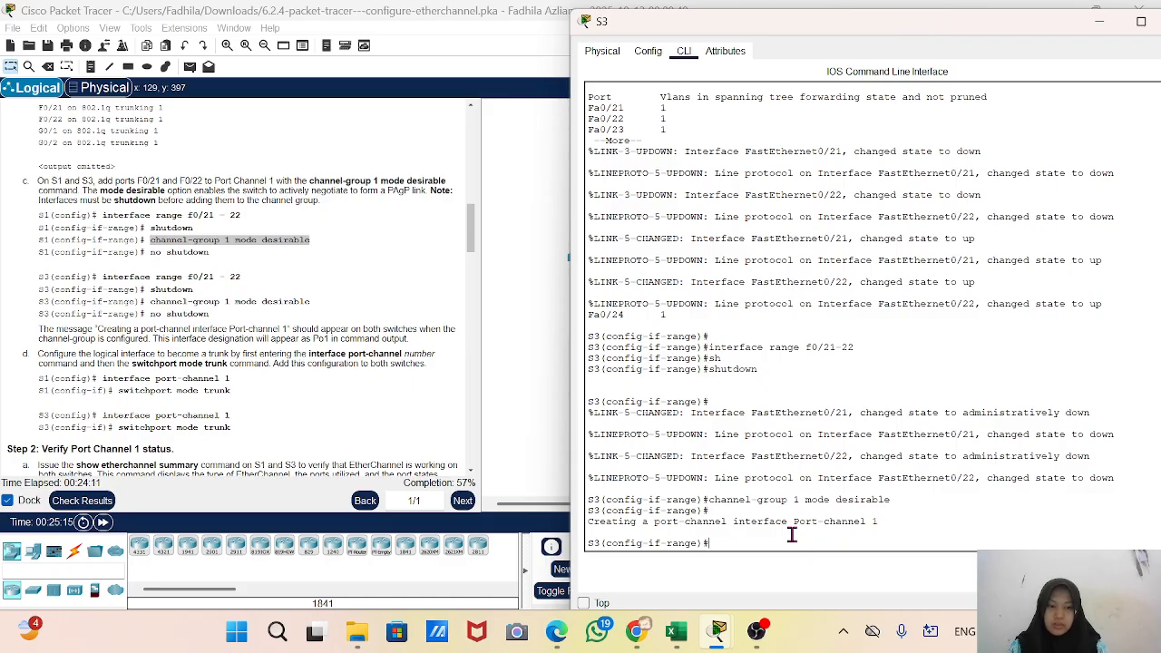
Bring S3's ports F0/21 and F0/22 back up with the no shutdown command
text(no sh)
key(Tab)
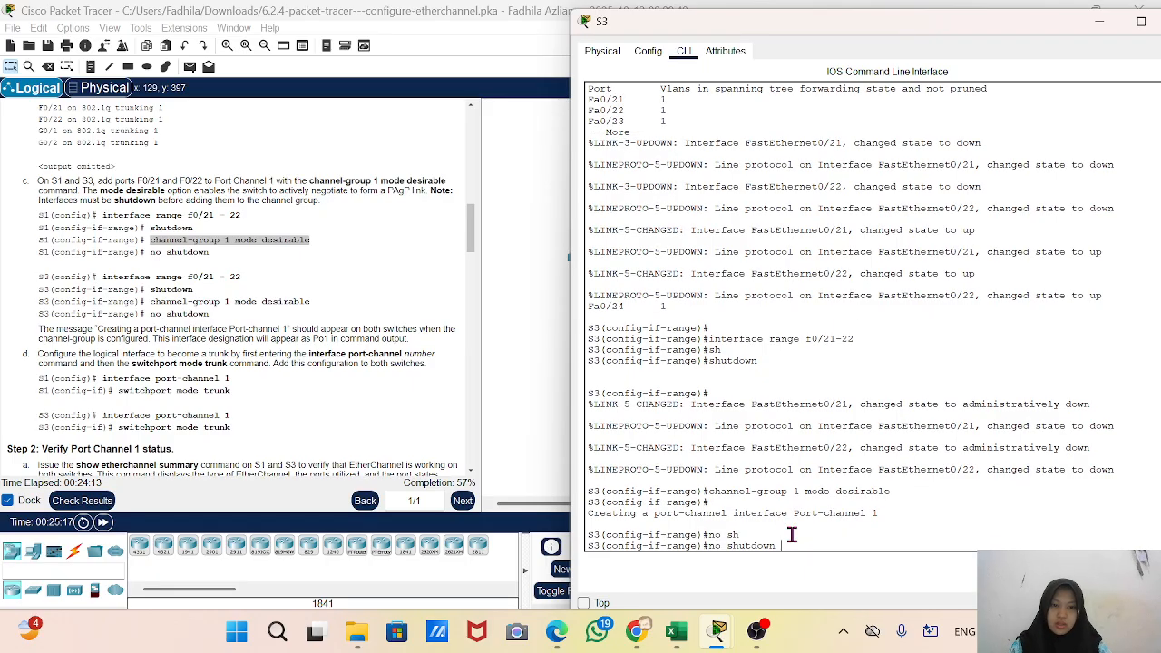
key(Return)
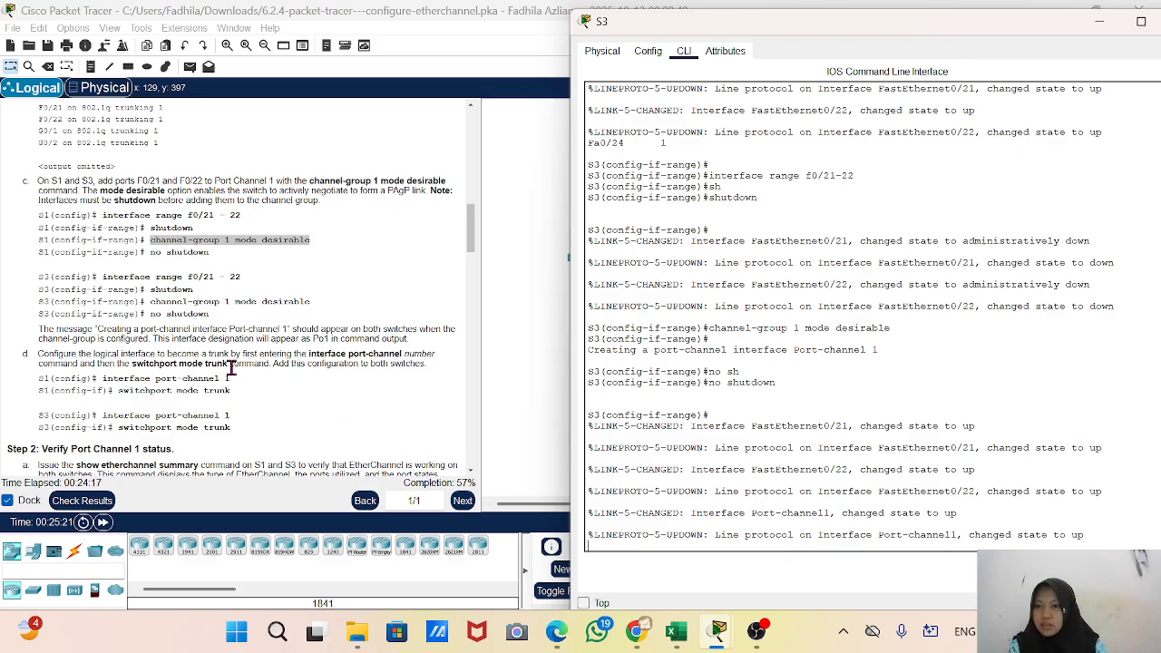
Read Step 1d on the port-channel trunk commands and exit S3's interface range mode to global configuration
scroll(219, 351, down, 4)
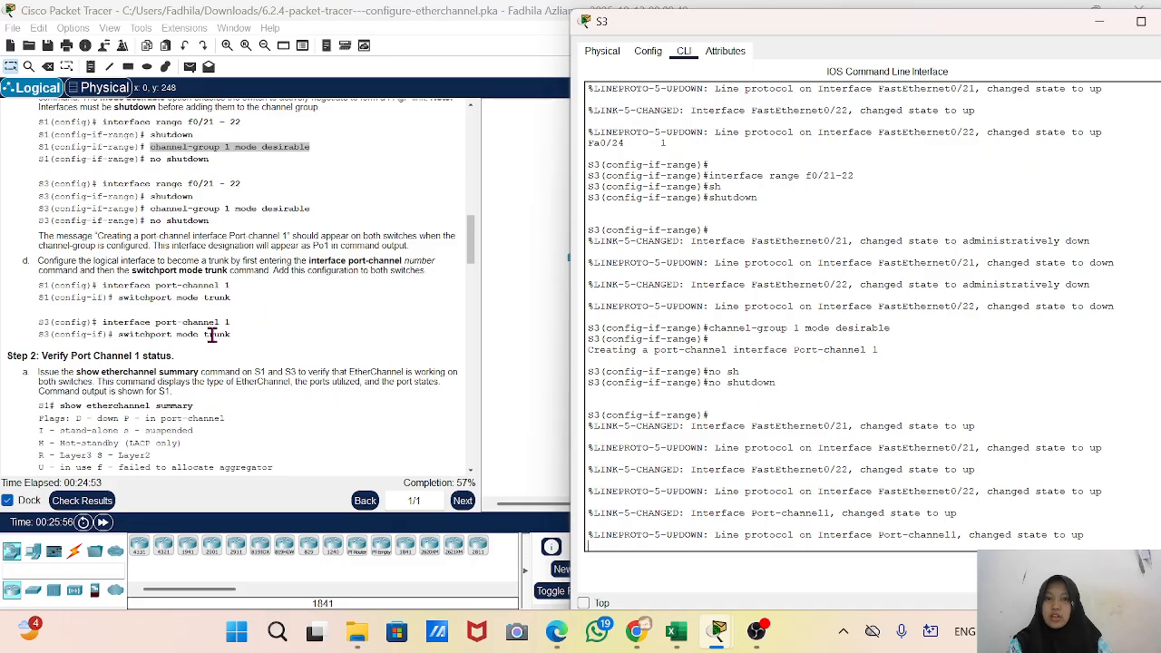
scroll(198, 336, down, 1)
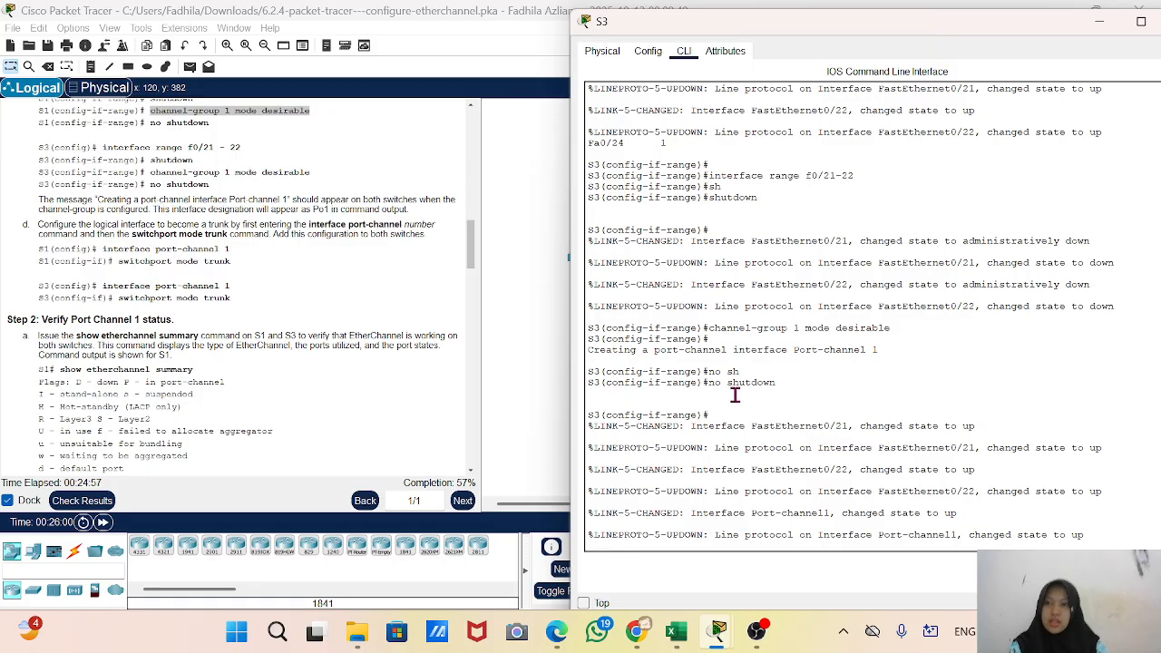
scroll(755, 412, down, 1)
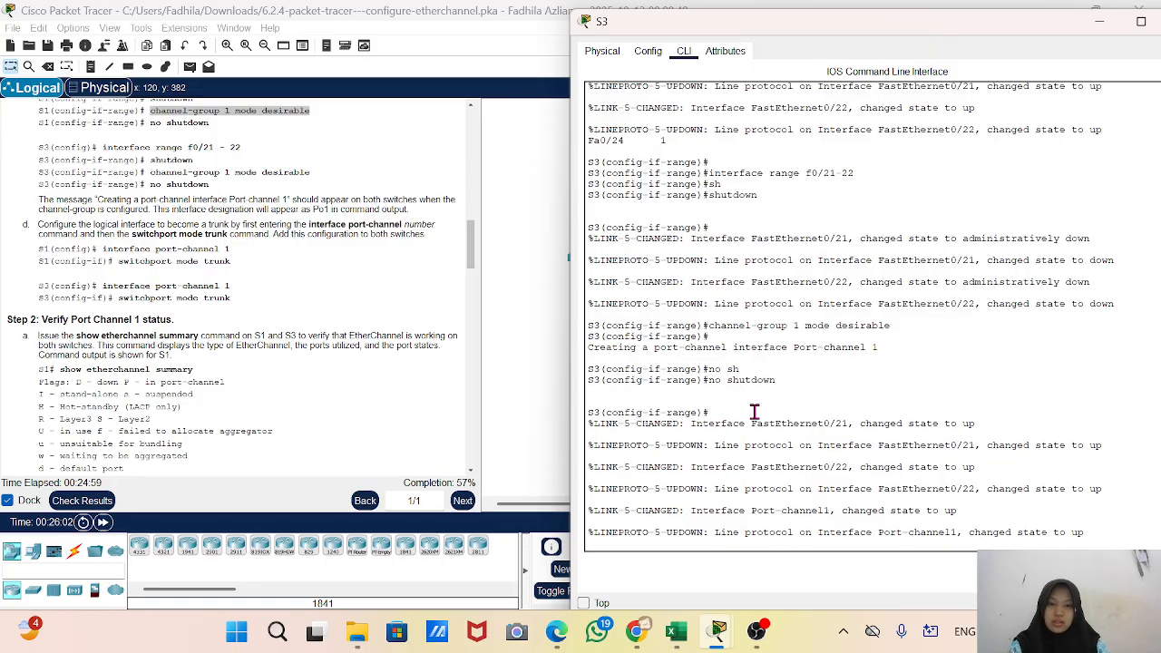
key(Return)
key(Return)
key(Return)
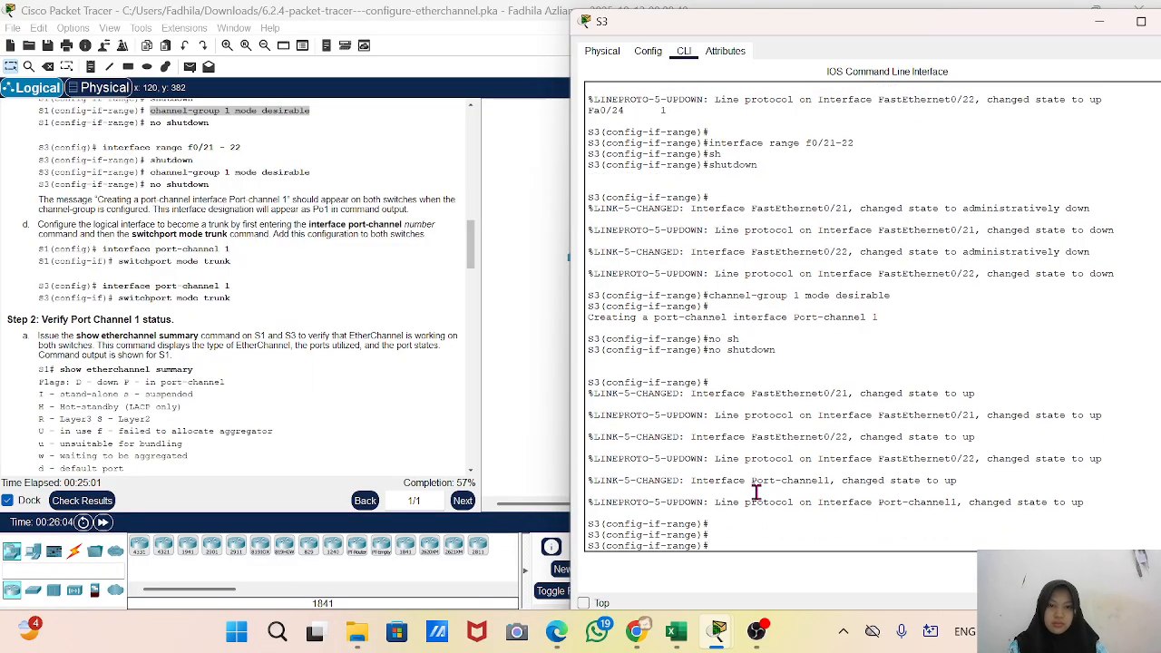
text(exit)
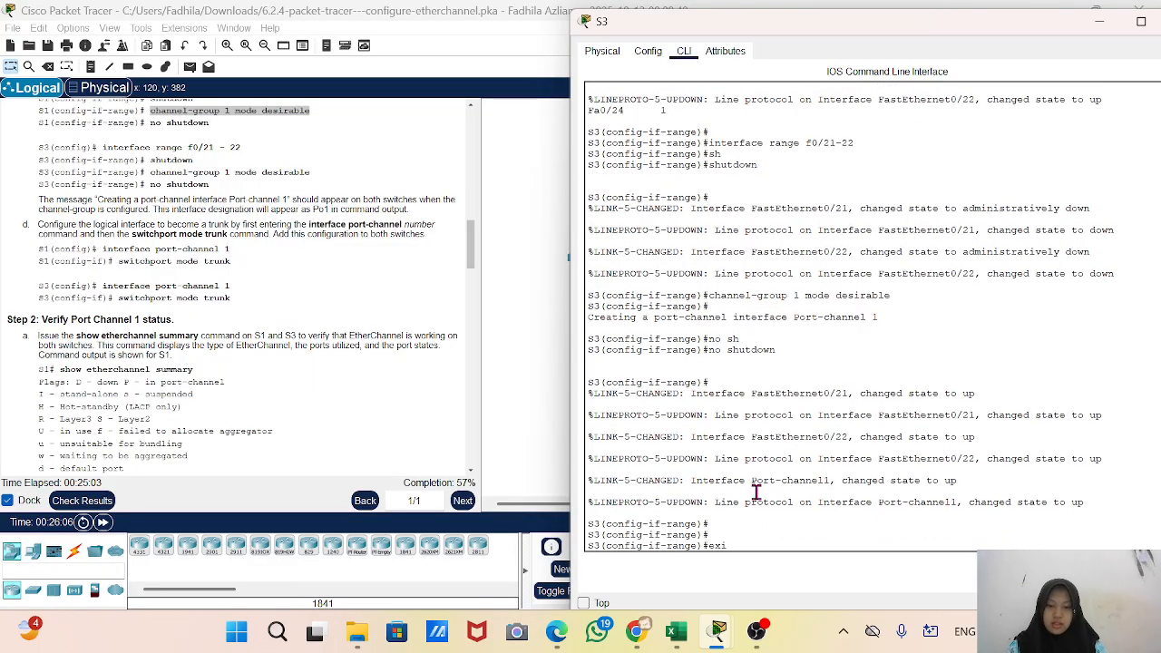
key(Return)
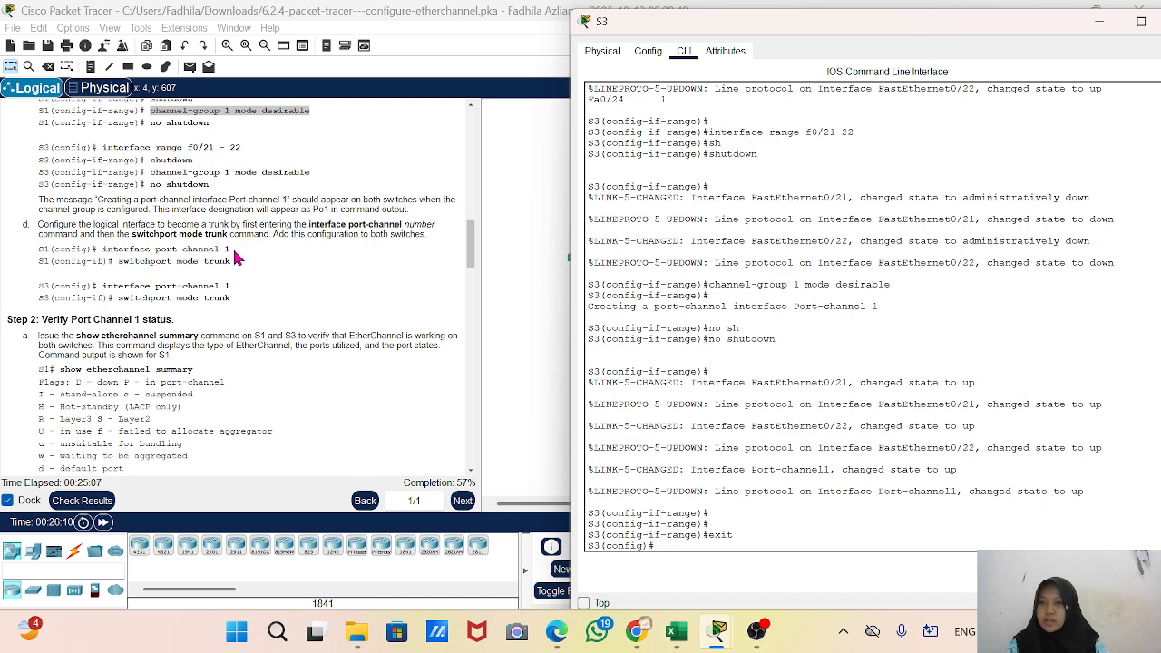
Copy the interface port-channel 1 command from Step 1d and reopen S1's command line
drag(232, 251, 106, 250)
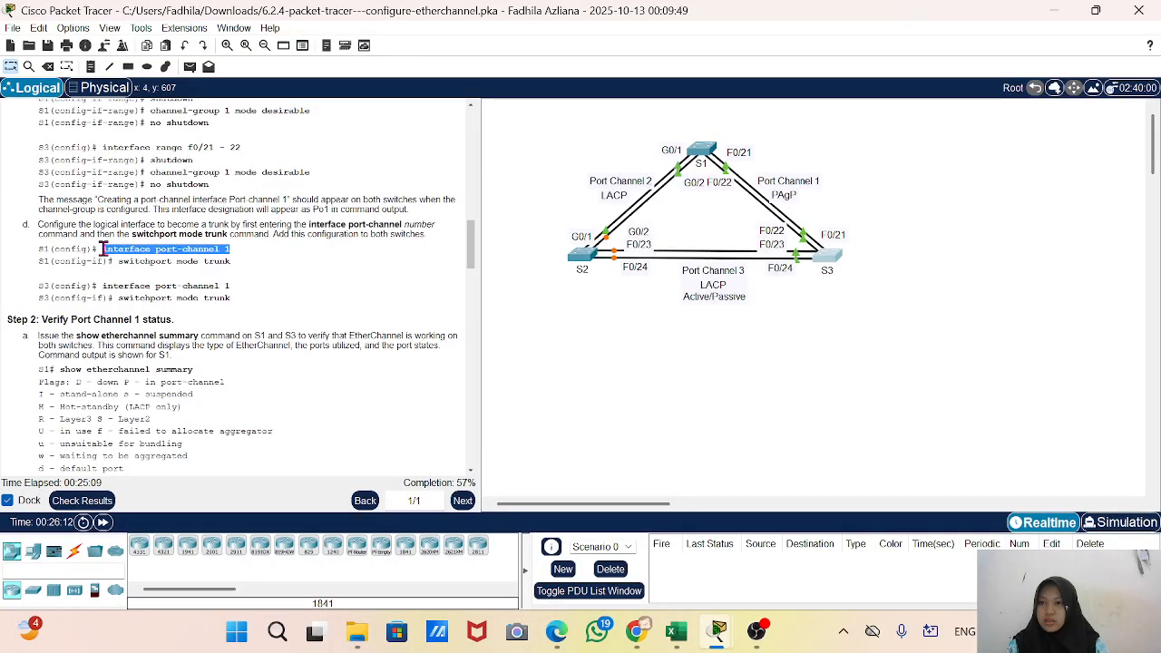
right_click(135, 261)
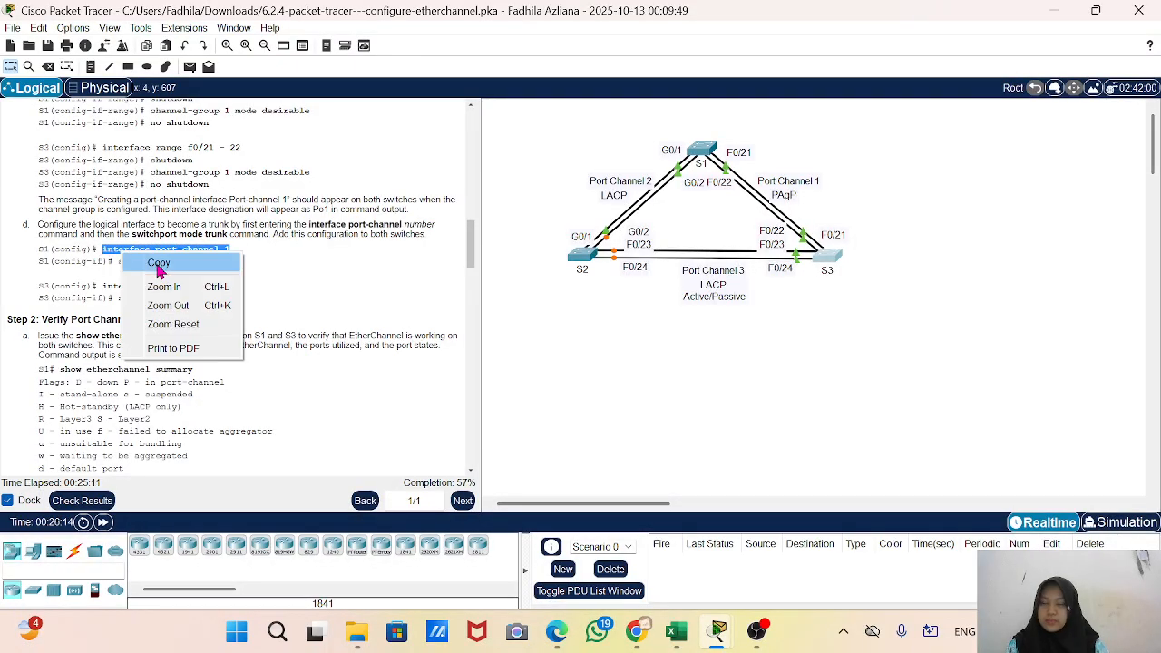
click(160, 262)
click(704, 154)
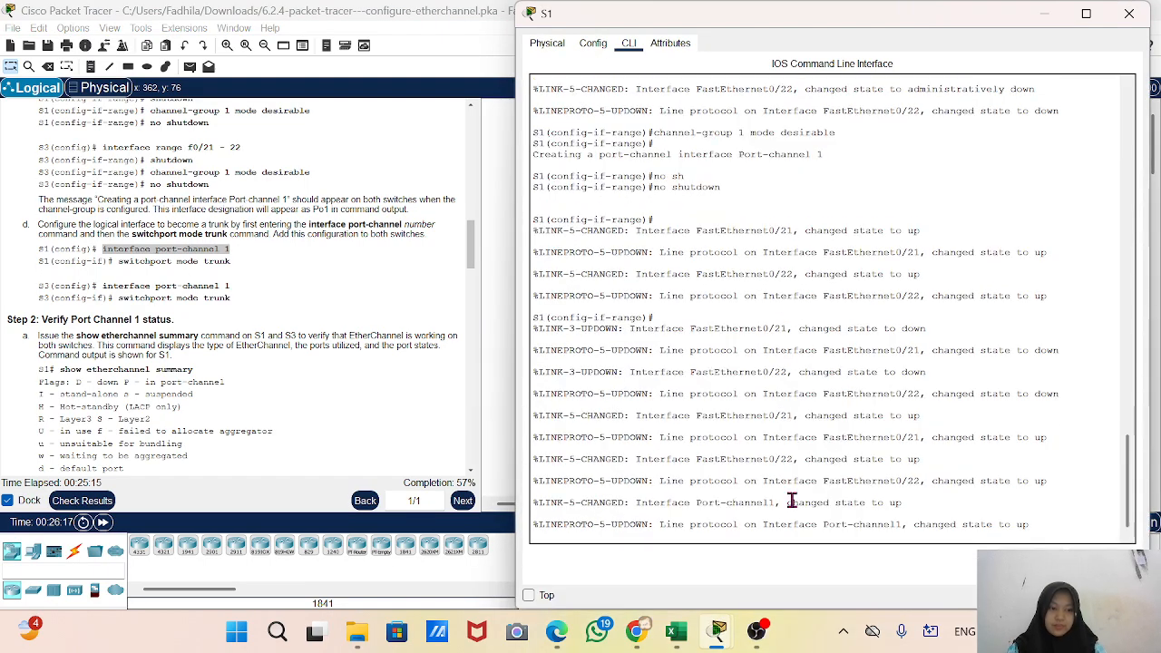
Exit S1's interface range mode and run the copied interface port-channel 1 command in global configuration
key(Return)
key(Return)
key(Return)
right_click(791, 500)
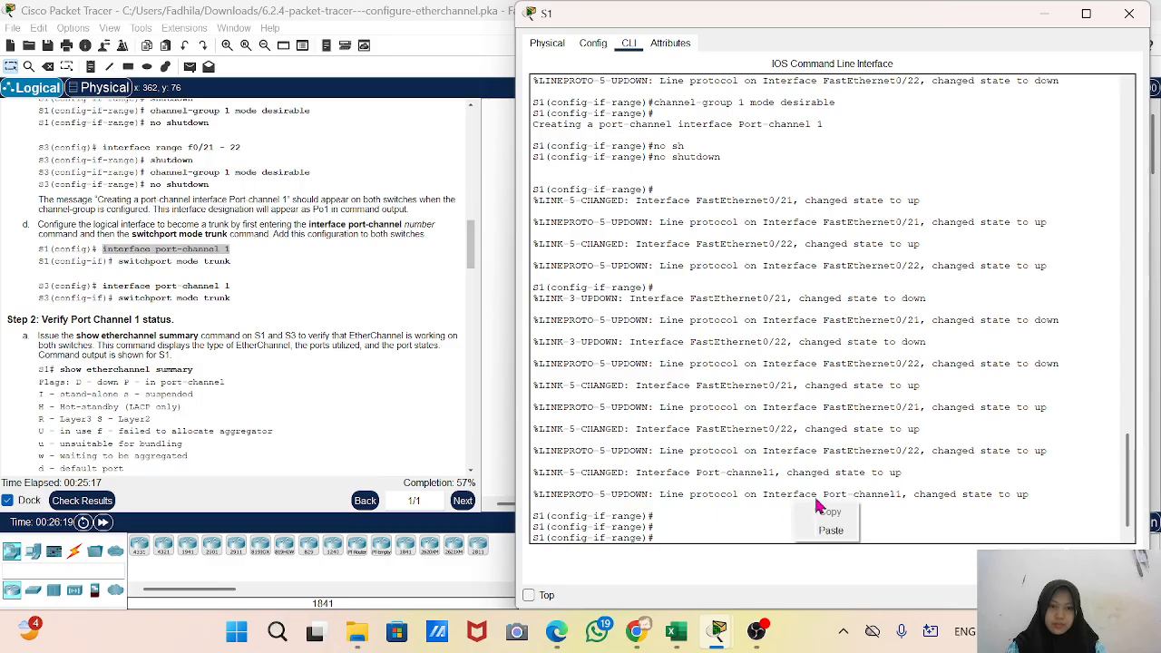
click(766, 445)
text(exi)
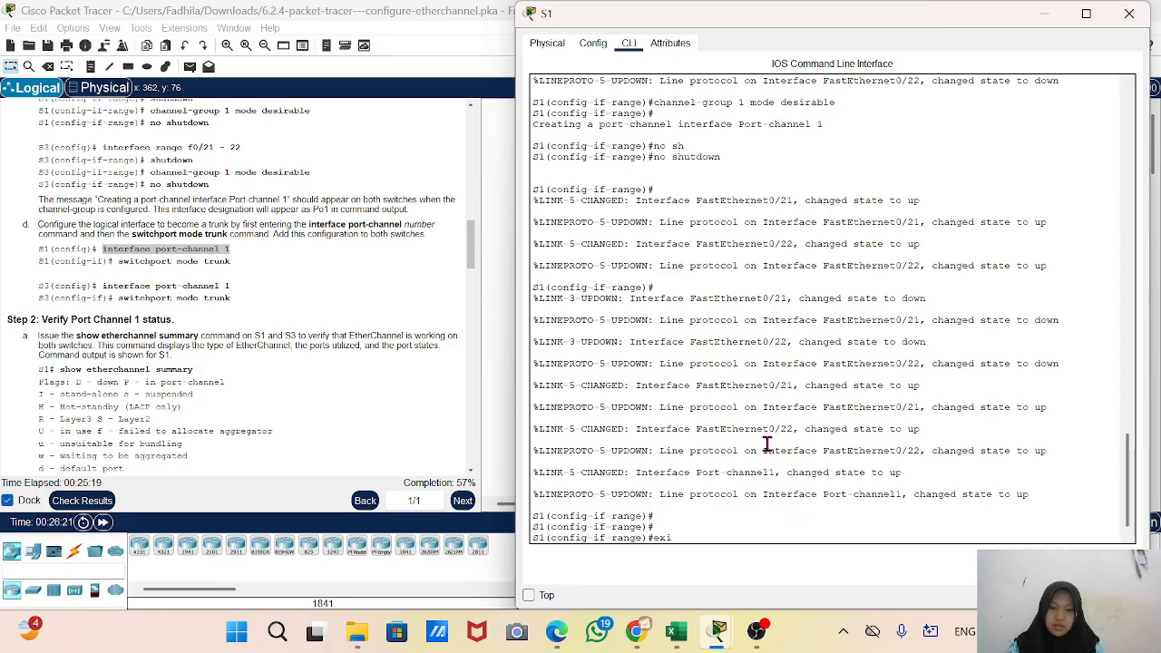
text(t)
key(Return)
right_click(767, 445)
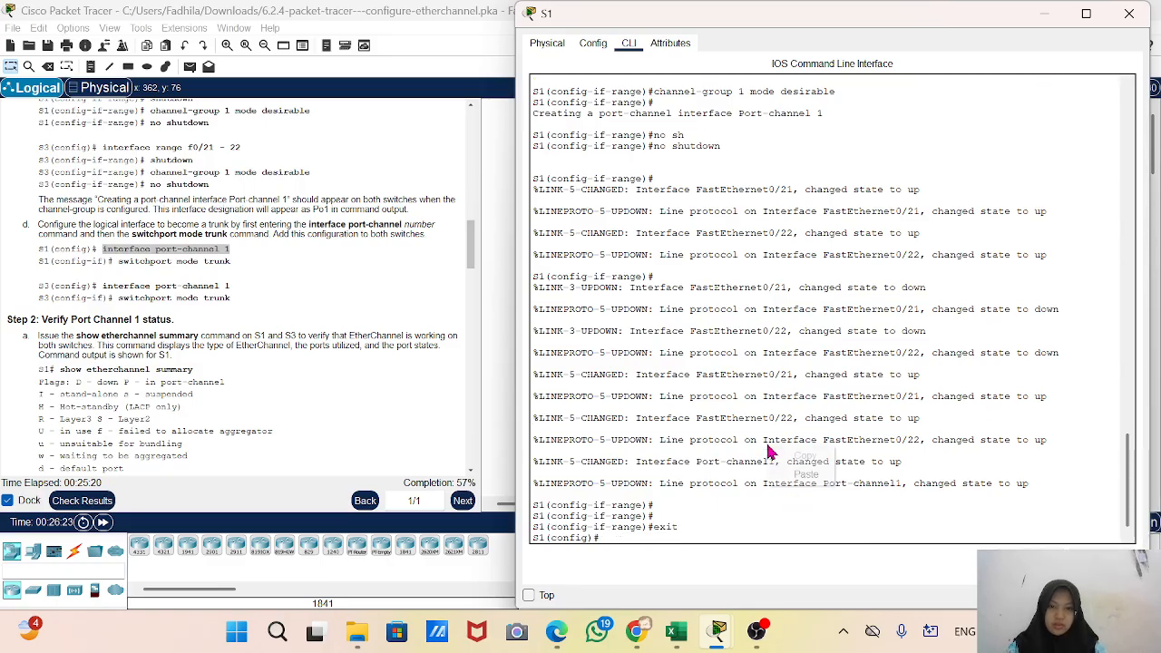
click(805, 474)
key(Return)
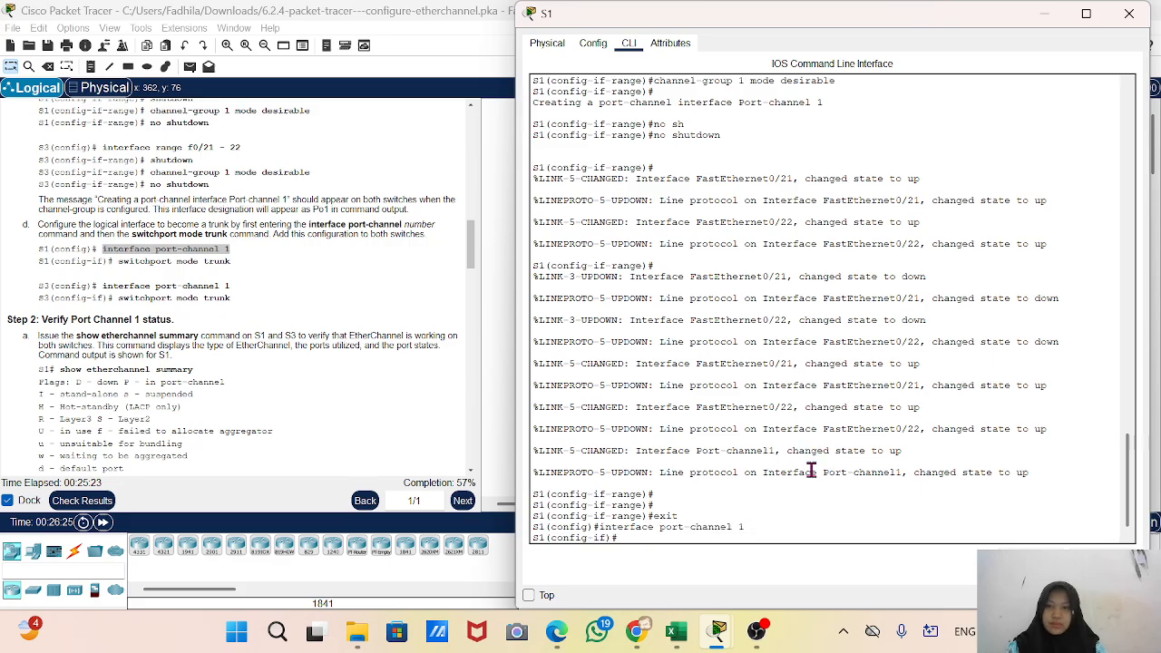
Set S1's port-channel 1 interface to trunking with the switchport mode trunk command
text(swit)
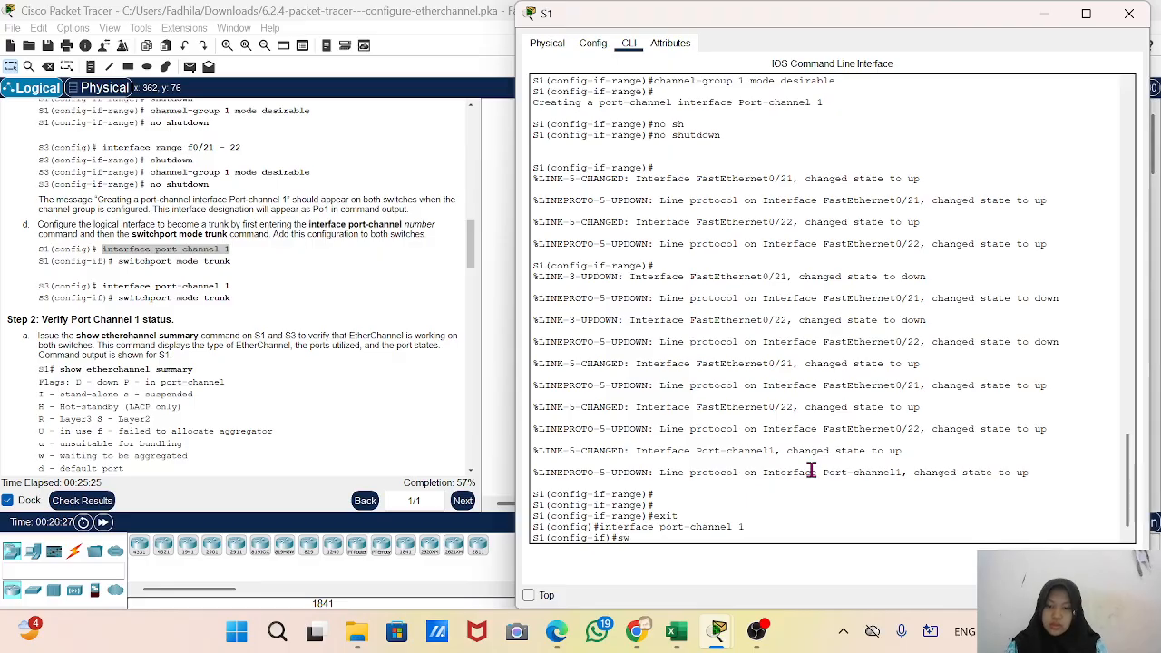
key(Tab)
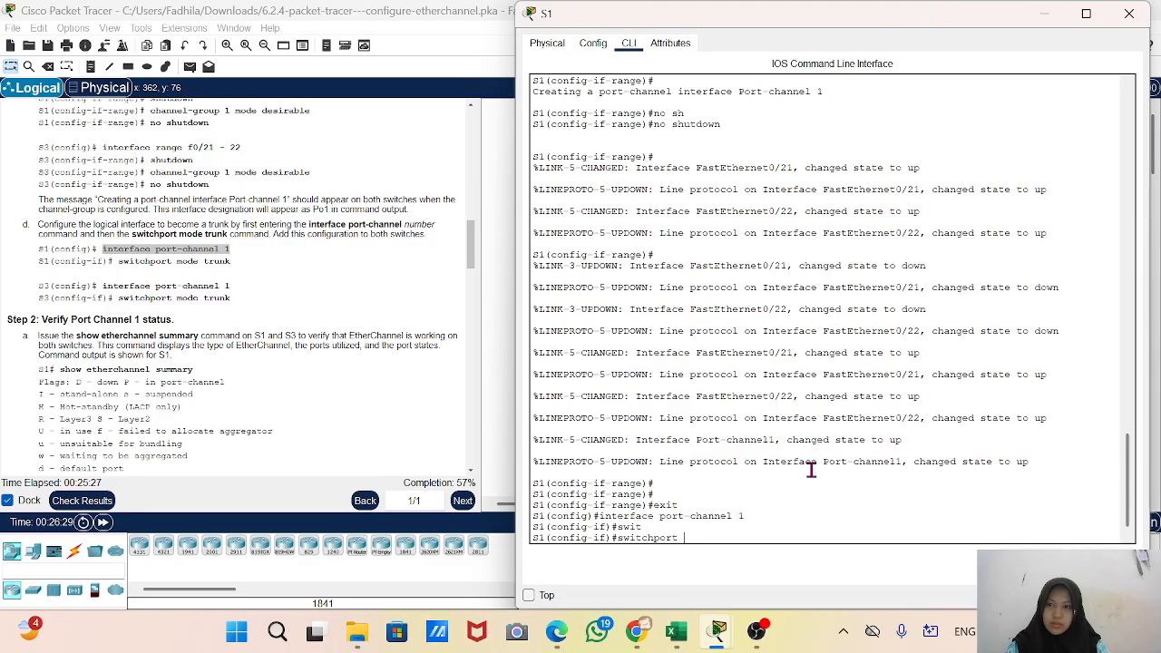
text(mode)
key(Tab)
text(t)
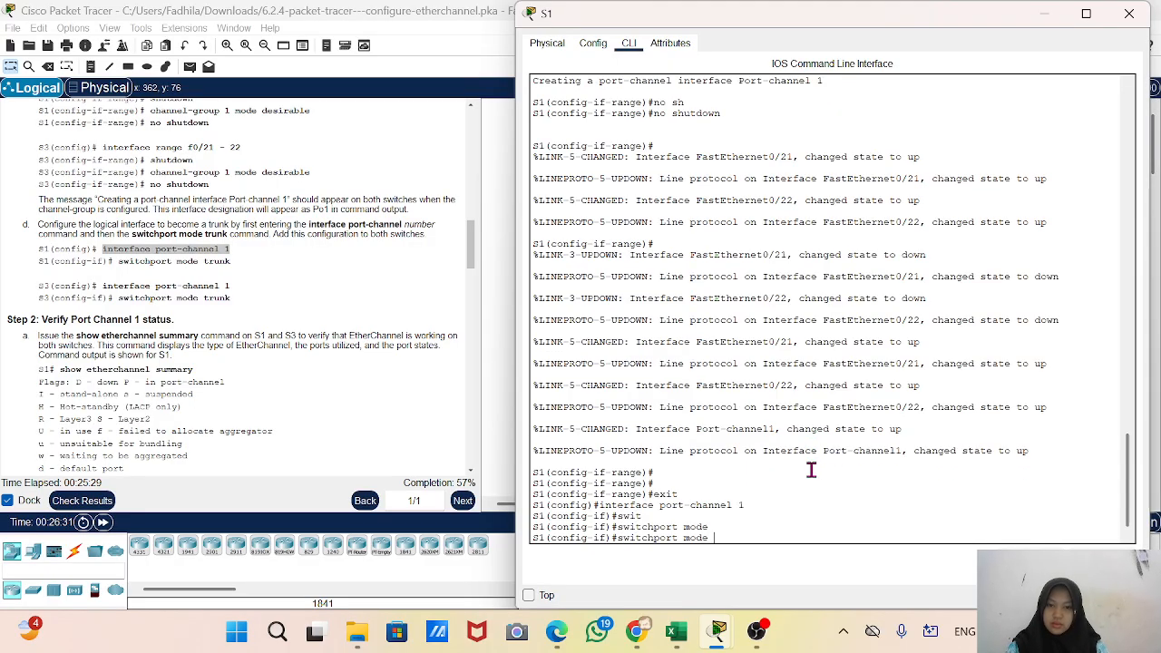
text(r)
key(Tab)
key(Return)
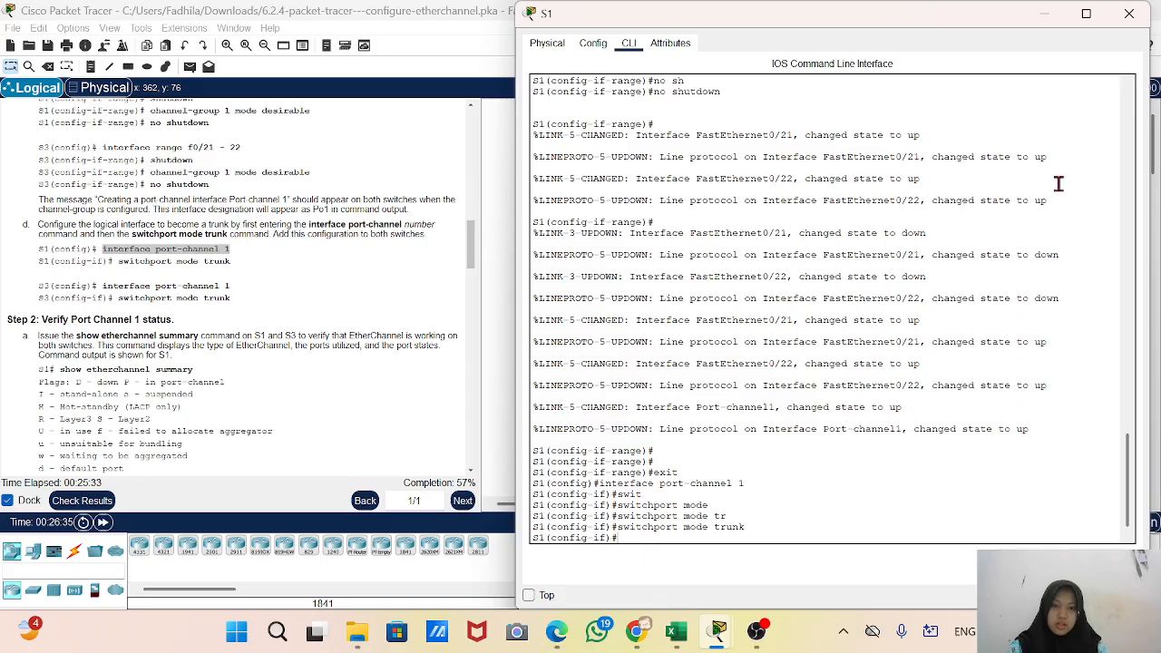
Switch to S3's command line and run the copied interface port-channel 1 command
click(1043, 15)
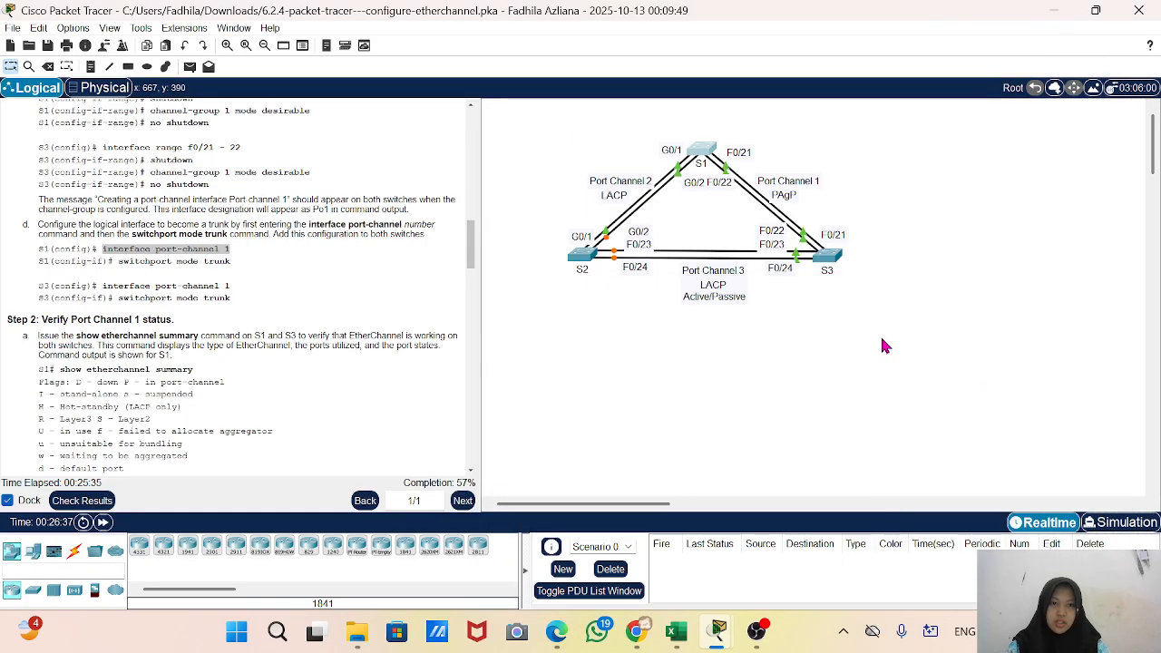
click(832, 267)
double_click(832, 266)
click(790, 486)
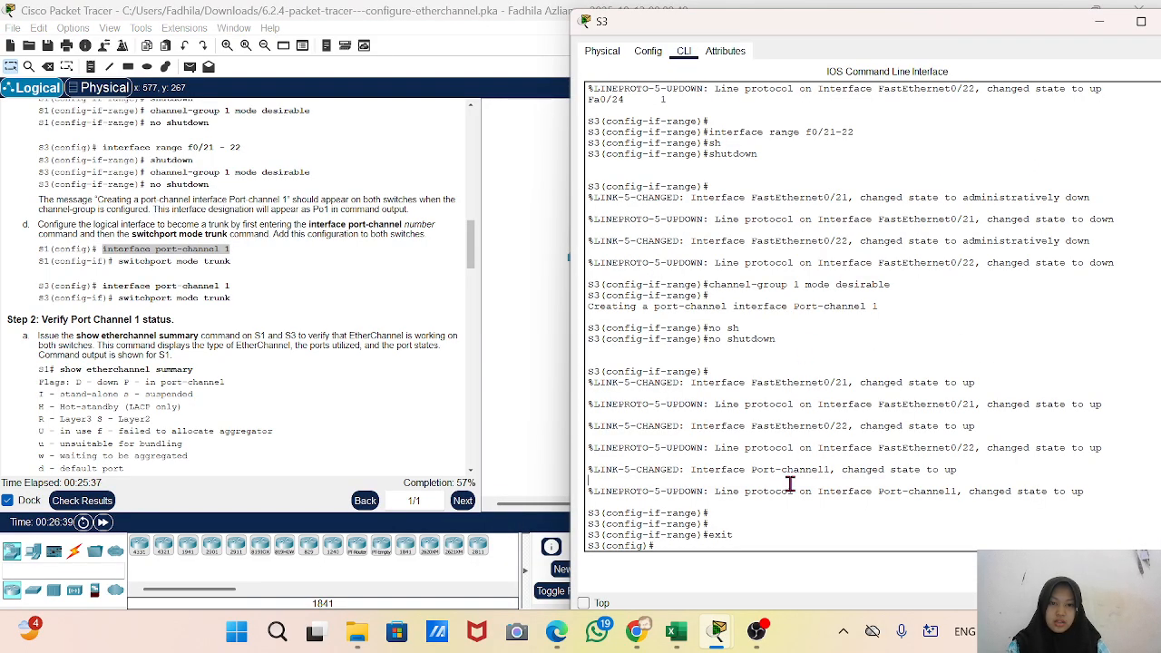
right_click(790, 486)
click(833, 514)
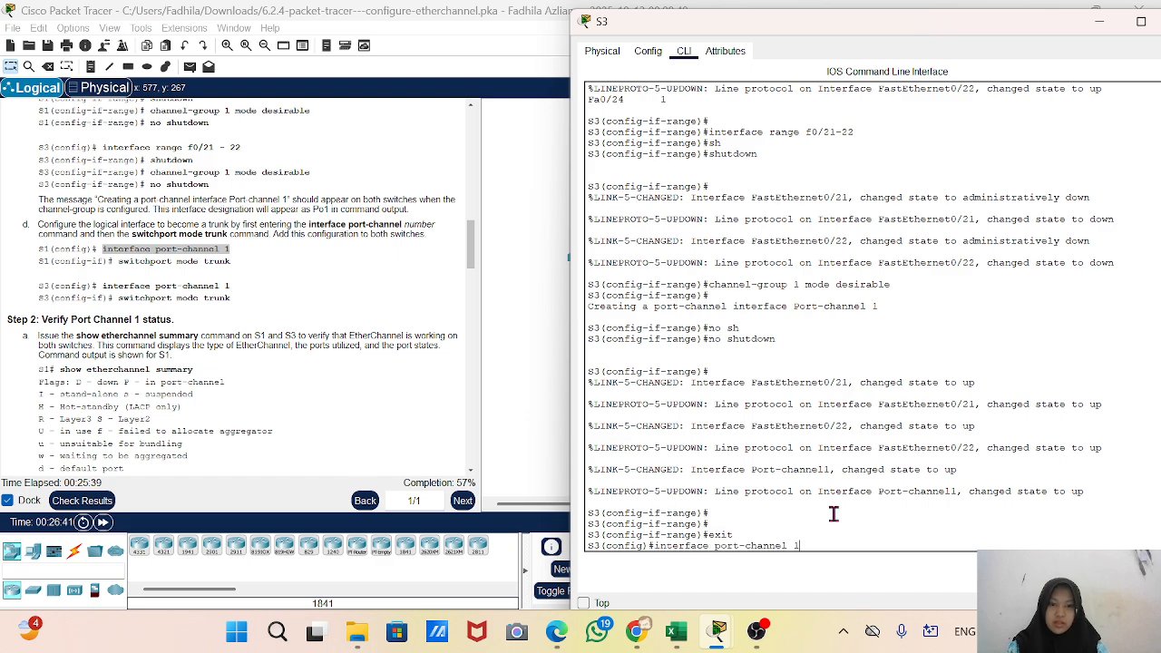
key(Return)
Set S3's port-channel 1 interface to trunking with switchport mode trunk, and return to the topology
text(s)
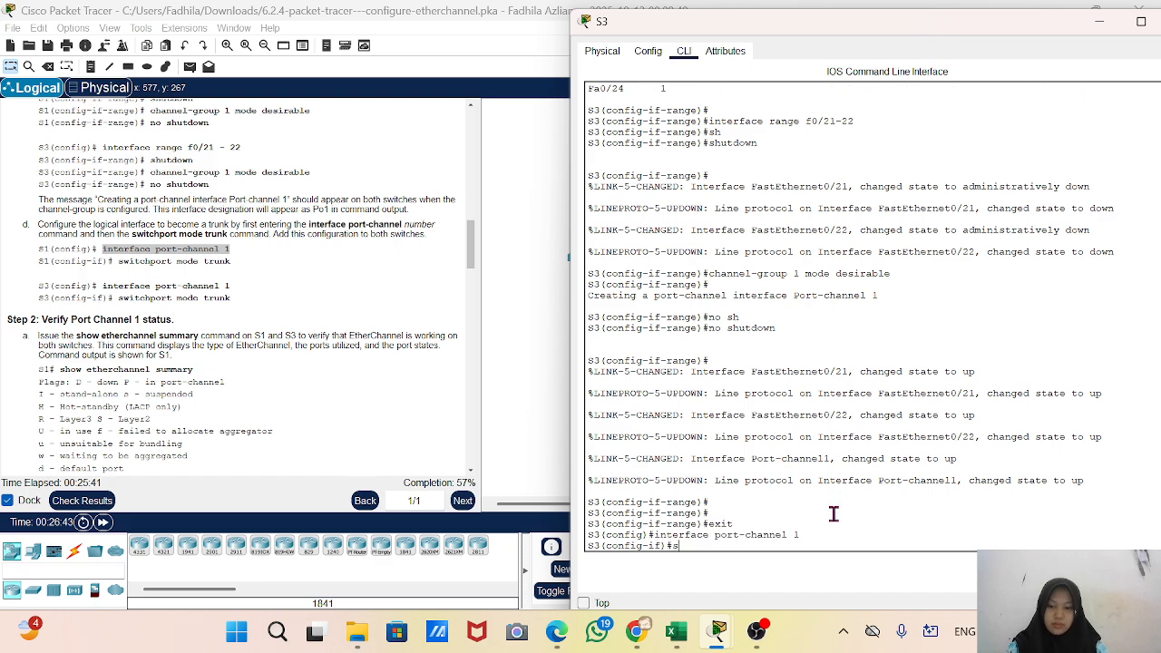
text(wit)
key(Tab)
text(m)
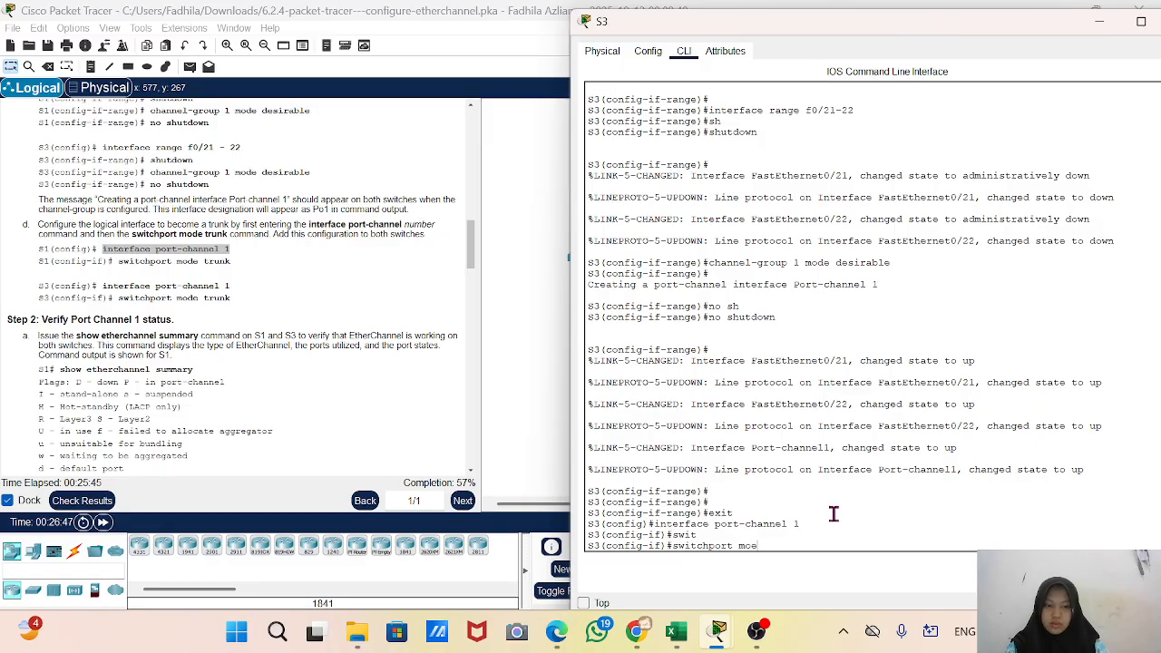
text(o)
key(Tab)
text(tr)
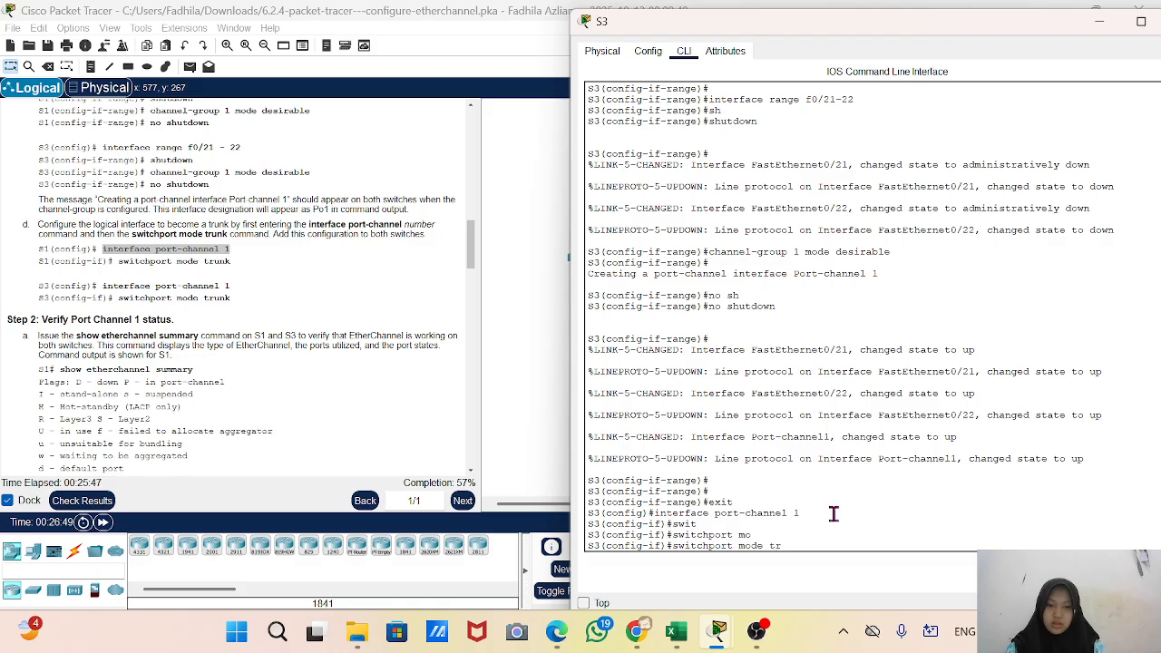
key(Tab)
key(Return)
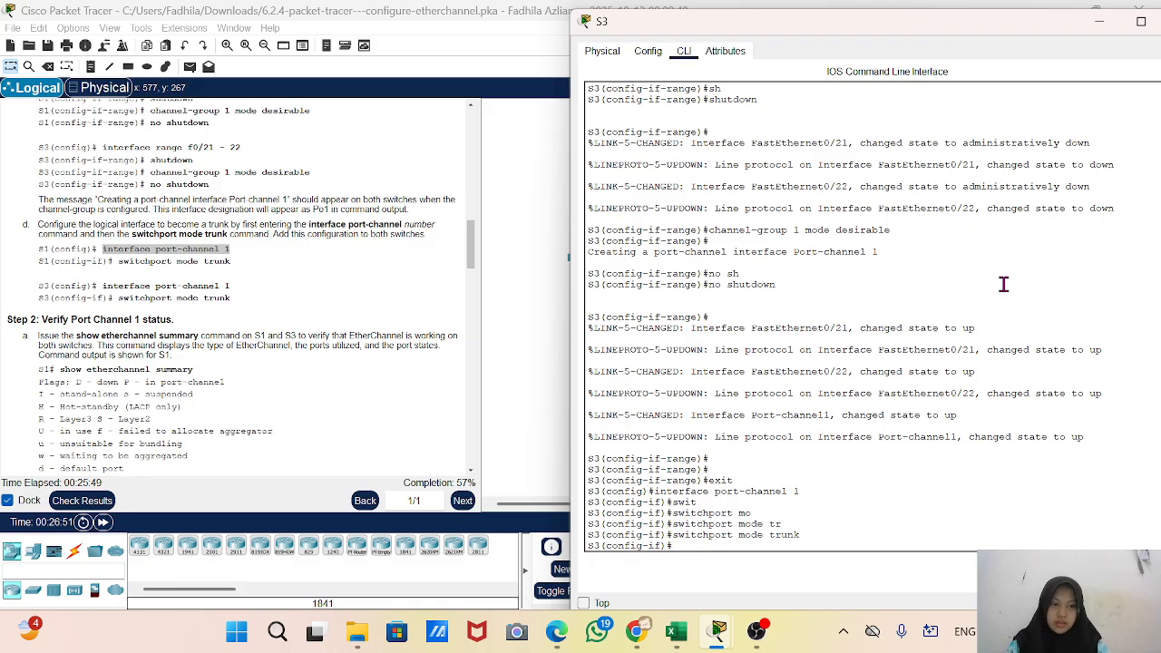
click(538, 449)
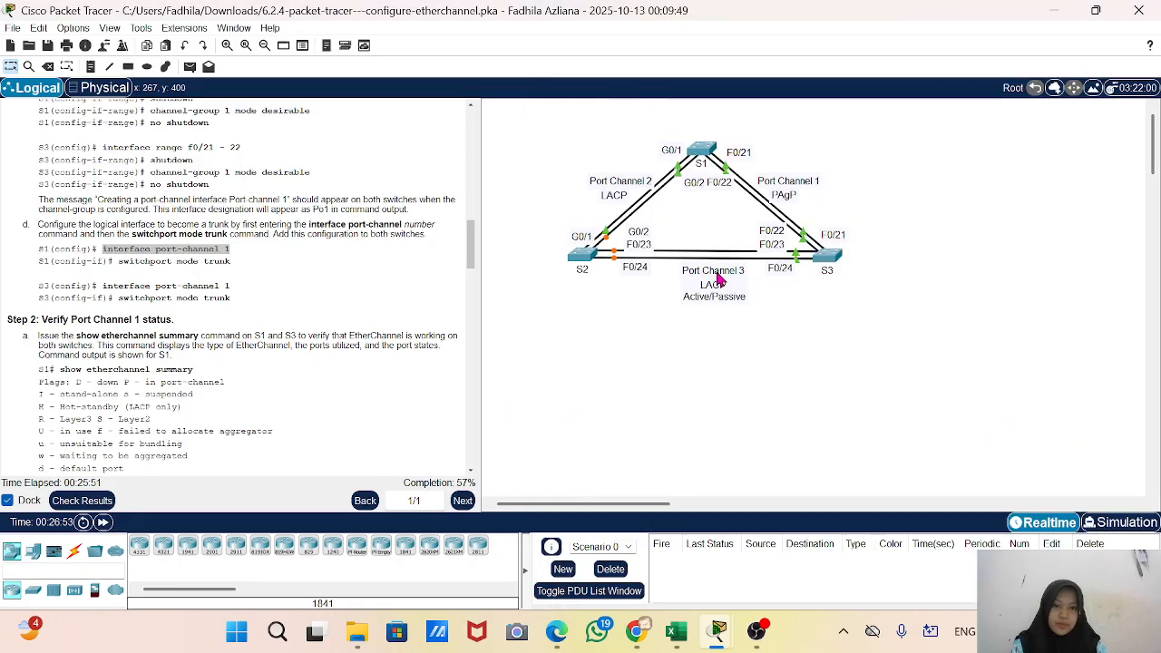
Read Step 2a on verifying Port Channel 1, and return S1 to privileged EXEC mode with the end command
scroll(218, 329, down, 3)
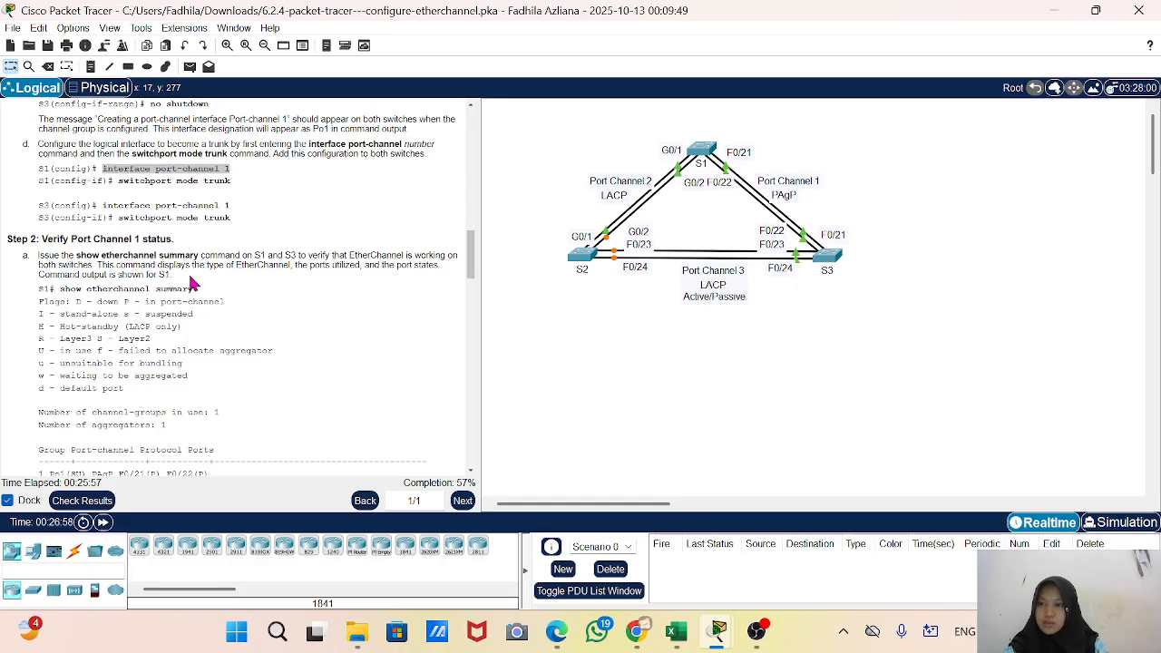
scroll(193, 289, down, 1)
scroll(194, 289, down, 1)
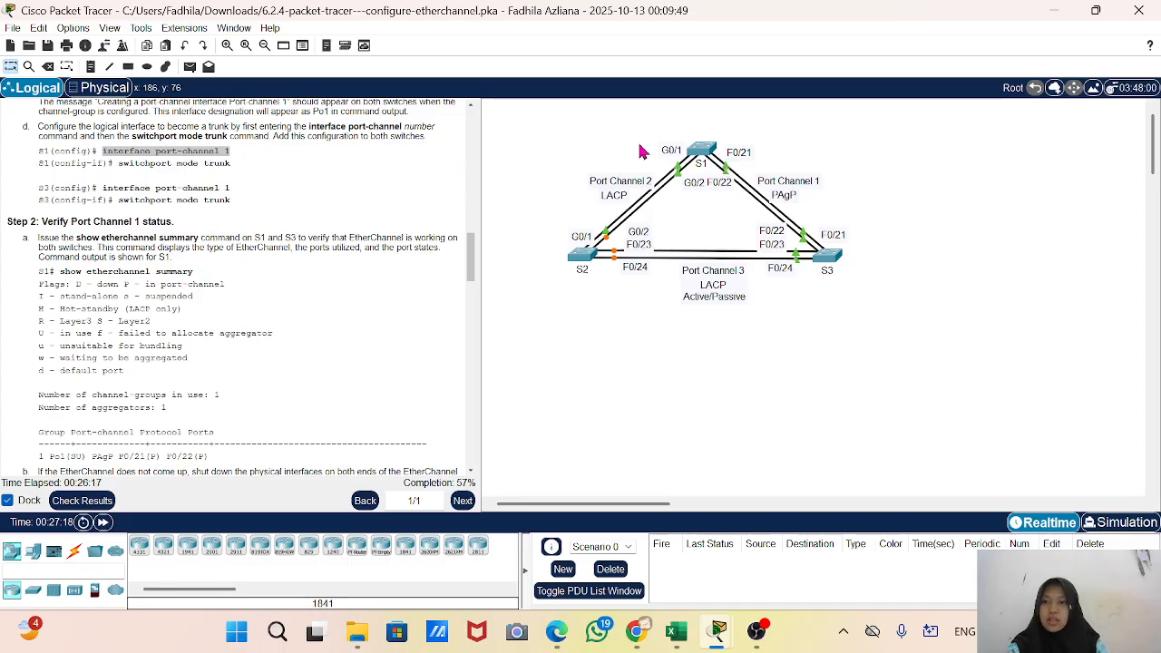
click(702, 148)
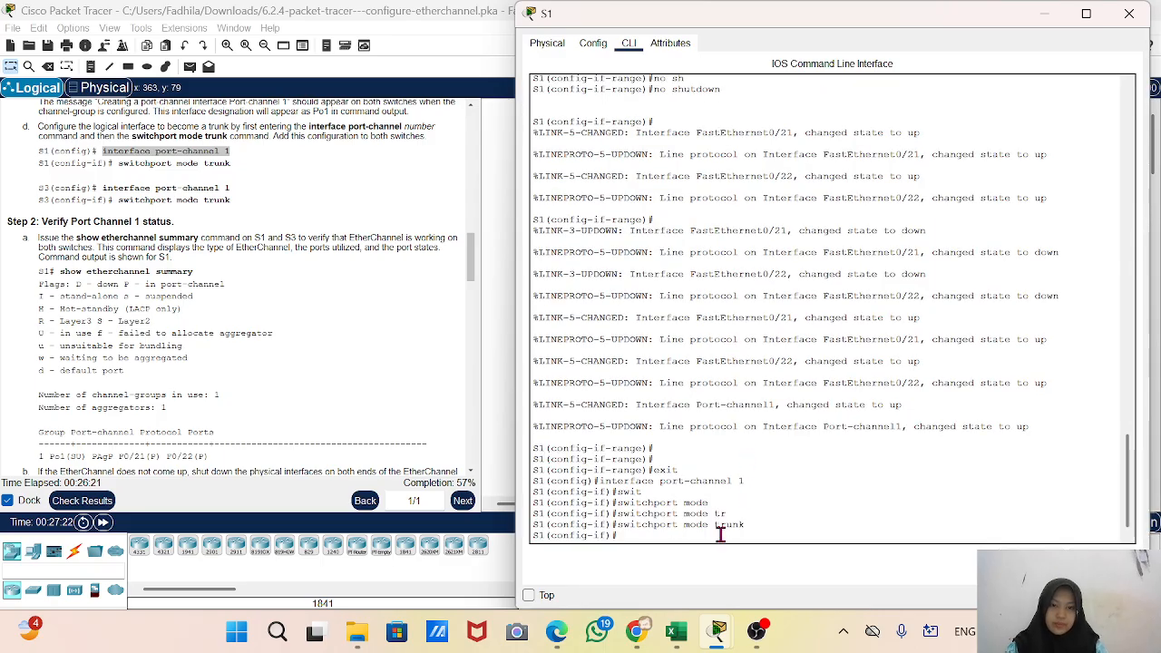
key(Return)
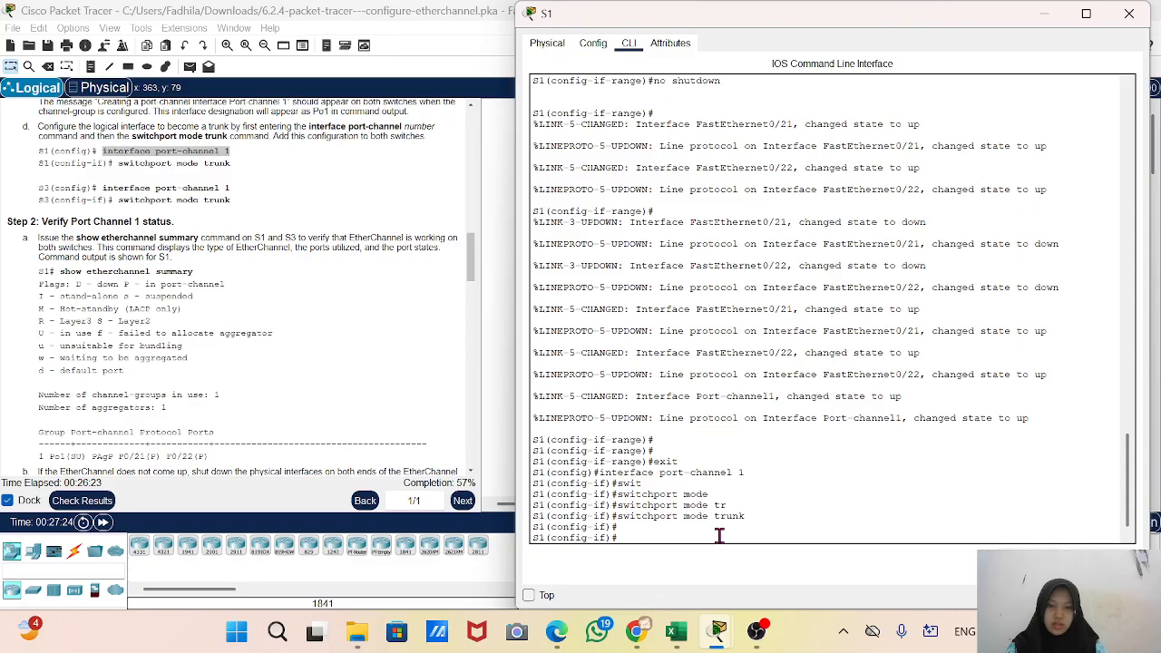
text(end)
key(Return)
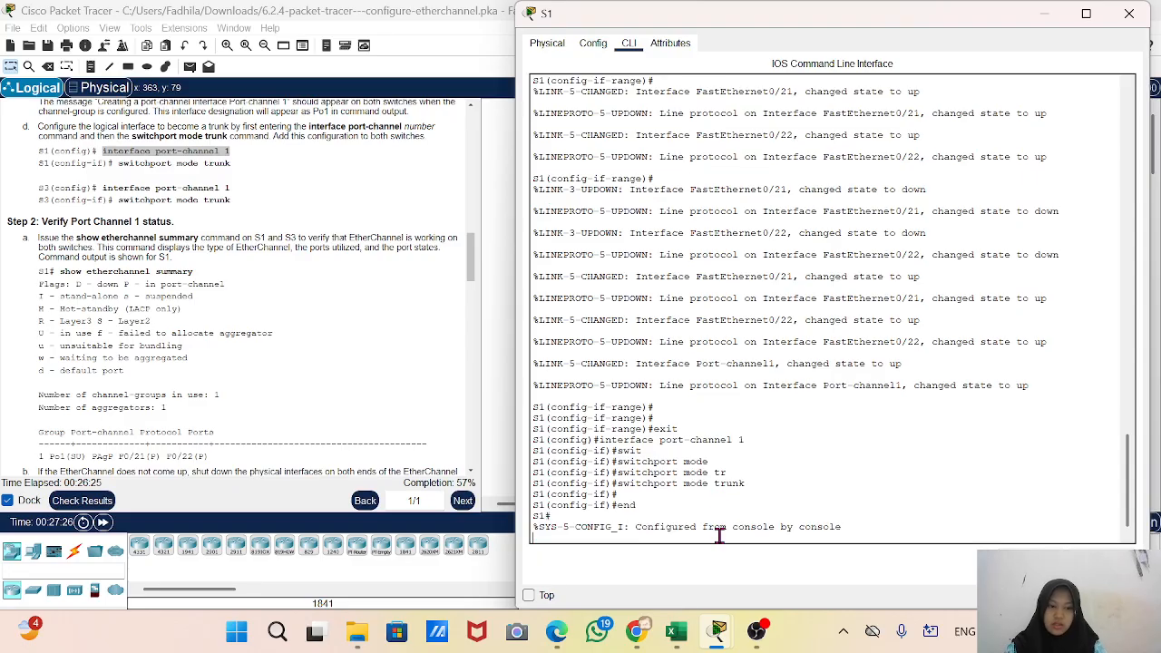
key(Return)
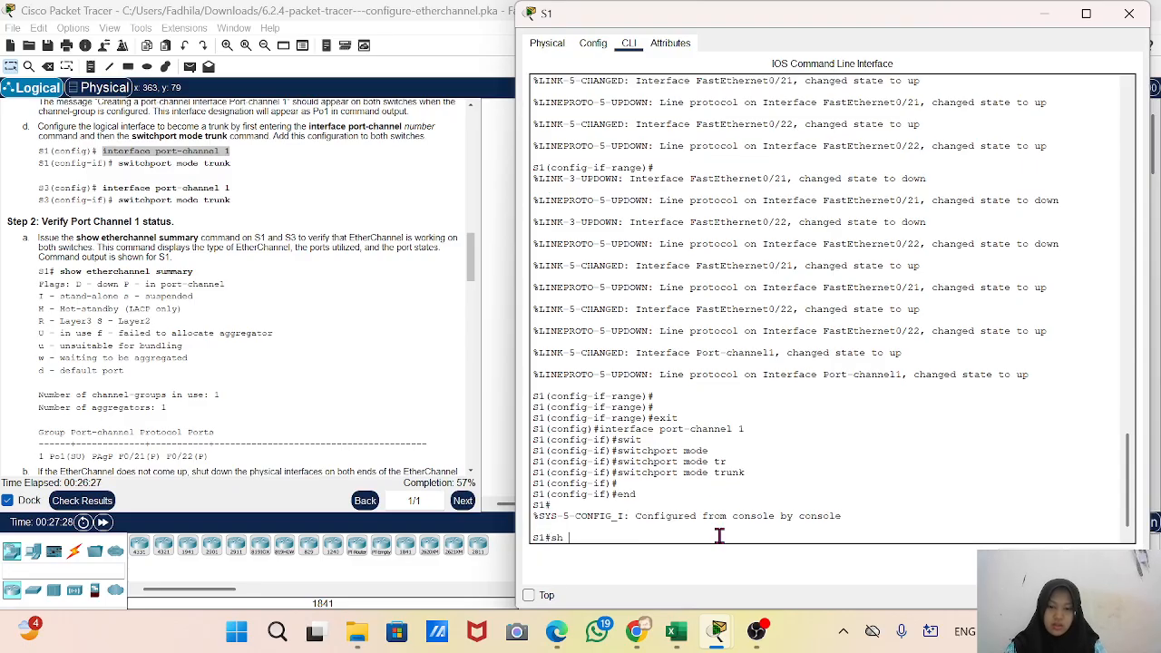
Run the show etherchannel summary command on S1
text(sh eth)
key(Tab)
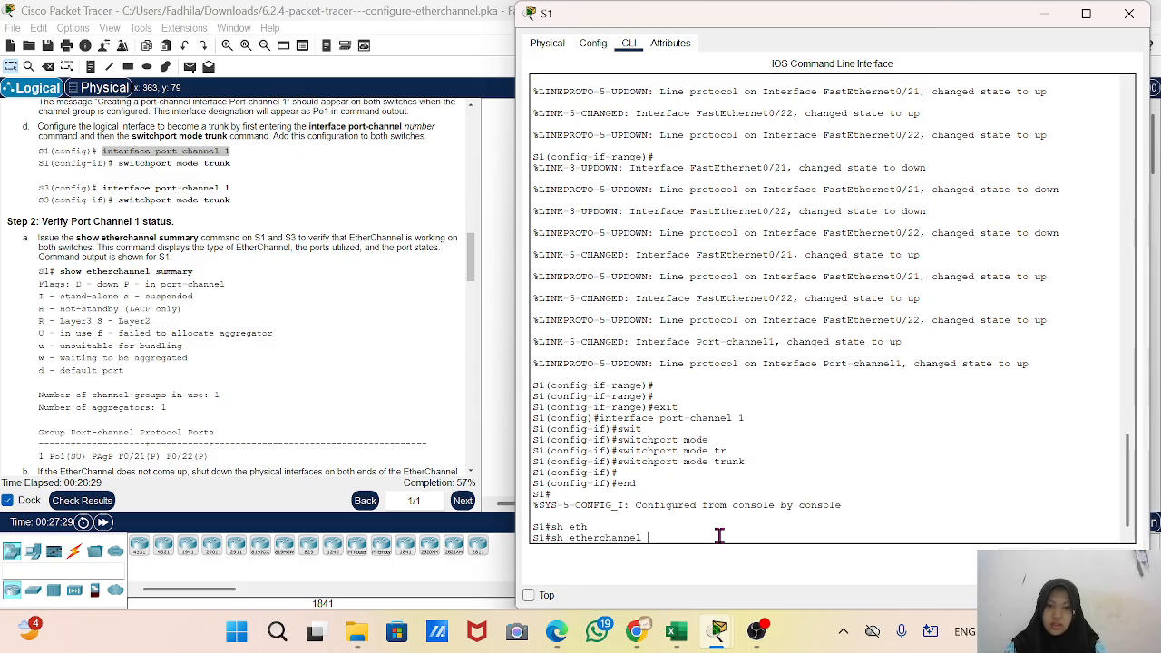
text(sum)
key(Tab)
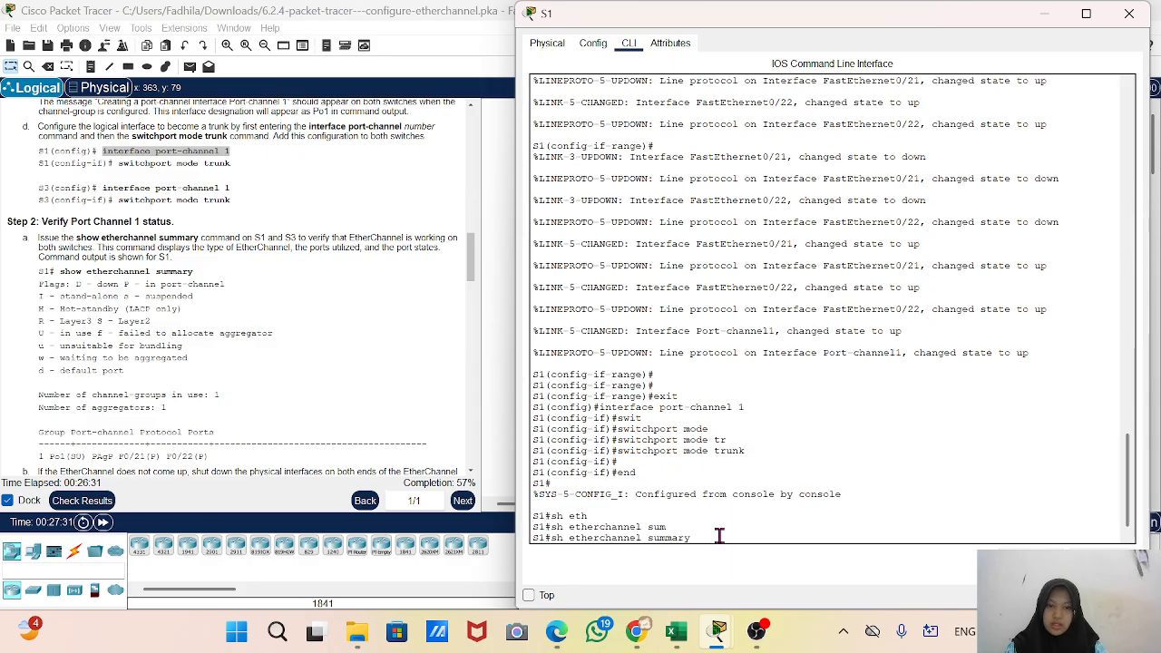
key(Return)
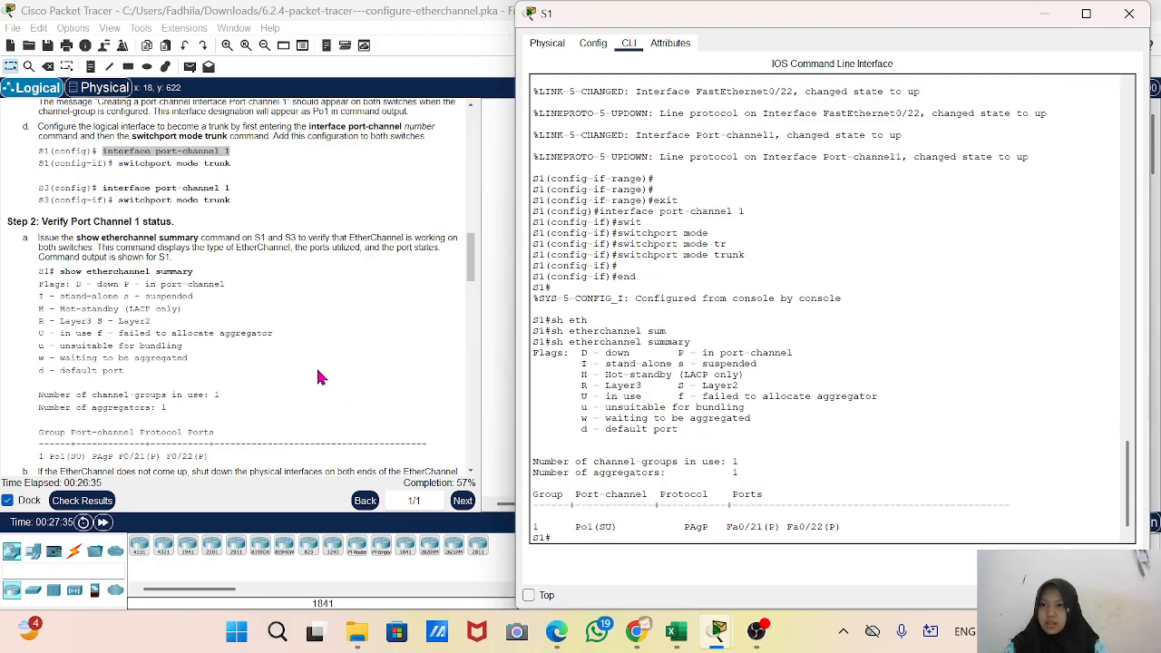
Compare S1's EtherChannel summary with the sample output in Step 2a, checking the group, port-channel, protocol and member ports
scroll(185, 299, down, 4)
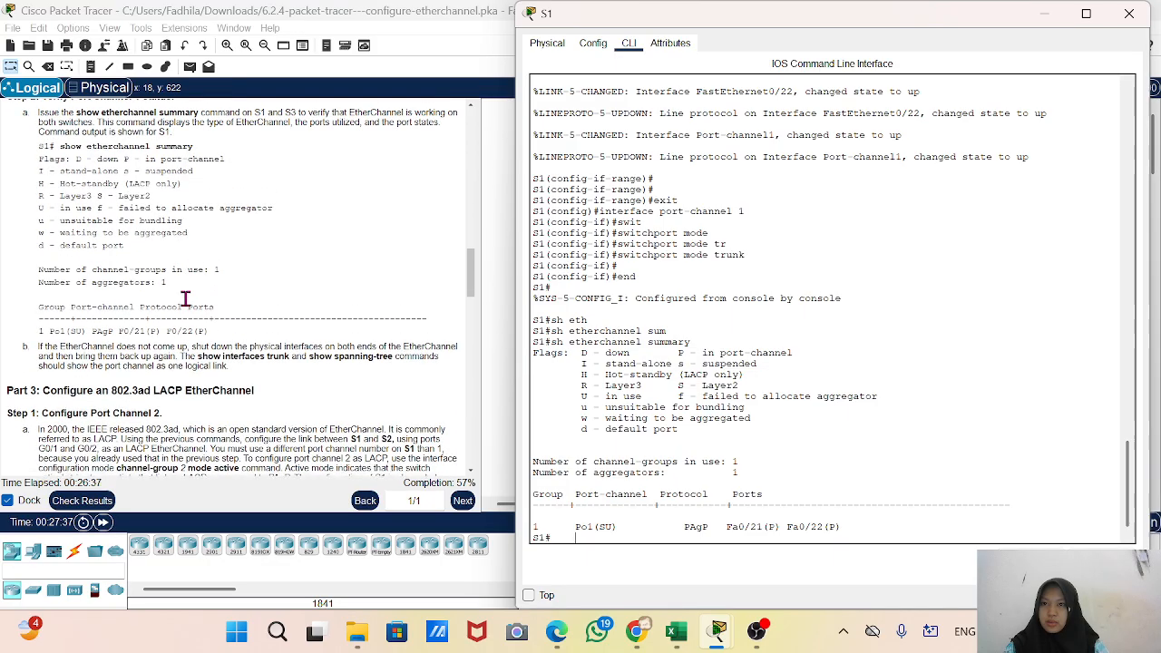
scroll(185, 299, up, 3)
scroll(755, 330, down, 1)
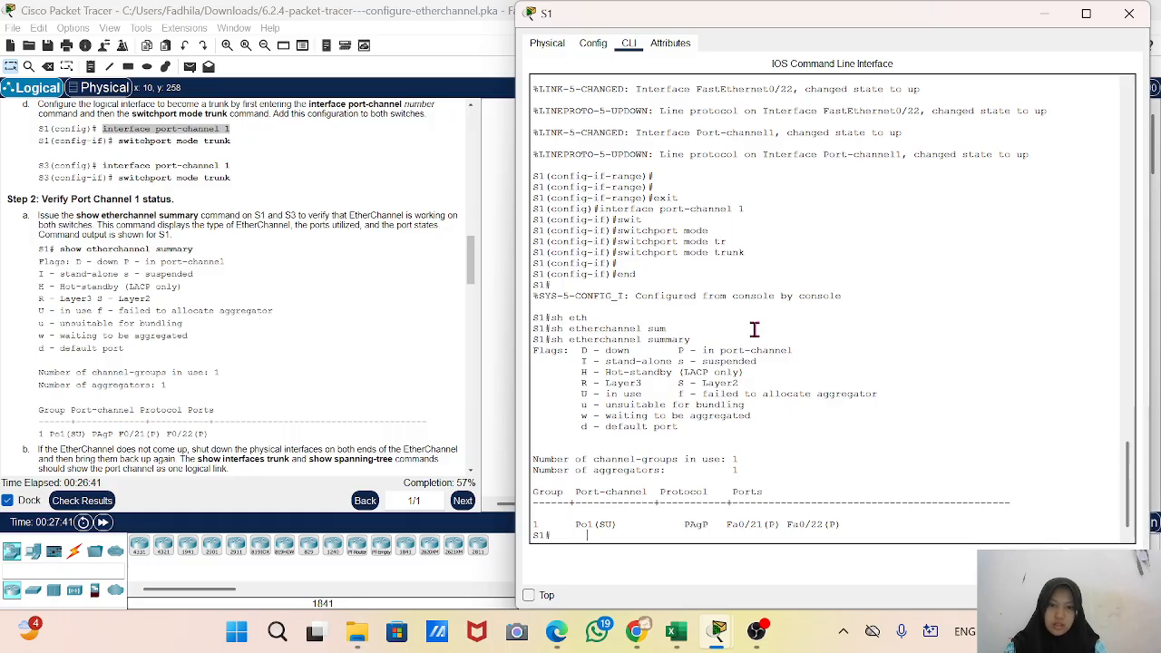
key(Return)
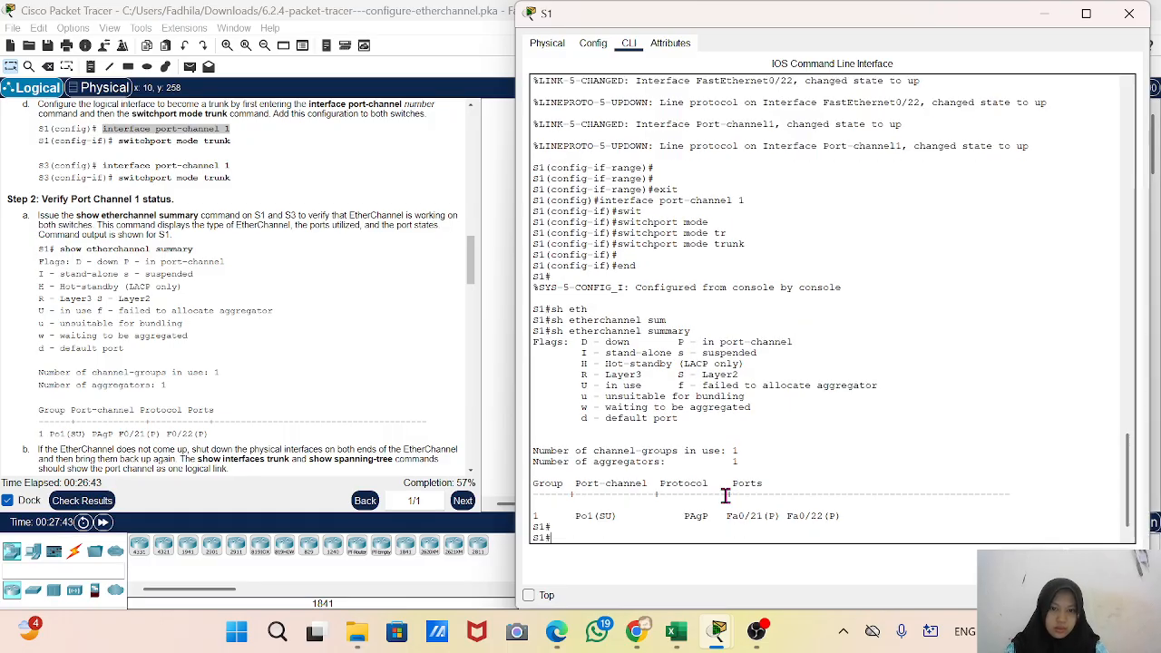
key(Return)
key(Return)
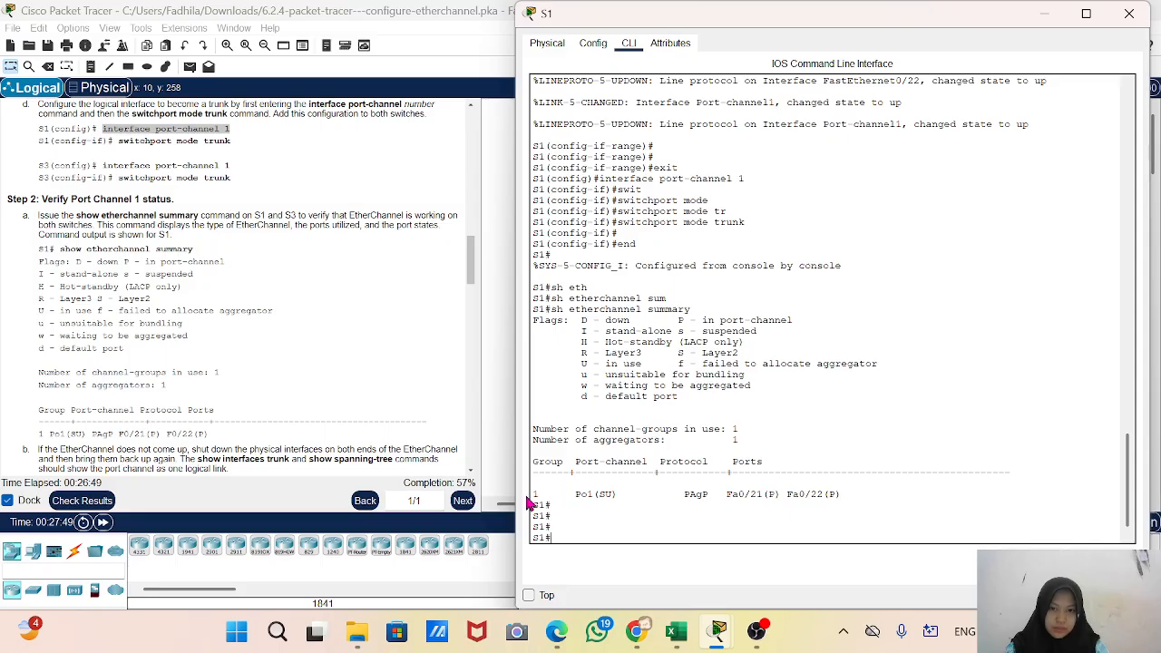
drag(533, 494, 850, 499)
click(853, 498)
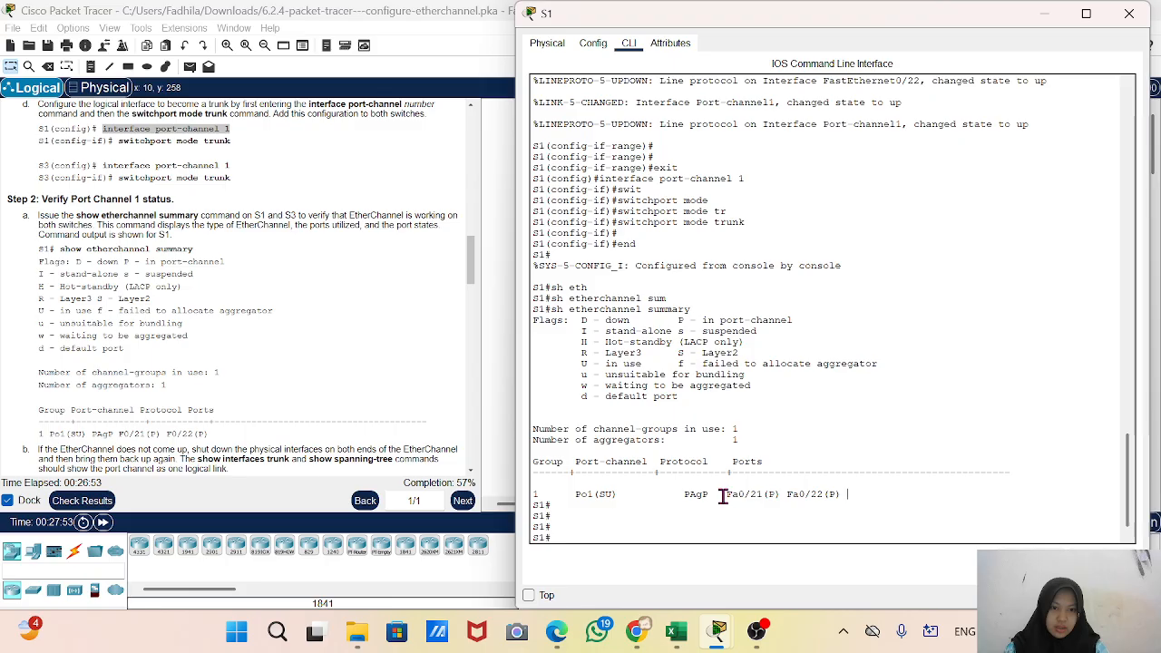
drag(723, 496, 861, 492)
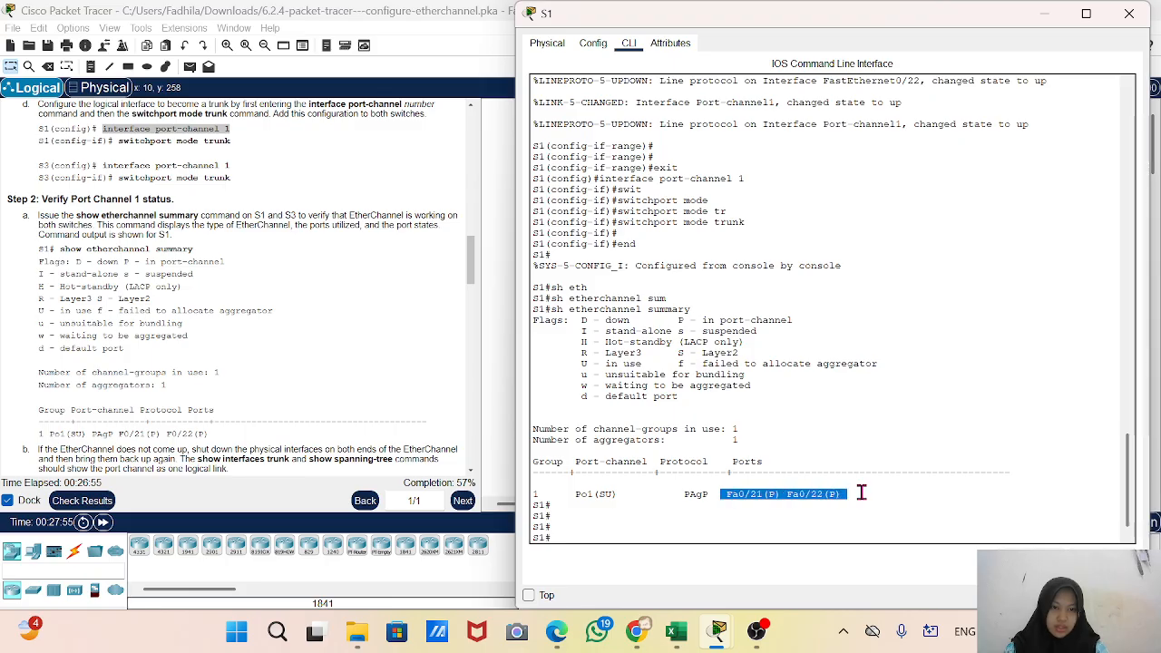
click(861, 492)
scroll(734, 408, up, 1)
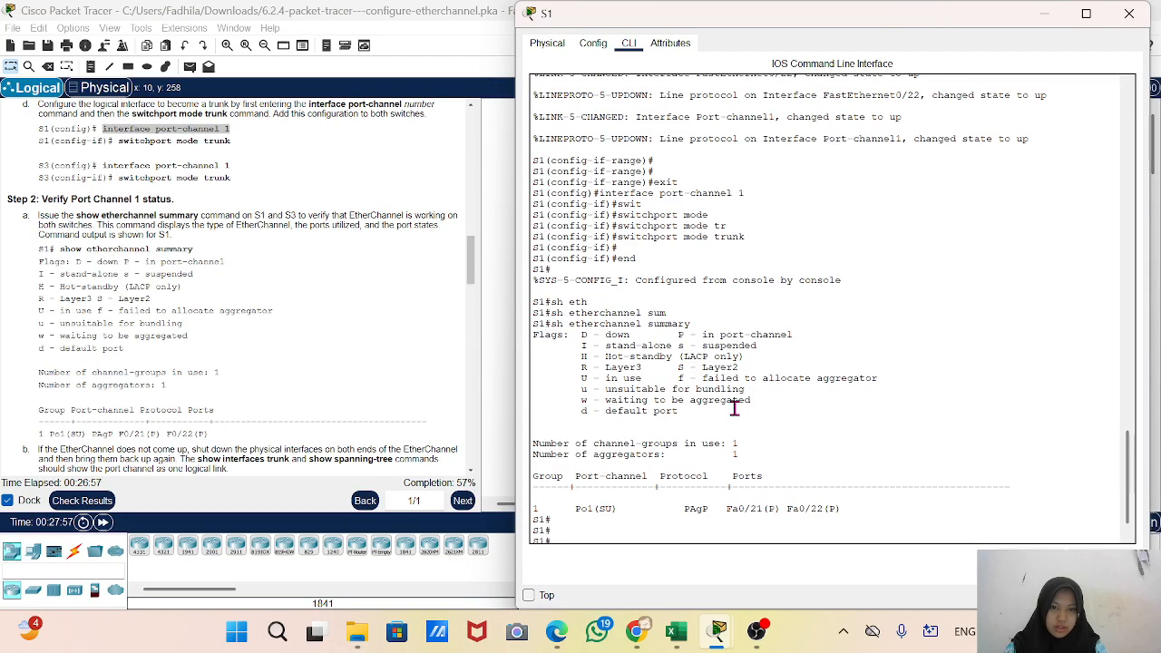
scroll(734, 408, down, 1)
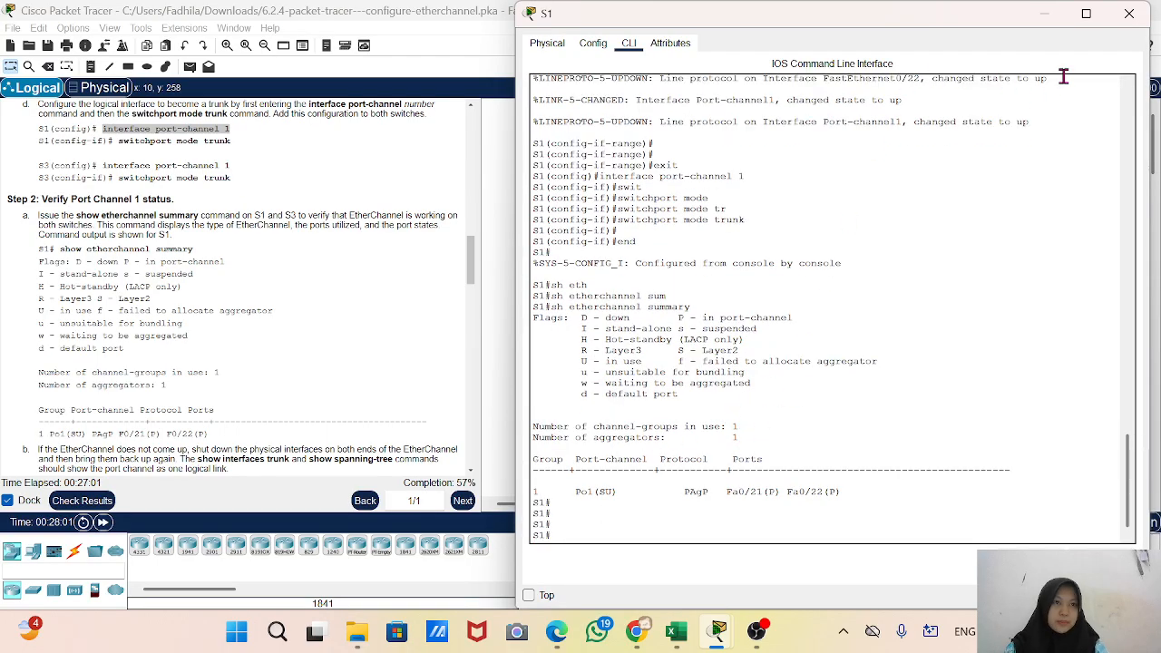
Leave the S1 console and open S3's command line at its interface configuration prompt
click(1050, 20)
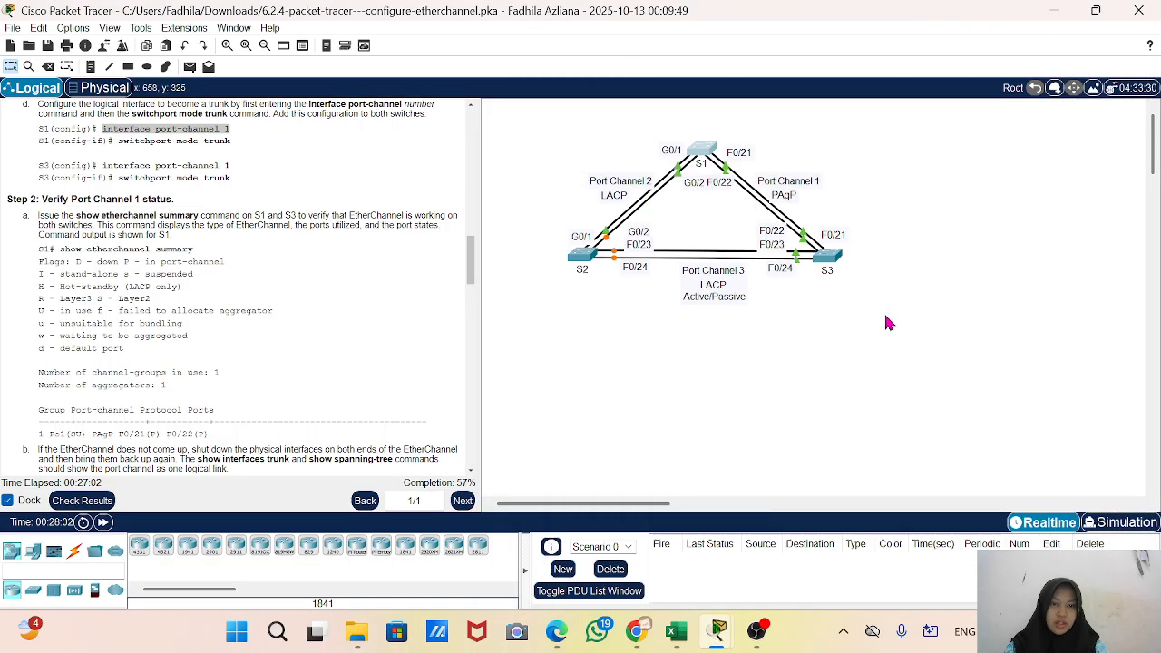
click(833, 259)
scroll(684, 514, down, 1)
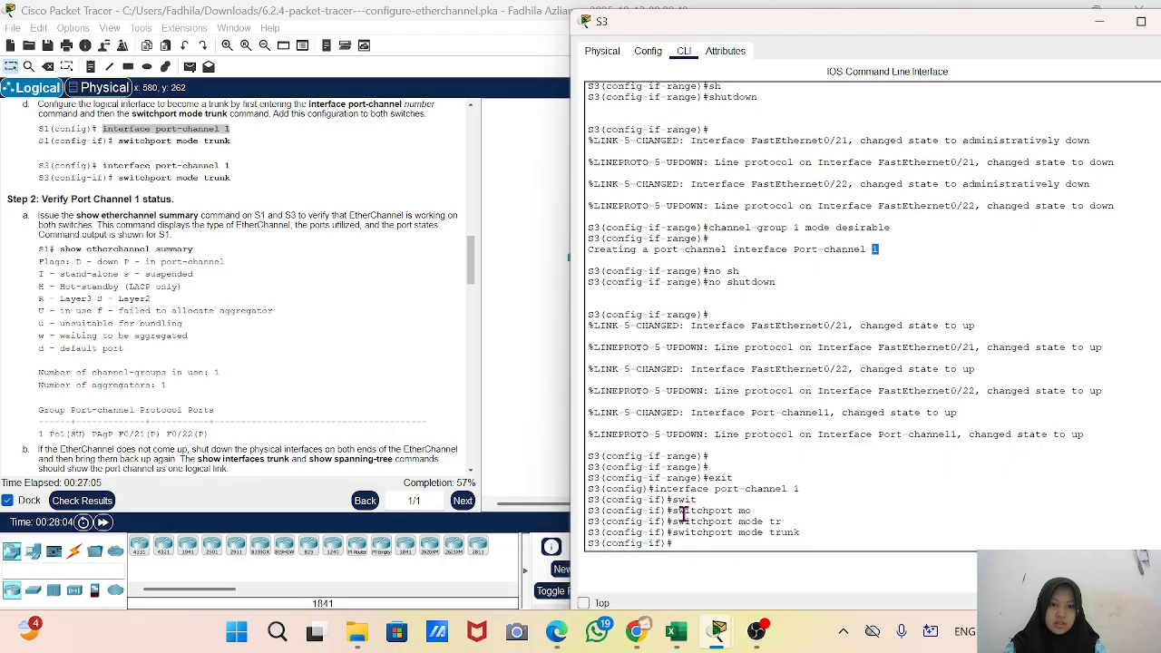
click(686, 544)
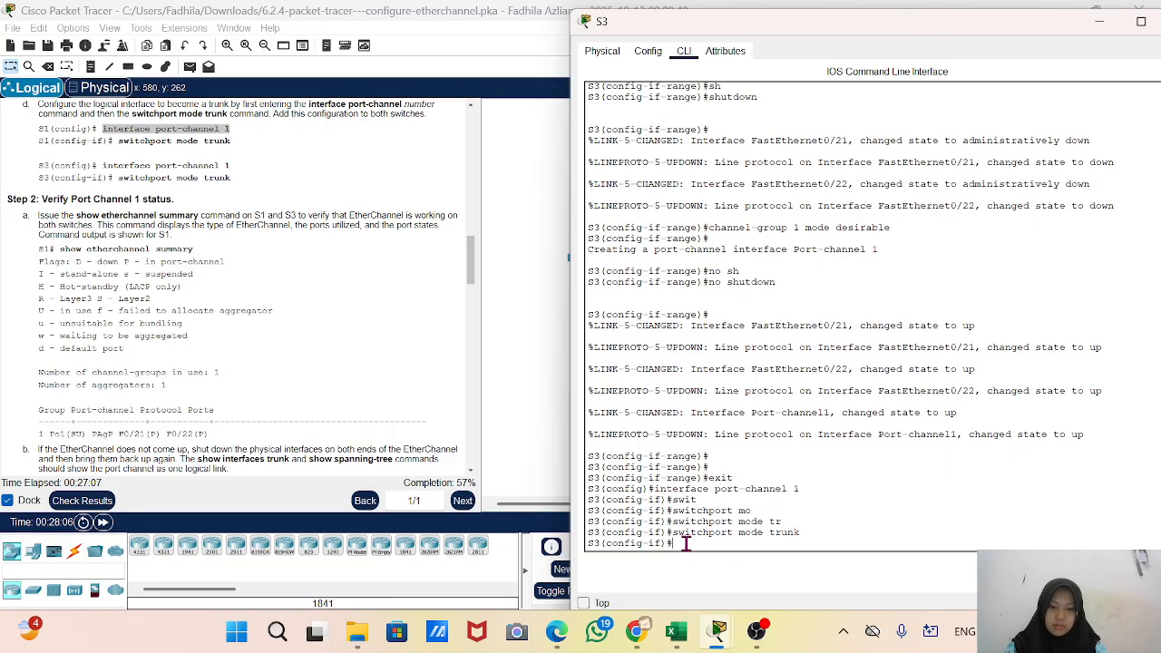
Try to run do sh eterchannel summary from S3's interface configuration mode
text(do)
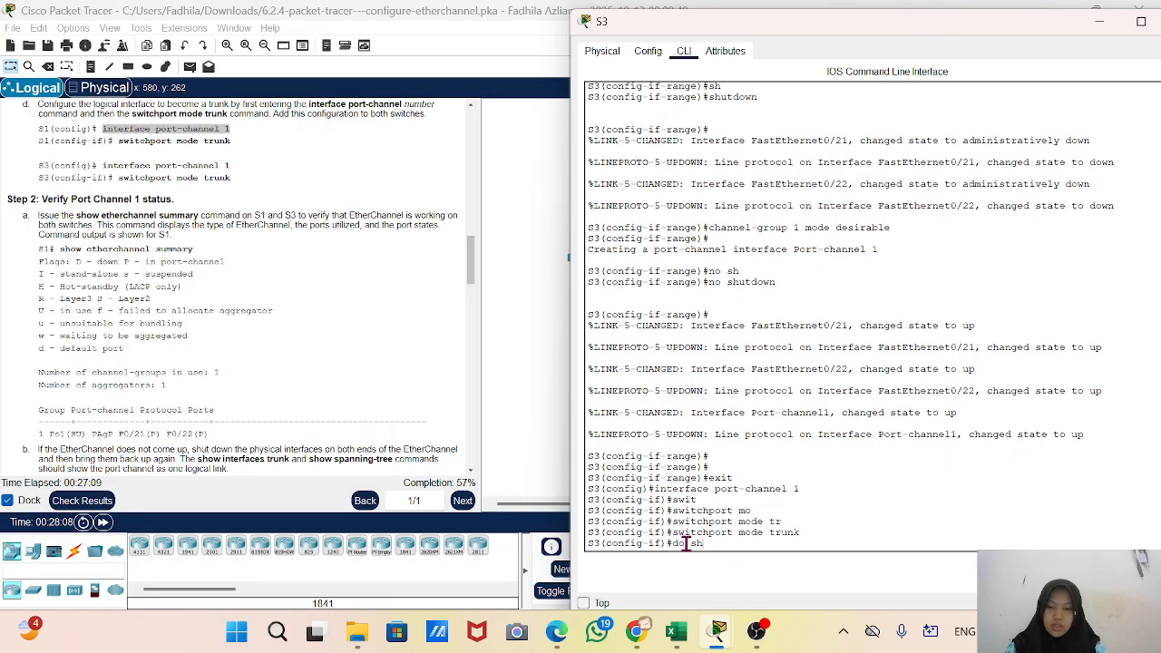
text( sh )
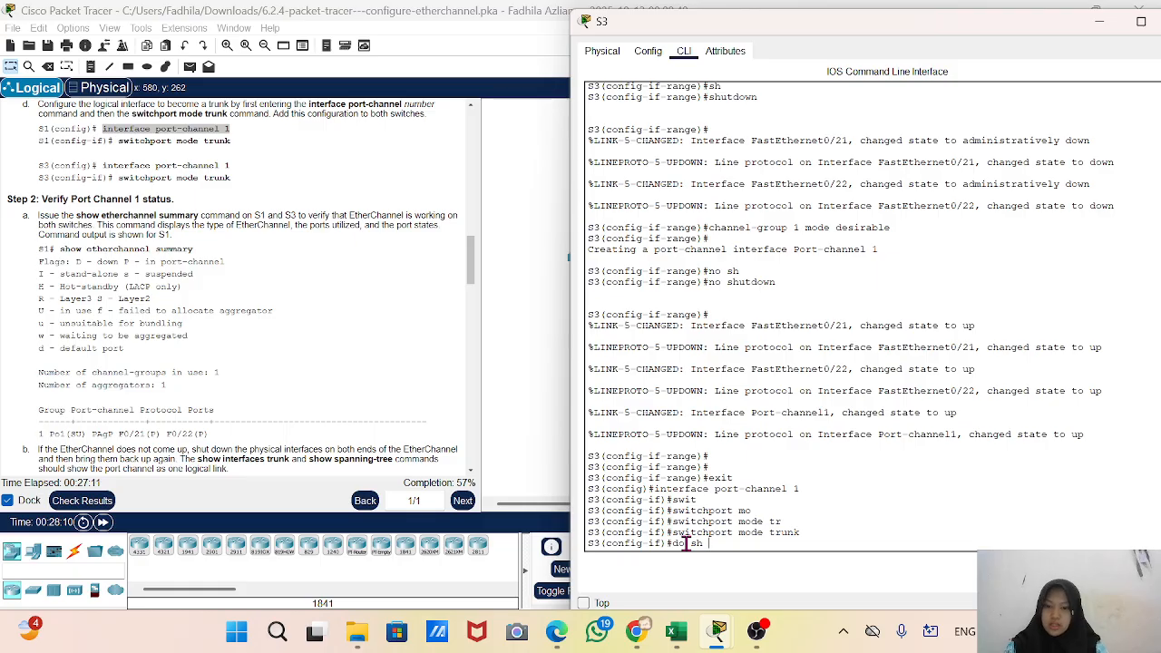
text(eter)
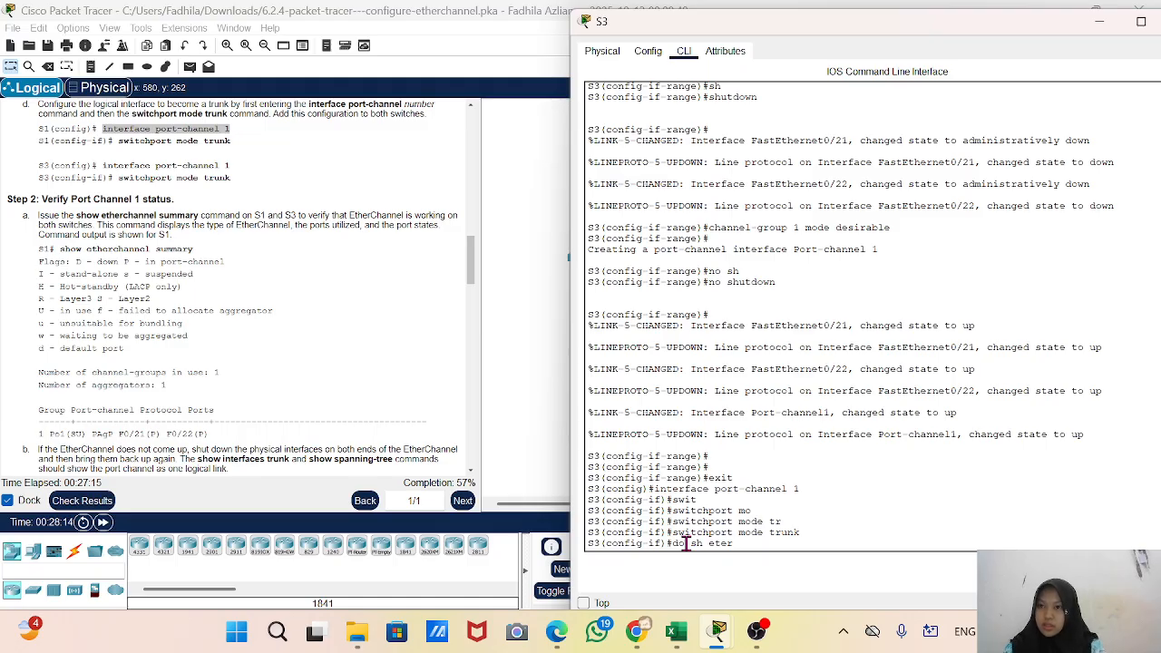
text(channel)
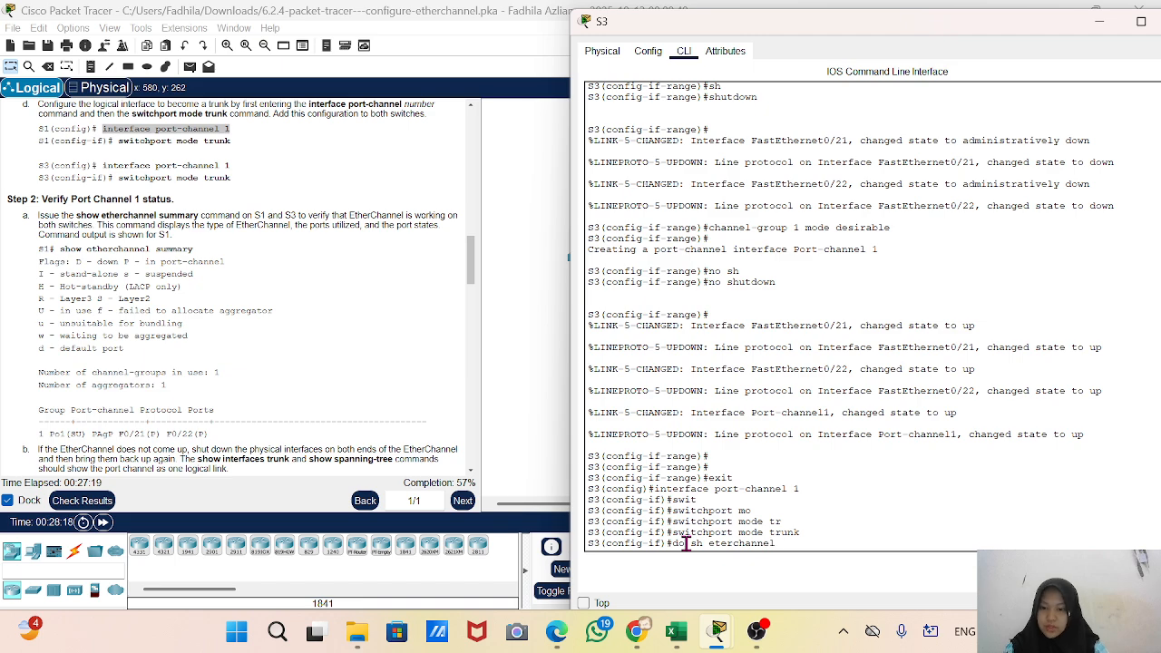
text( summary)
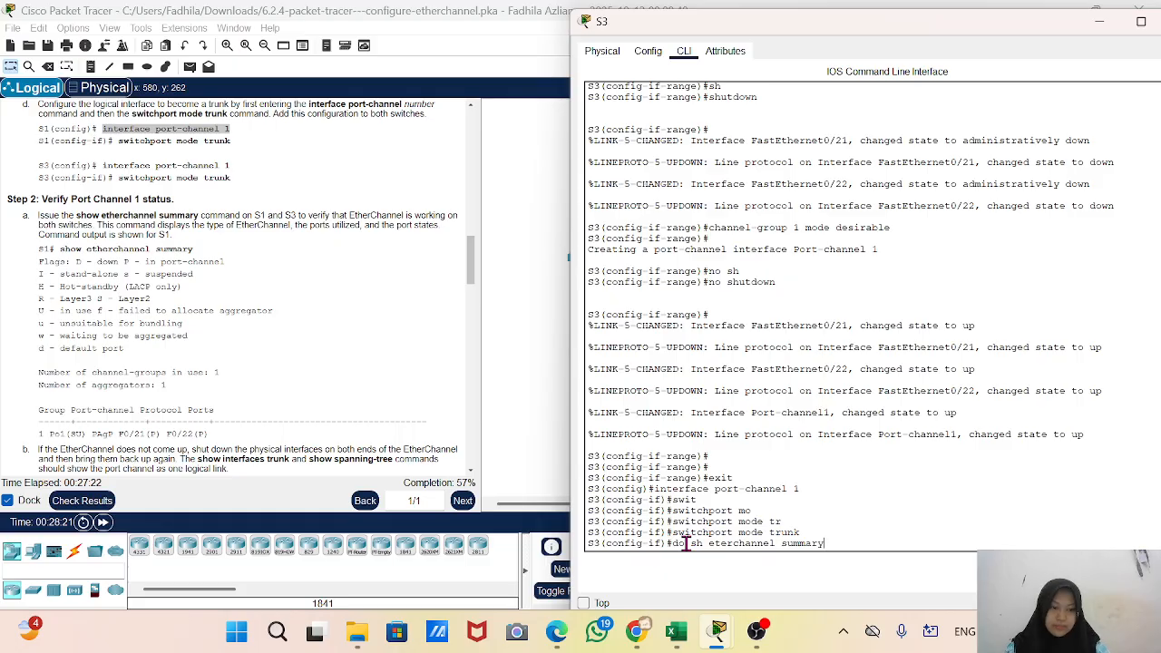
key(Return)
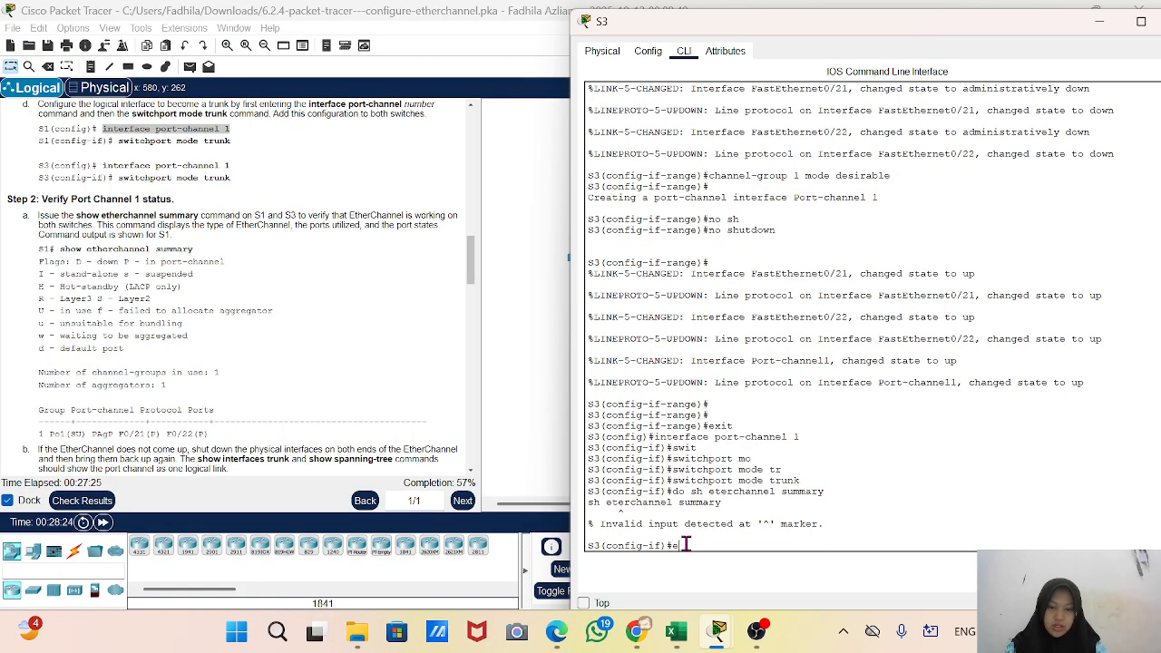
Return S3 to privileged EXEC mode with the end command and run show etherchannel summary
text(end)
key(Return)
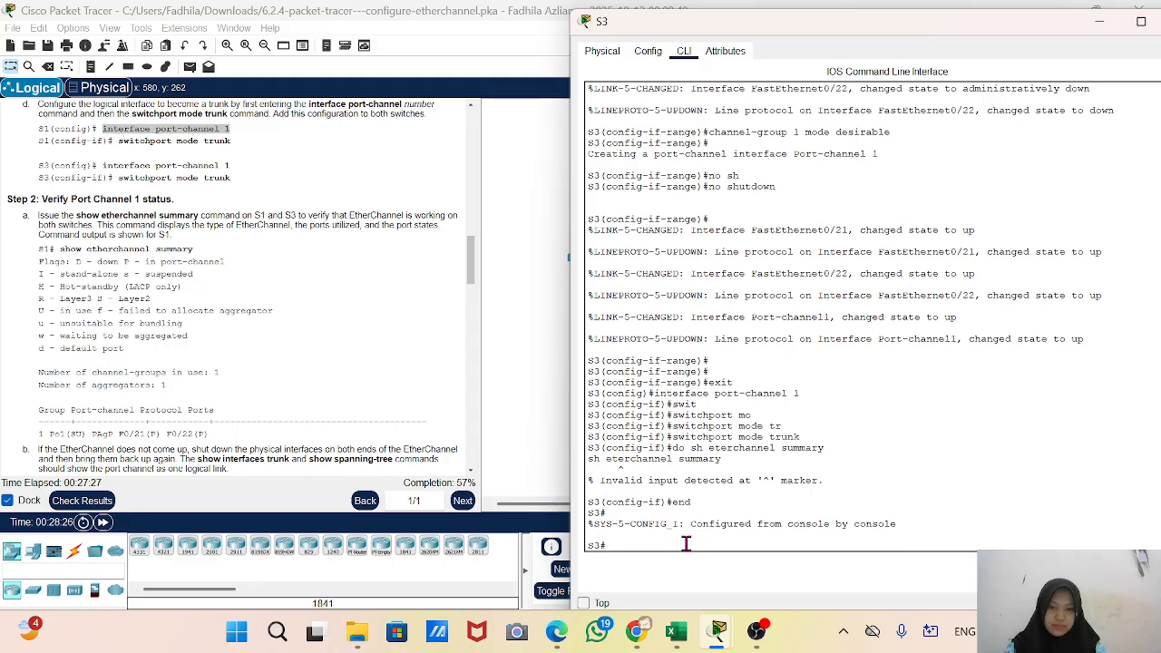
text(sh)
key(Tab)
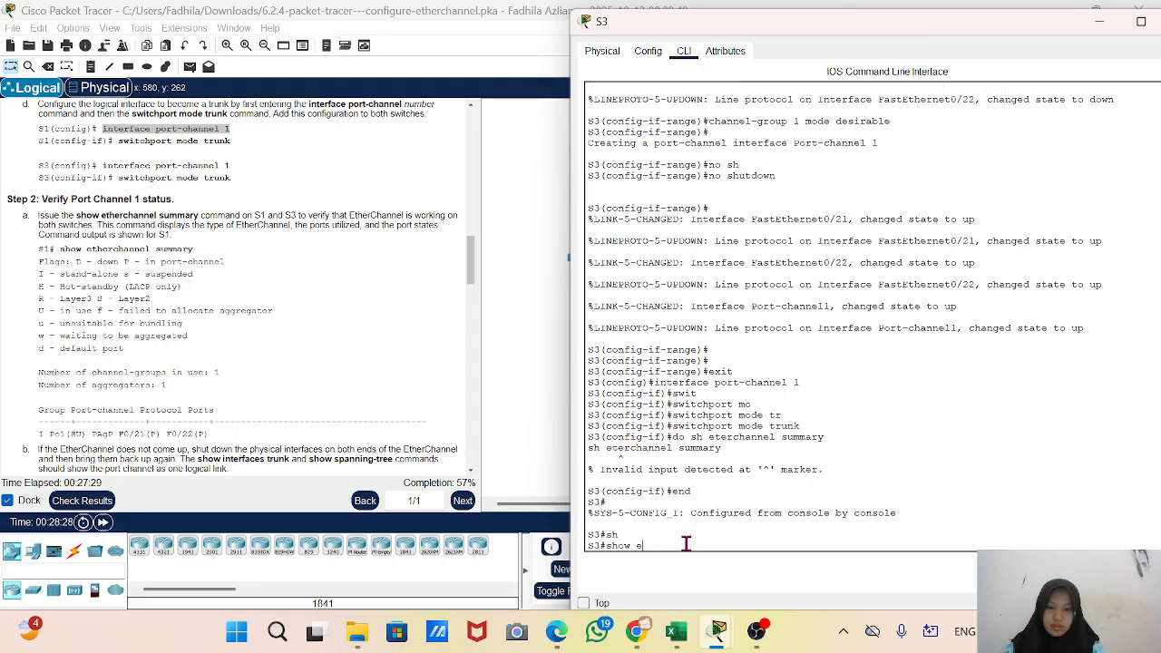
text(et)
key(Tab)
text(c)
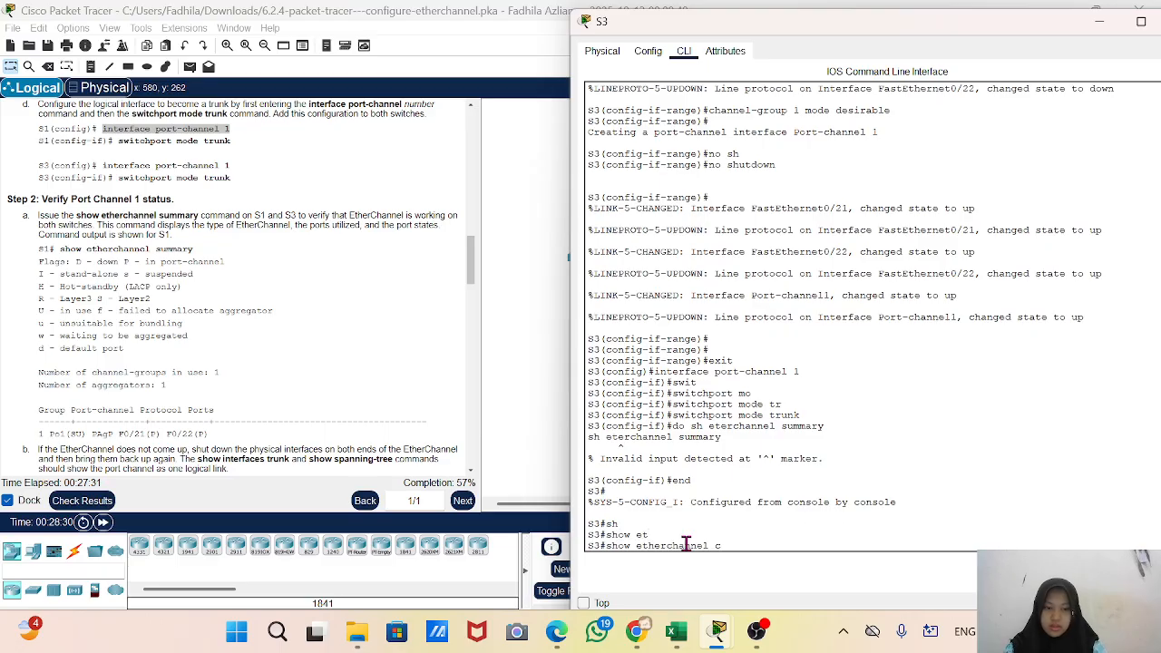
text(u)
key(Tab)
key(Return)
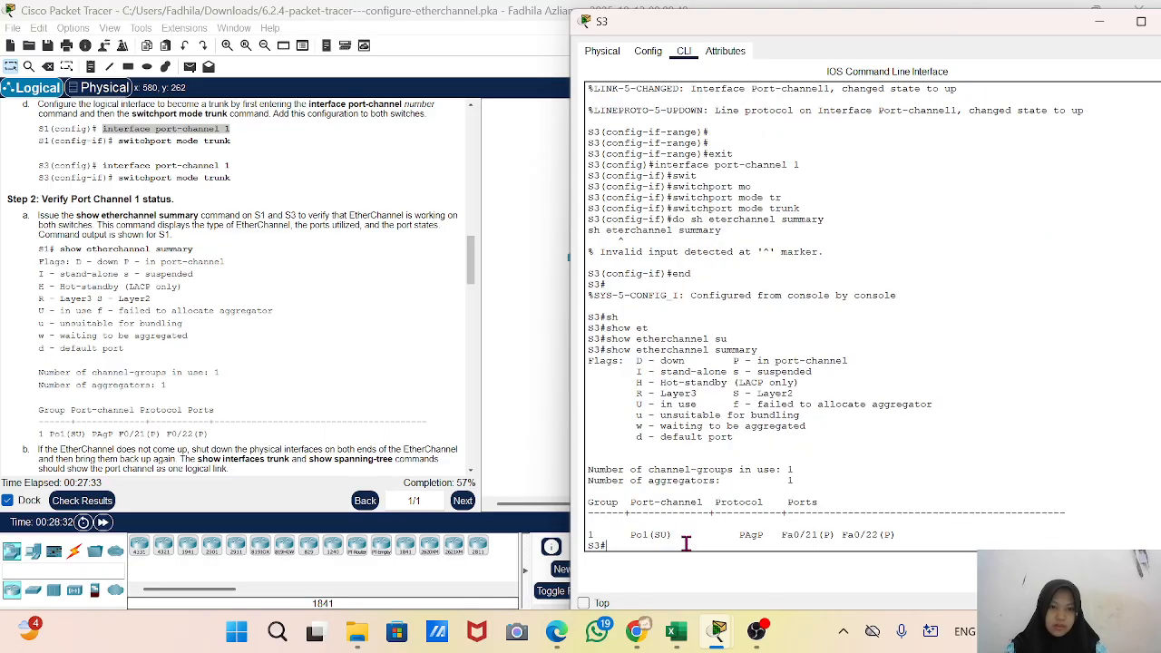
key(Return)
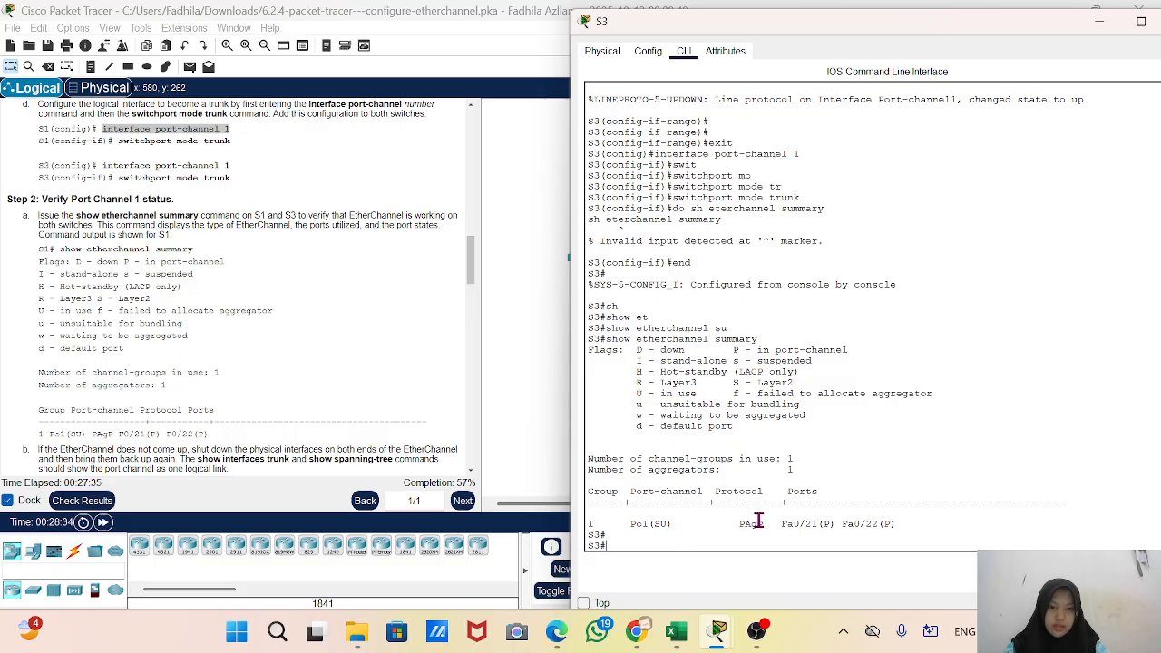
Check the protocol and member ports of Port Channel 1 in S3's EtherChannel summary
drag(769, 523, 700, 339)
click(897, 526)
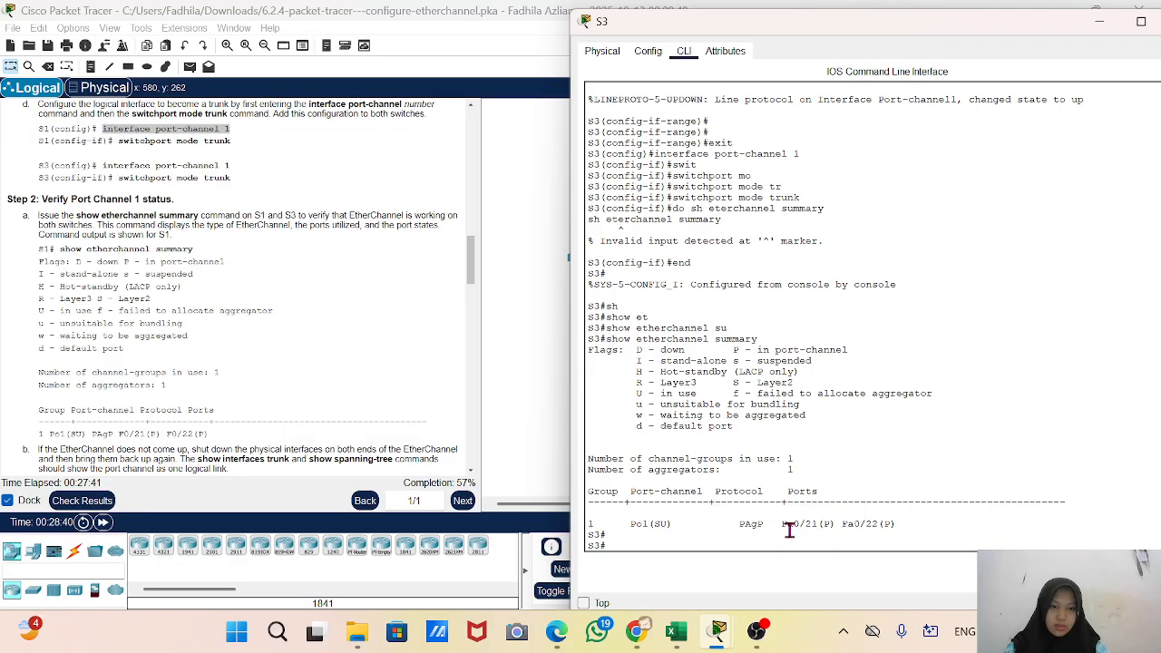
drag(785, 527, 880, 531)
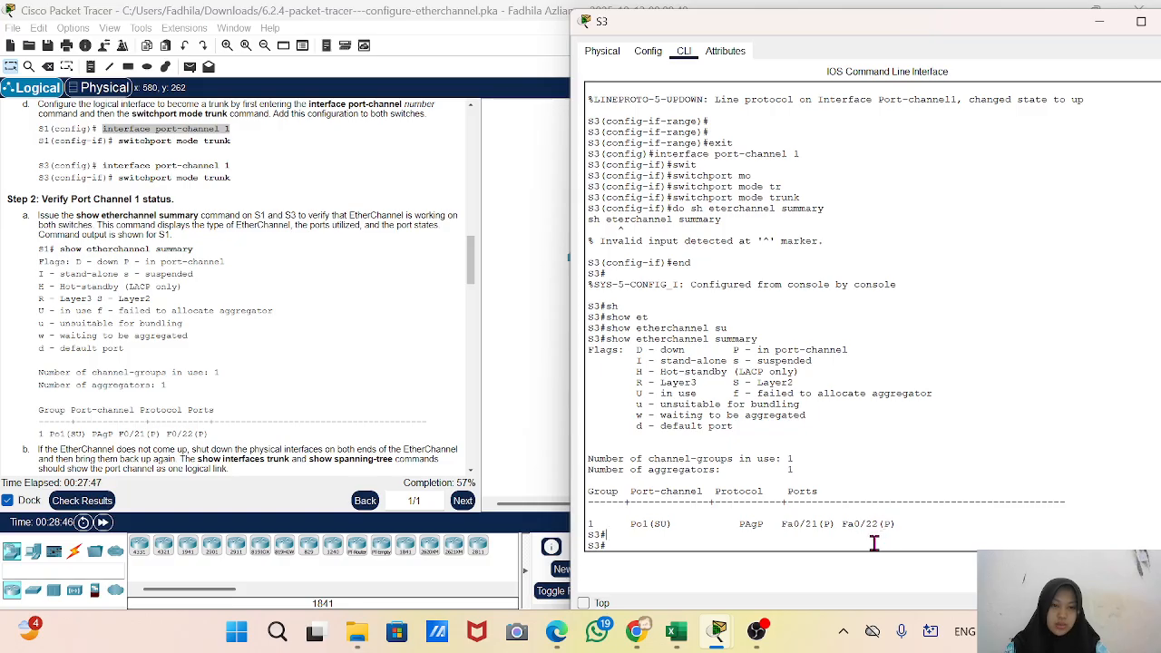
Return from S3 to the topology and review the Part 2 Step 1 instructions for configuring Port Channel 1
click(1093, 30)
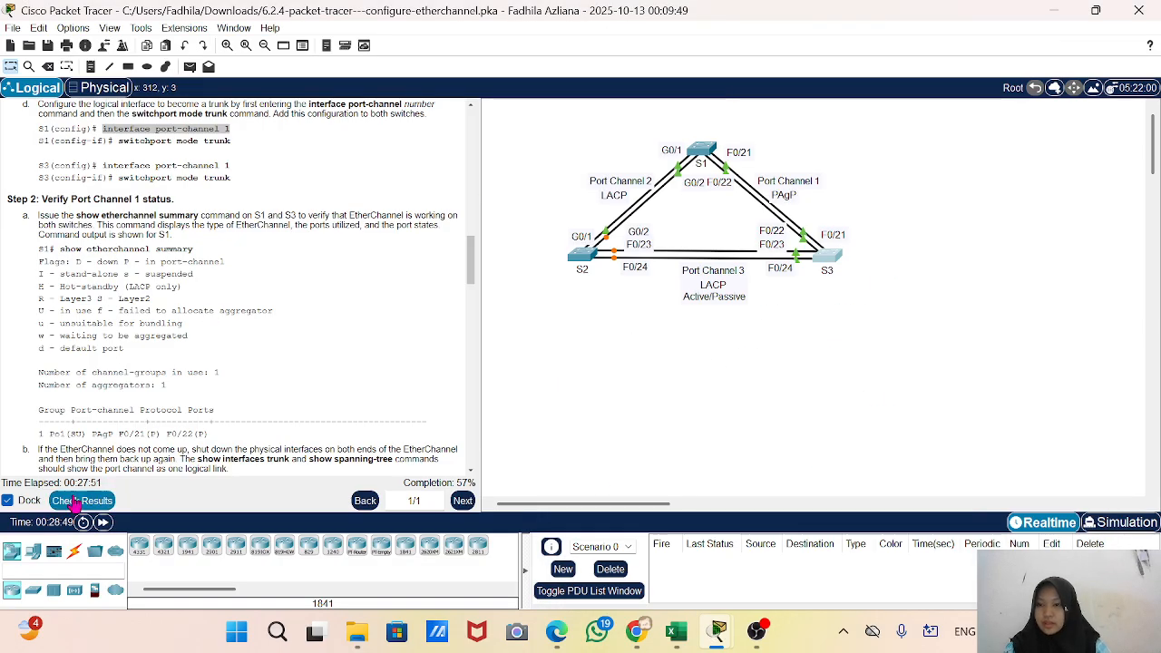
scroll(123, 372, up, 15)
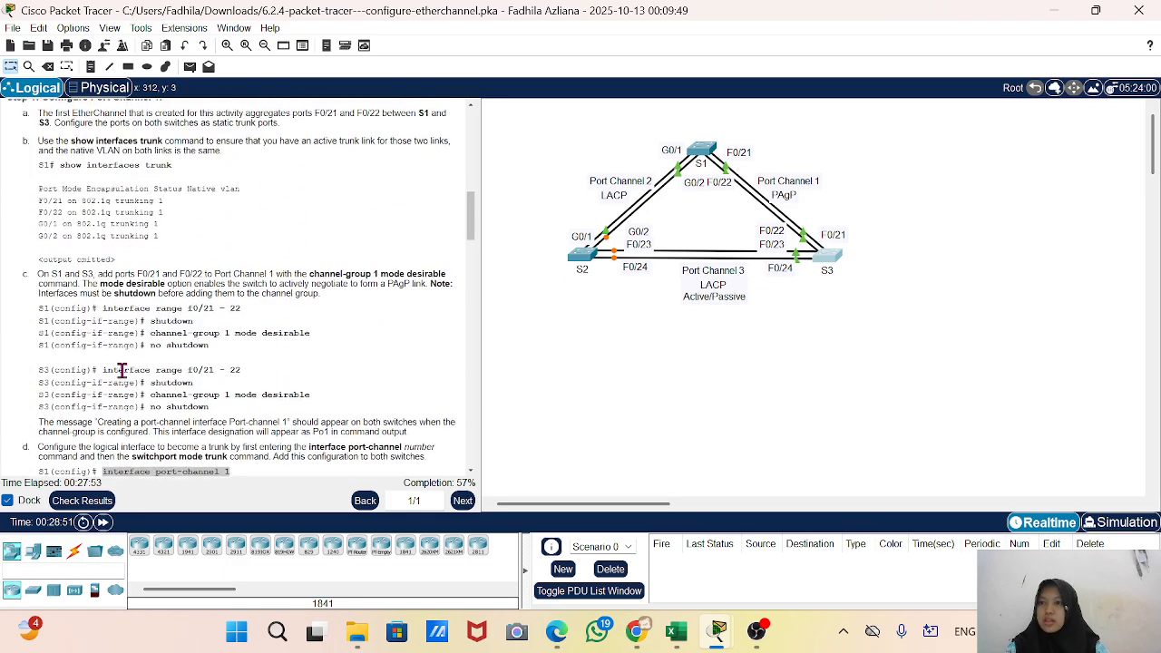
scroll(122, 372, up, 3)
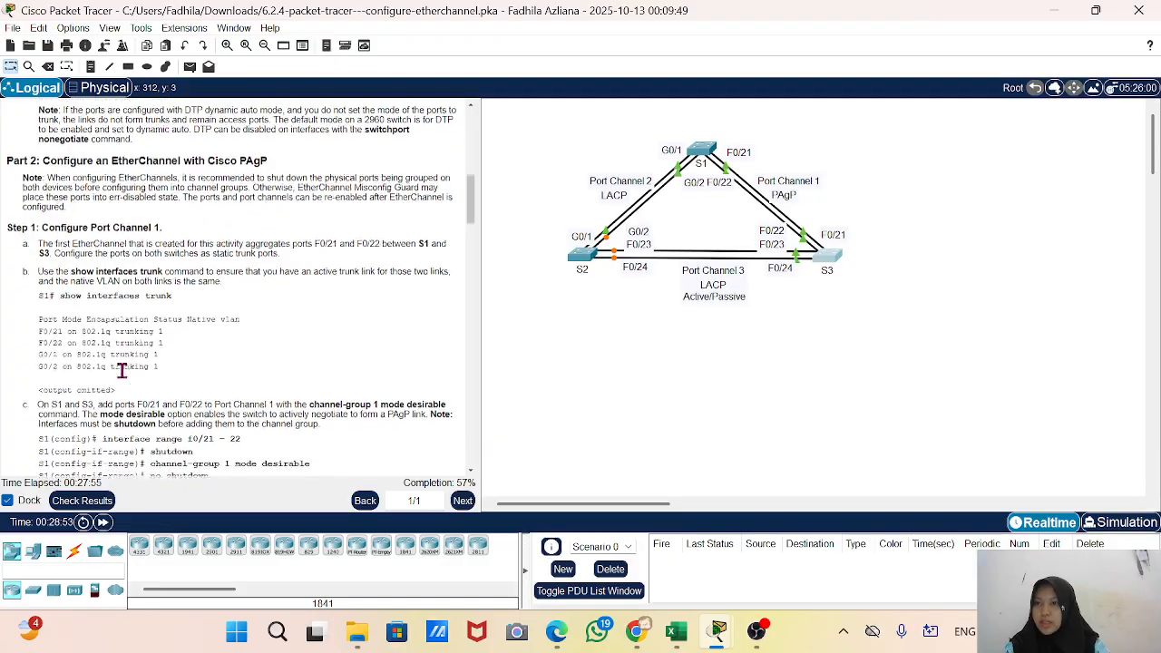
Read the Part 3 lab instructions for configuring Port Channel 2 as an 802.3ad LACP EtherChannel
scroll(183, 209, down, 15)
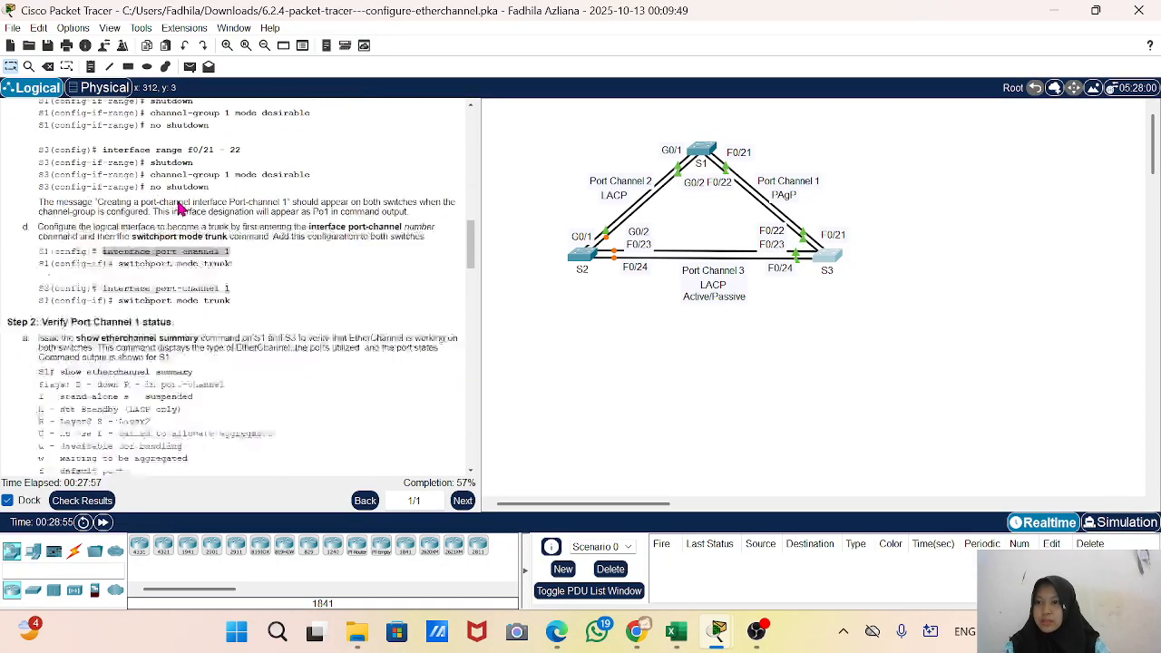
scroll(182, 209, down, 5)
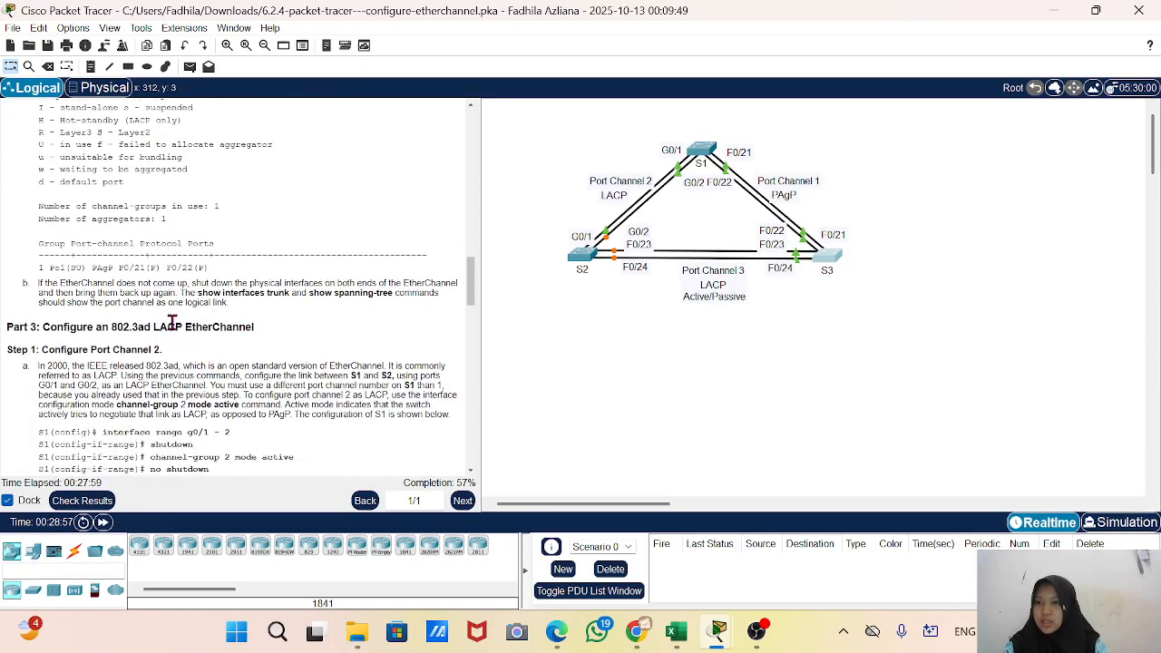
scroll(172, 322, down, 5)
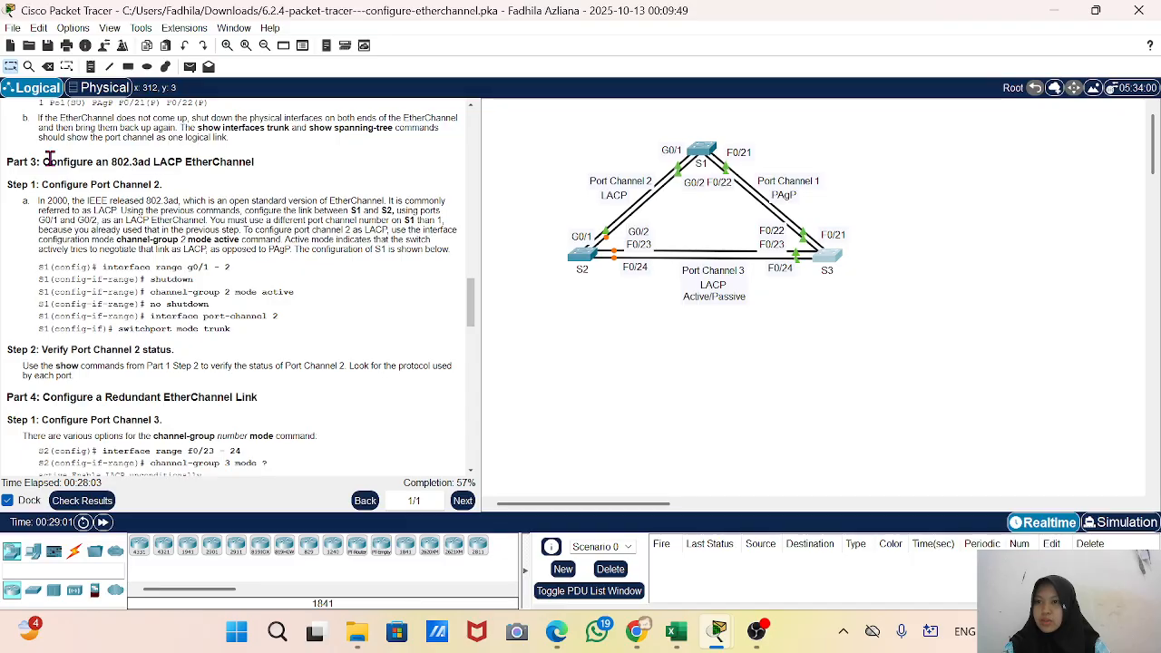
drag(49, 162, 269, 168)
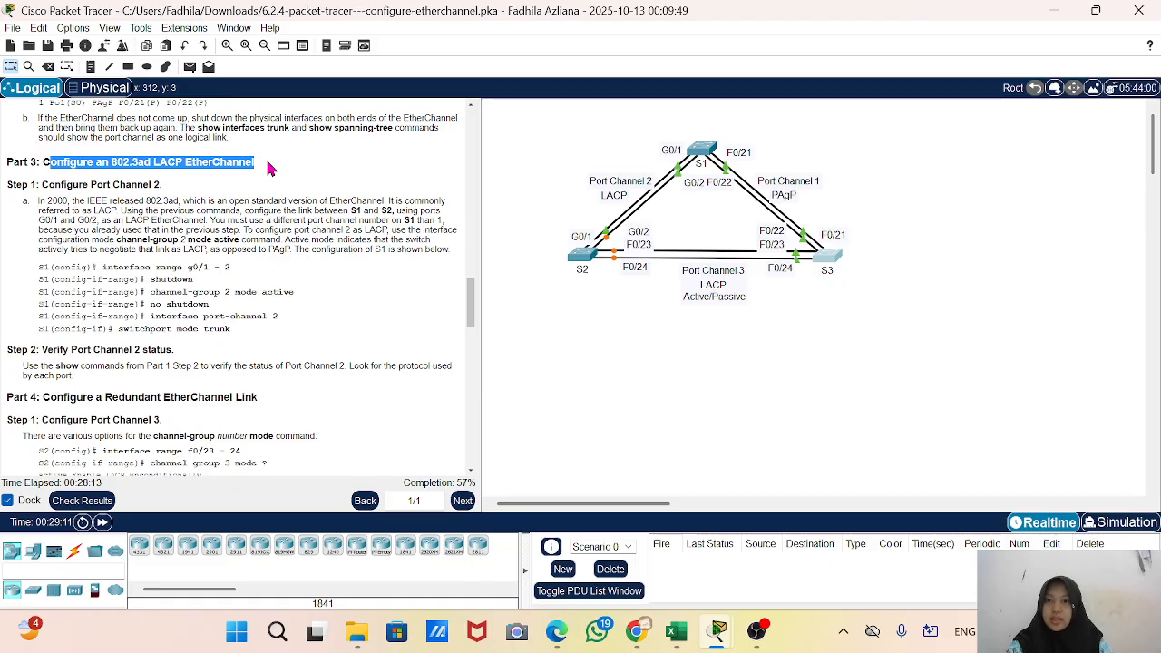
click(119, 223)
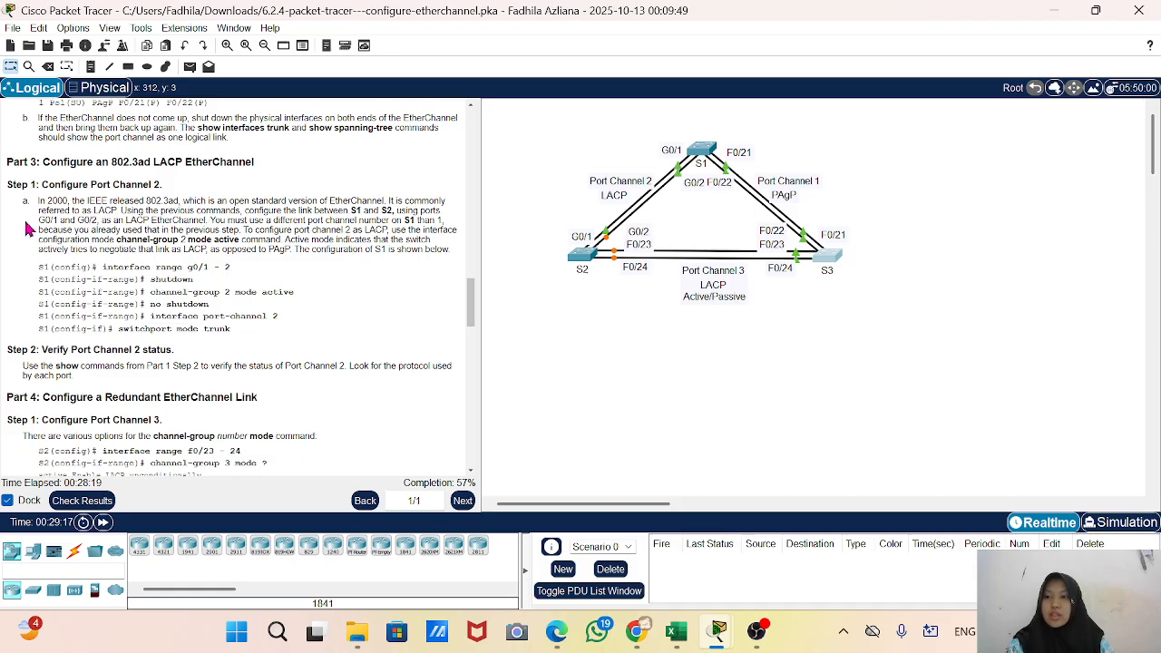
scroll(156, 280, down, 1)
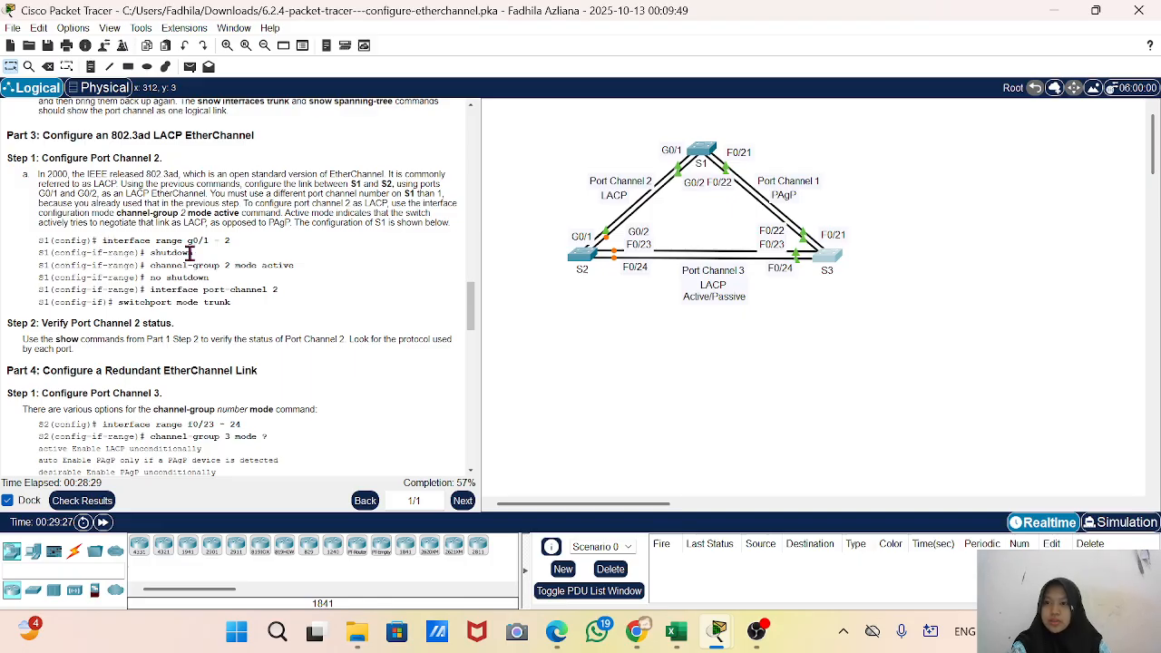
Open the command-line interface of switch S1 at its privileged prompt
click(700, 160)
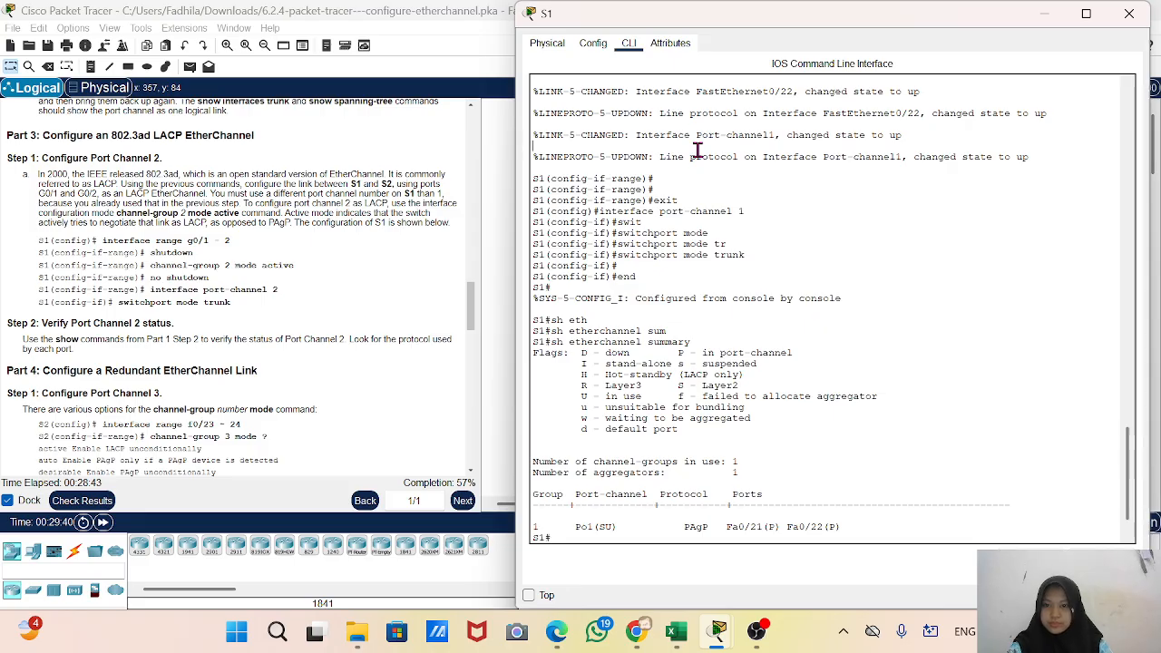
key(Return)
key(Return)
key(Return)
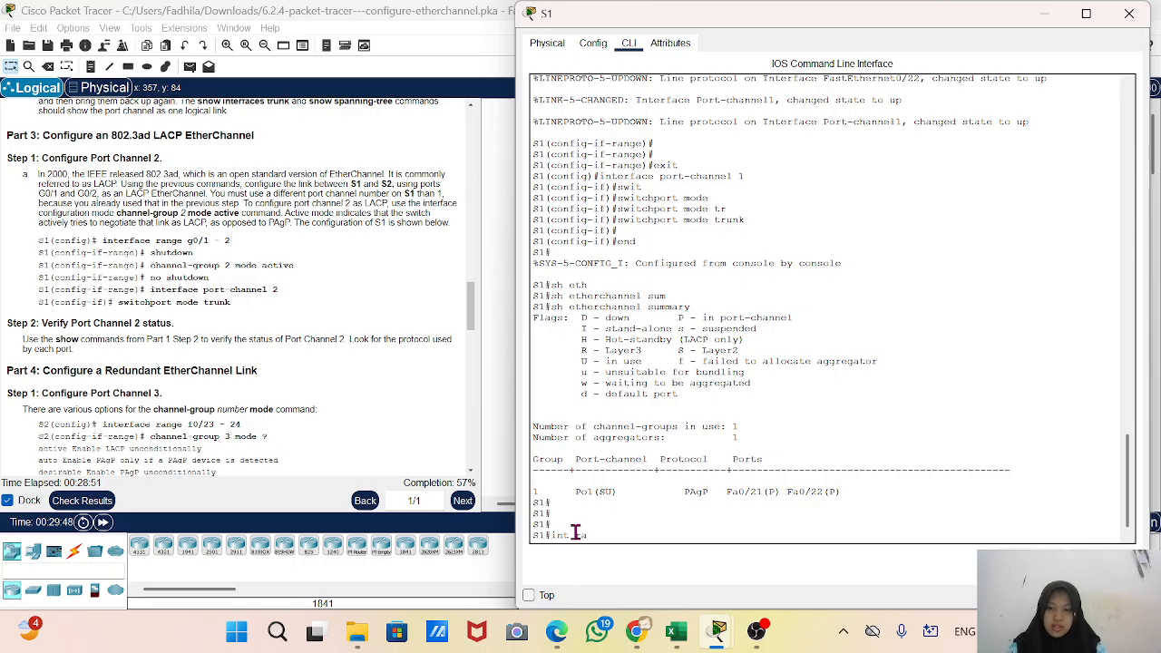
Try to select the interface range g0/1-2 from S1's privileged prompt
key(Tab)
text(ng)
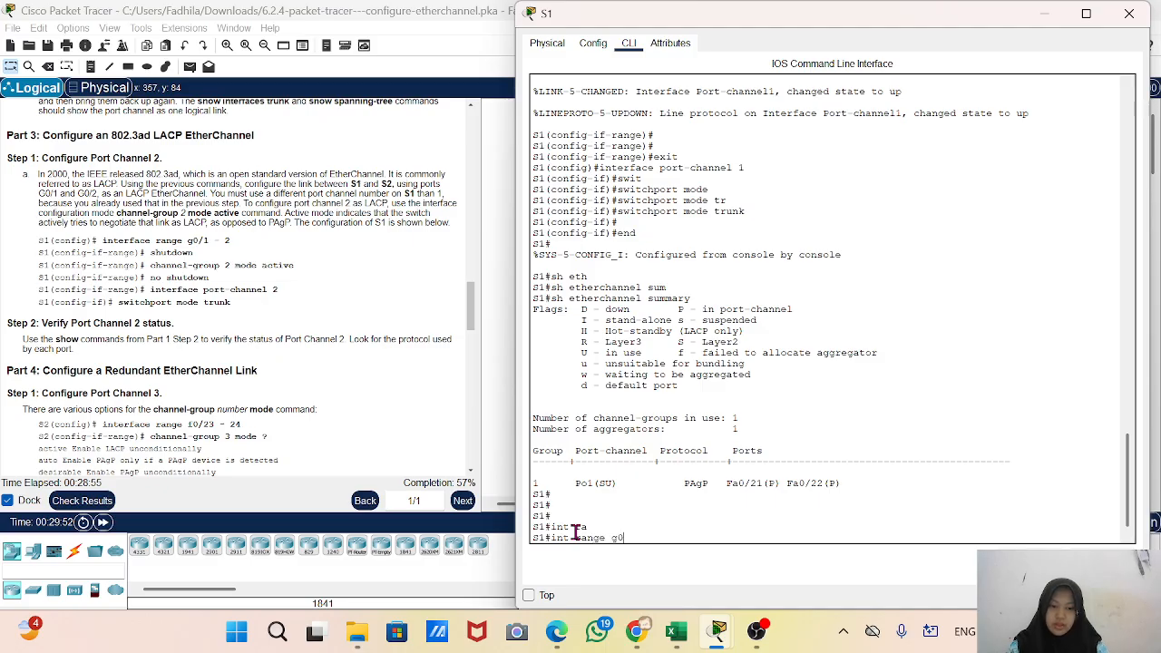
text(e g0/1-2)
key(Return)
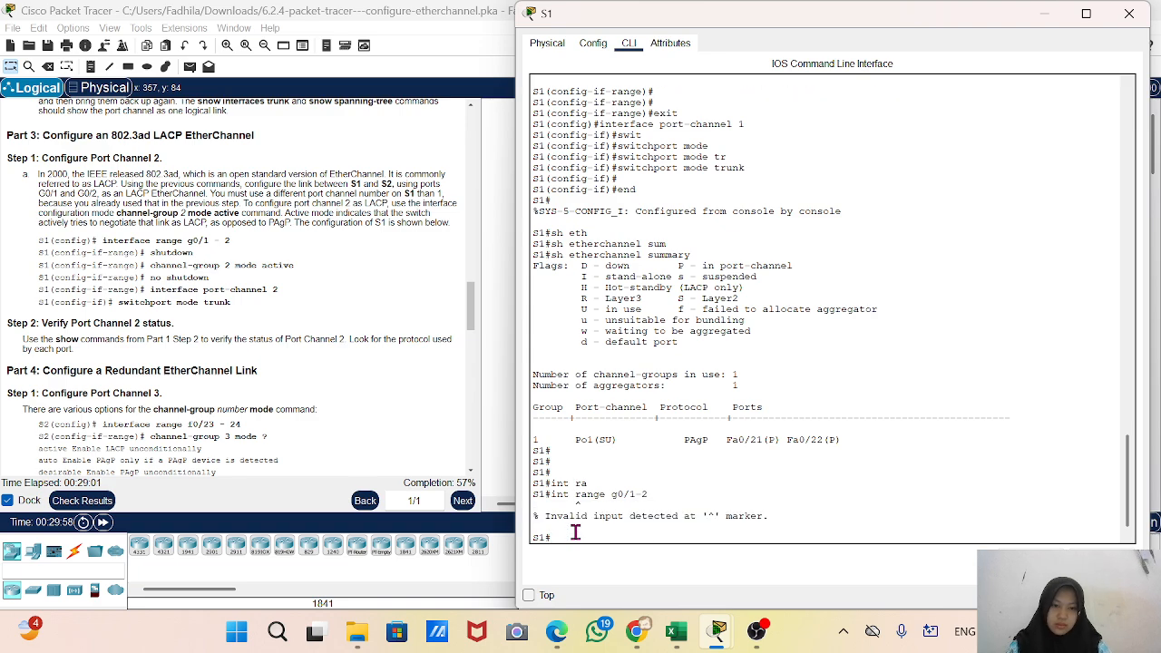
Enter global configuration mode on S1 with config t
text(co)
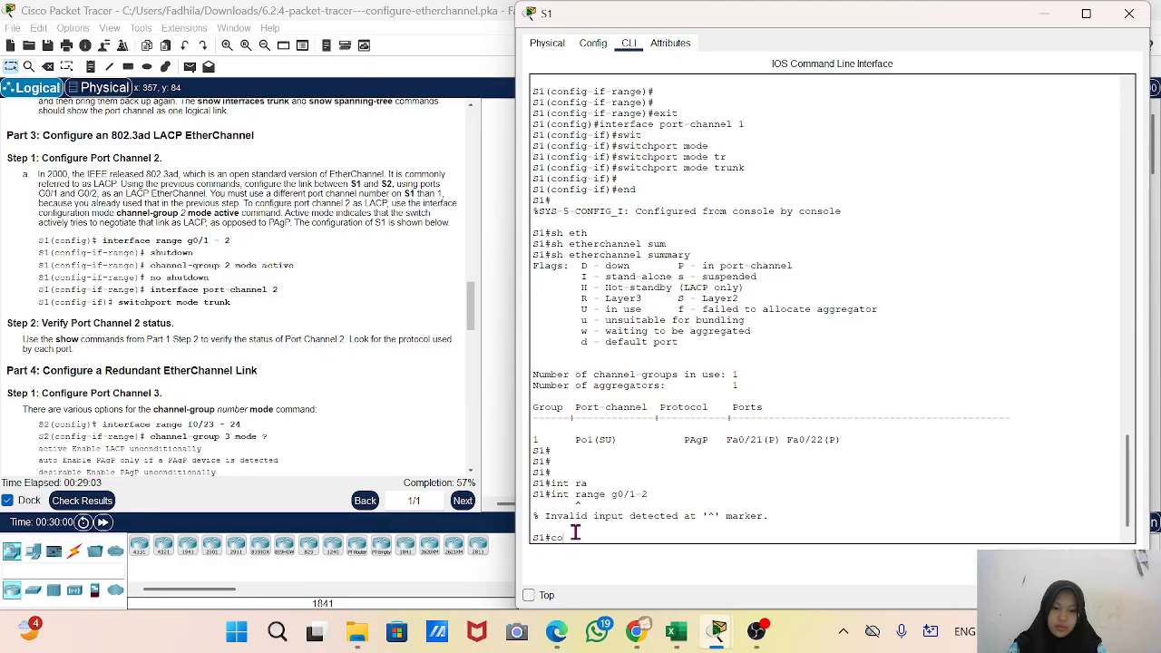
text(nfig t)
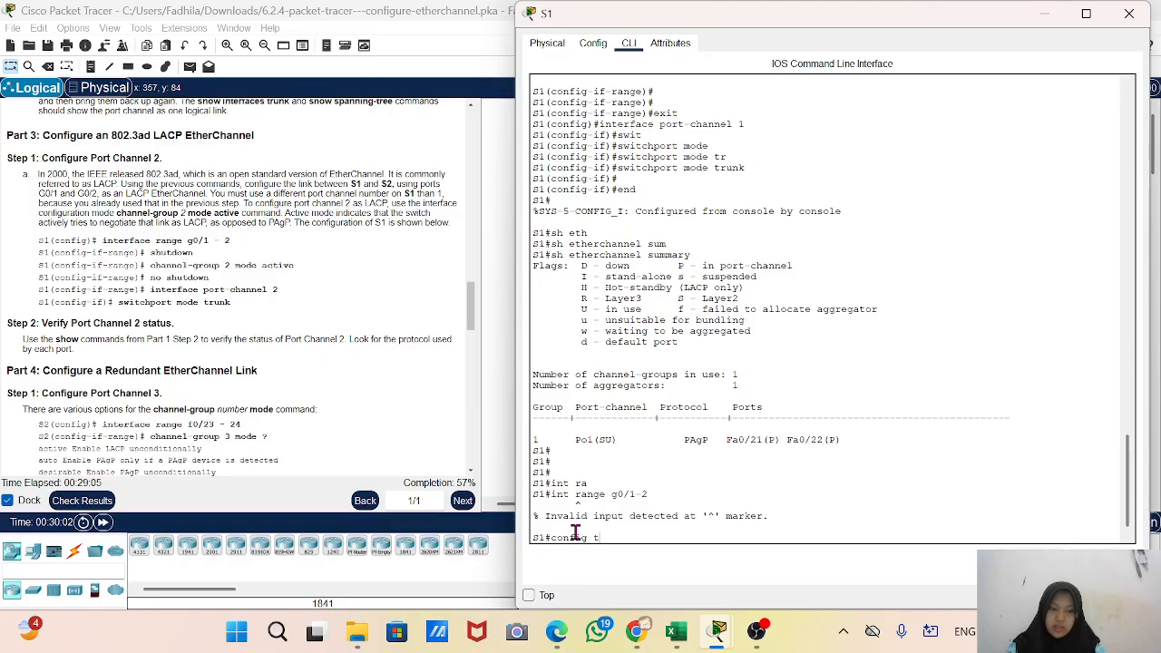
key(Return)
Recall the earlier int range f0/21-22 command from S1's command history
text(int)
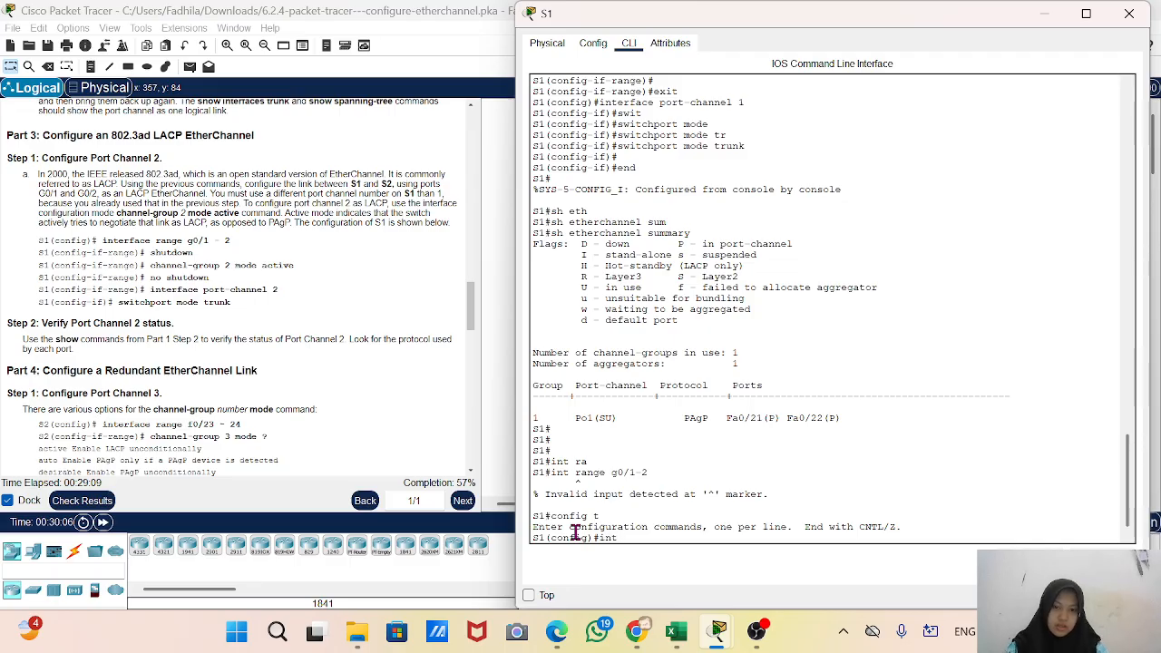
key(BackSpace)
key(BackSpace)
key(BackSpace)
key(Up)
key(Up)
key(Up)
key(Up)
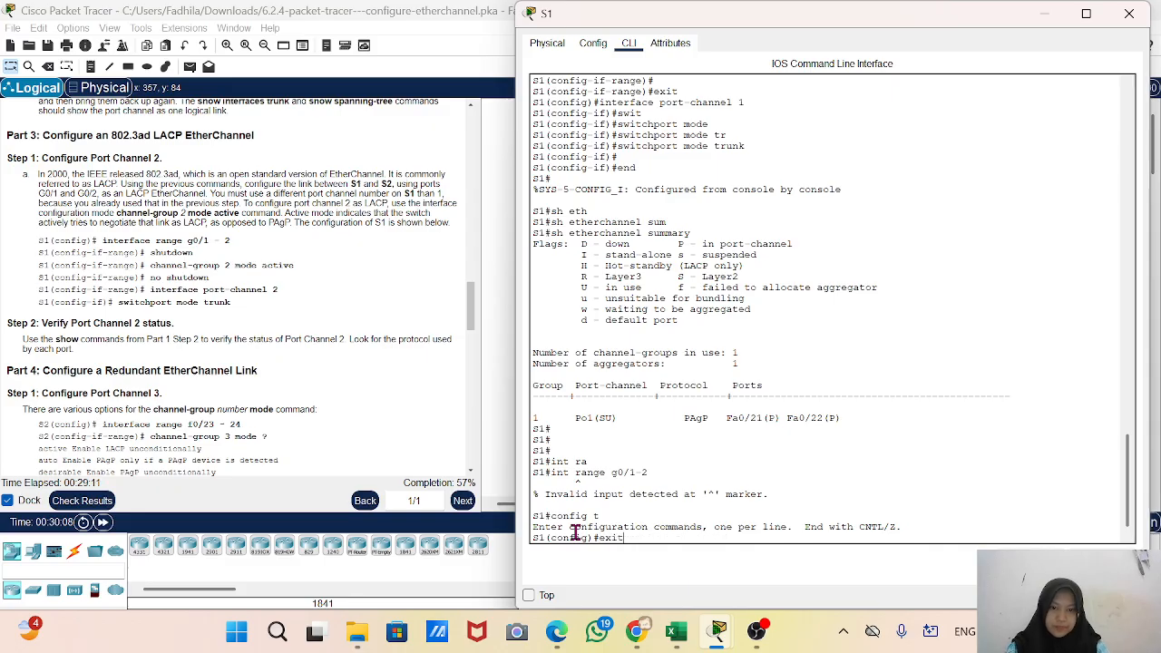
key(Up)
key(Up)
key(Up)
key(Up)
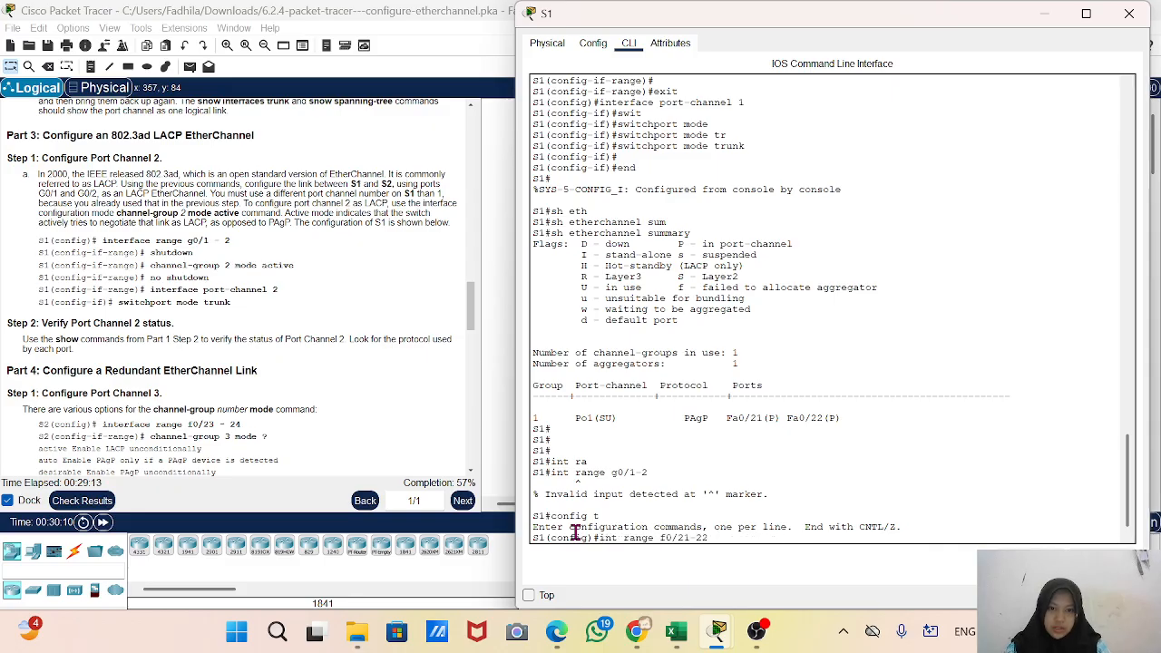
key(Up)
key(Down)
key(Up)
key(Up)
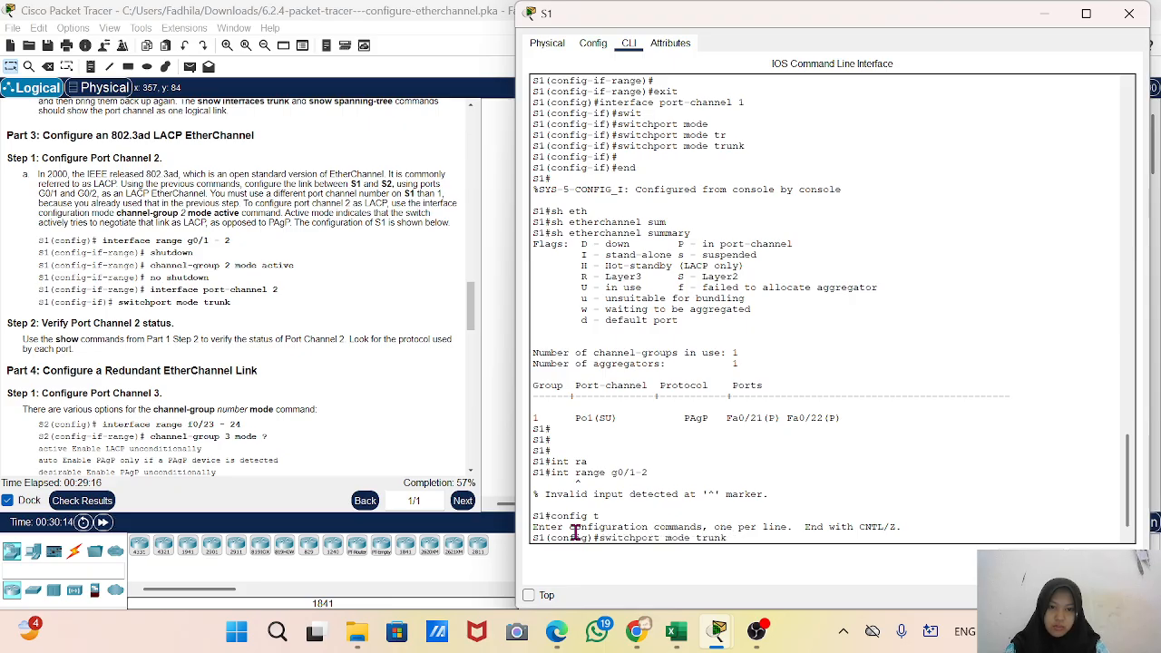
key(Up)
key(Up)
key(Up)
key(Up)
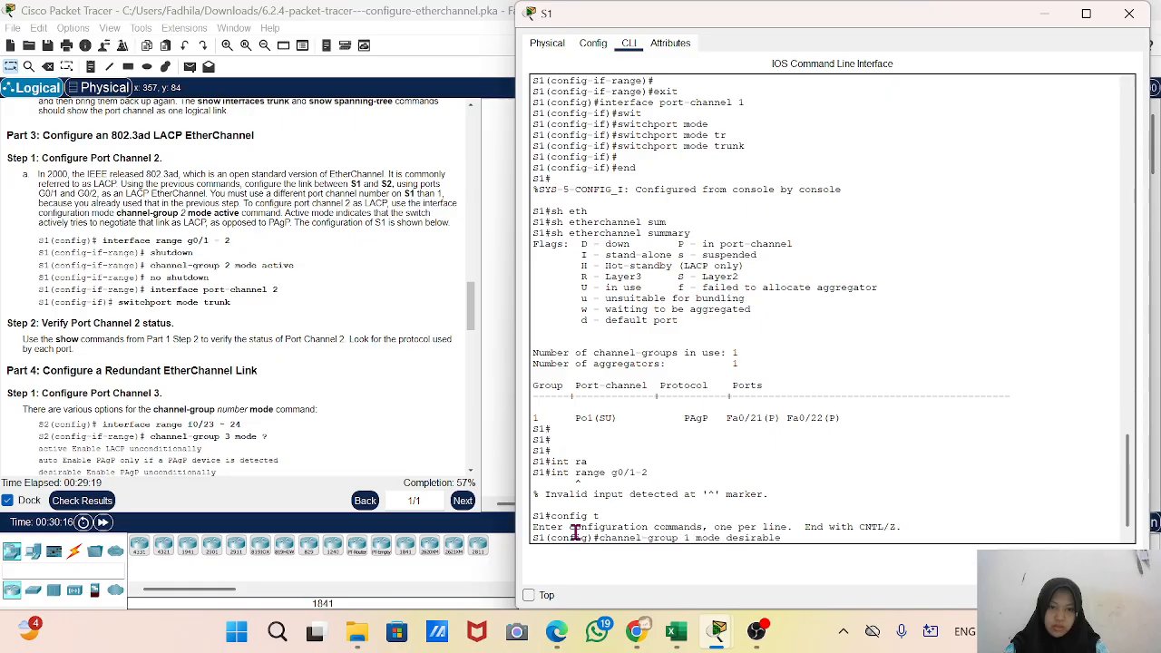
key(Up)
key(Up)
key(Up)
key(Up)
key(Up)
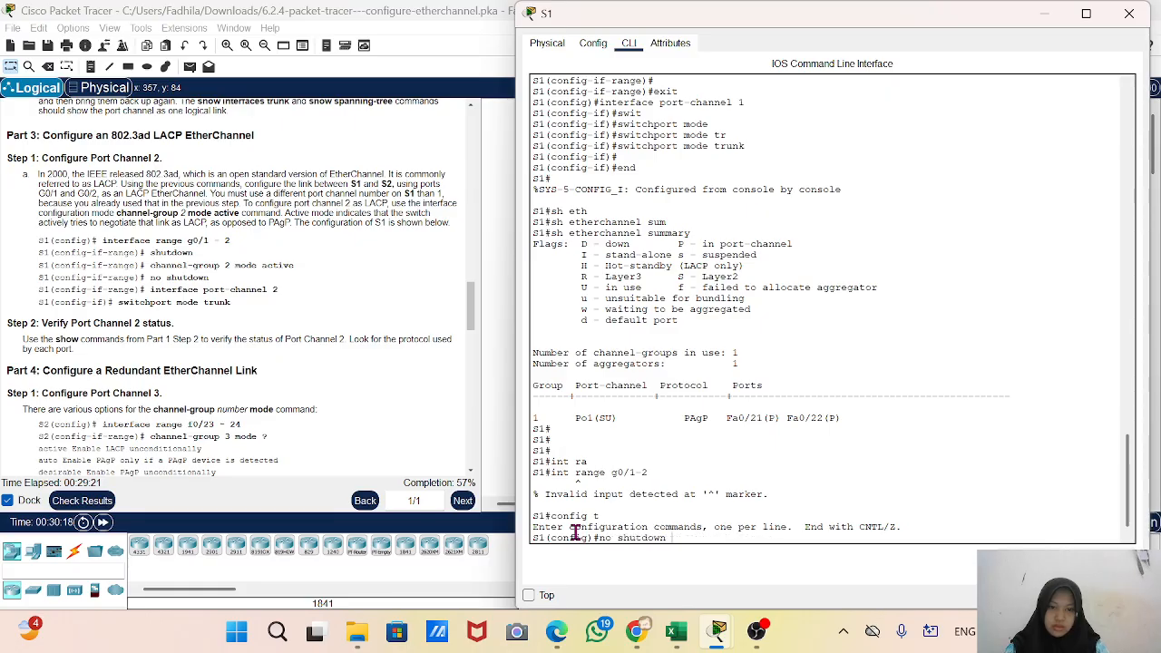
key(Up)
key(Up)
key(Up)
Edit the recalled command to int range g0/1-2, run it, and shut down both ports
key(Left)
key(Left)
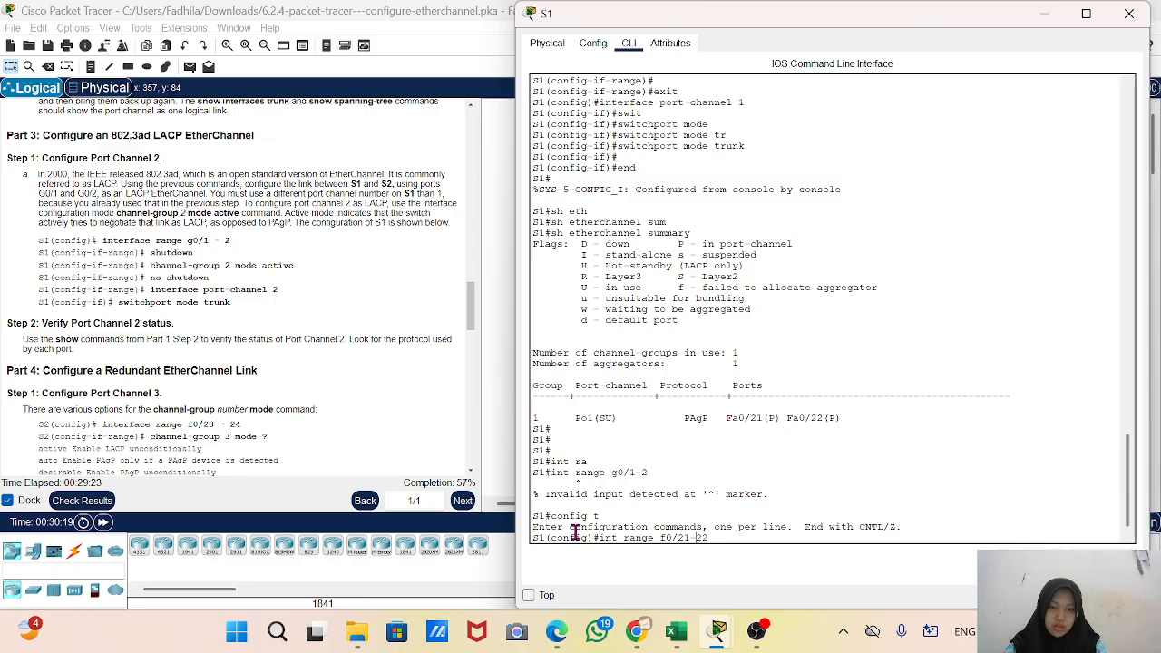
key(BackSpace)
text(g)
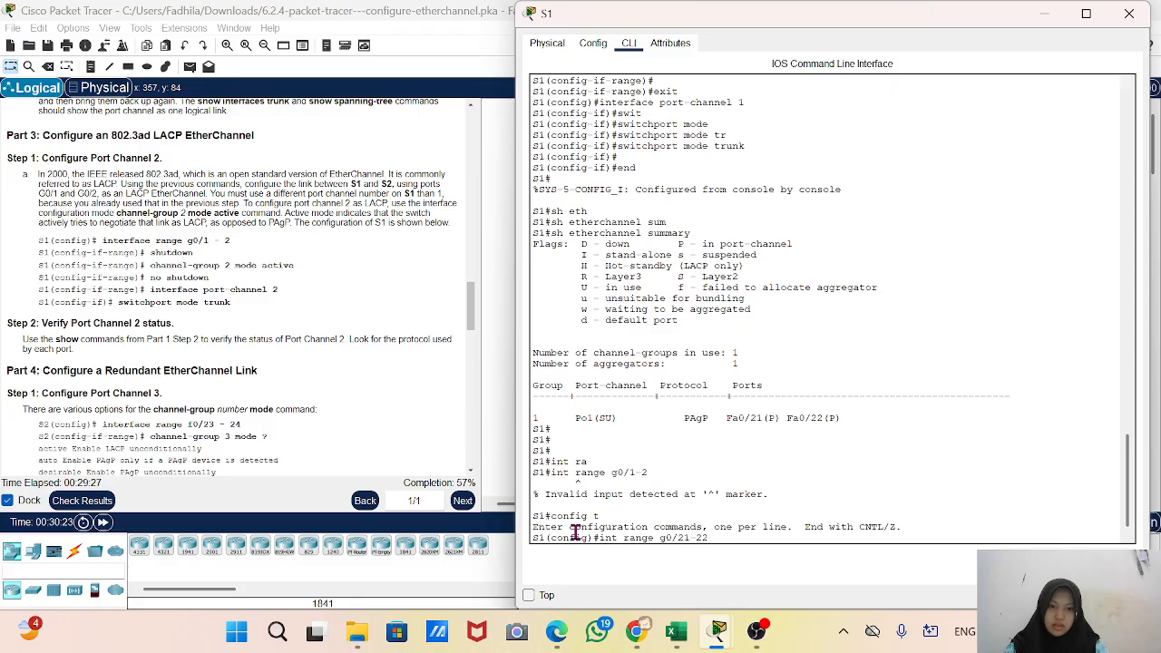
key(Delete)
key(Return)
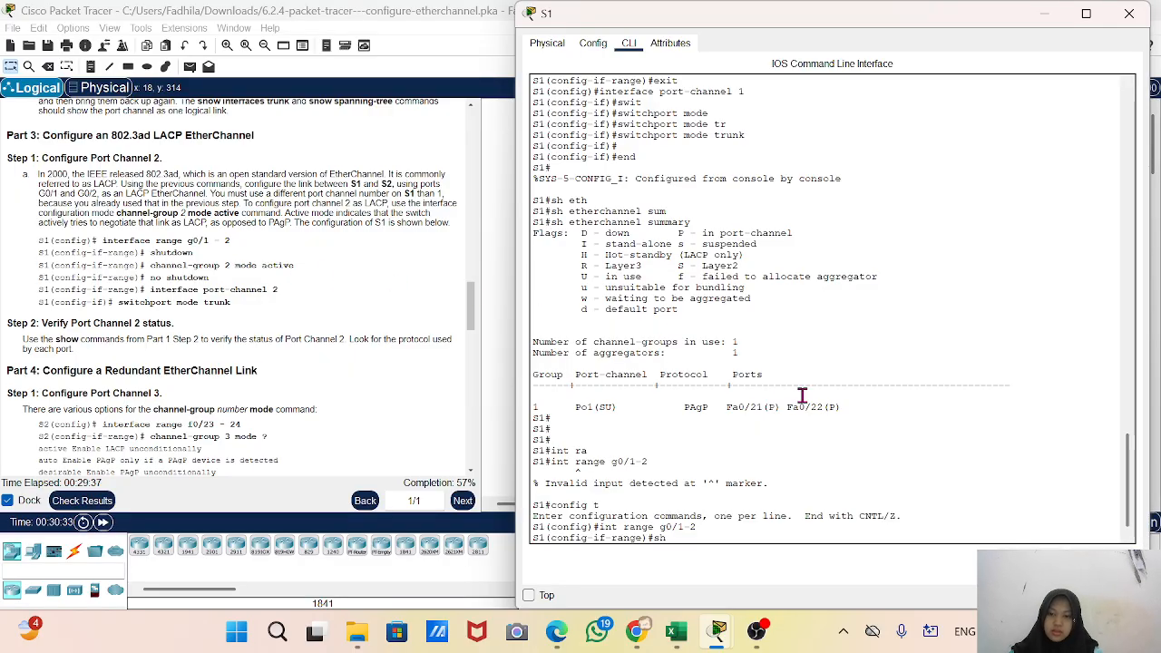
key(Tab)
key(Return)
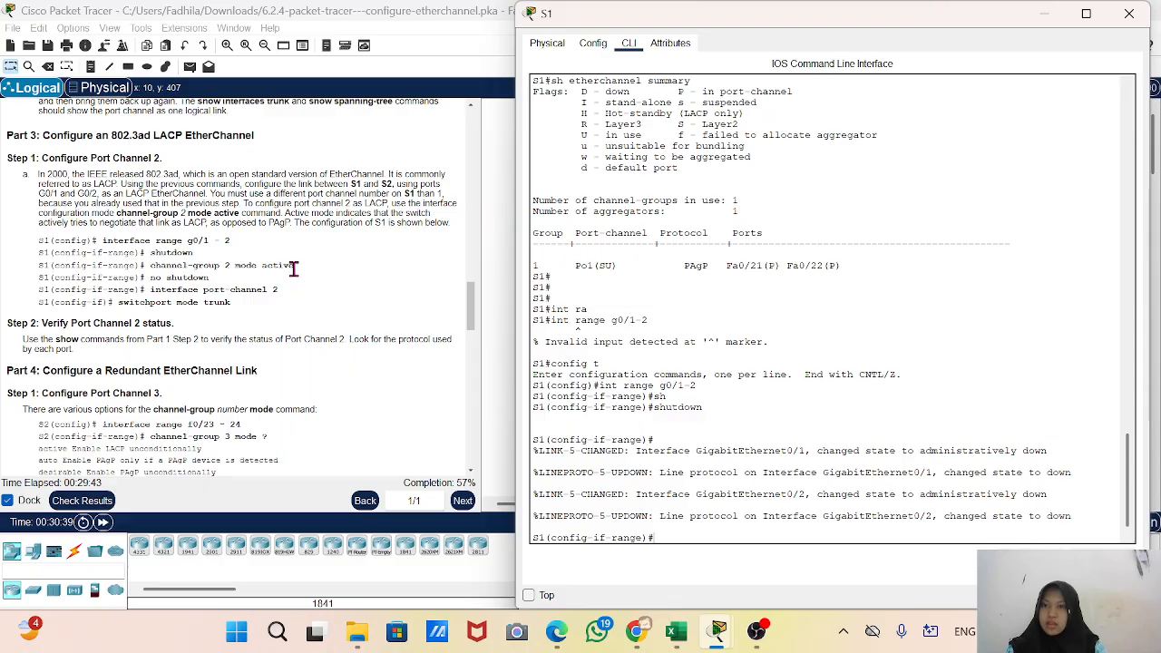
Copy channel-group 2 mode active from the instructions and run it on S1's g0/1-2 range
drag(305, 264, 143, 266)
right_click(169, 269)
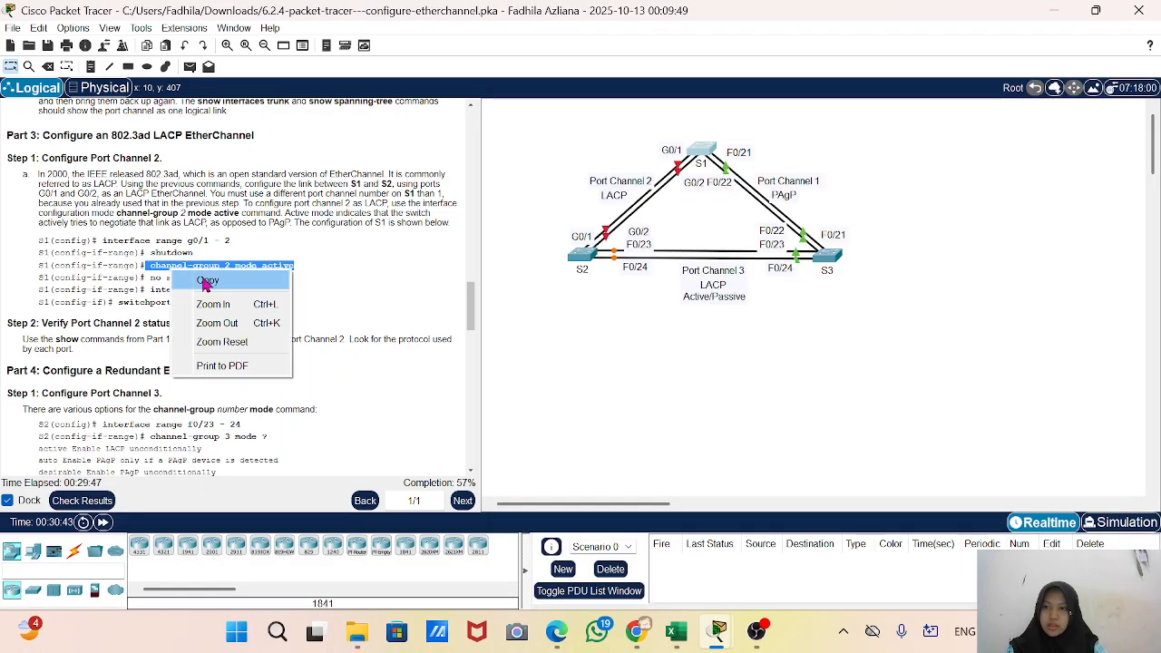
click(205, 280)
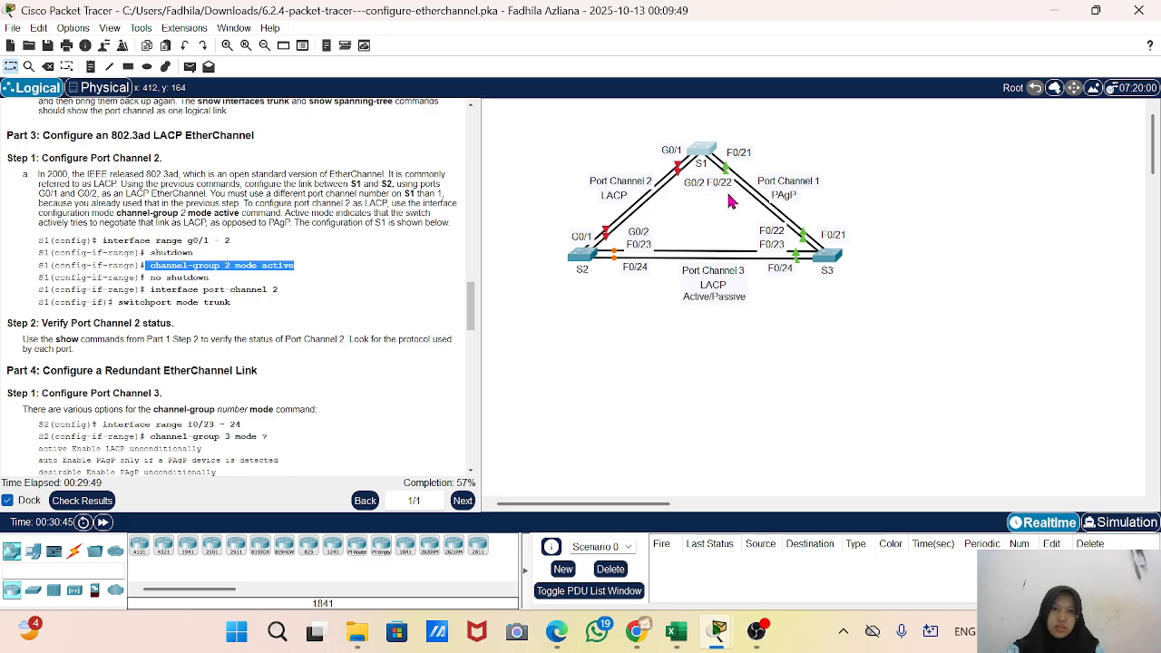
click(700, 150)
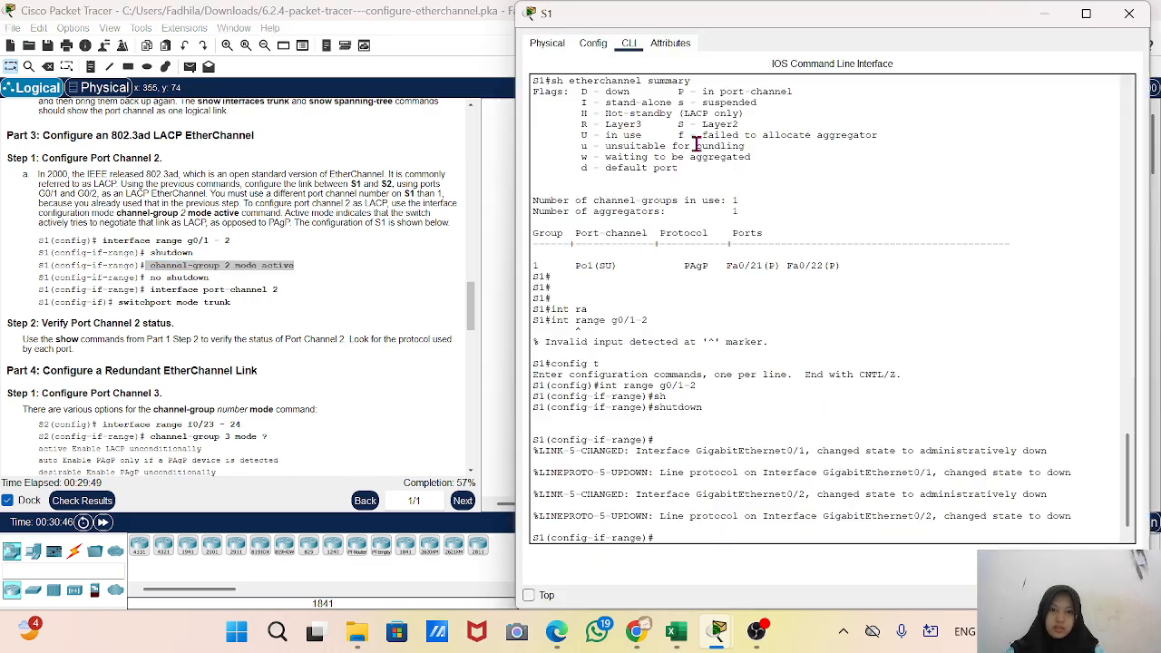
right_click(704, 535)
click(747, 564)
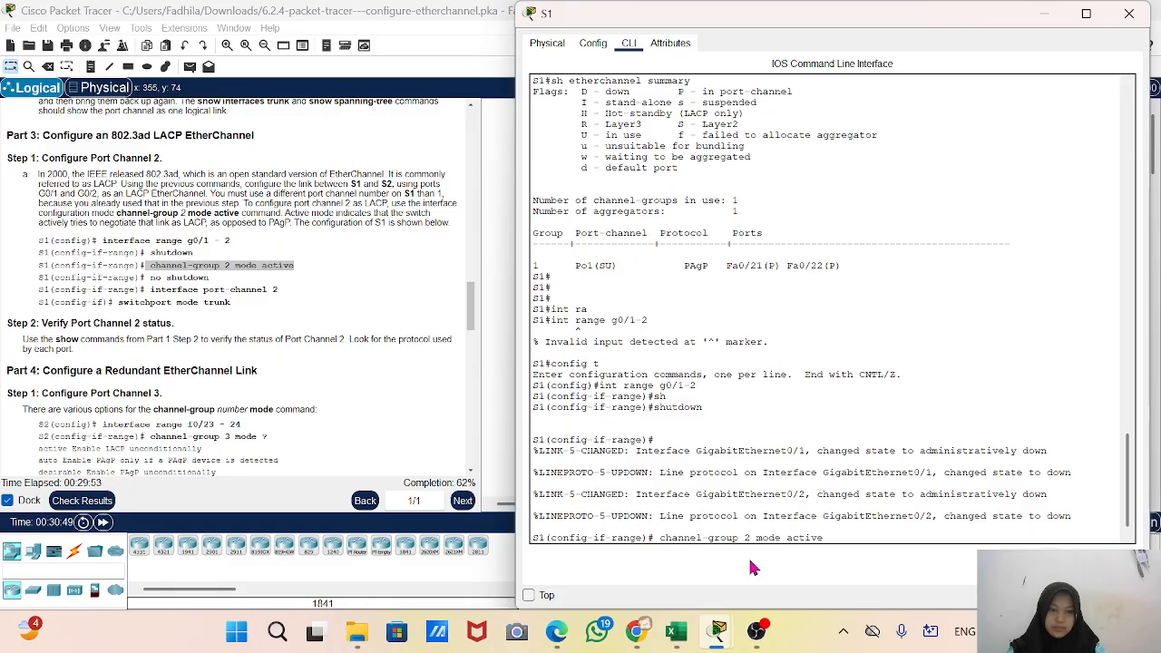
key(Return)
key(Return)
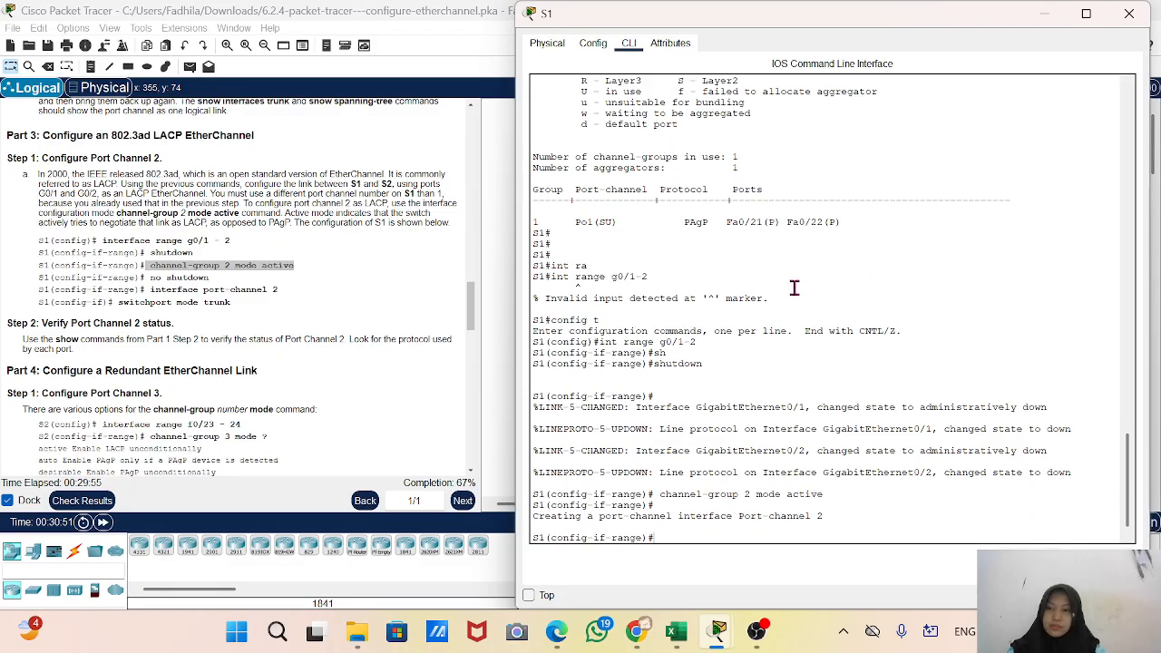
Re-enable S1's g0/1-2 ports with no shutdown
text(no s)
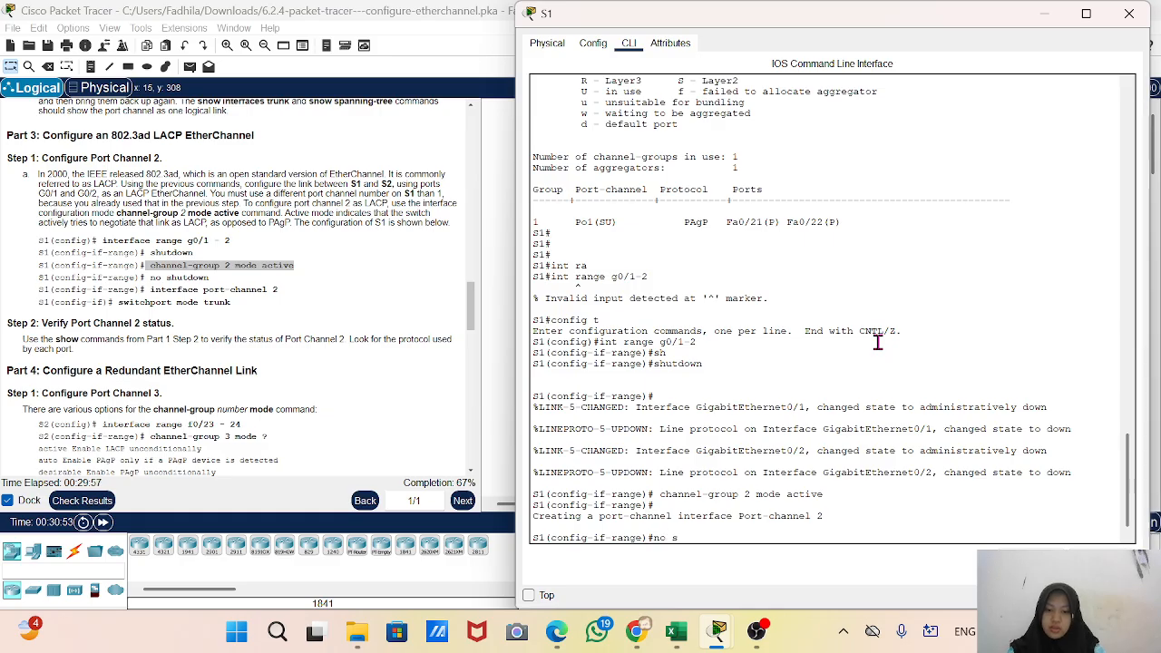
text(h)
key(Return)
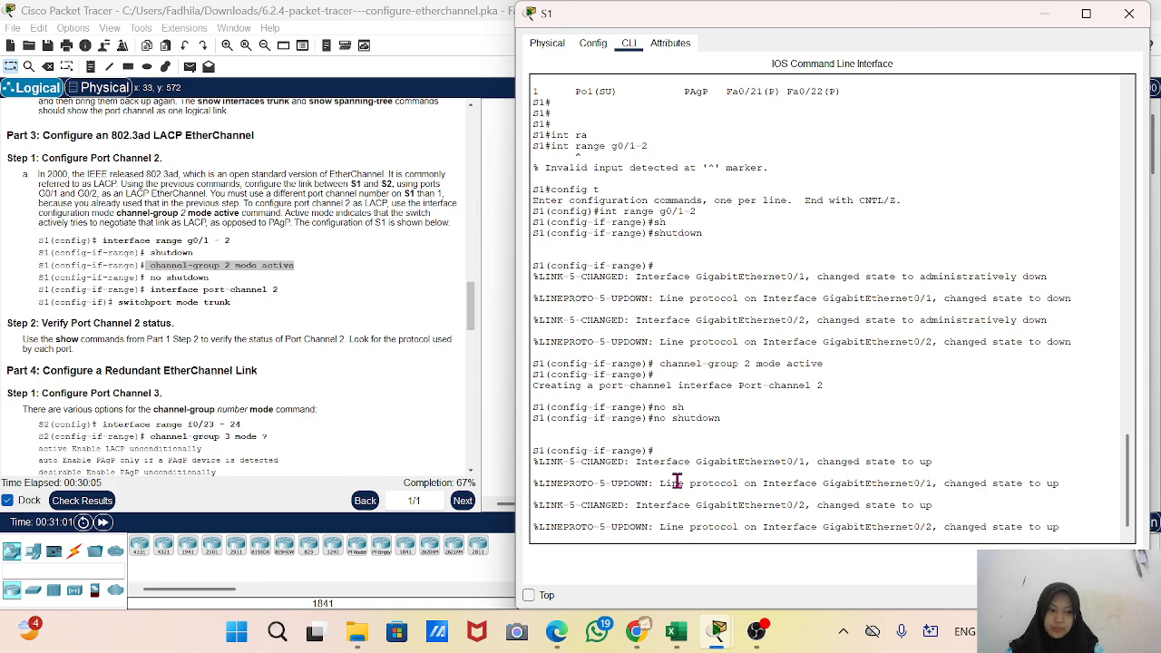
key(Return)
Try to enter Port Channel 2's interface configuration on S1 with interface port-channnel 2
text(int)
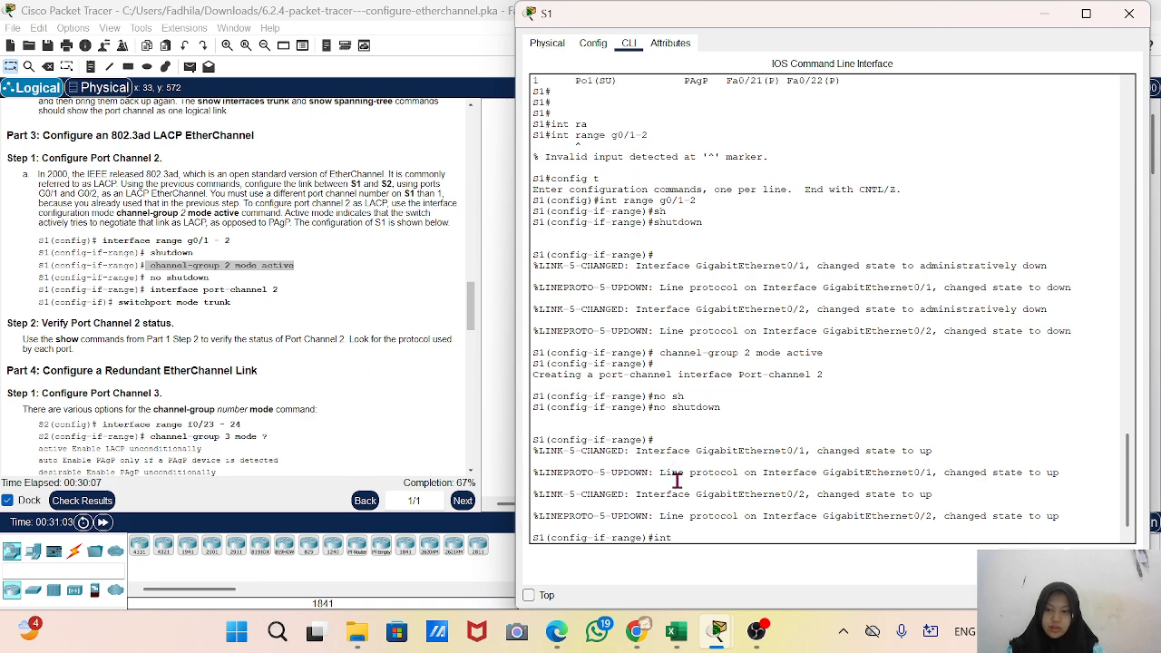
key(Tab)
text(por)
key(Tab)
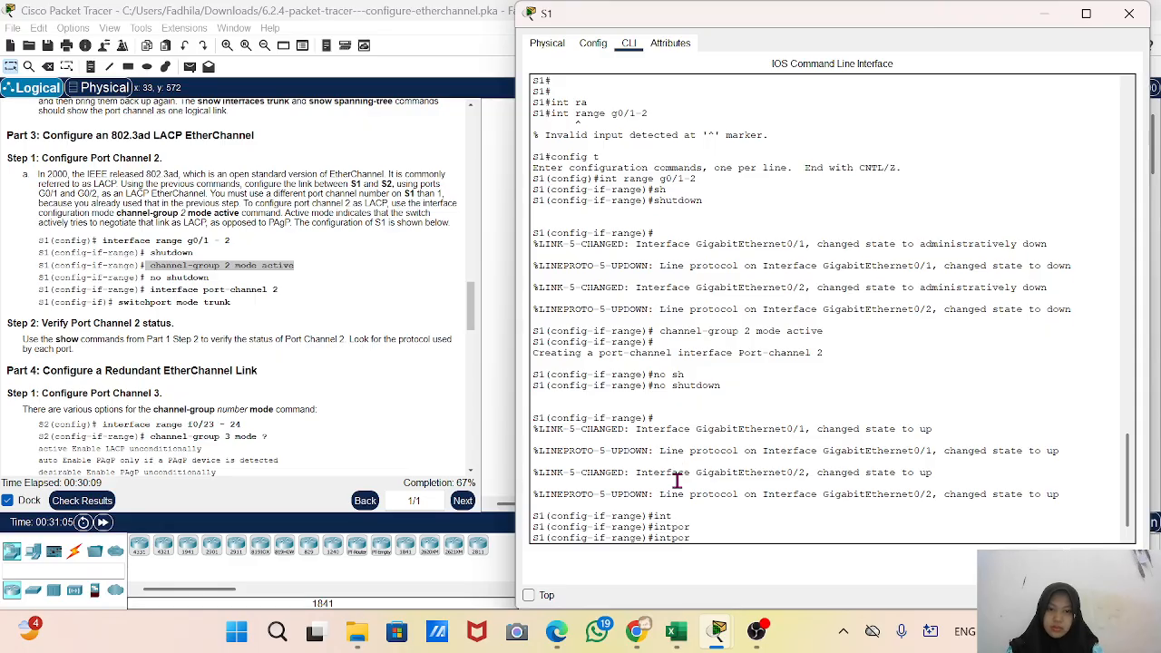
key(BackSpace)
key(BackSpace)
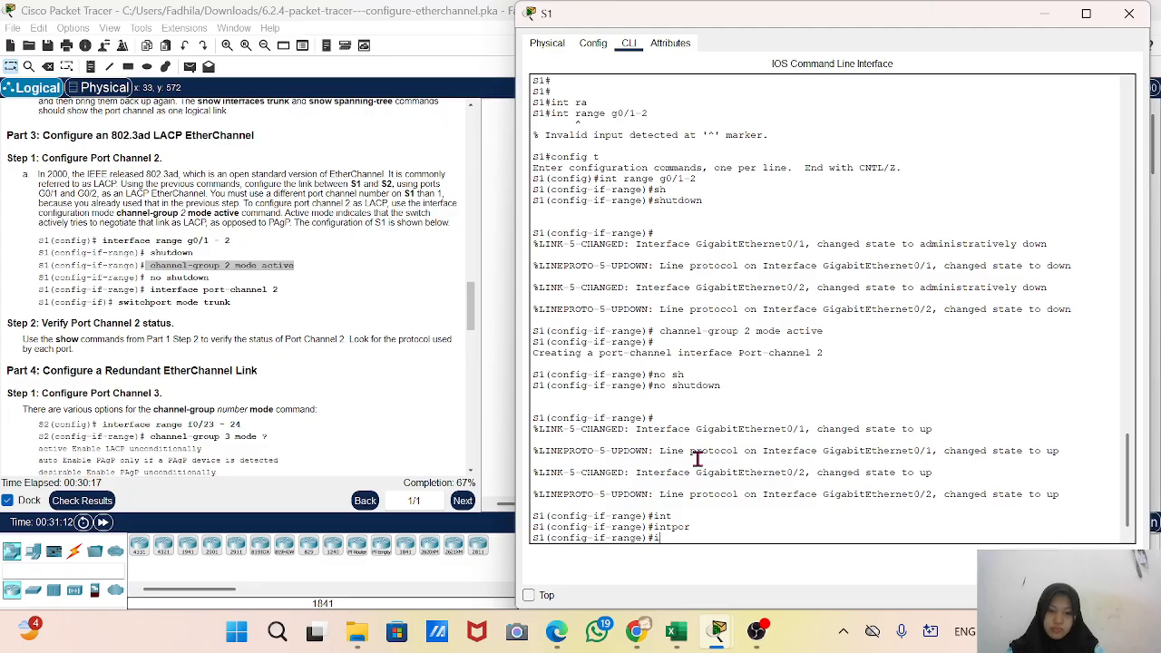
text(nterface)
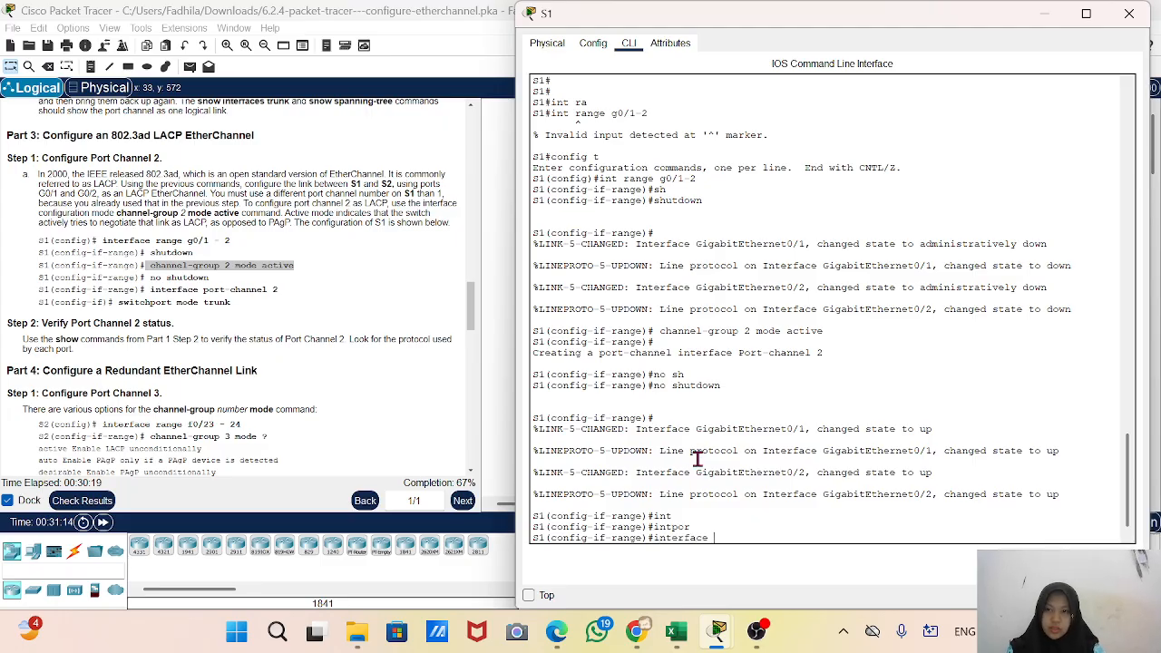
text( port-channne)
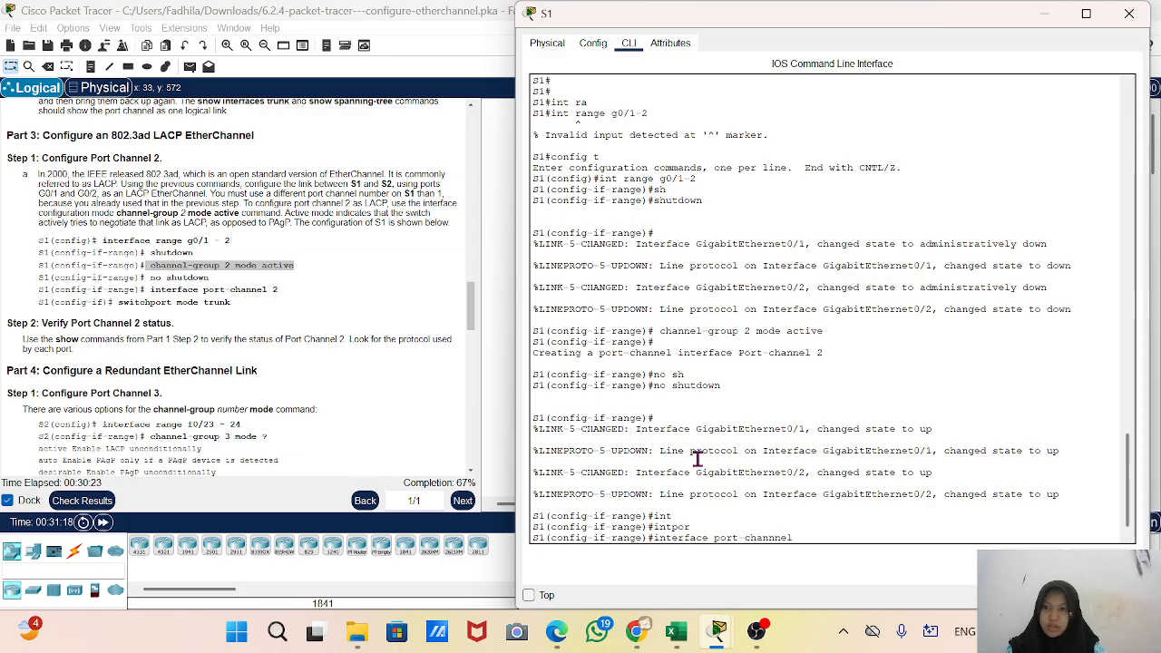
text(l)
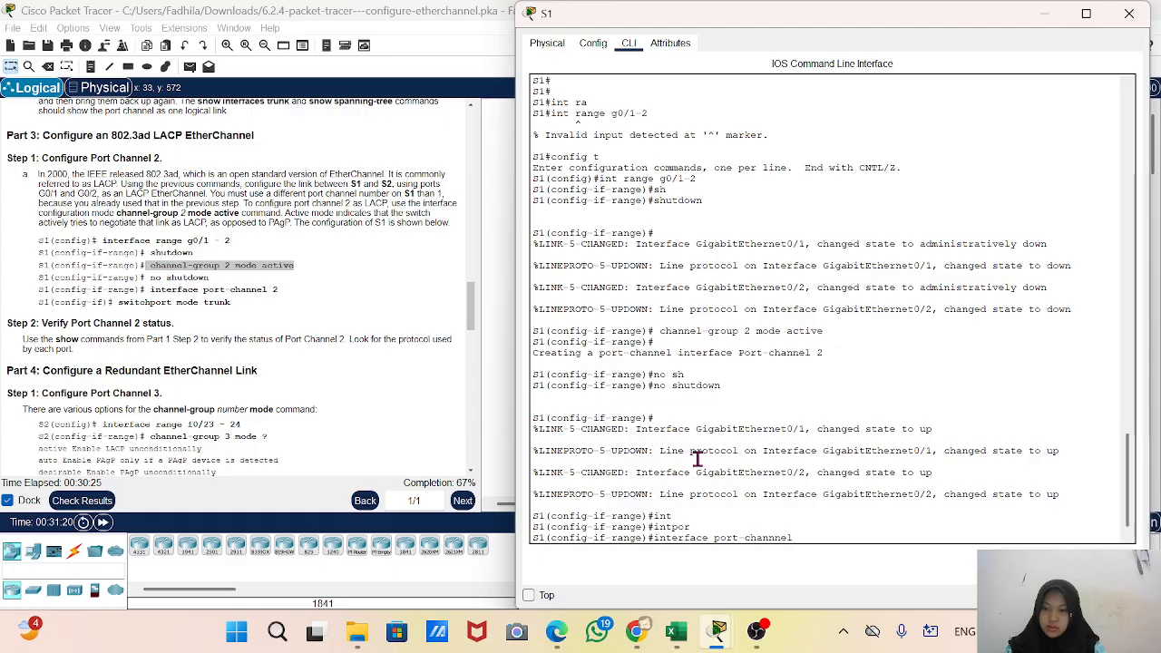
text( 2)
key(Return)
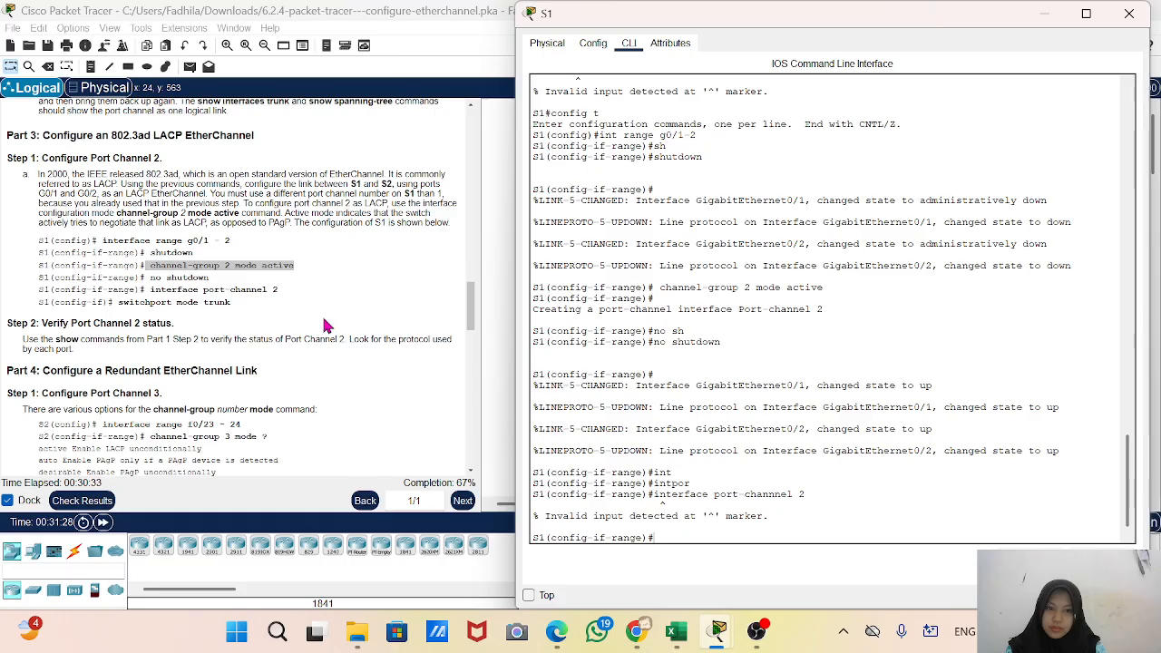
Select the interface port-channel 2 command in the Part 3 instructions and try to paste it into S1's CLI
click(284, 288)
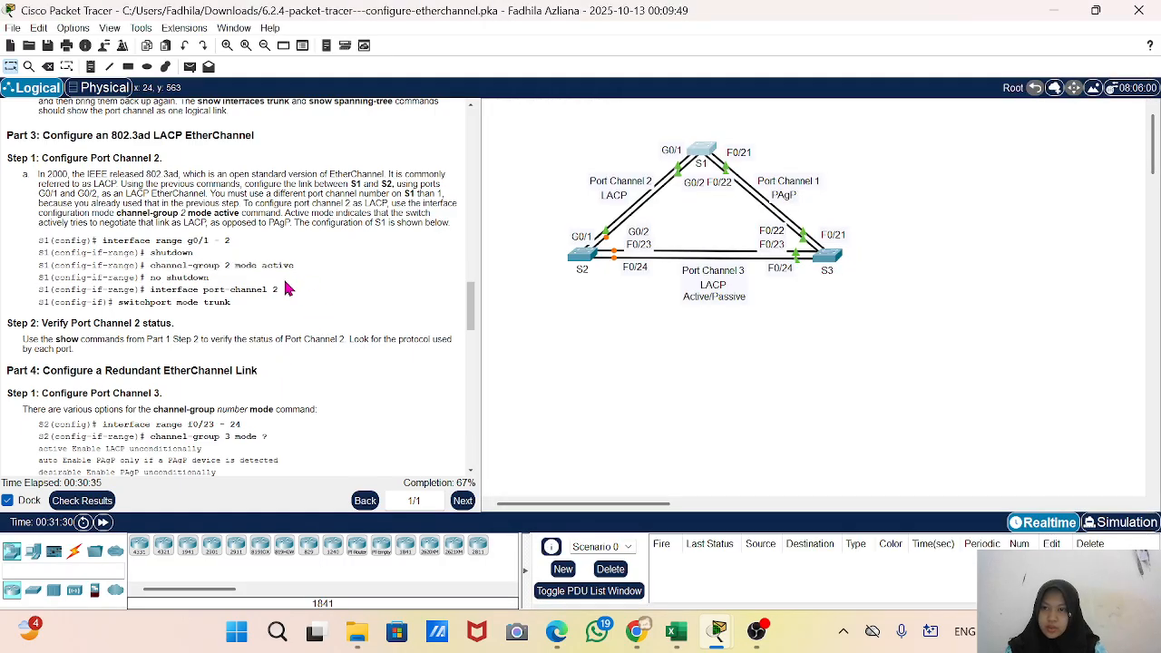
drag(284, 288, 150, 289)
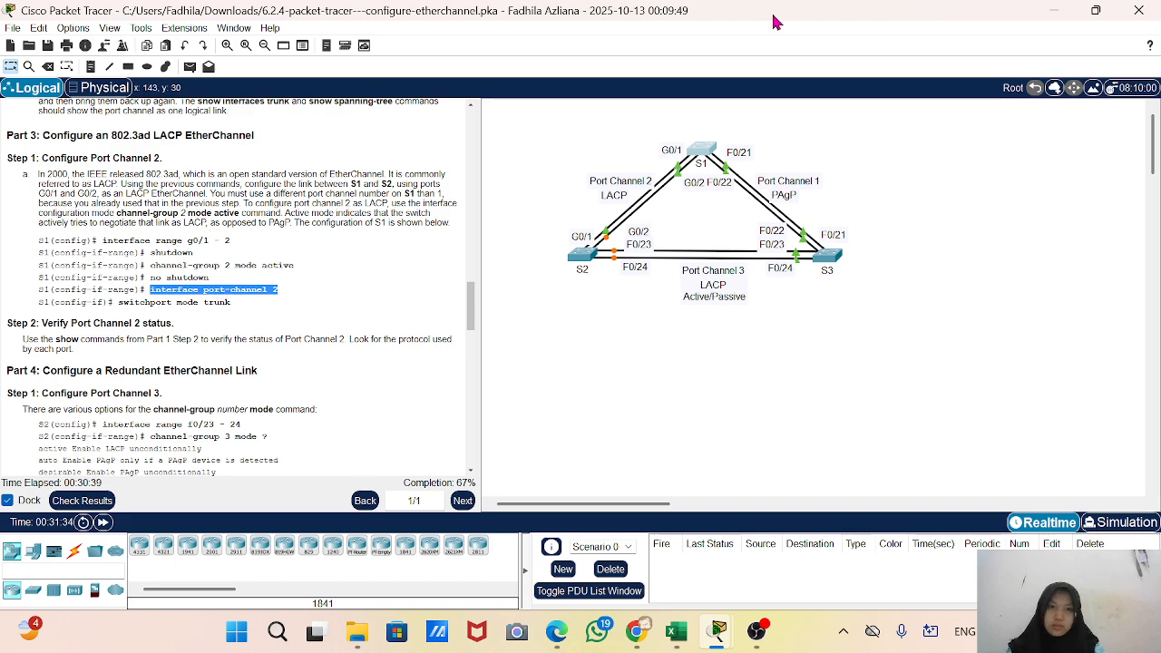
click(703, 149)
right_click(827, 437)
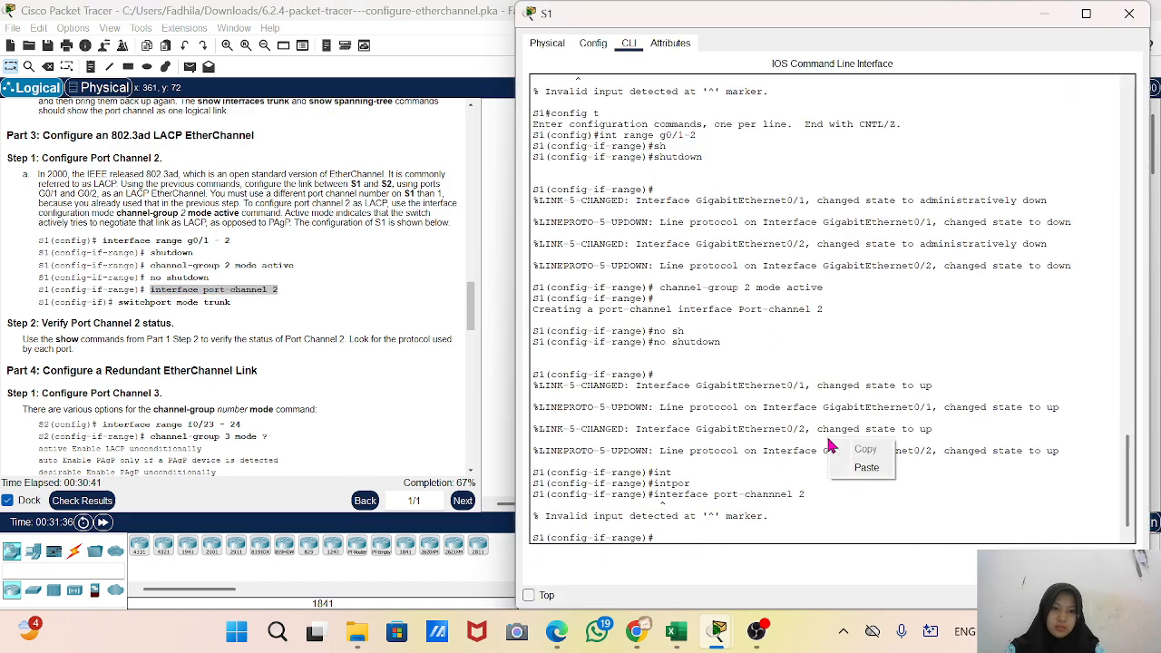
click(873, 467)
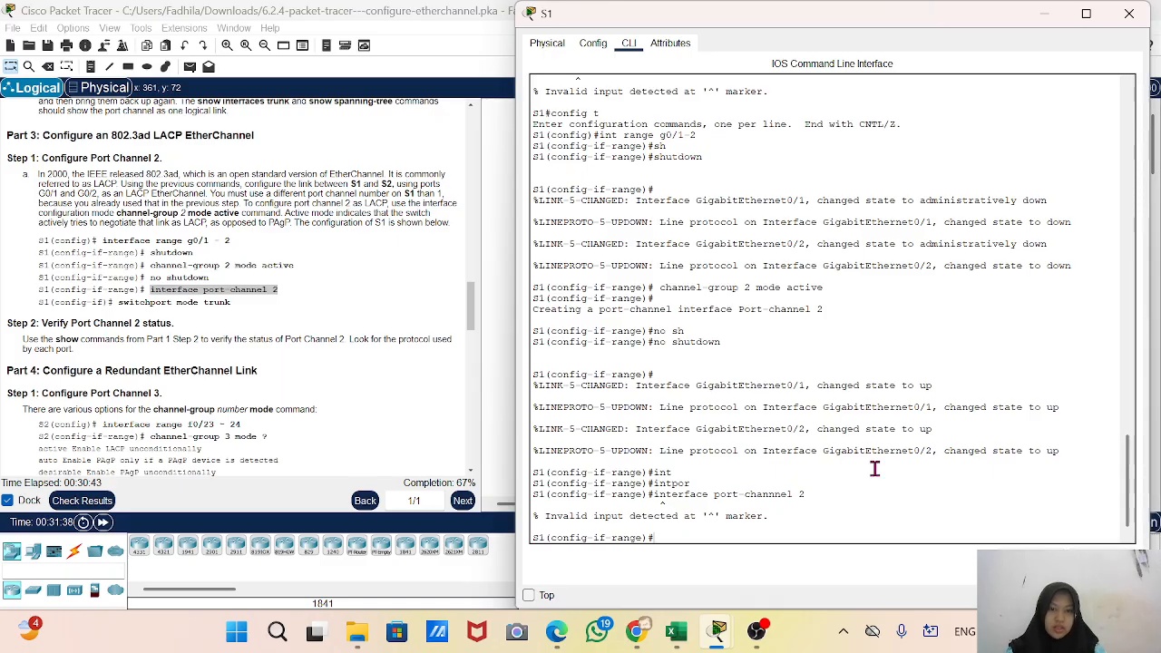
right_click(816, 464)
click(857, 502)
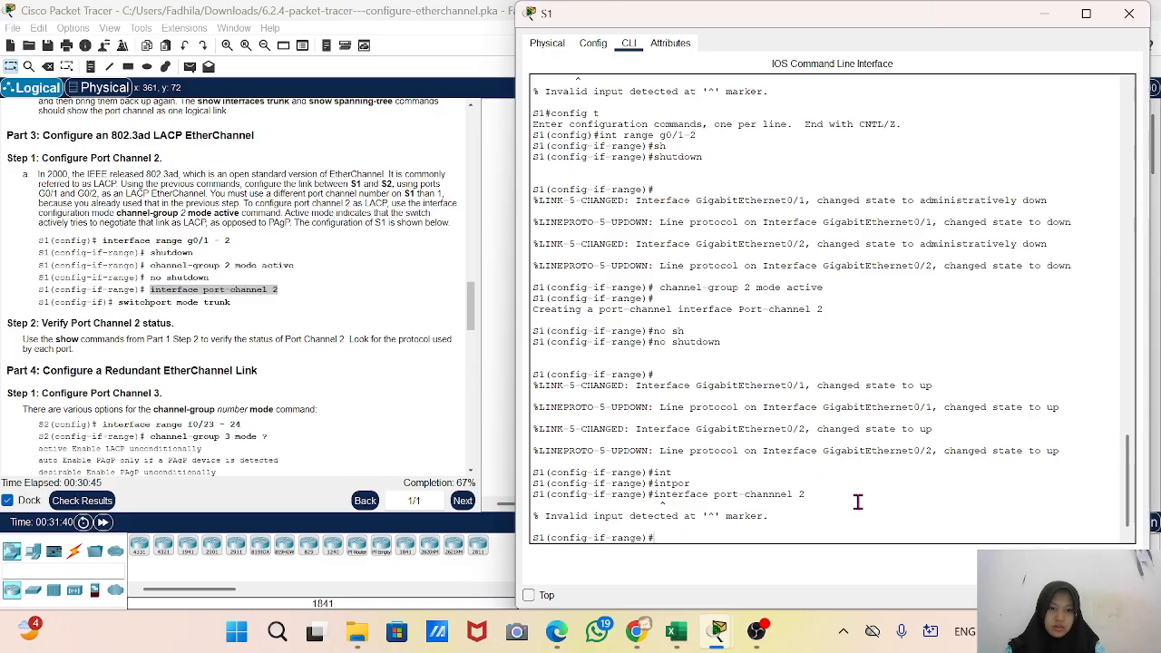
right_click(751, 498)
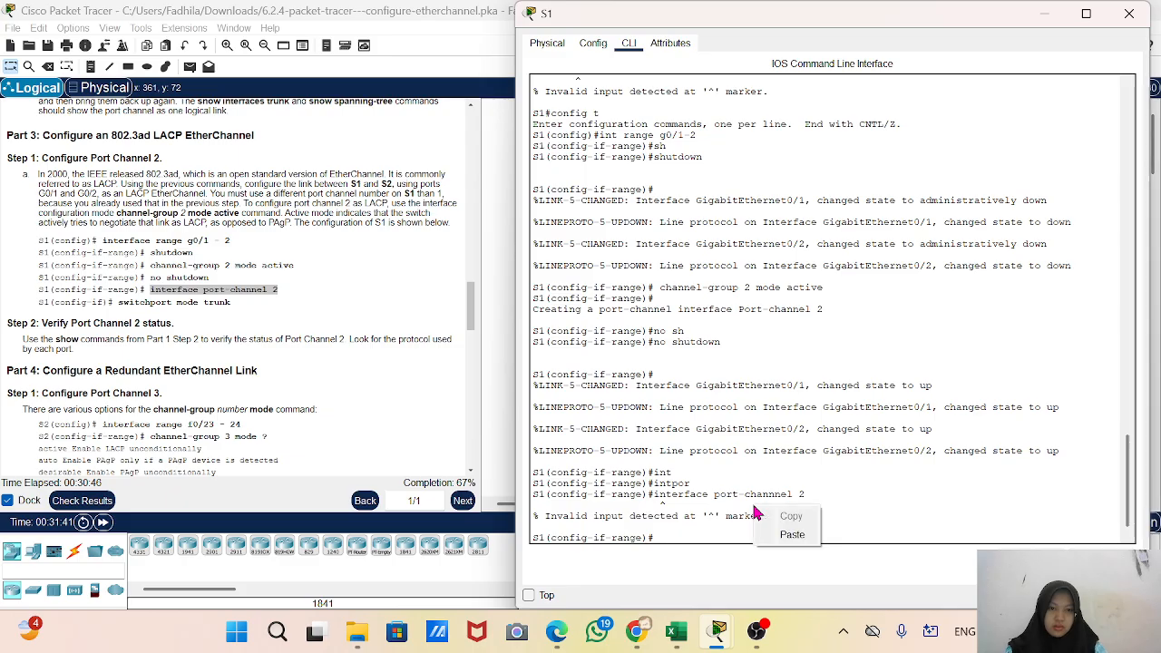
click(792, 535)
Copy interface port-channel 2 from the instructions and run it in S1's CLI
click(207, 288)
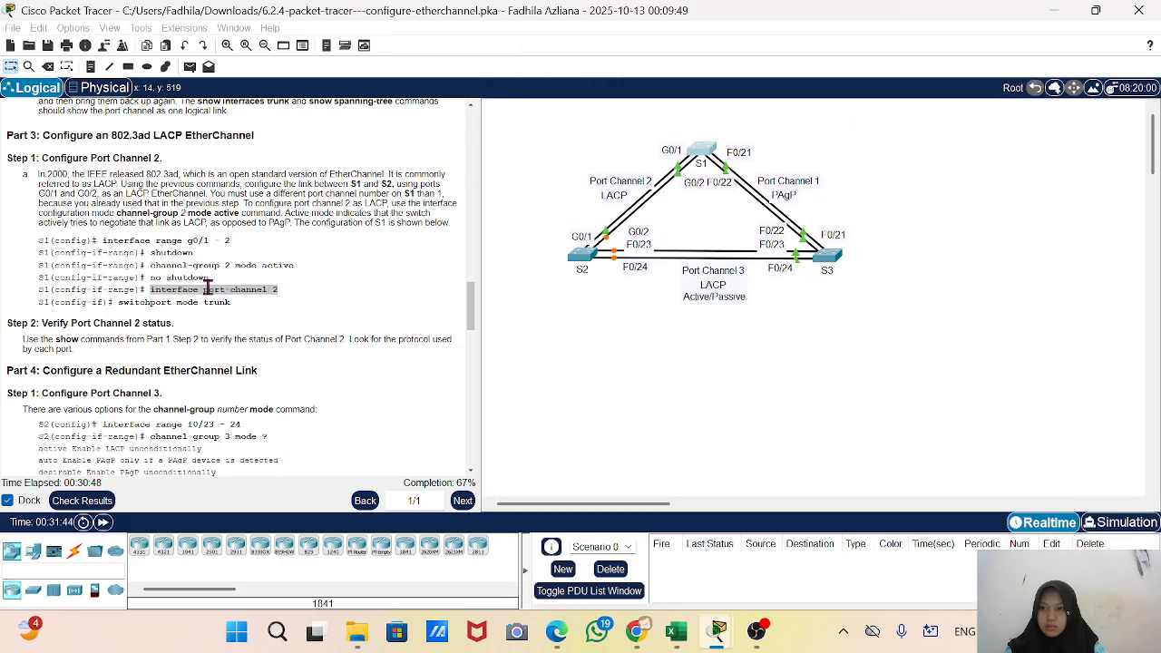
right_click(206, 288)
click(246, 299)
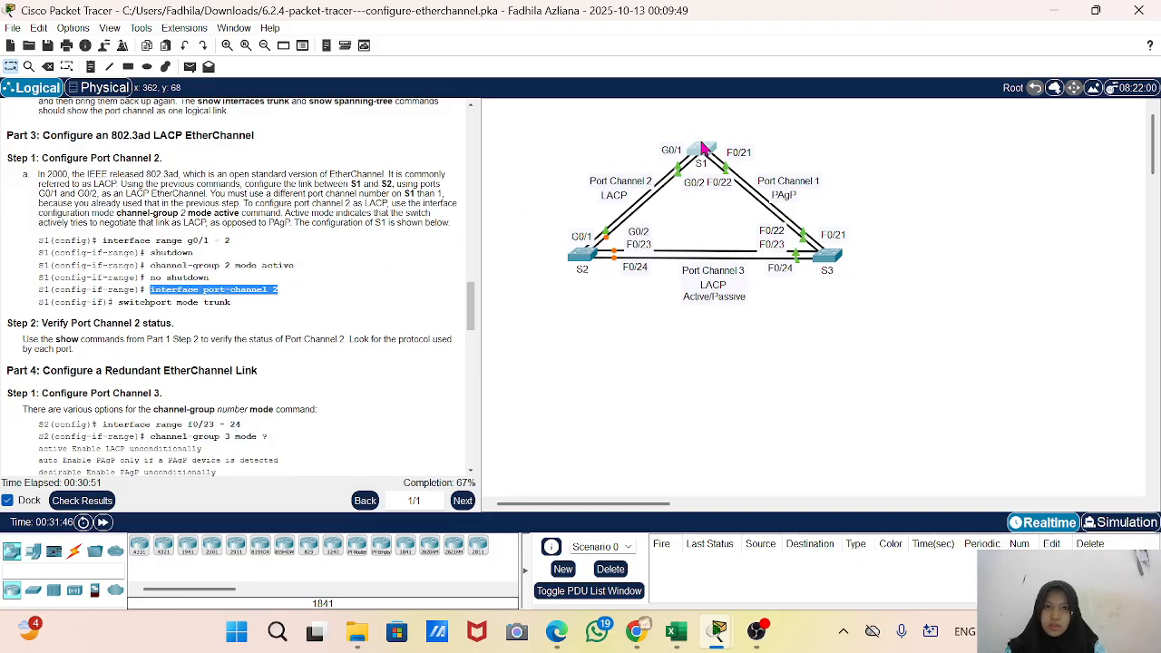
click(705, 150)
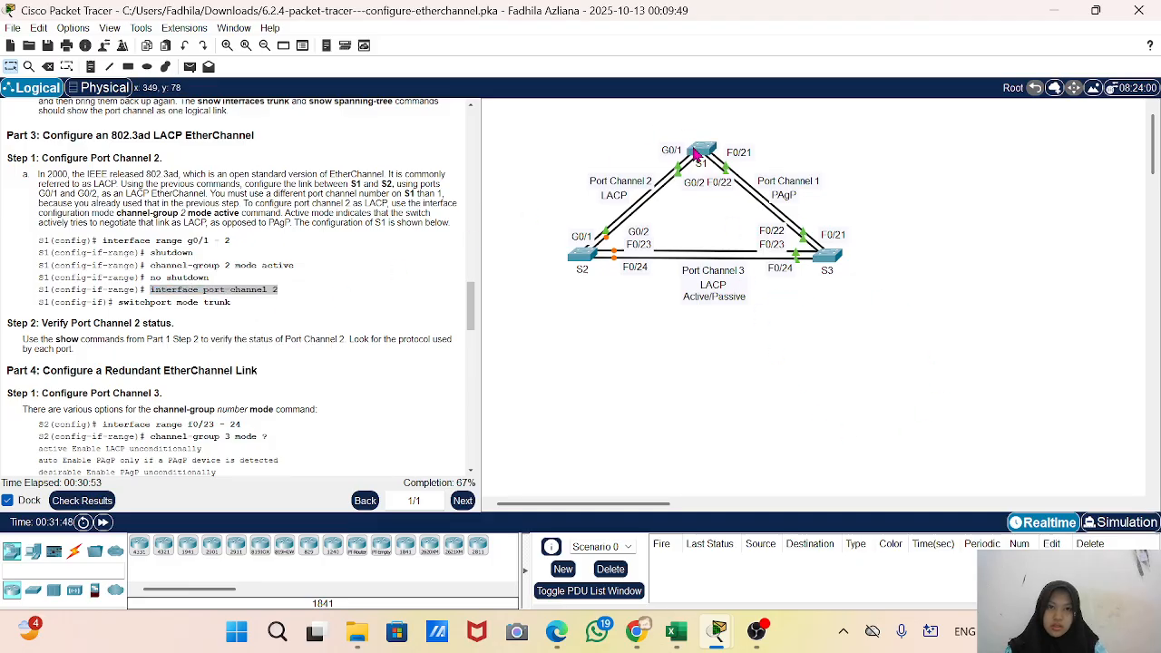
click(696, 154)
right_click(771, 482)
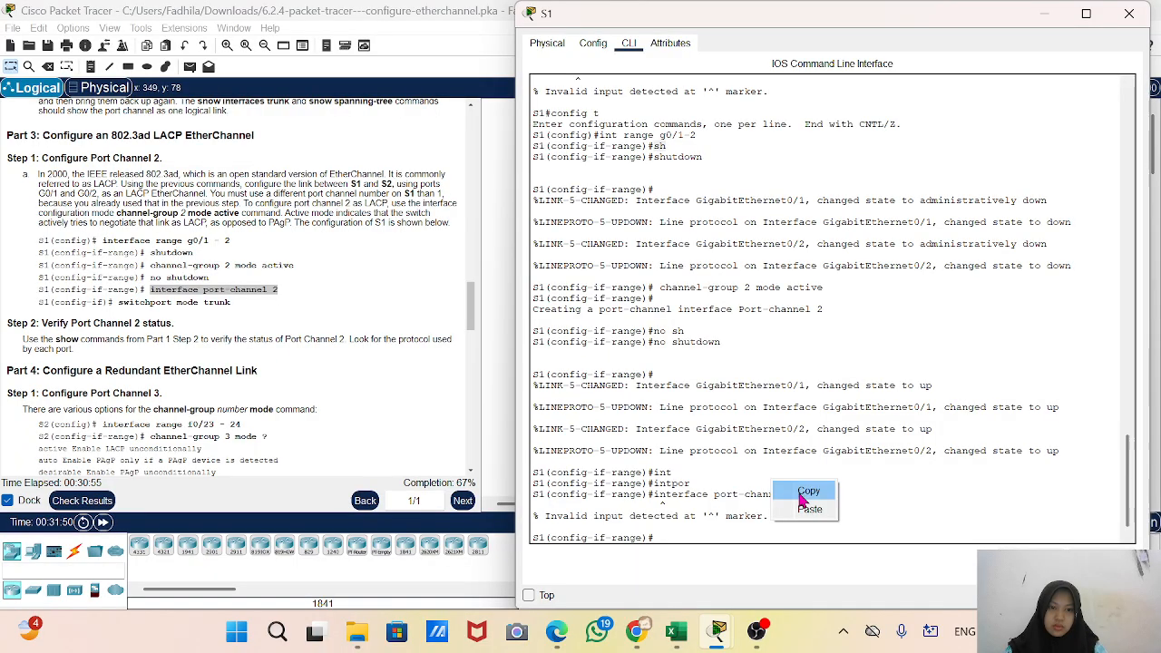
click(810, 508)
key(Return)
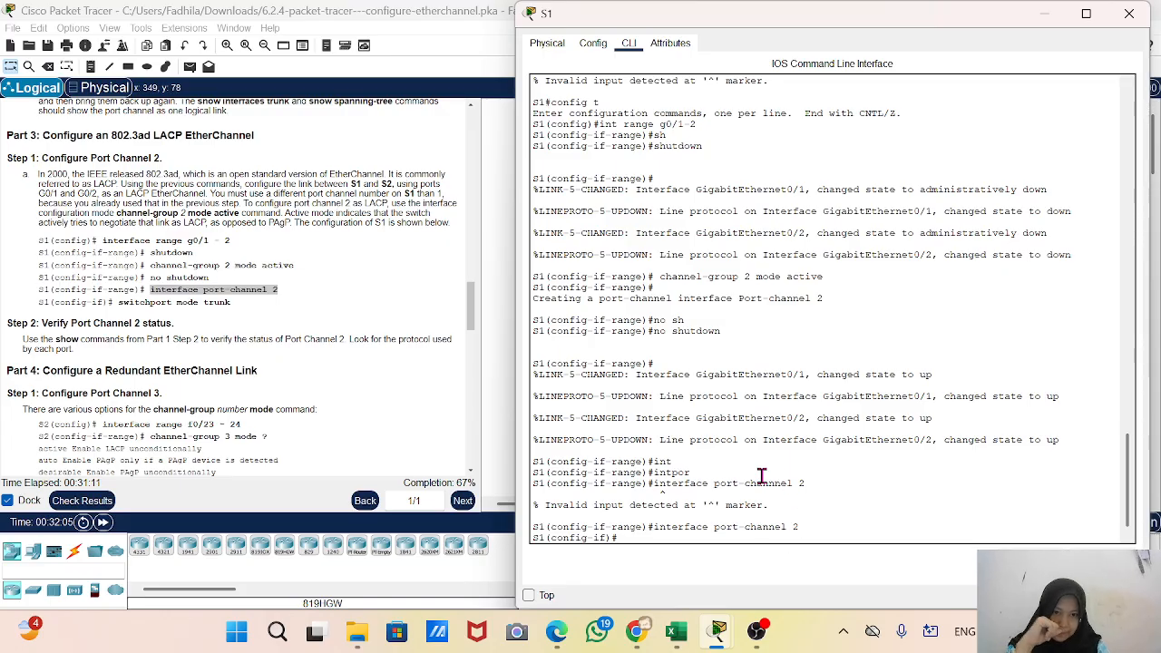
Compare the spelling of the rejected and the pasted port-channel commands in S1's CLI output
scroll(756, 504, up, 15)
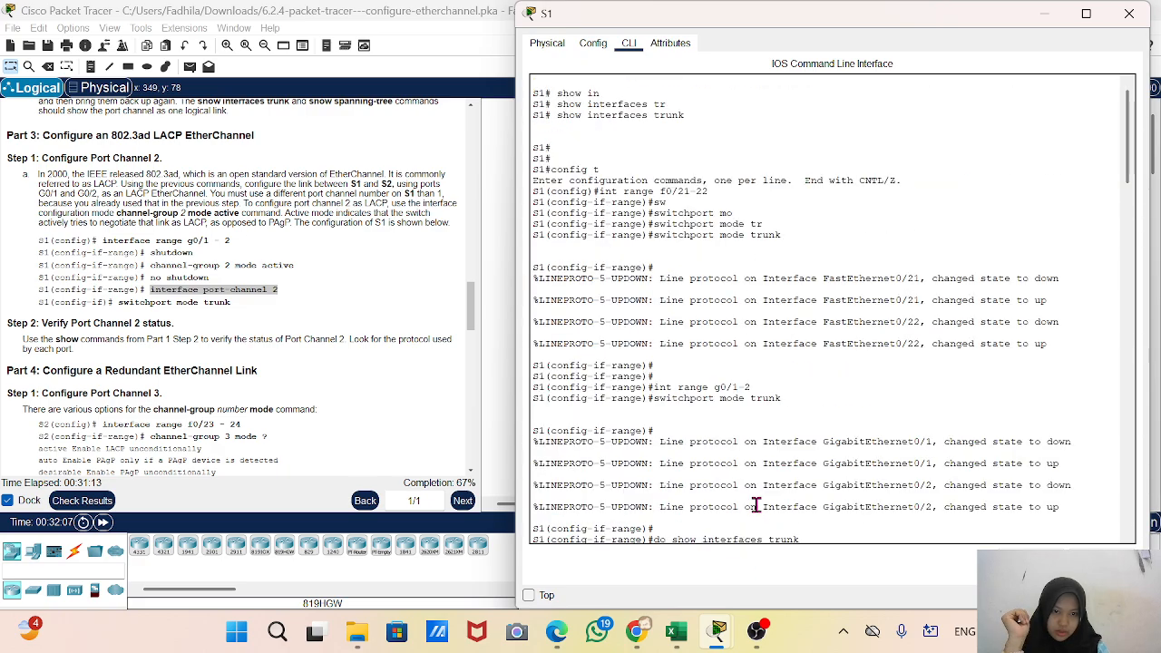
scroll(755, 505, down, 10)
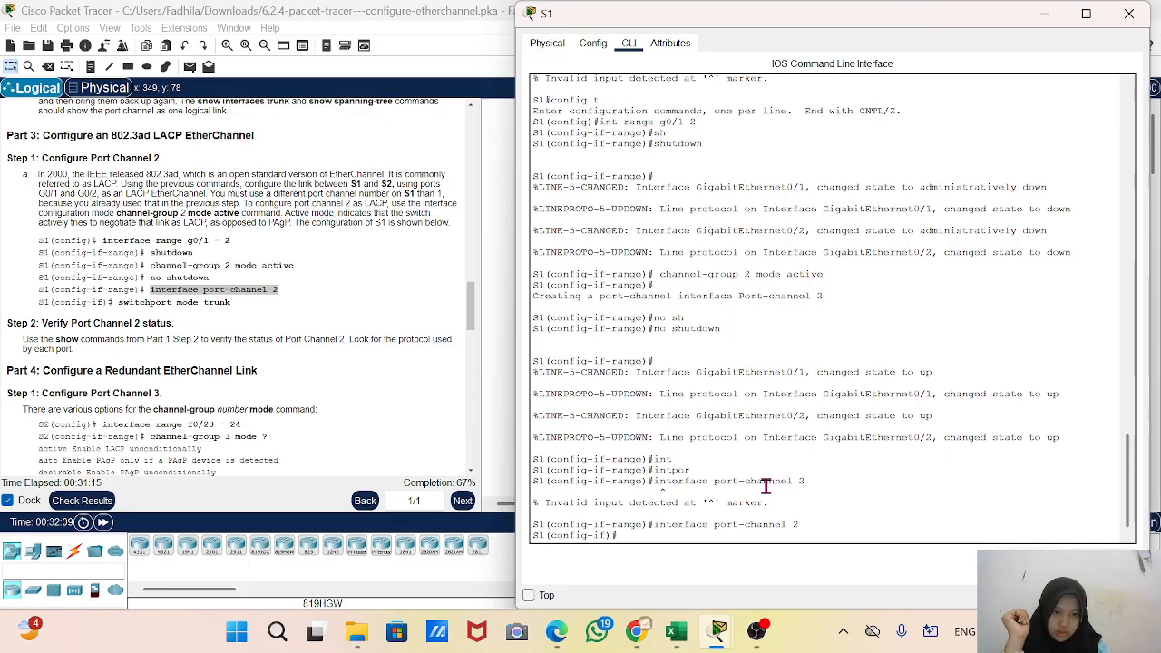
drag(746, 484, 792, 486)
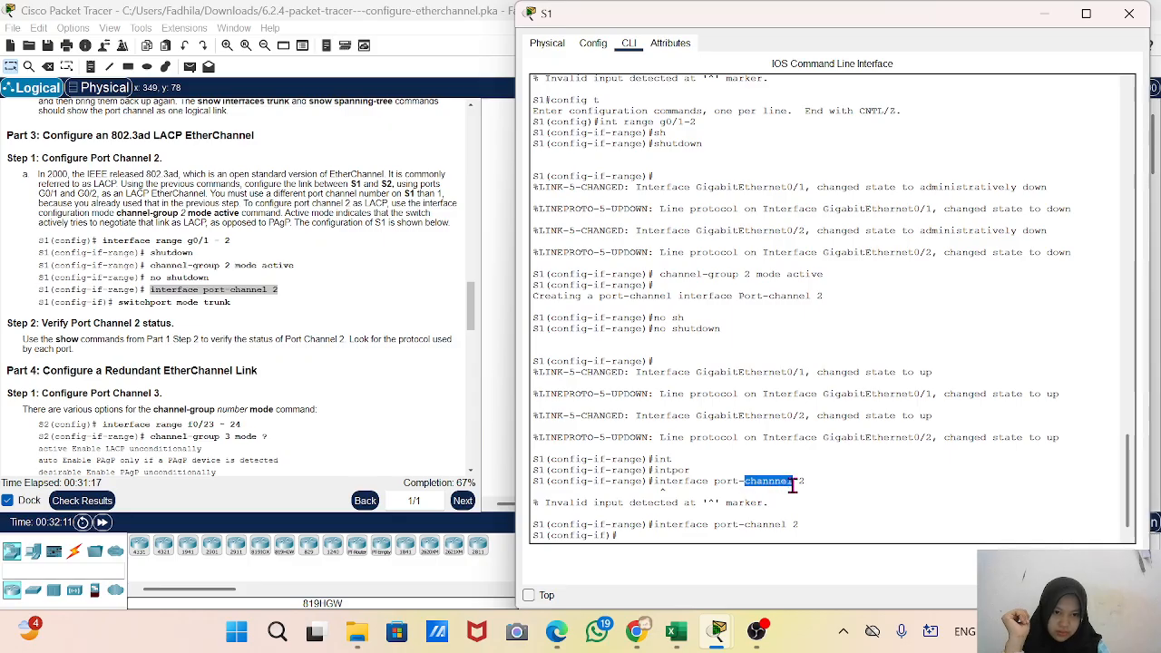
click(790, 485)
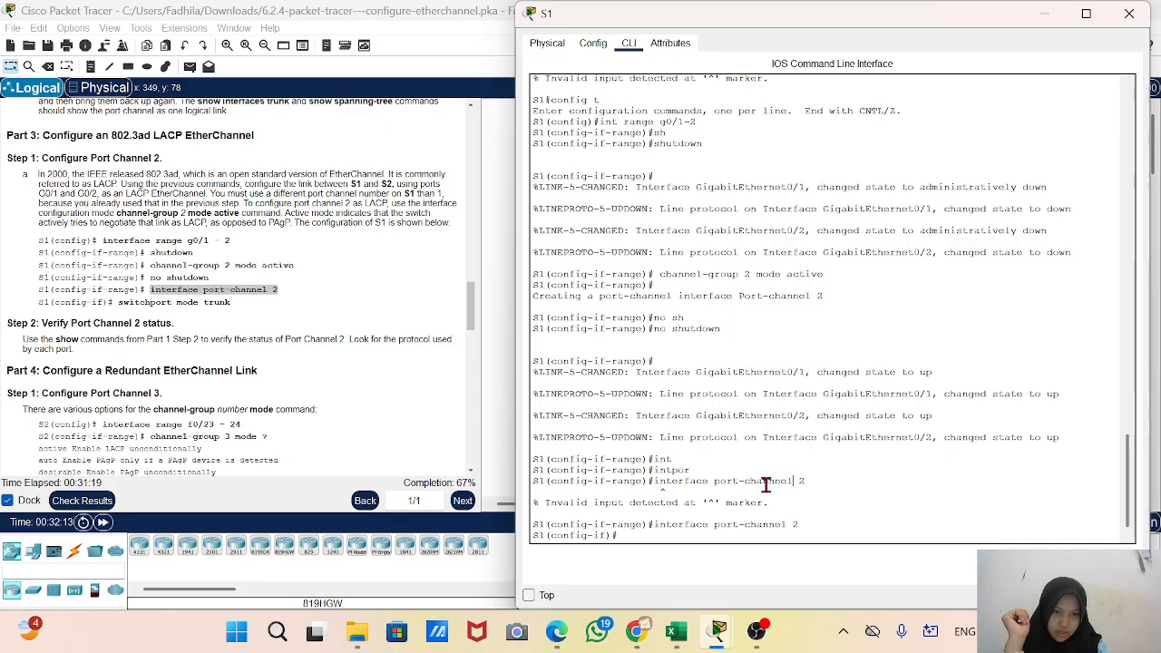
drag(792, 524, 727, 524)
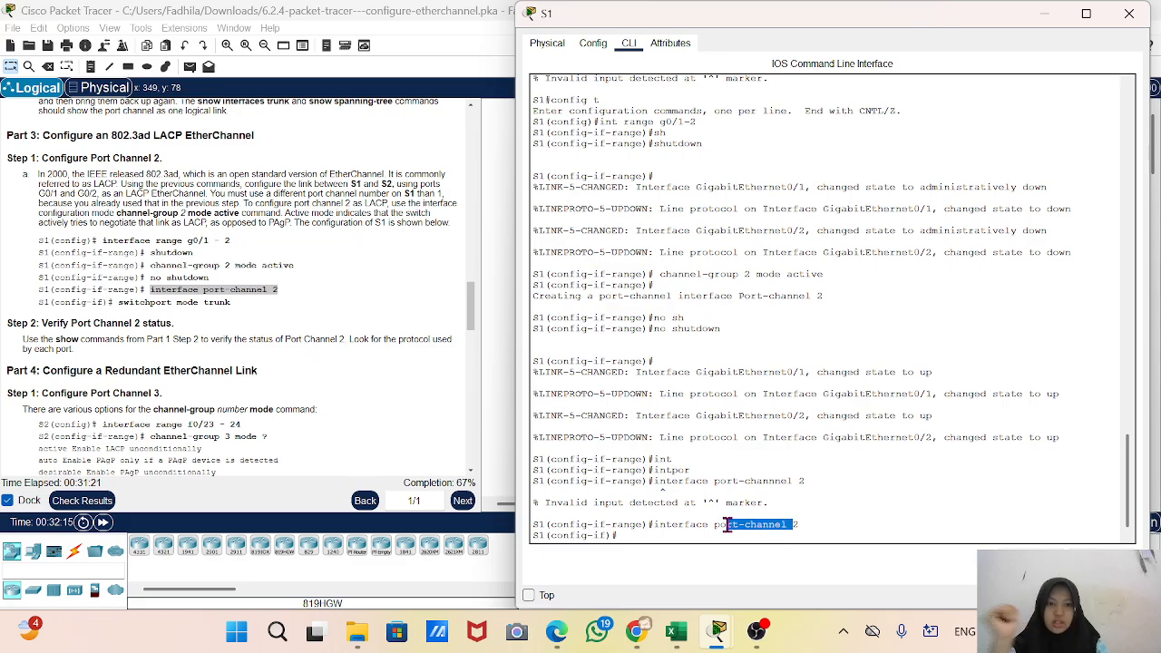
click(727, 524)
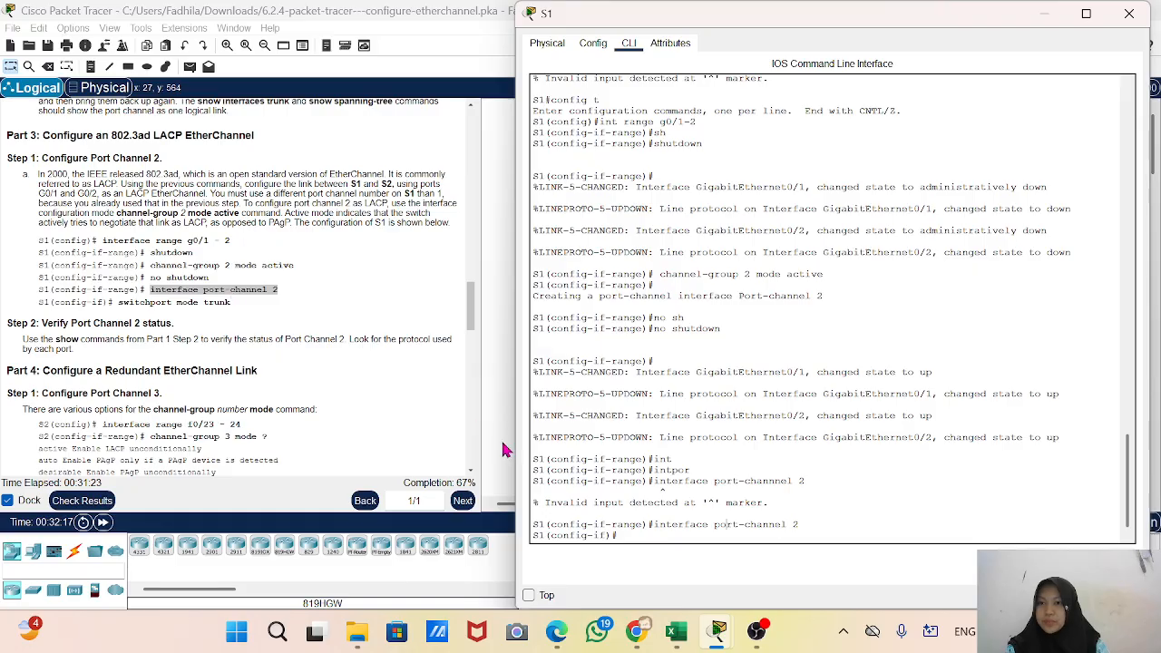
Set Port Channel 2 on S1 to trunking with switchport mode trunk and put S1's window away
click(749, 525)
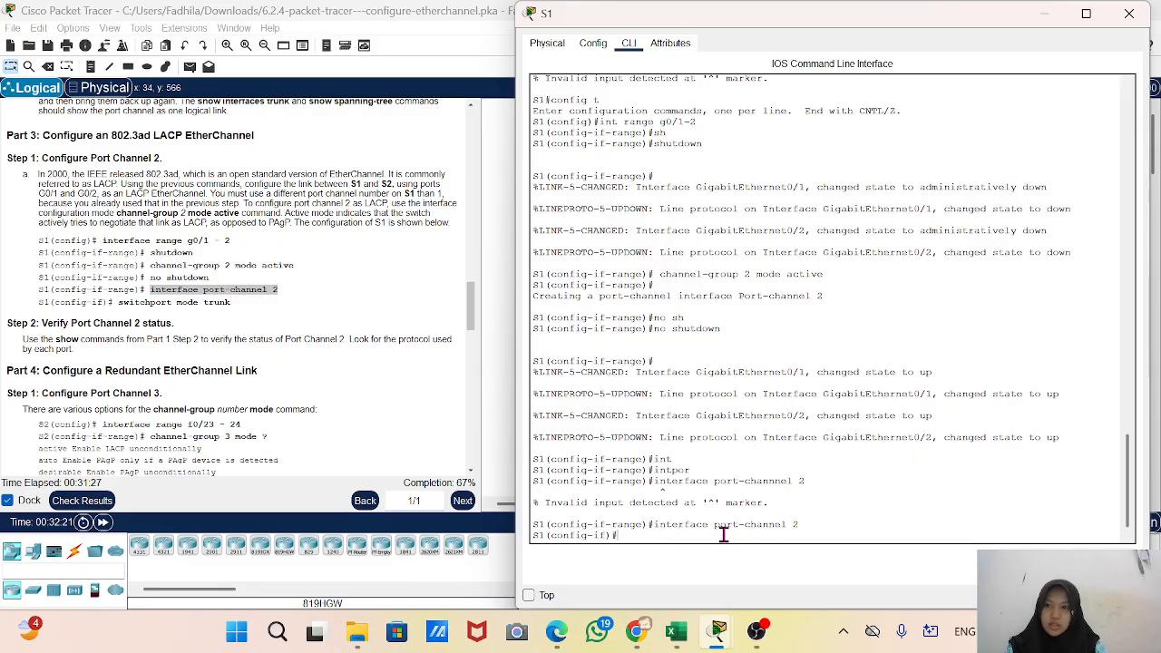
text(s)
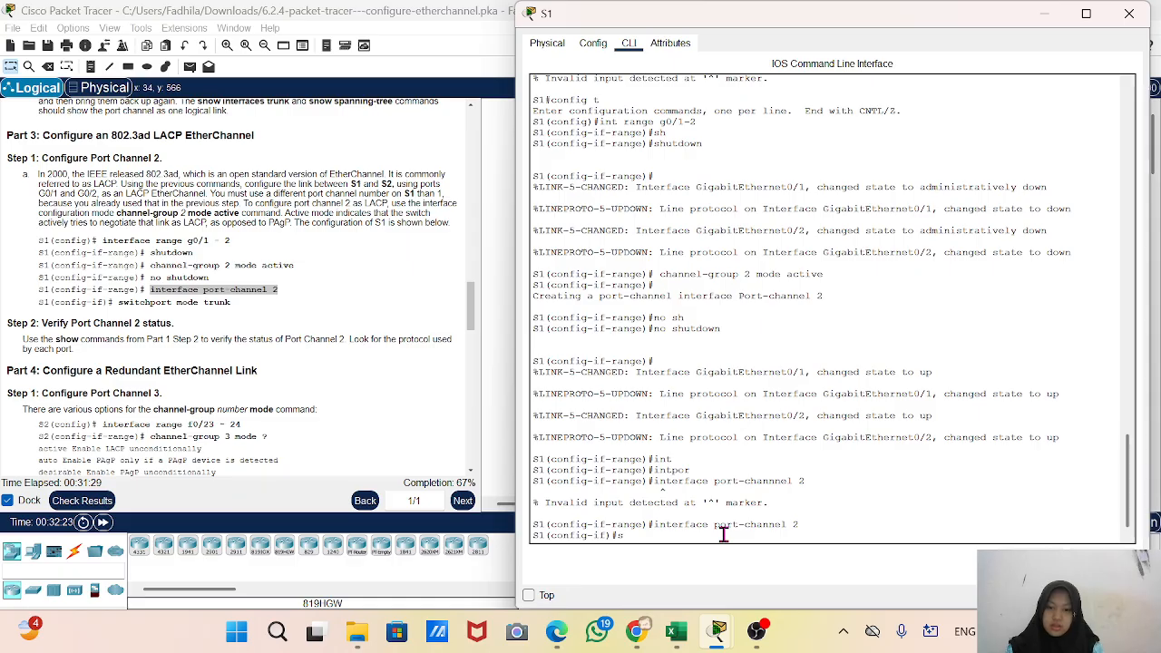
text(w)
key(Tab)
text(mo)
key(Tab)
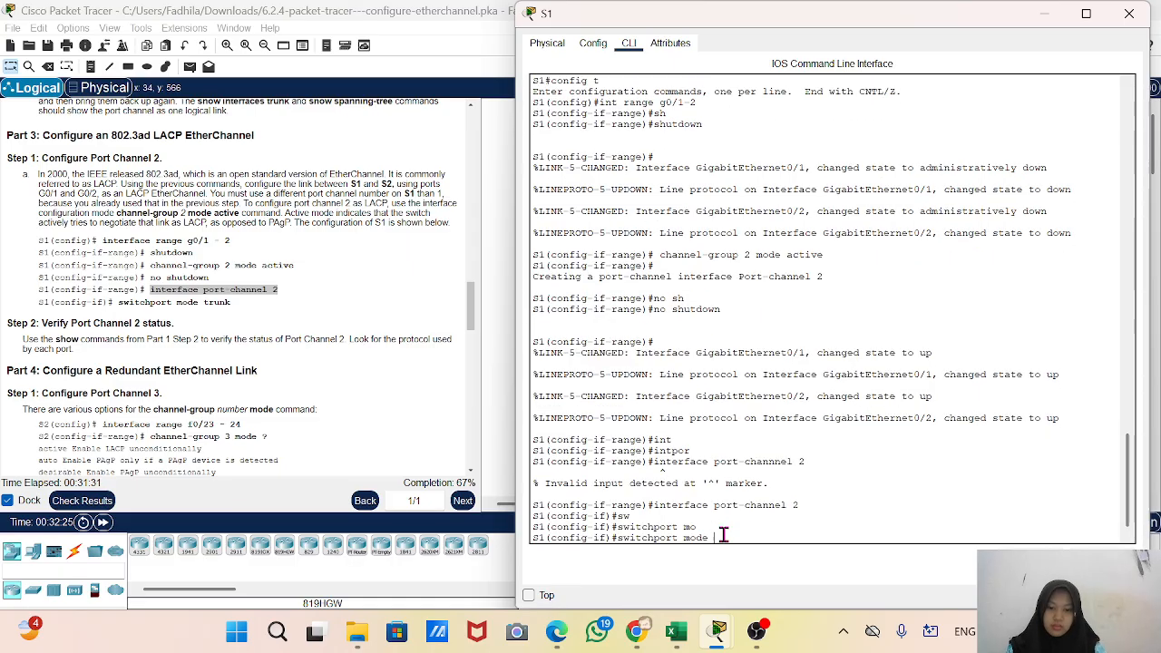
text(tr)
key(Tab)
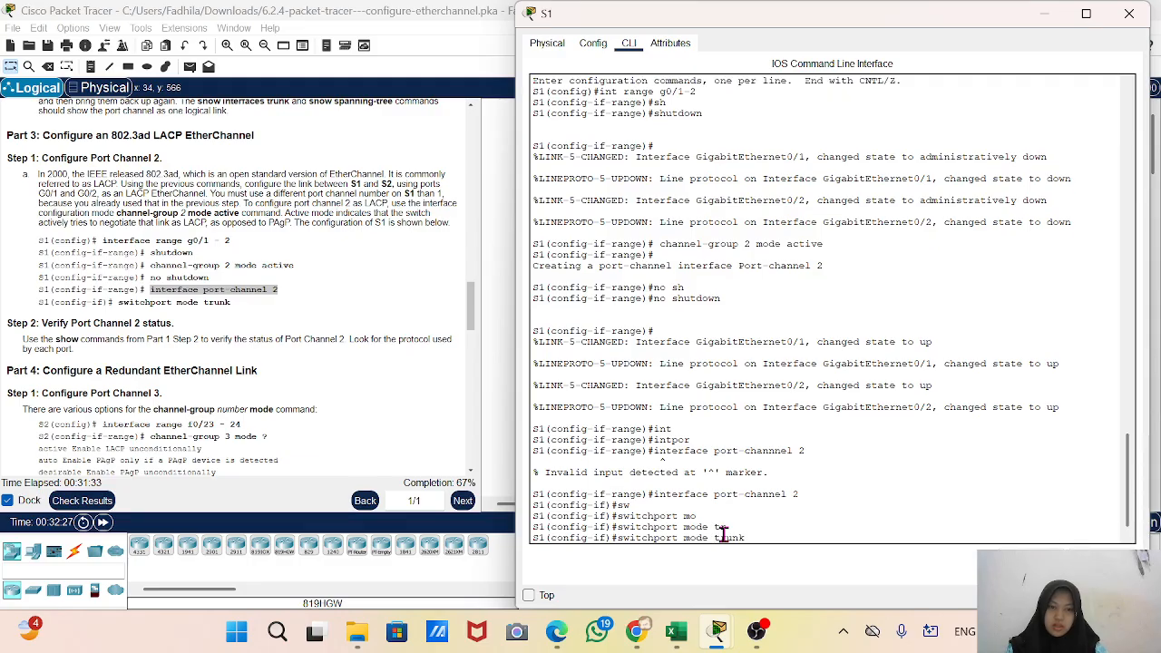
key(Return)
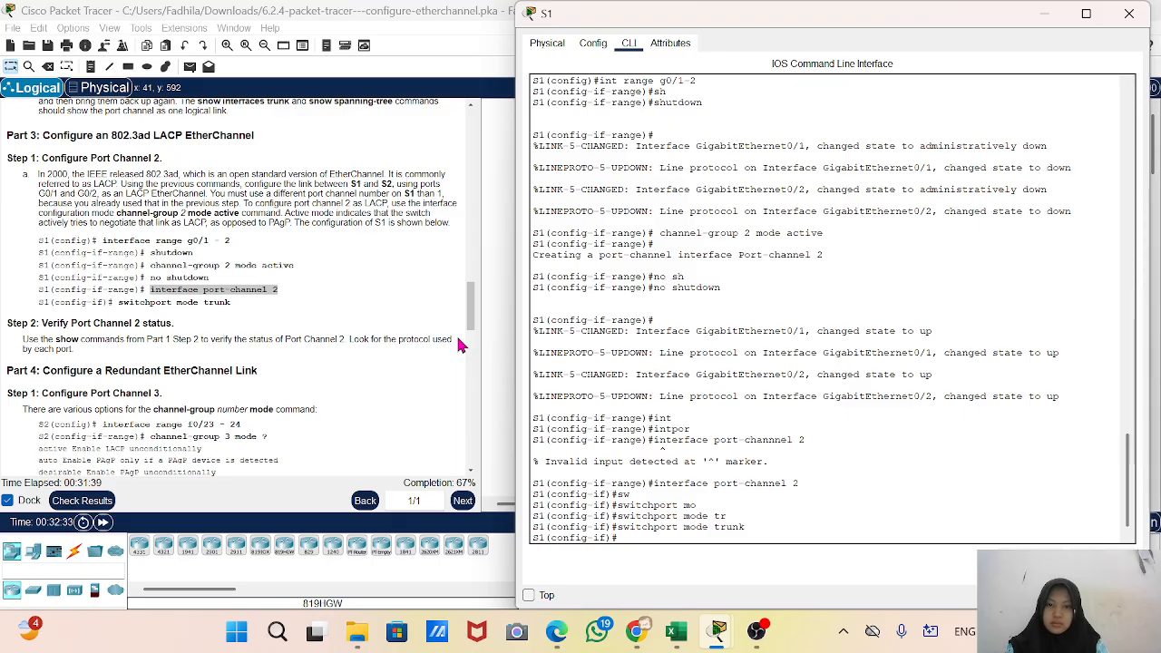
click(1052, 22)
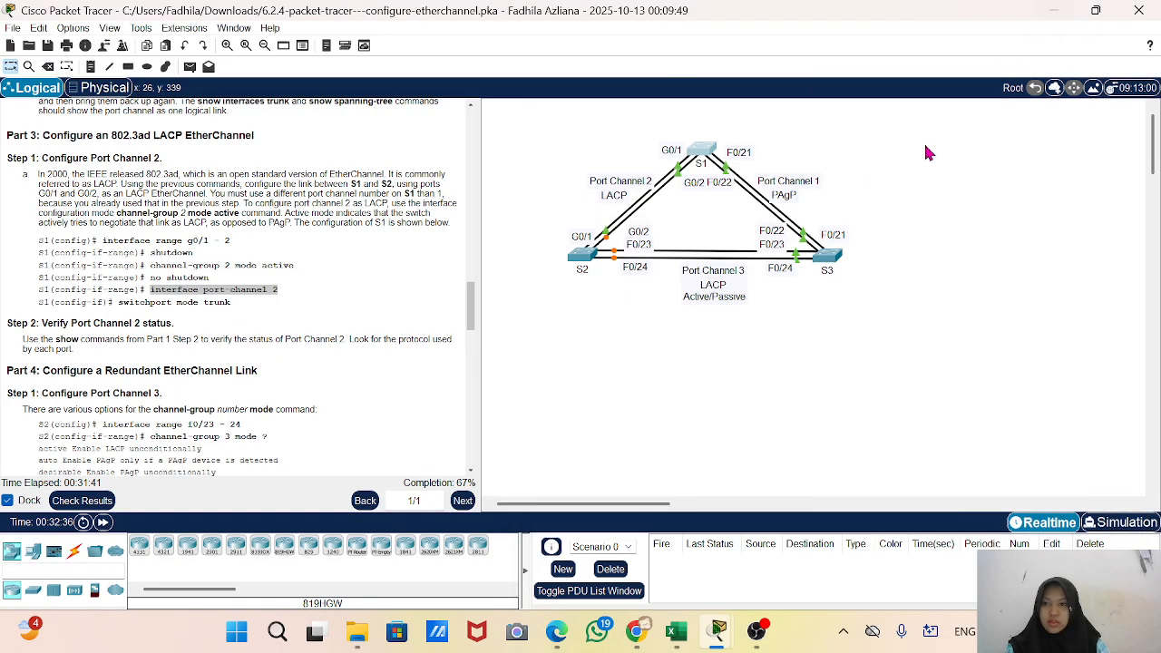
Open switch S3's CLI, enter global configuration mode with config t, and run interface range g0/1-2
click(831, 263)
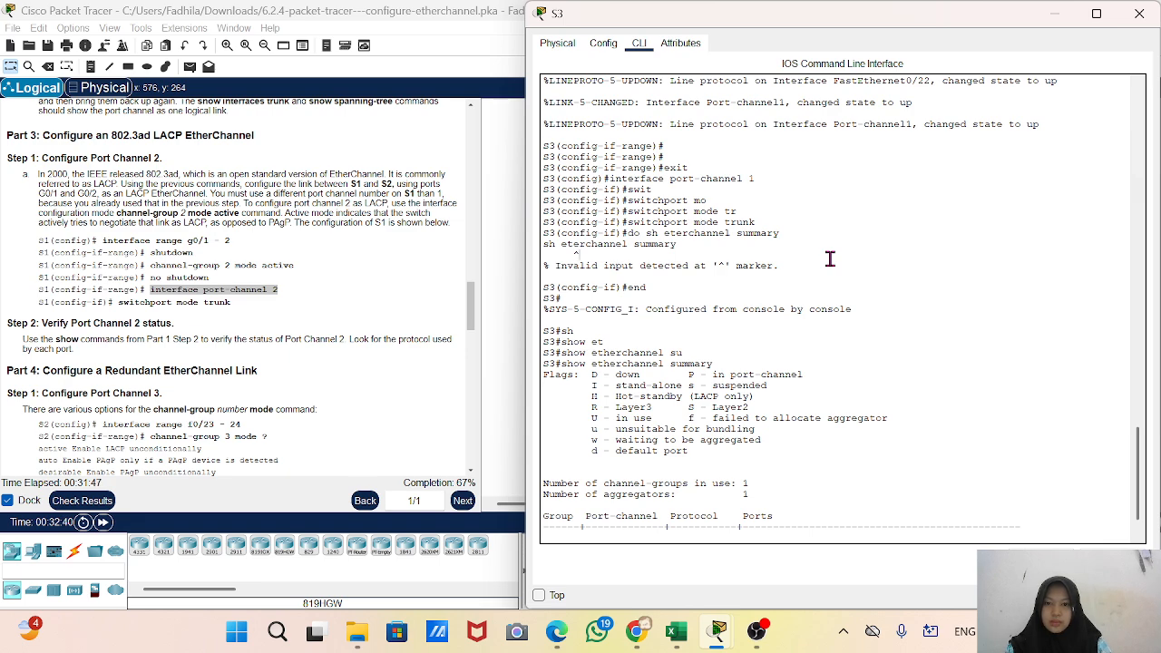
scroll(831, 429, down, 1)
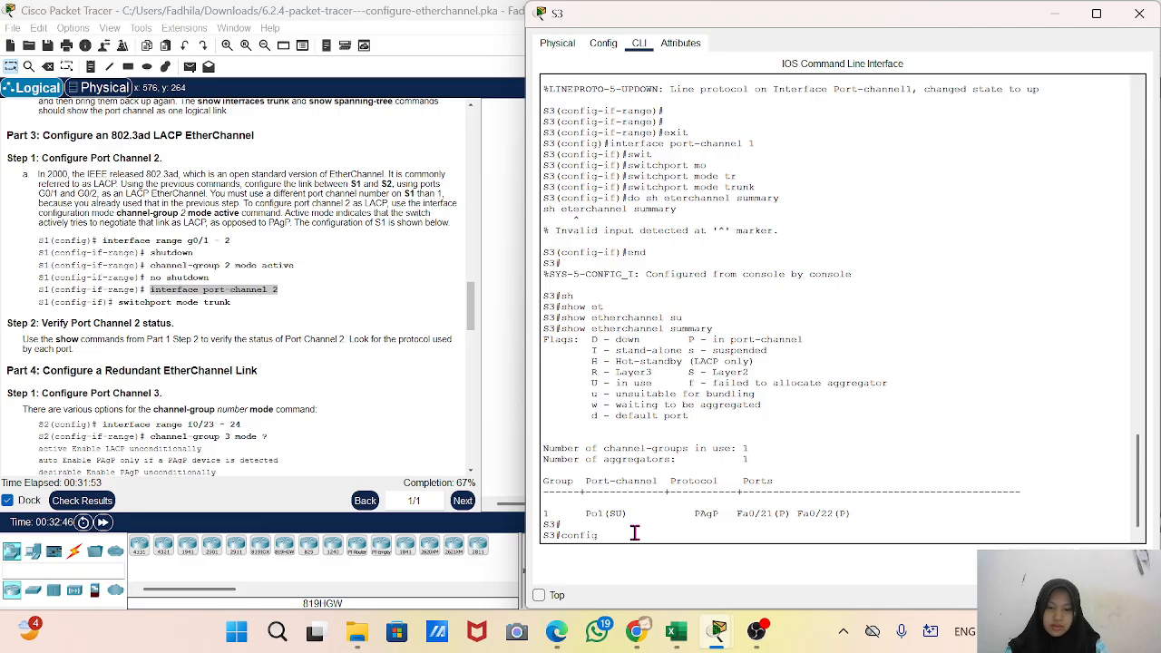
key(Return)
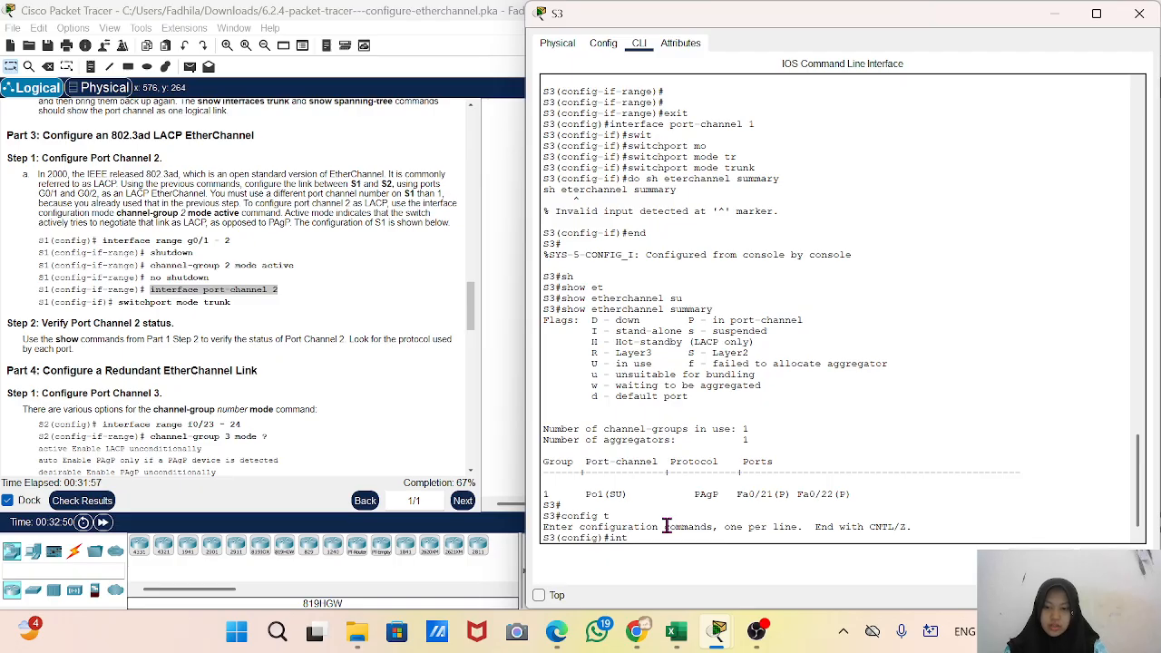
text(int)
key(Tab)
text(range)
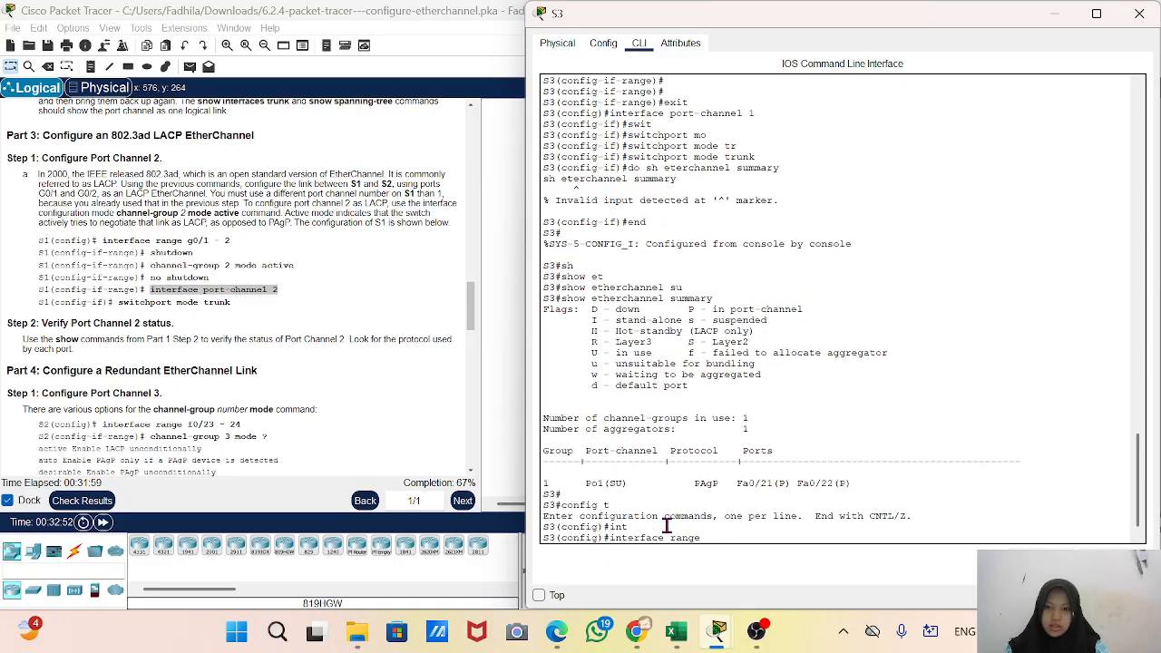
text( g0/1-2)
key(Return)
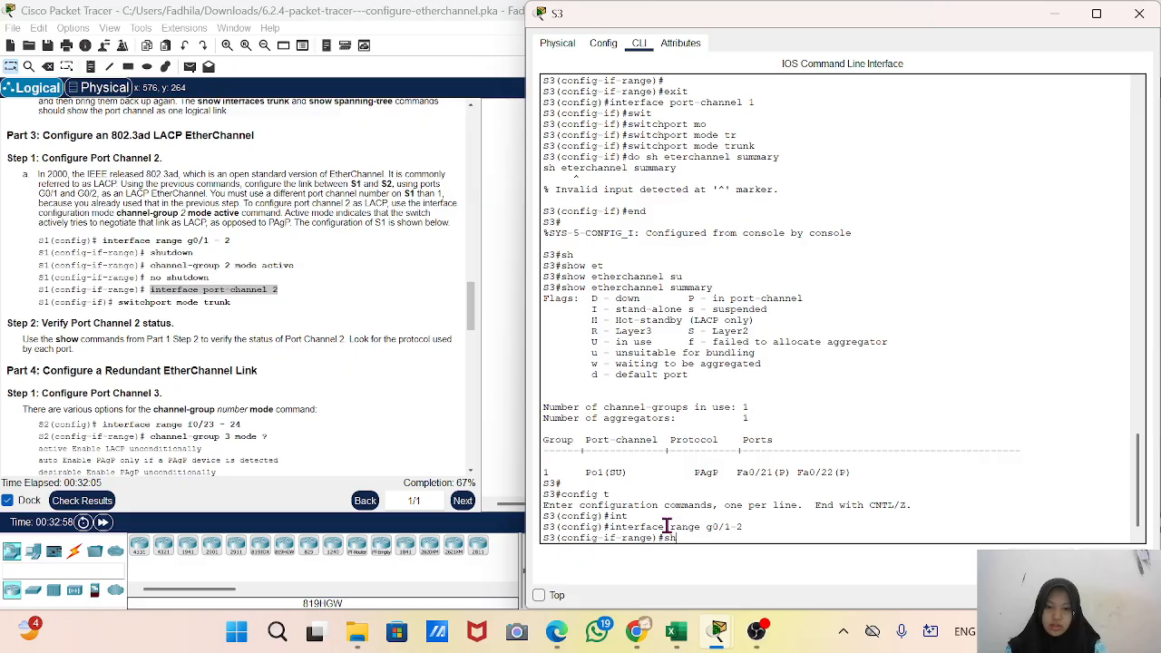
Shut down ports G0/1 and G0/2 on S3 with the shutdown command
text(sh)
key(Tab)
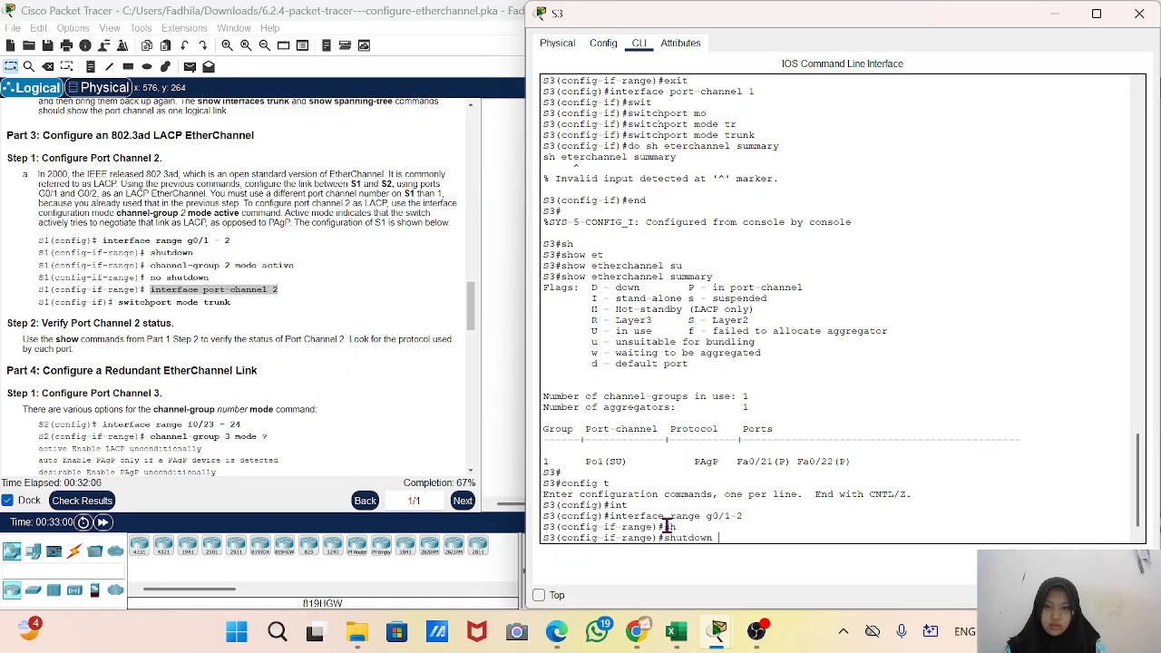
key(Return)
key(Return)
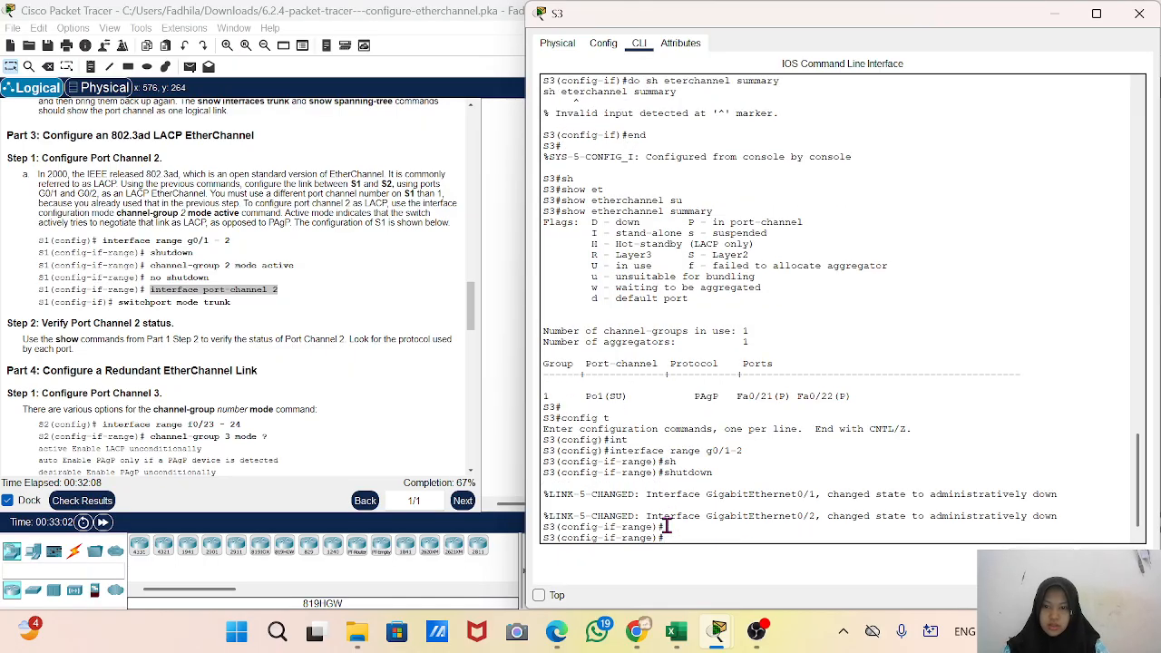
Start the channel-group command in S3's CLI, and copy channel-group 2 mode active from the Part 3 instructions
text(chann)
key(Tab)
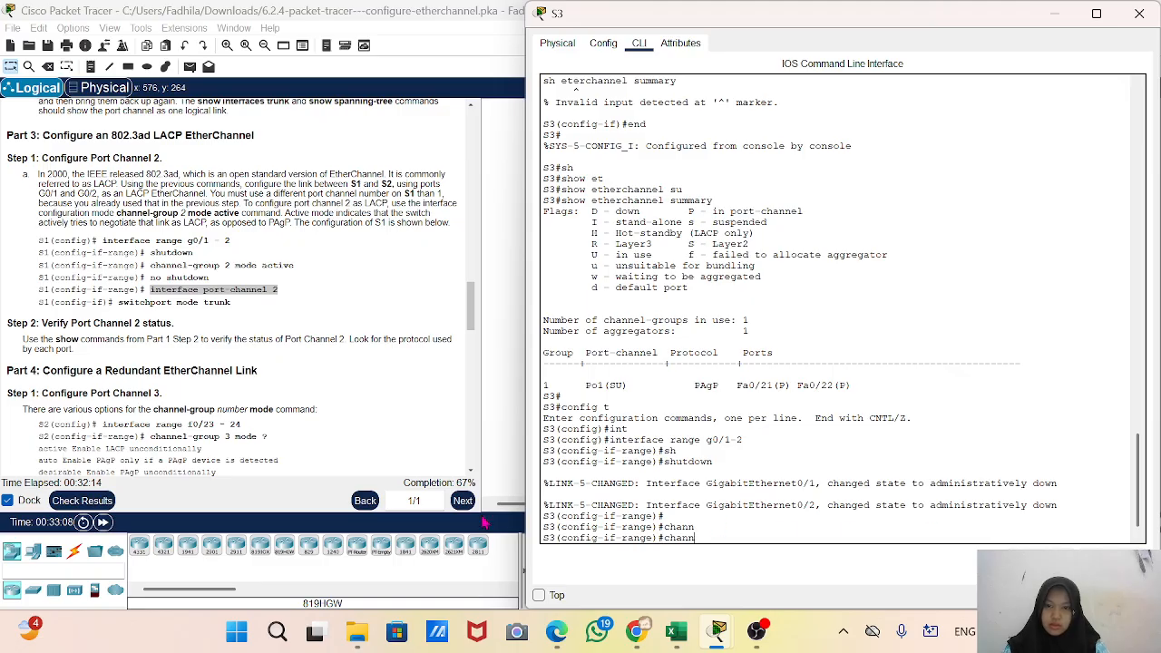
click(296, 265)
drag(296, 265, 148, 268)
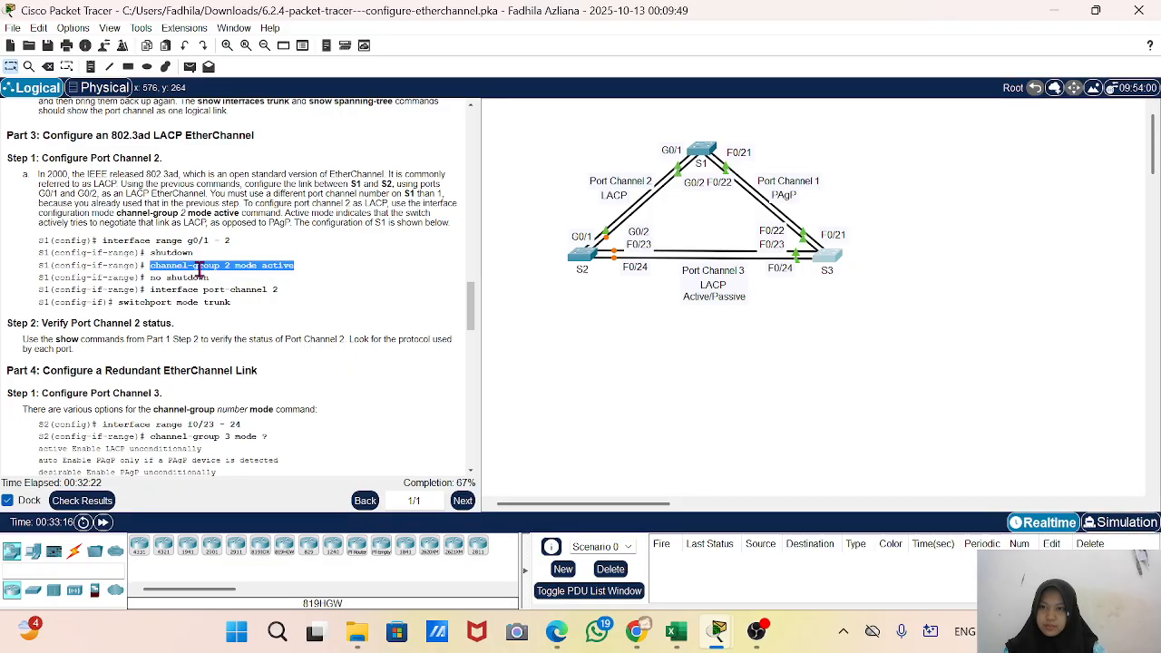
right_click(198, 271)
click(229, 282)
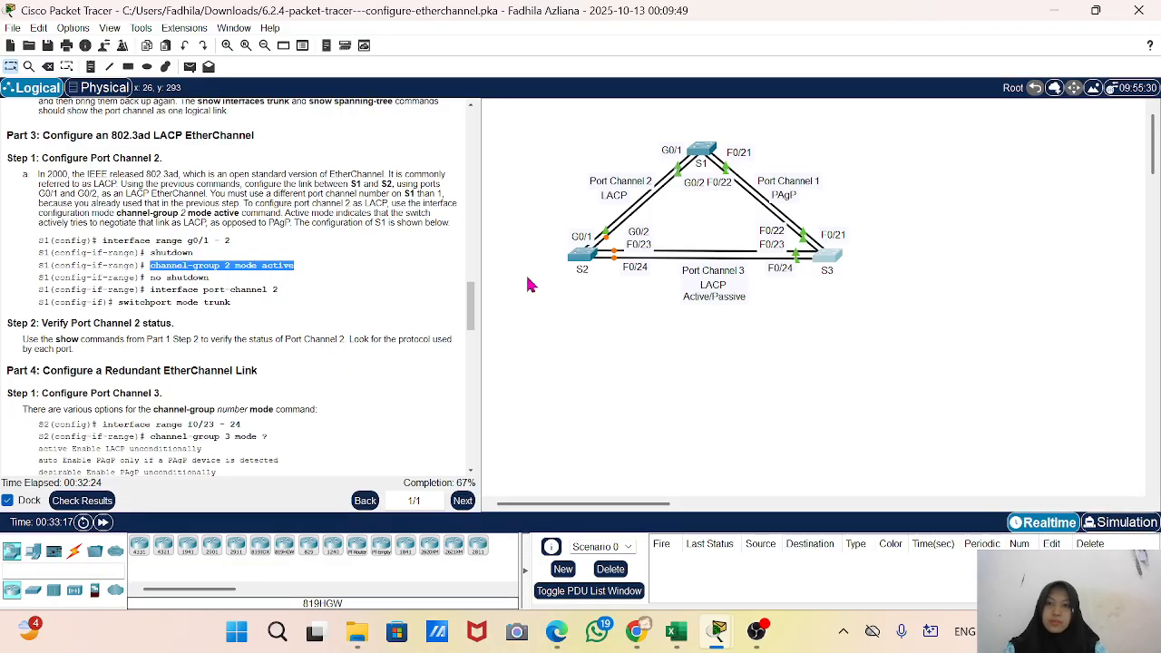
Return to S3's CLI, clear the partial command and run the copied channel-group 2 mode active
click(828, 259)
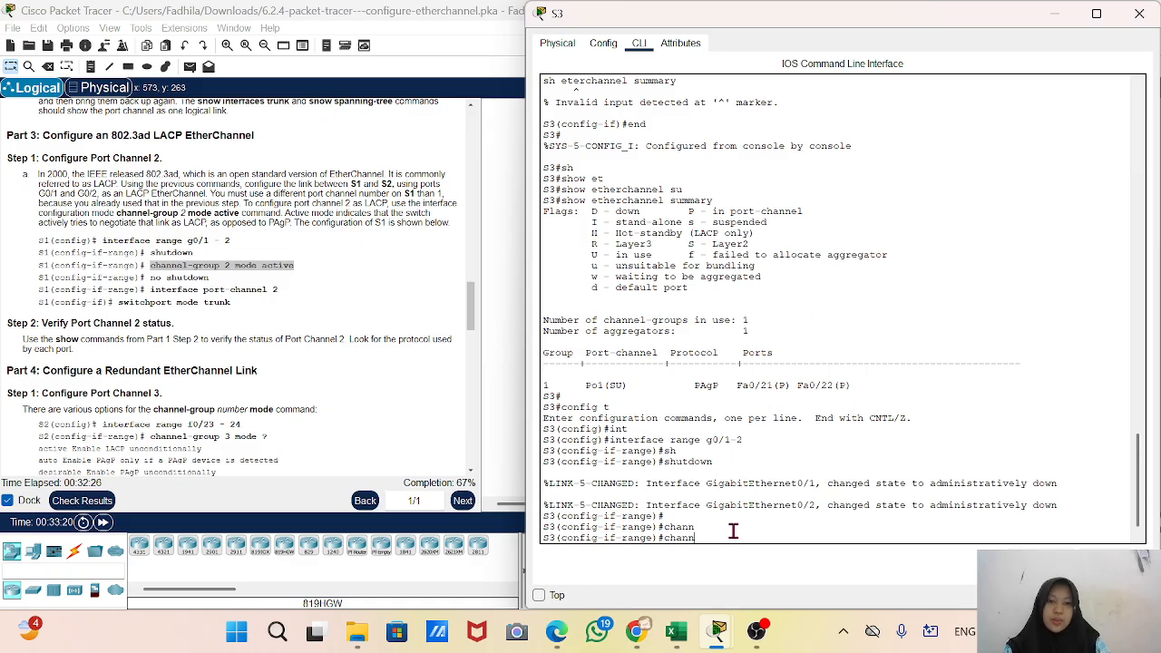
key(BackSpace)
key(BackSpace)
key(BackSpace)
key(BackSpace)
key(BackSpace)
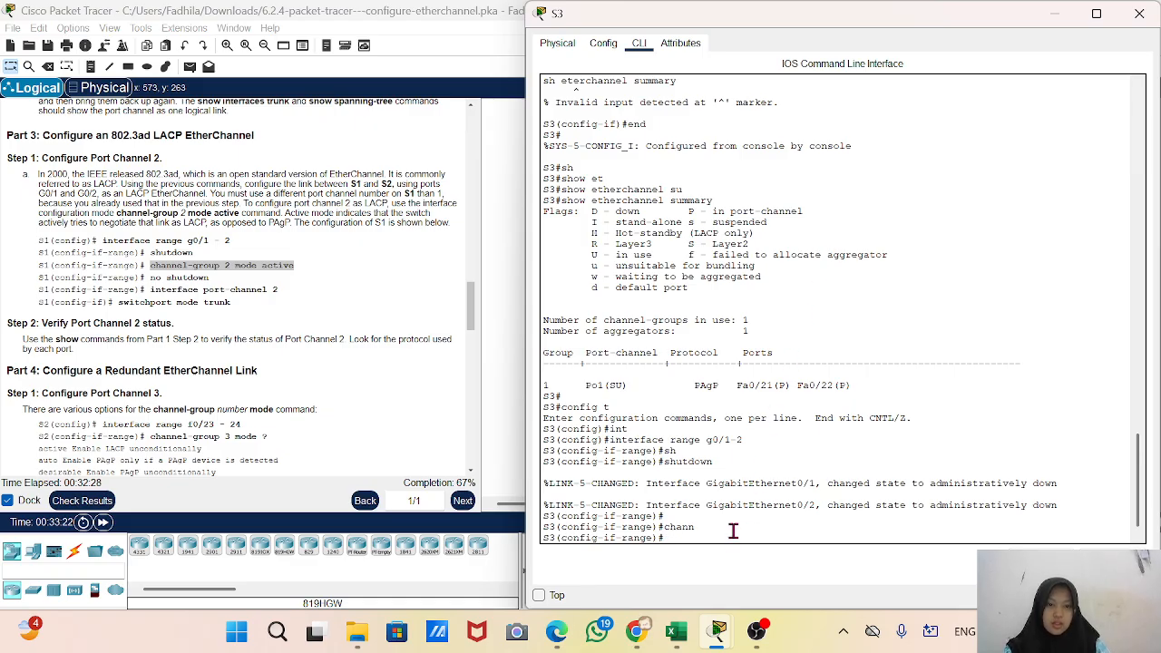
right_click(734, 531)
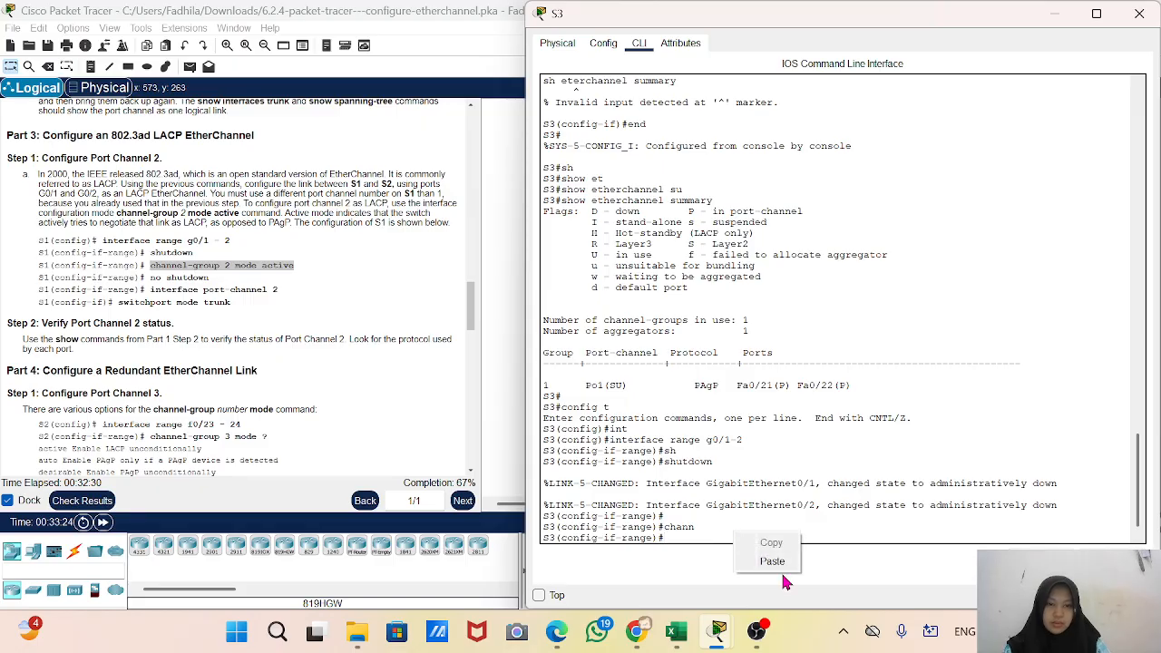
click(770, 557)
key(Return)
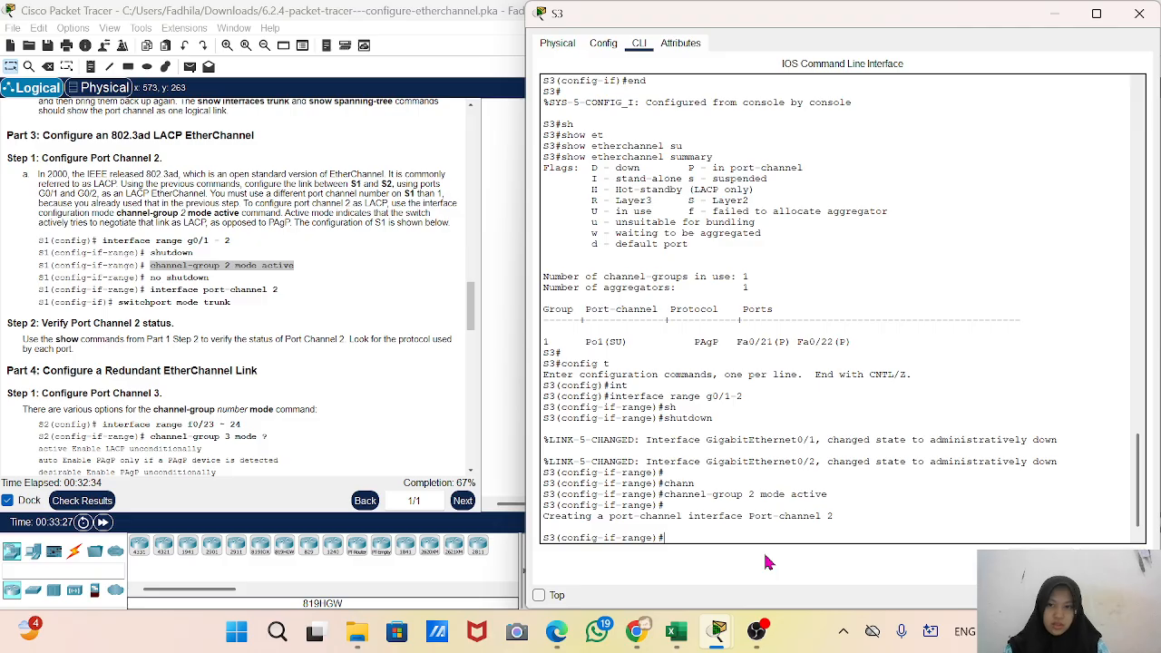
Bring S3's G0/1 and G0/2 ports back up with no shutdown
text(no sh)
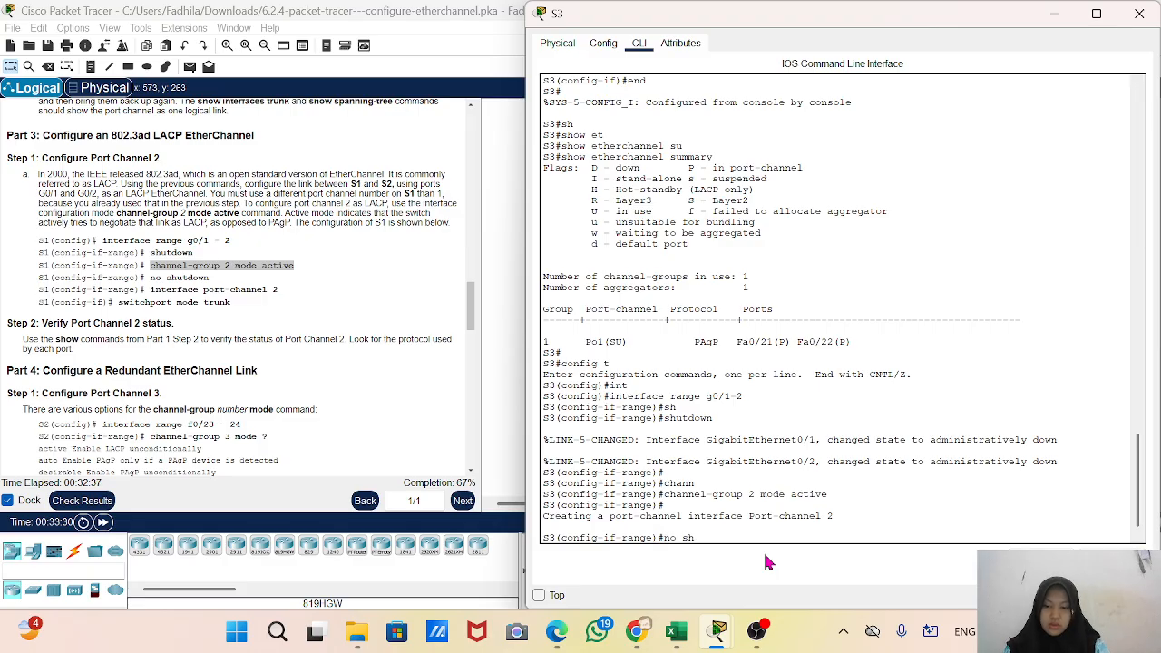
key(Tab)
key(Return)
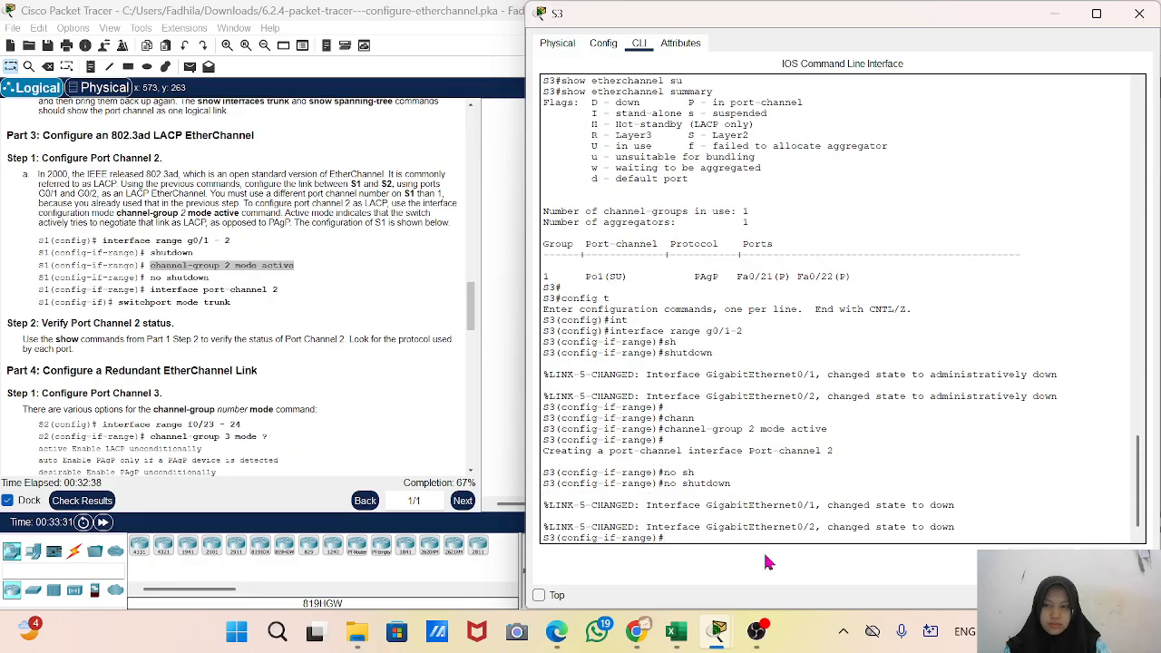
Enter the Port Channel 2 interface on S3 with interface port-channel 2
text(inter)
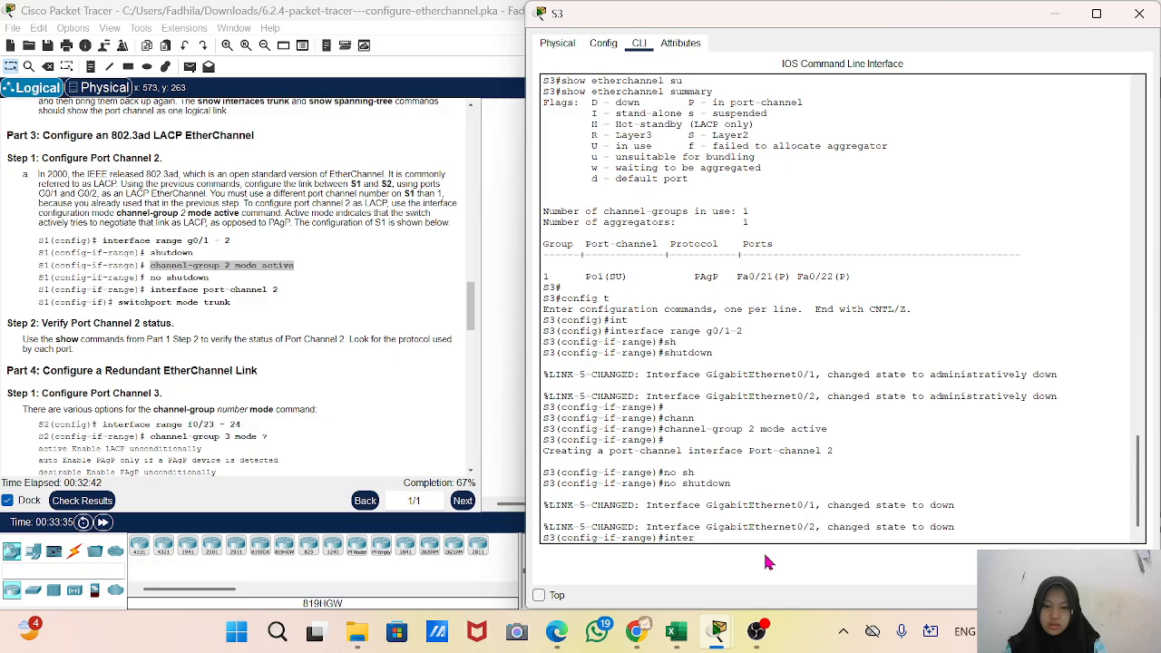
text(face)
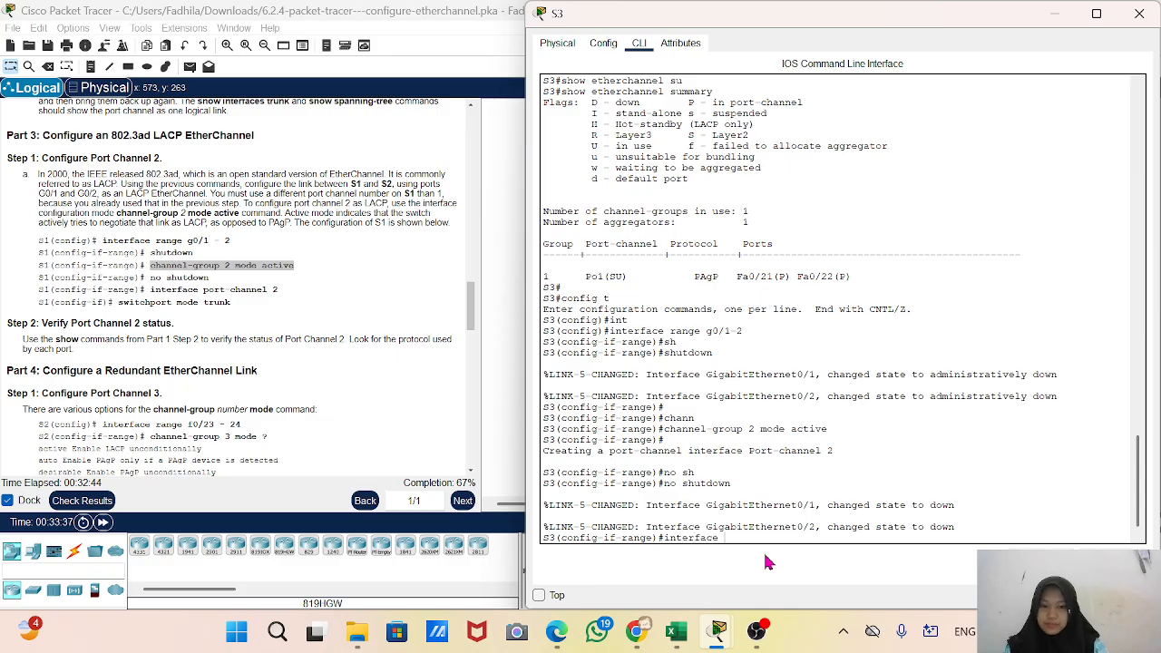
text( port-)
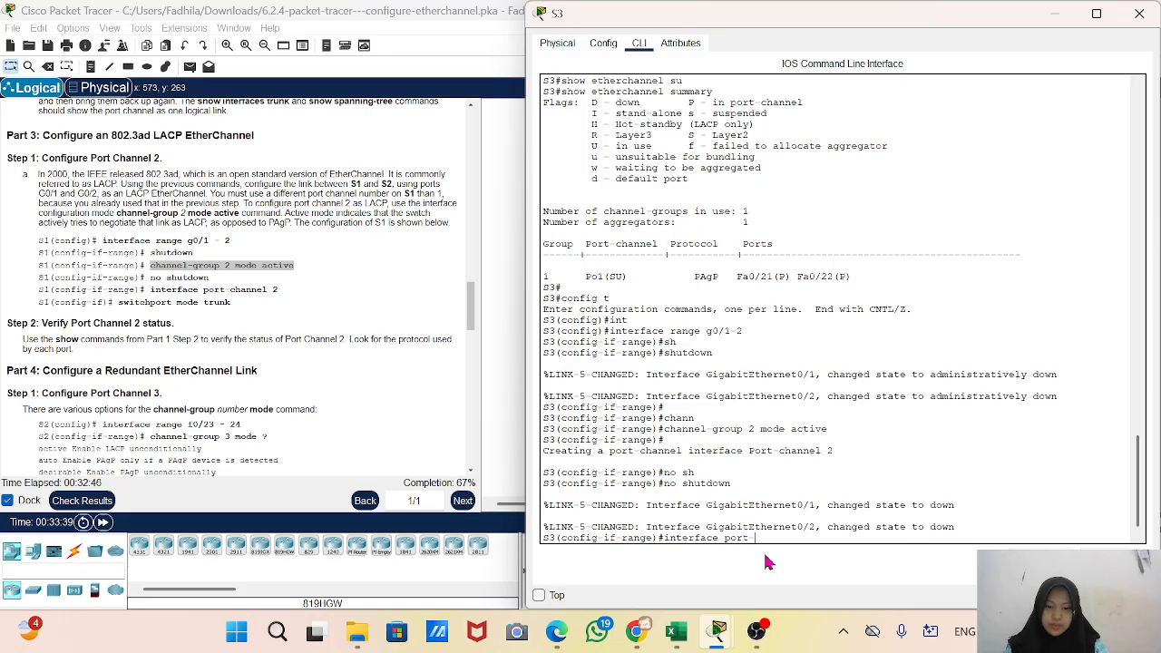
text(channel )
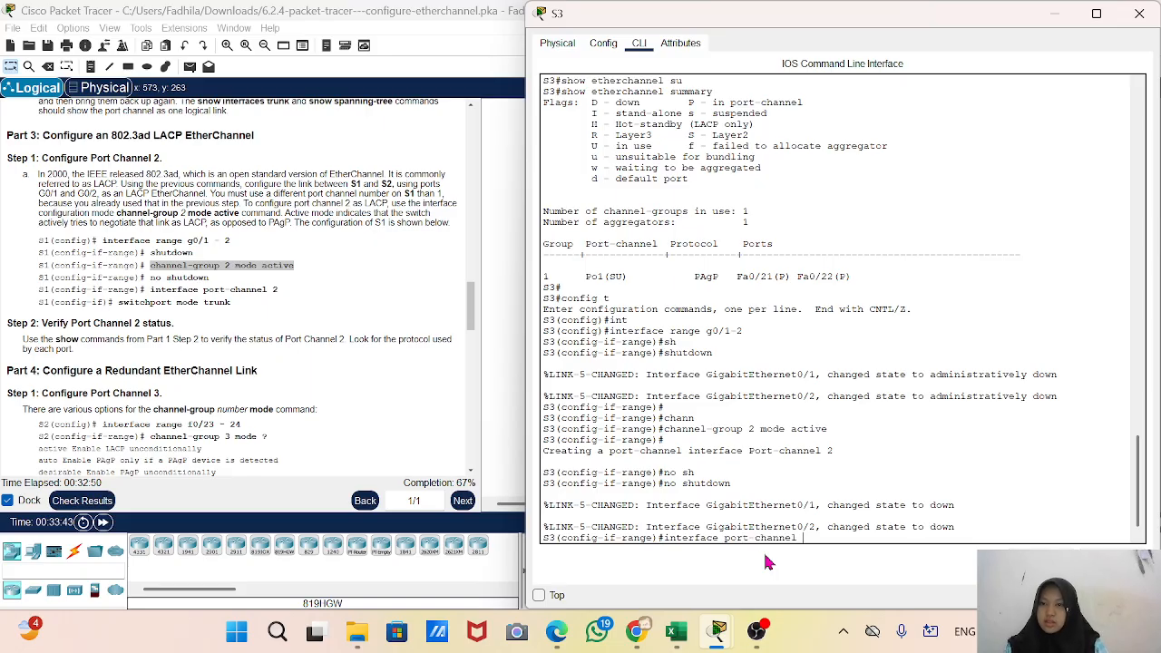
text(2)
key(Return)
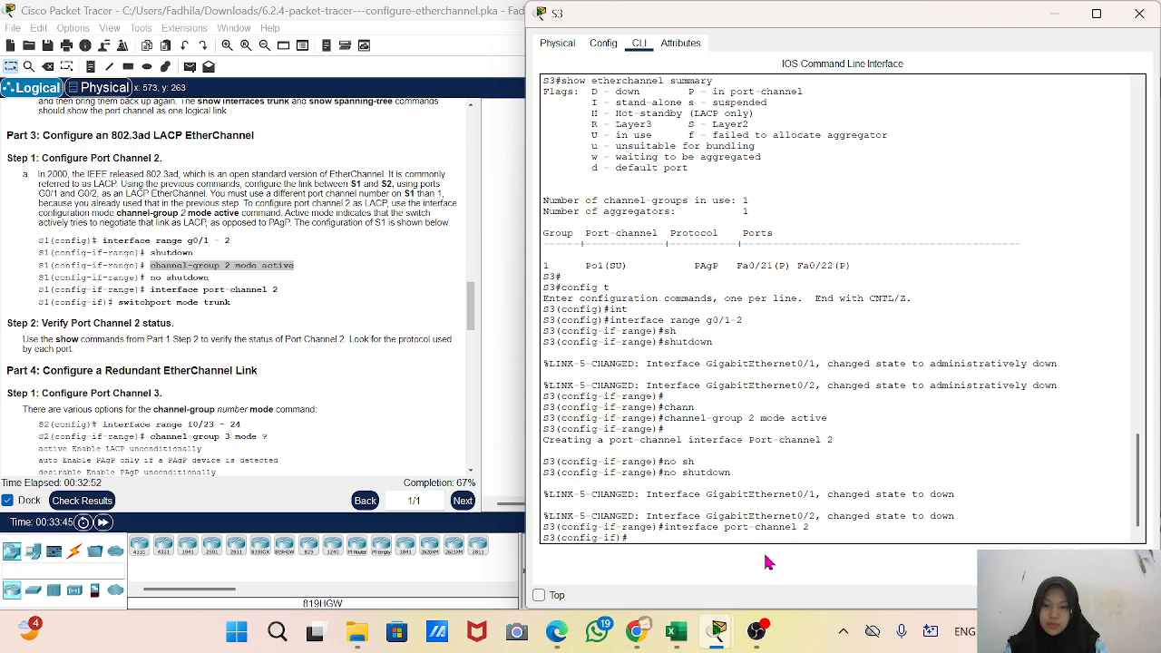
Set Port Channel 2 on S3 to trunking with switchport mode trunk
text(swi)
key(Tab)
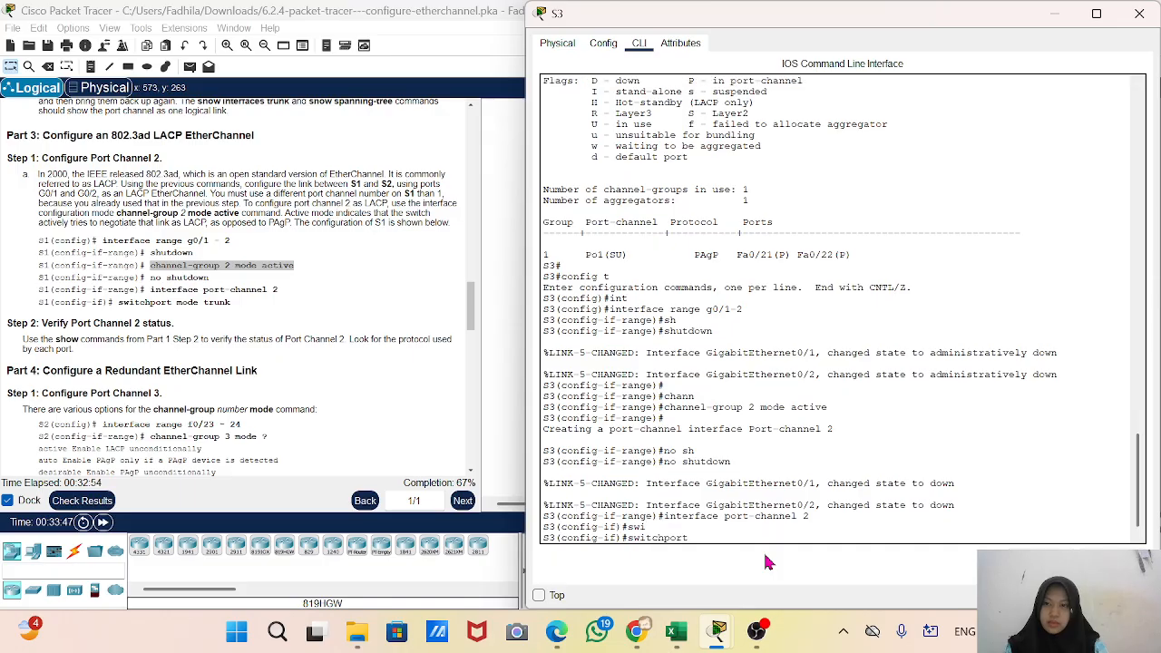
text(mod)
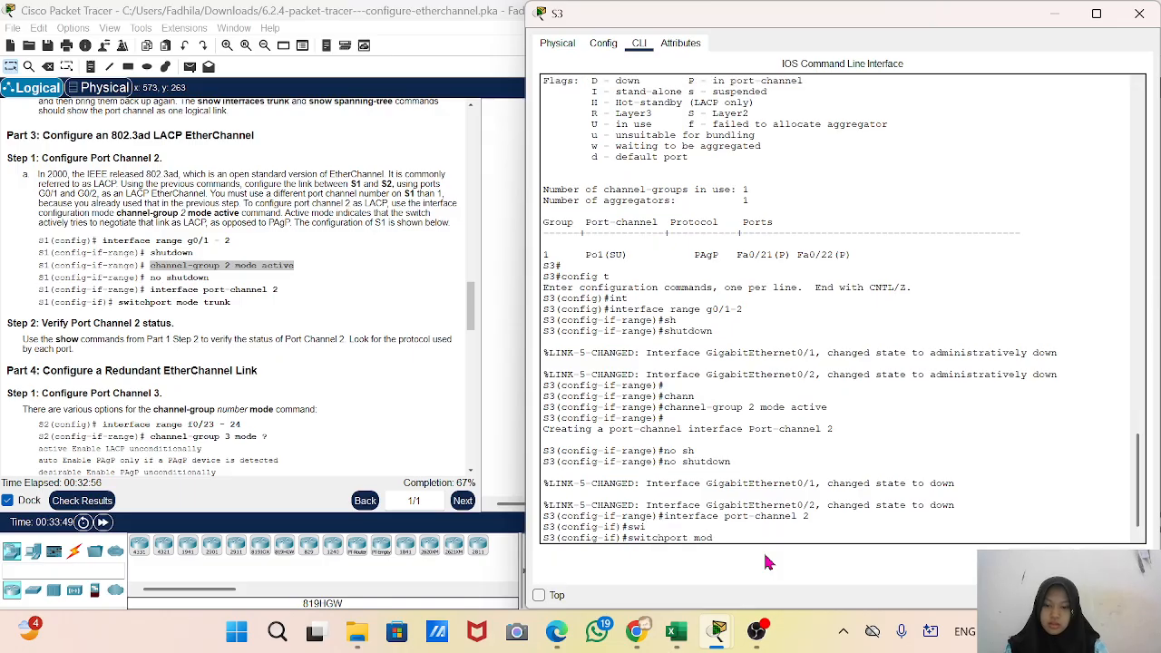
text(e)
key(Tab)
text(tr)
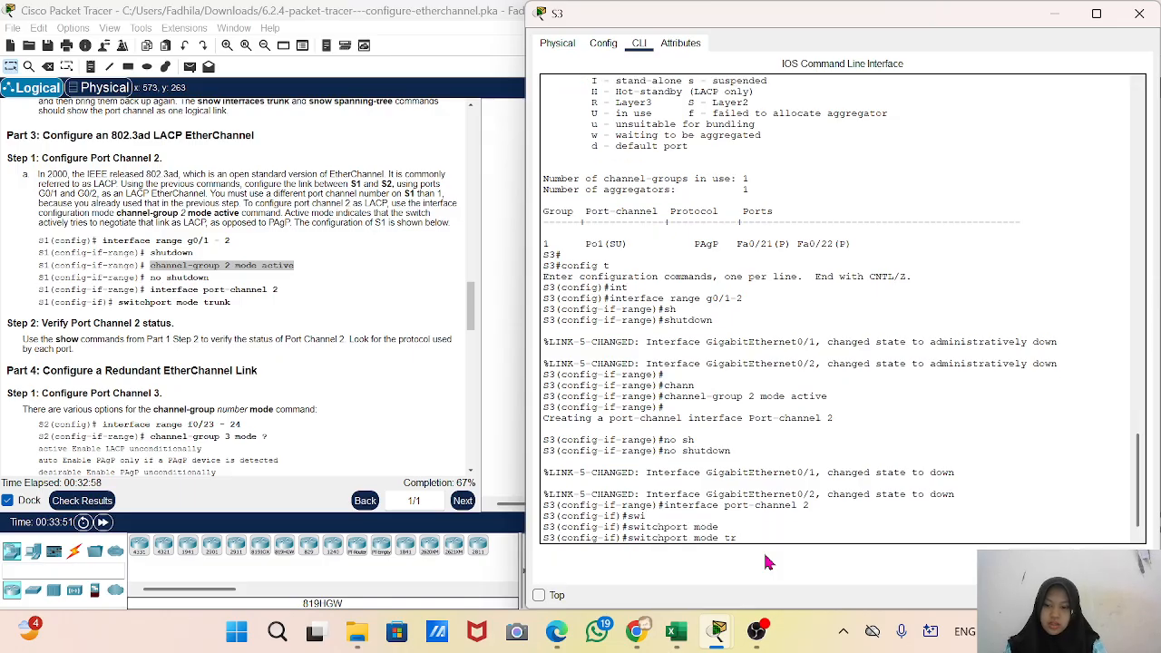
key(Tab)
key(Return)
key(Return)
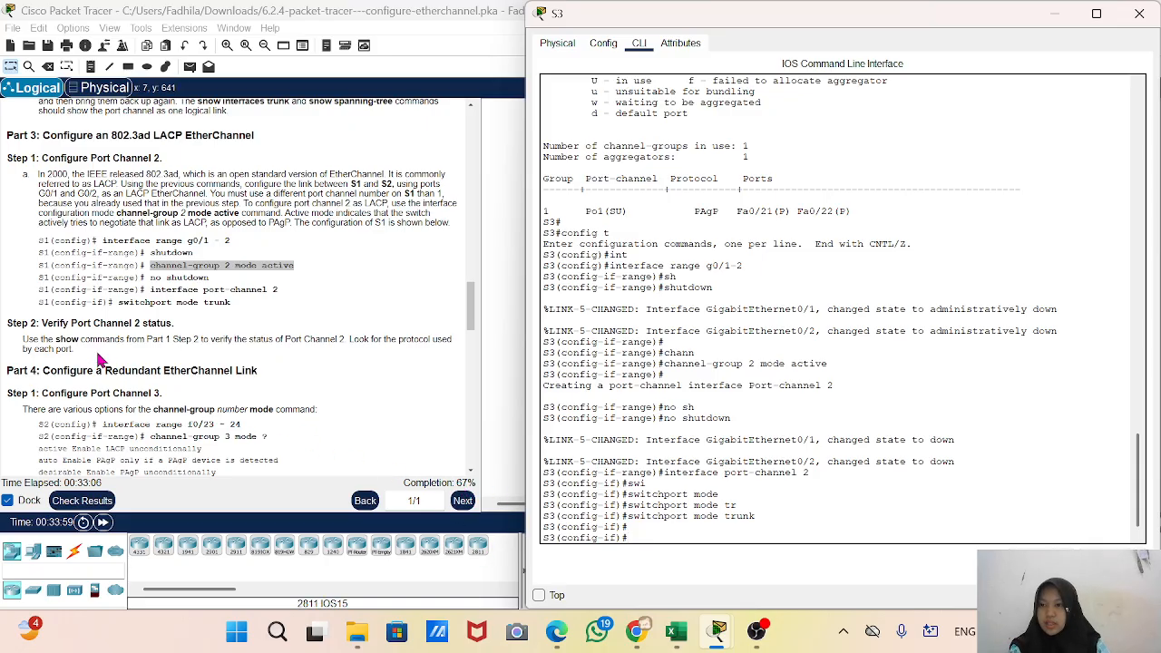
Read the Port Channel 2 verification instructions, leave configuration mode on S3 with end and run show etherchannel summary
scroll(100, 360, down, 1)
scroll(100, 360, down, 3)
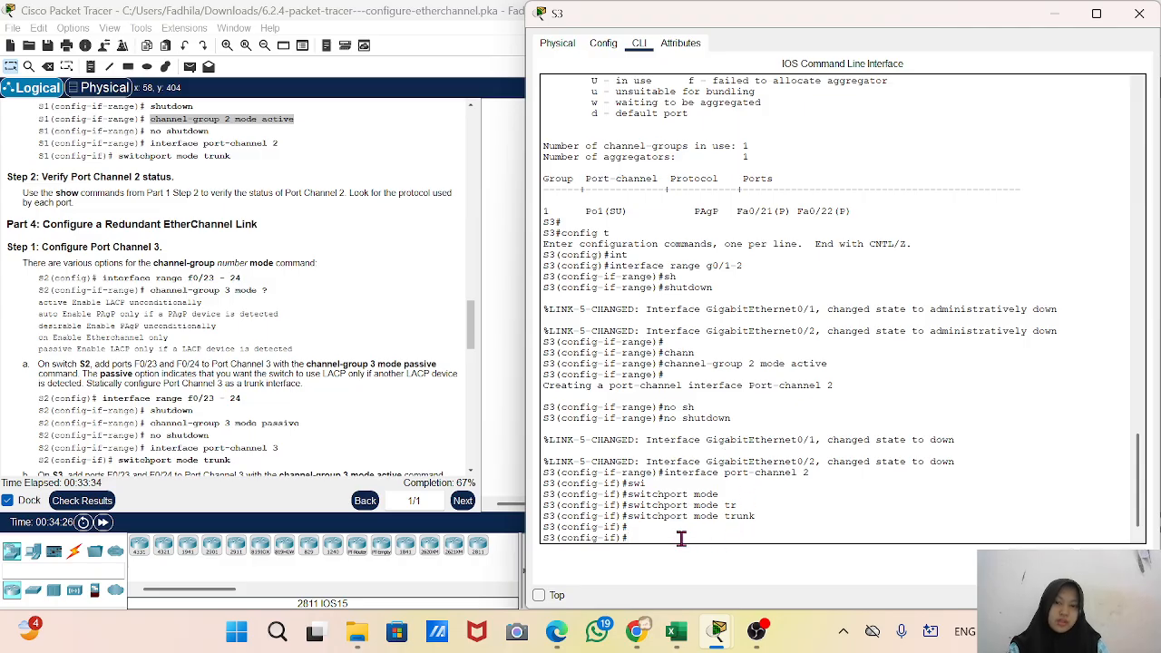
text(en)
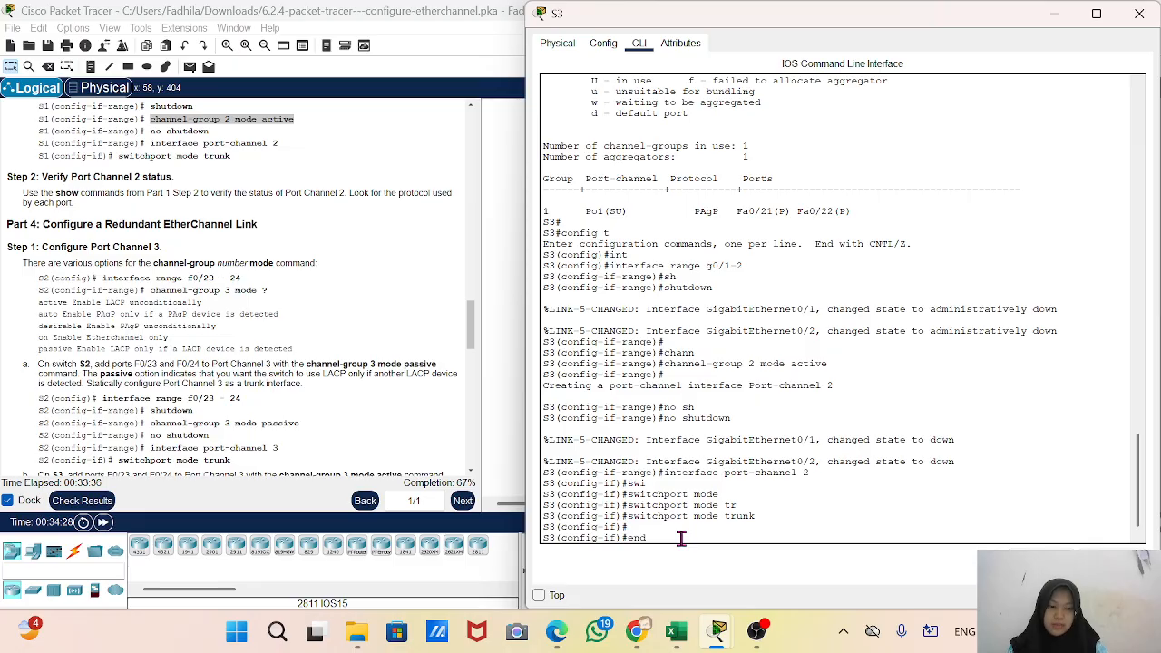
text(d)
key(Return)
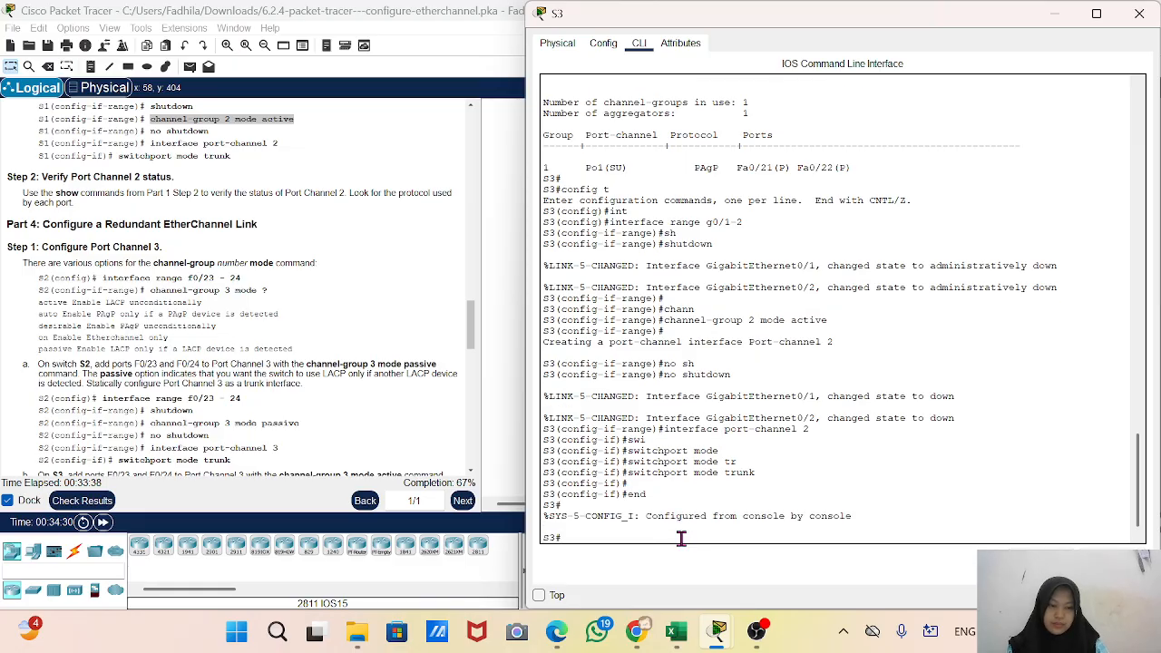
key(Up)
key(Up)
key(Up)
key(Down)
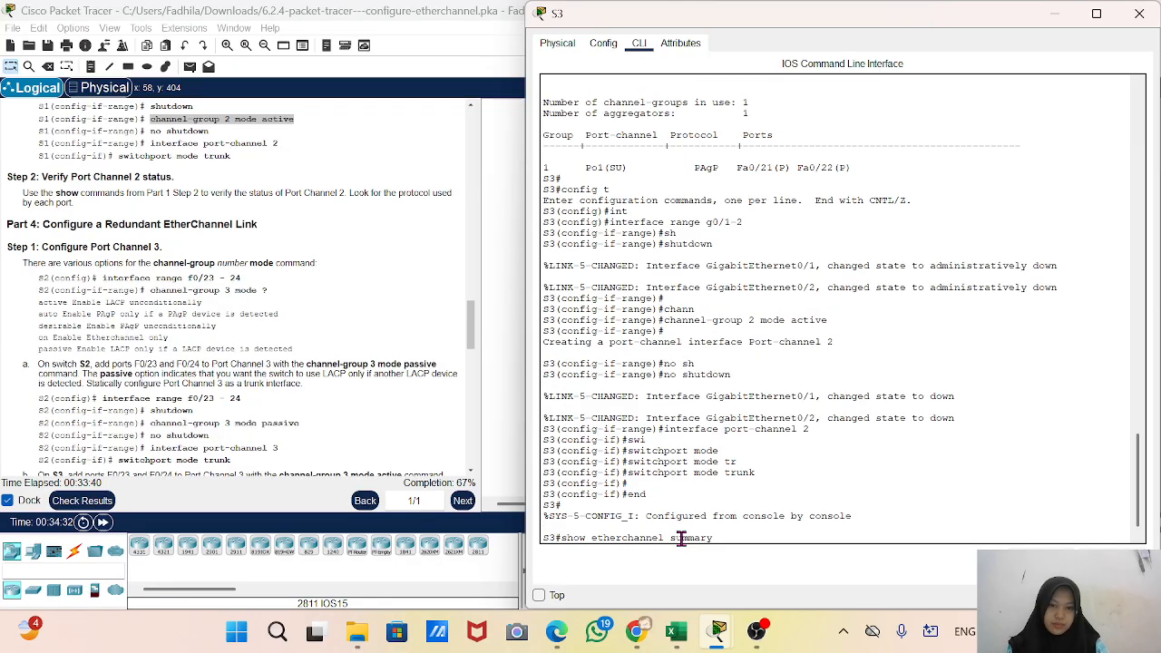
key(Return)
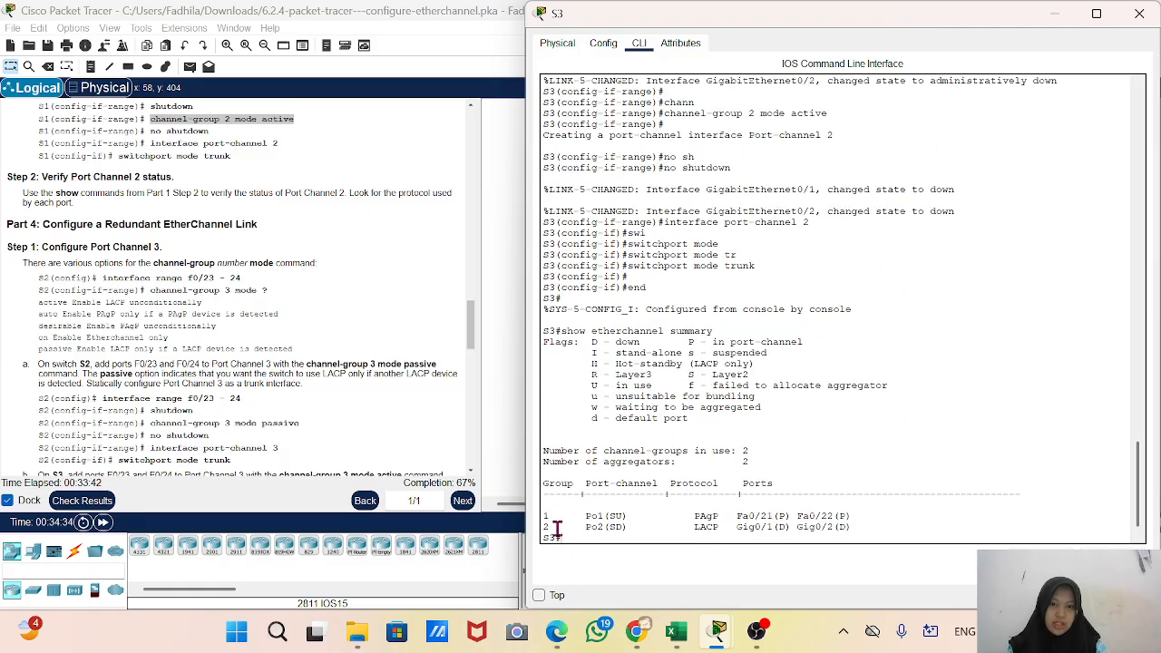
Examine the Port Channel 2 row in S3's summary against the instructions, and put S3's window away
drag(541, 524, 853, 529)
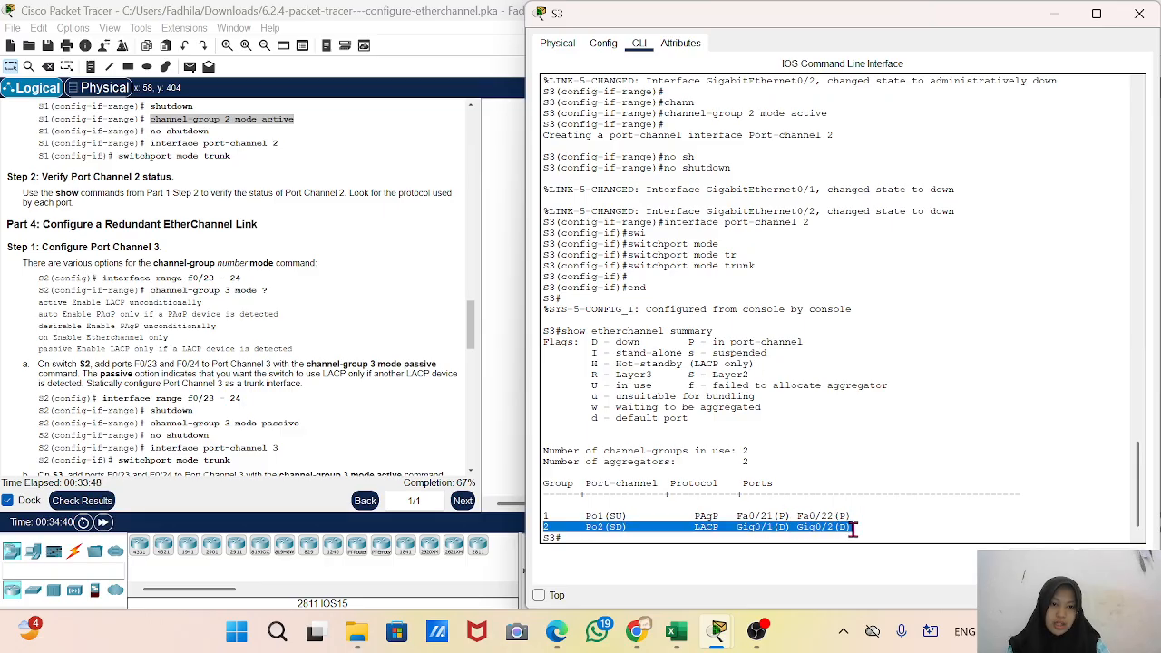
click(853, 529)
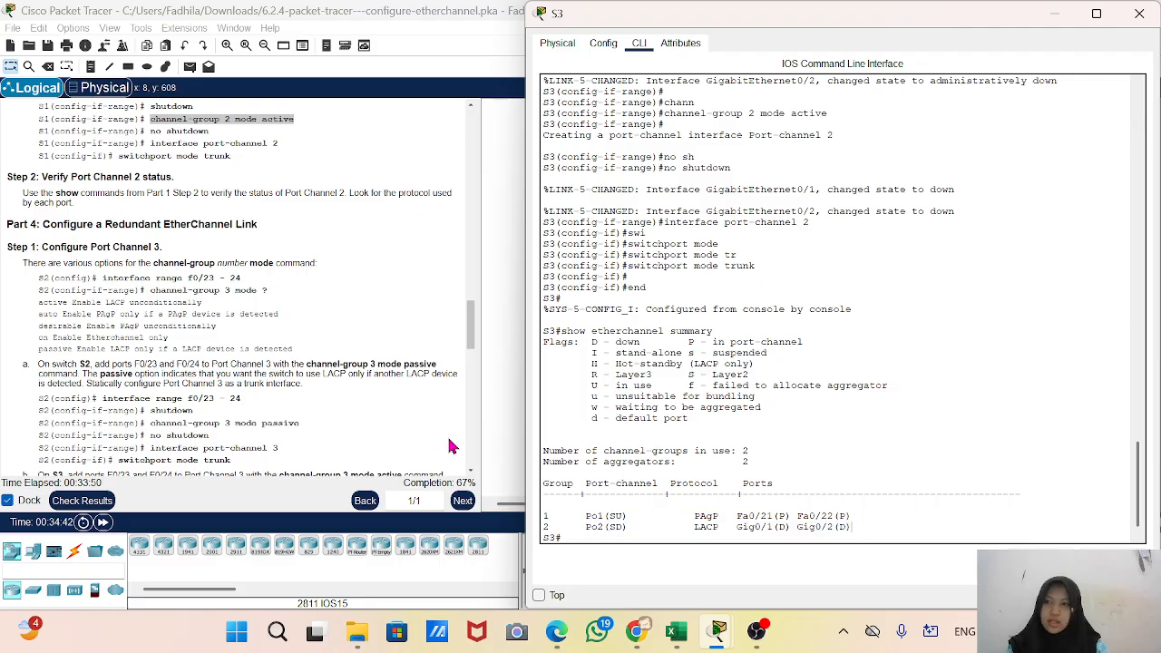
scroll(90, 290, up, 4)
scroll(91, 290, down, 2)
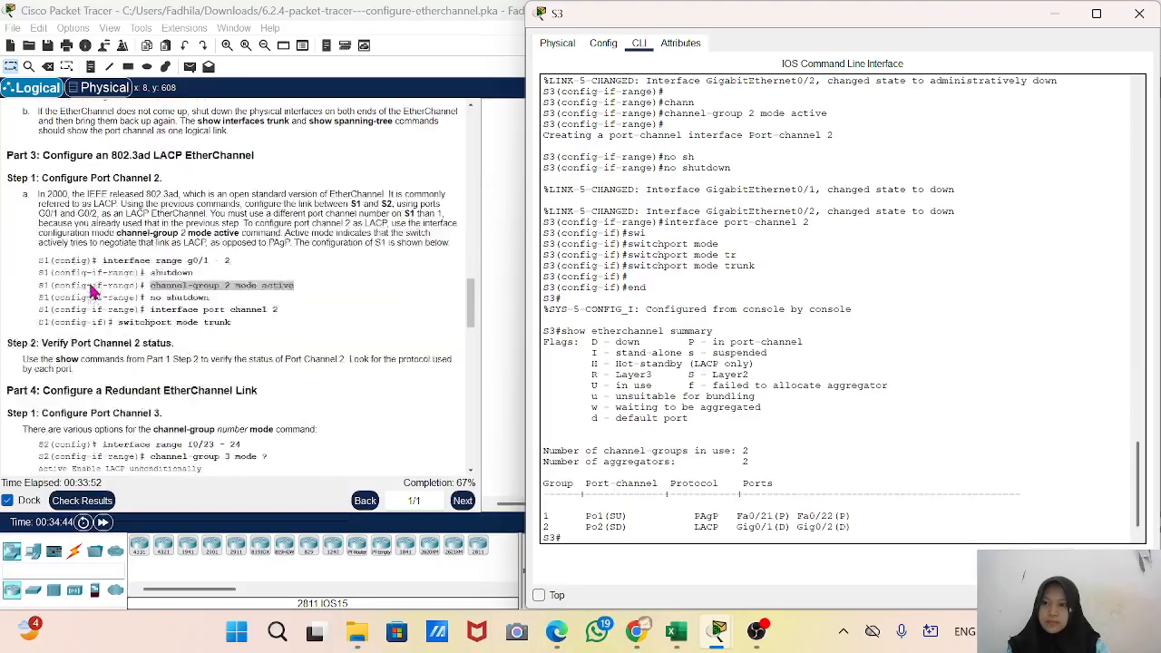
scroll(91, 291, down, 6)
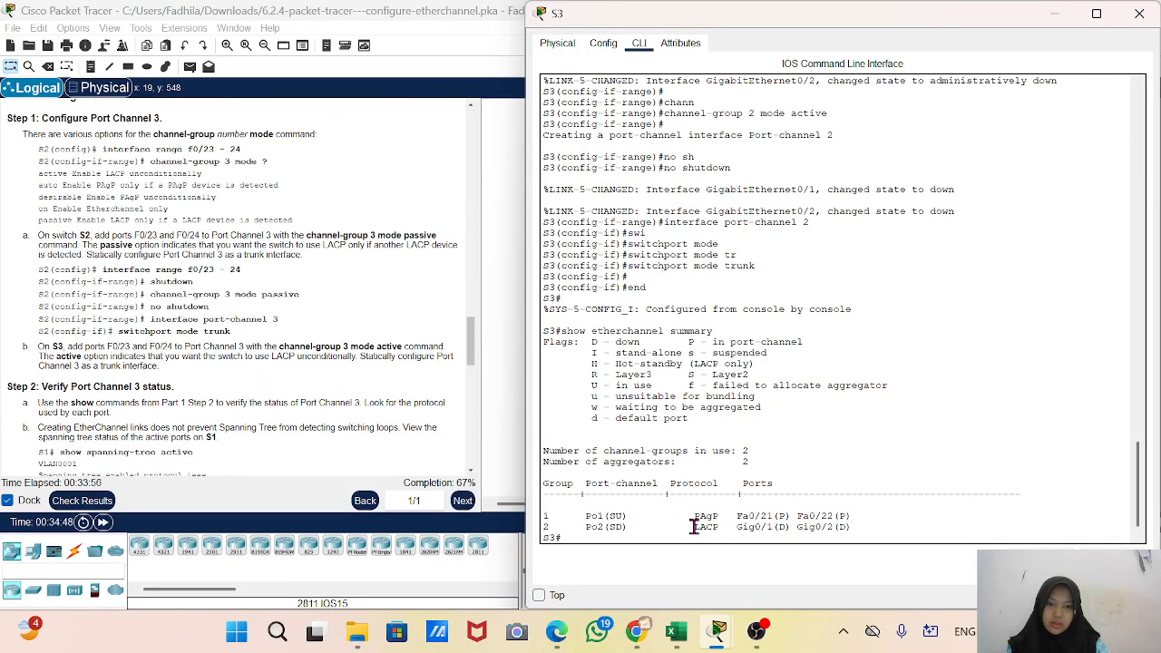
drag(694, 526, 857, 528)
click(1055, 12)
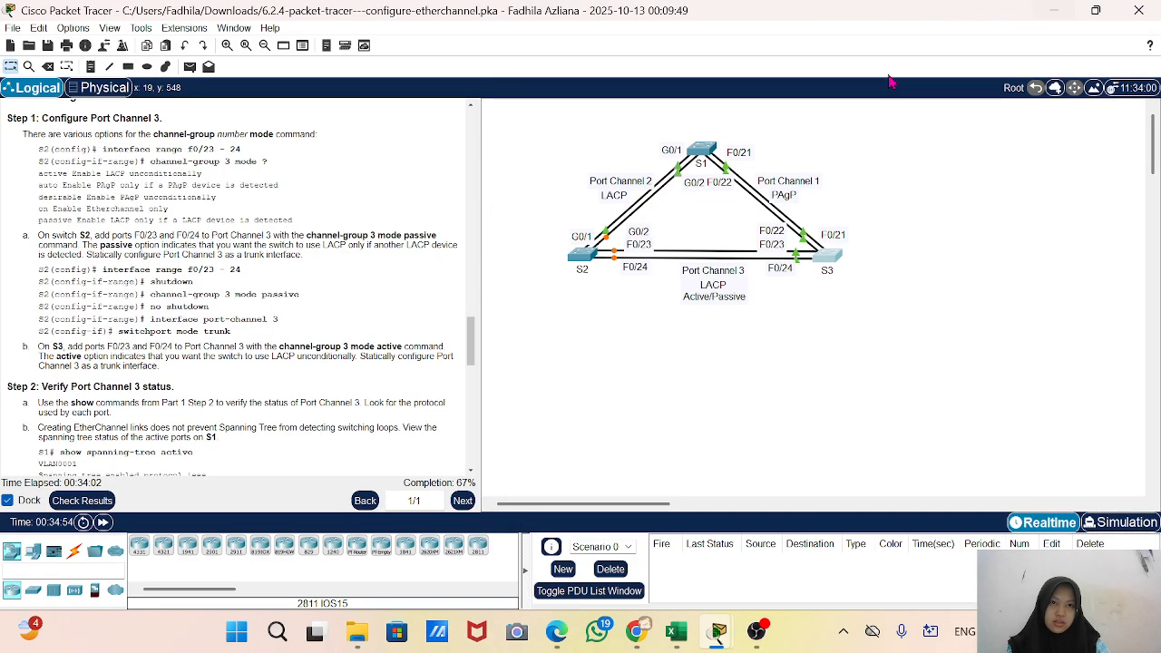
Open switch S1's CLI and leave configuration mode with end
click(702, 152)
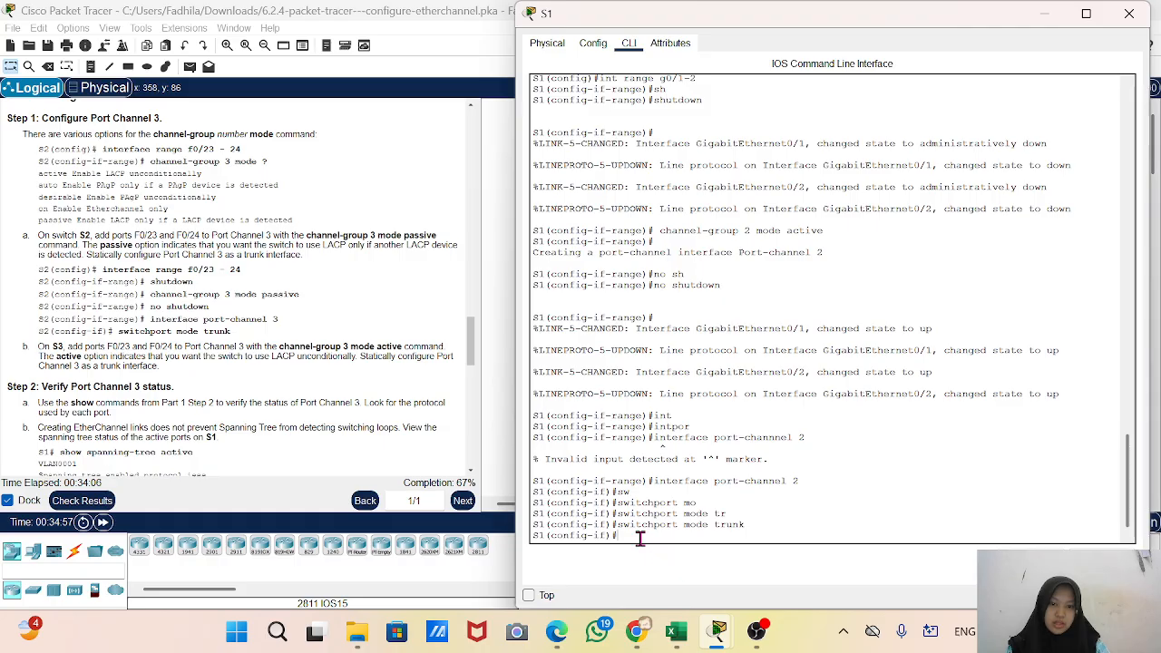
text(end)
key(Return)
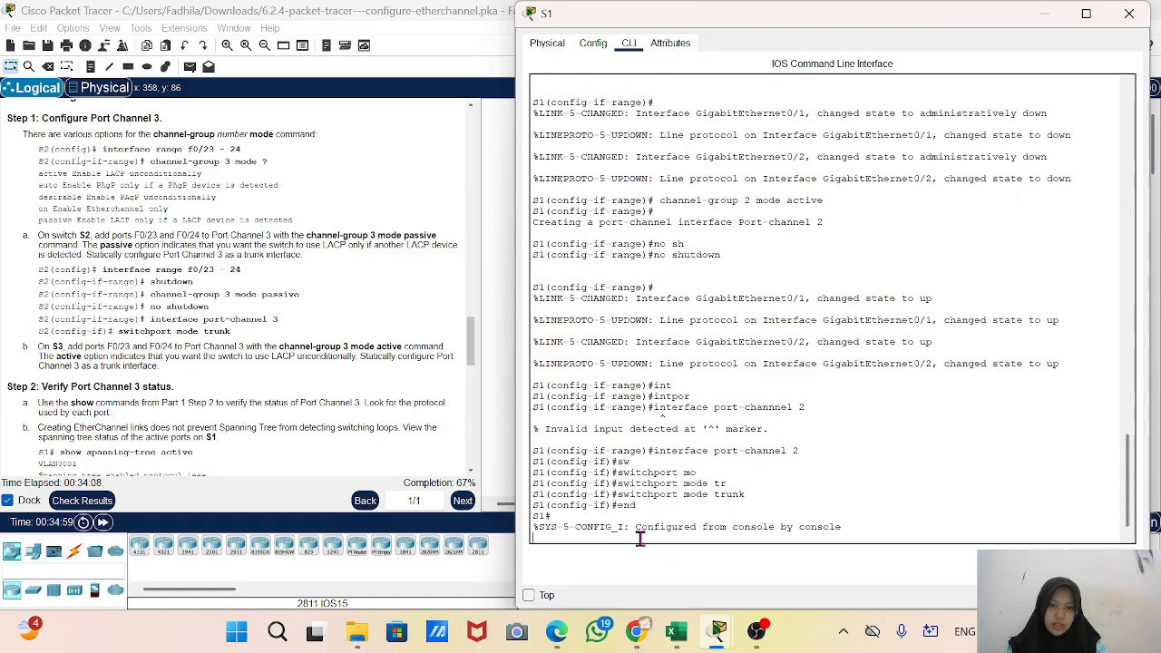
Clear the recalled int range command in S1's CLI and run sh etherchannel summary
text(int range g0/1-2)
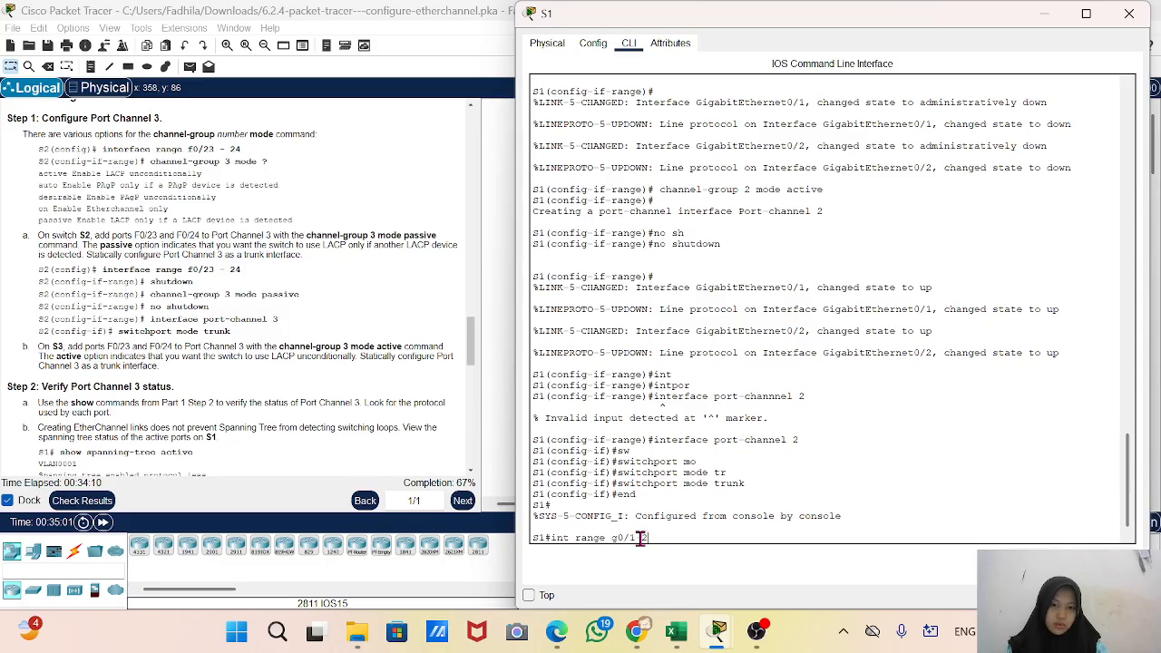
key(BackSpace)
key(BackSpace)
key(BackSpace)
key(BackSpace)
key(BackSpace)
key(BackSpace)
key(BackSpace)
key(BackSpace)
key(BackSpace)
key(BackSpace)
key(BackSpace)
key(BackSpace)
key(BackSpace)
key(BackSpace)
key(BackSpace)
key(BackSpace)
text(sh etherchannel summary)
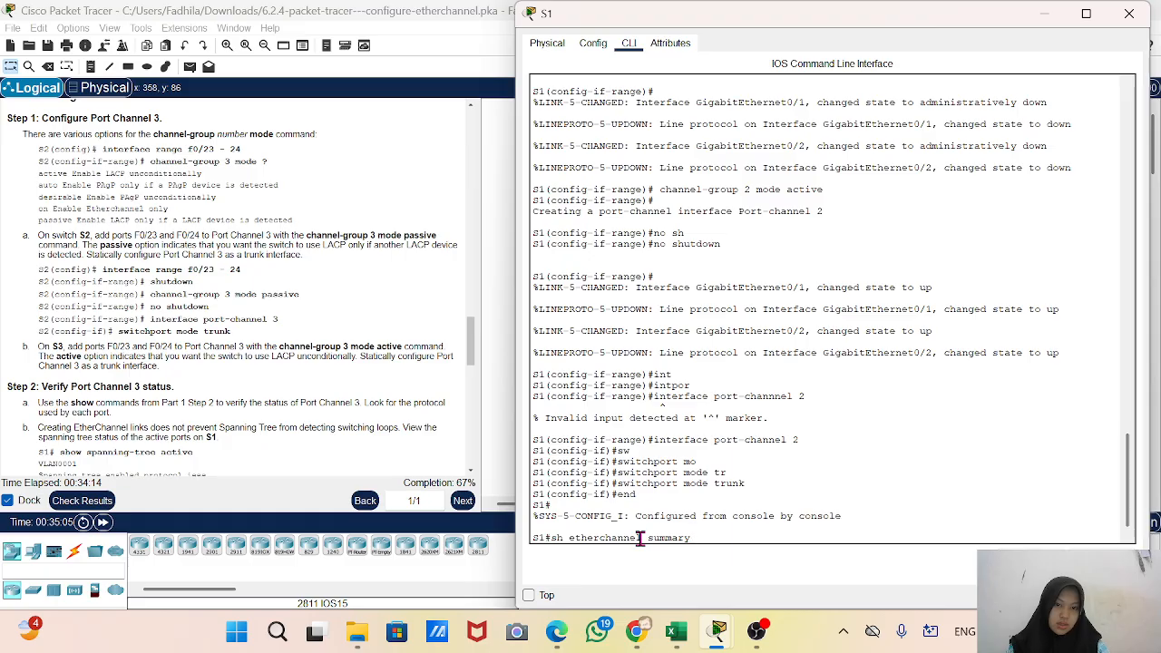
key(Return)
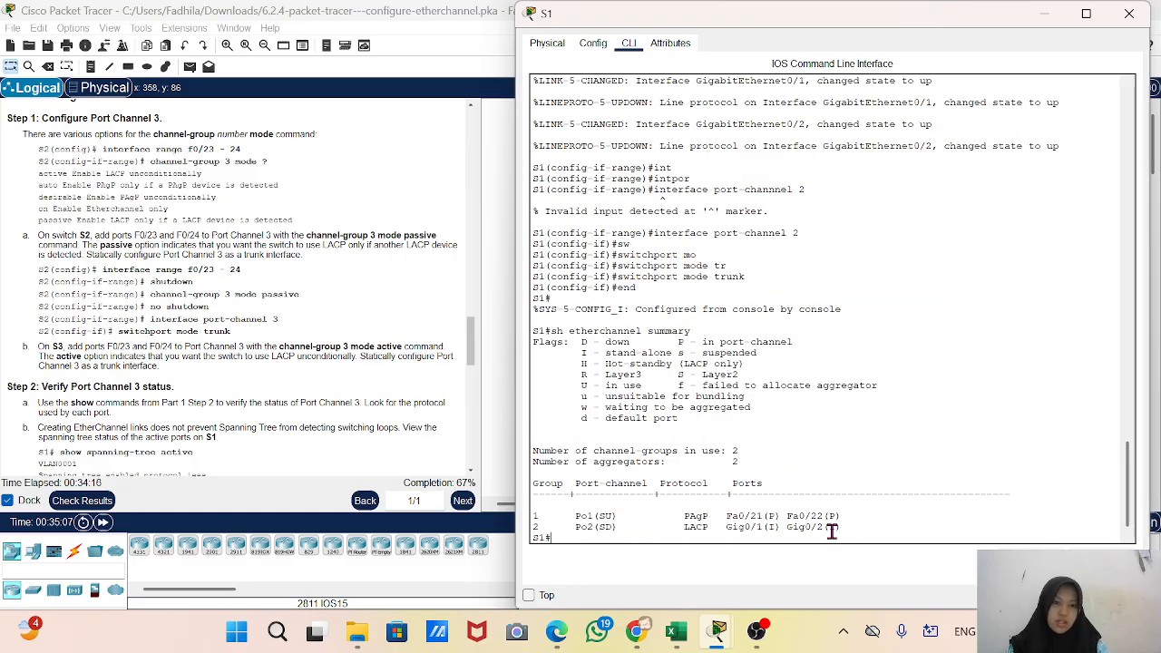
Examine the Port Channel 2 row in S1's EtherChannel summary and put S1's window away
drag(845, 527, 618, 527)
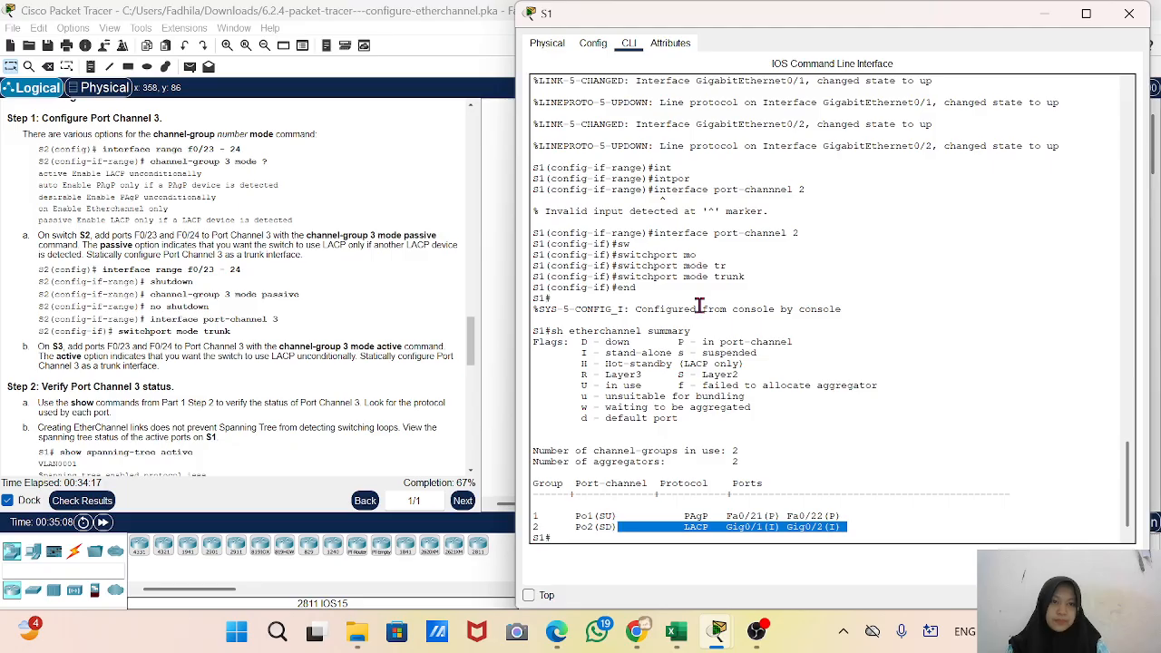
click(1052, 11)
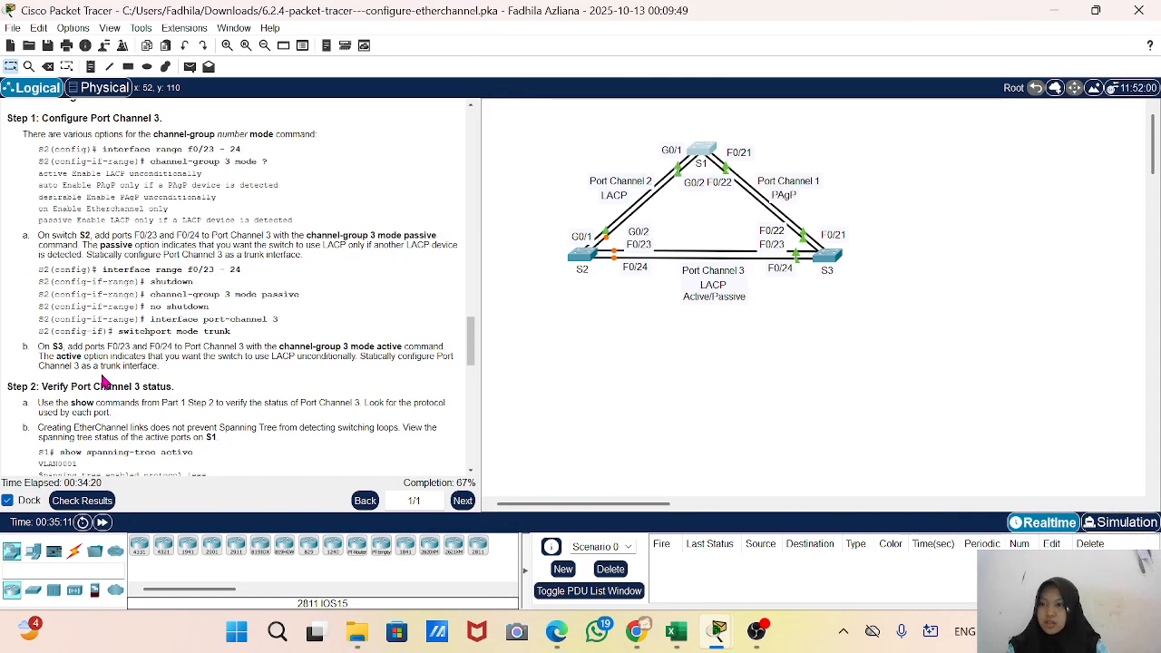
Read the lab instructions from Part 3's Port Channel 2 configuration through Part 4's Port Channel 3 configuration and verification
scroll(104, 381, down, 1)
scroll(102, 383, up, 2)
scroll(103, 382, down, 6)
scroll(103, 382, up, 10)
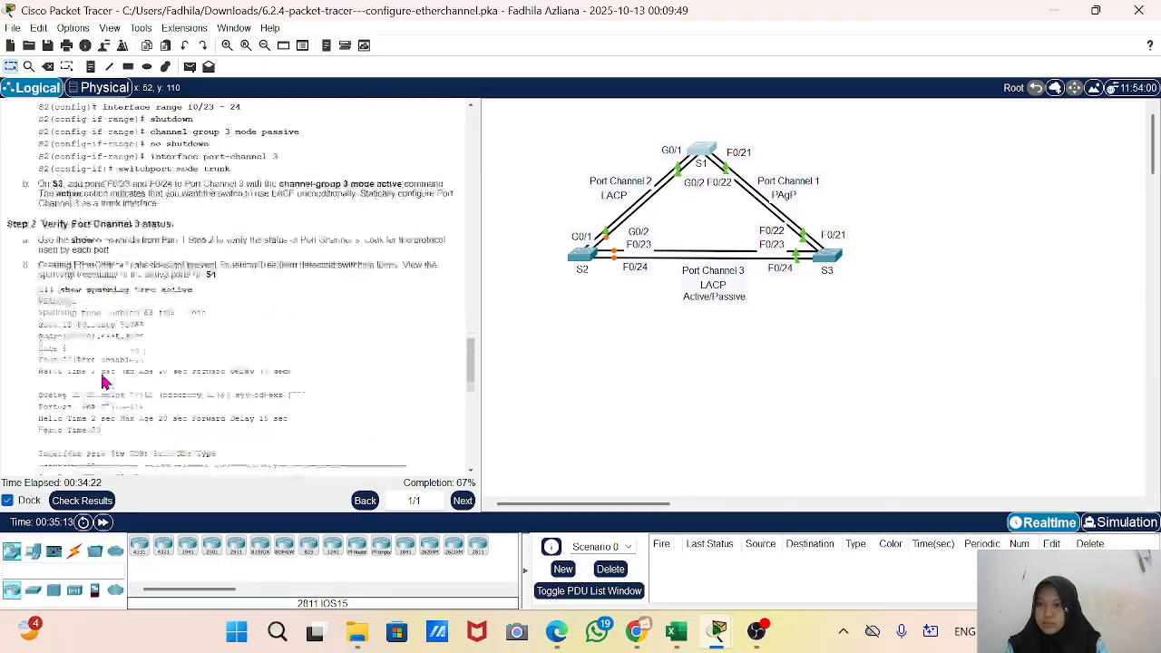
scroll(103, 382, down, 12)
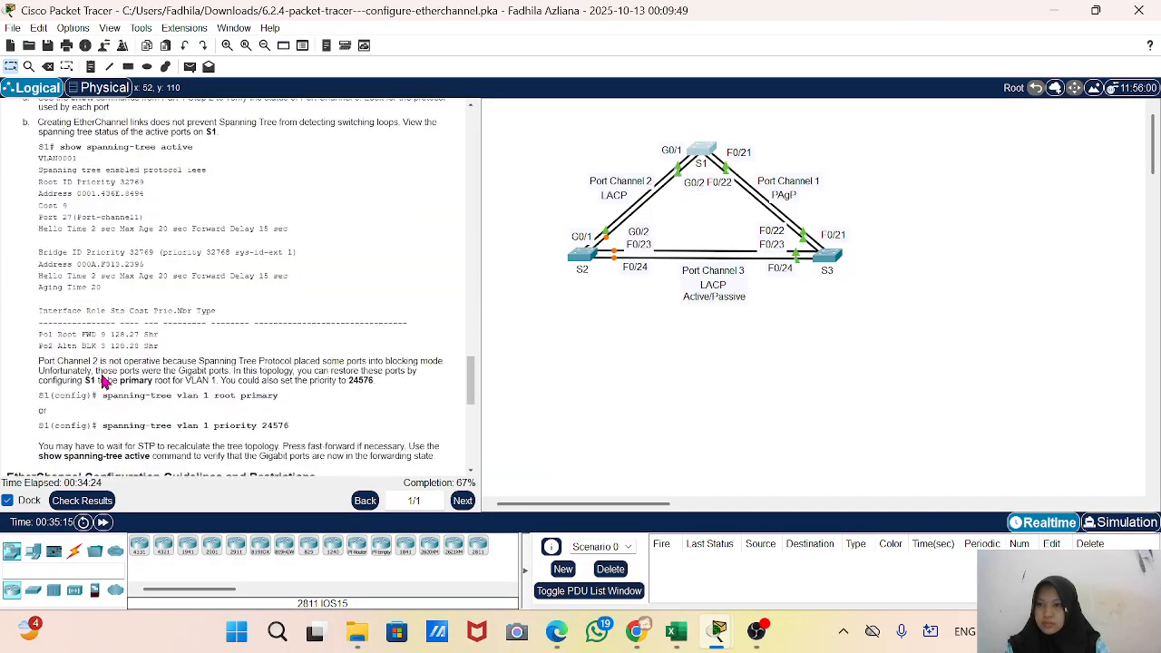
scroll(104, 381, up, 15)
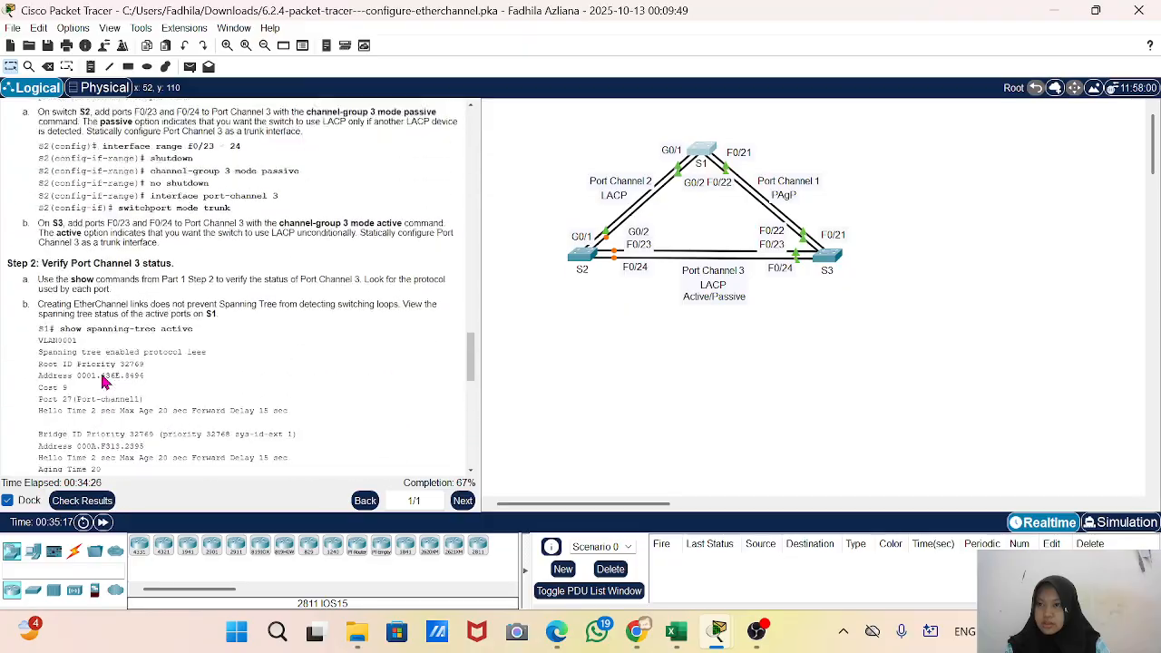
scroll(103, 382, up, 3)
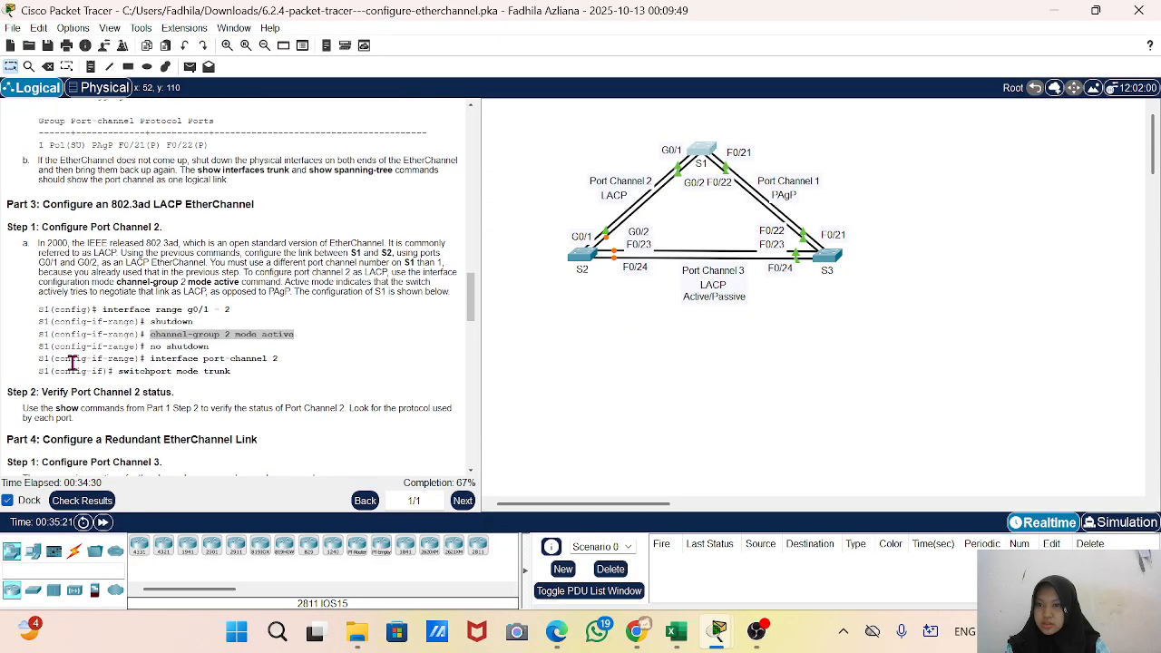
scroll(72, 363, down, 3)
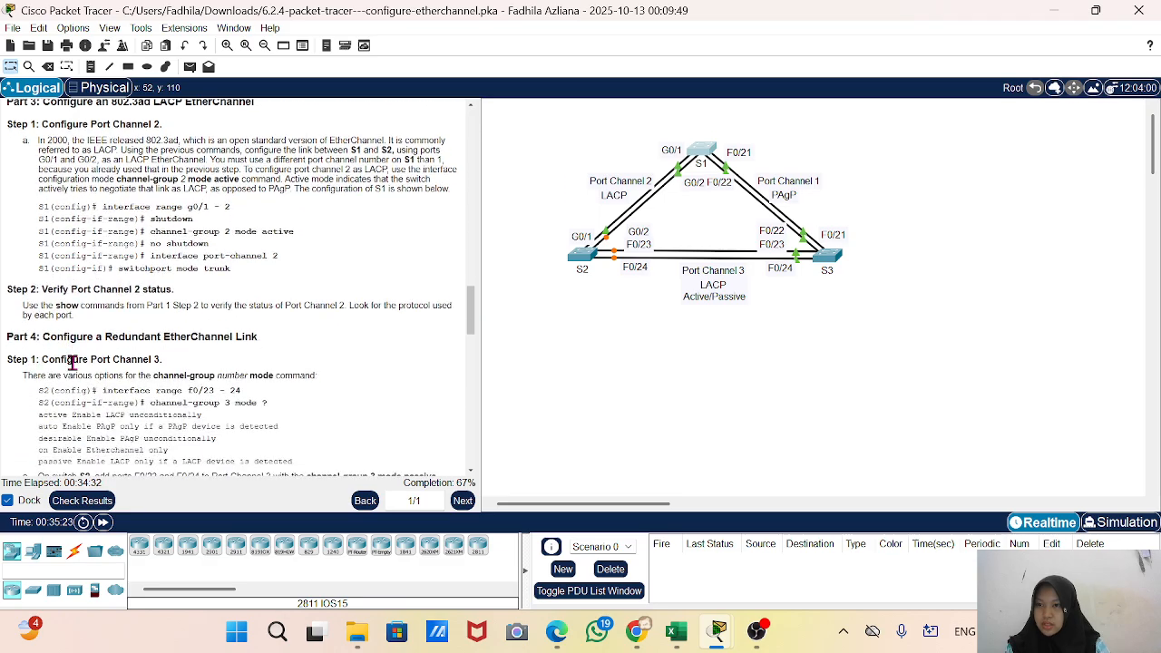
scroll(73, 363, up, 5)
scroll(73, 363, down, 4)
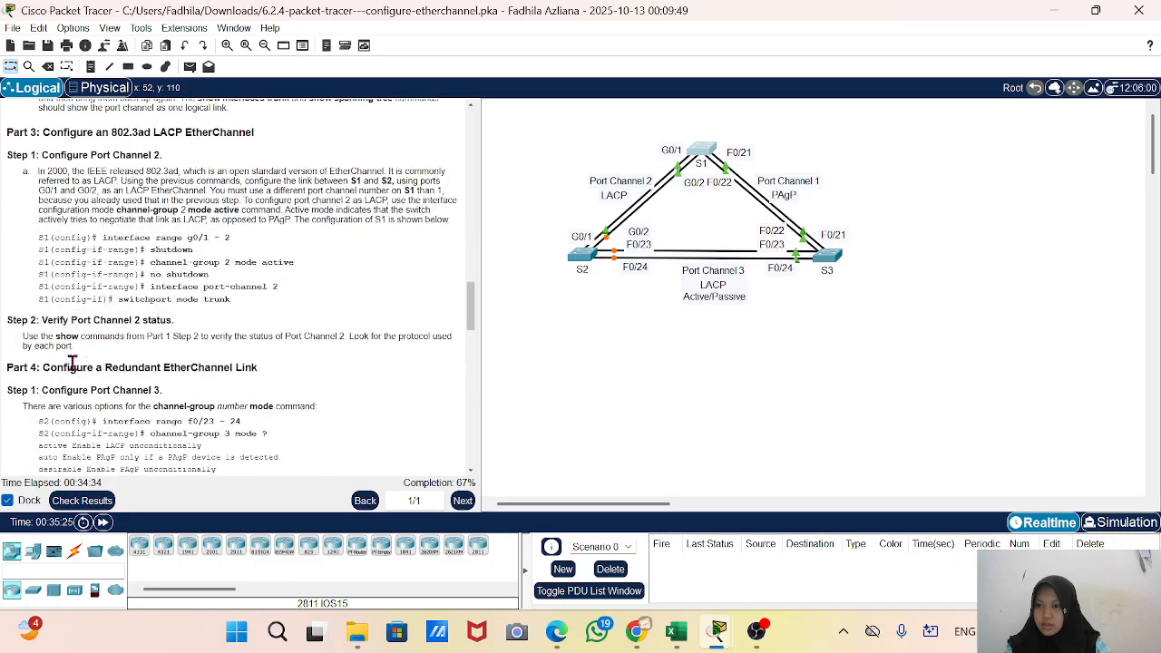
scroll(36, 365, down, 1)
scroll(36, 365, down, 1)
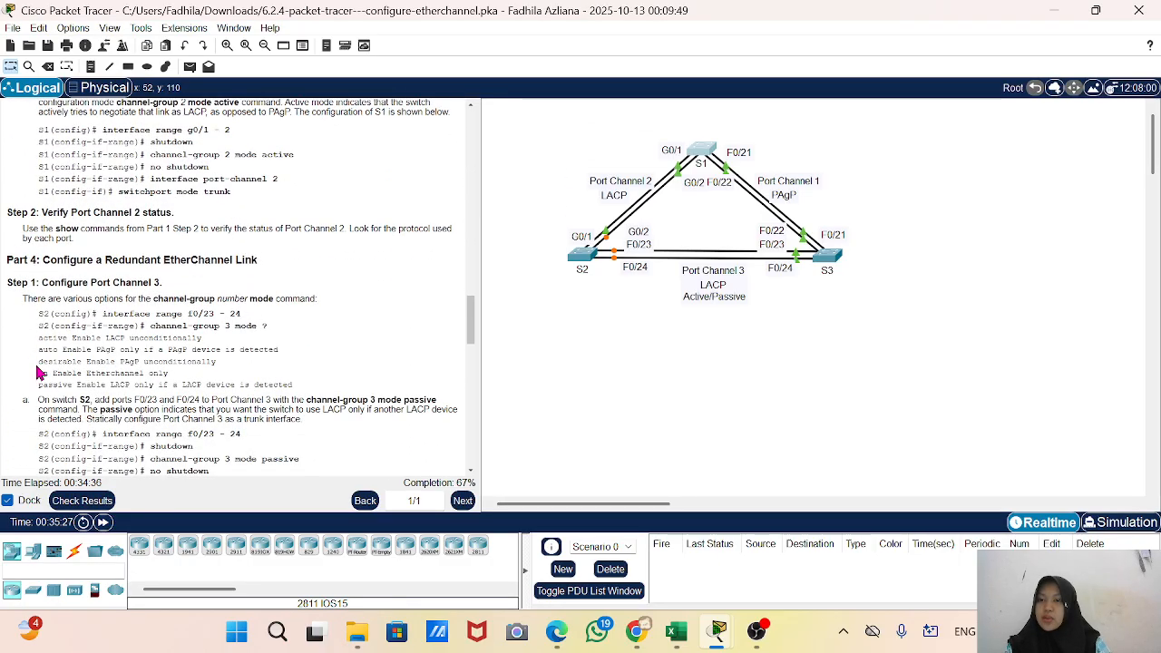
scroll(36, 372, down, 1)
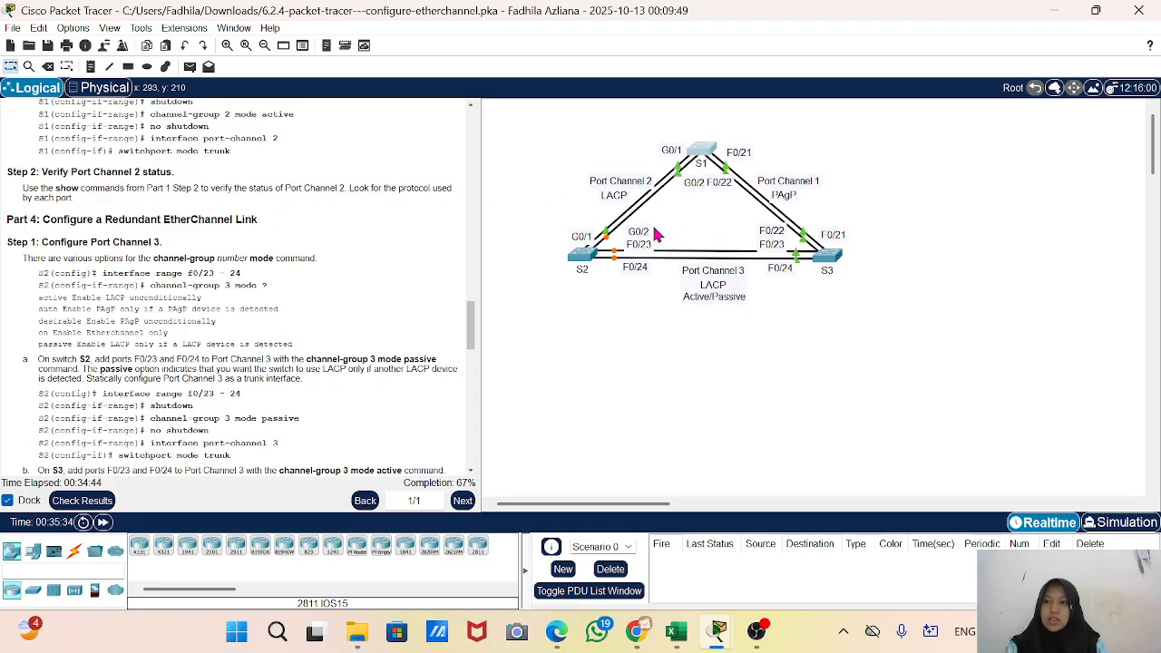
Open switch S2's CLI and enter global configuration mode with ena and config t
click(582, 258)
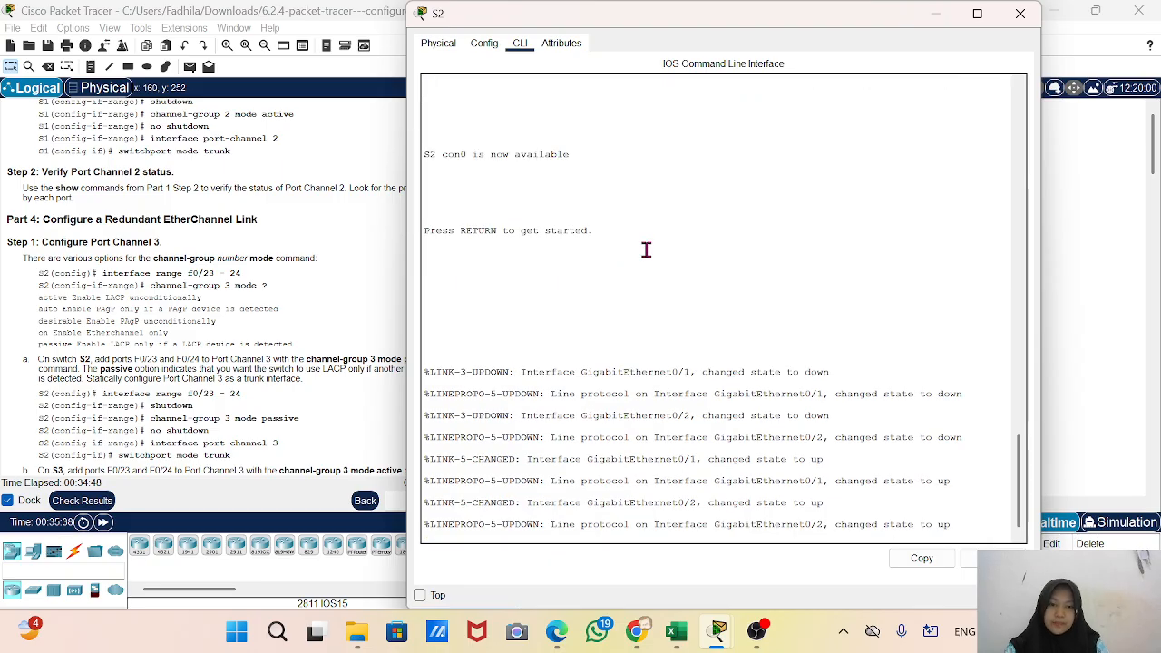
key(Return)
key(Return)
key(Return)
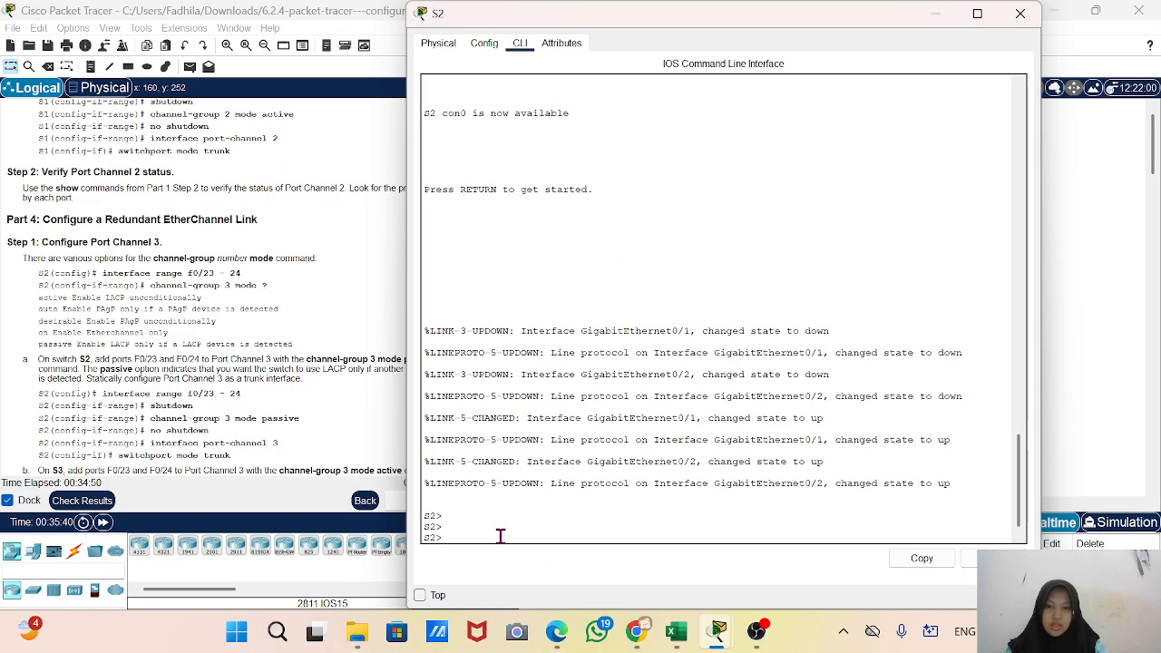
text(ena)
key(Return)
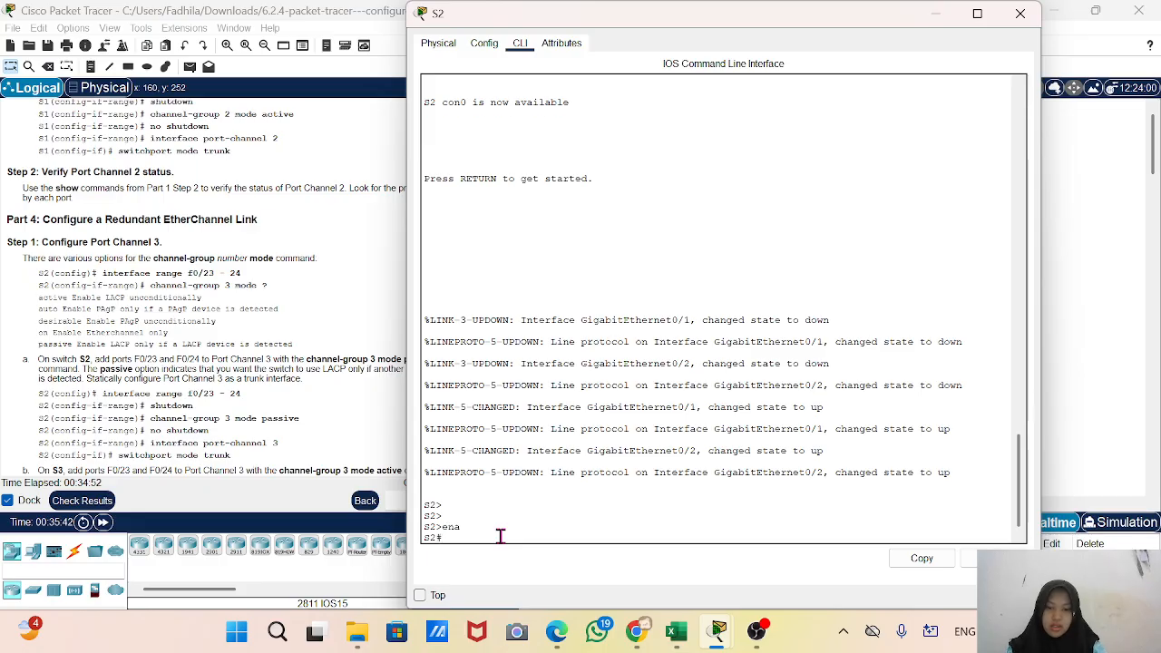
text(config)
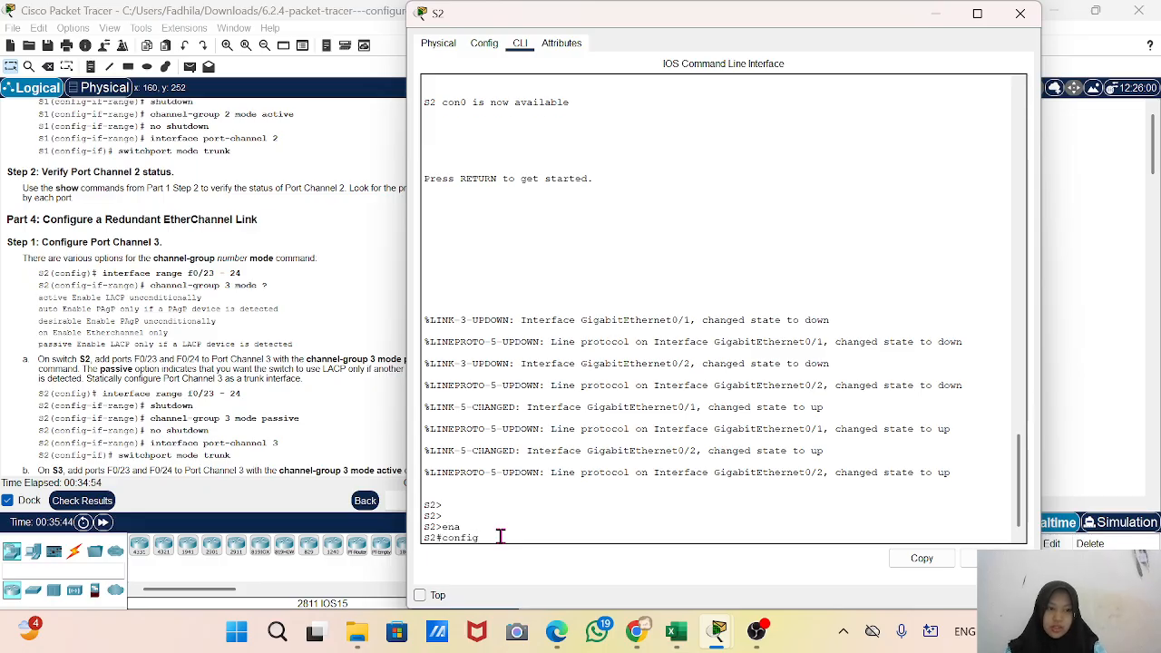
text( t)
key(Return)
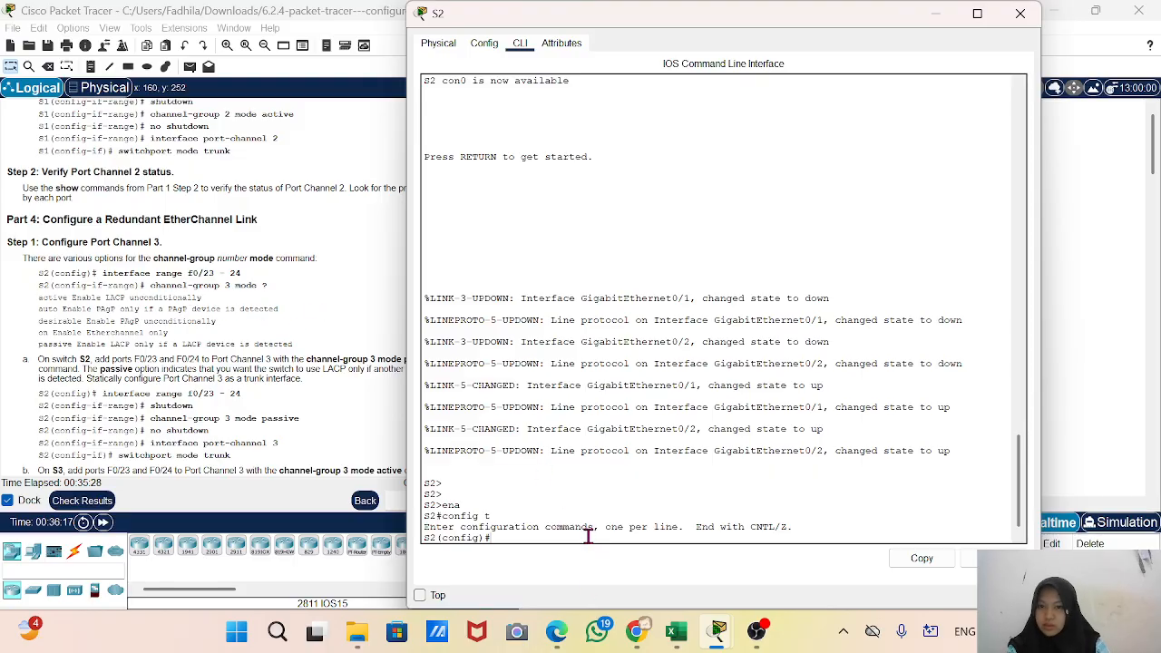
Enter interface range configuration for ports F0/23-24 on S2 with int range f0/23-24
text(in)
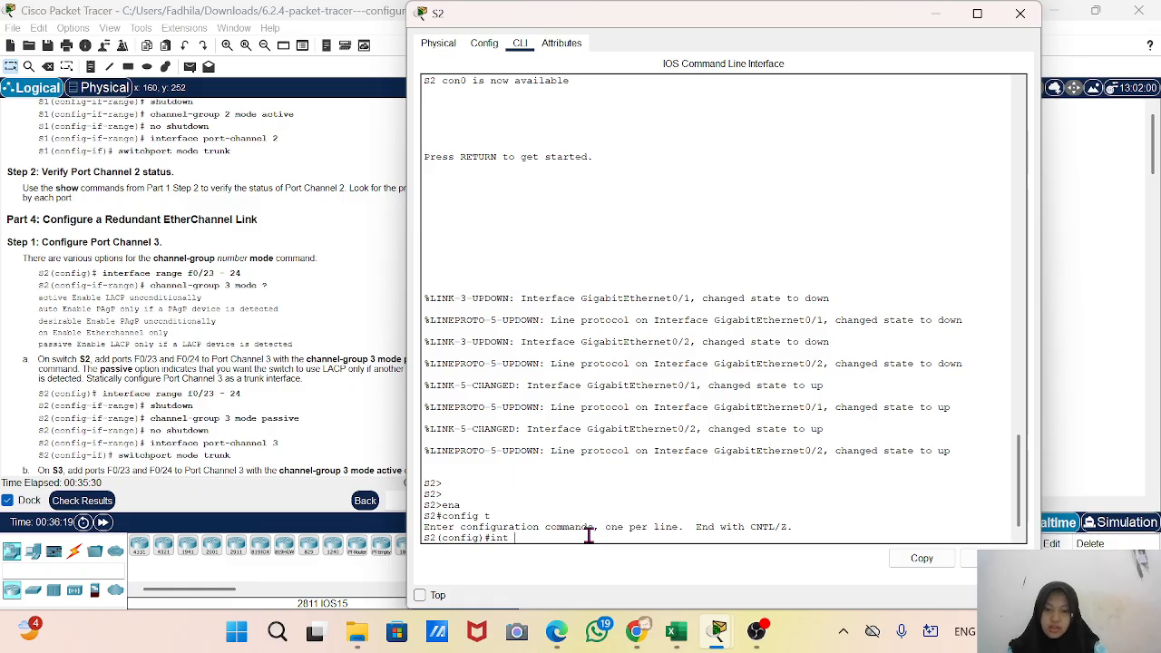
text(t range )
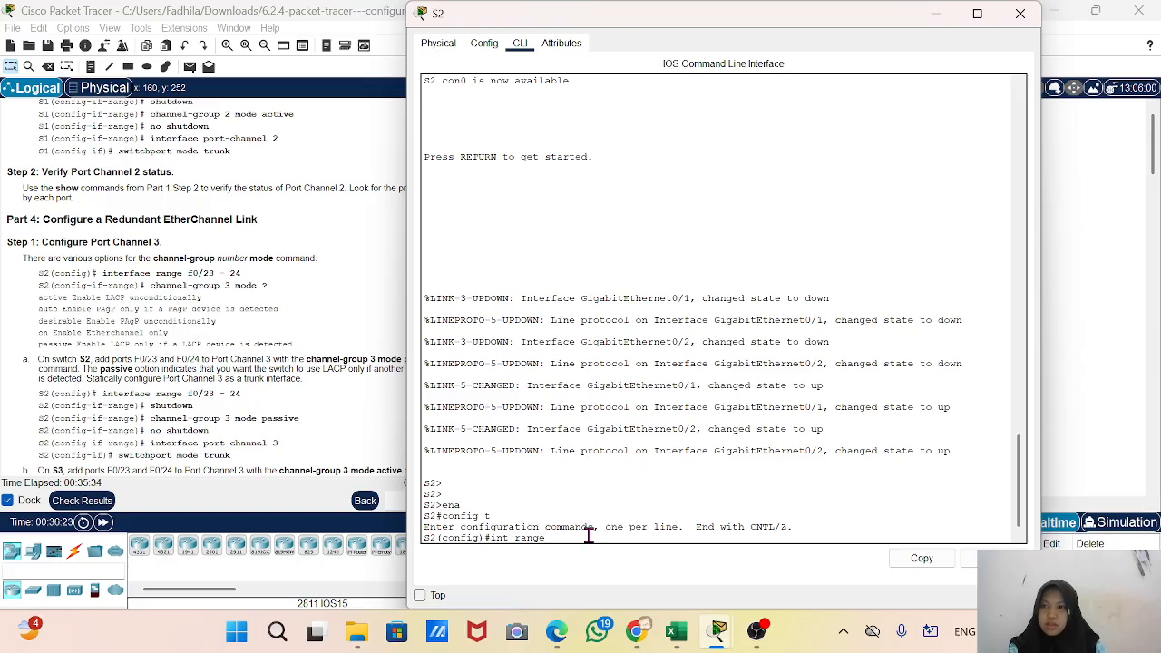
text(f)
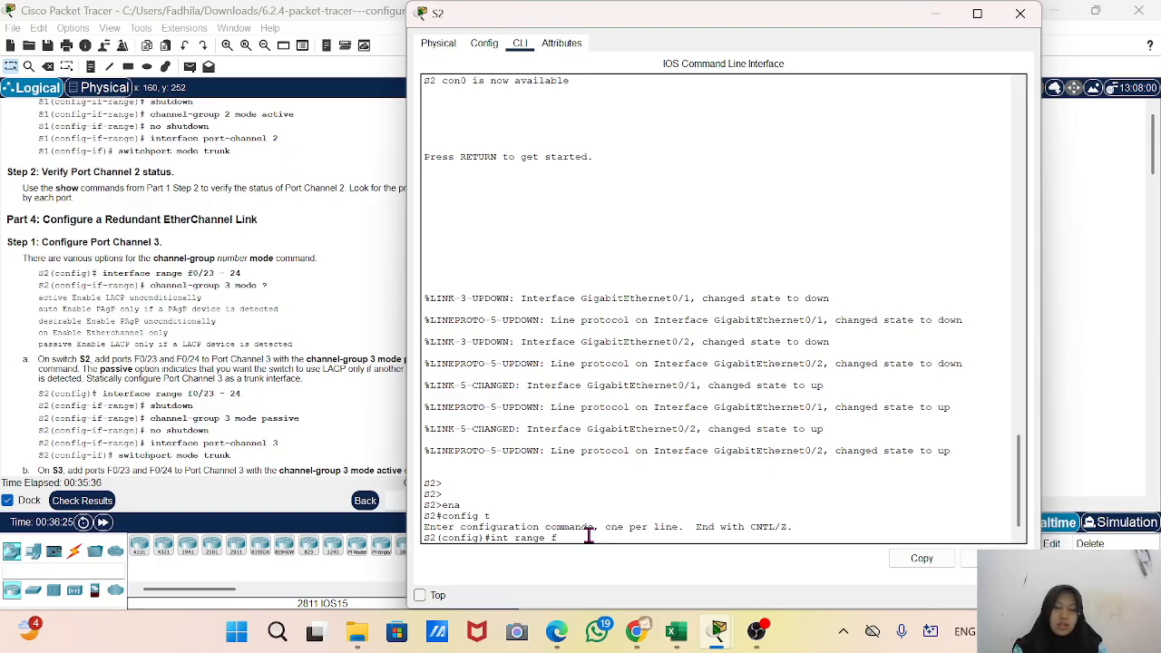
text(0)
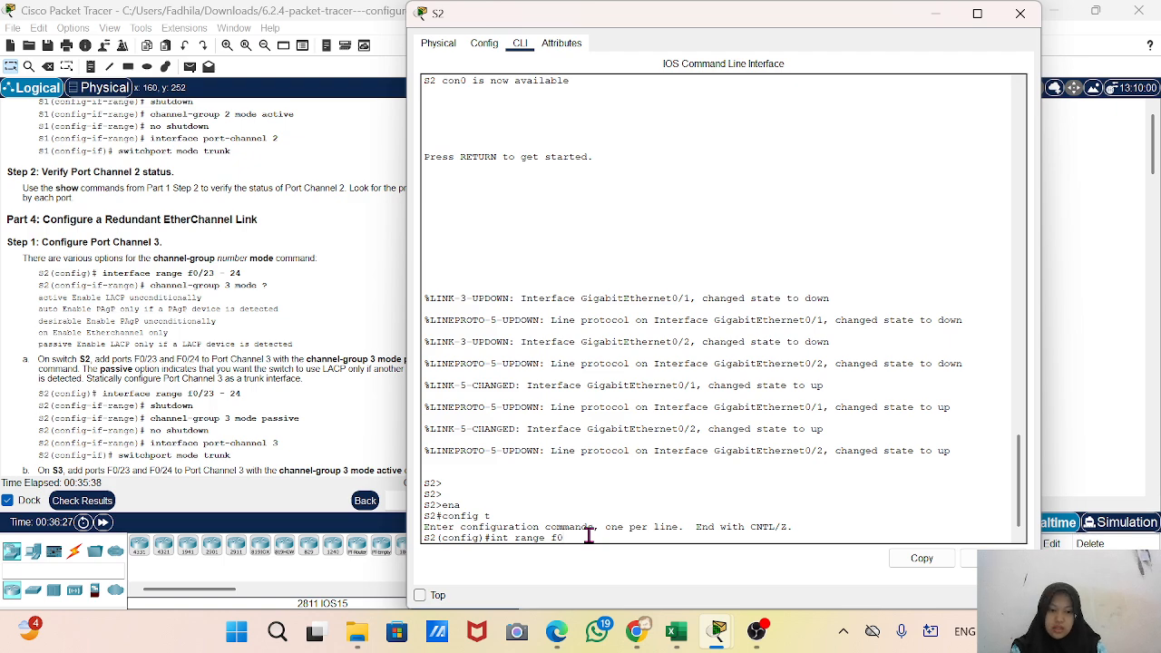
text(/23)
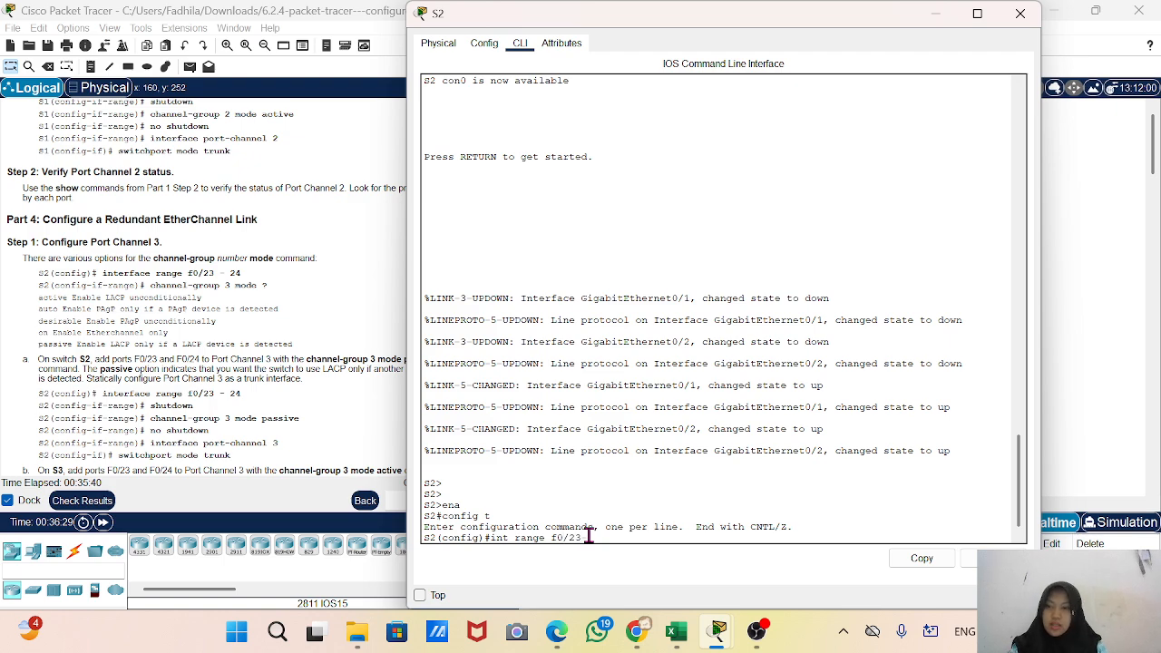
text(-24)
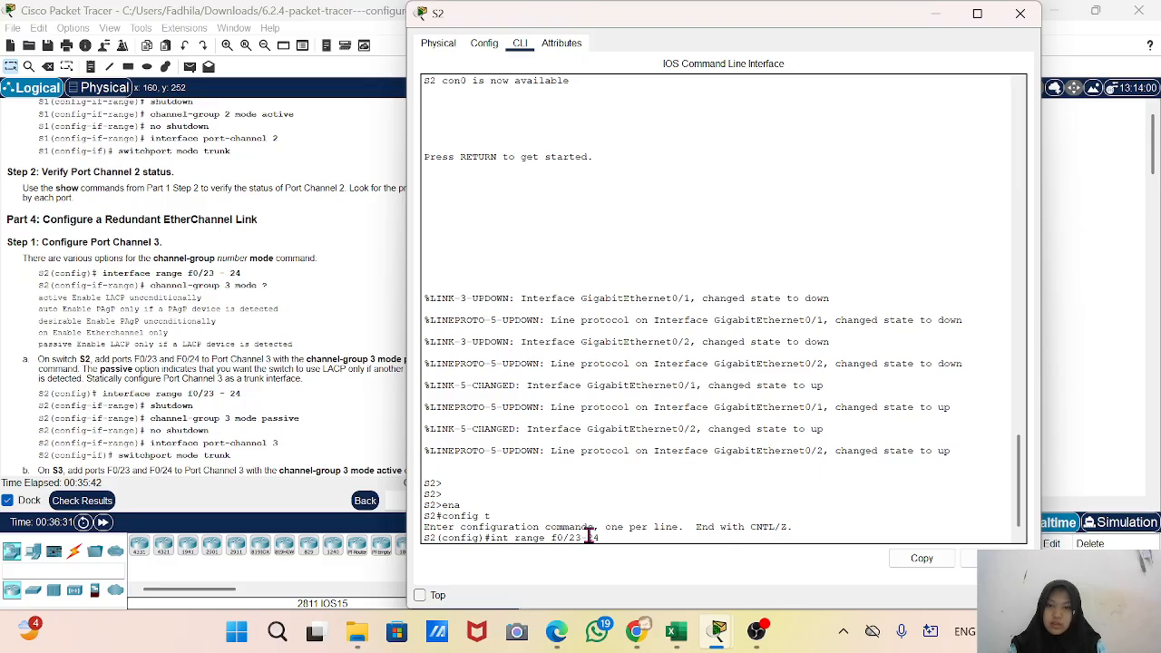
key(Return)
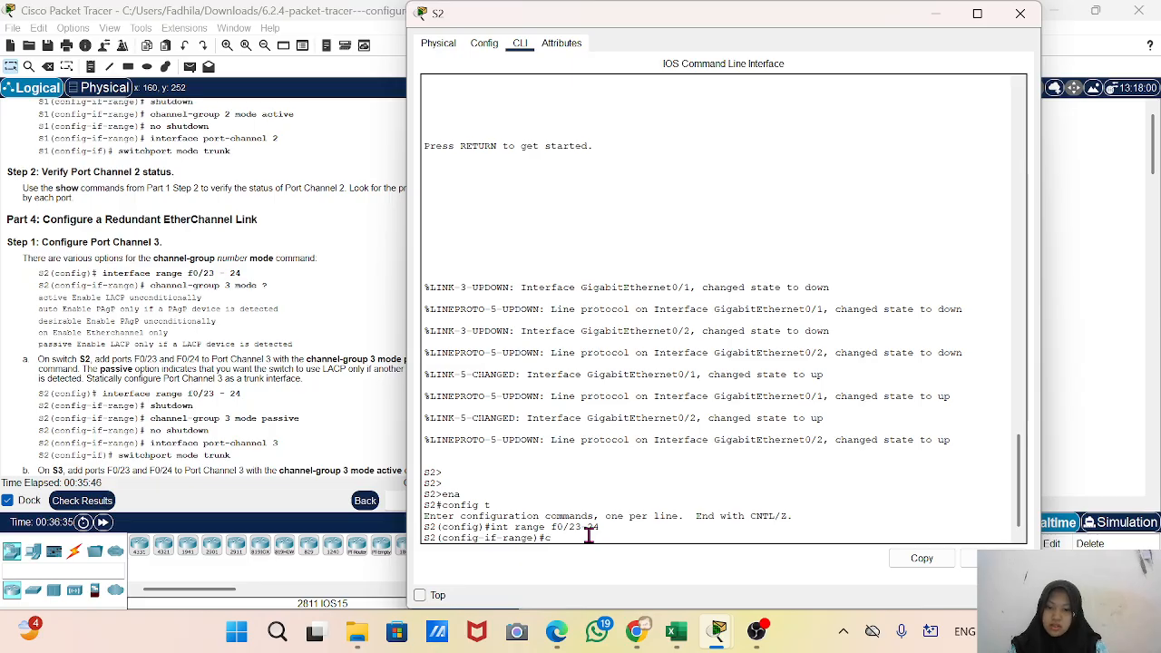
List the mode options with channel-group 3 mode ? on S2 and examine their descriptions
text(channel)
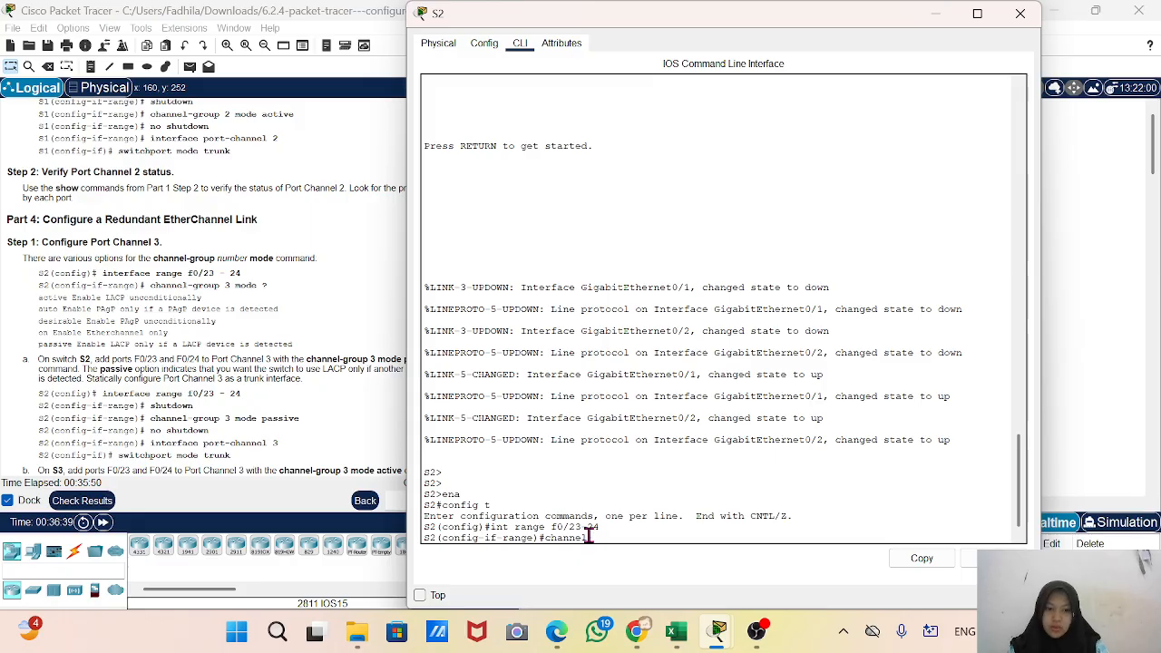
text(-gro)
key(BackSpace)
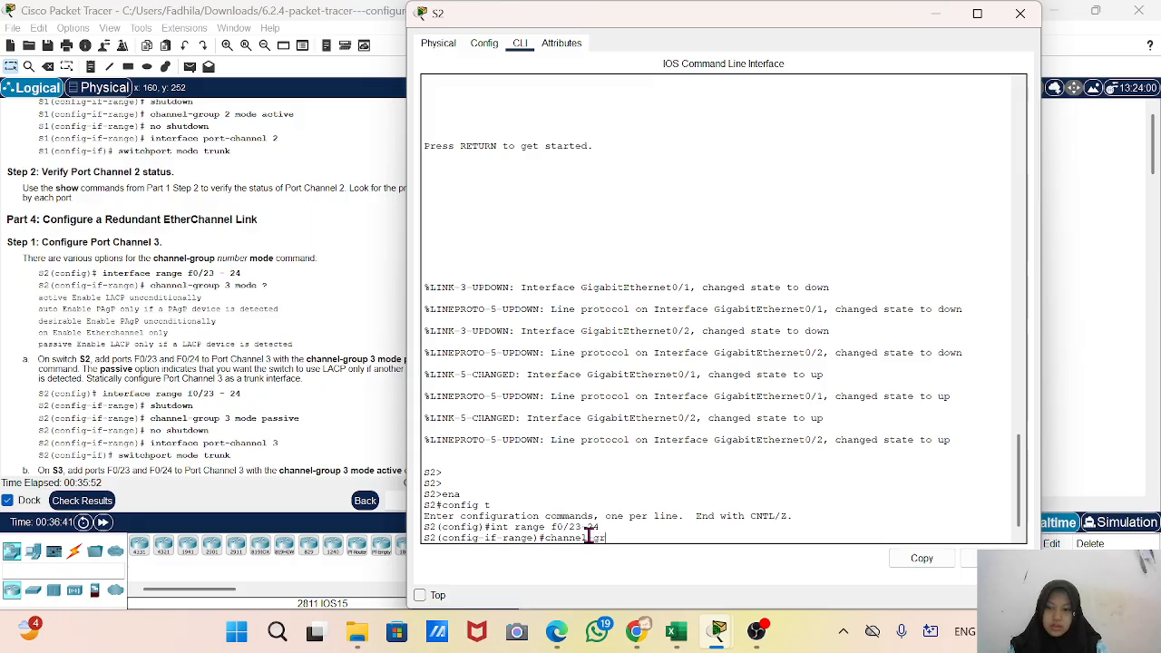
key(Tab)
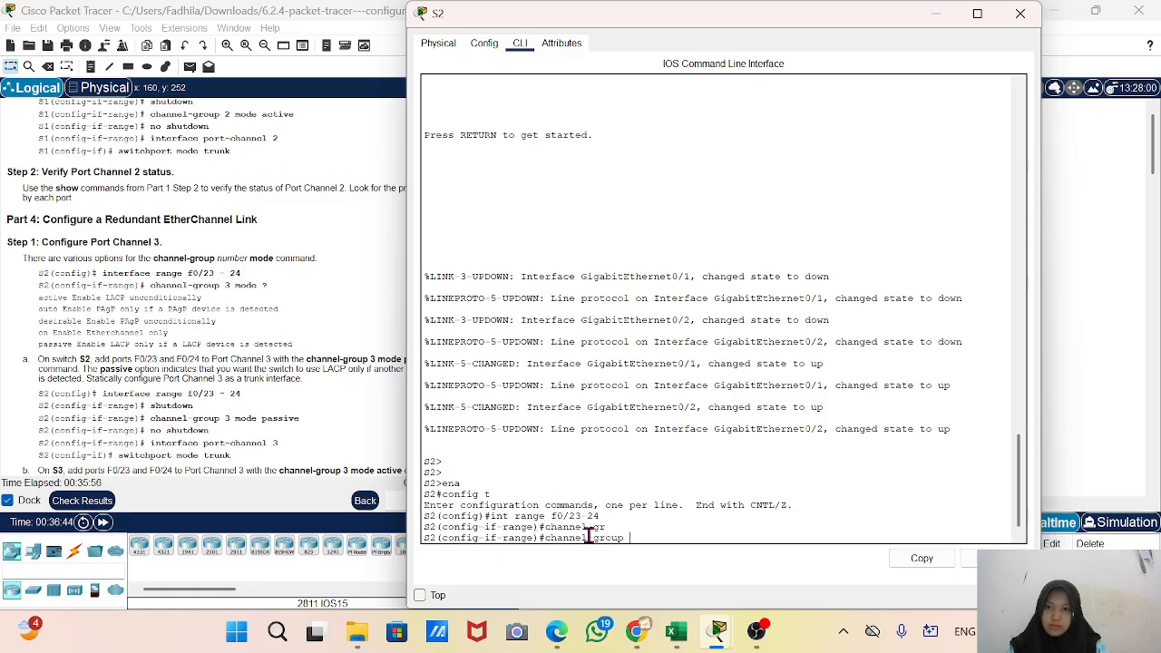
text(3 mode)
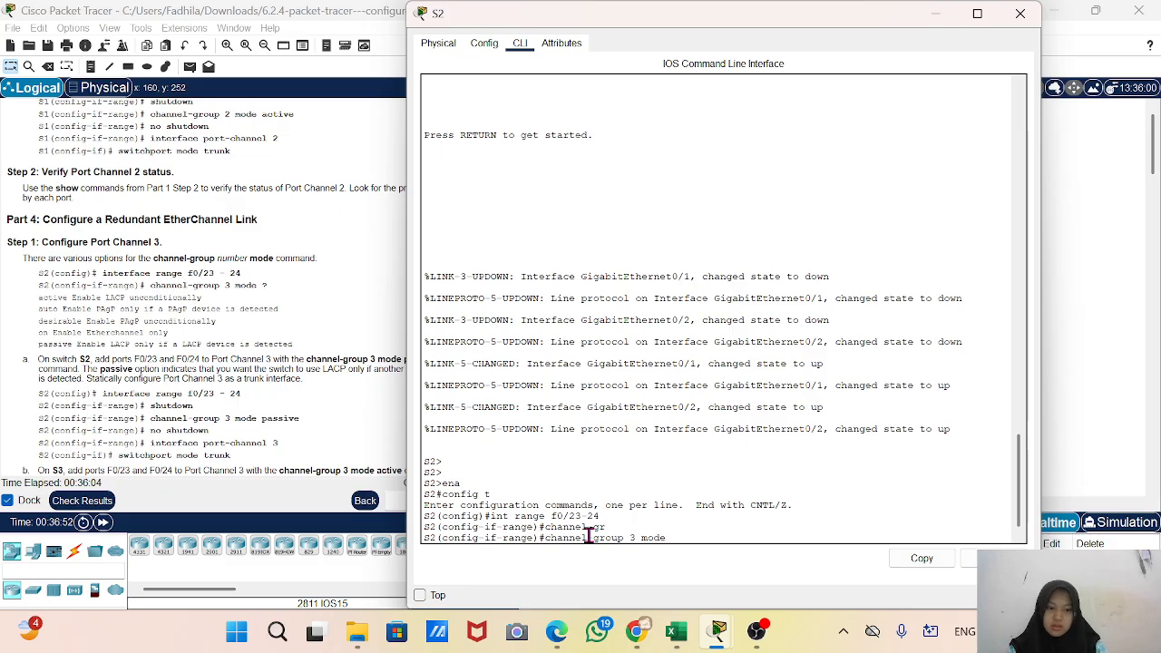
text(?)
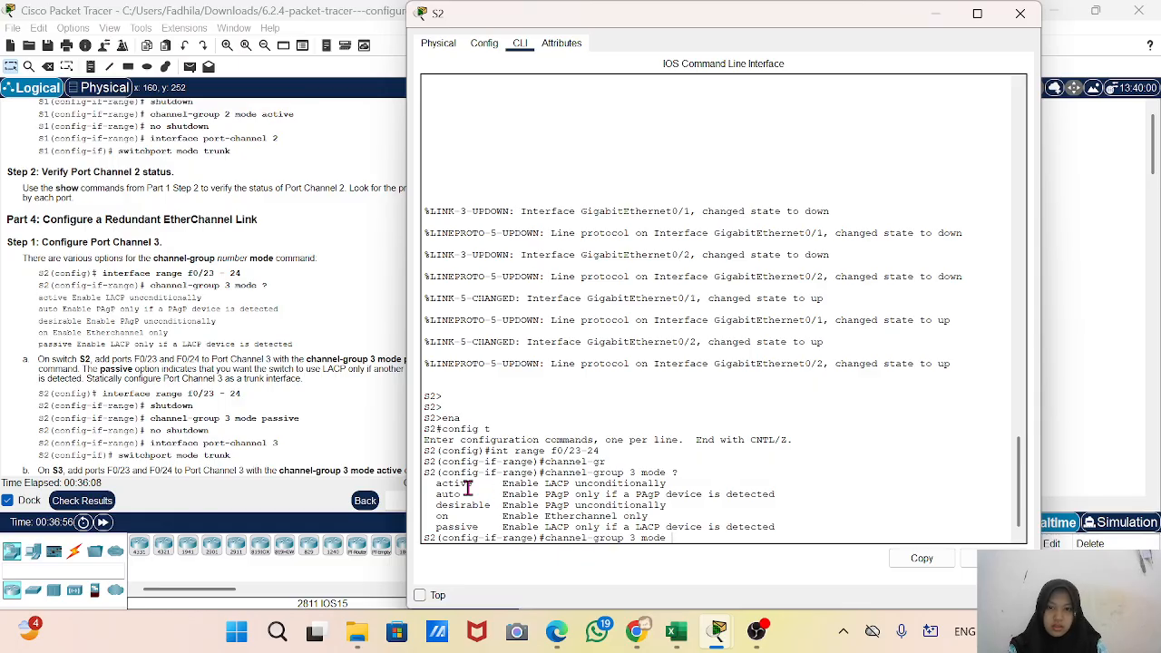
drag(467, 487, 628, 516)
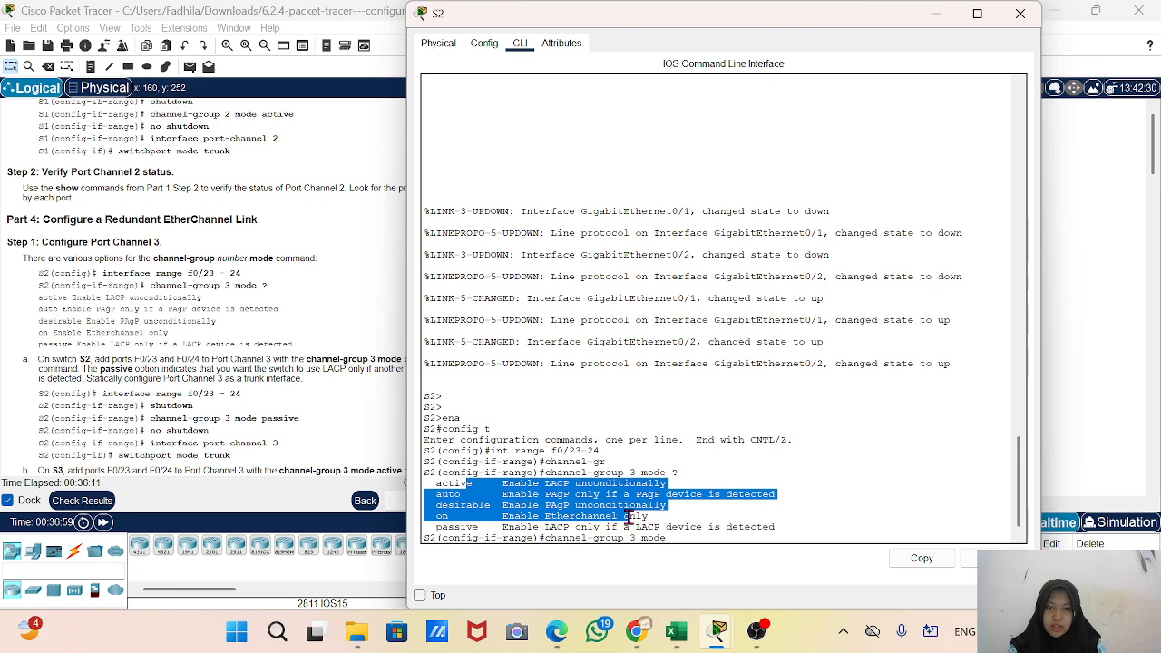
click(550, 491)
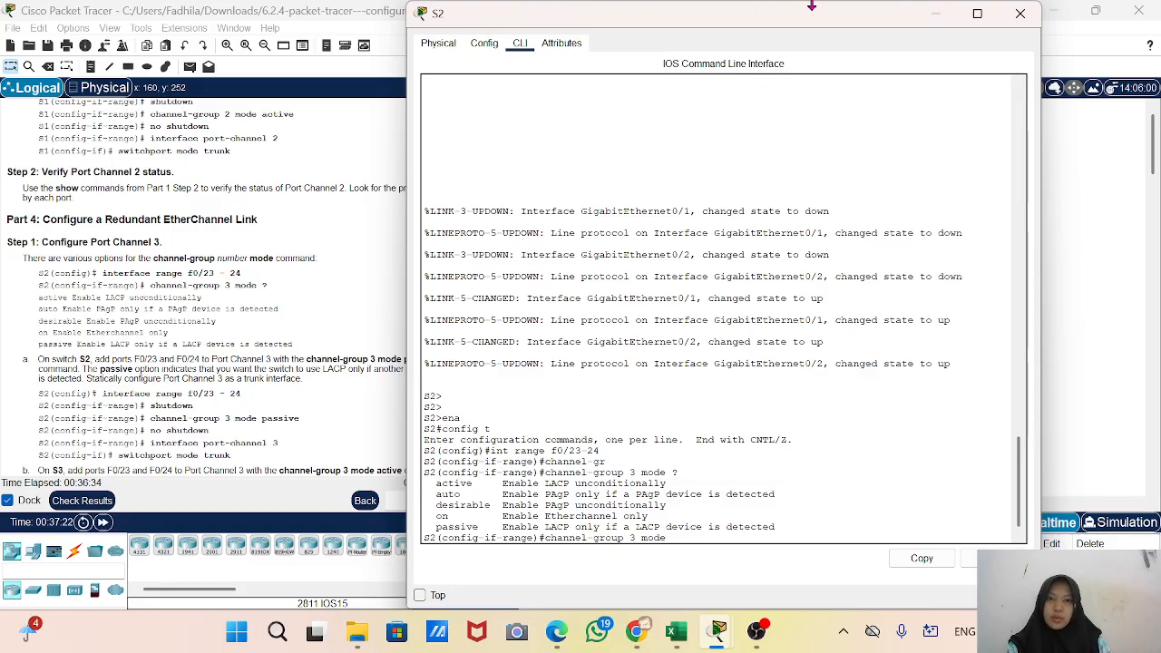
Place S2's window beside the instructions and compare the Port Channel 3 configuration steps with the listed mode options
drag(792, 25, 859, 5)
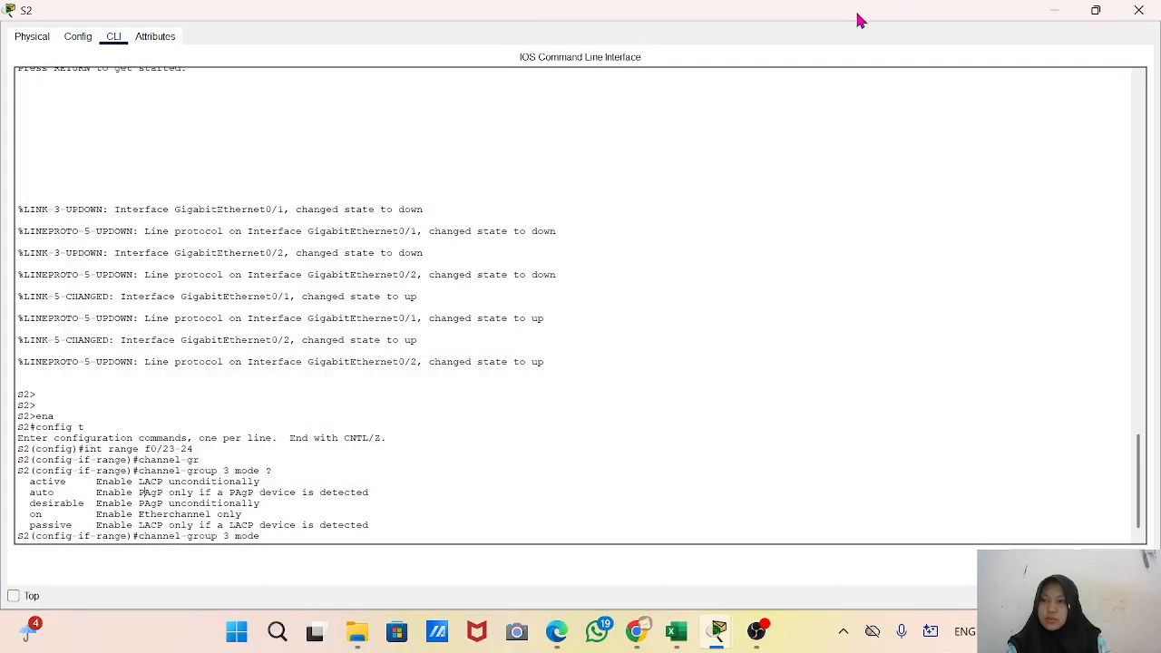
click(1097, 10)
drag(898, 27, 870, 30)
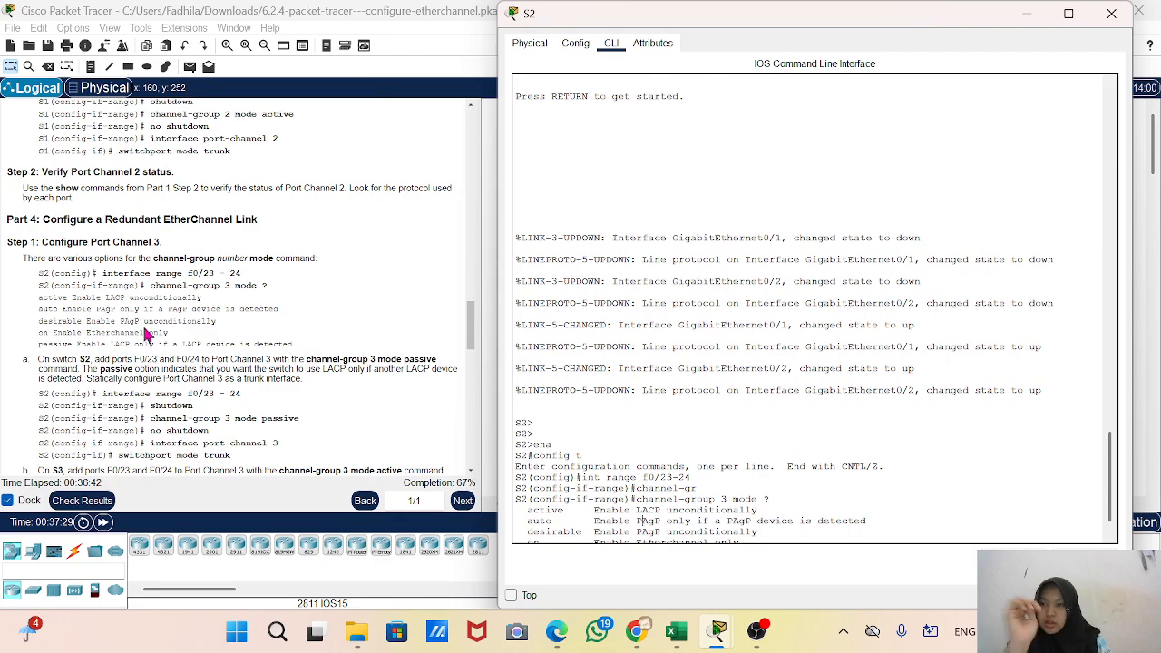
scroll(145, 335, down, 3)
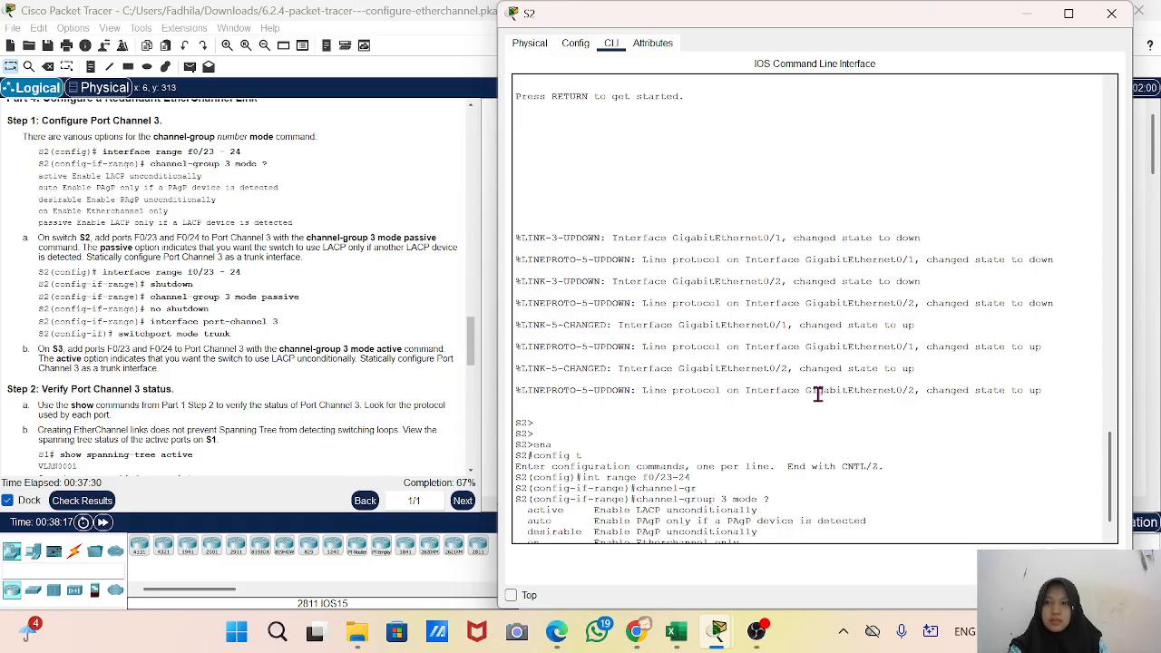
scroll(773, 510, down, 3)
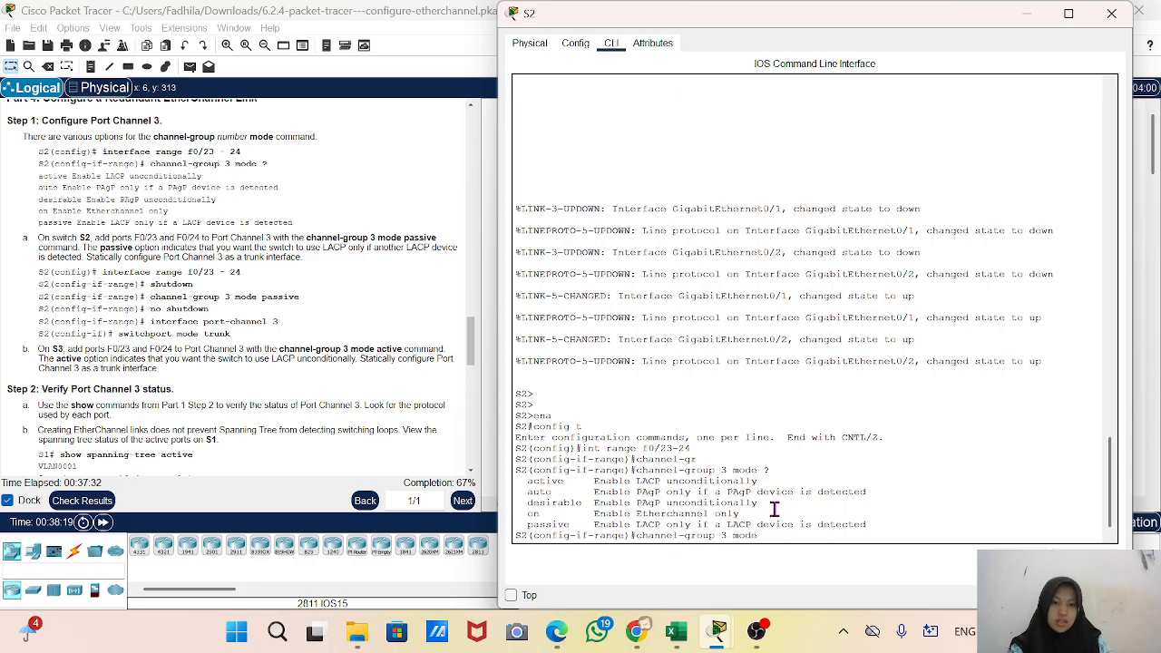
Shut down ports F0/23-24 on S2 with the shutdown command in interface range configuration
key(Return)
key(Return)
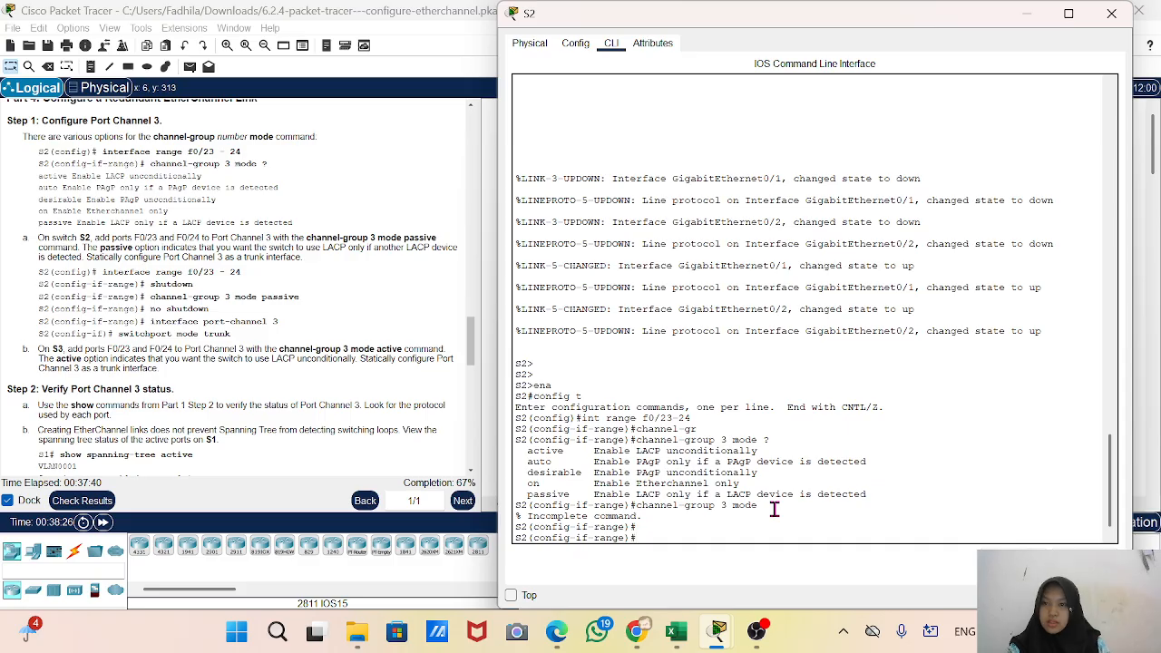
text(sh)
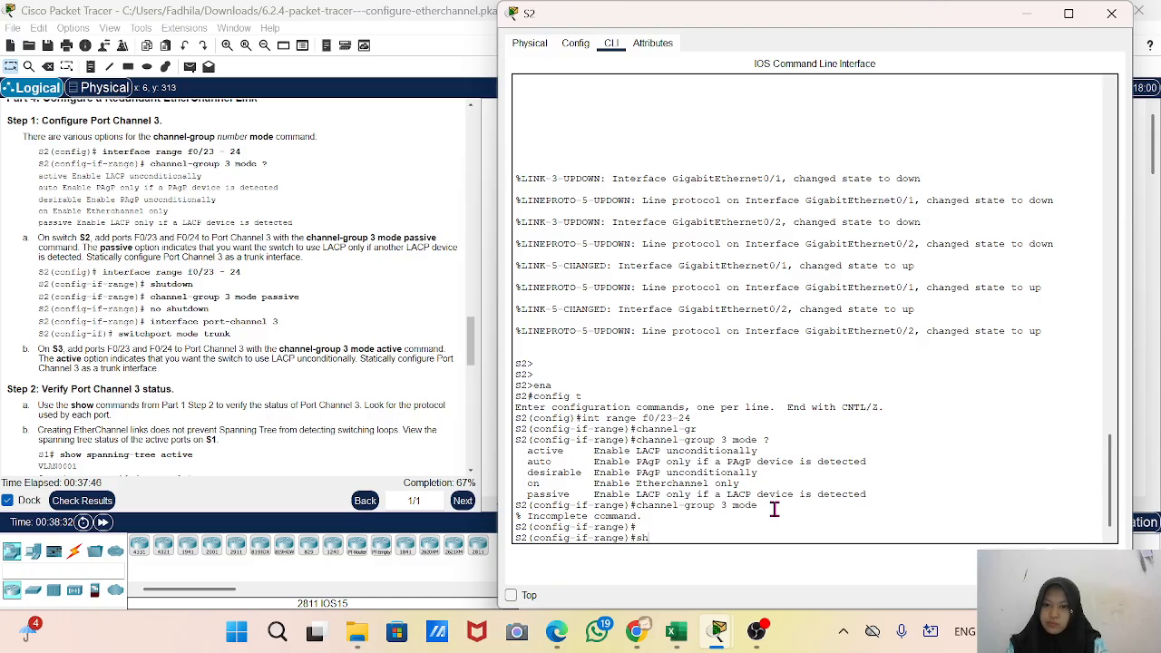
key(Return)
text(shutdown)
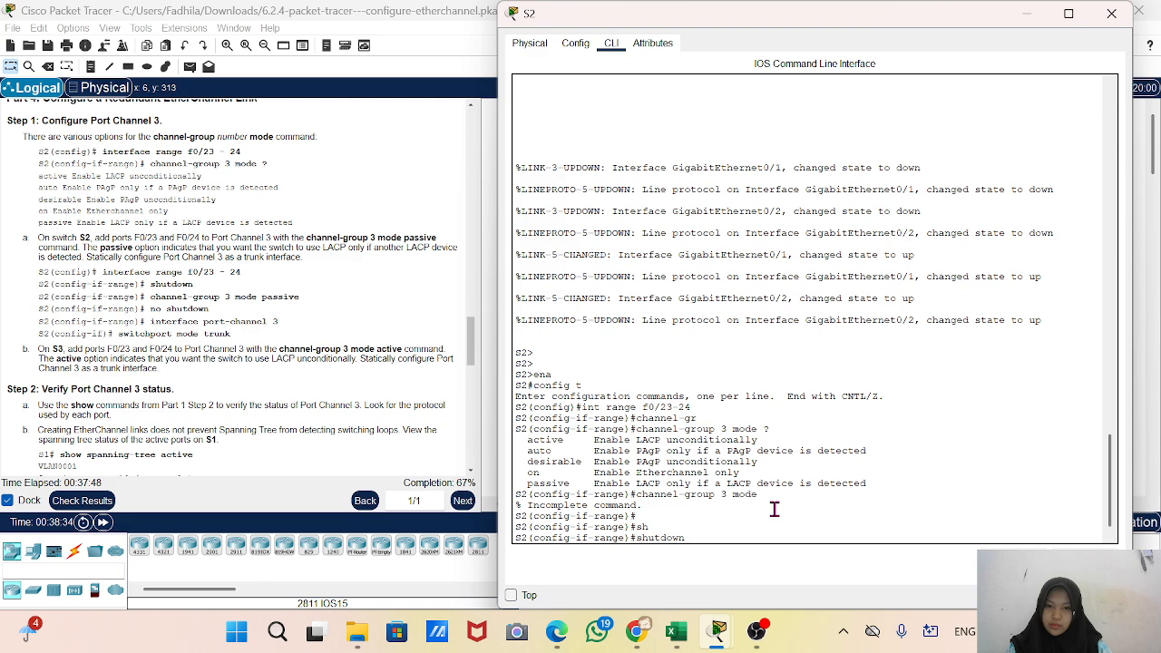
key(Return)
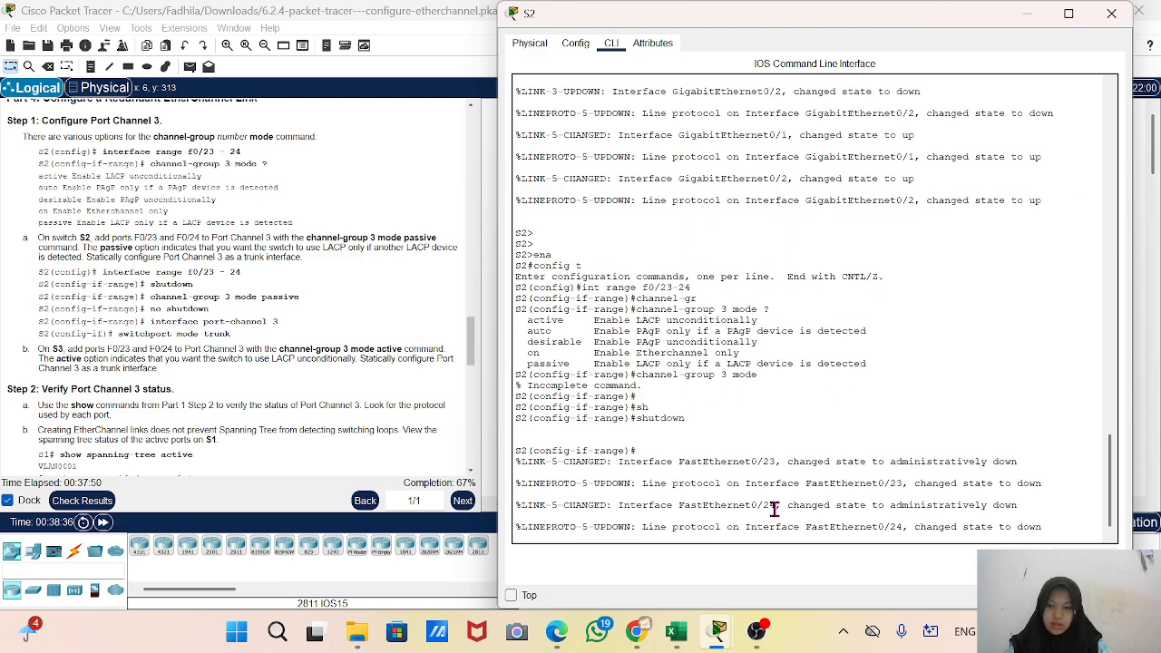
text(chann)
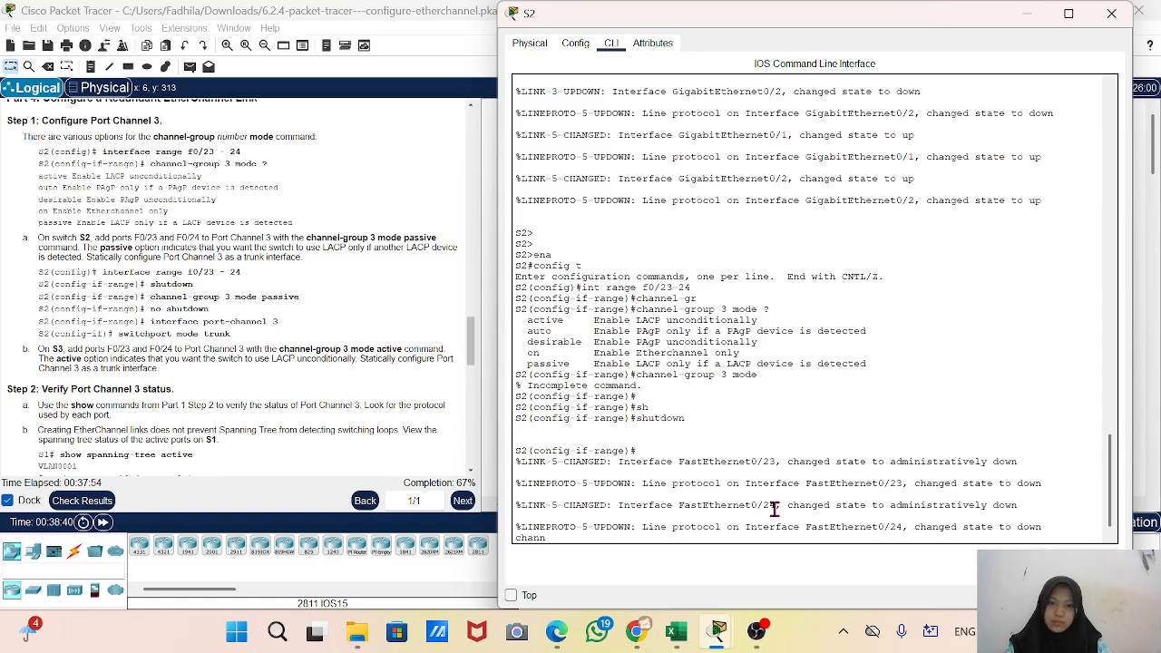
key(BackSpace)
key(BackSpace)
key(BackSpace)
key(BackSpace)
key(BackSpace)
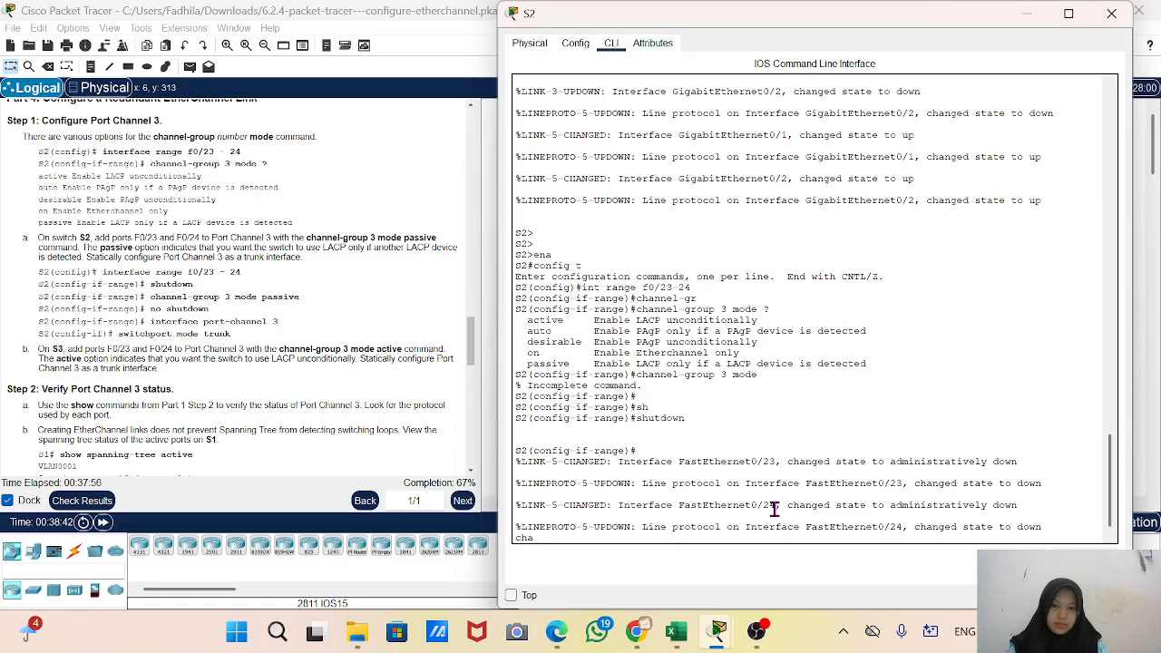
key(Return)
key(Return)
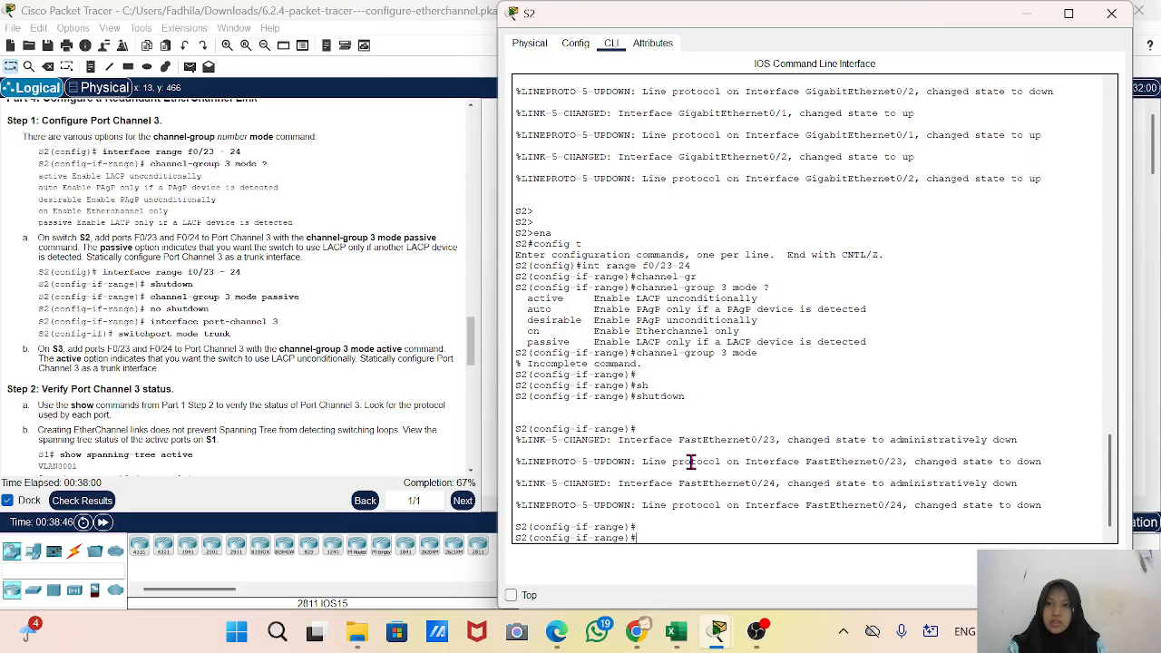
Add ports F0/23-24 on S2 to Port Channel 3 with channel-group 3 mode passive
text(h)
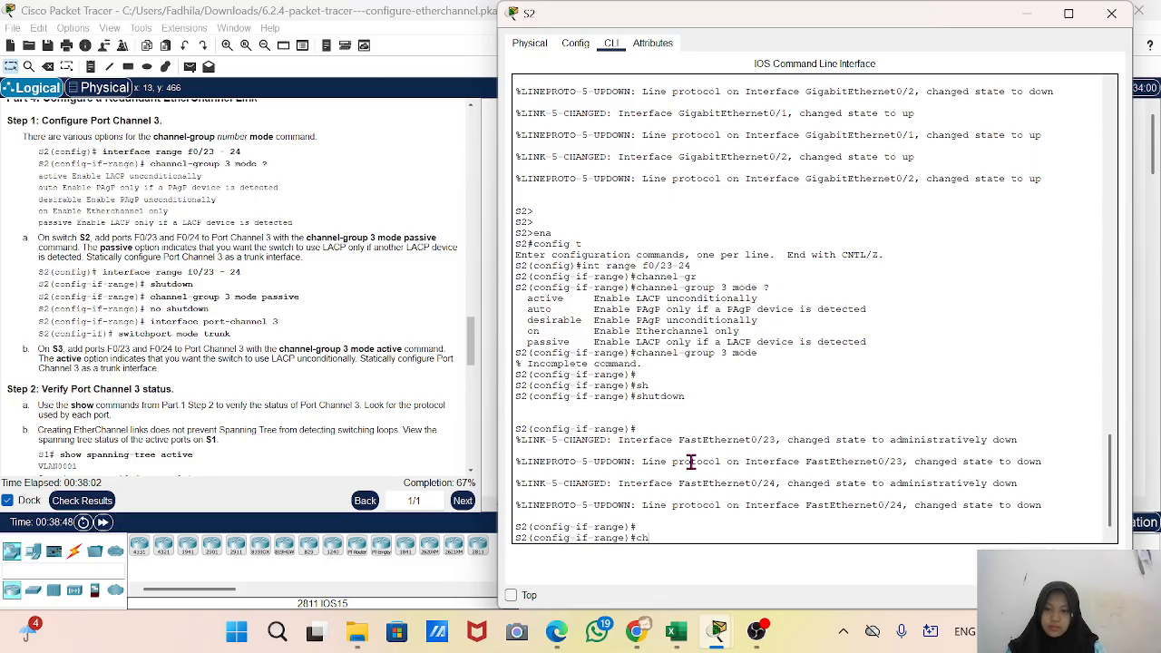
key(Tab)
text(ann)
key(Tab)
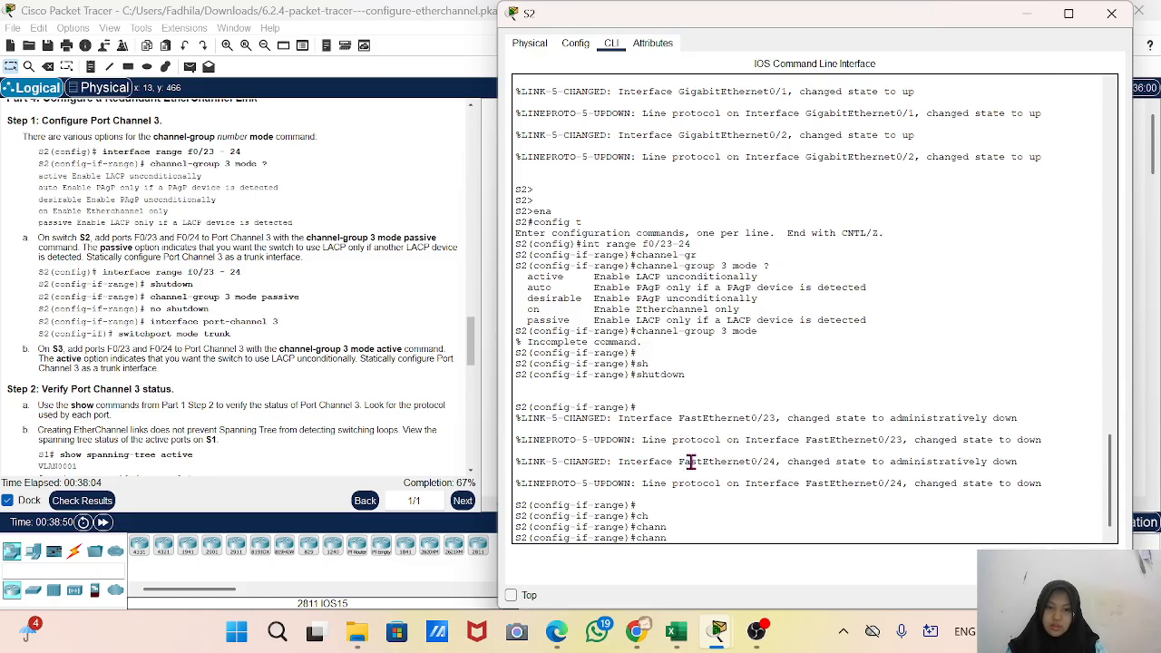
text(el-gro)
key(Tab)
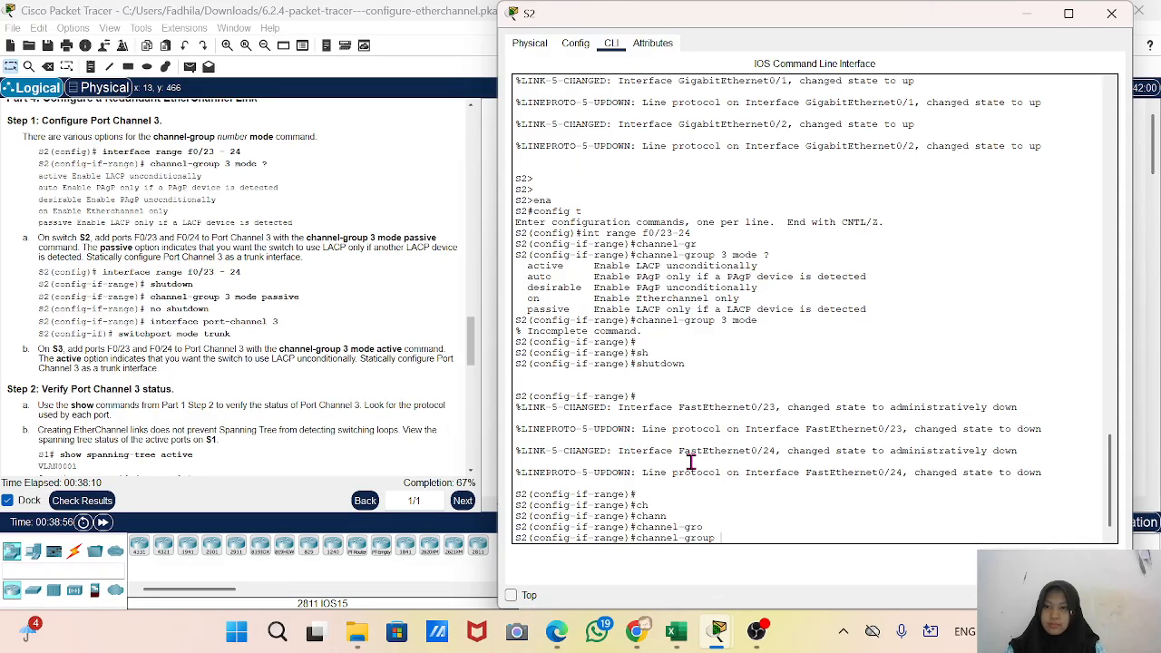
text(3 )
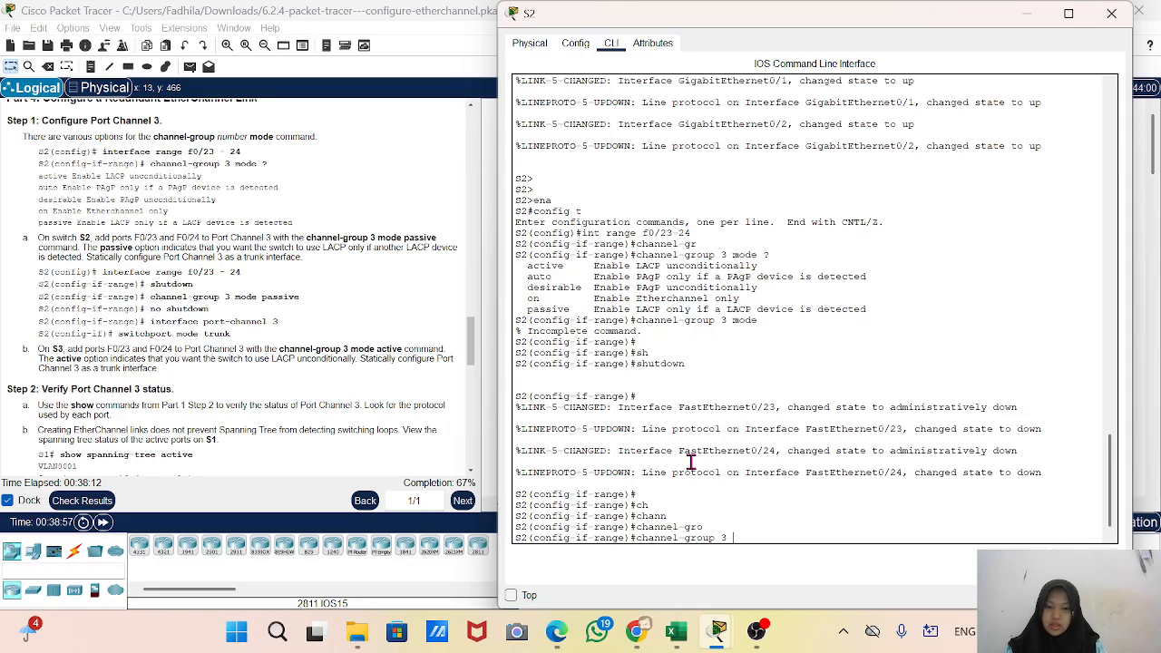
text(mode )
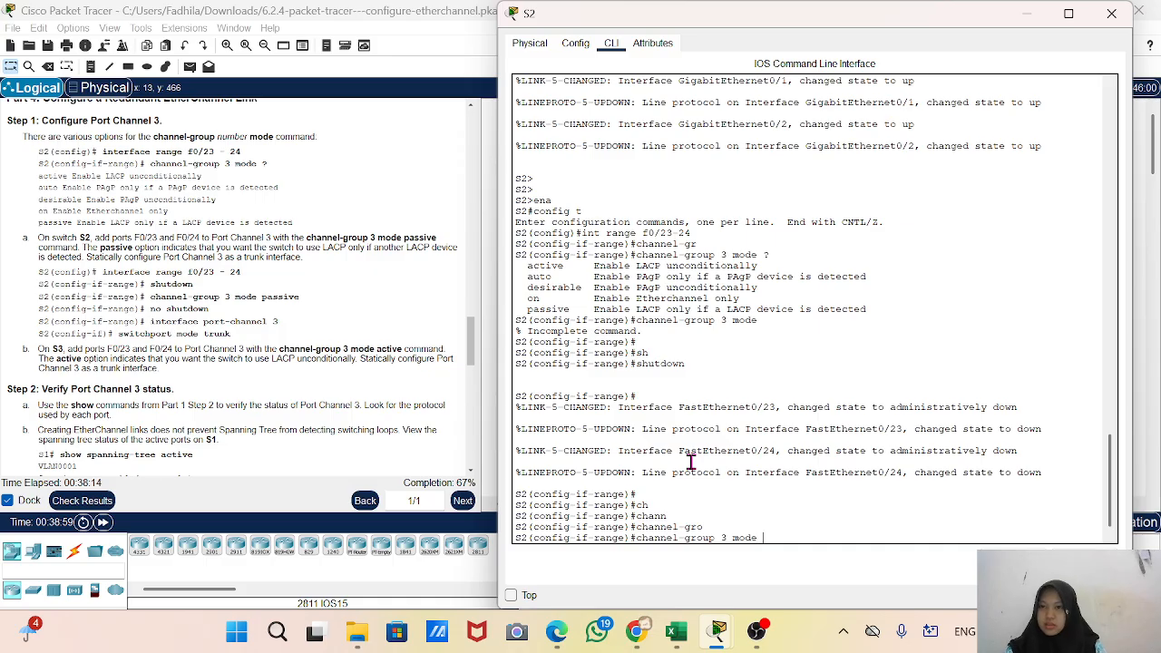
text(pas)
key(Tab)
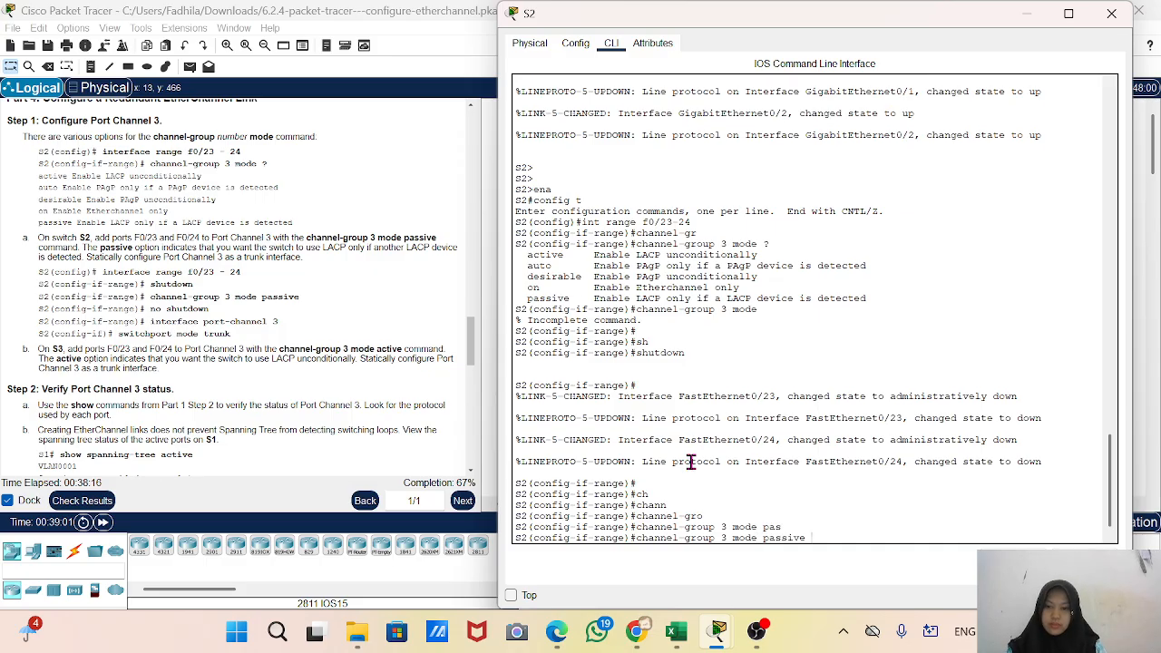
key(Return)
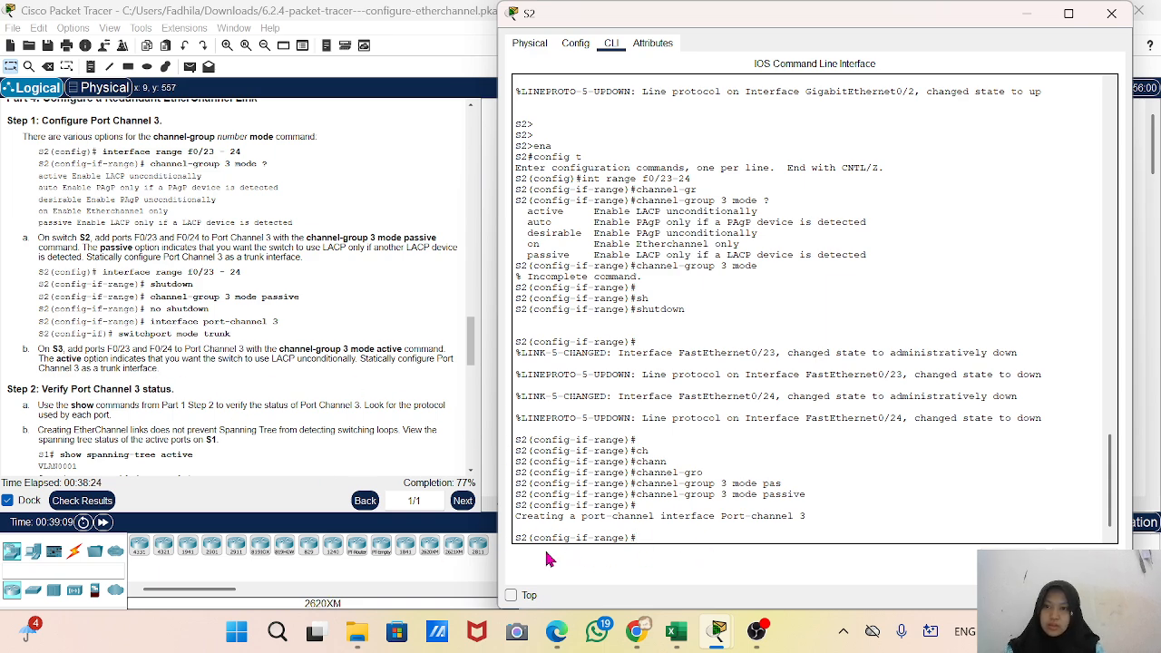
Bring S2's ports F0/23-24 back up with no shutdown
text(no sh)
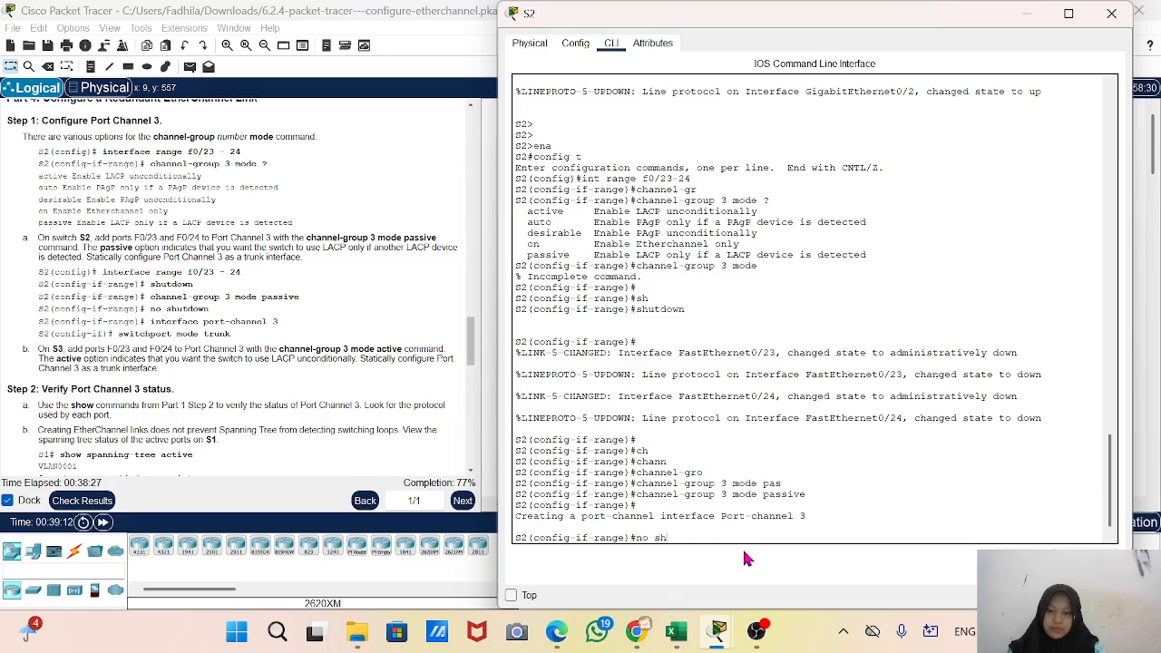
key(Tab)
key(Return)
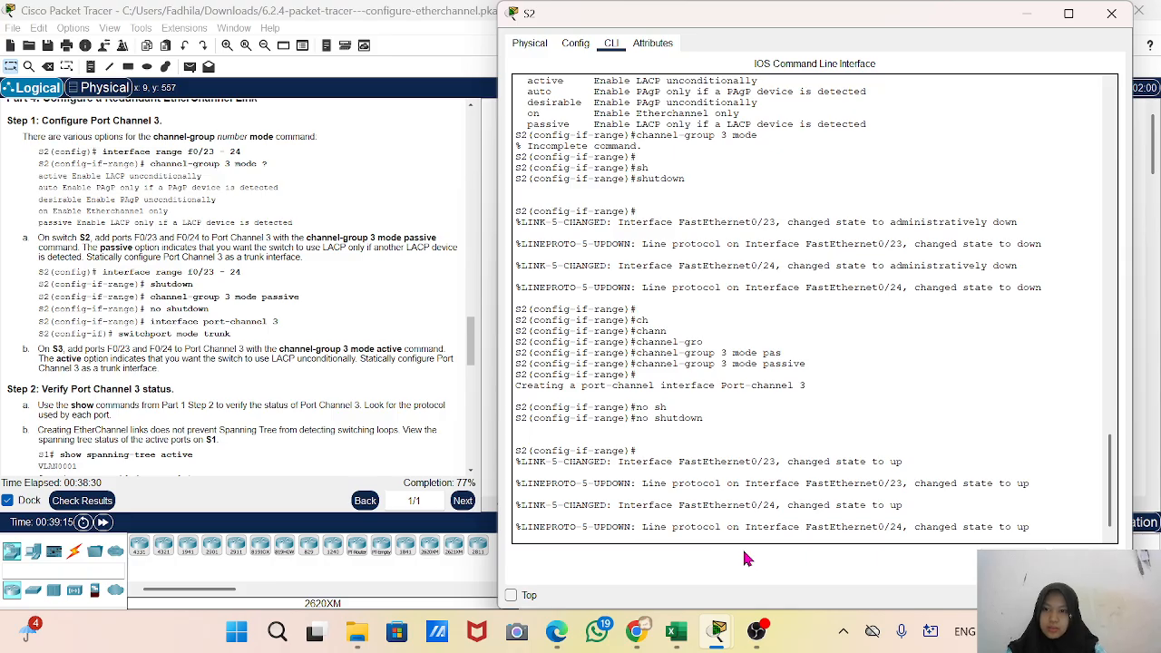
text(in)
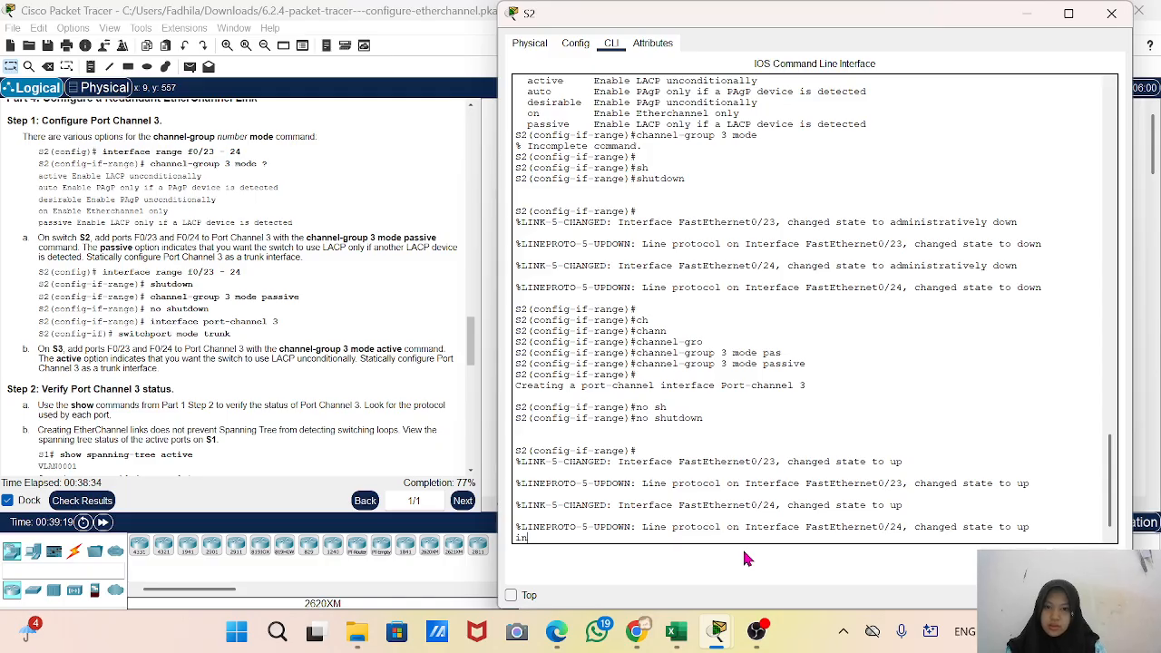
key(Return)
key(Return)
Enter interface configuration for Port Channel 3 on S2 with int port-channel 3
text(in)
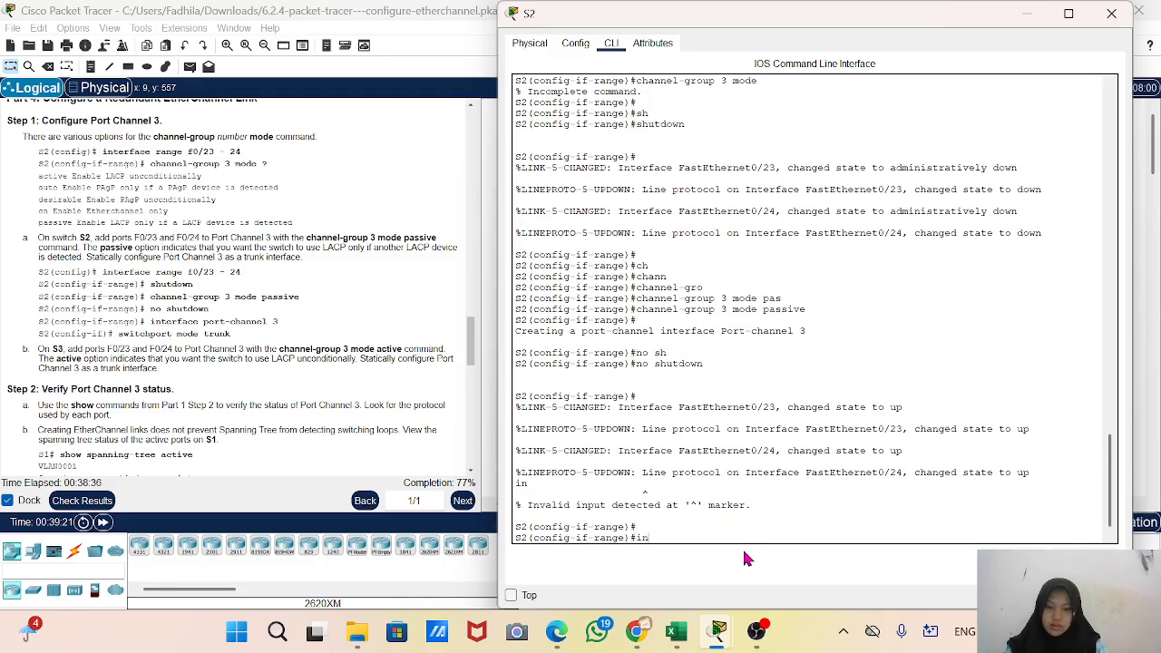
text(t)
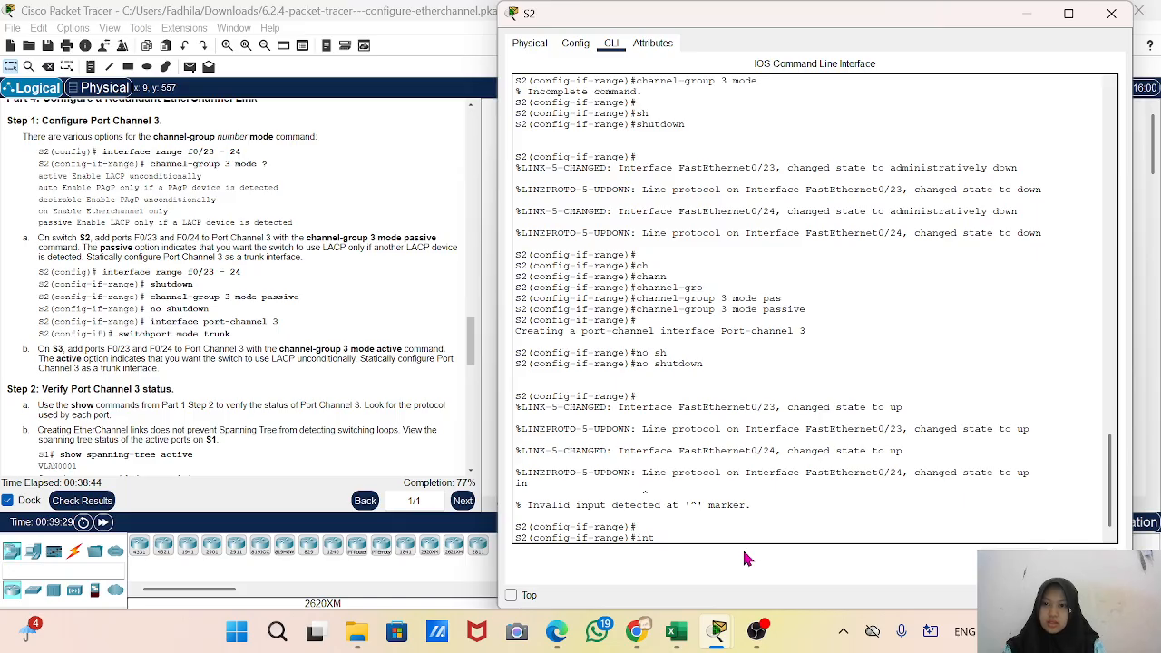
text(er)
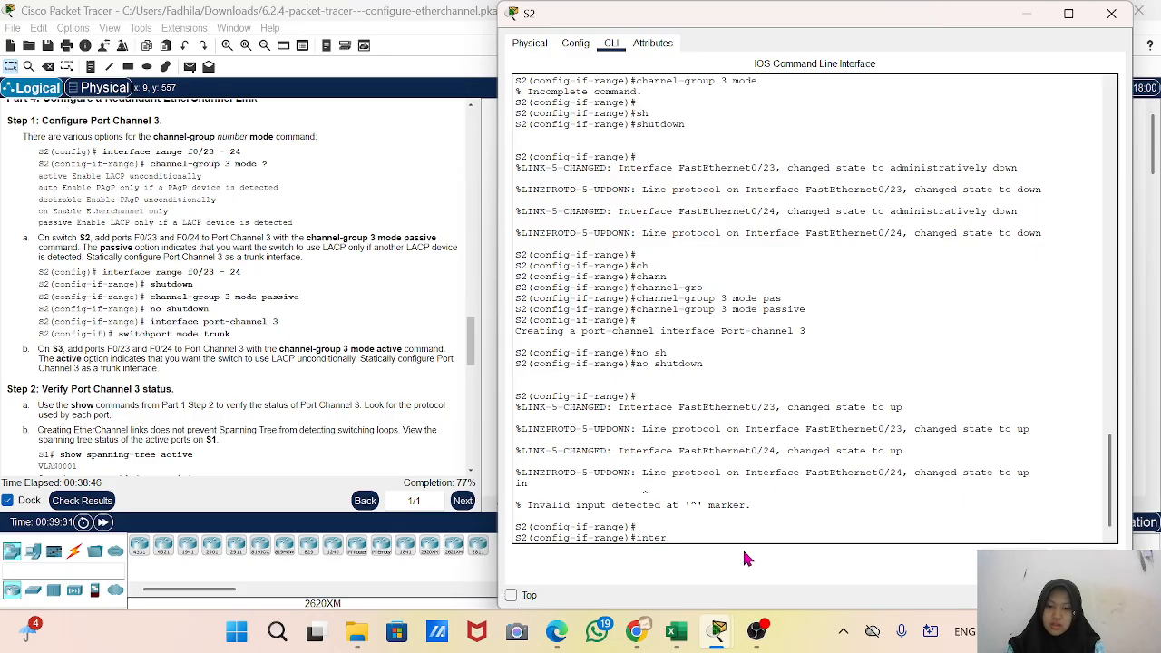
key(BackSpace)
key(BackSpace)
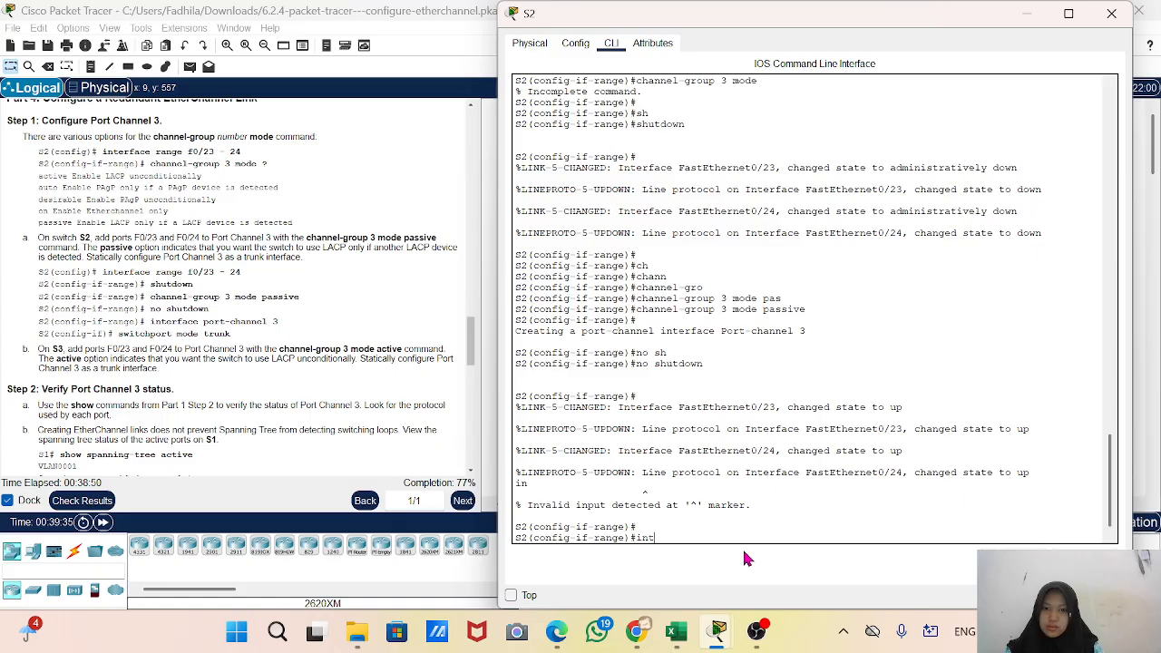
text(port)
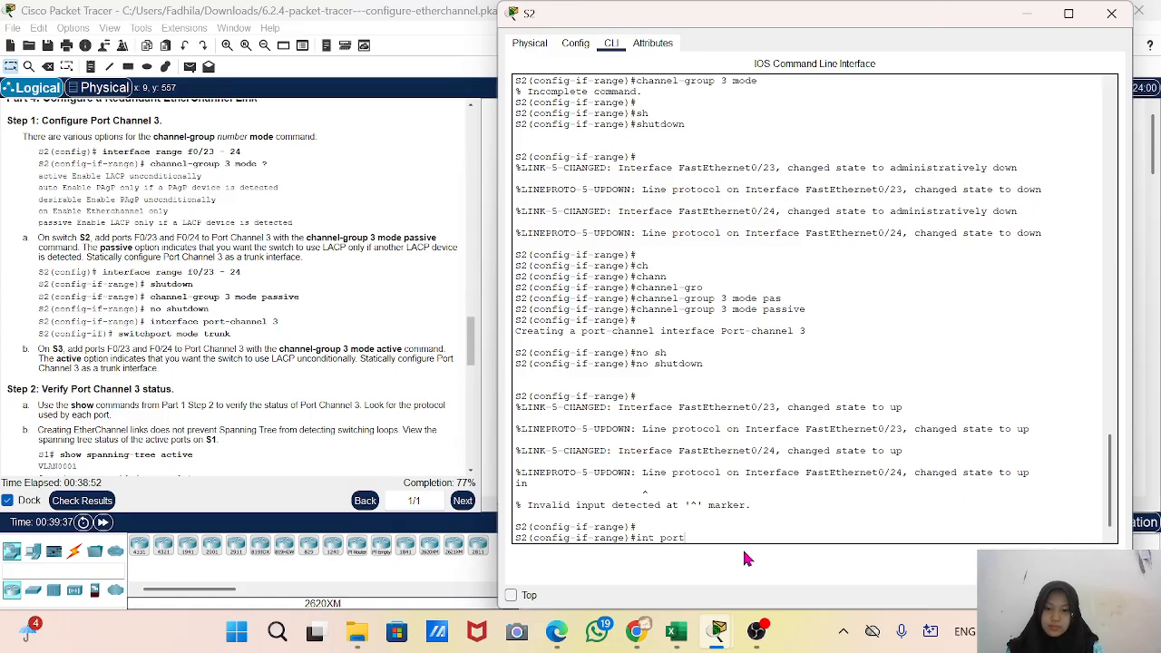
text(-channe)
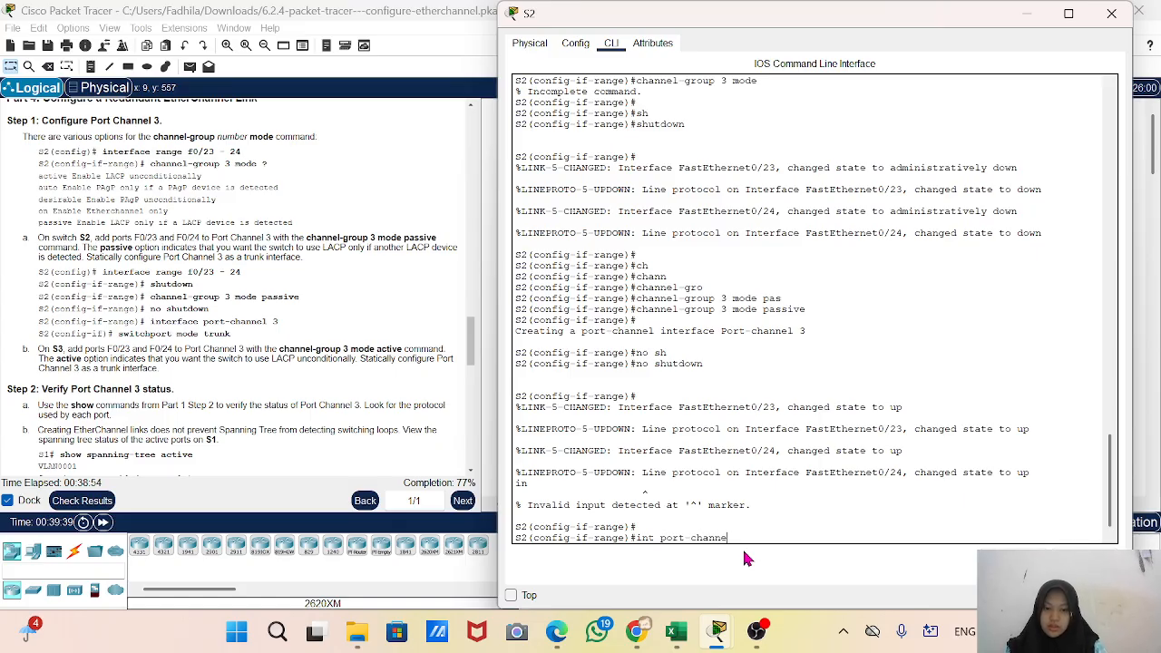
text(l 3)
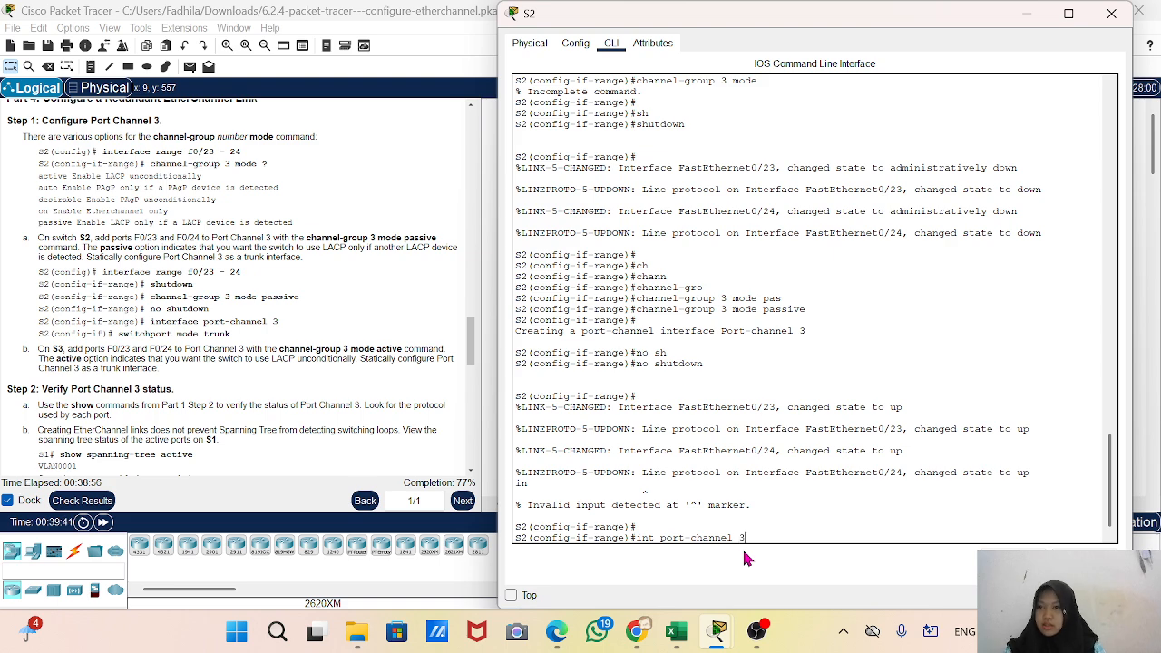
key(Return)
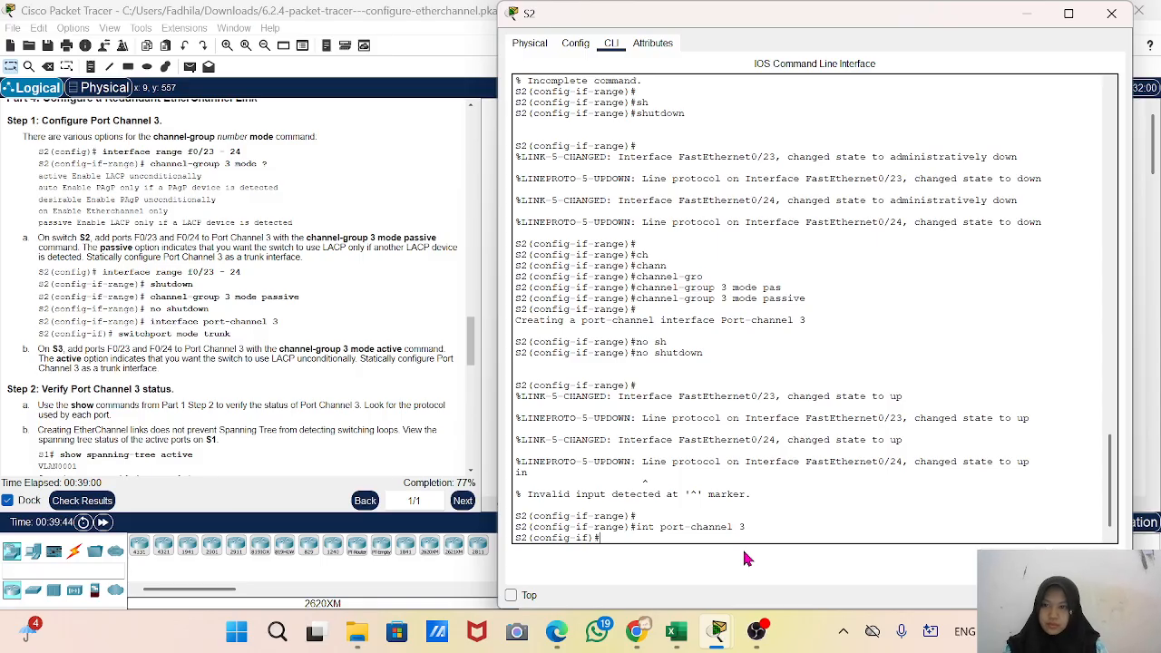
Set Port Channel 3 on S2 as a static trunk with switchport mode trunk
text(sw)
key(Tab)
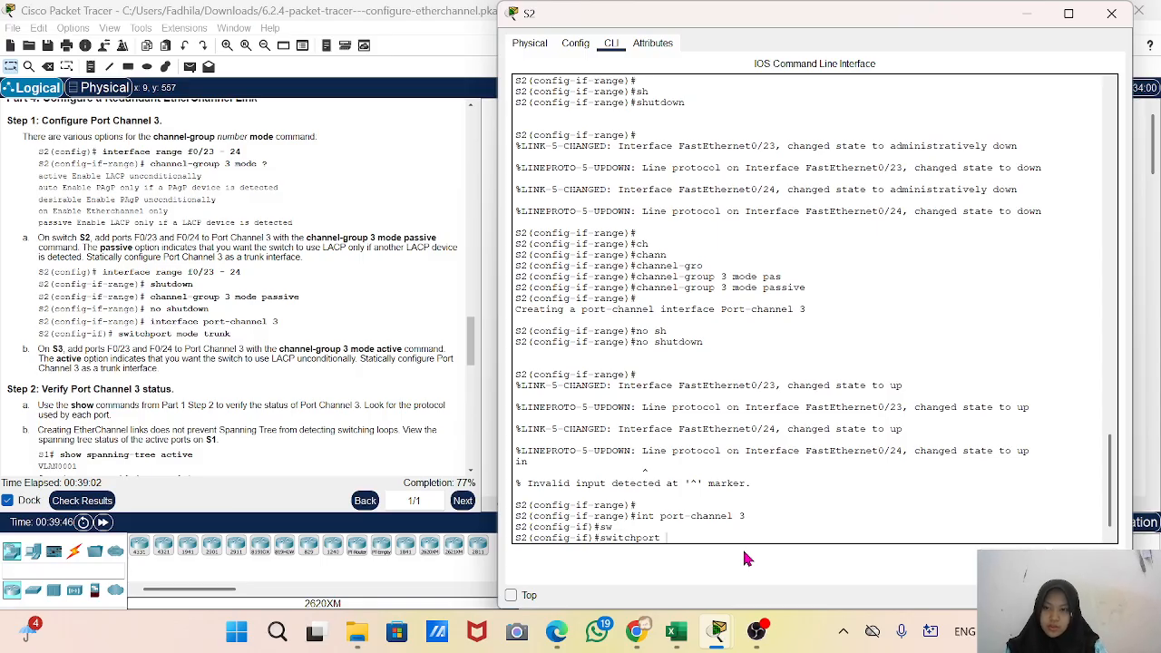
text(m)
key(Tab)
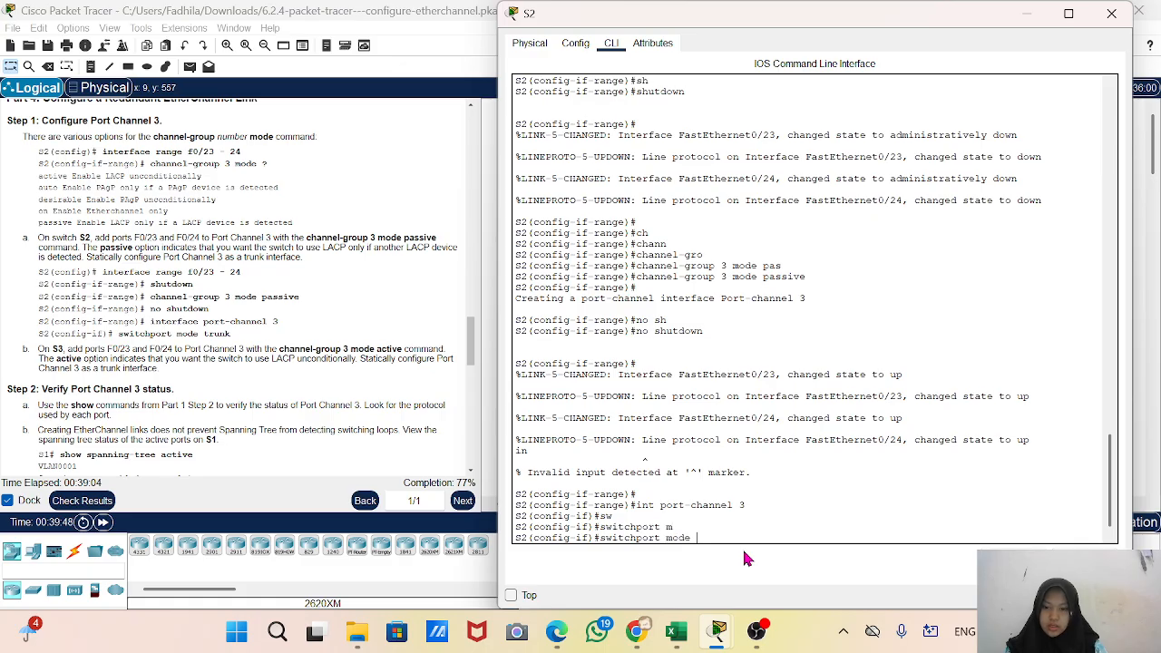
text(tr)
key(Tab)
key(Return)
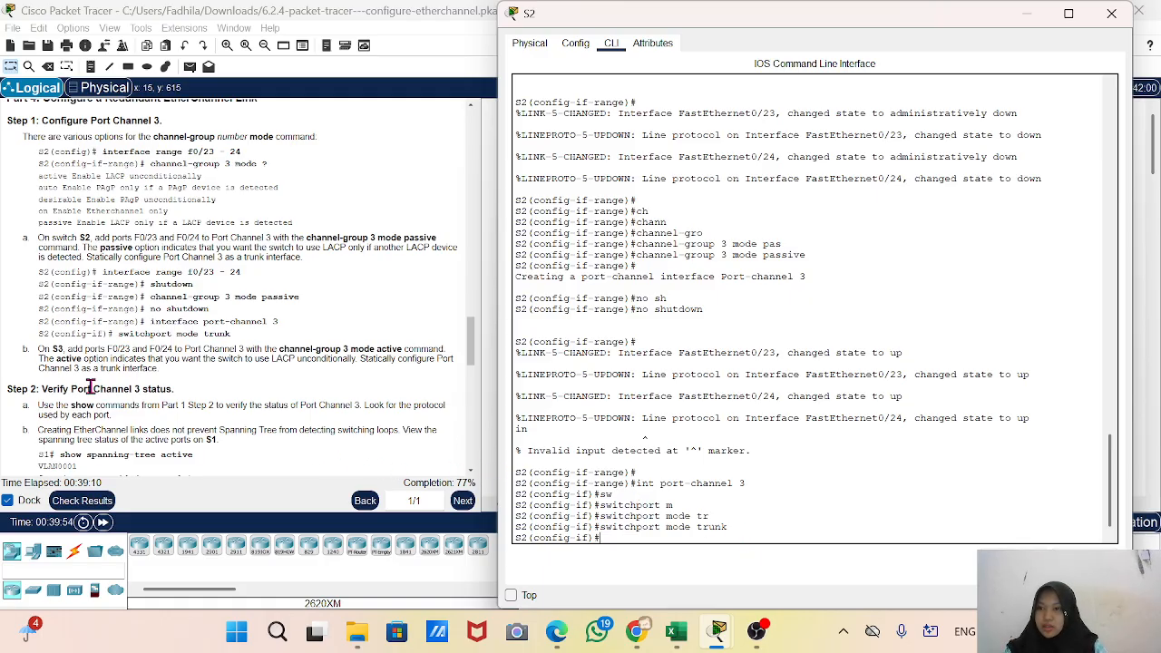
Read the instructions for configuring Port Channel 3 on S3 and verifying its status, and review S2's CLI output
scroll(159, 352, down, 3)
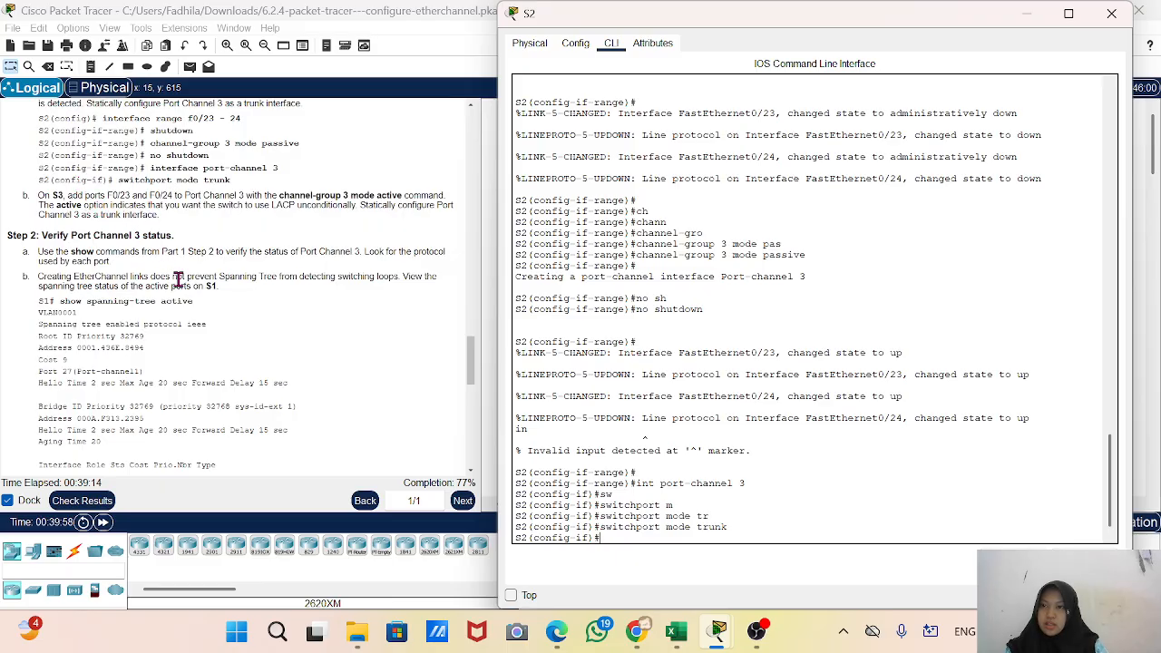
scroll(172, 271, down, 1)
scroll(173, 271, up, 1)
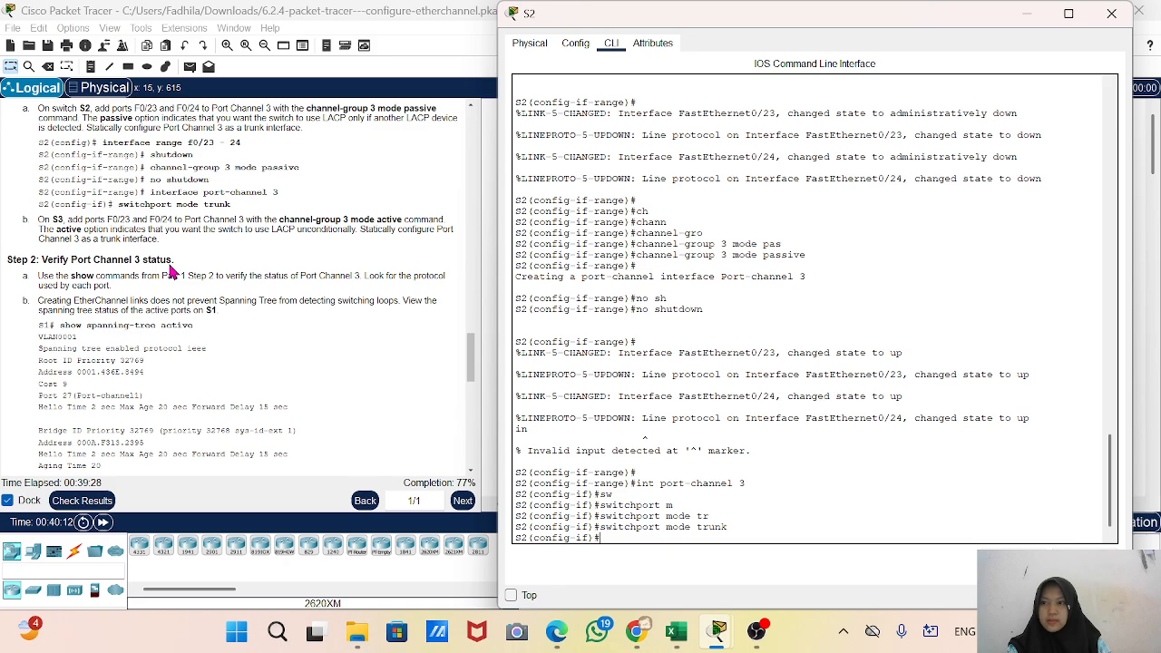
scroll(169, 271, up, 1)
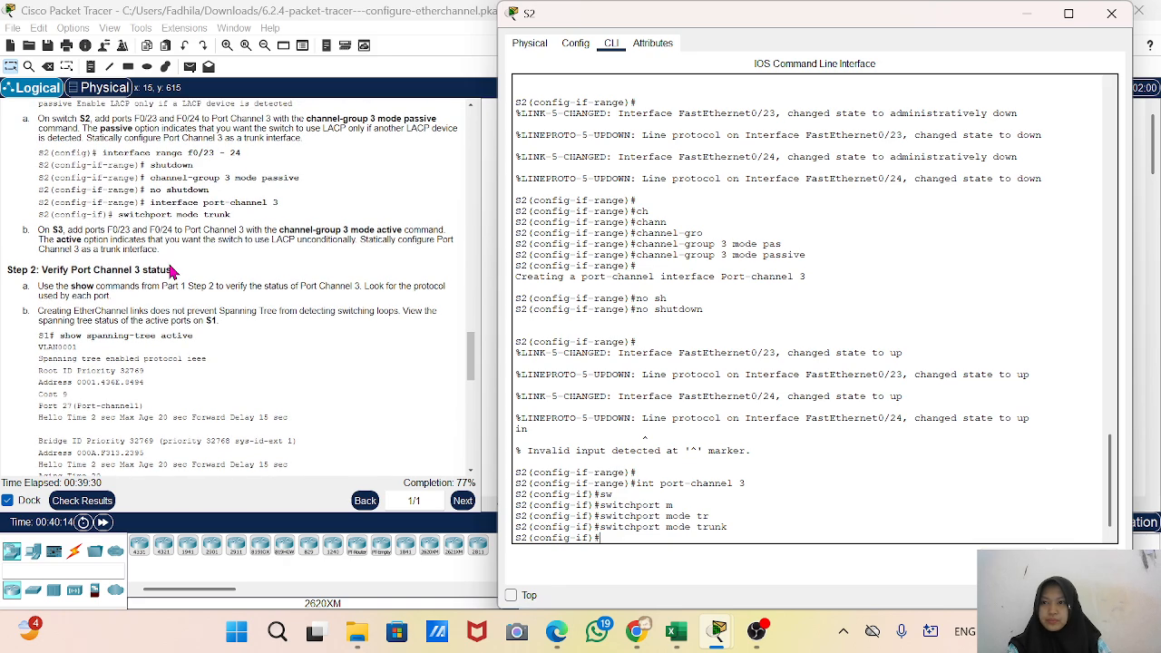
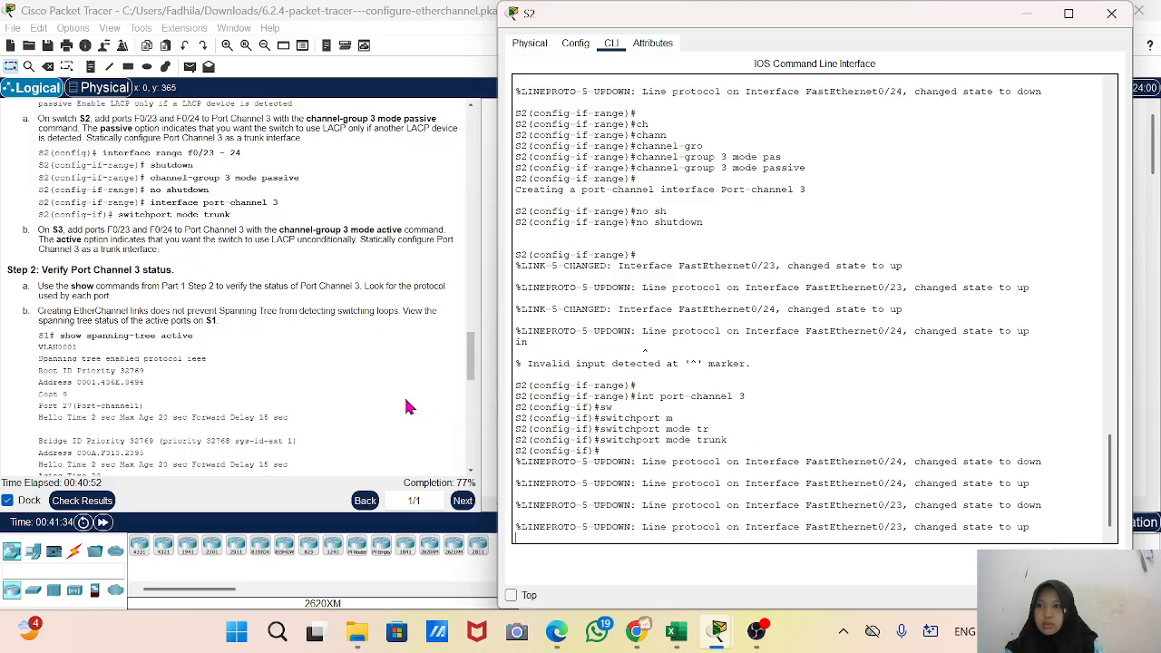
scroll(59, 322, down, 3)
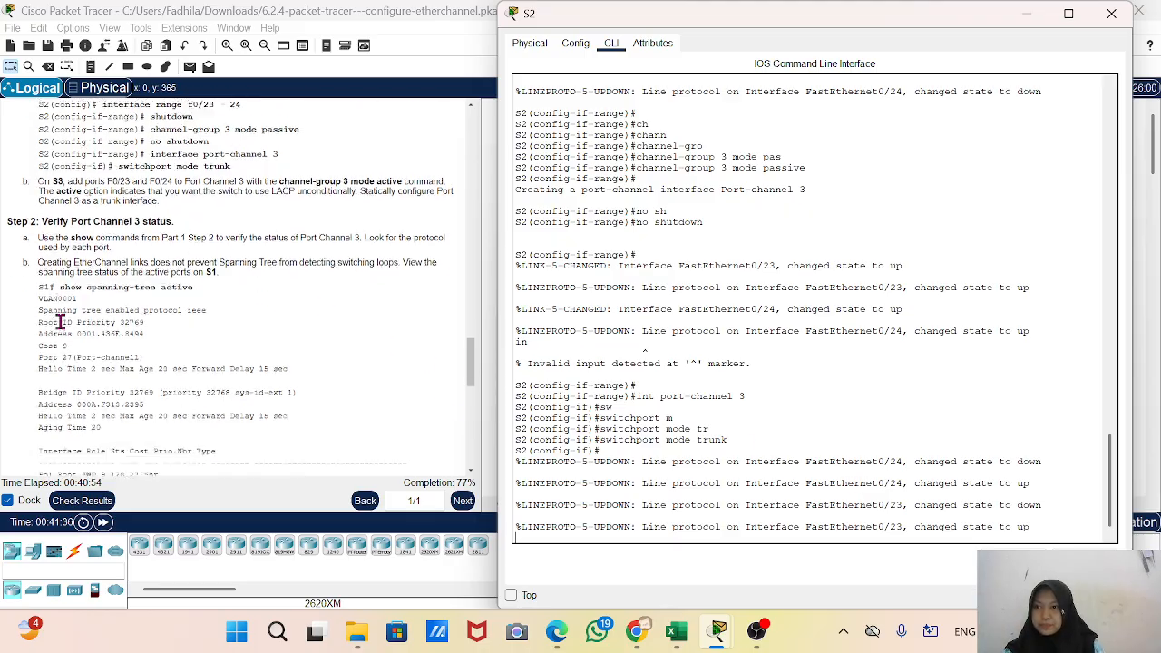
scroll(60, 322, up, 3)
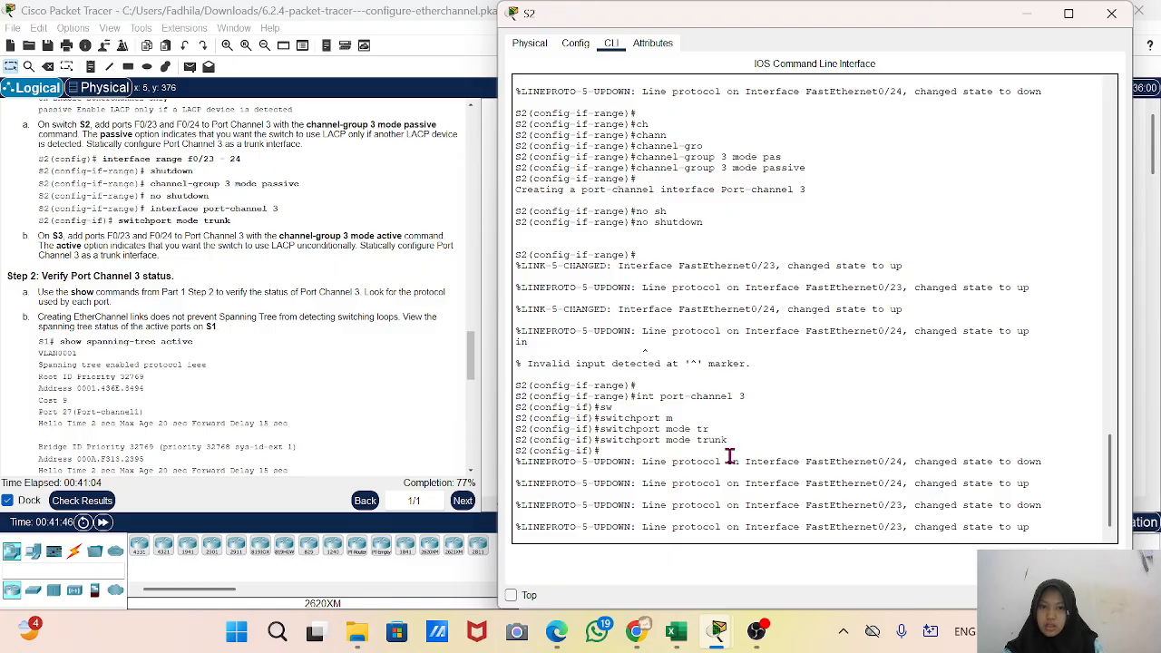
scroll(730, 455, up, 3)
scroll(730, 456, down, 3)
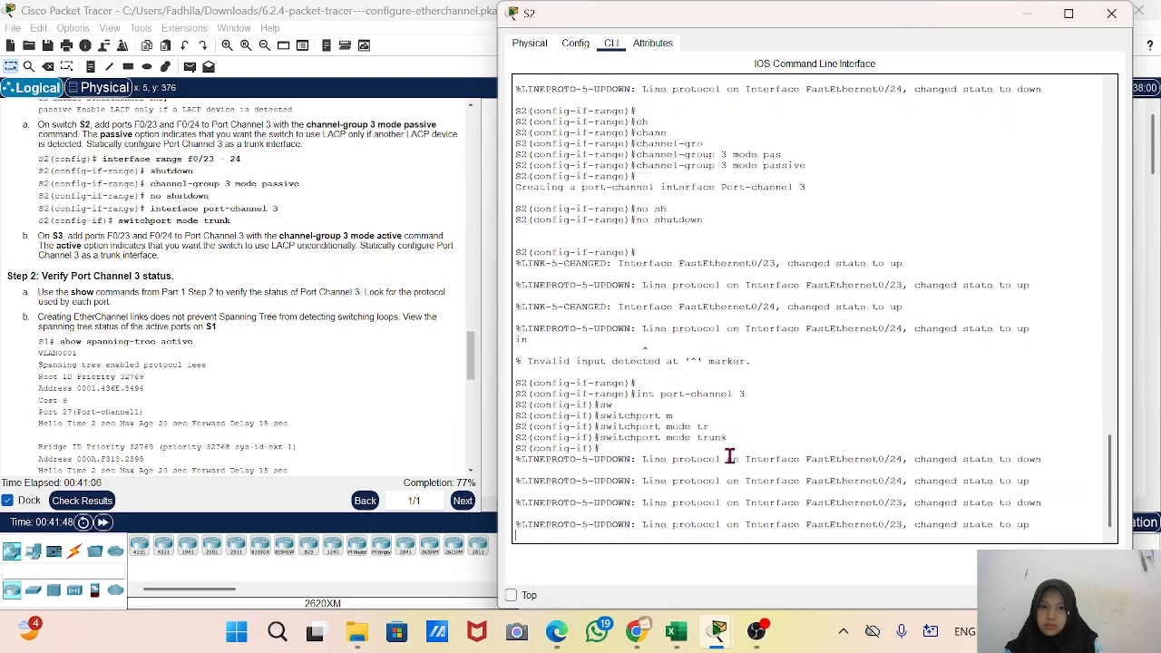
Review the Port Channel 3 configuration commands and interface messages in S2's CLI history
key(Return)
key(Return)
key(Return)
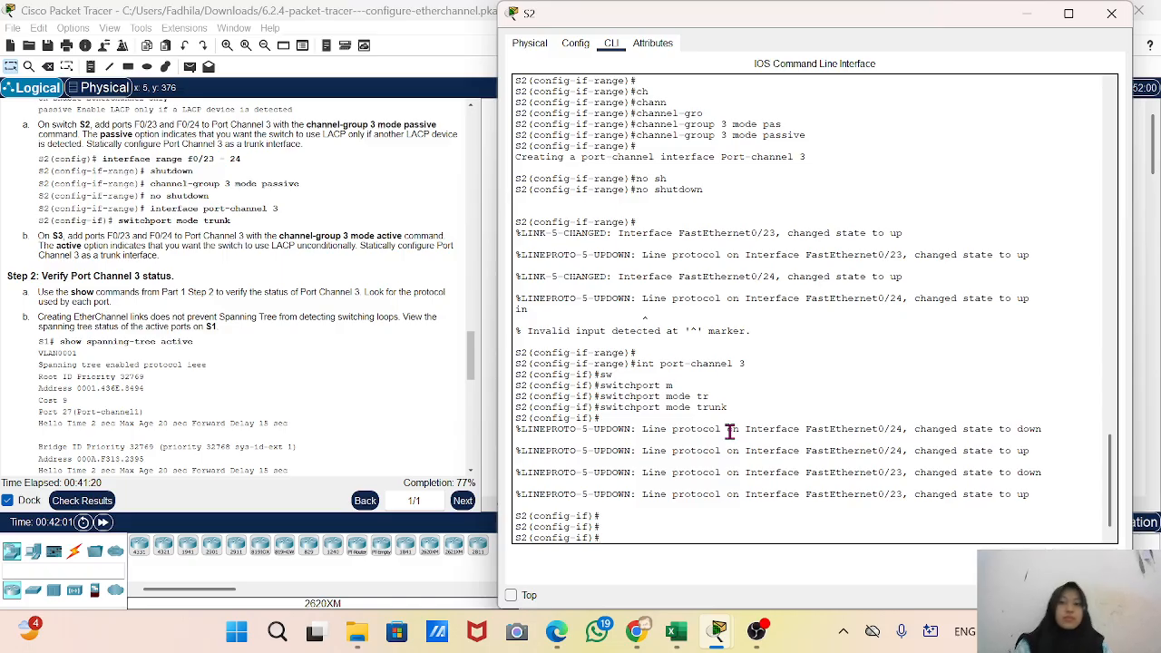
scroll(731, 432, up, 3)
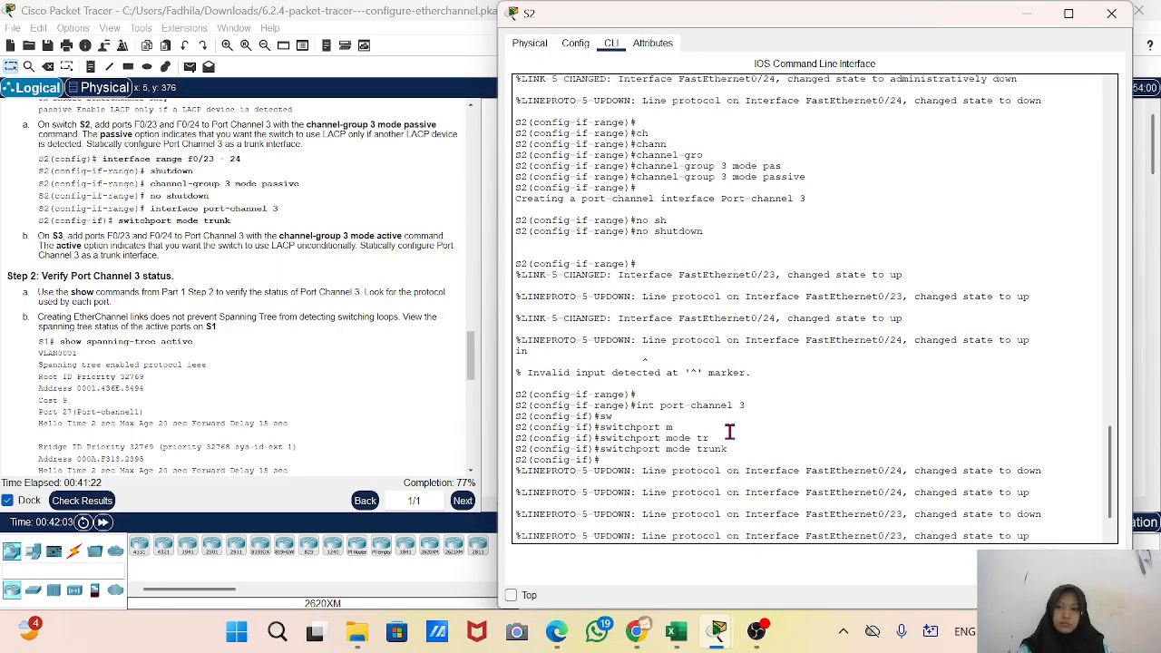
scroll(730, 432, up, 5)
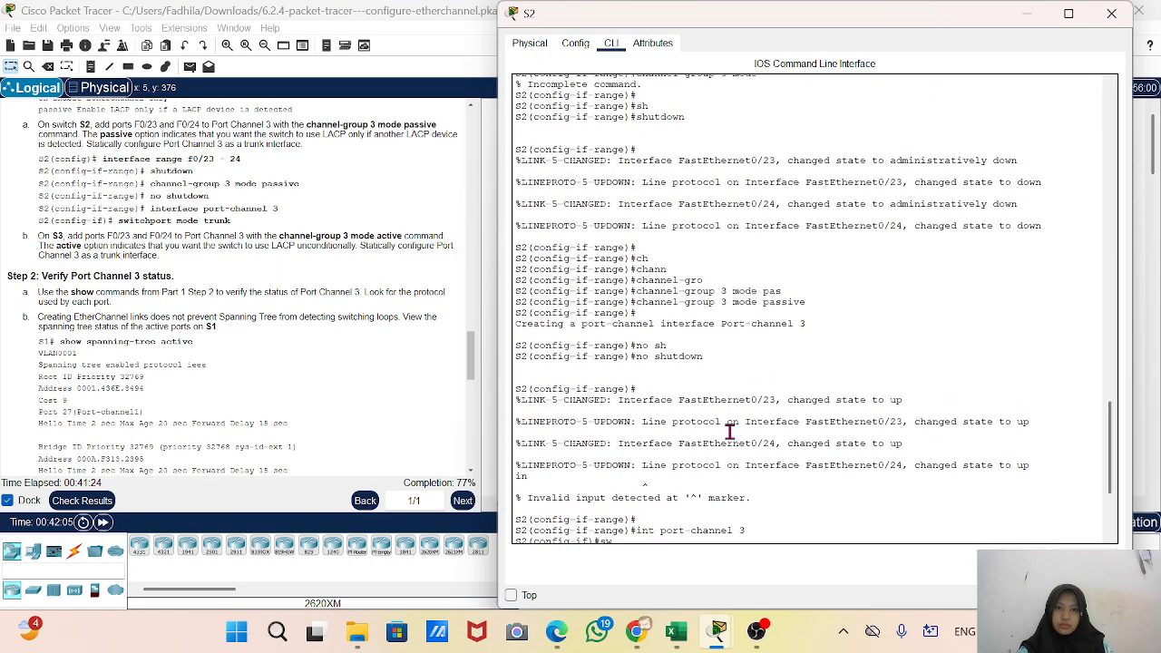
scroll(731, 432, up, 5)
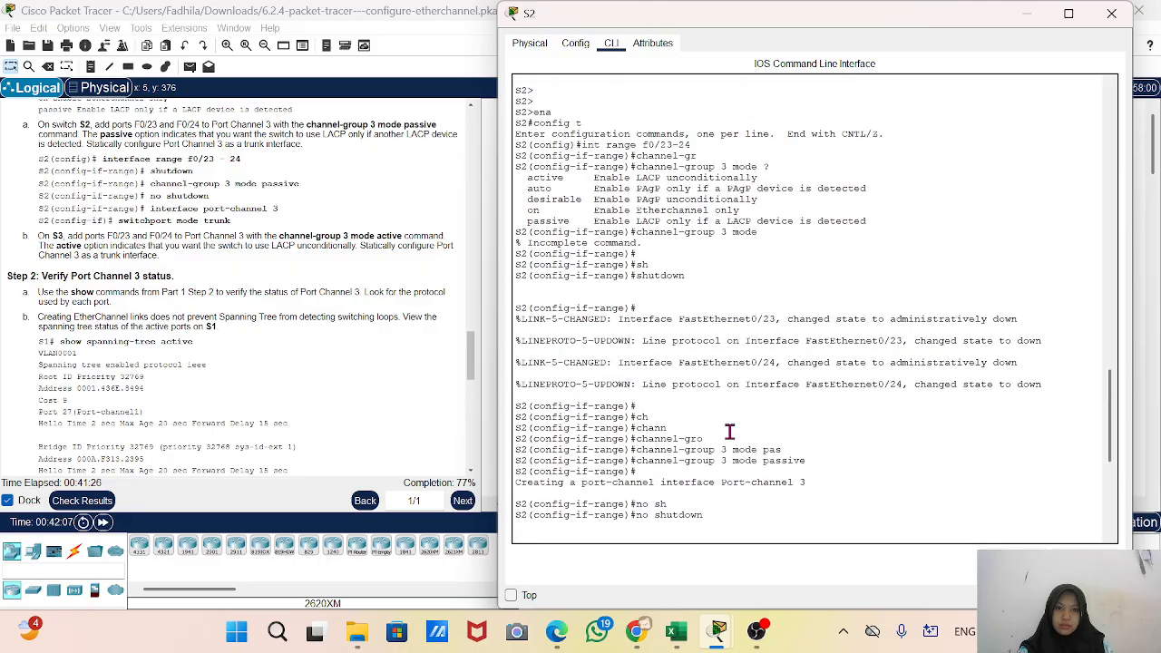
scroll(730, 432, down, 2)
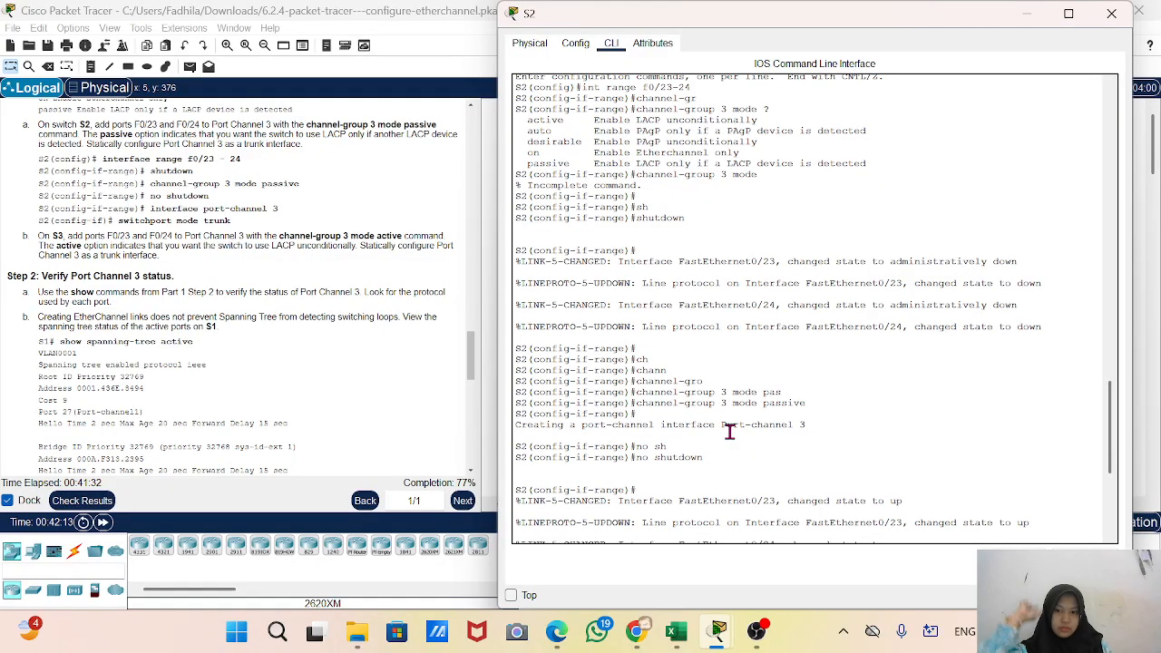
scroll(731, 431, down, 5)
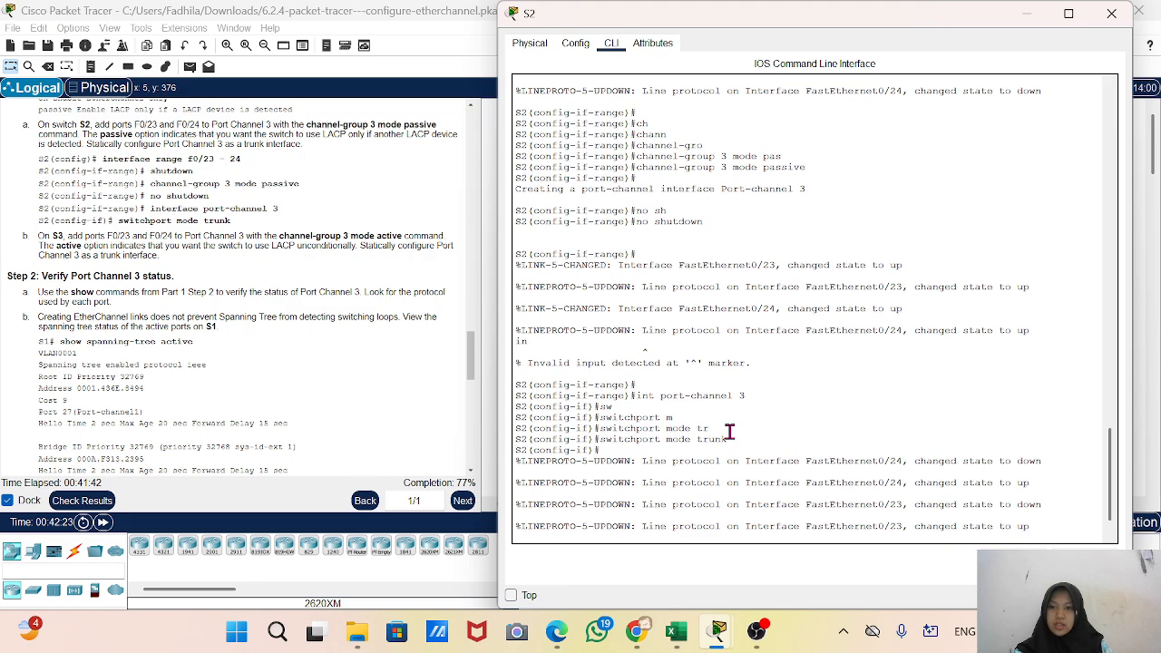
Exit Port Channel 3 interface configuration on S2 and enter range configuration with int range g0/1-2
key(Return)
key(Return)
key(Return)
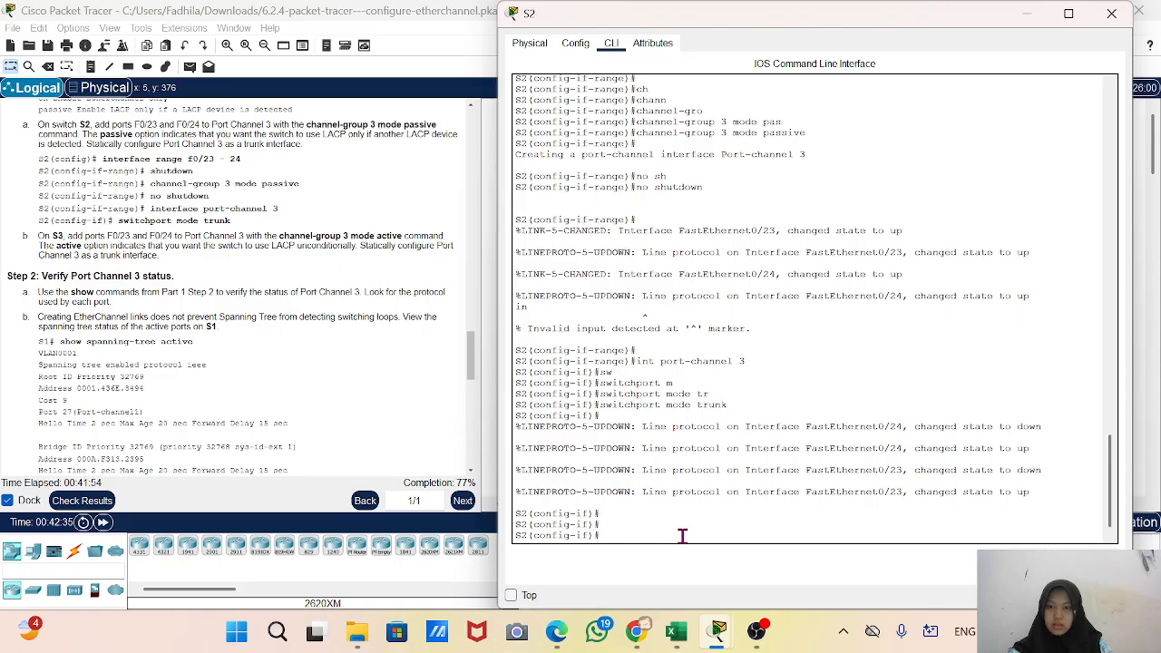
text(in)
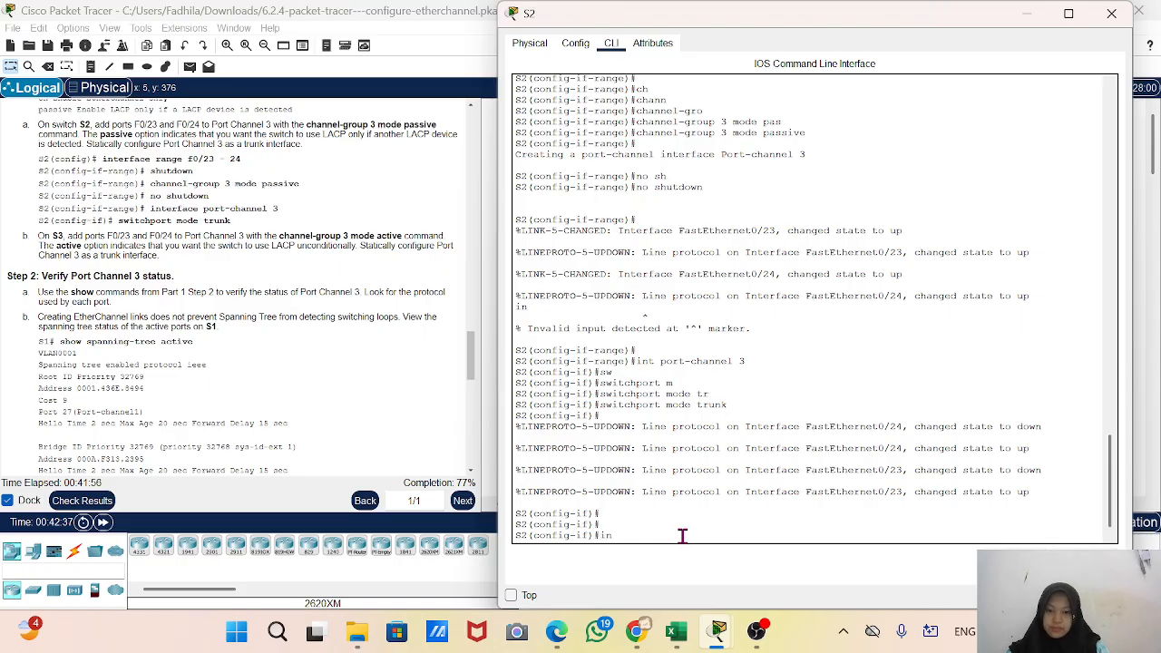
key(BackSpace)
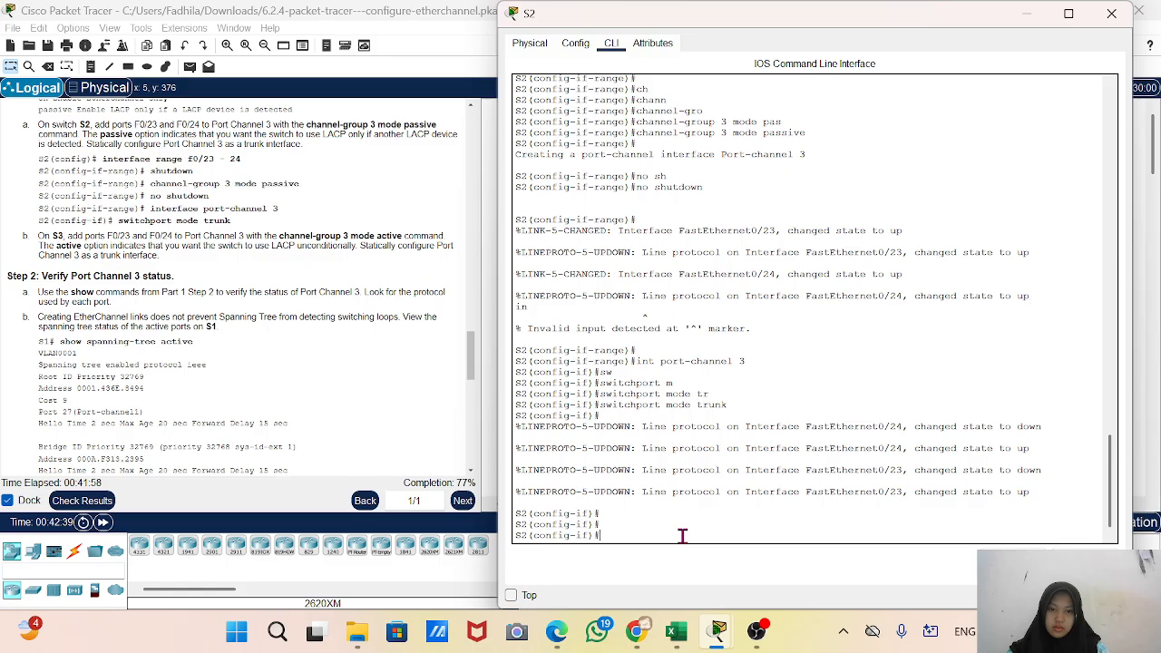
text(exit)
key(Return)
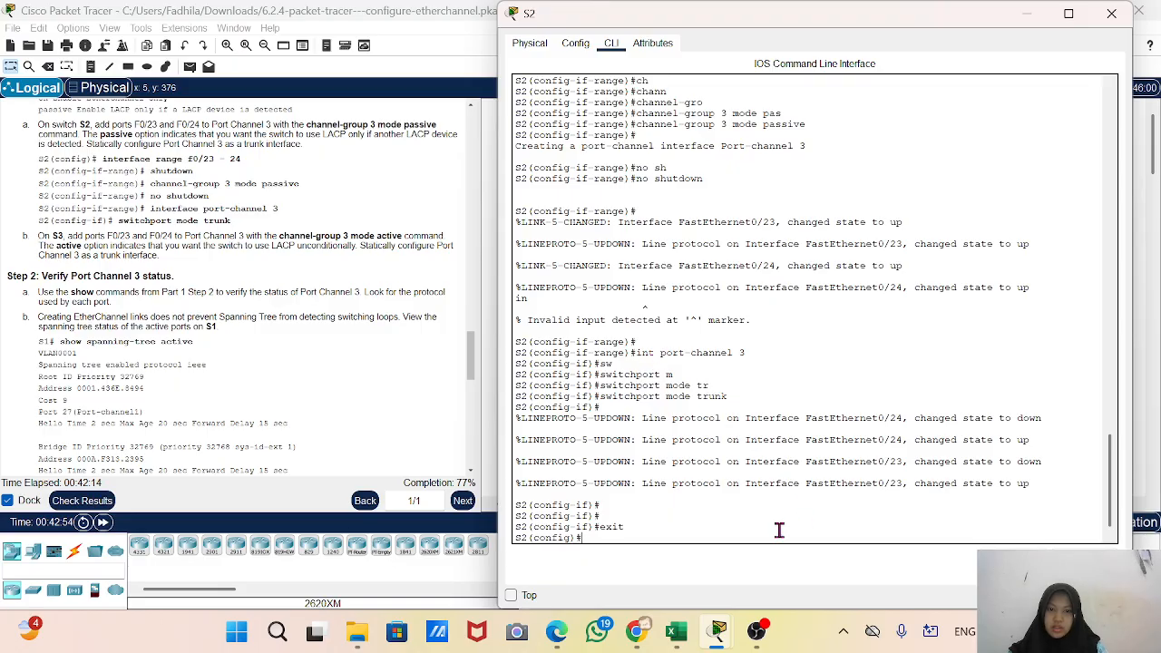
text(i)
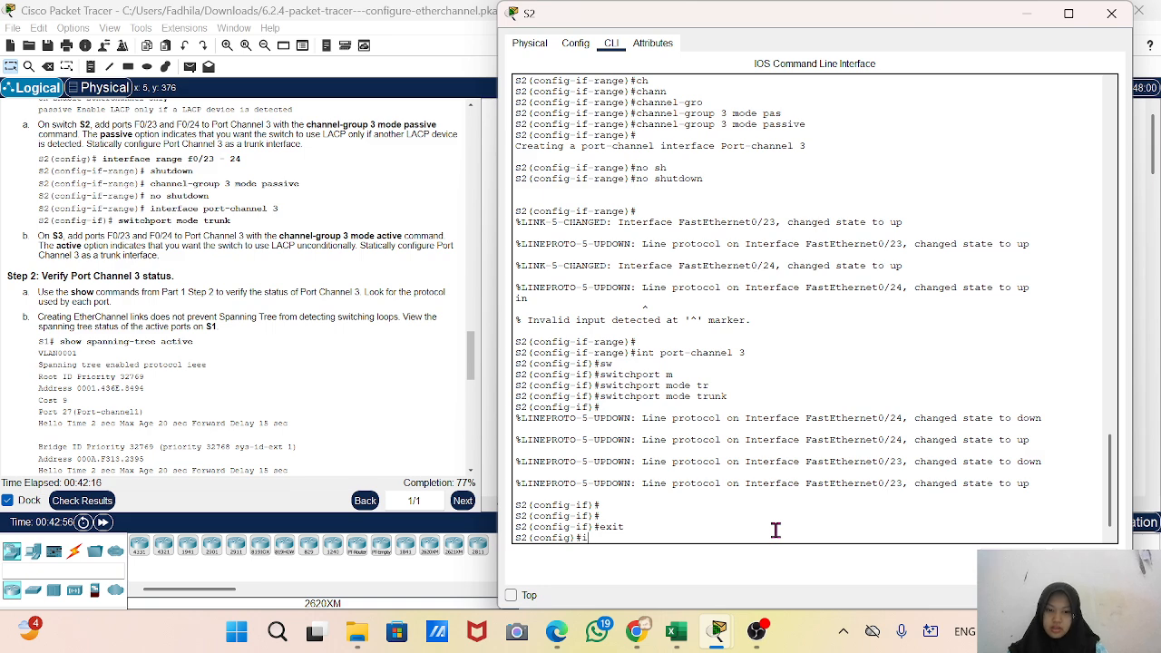
text(nt range g0)
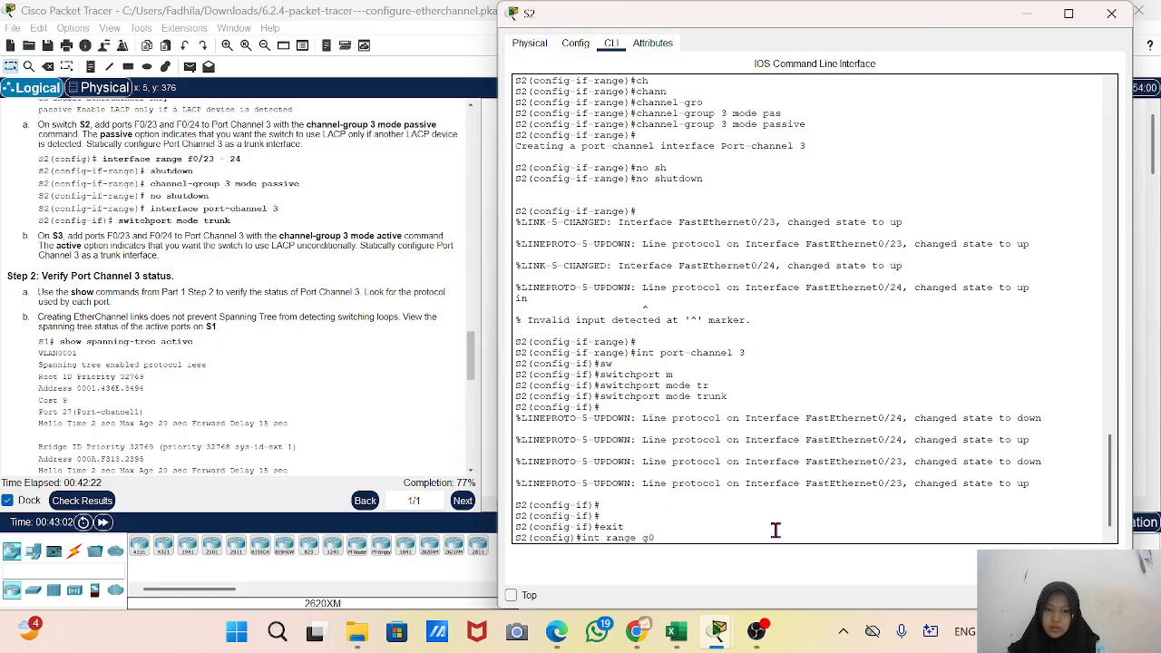
text(/1)
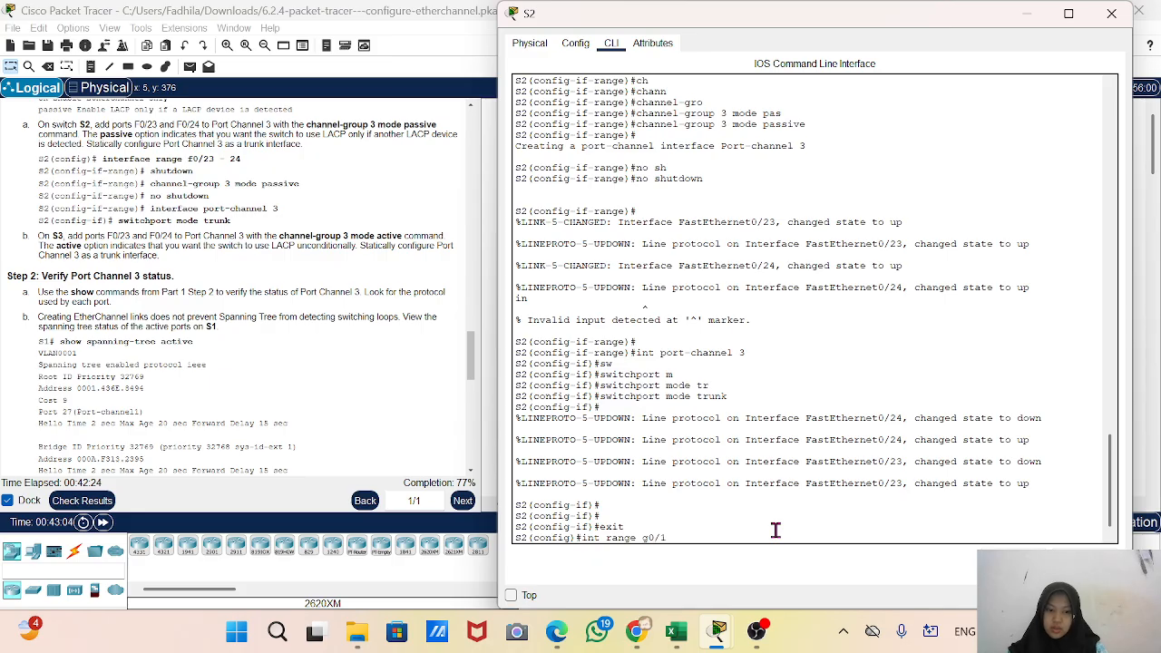
text(-2)
key(Return)
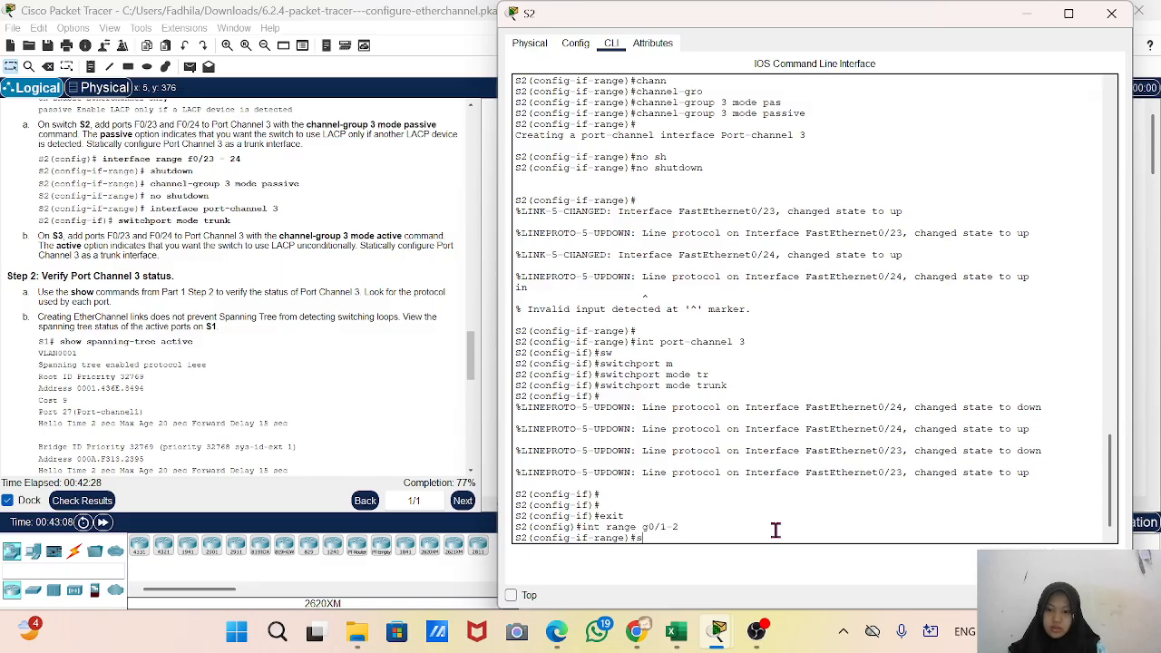
Set S2's ports G0/1-2 as static trunks with switchport mode trunk
text(sw)
key(Tab)
text(mode tr)
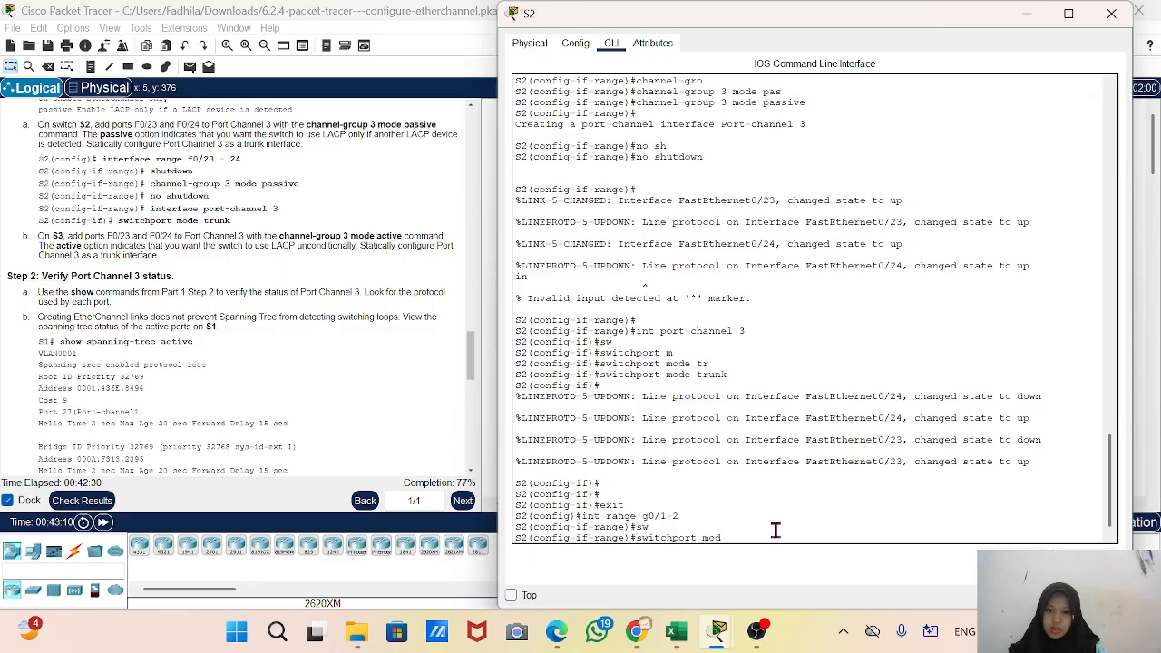
key(Tab)
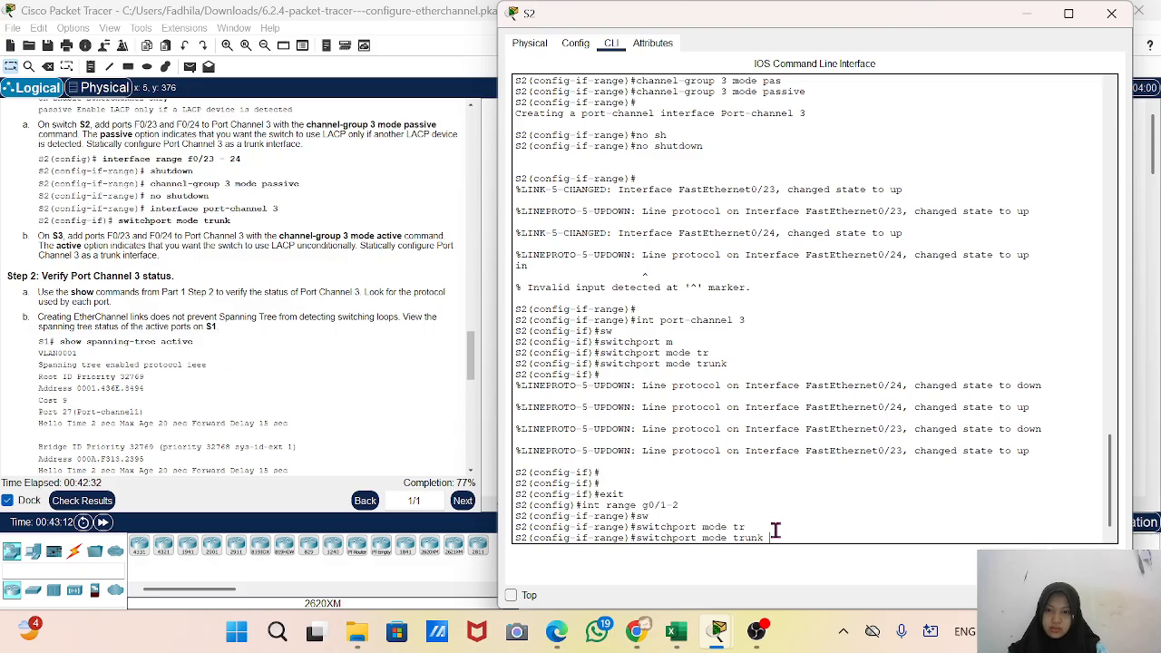
key(Return)
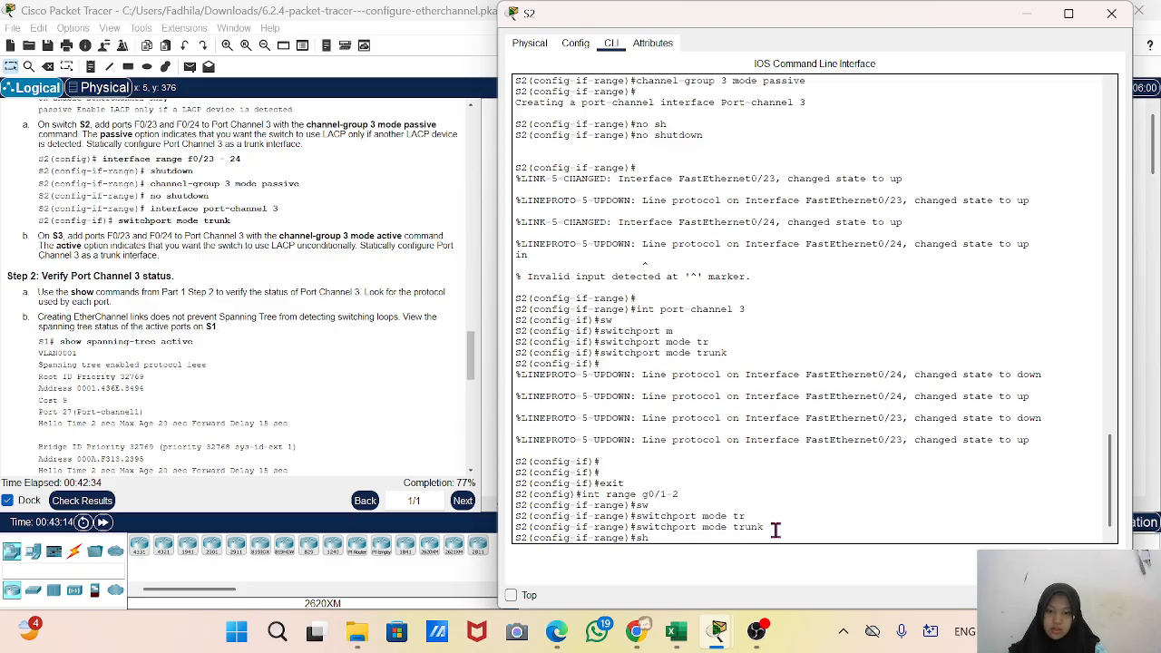
Shut down S2's ports G0/1-2 with the shutdown command
text(ut)
key(Tab)
key(Return)
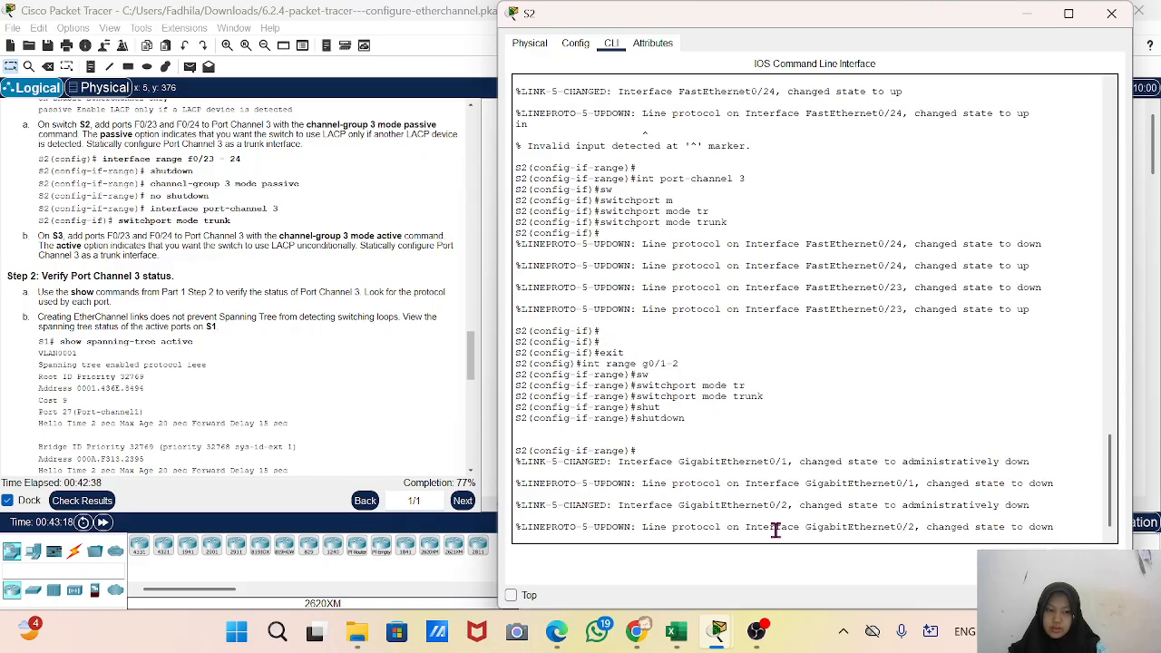
key(Return)
key(Return)
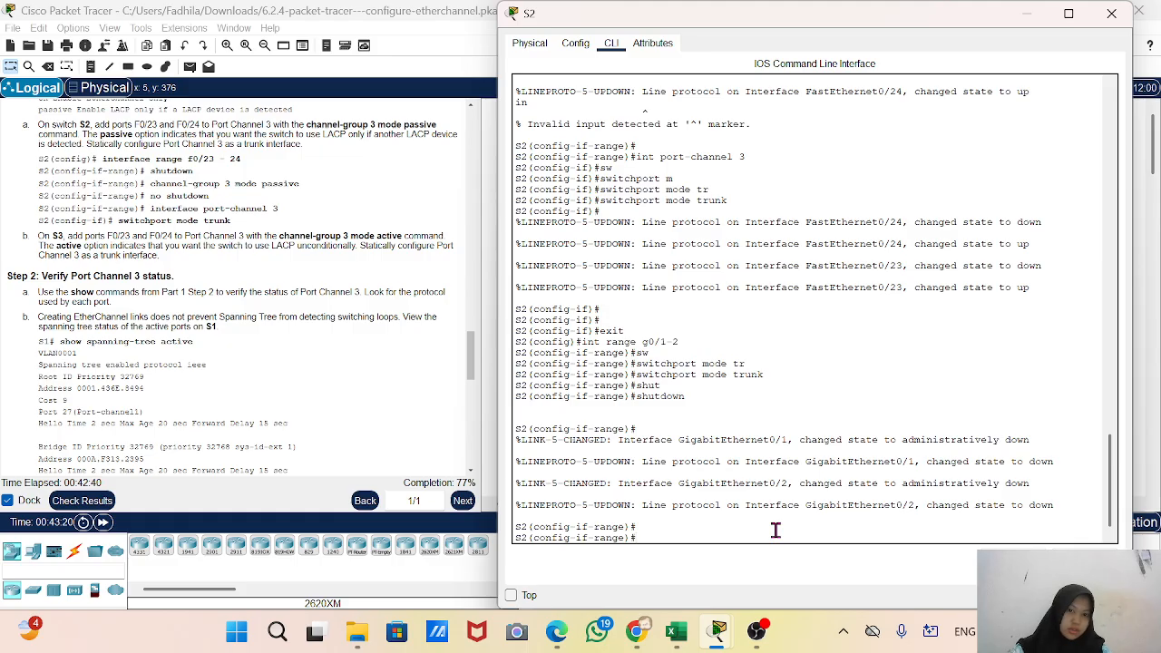
Add S2's ports G0/1-2 to Port Channel 2 with channel-group 2 mode active
text(ch)
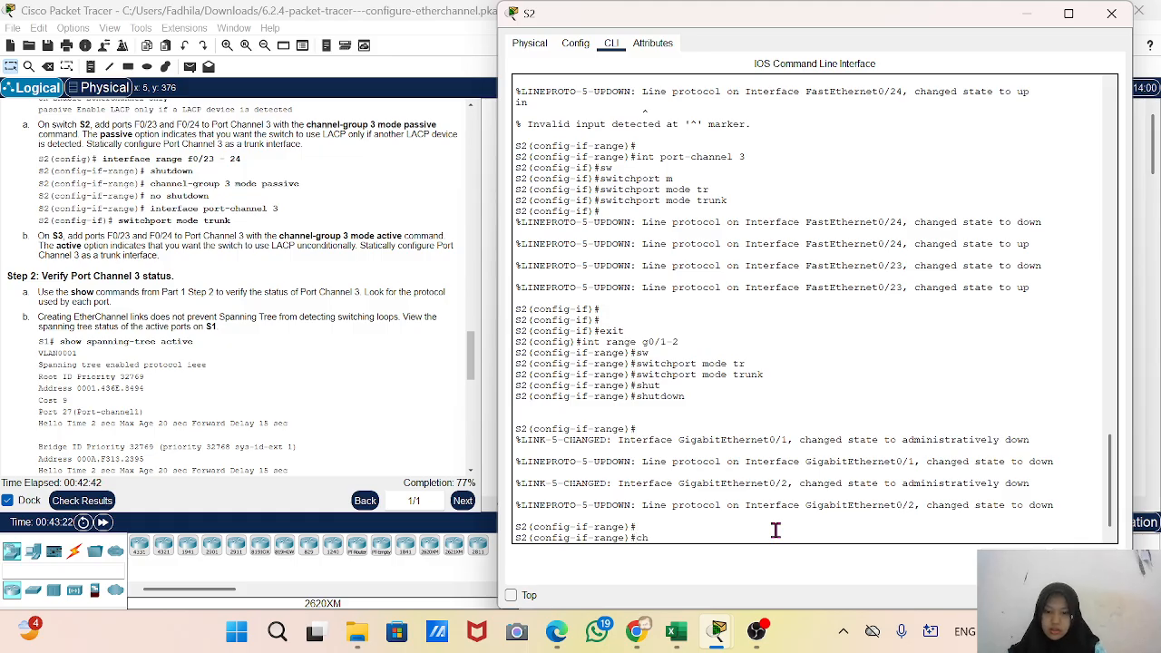
text(annel-)
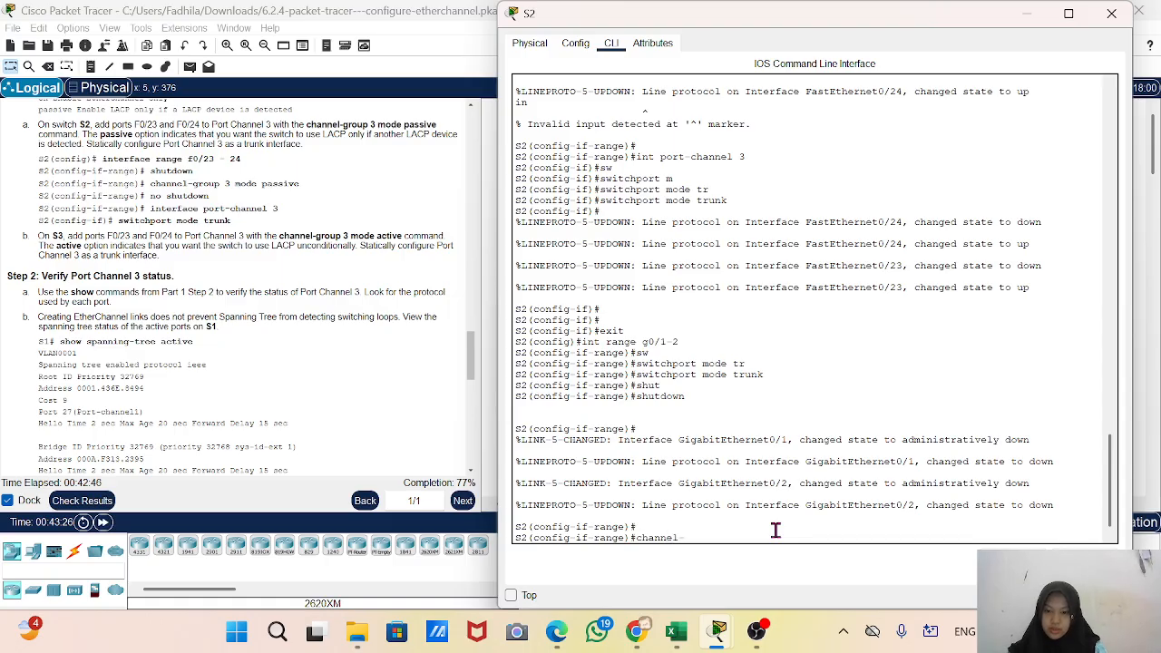
text(gr)
key(Tab)
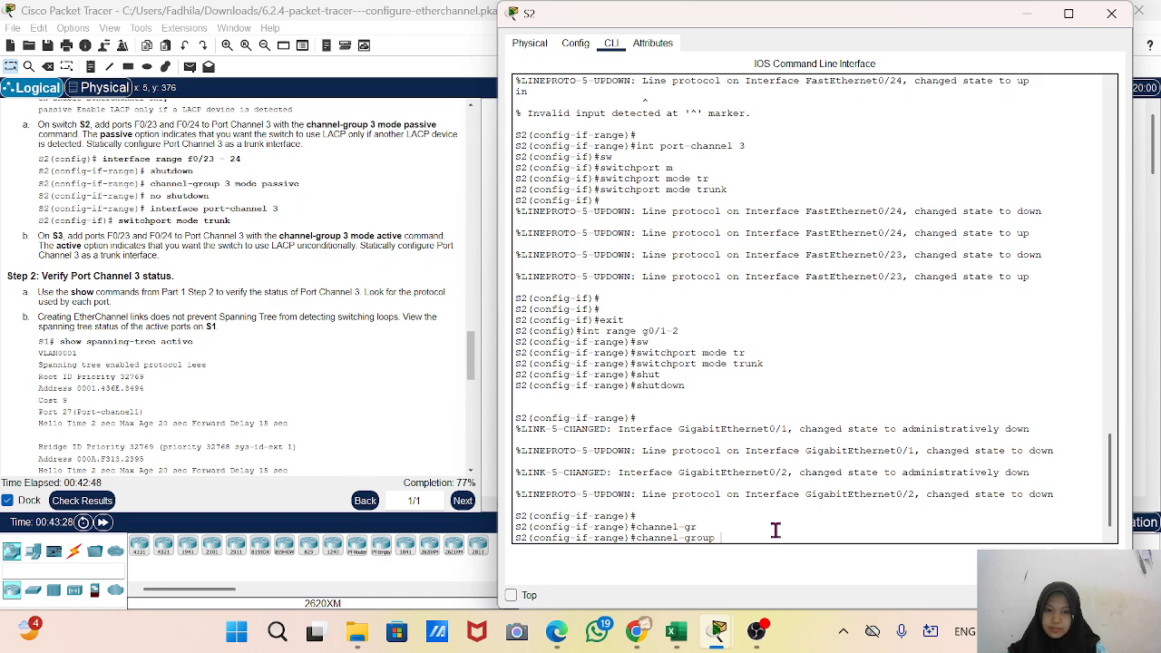
text(2 mode )
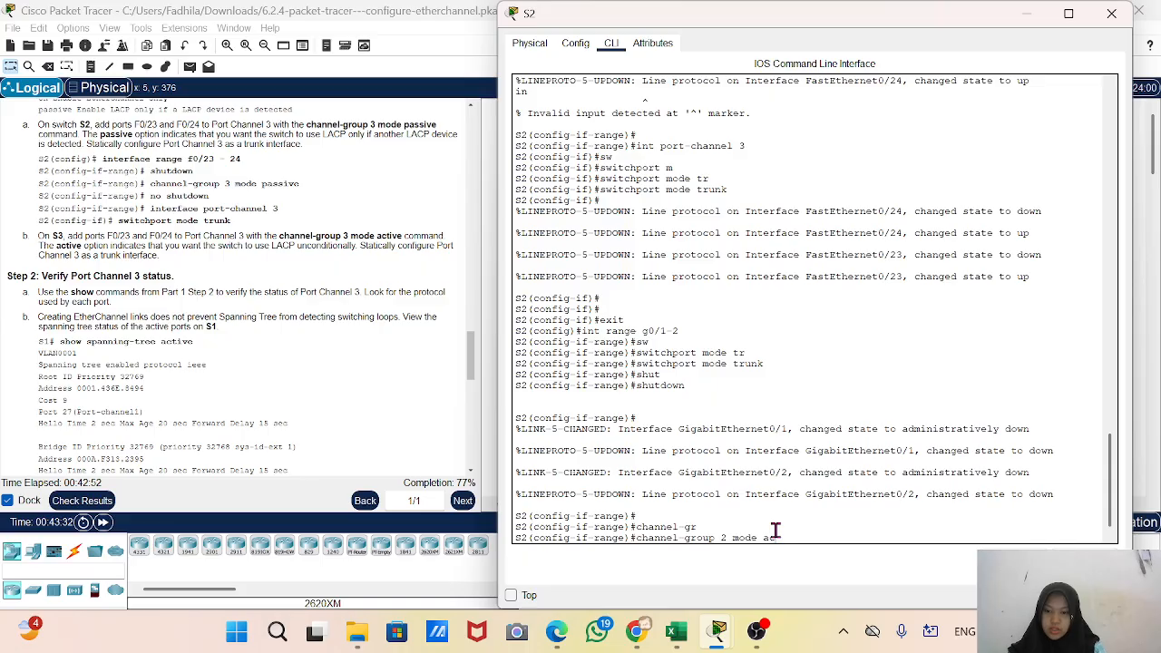
text(ac)
key(Tab)
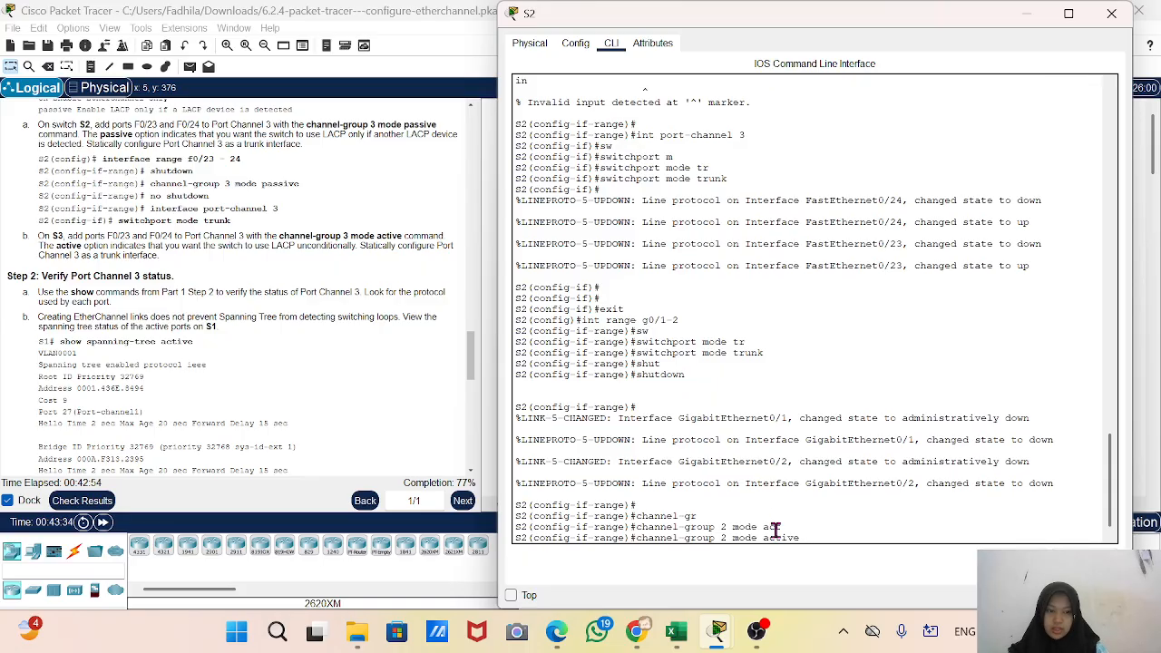
key(Return)
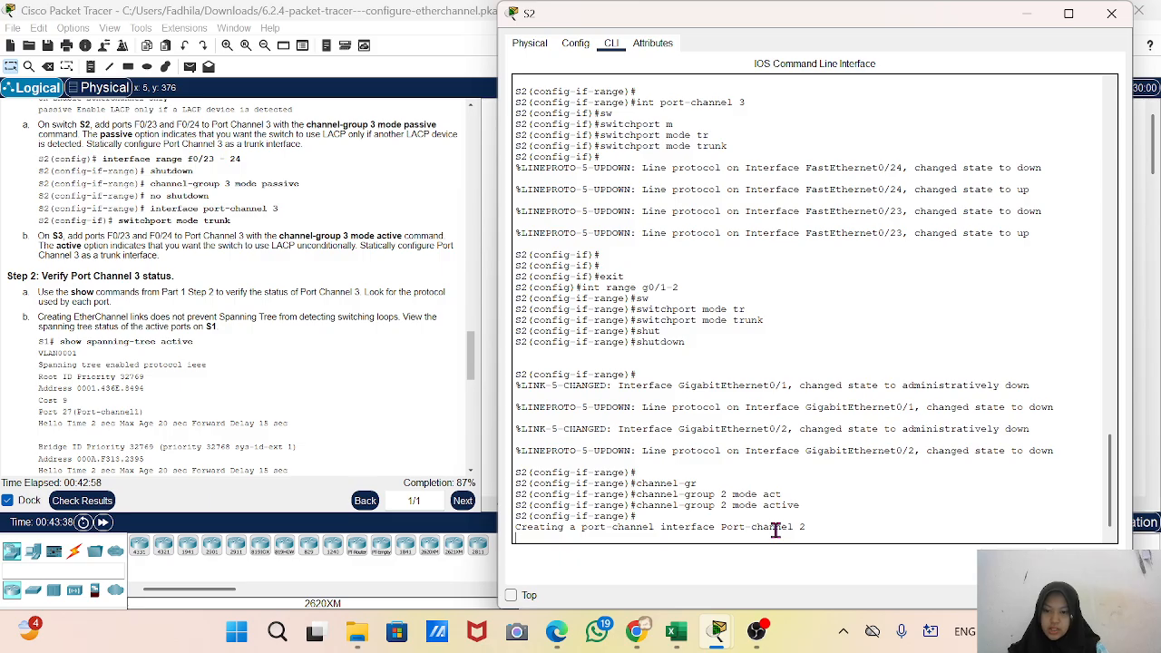
Bring S2's ports G0/1-2 back up with no shutdown
text(sh)
key(Tab)
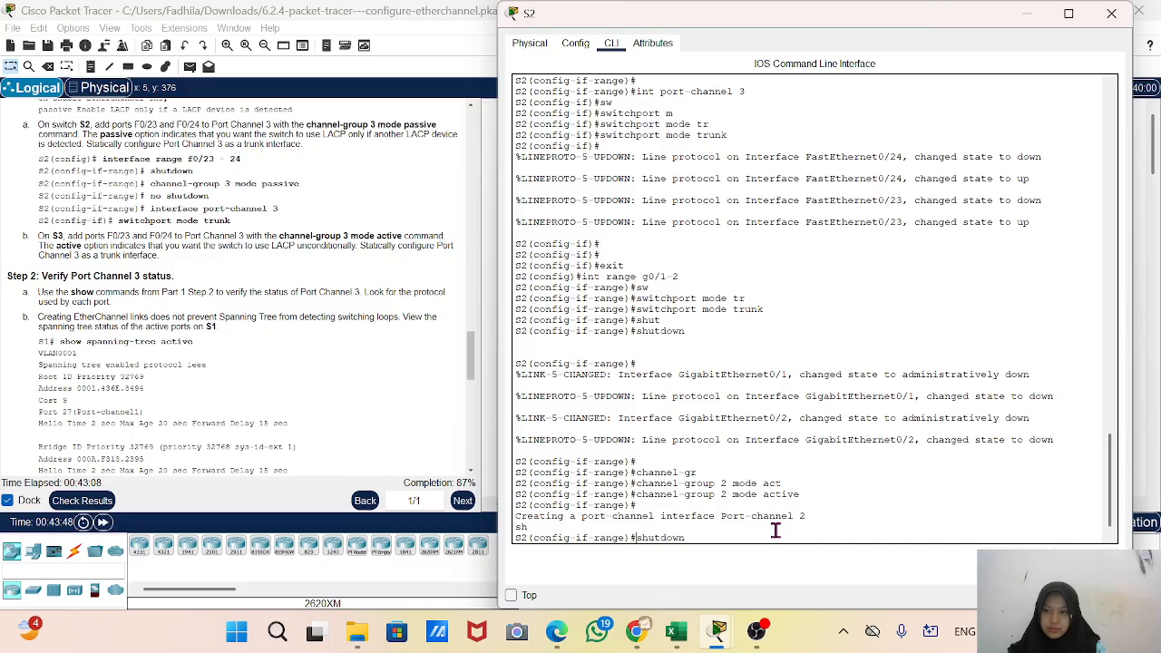
text(n)
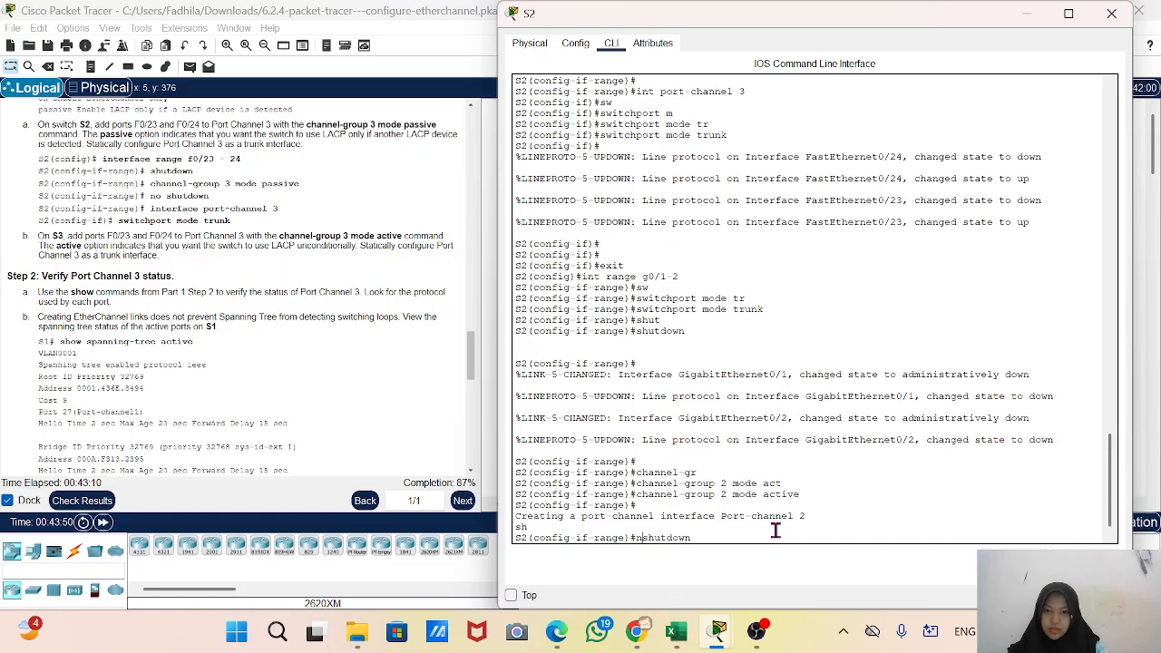
text(o)
key(Return)
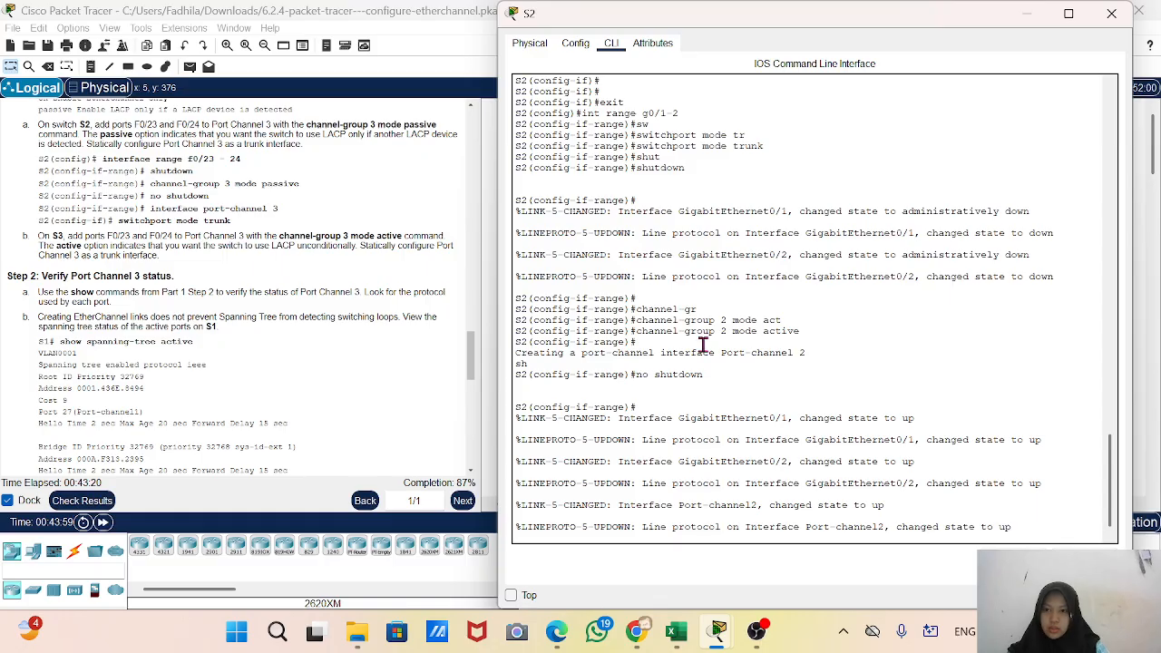
key(Return)
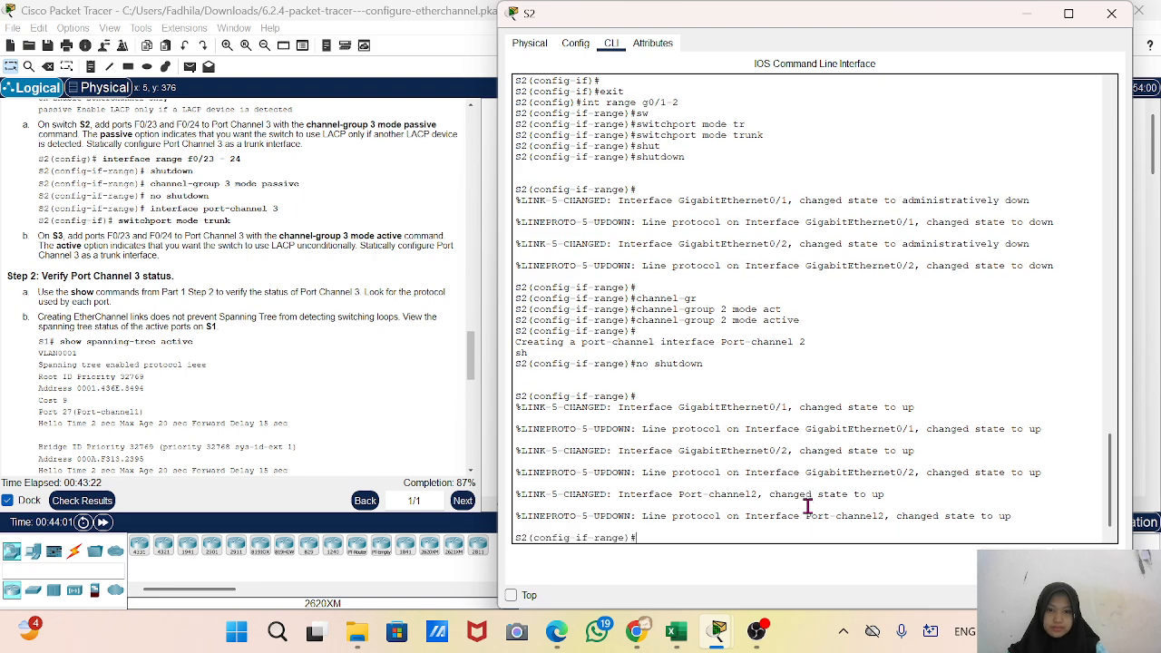
key(Return)
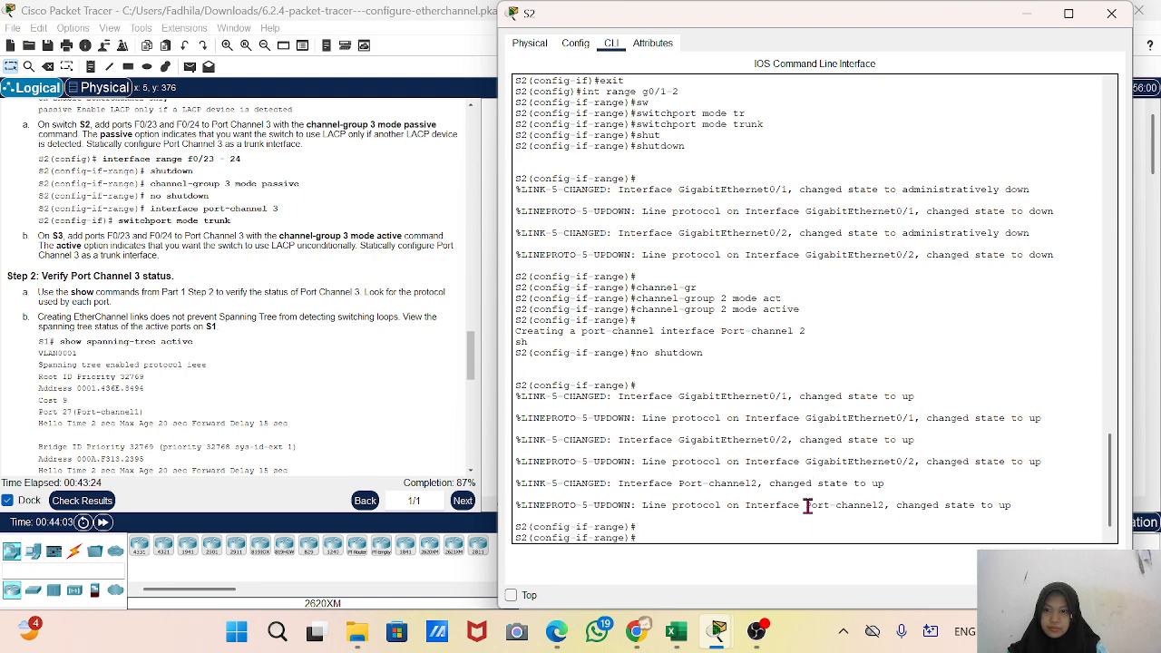
text(int)
key(Tab)
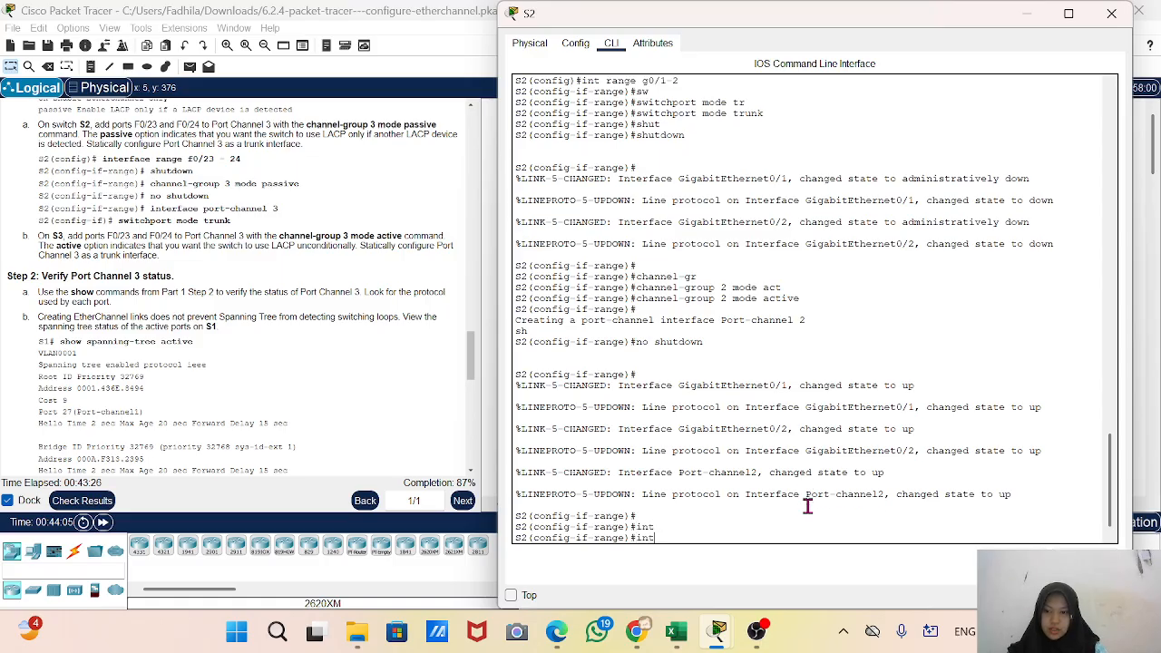
text(po)
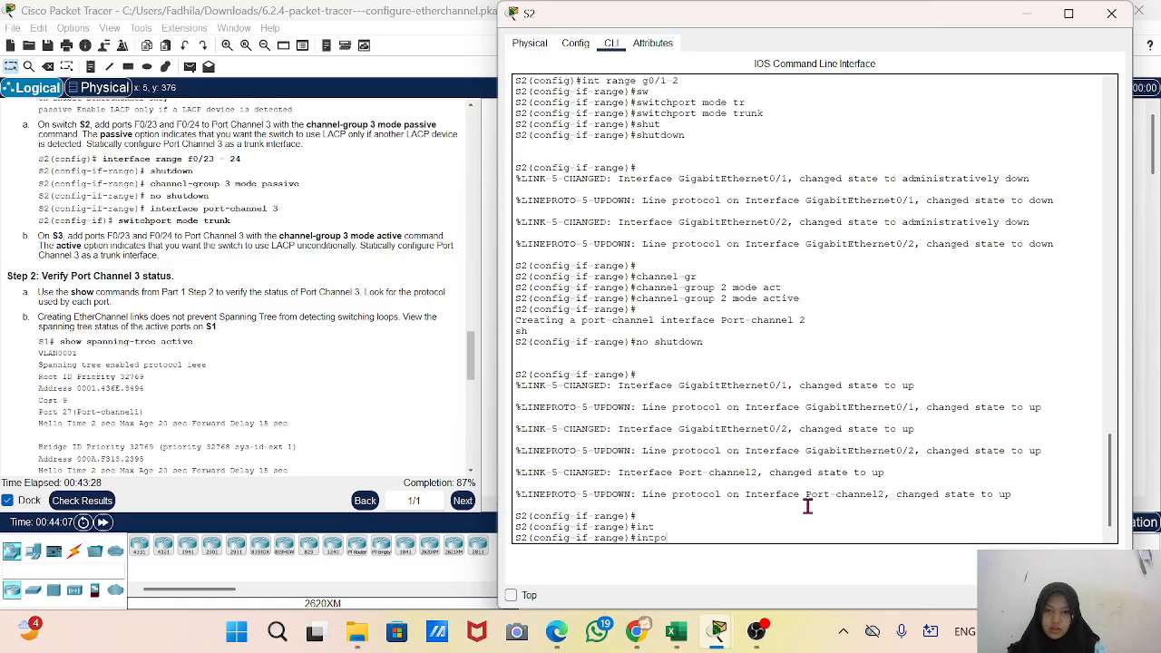
key(BackSpace)
key(BackSpace)
key(BackSpace)
key(BackSpace)
key(BackSpace)
Configure S2's interface port-channel 2 as a static trunk with switchport mode trunk
text(exit)
key(Return)
text(ig)#i)
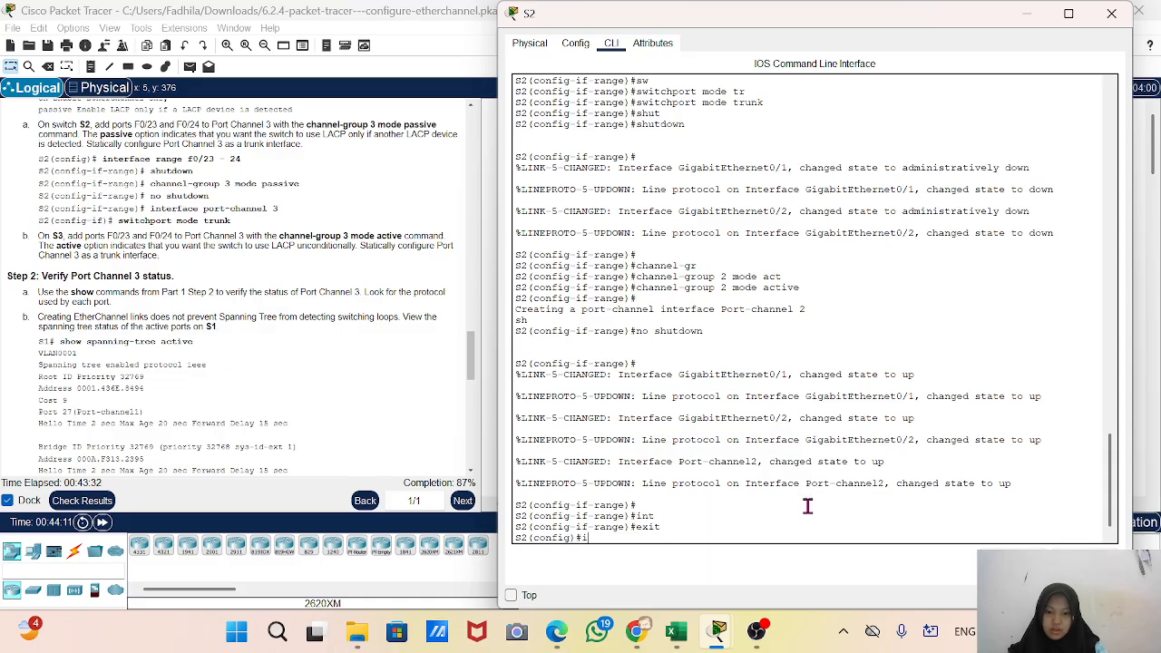
text(nt po)
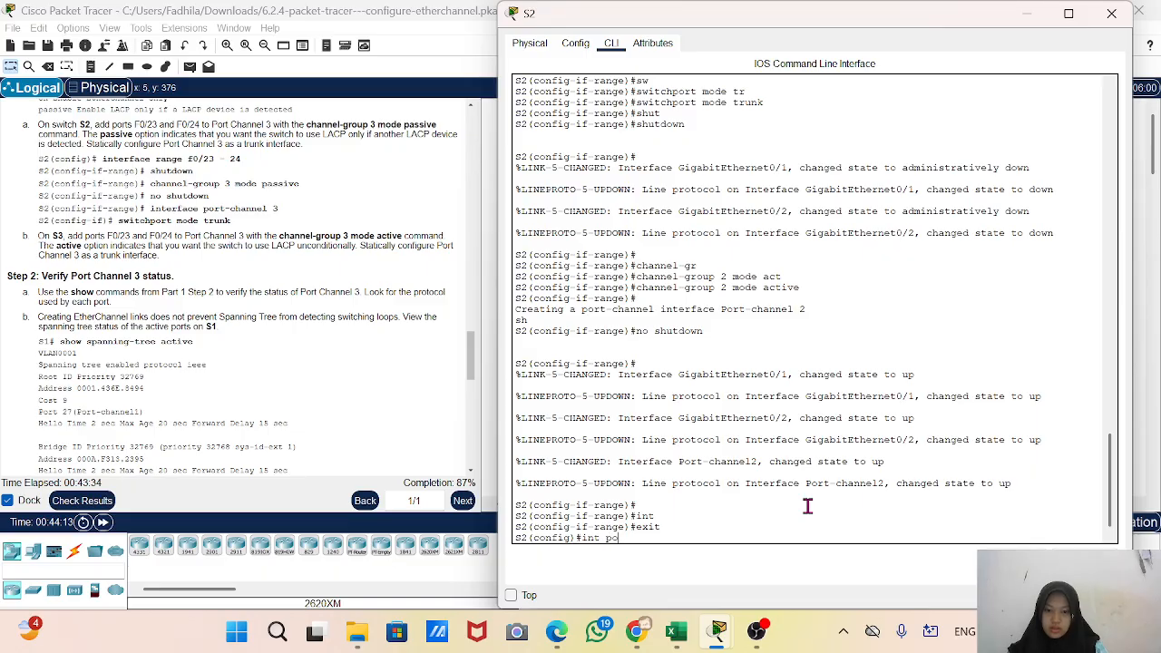
text(rt-ch)
key(Tab)
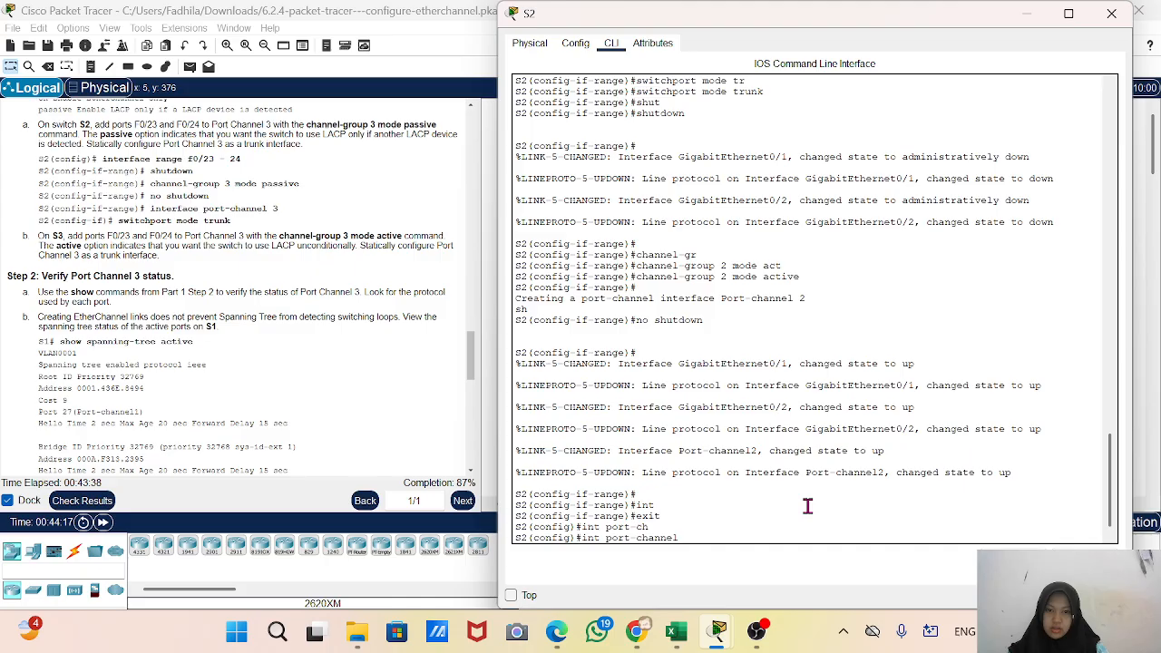
text(2)
key(Return)
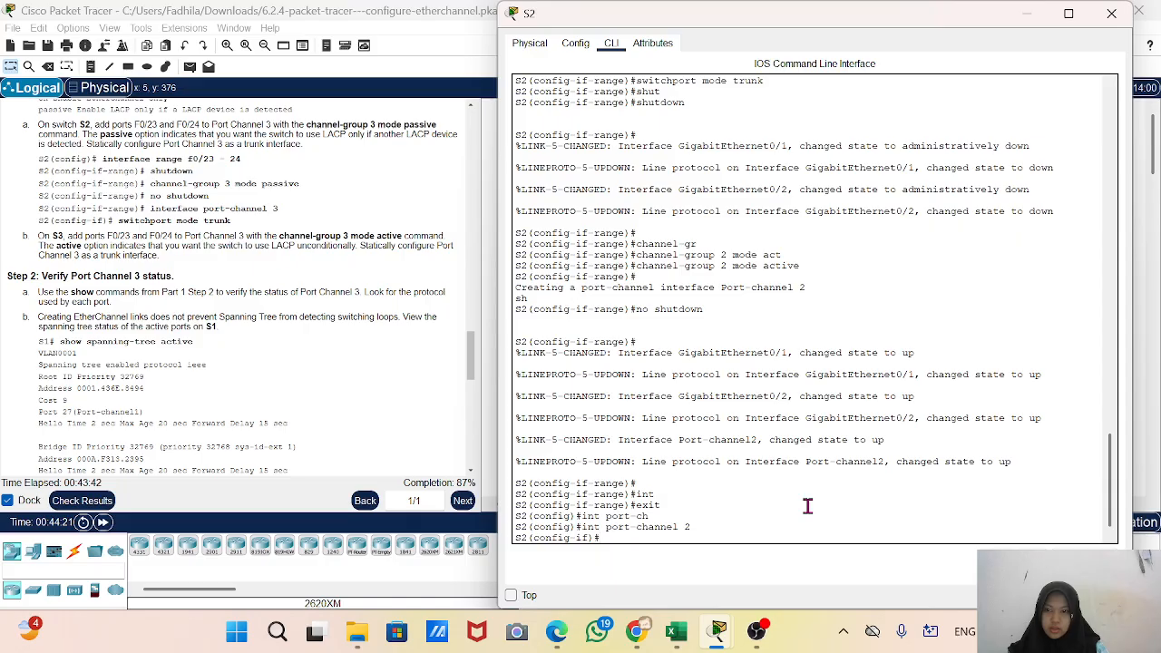
text(swit)
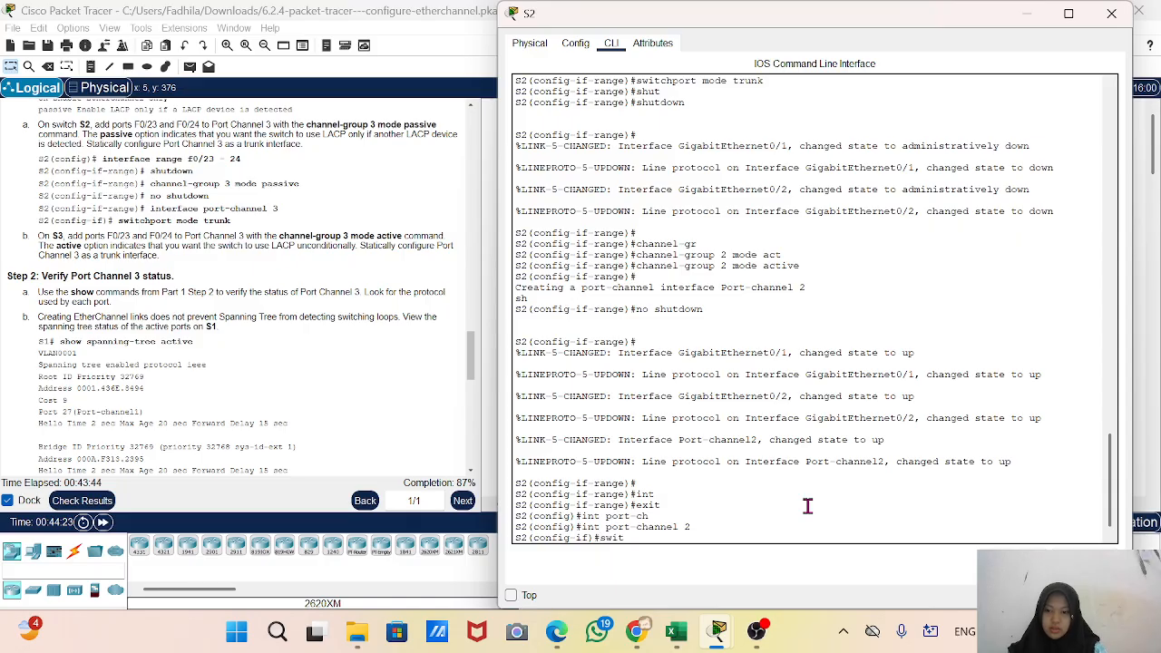
key(Tab)
text(m)
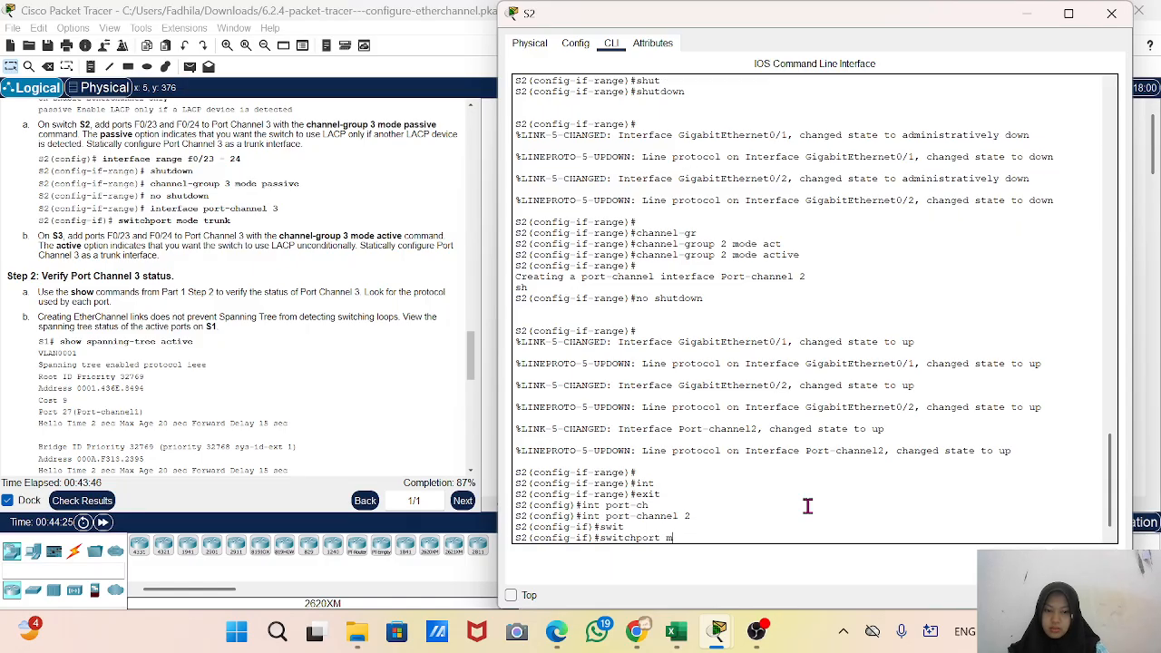
text(ode tr)
key(Tab)
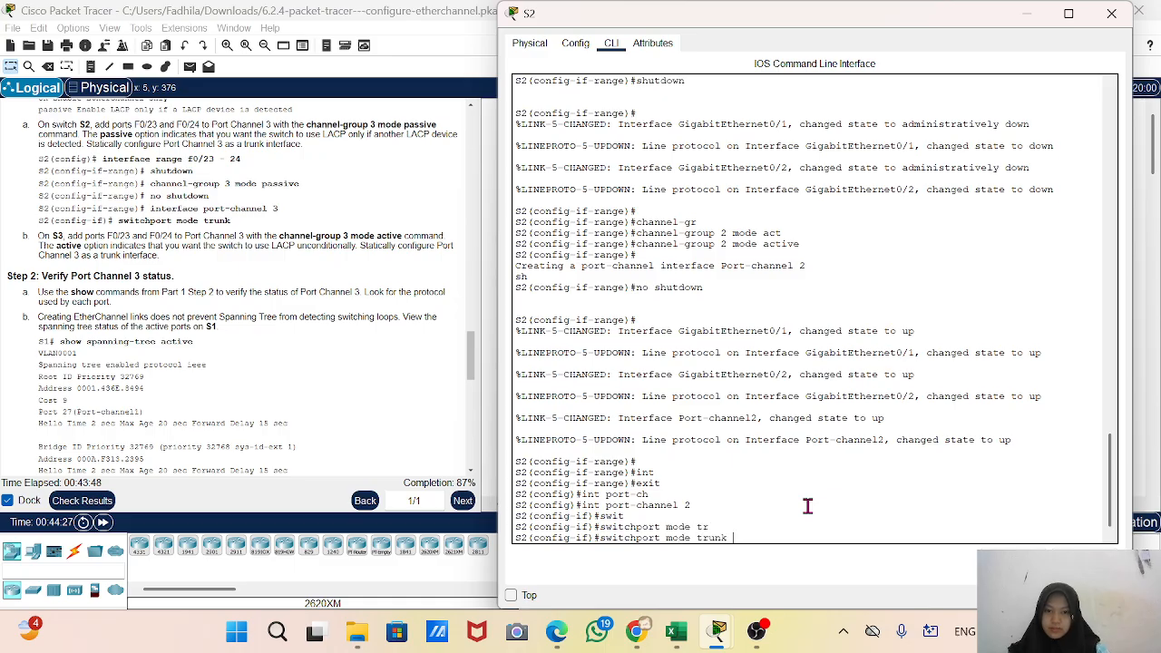
key(Return)
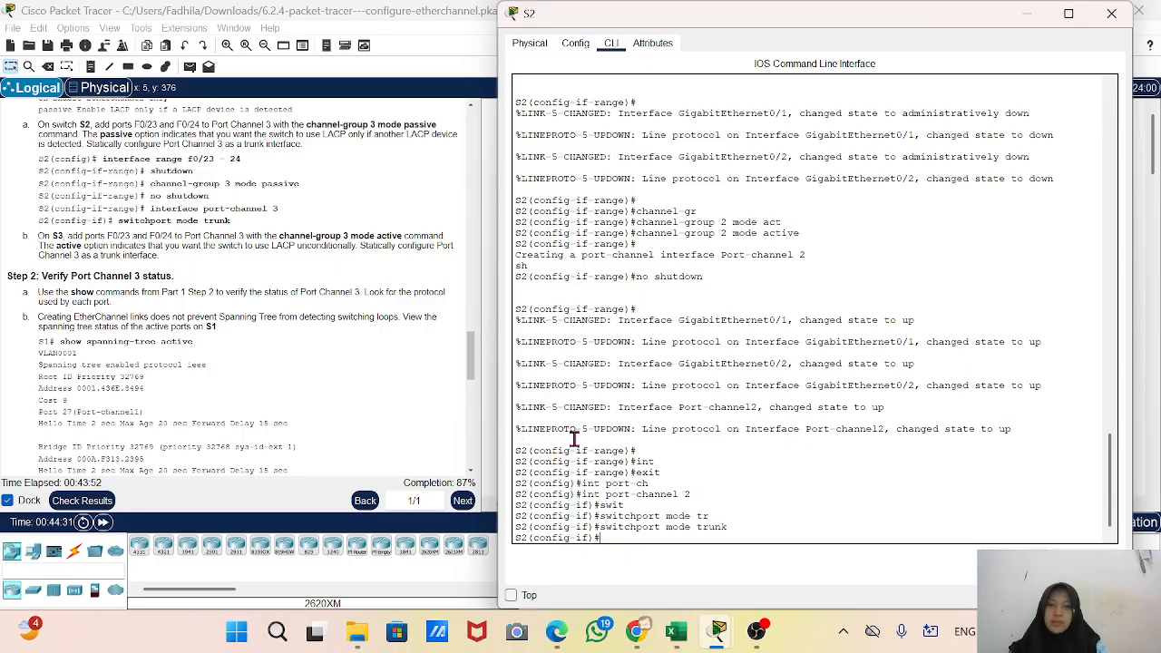
Check the activity results and review the assessment items for S1 and S2, including the VLAN 1 STP priority
click(1033, 12)
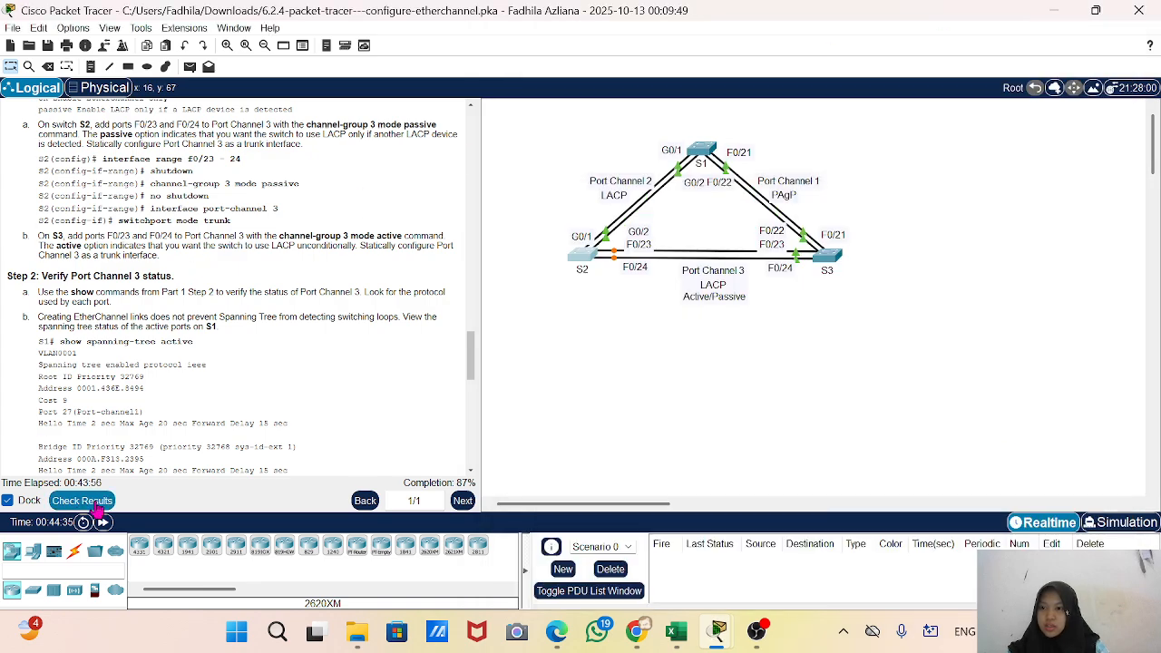
click(81, 501)
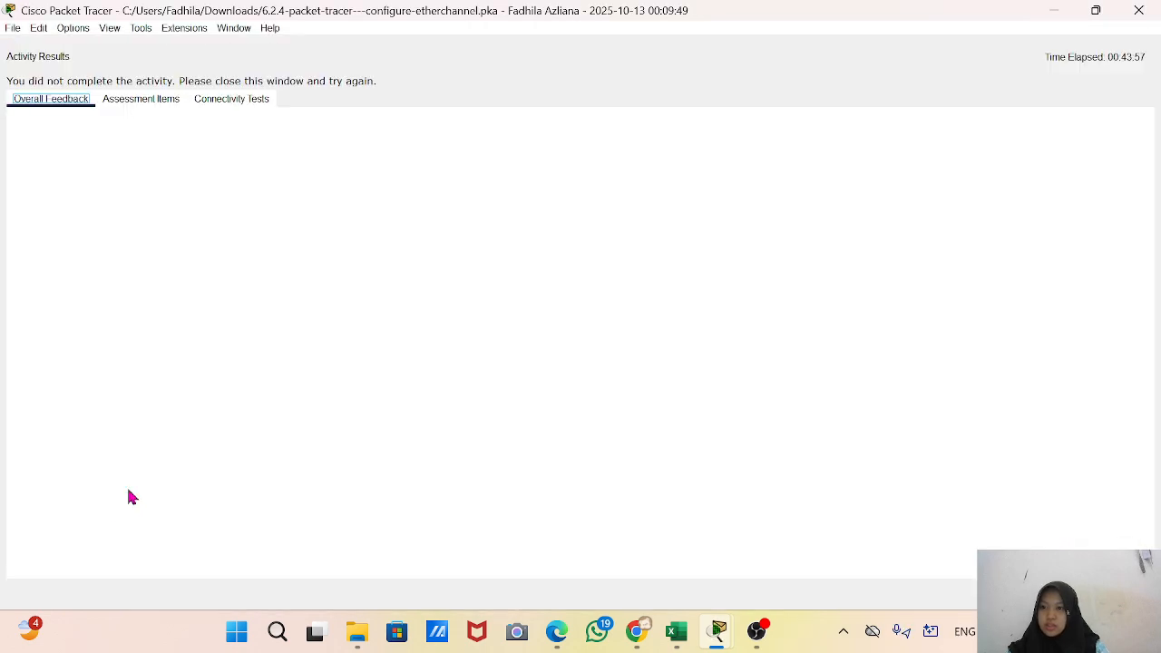
click(141, 101)
scroll(140, 401, down, 3)
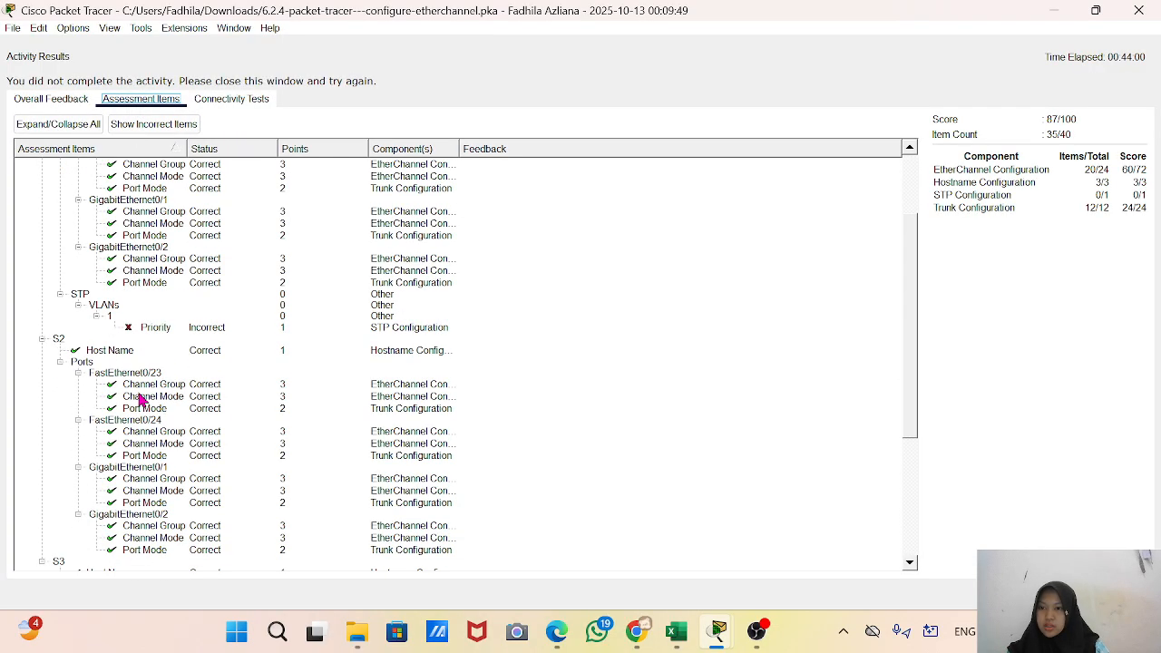
scroll(140, 401, up, 2)
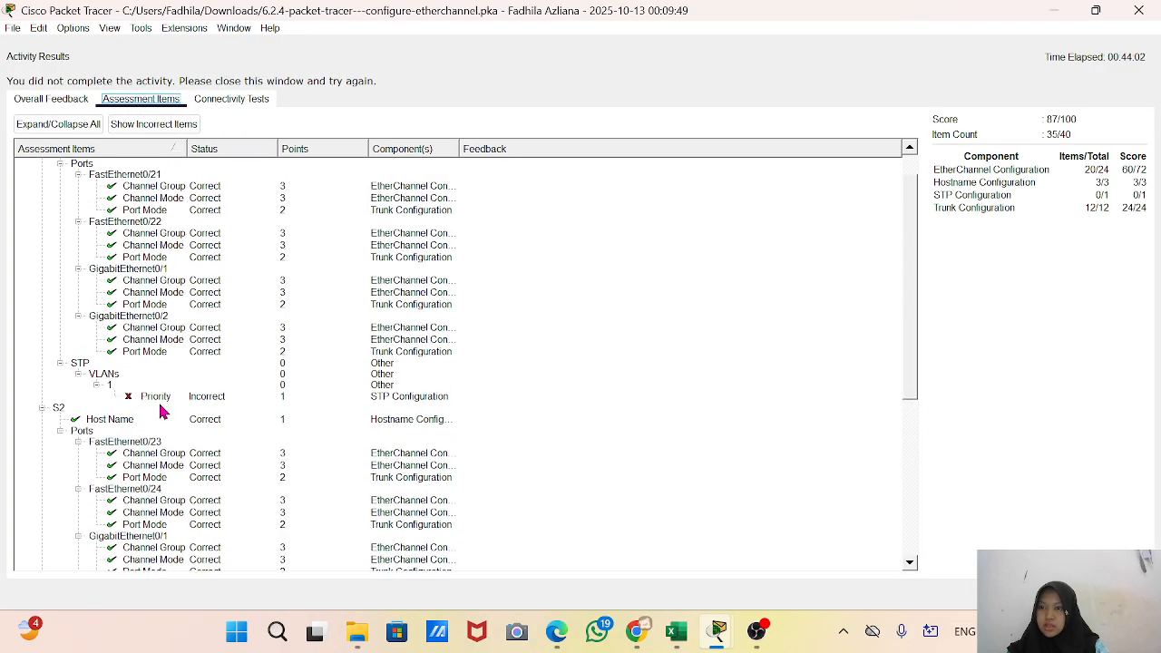
scroll(166, 406, up, 1)
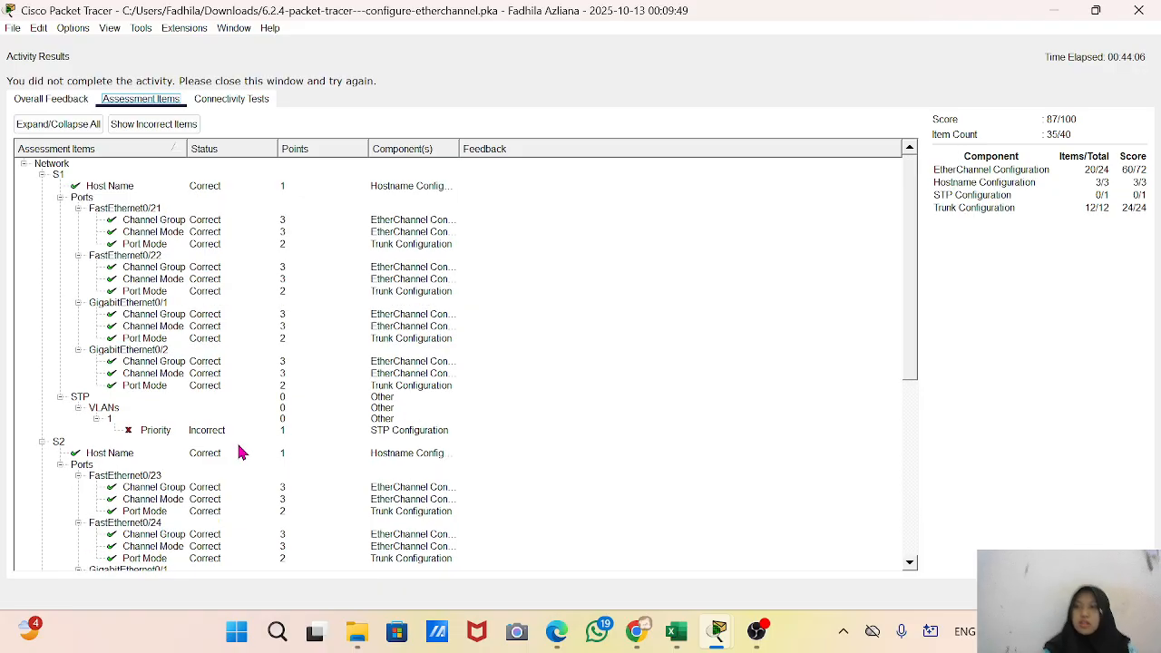
Examine S3's assessment items, especially the channel group and channel mode of FastEthernet0/23 and FastEthernet0/24
scroll(127, 438, down, 9)
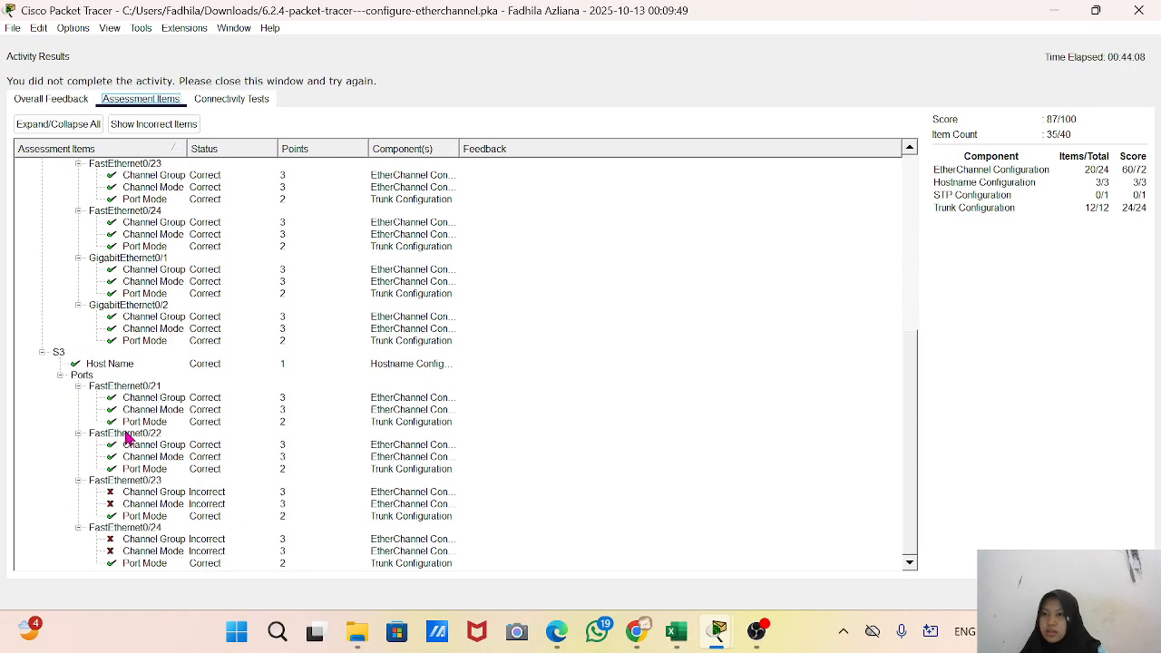
scroll(127, 439, up, 5)
scroll(127, 438, down, 5)
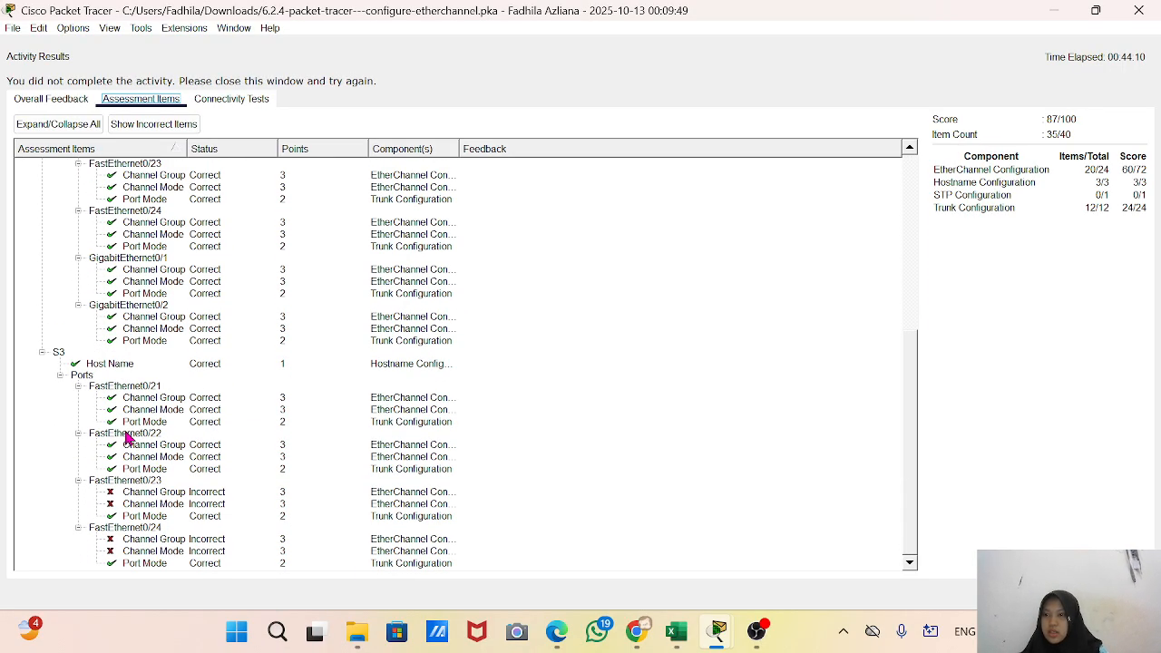
click(152, 494)
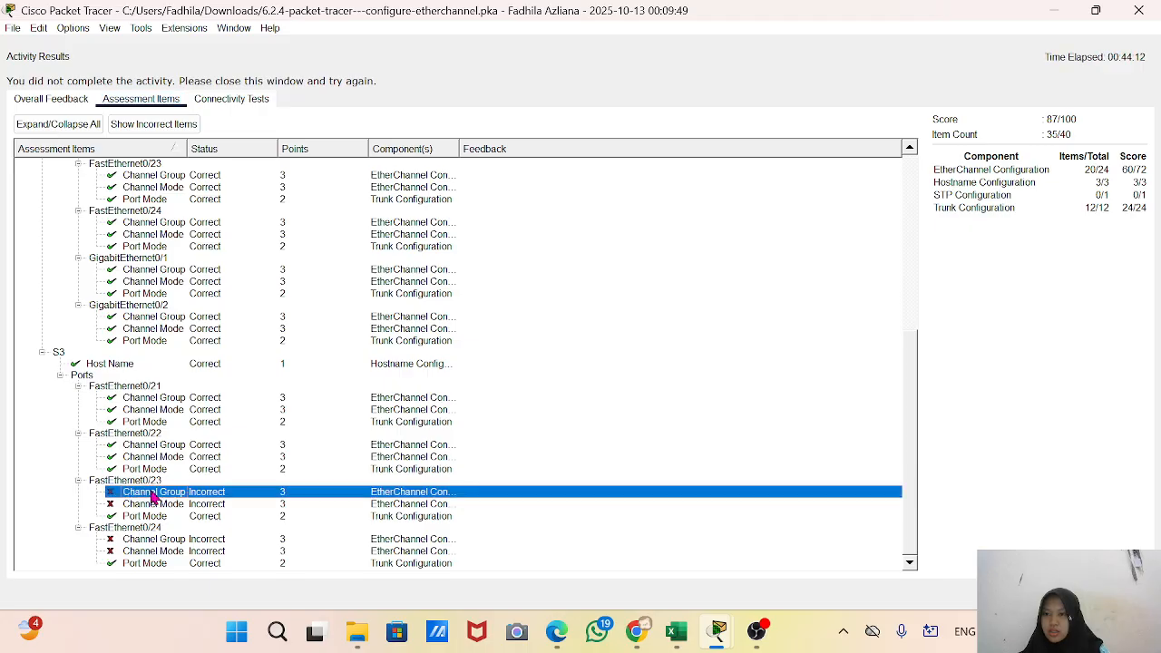
click(163, 504)
click(191, 483)
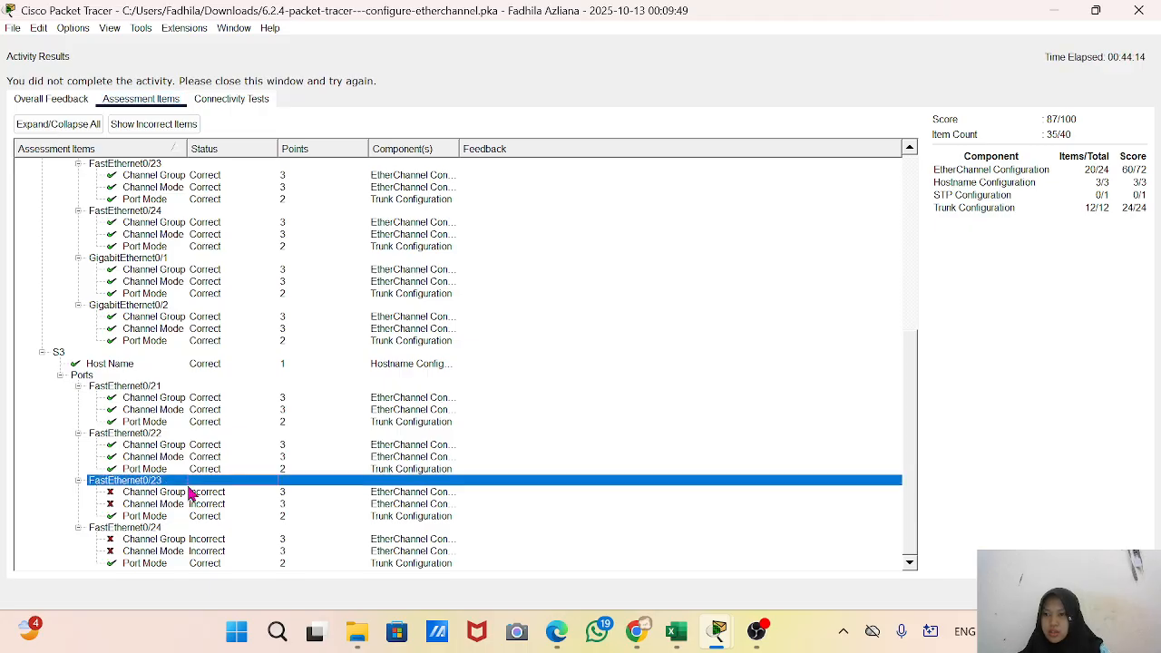
click(192, 494)
click(210, 507)
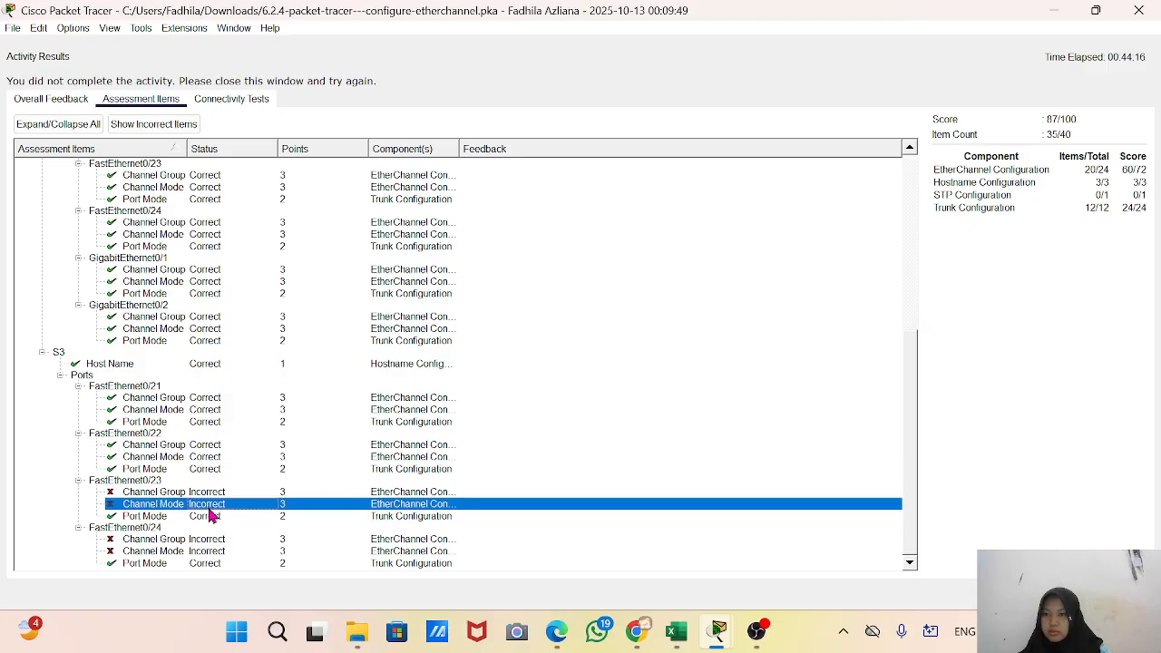
scroll(159, 436, up, 9)
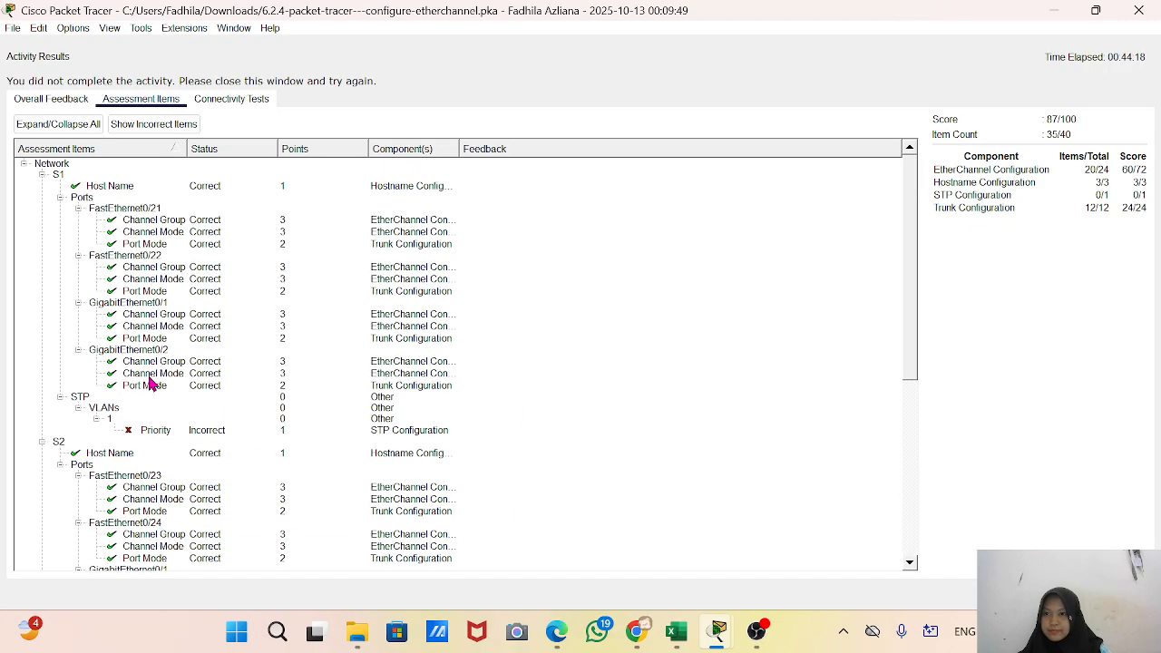
click(1055, 12)
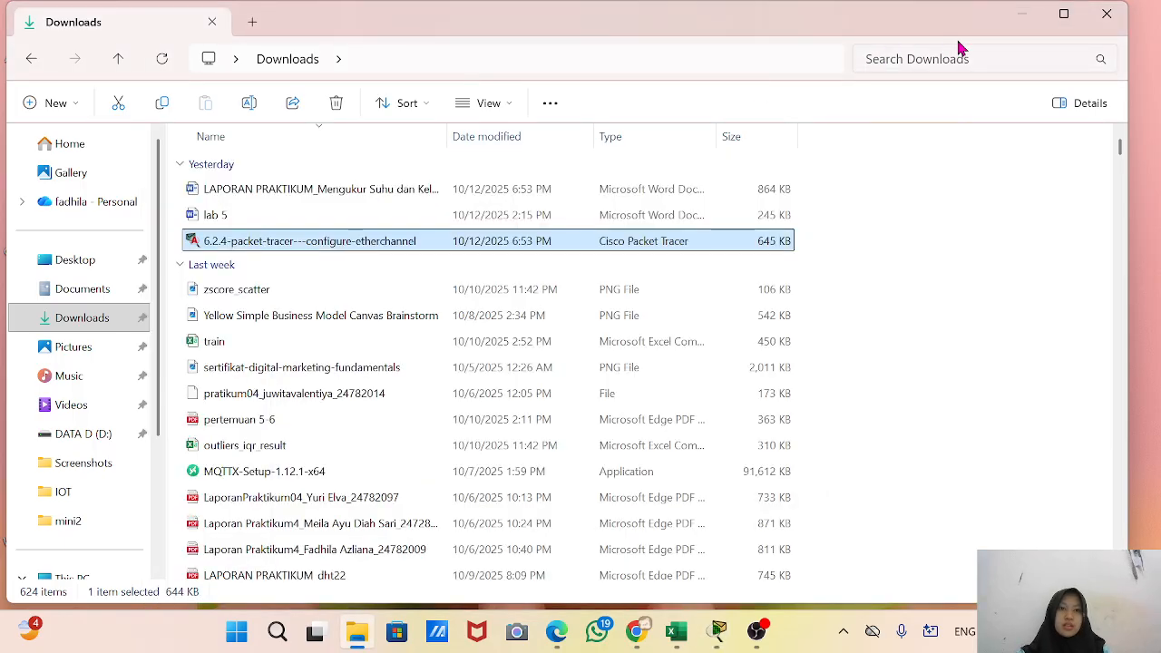
click(719, 635)
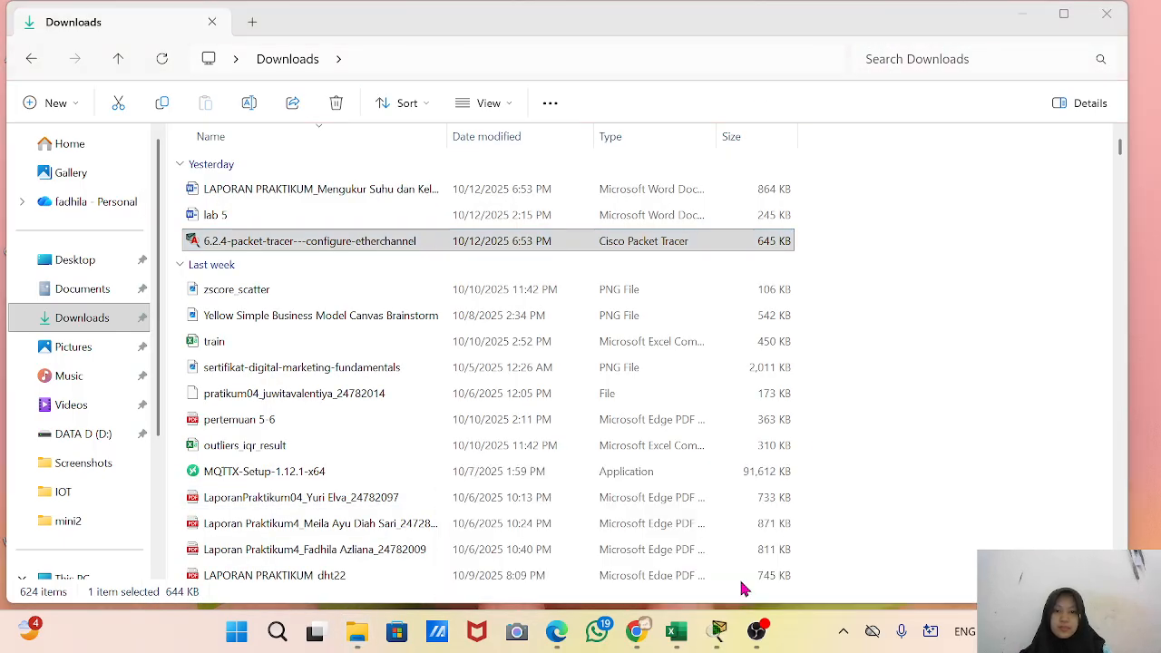
click(1111, 19)
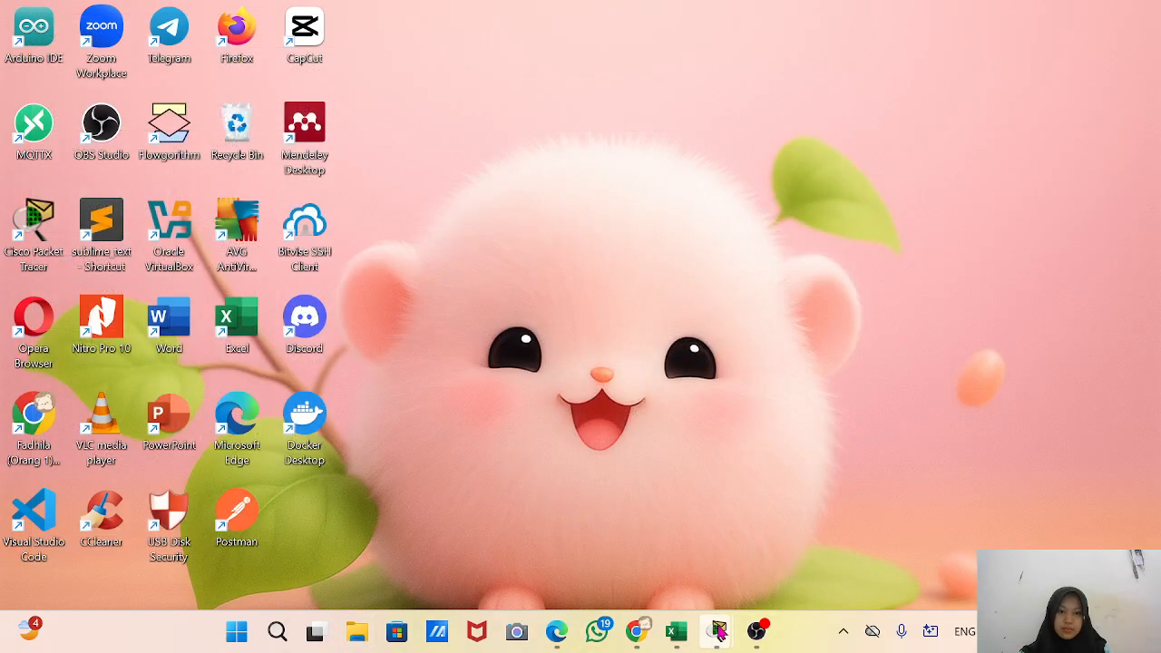
mouse_move(719, 632)
click(572, 543)
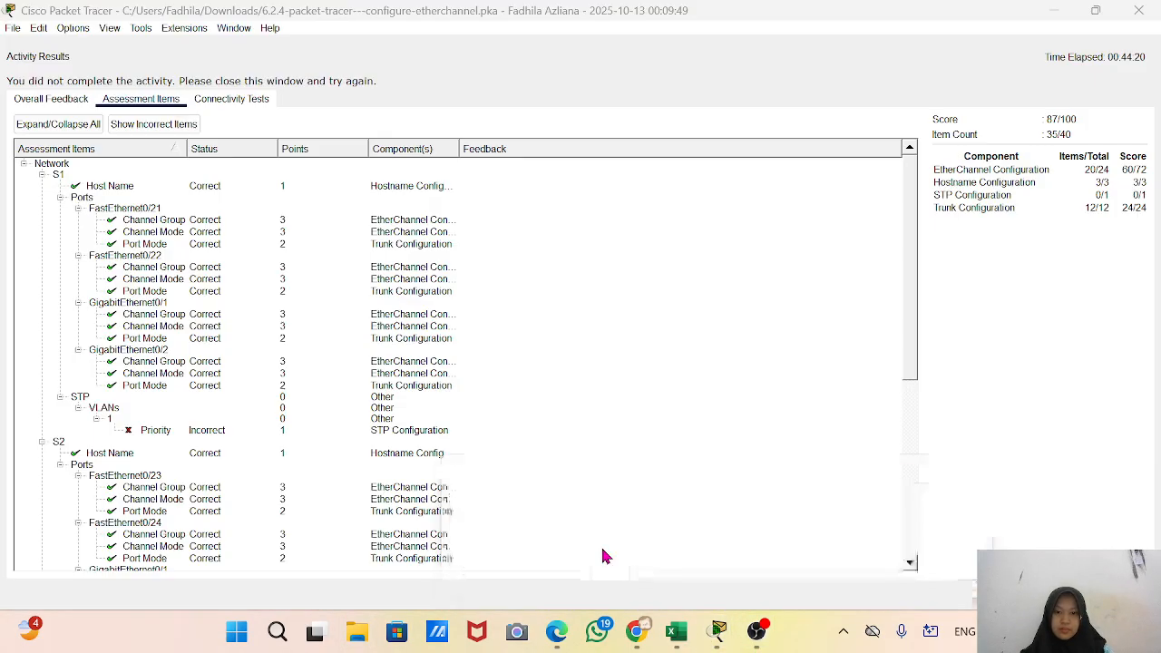
click(601, 544)
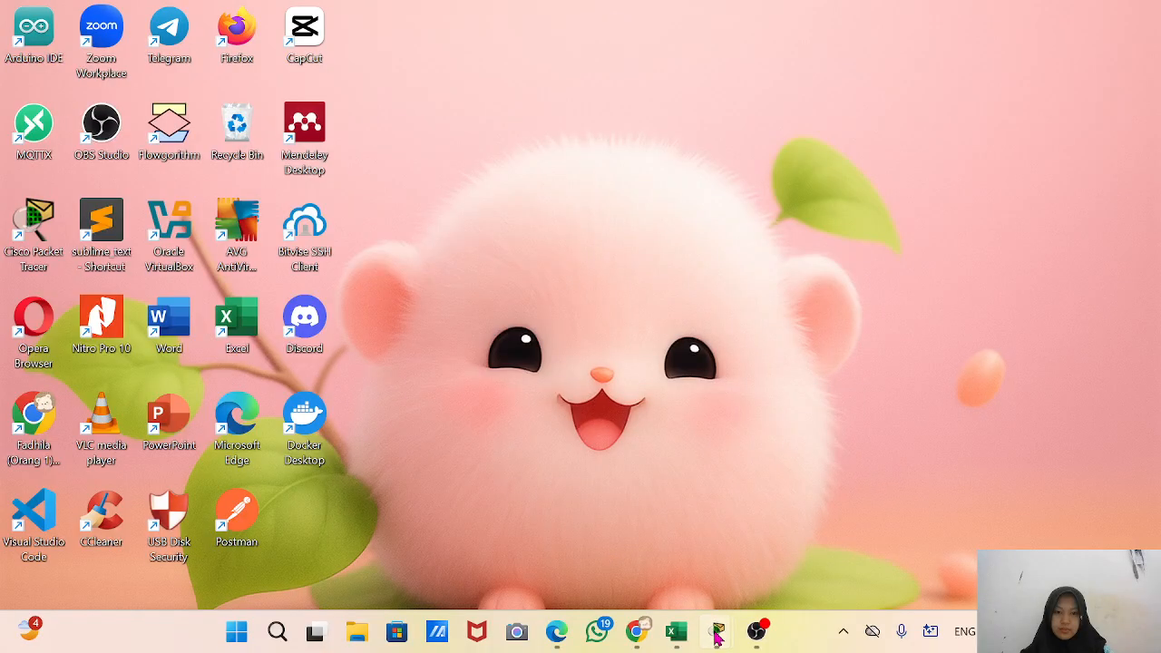
mouse_move(717, 635)
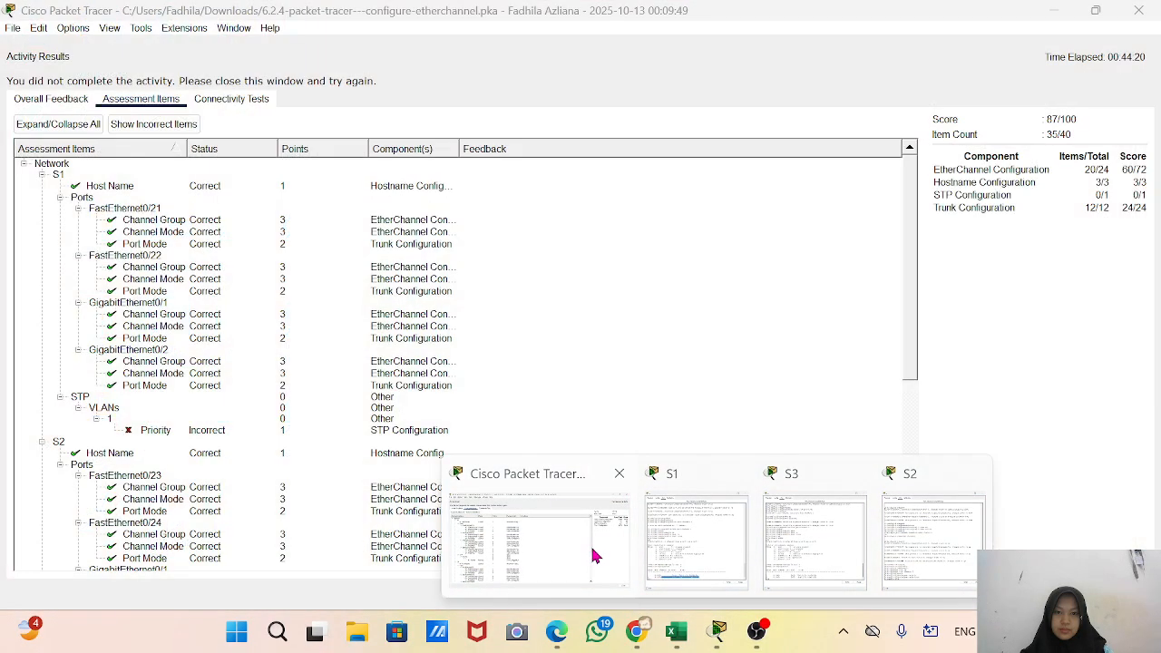
click(594, 555)
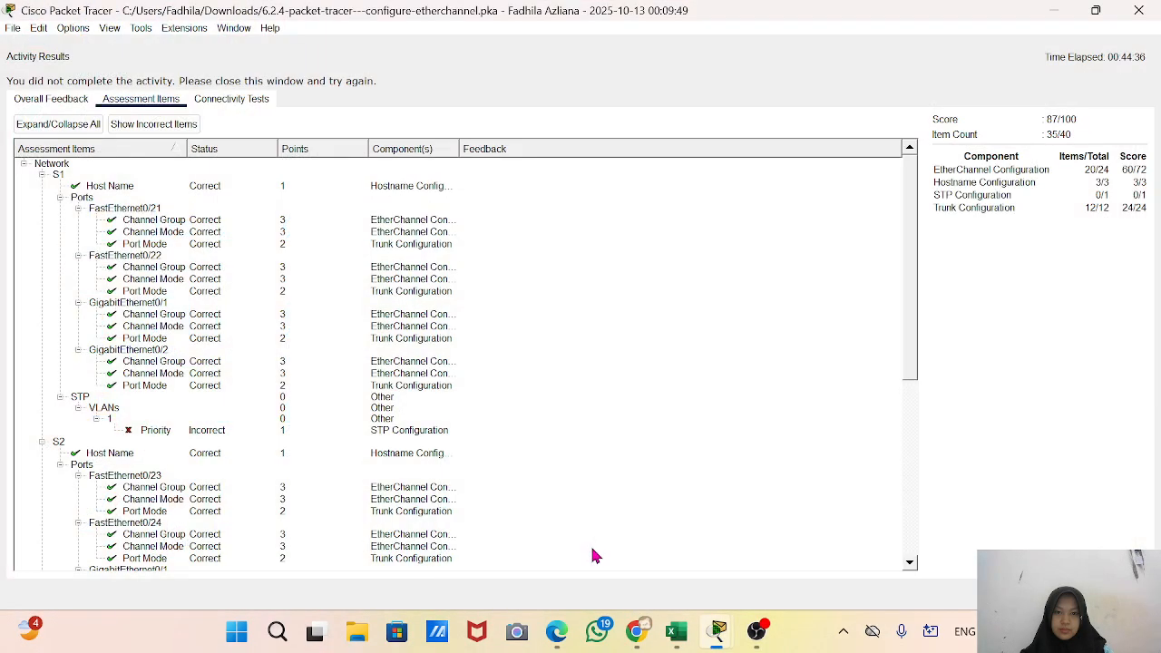
Close the activity results and widen the lab instructions beside the topology
click(1139, 10)
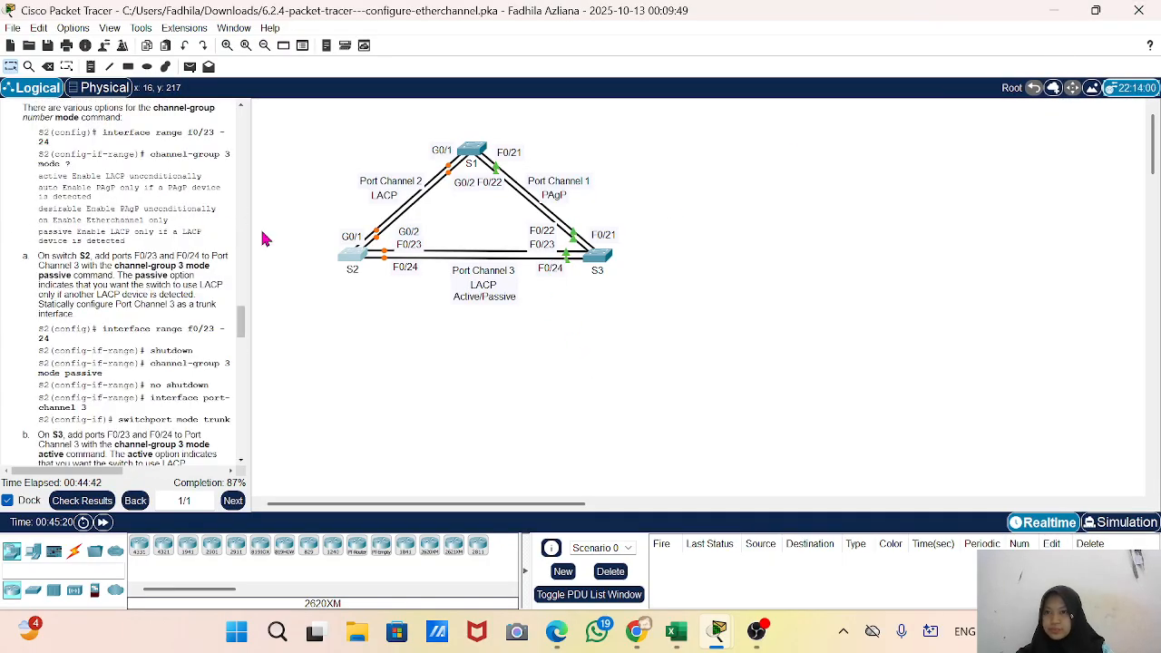
drag(248, 237, 436, 249)
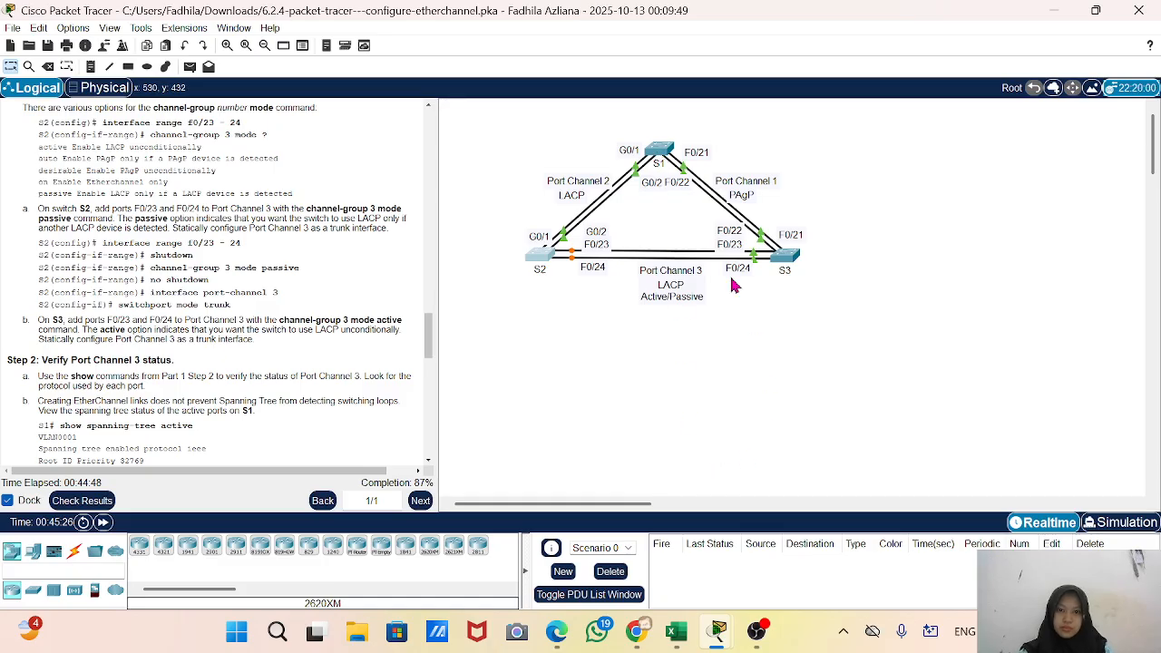
Open S1's command line and enter global configuration mode with ena and config t
click(659, 154)
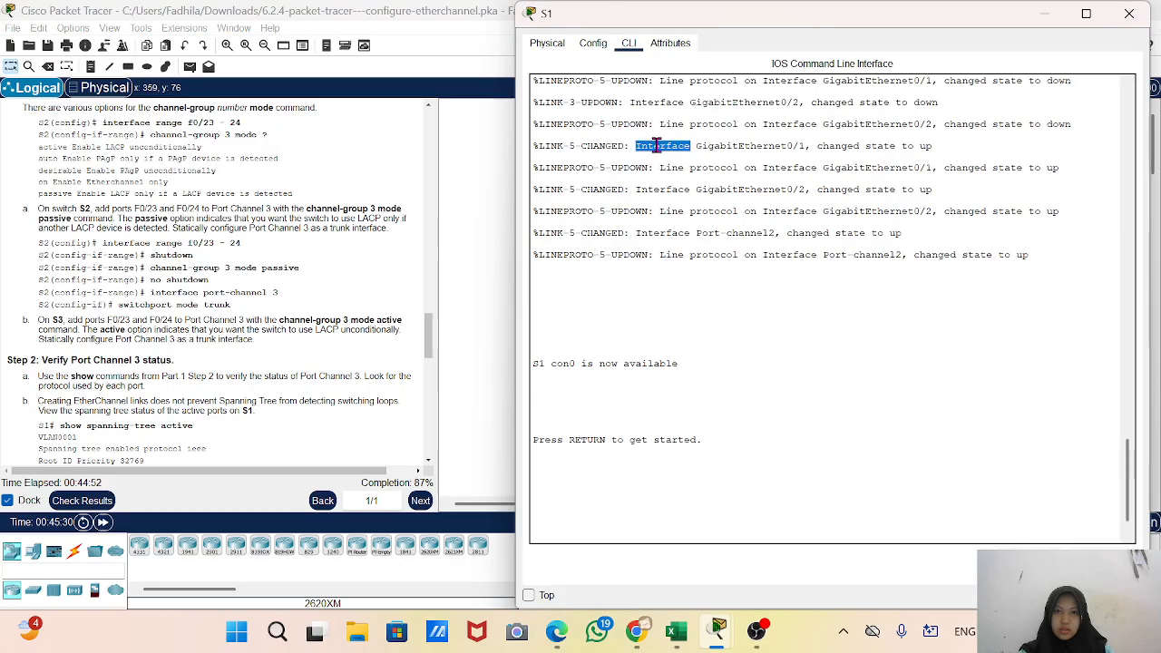
scroll(615, 472, down, 1)
key(Return)
key(Return)
key(Return)
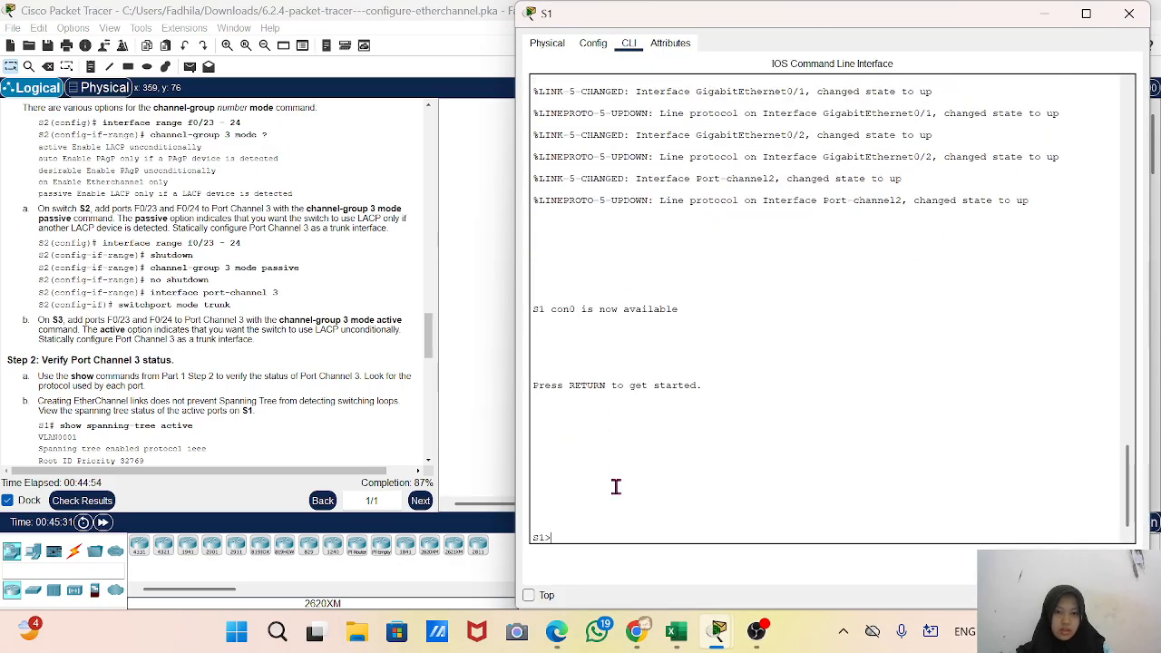
text(ena)
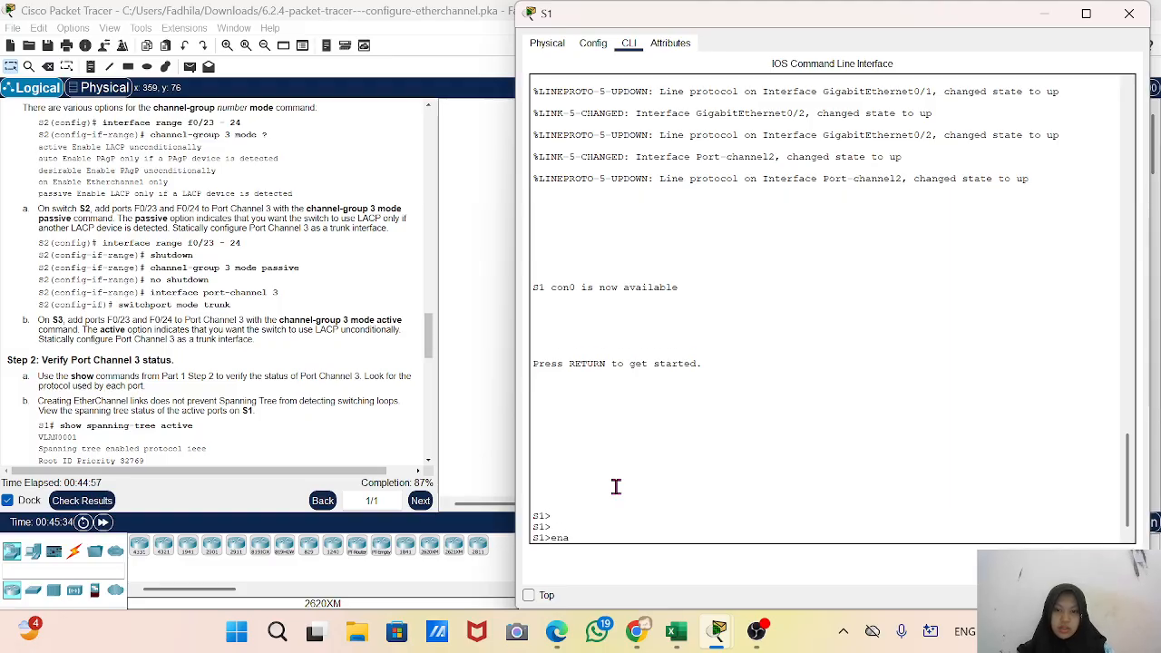
key(Return)
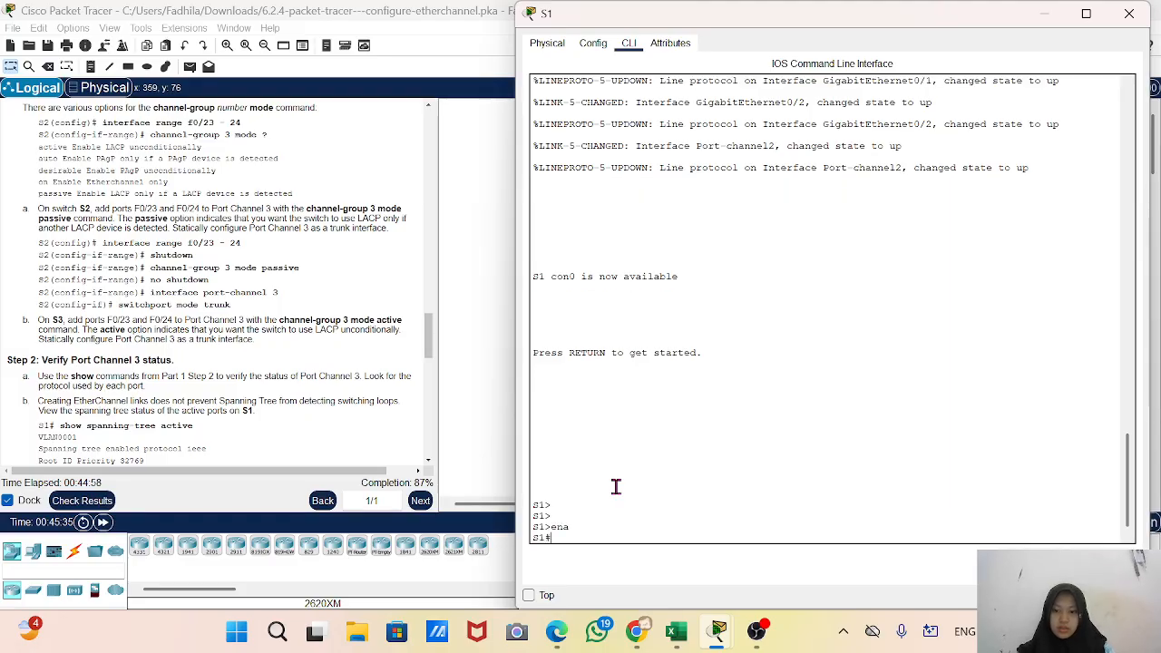
text(config t)
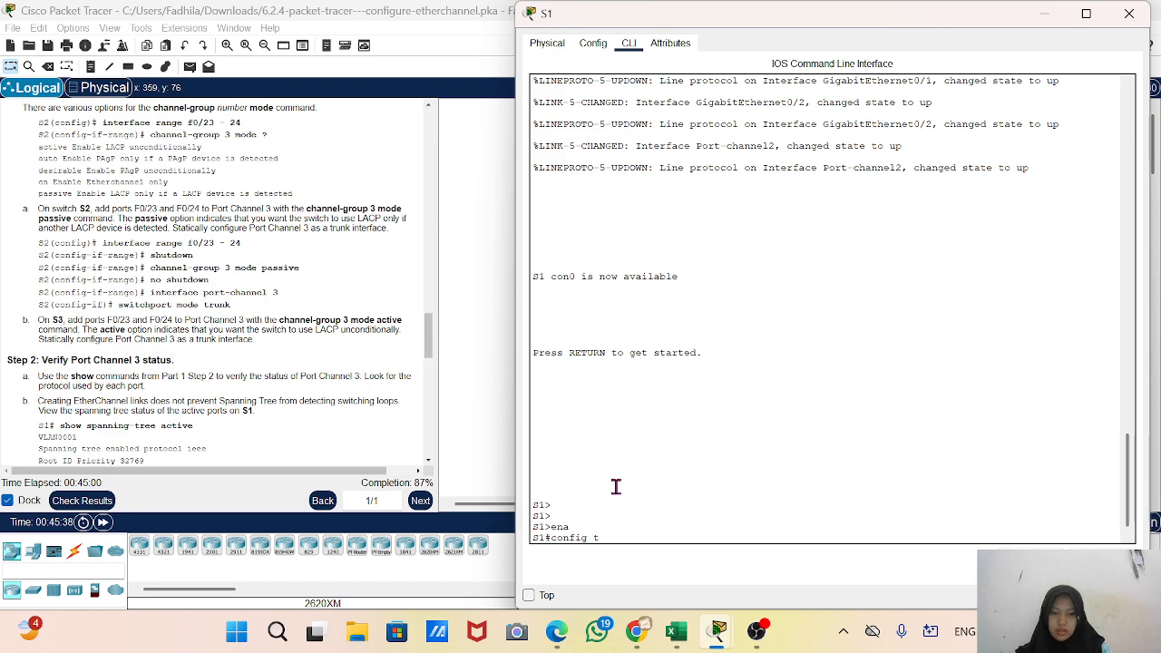
key(Return)
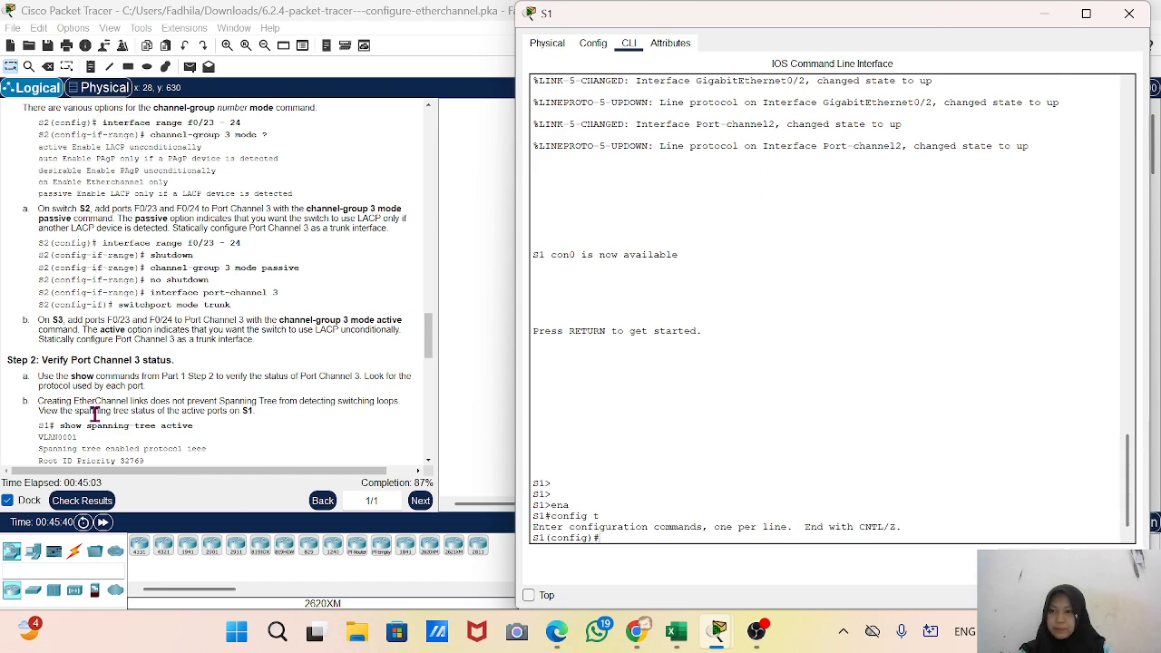
Check the activity results and review S1's assessment items, including the VLAN 1 STP priority
click(79, 515)
click(82, 501)
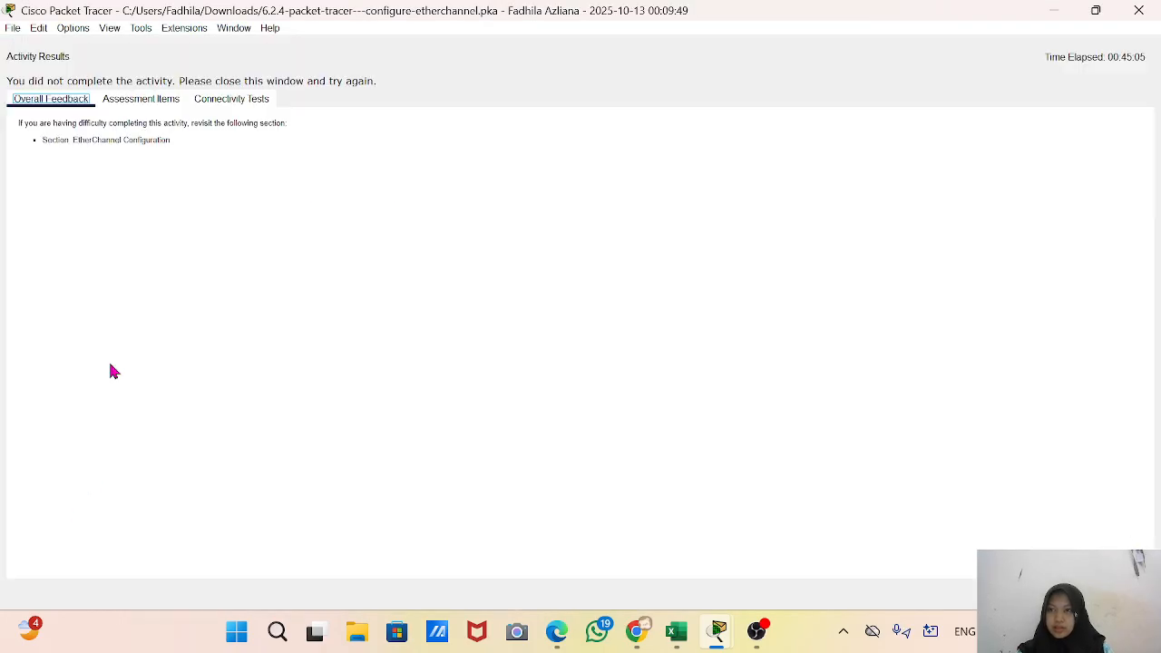
click(115, 98)
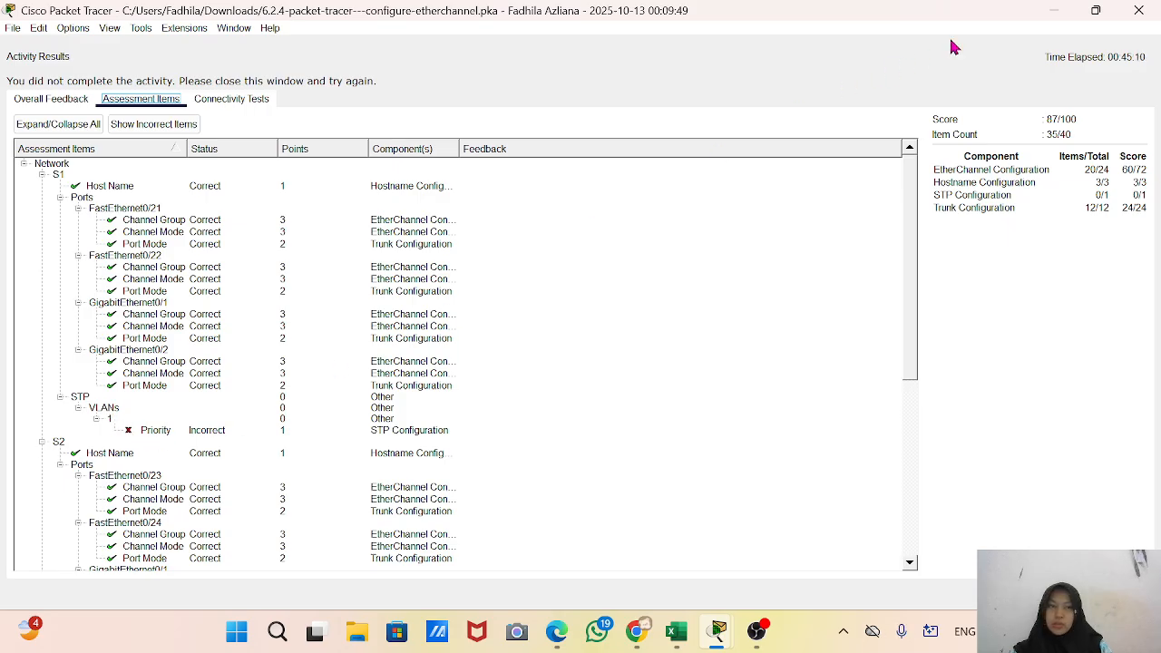
click(1139, 10)
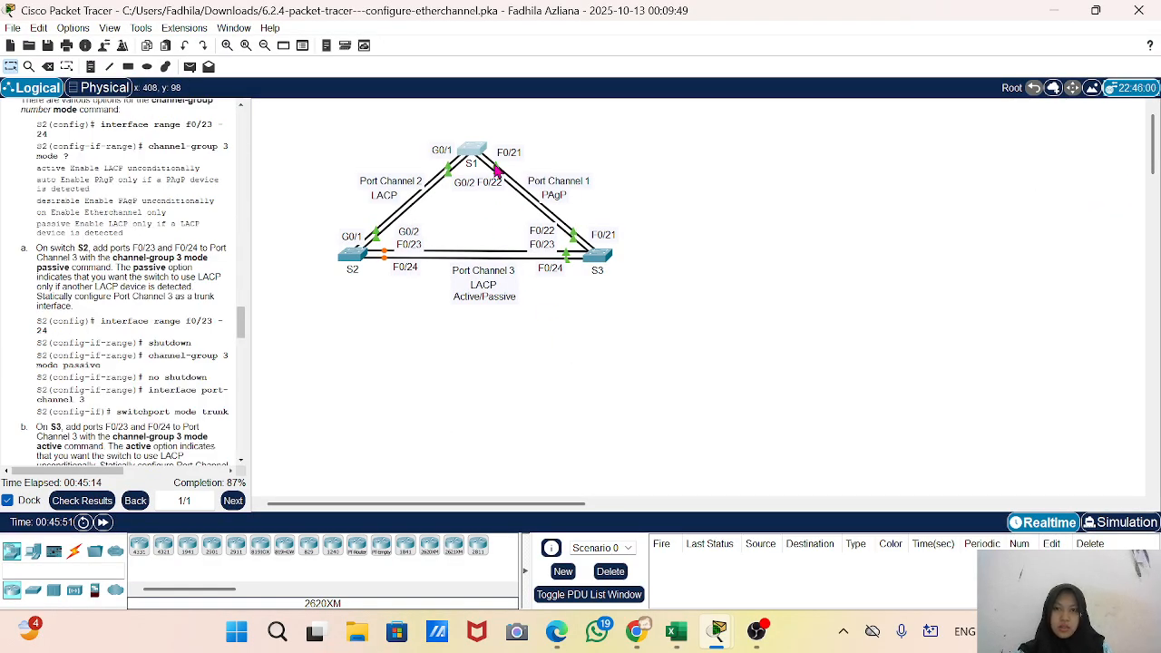
Widen the lab instructions and read the Port Channel 3 steps, the S1 spanning-tree commands and the EtherChannel guidelines
click(470, 162)
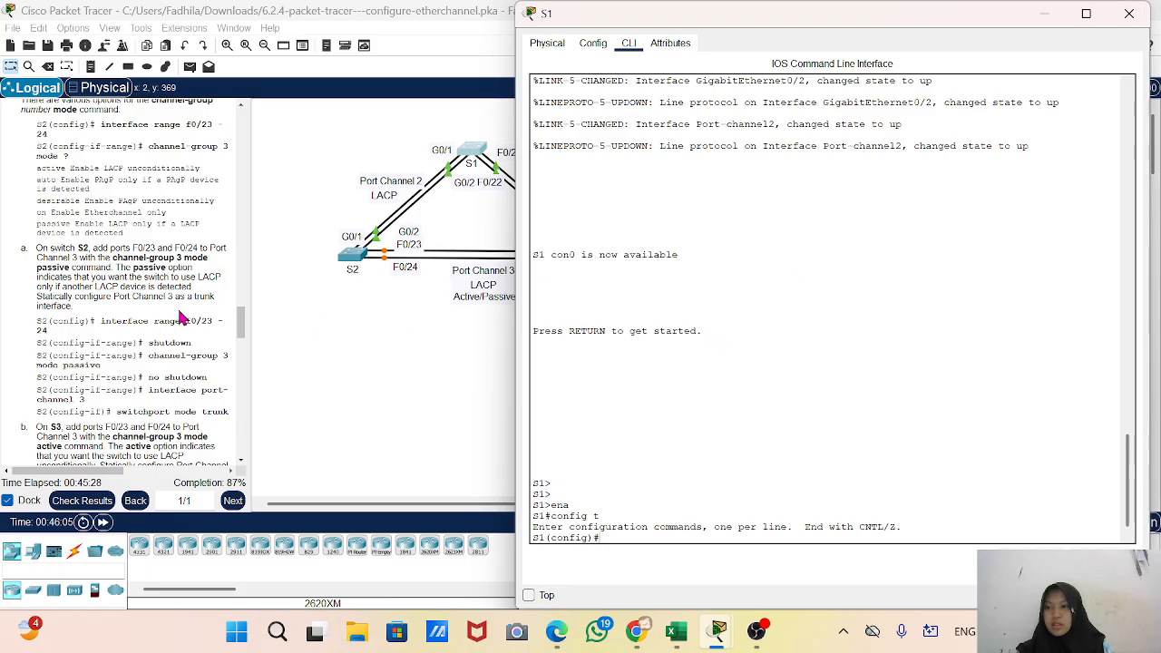
scroll(127, 311, down, 1)
scroll(127, 311, down, 2)
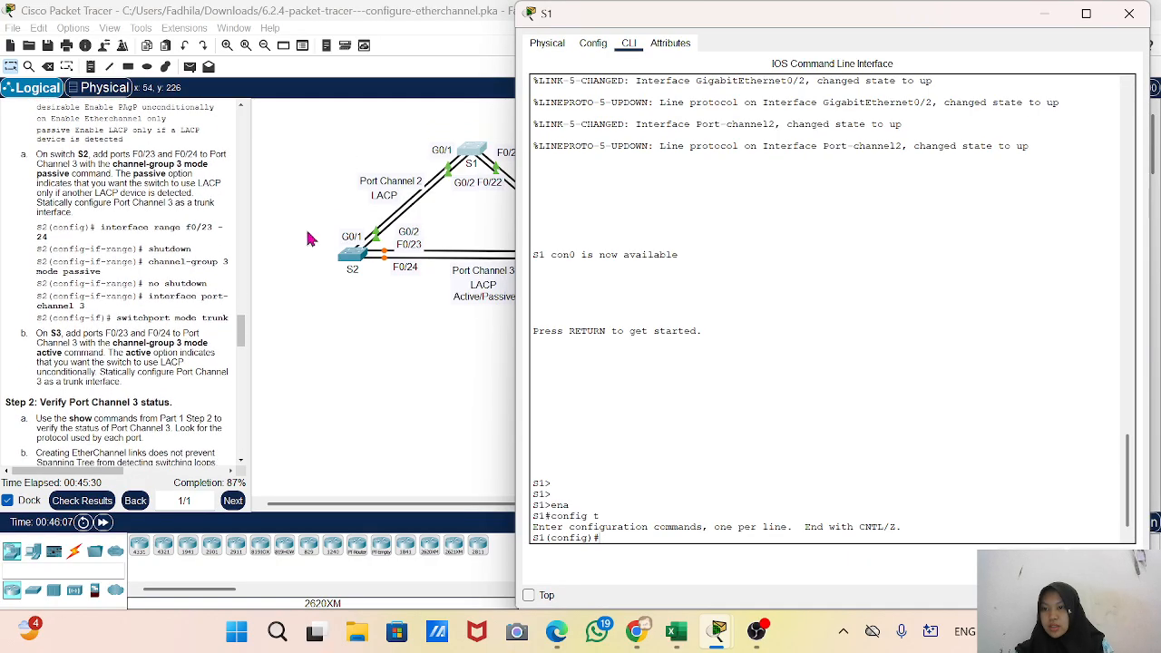
click(251, 250)
scroll(242, 307, down, 12)
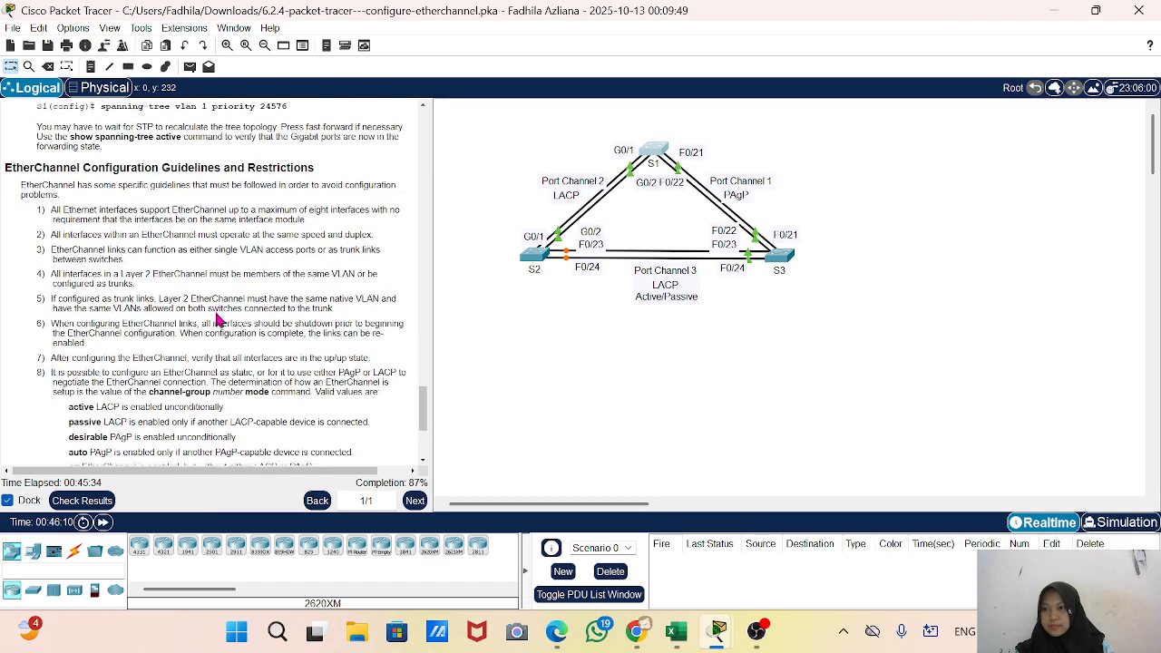
scroll(221, 313, up, 10)
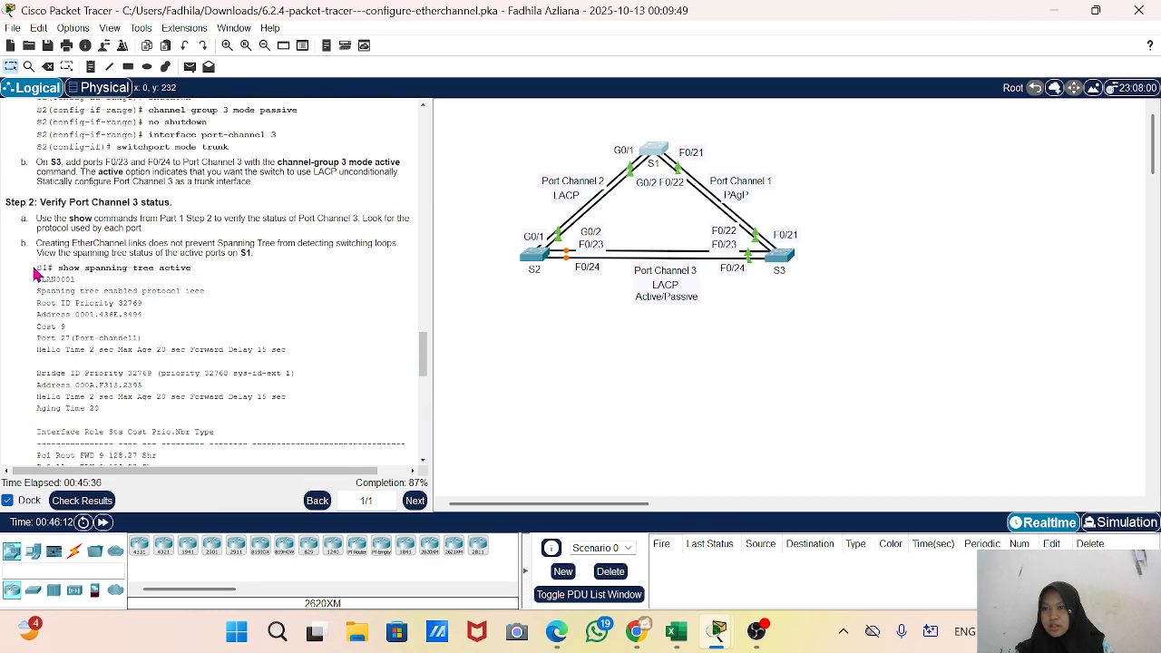
scroll(109, 272, up, 1)
scroll(109, 272, up, 3)
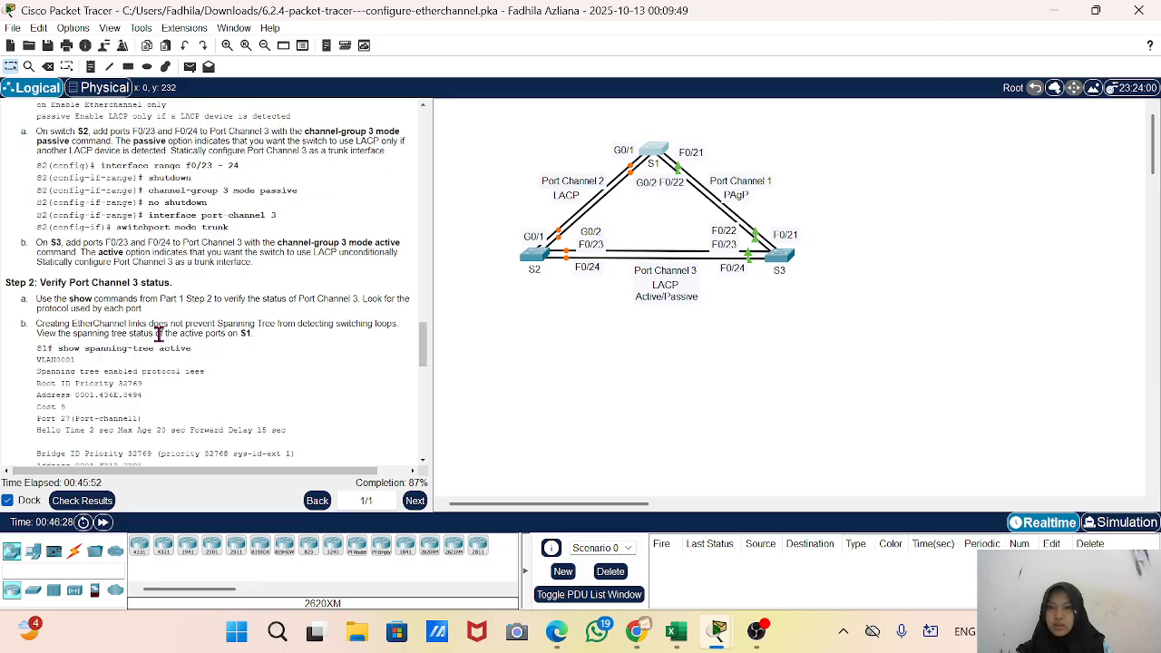
scroll(159, 334, down, 1)
scroll(159, 334, down, 3)
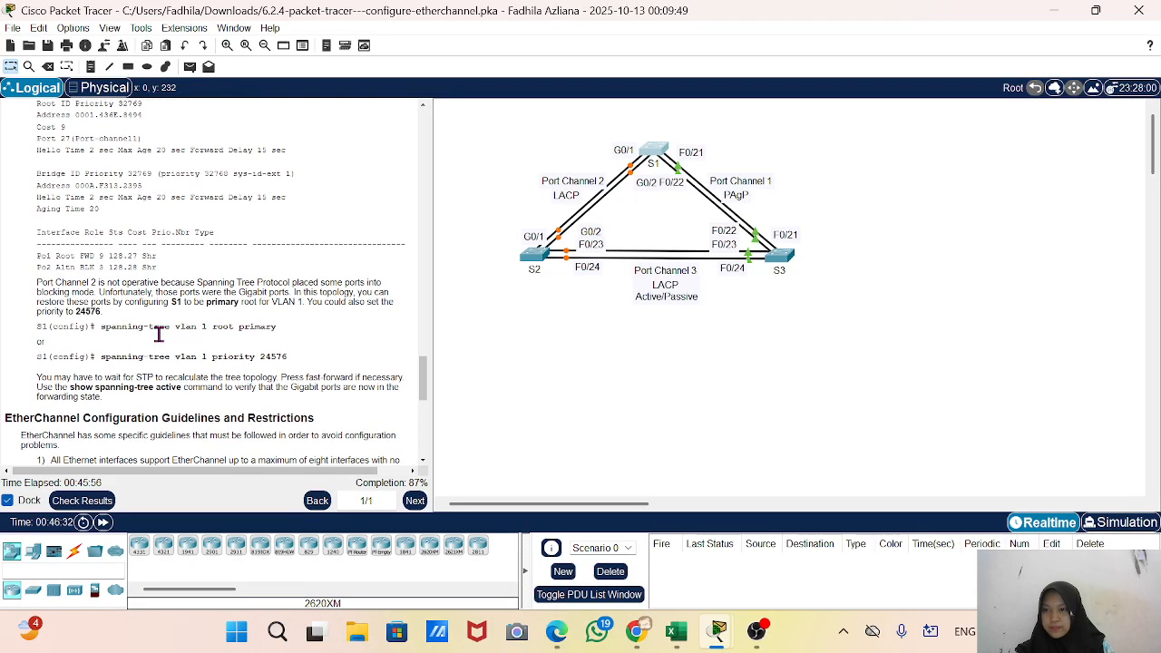
scroll(113, 327, down, 10)
scroll(113, 327, down, 1)
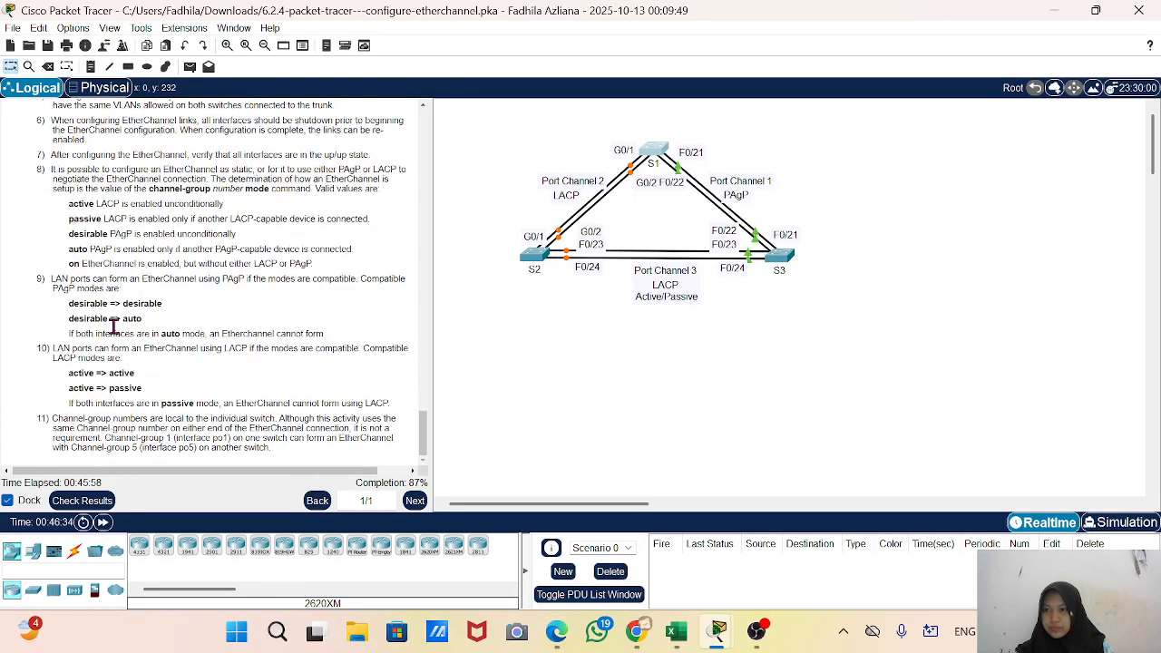
scroll(112, 327, up, 8)
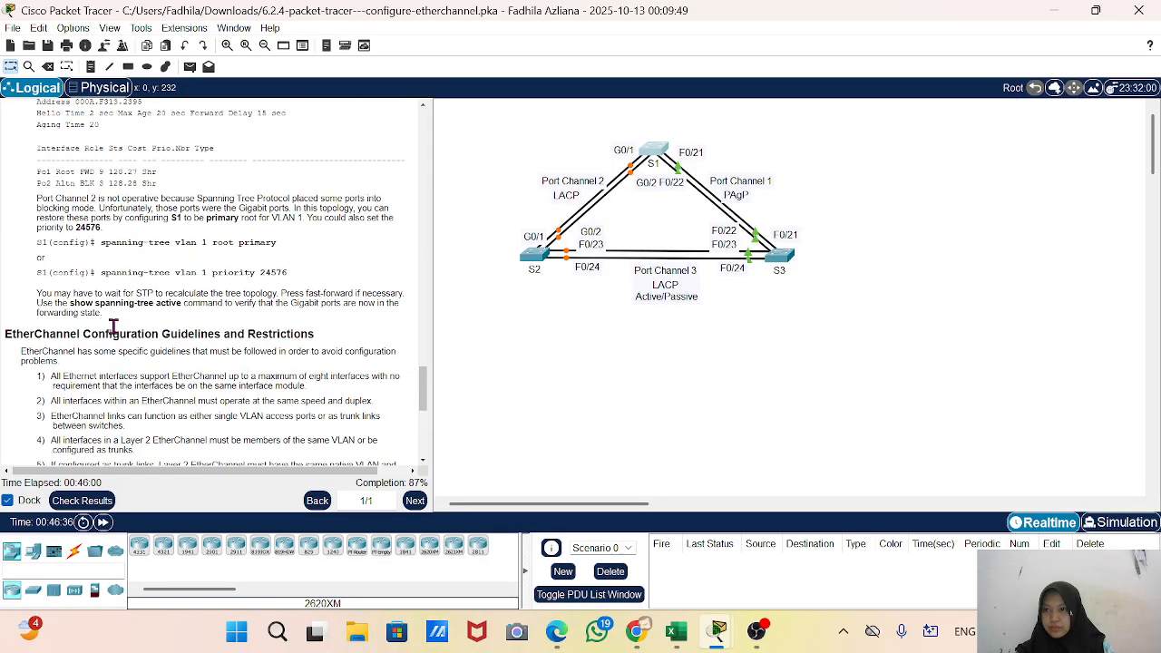
Copy spanning-tree vlan 1 root primary from the instructions and run it in S1's global configuration mode
drag(100, 243, 290, 256)
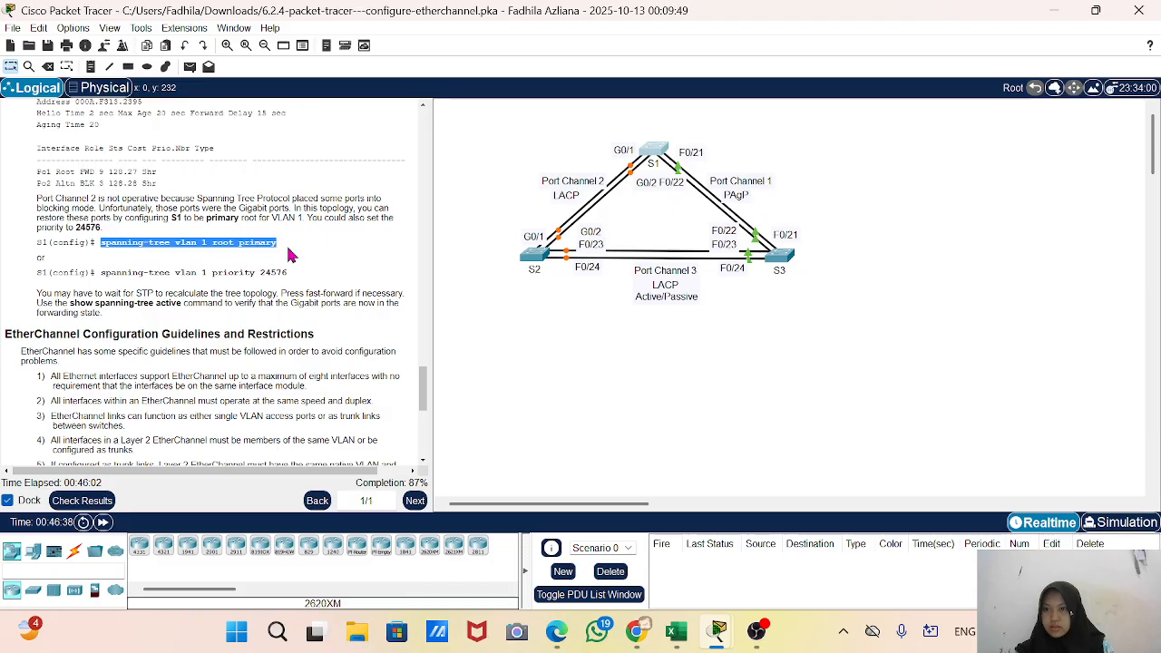
right_click(212, 250)
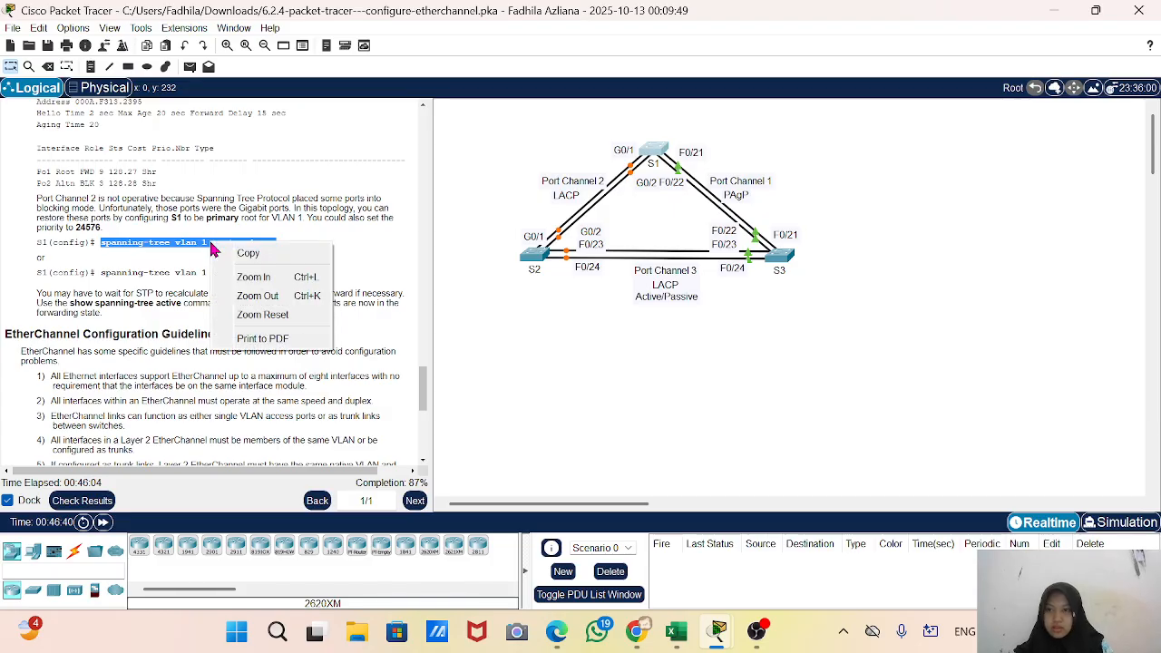
click(250, 255)
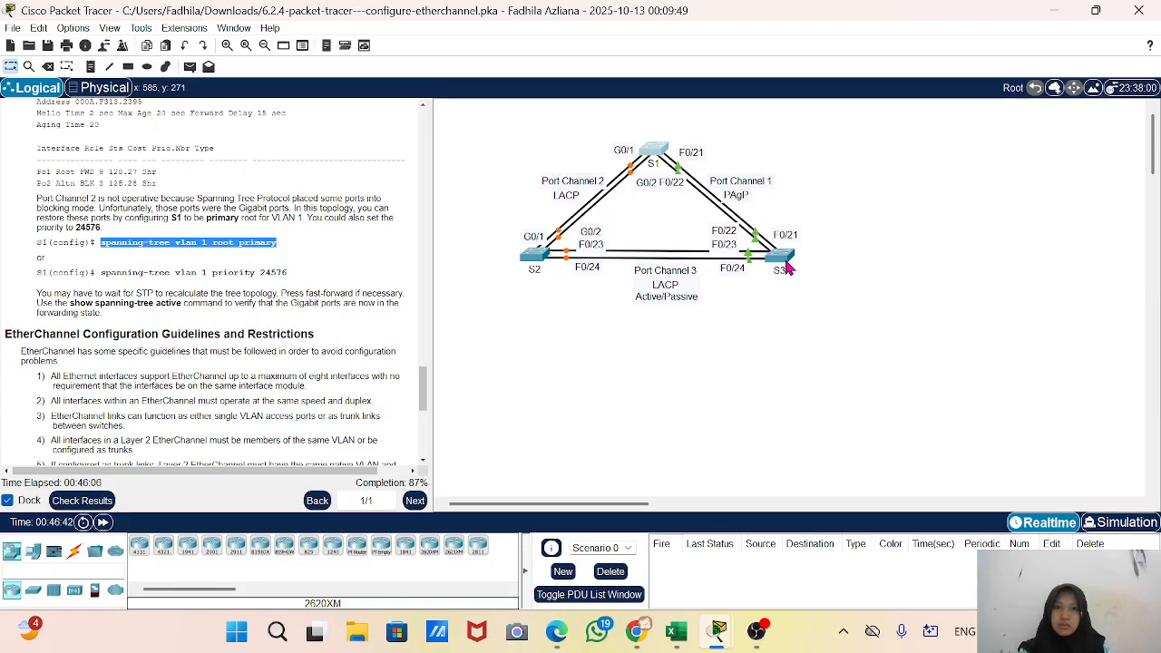
click(655, 151)
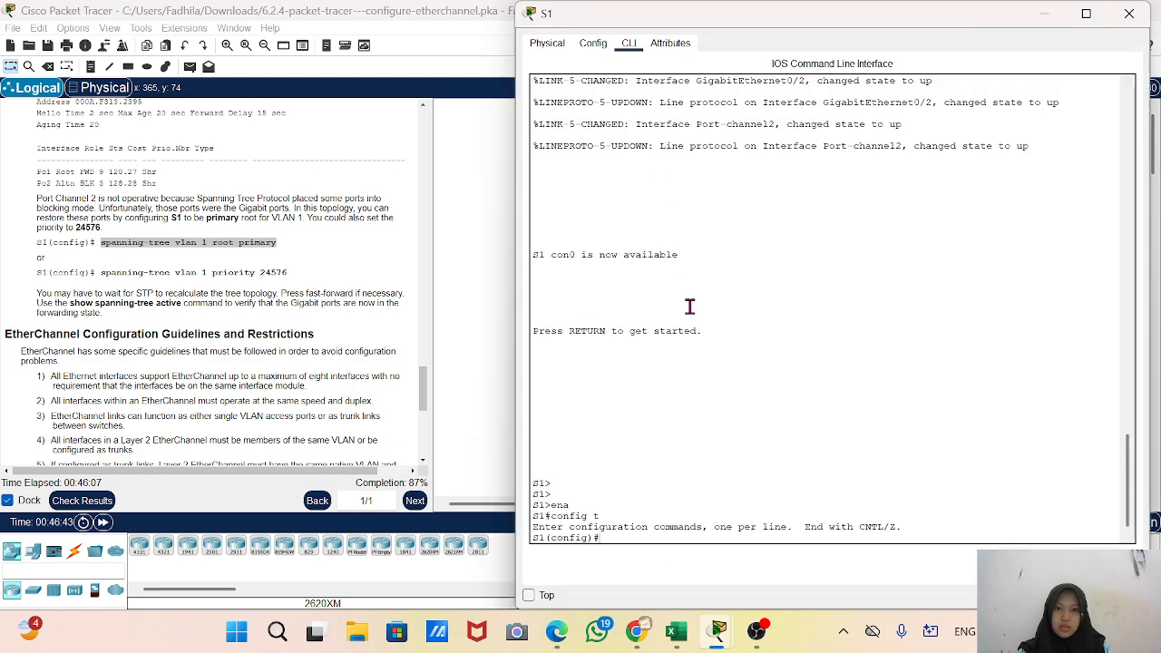
right_click(680, 473)
click(717, 503)
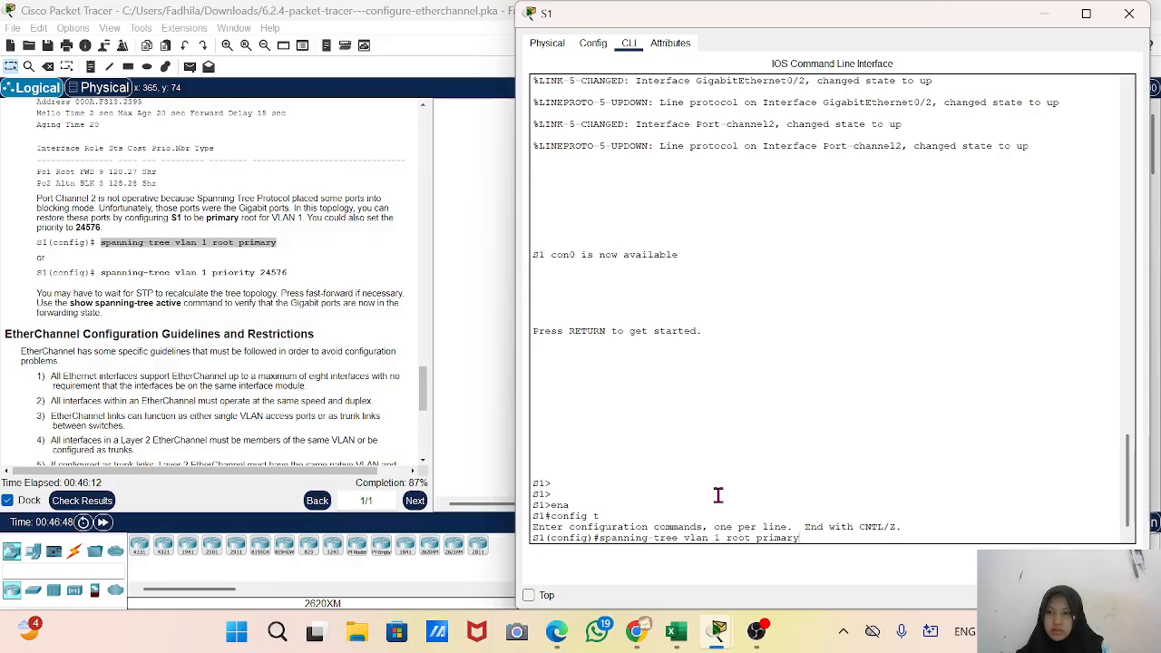
key(Return)
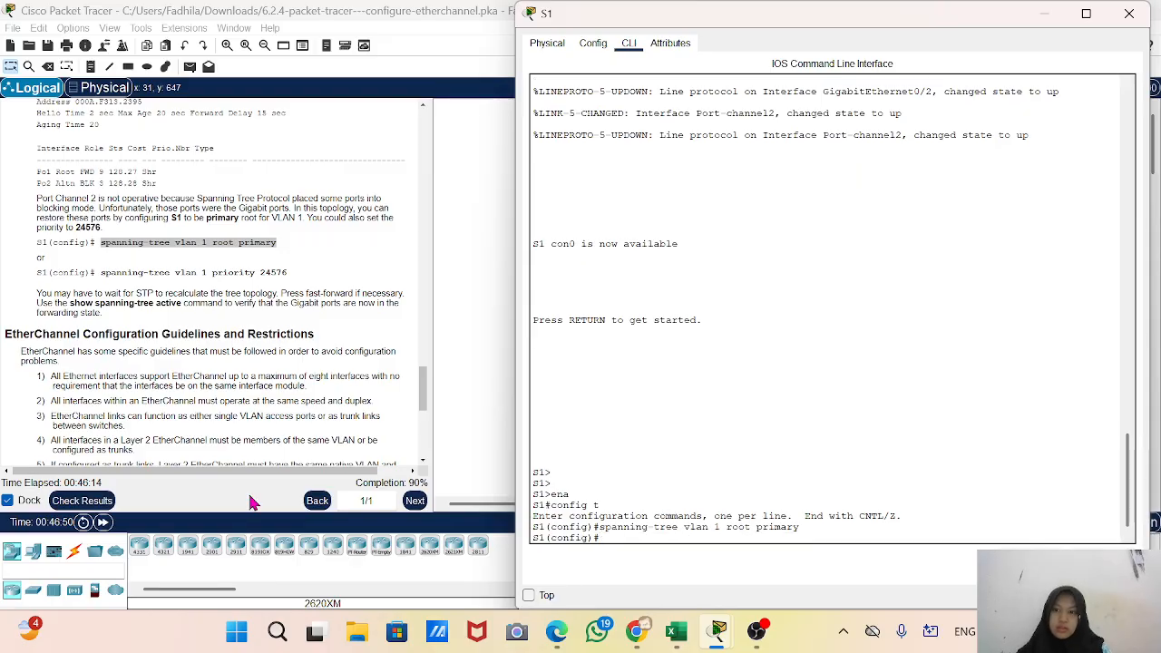
Recheck the activity results and review the assessment items down to S3's FastEthernet0/23 and FastEthernet0/24
click(88, 494)
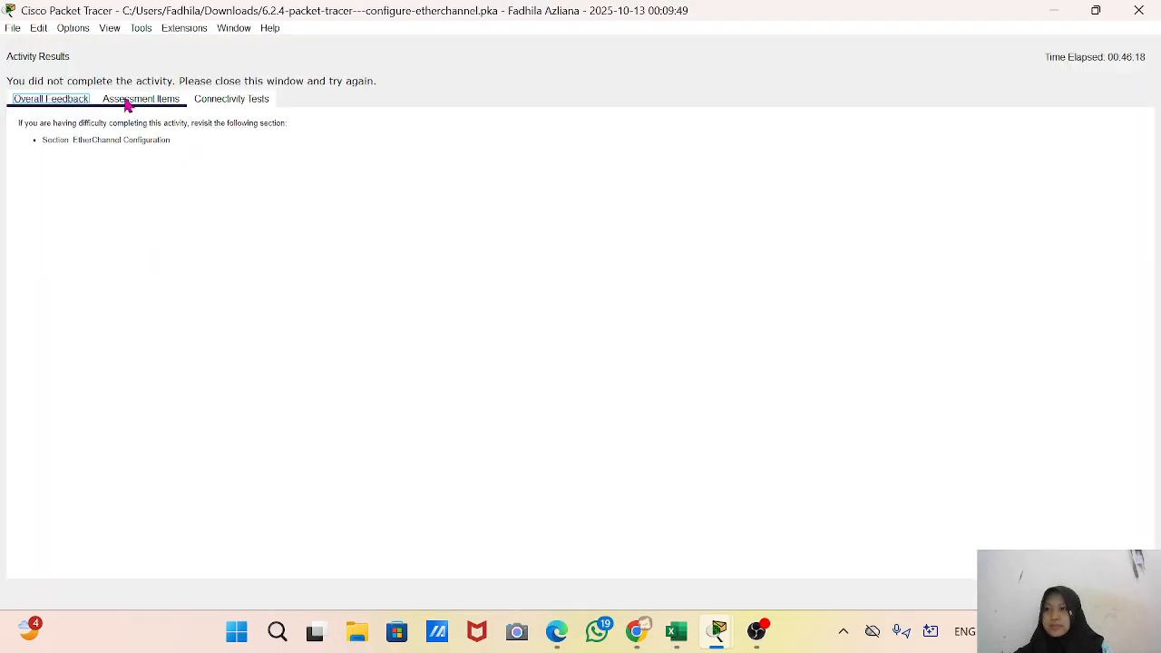
click(125, 102)
scroll(87, 409, down, 5)
scroll(86, 408, down, 3)
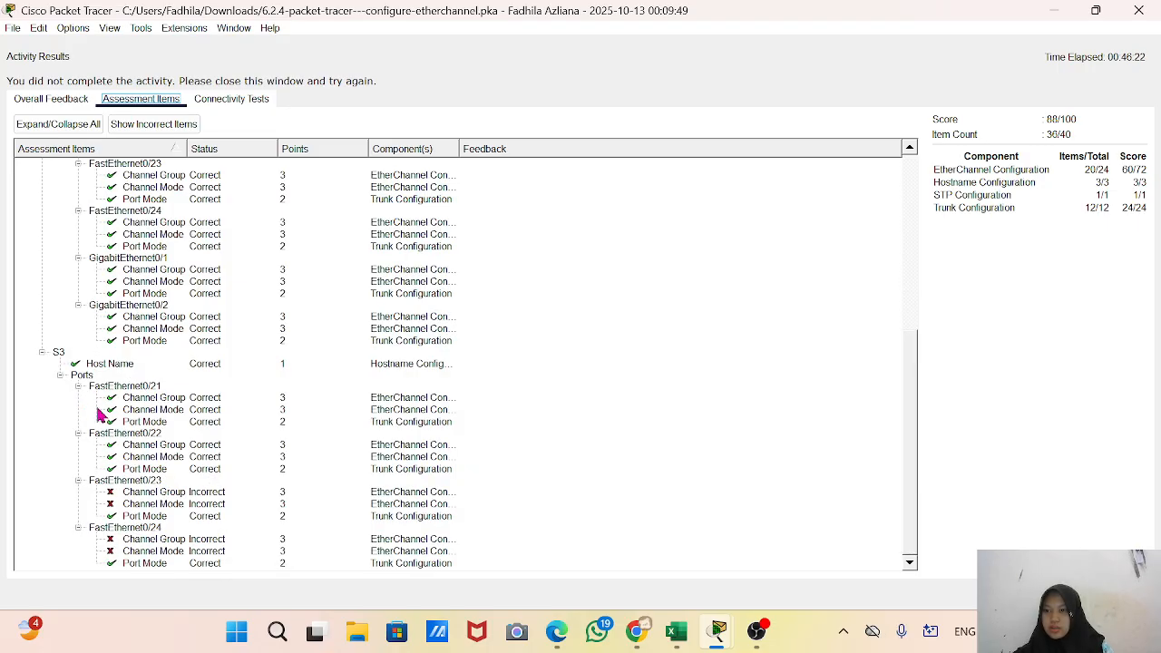
click(1138, 10)
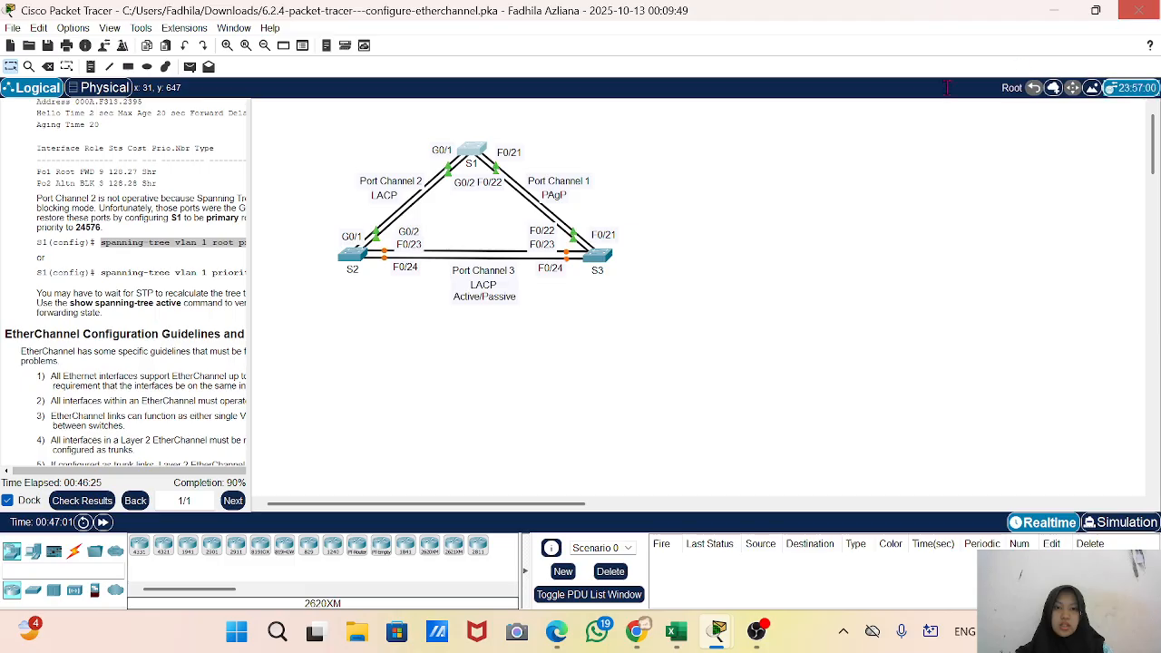
Open S3's command line and enter global configuration mode with ena and config t
click(599, 257)
scroll(774, 462, down, 2)
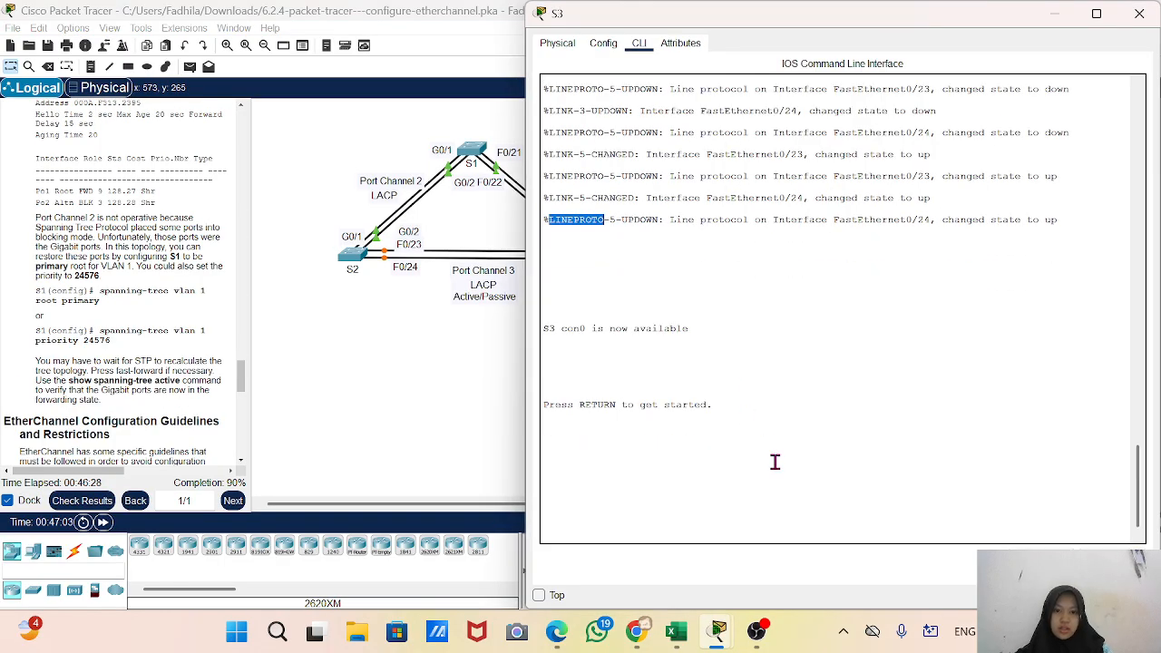
key(Return)
key(Return)
text(ena)
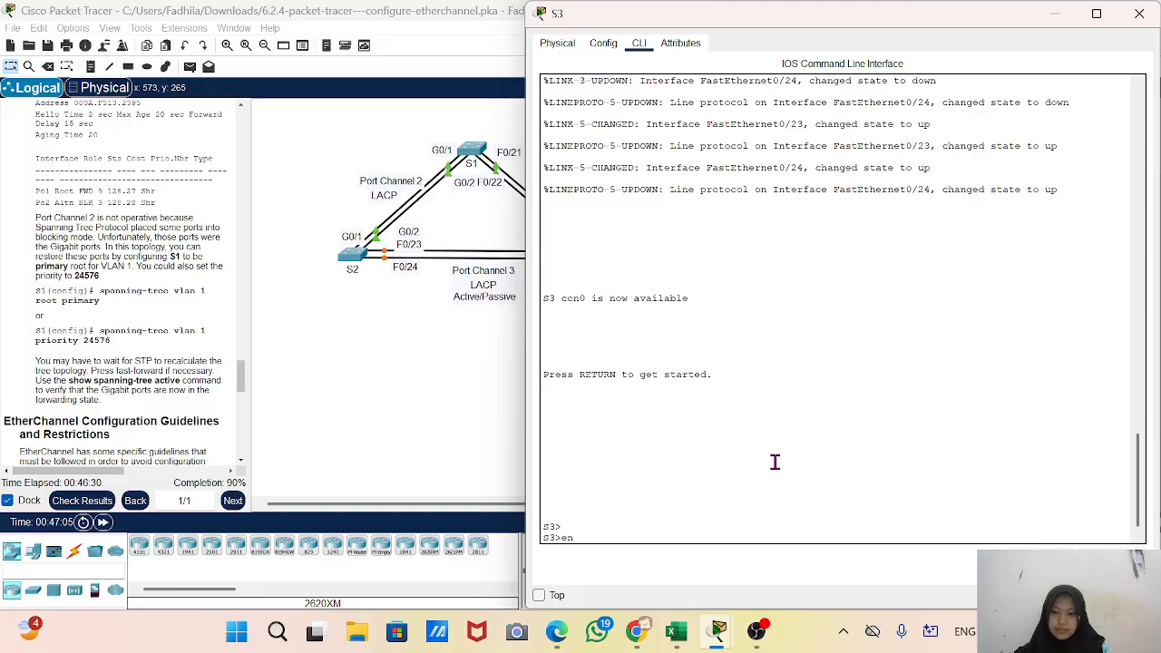
key(Return)
text(confi)
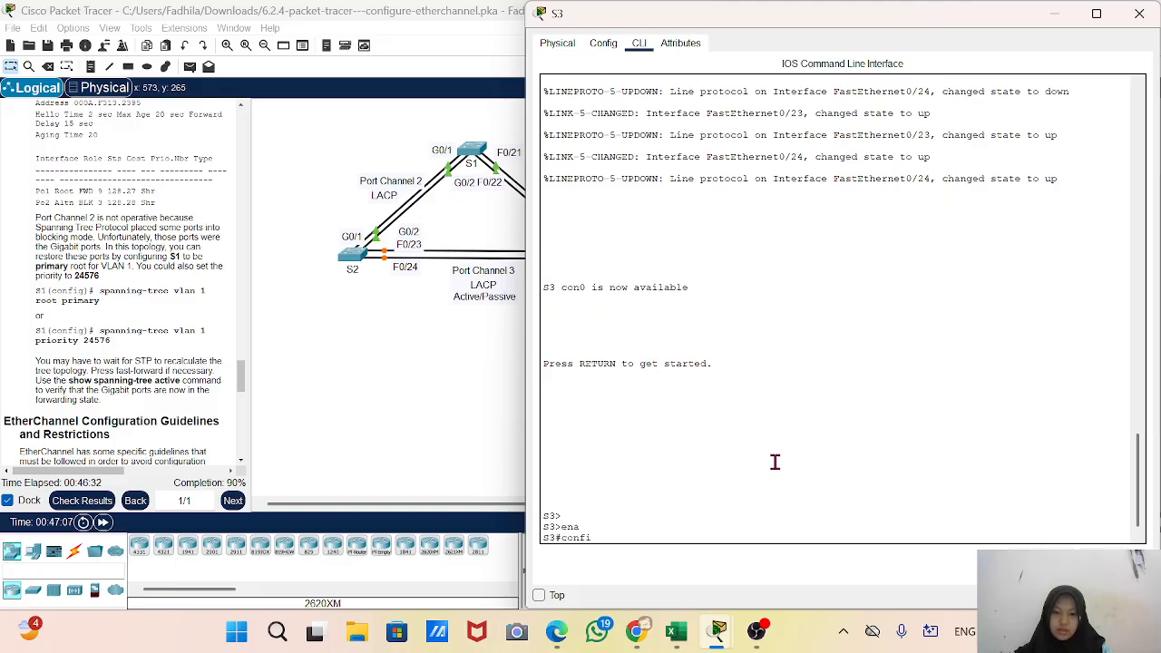
text(g t)
key(Return)
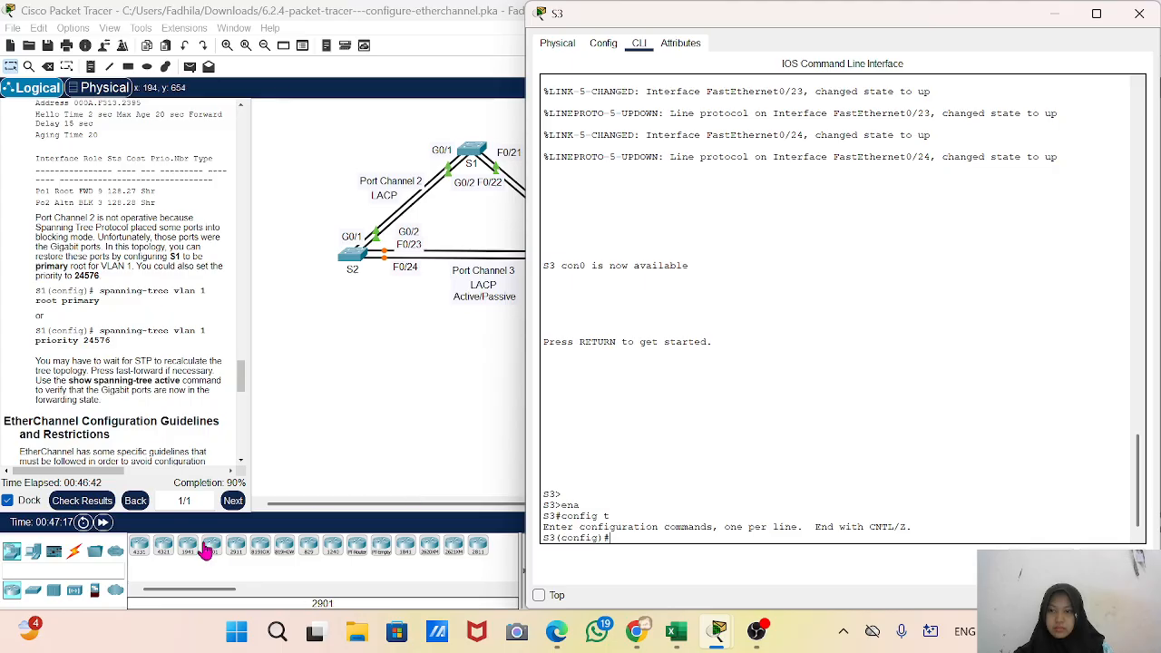
Examine the channel group and channel mode items of S3's FastEthernet0/23 and FastEthernet0/24 in the activity results
click(83, 501)
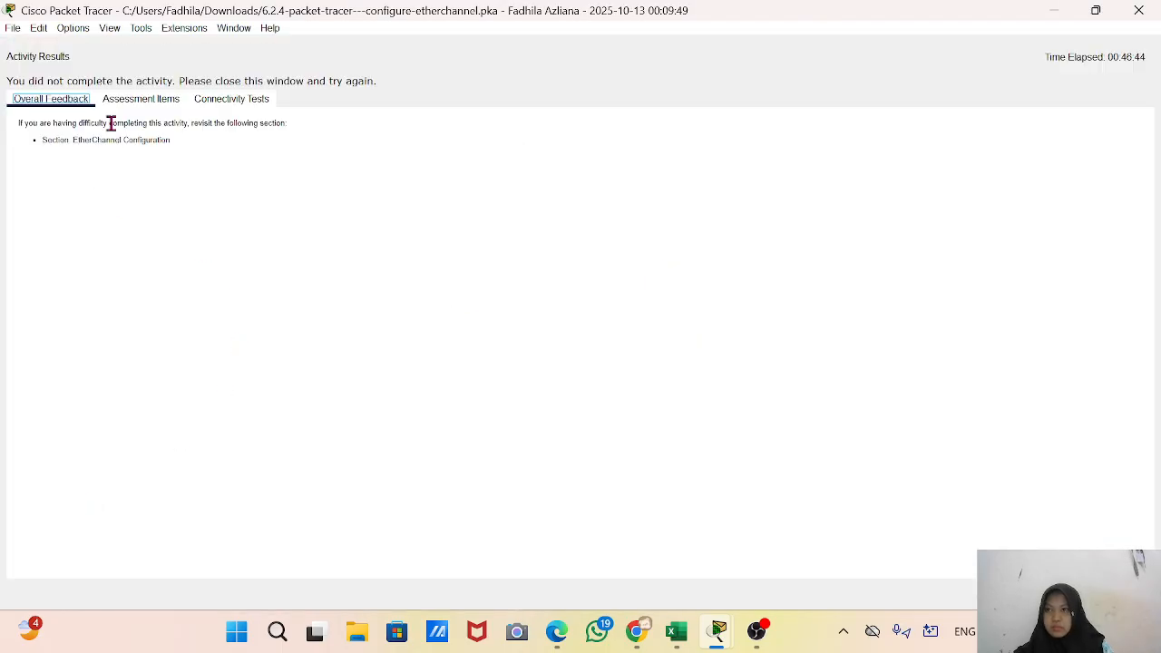
click(135, 99)
scroll(127, 471, down, 3)
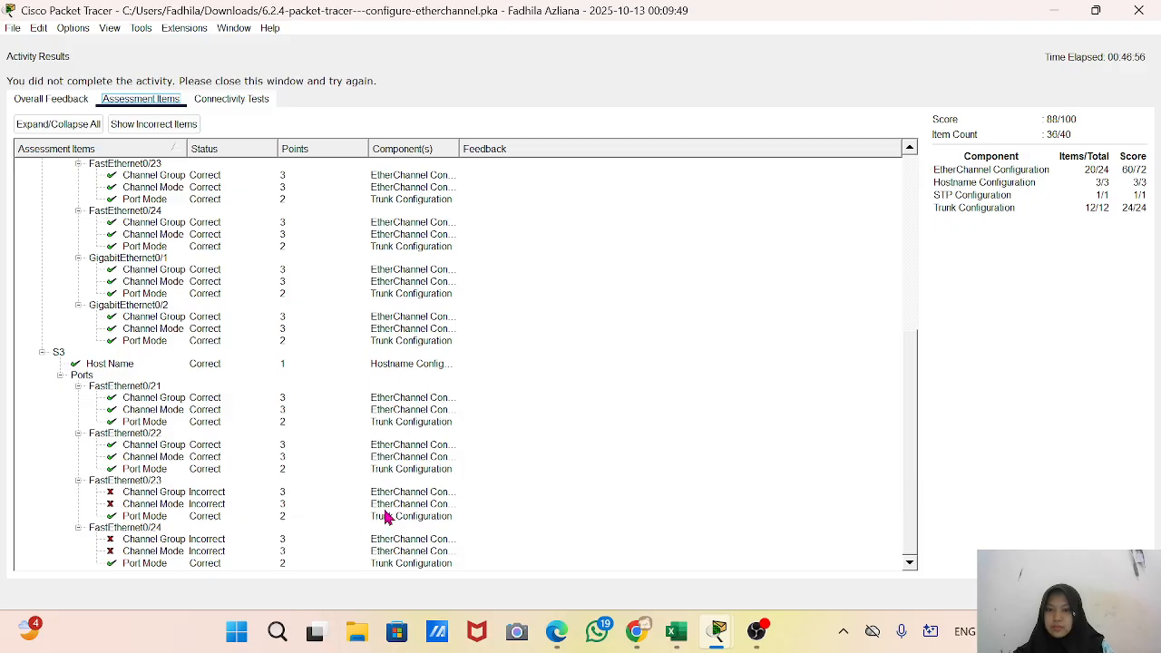
click(1139, 10)
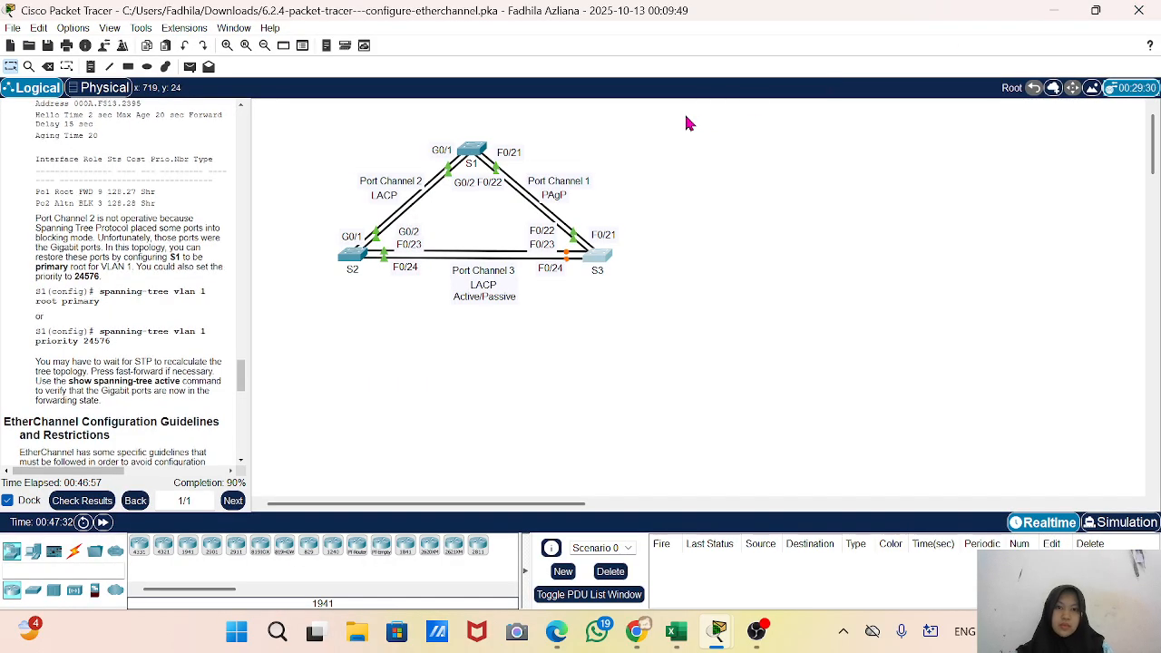
On S3, select interface range f0/23-24 and set both ports to trunk with switchport mode trunk
click(599, 256)
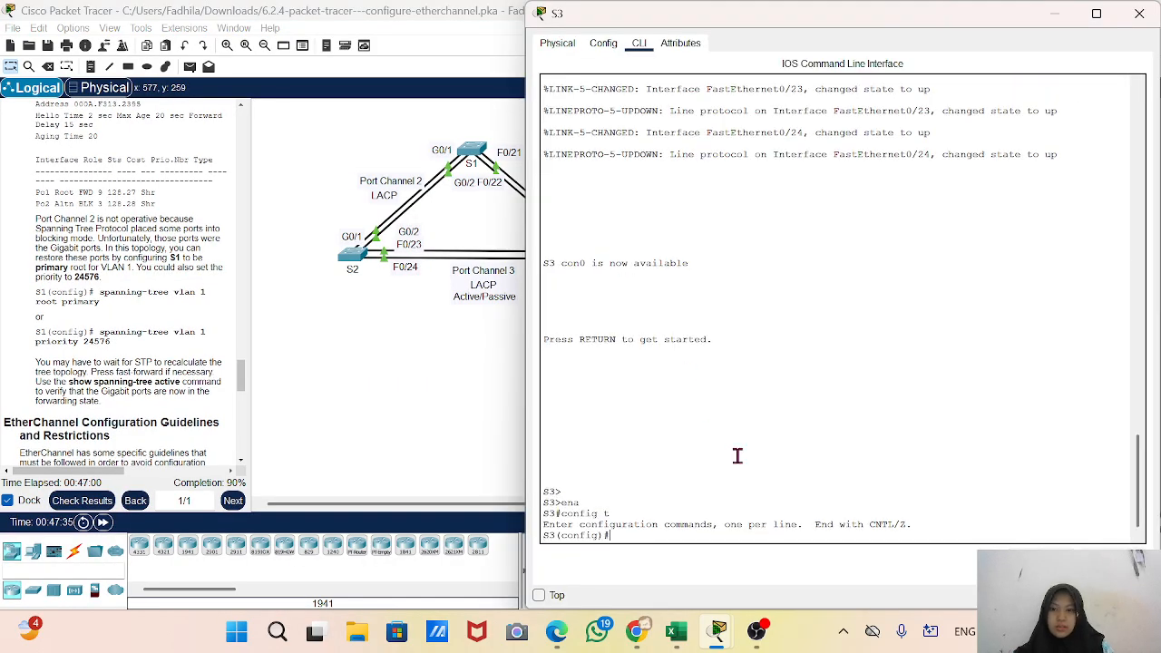
text(nt)
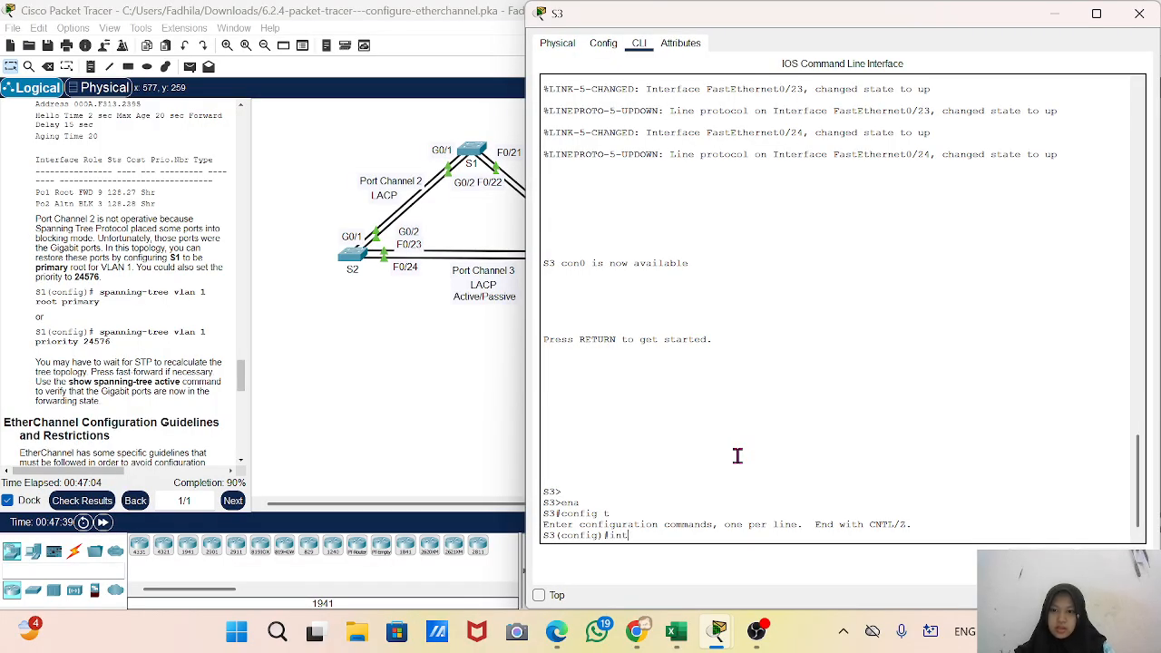
text( ra)
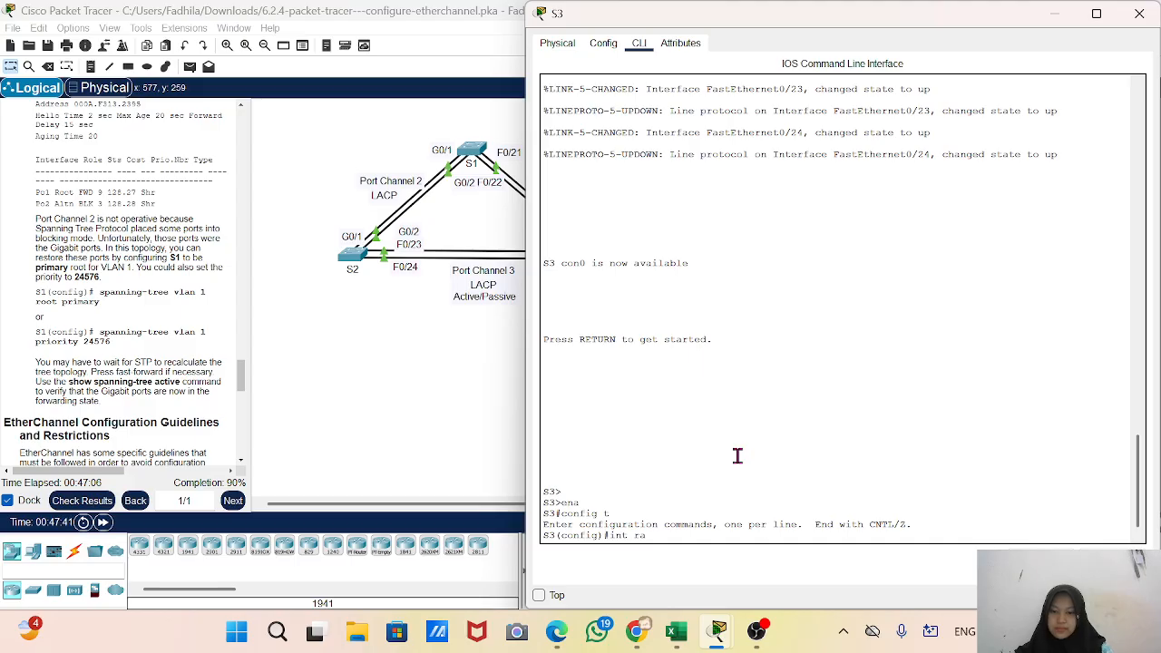
text(nge)
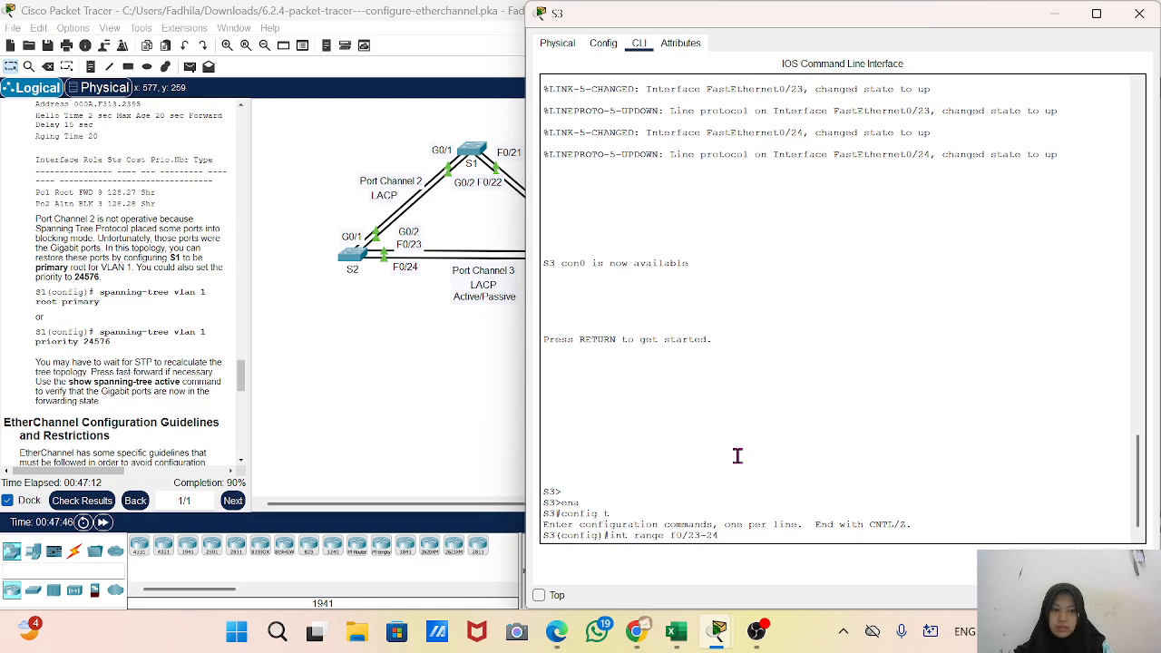
text(f0/23-24)
key(Return)
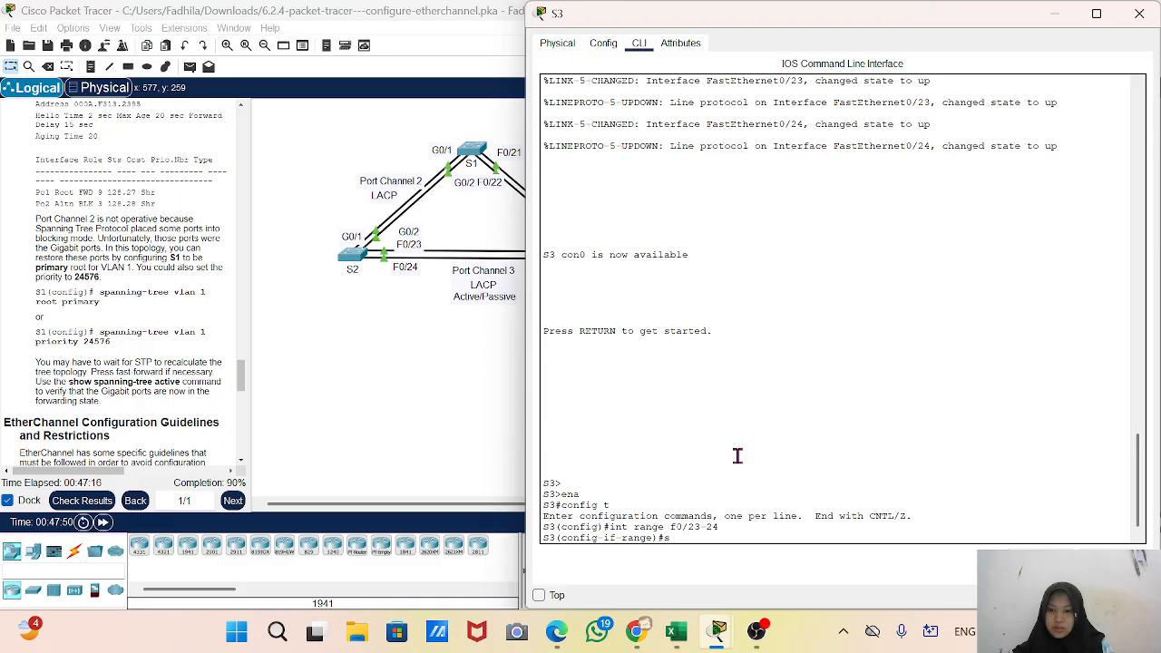
text(sw)
key(Tab)
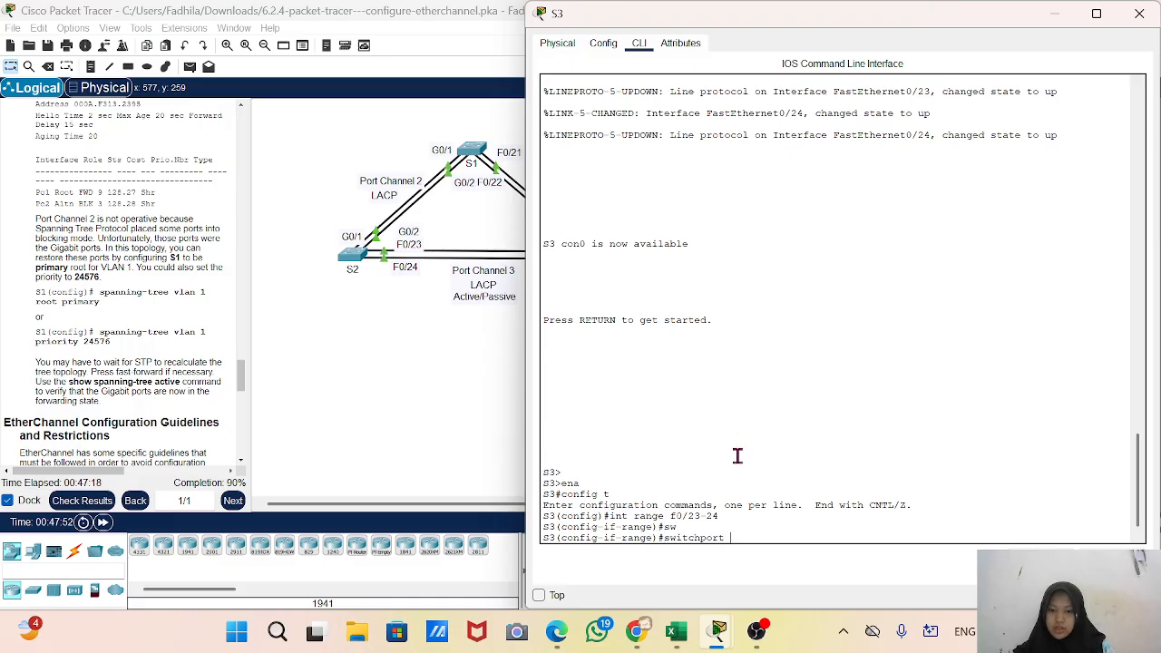
text(mode )
text(t)
key(Tab)
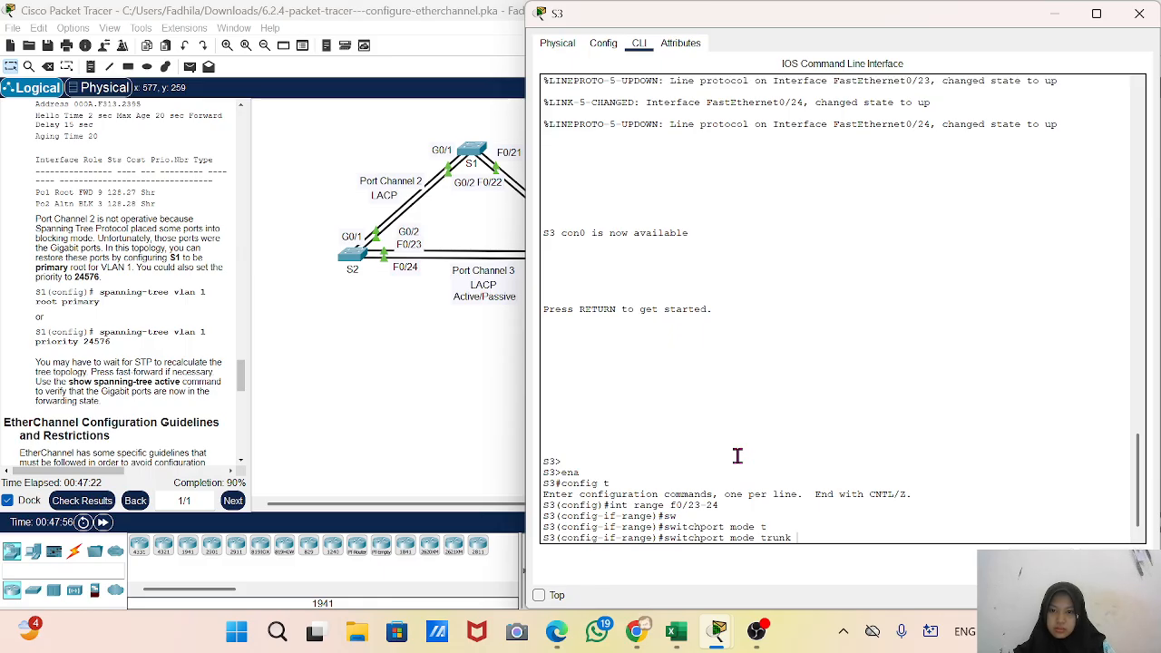
key(Return)
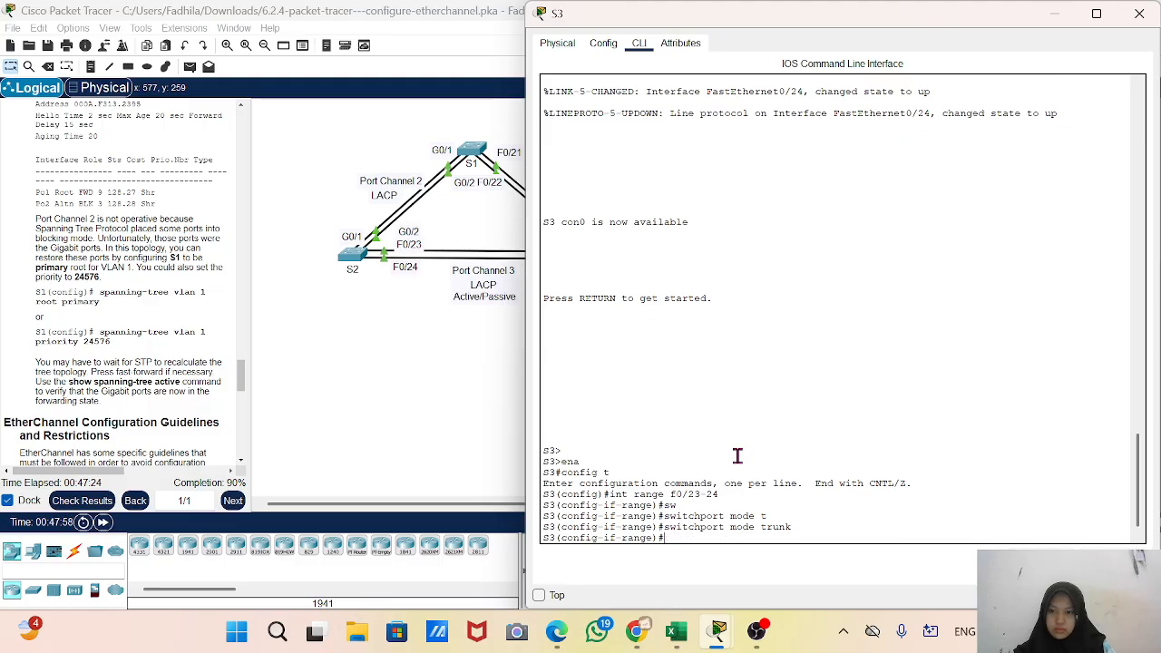
Shut down S3's F0/23-24 interface range with the shutdown command
text(sh)
key(Tab)
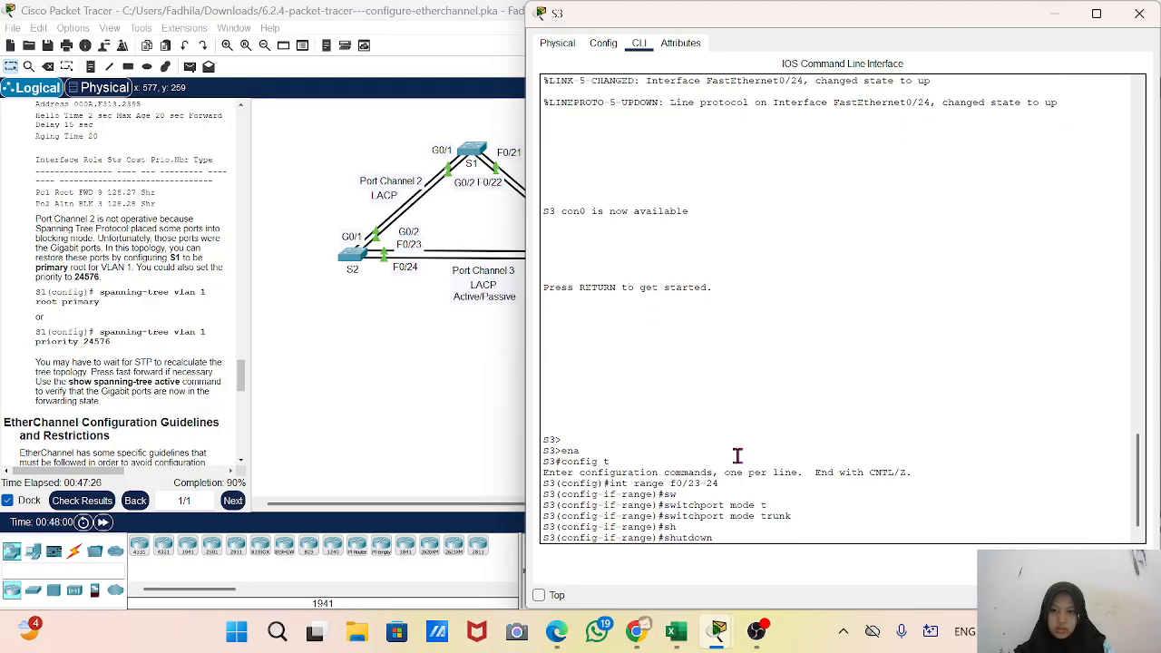
key(Return)
text(cah)
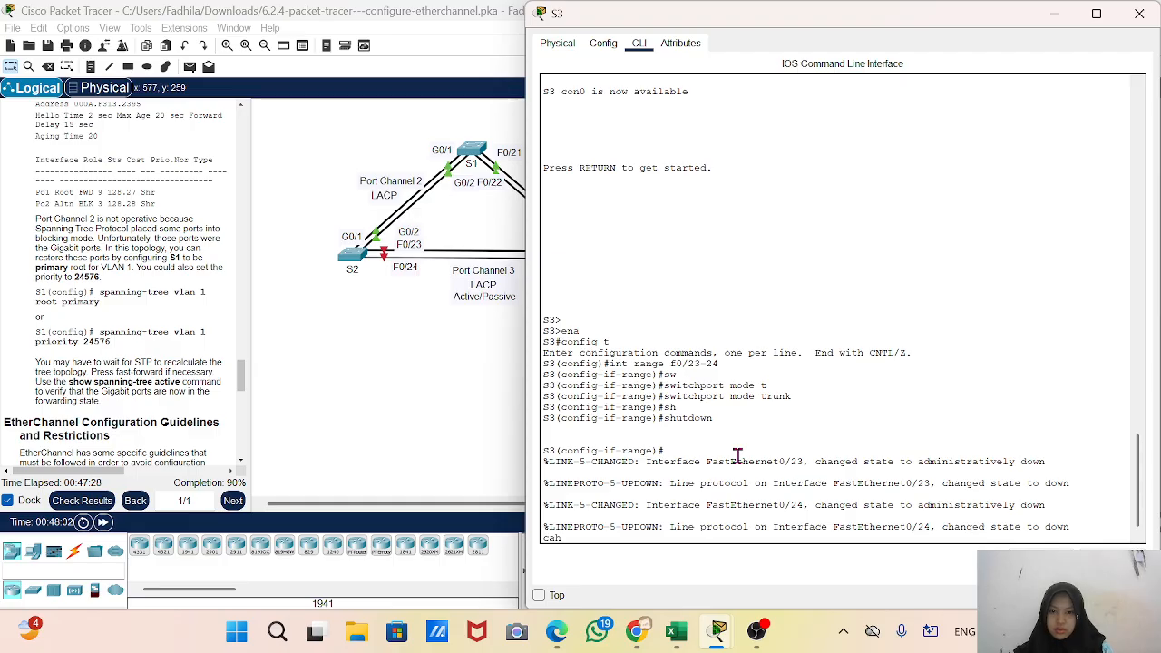
key(BackSpace)
key(BackSpace)
key(BackSpace)
key(Return)
key(Return)
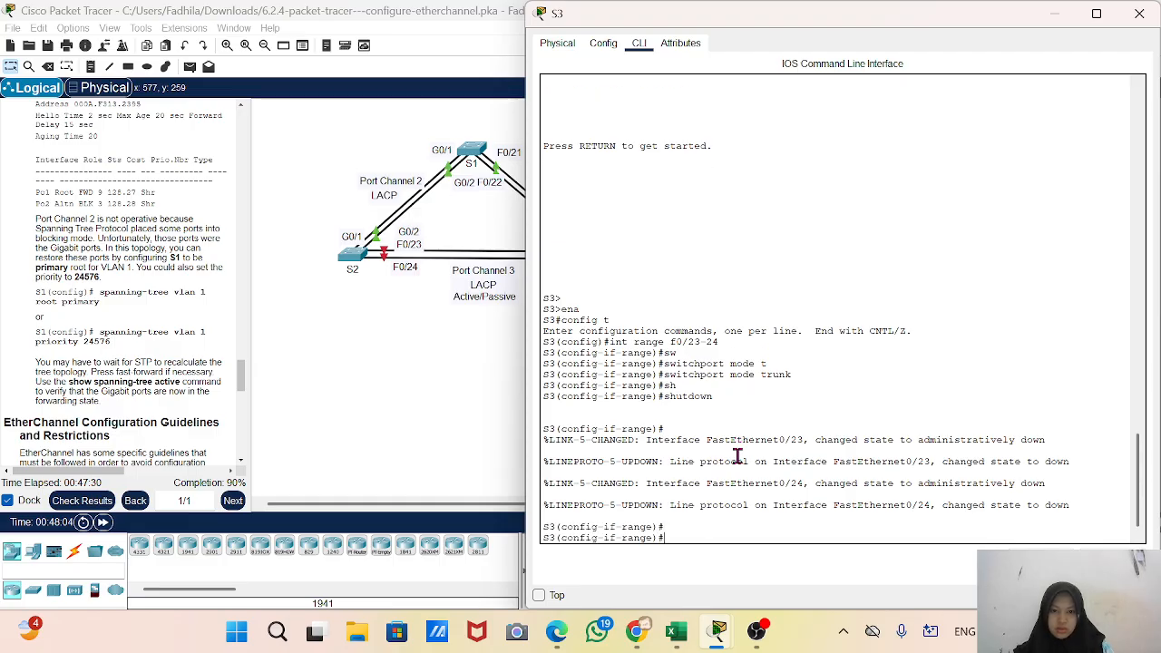
Add S3's F0/23-24 ports to Port Channel 3 as unconditional LACP with channel-group 3 mode active
text(channel-)
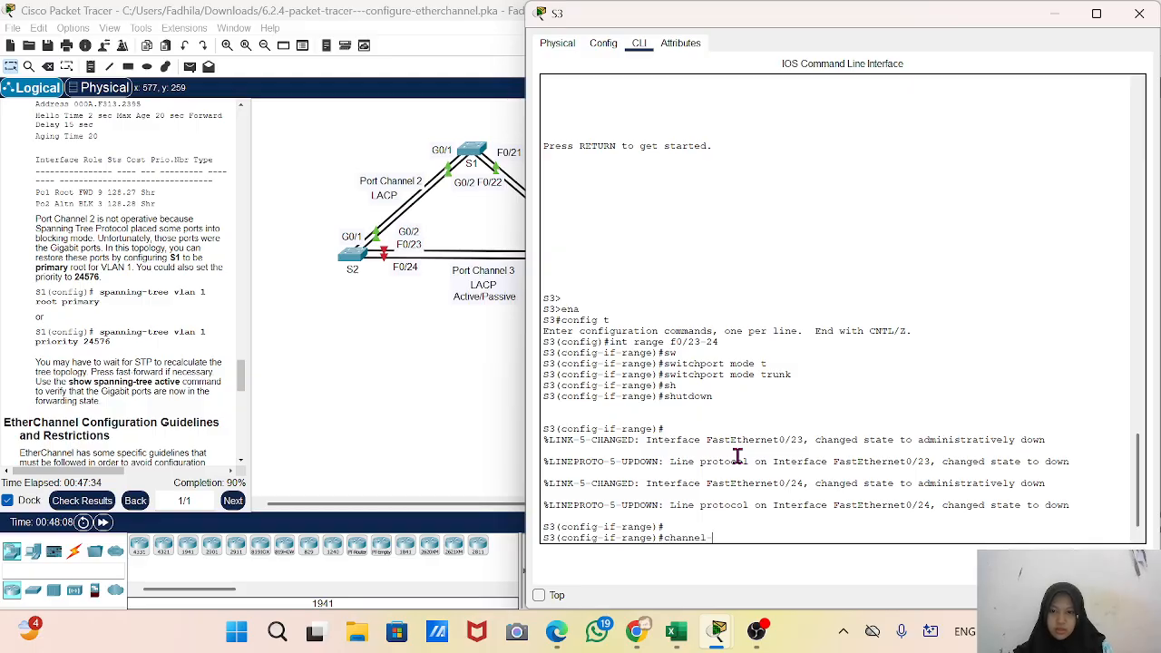
text(group 3 m)
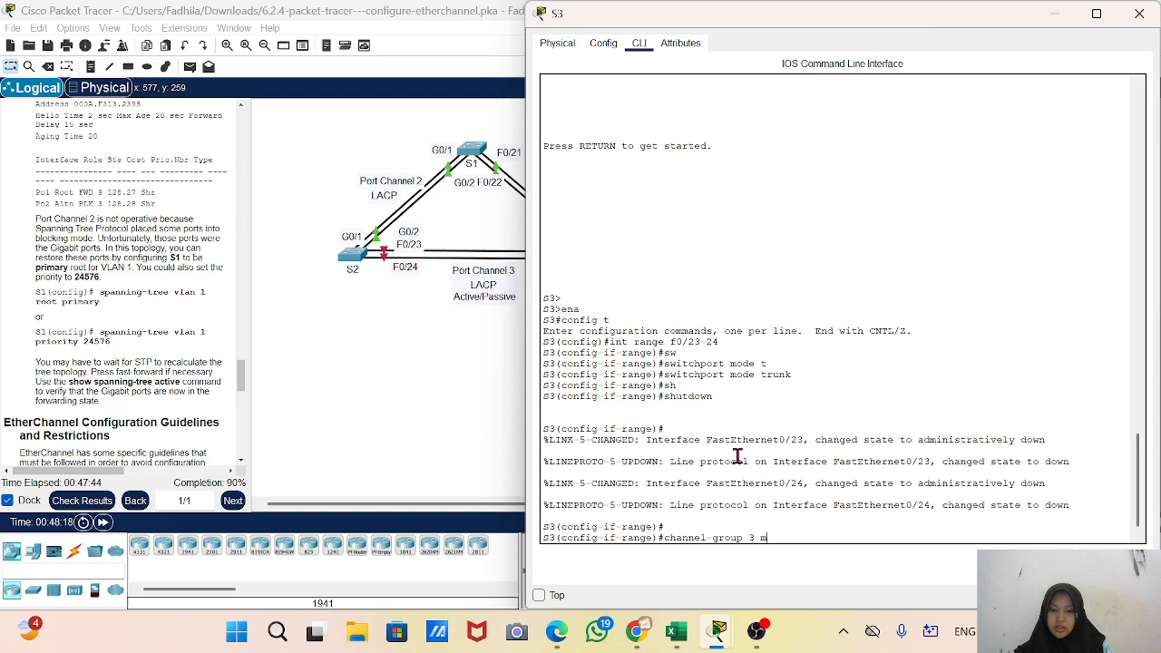
key(Tab)
key(Tab)
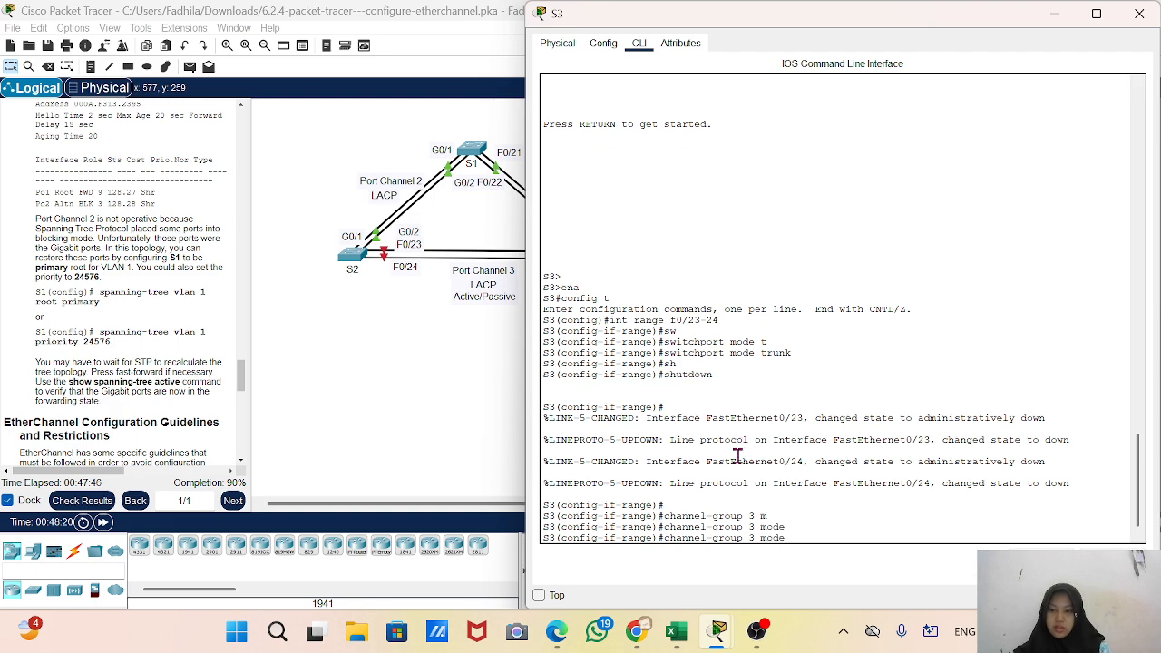
text(a)
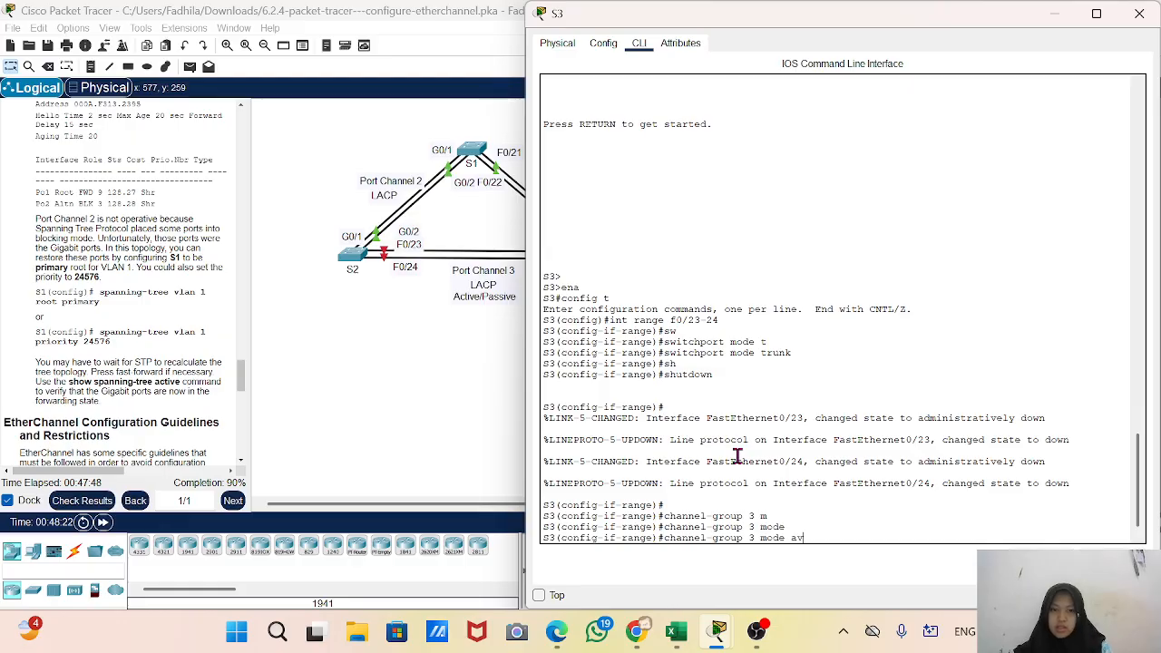
text(c)
key(Tab)
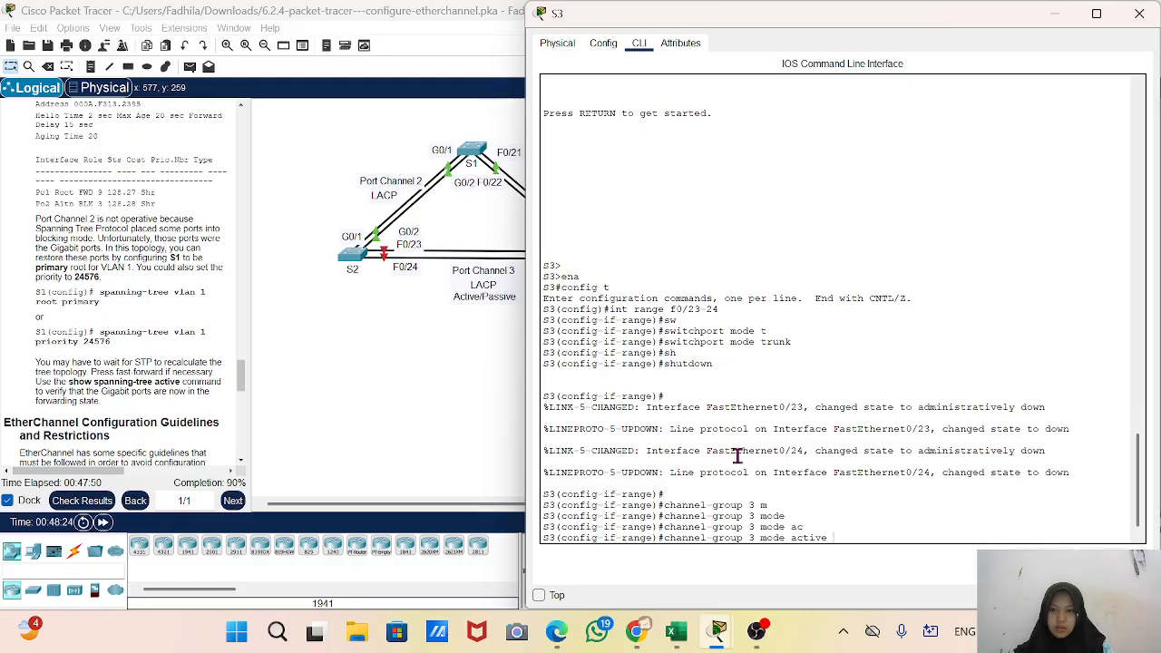
key(Return)
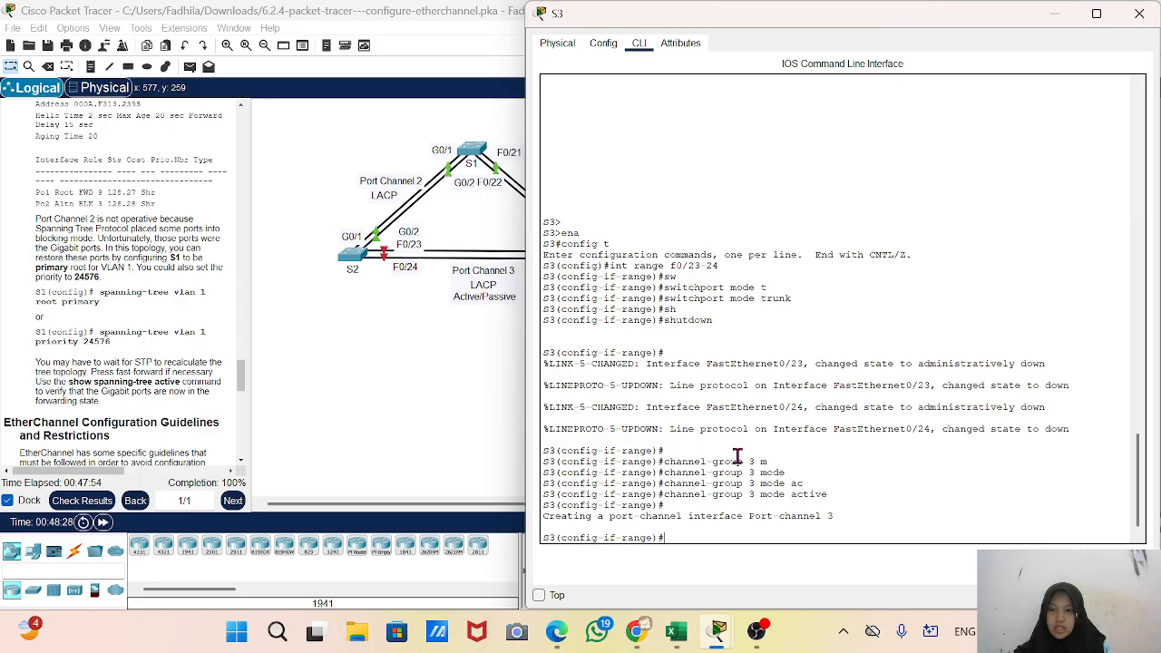
Re-enable S3's F0/23-24 ports with no shutdown and close the S3 window
text(no sh)
key(Tab)
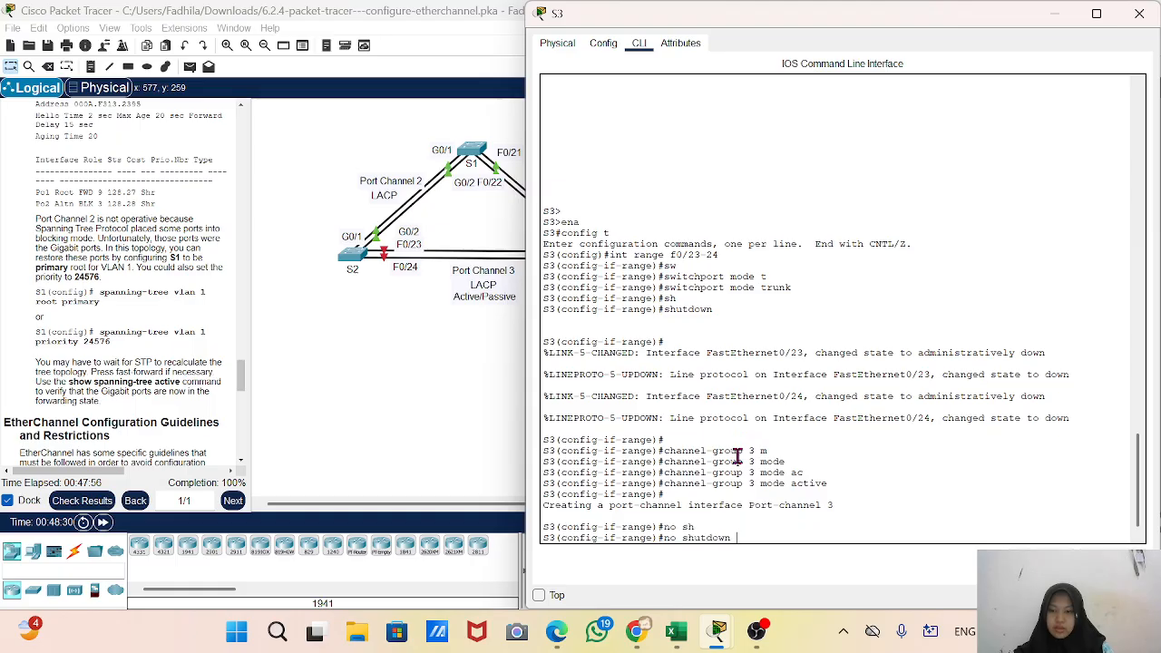
key(Return)
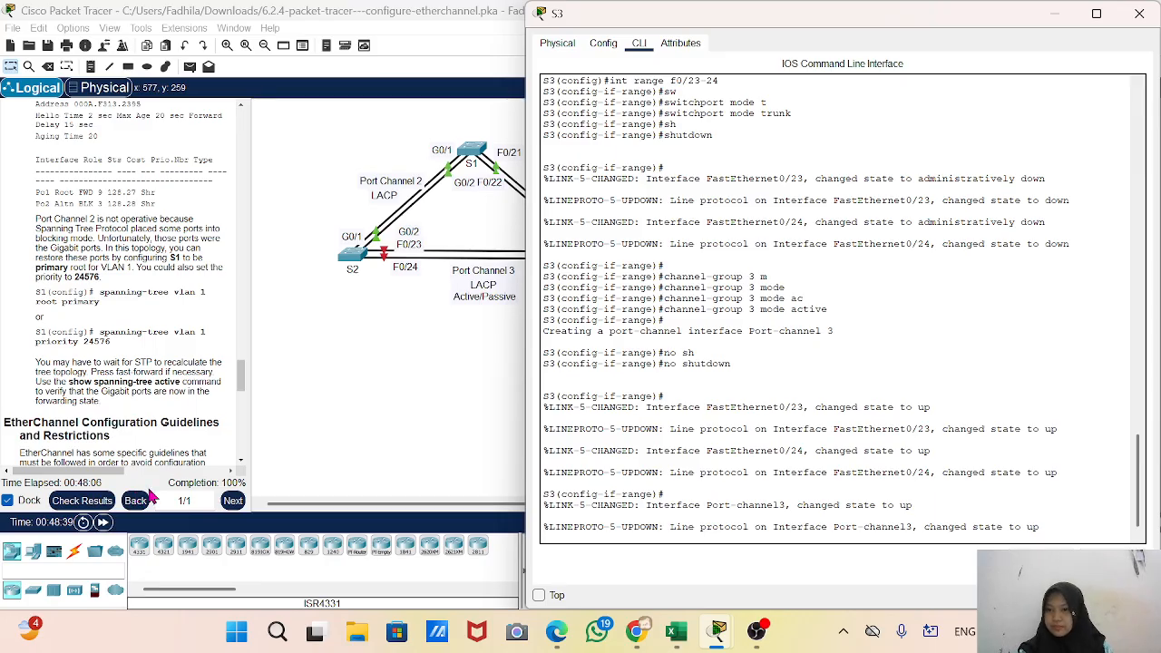
click(1142, 16)
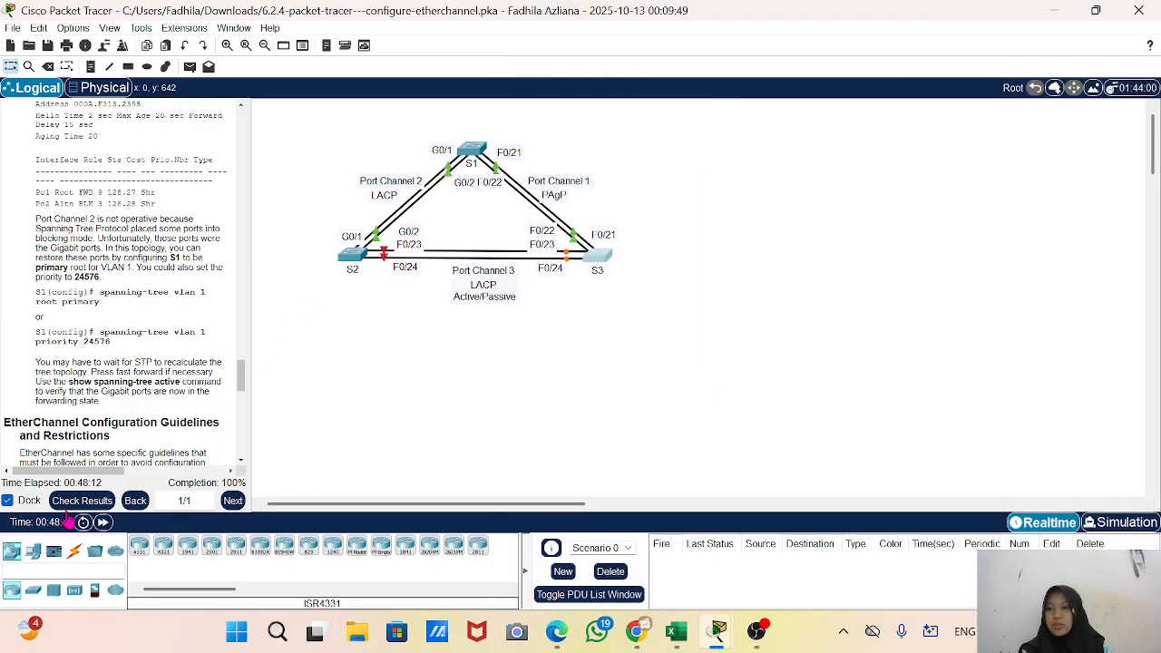
Check the activity results, review the assessment items of S1, S2 and S3, and close the results
click(81, 504)
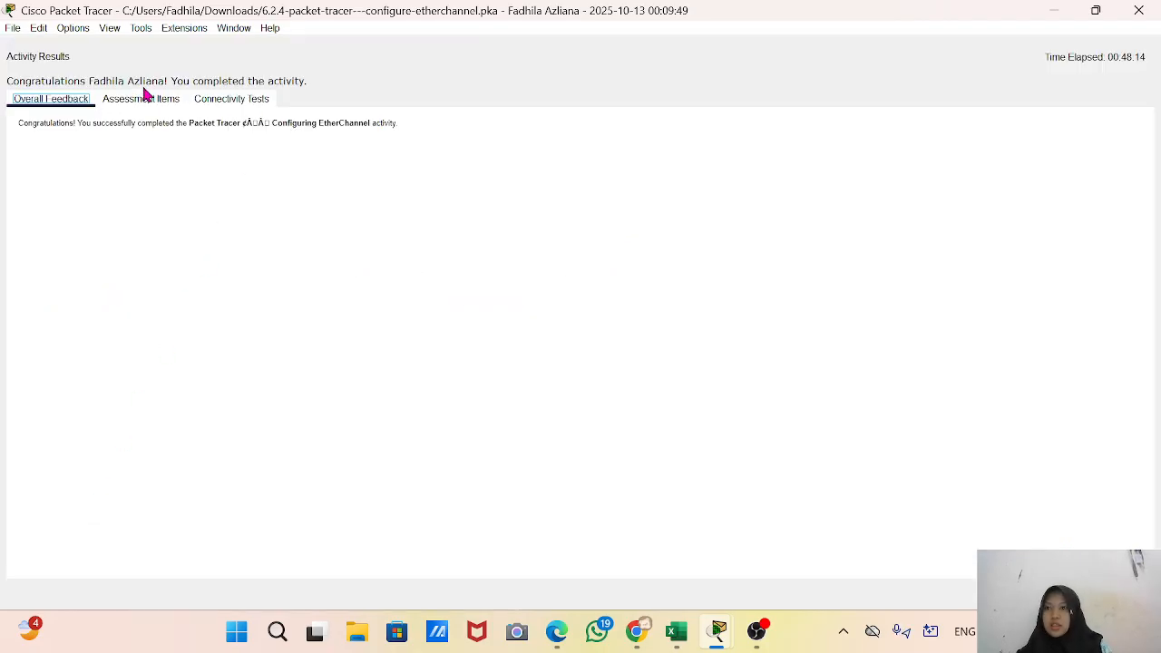
click(141, 99)
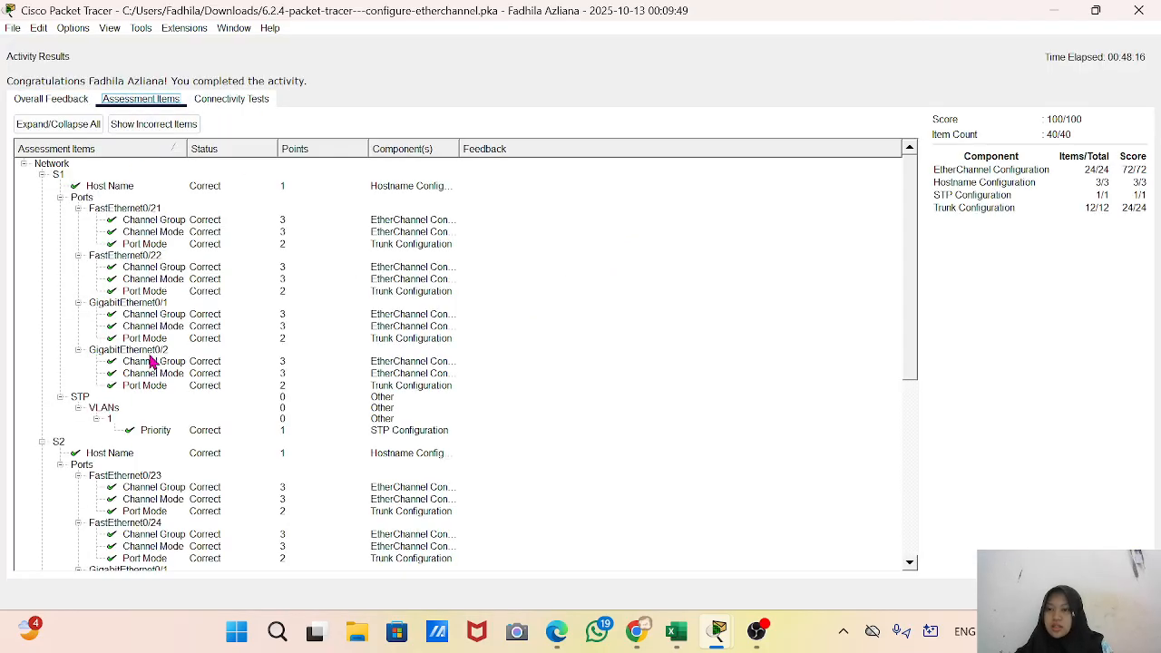
scroll(153, 362, down, 10)
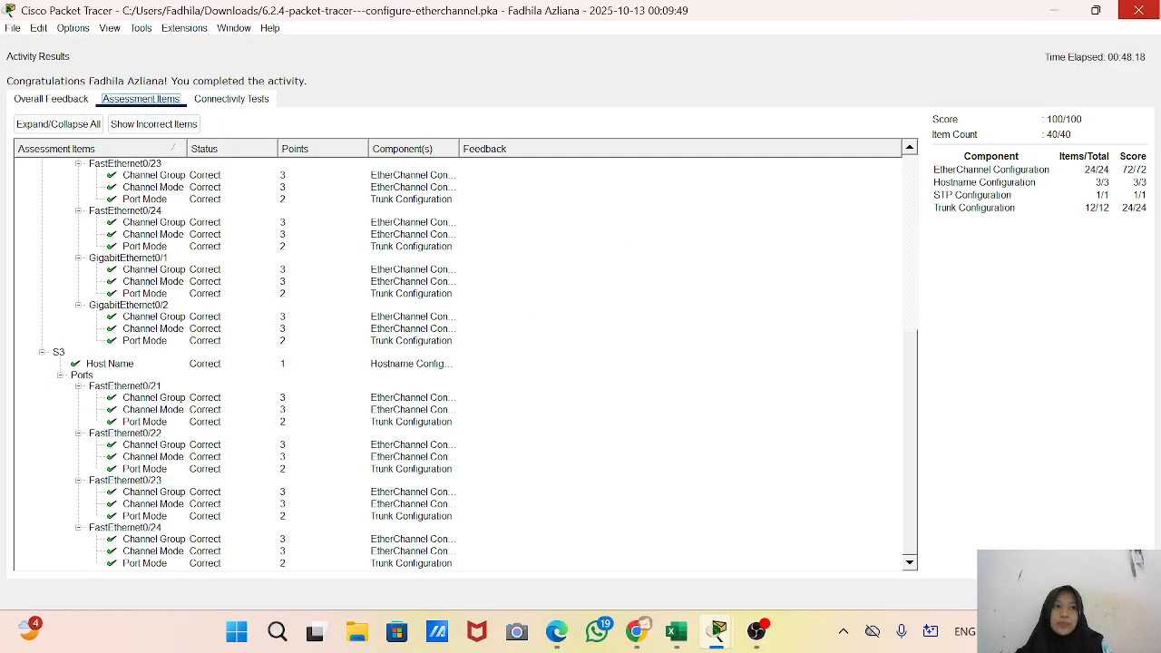
click(1139, 10)
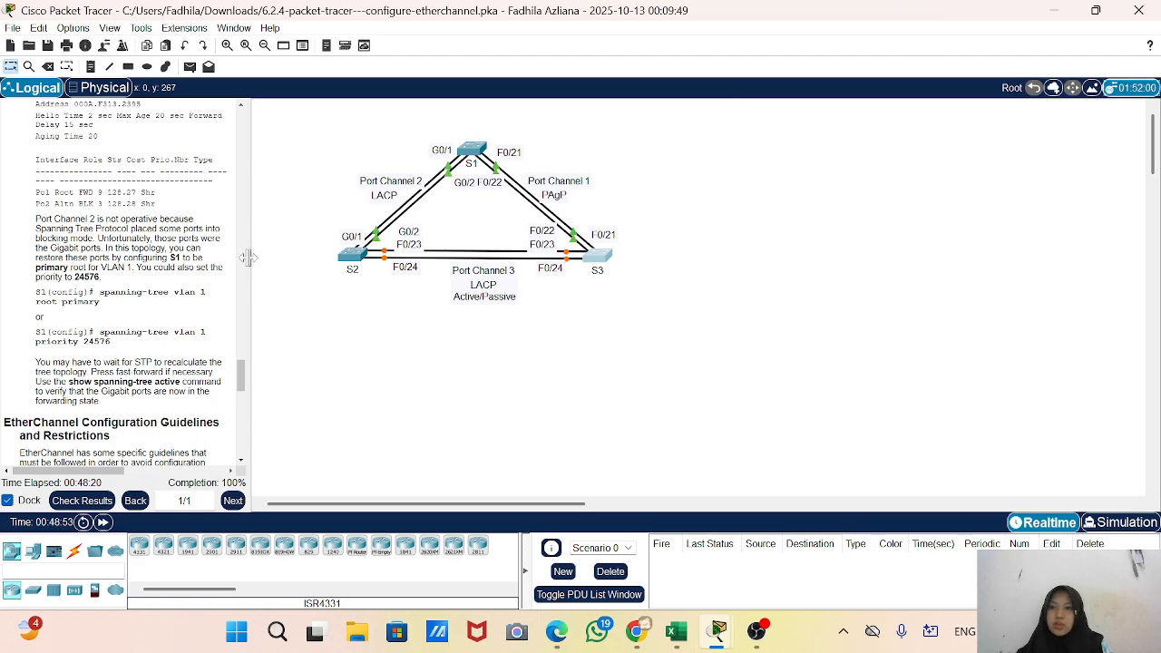
Widen the instructions pane and look back over the EtherChannel guidelines and the Port Channel 3 verification steps
drag(249, 256, 459, 240)
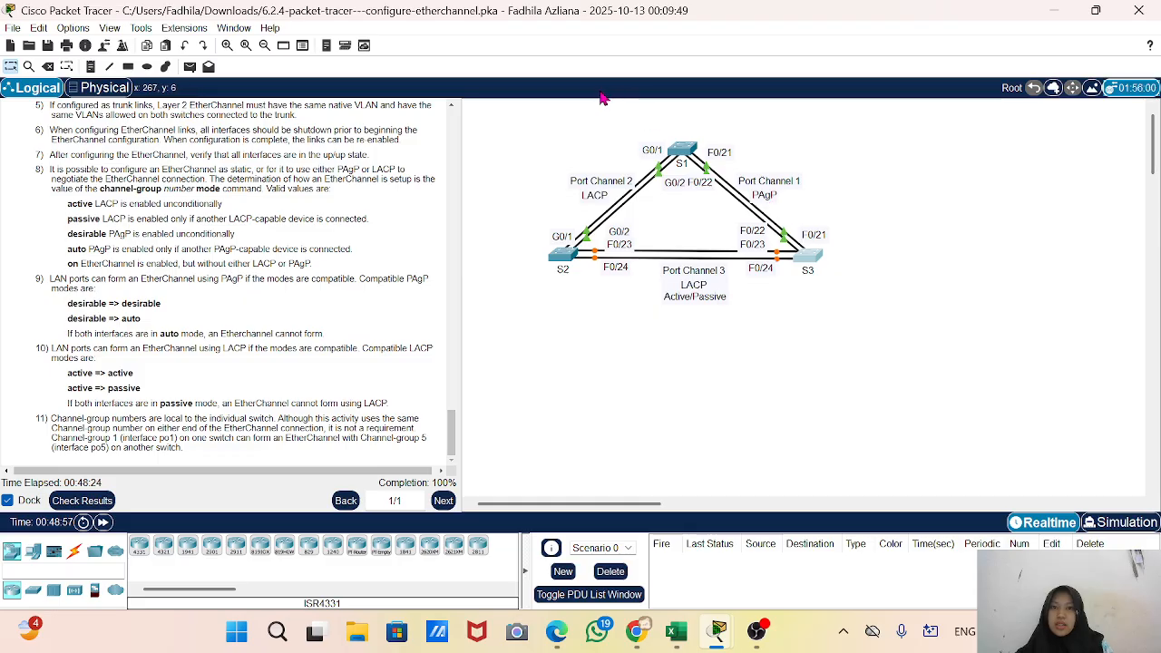
drag(547, 116, 901, 315)
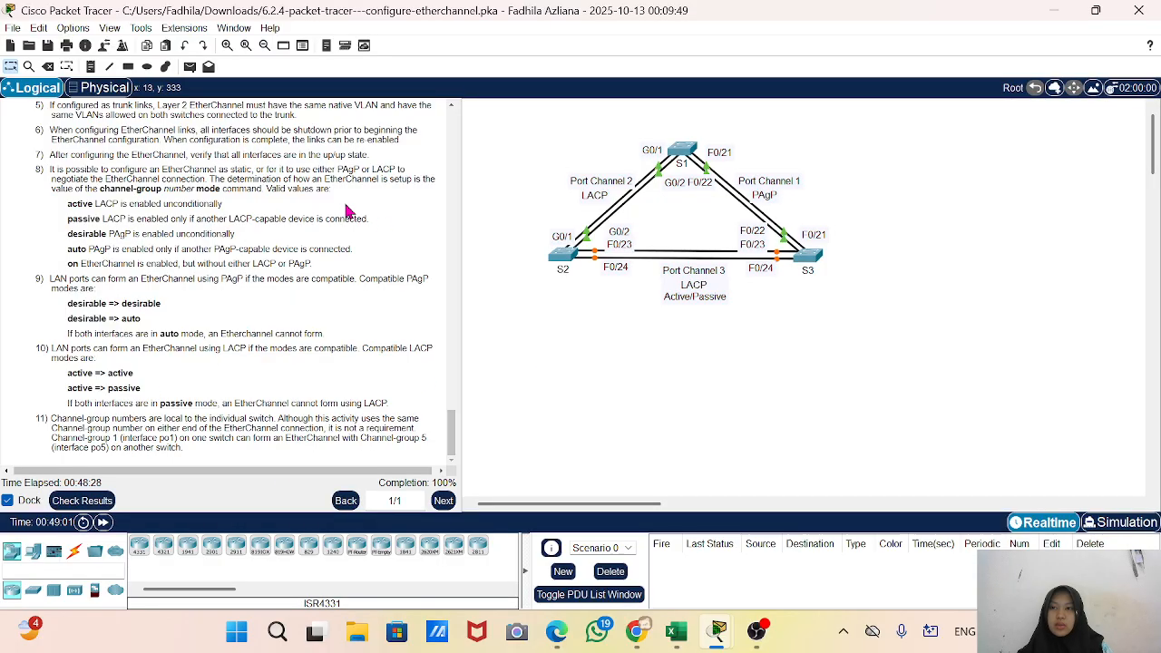
scroll(347, 211, up, 6)
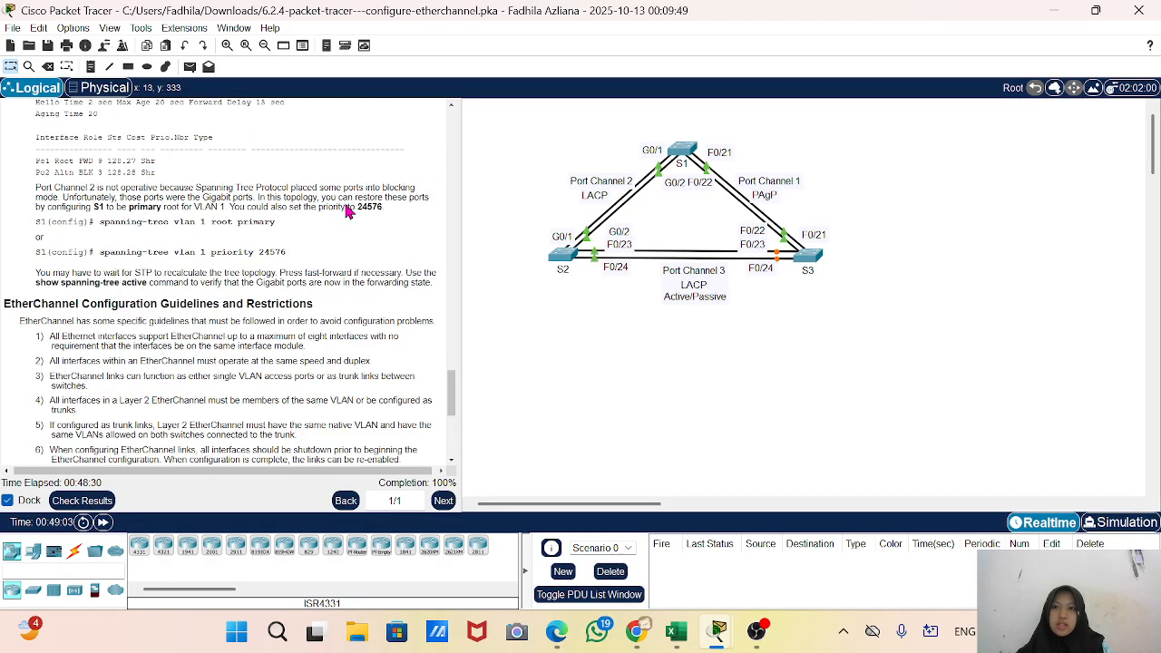
scroll(348, 211, down, 5)
scroll(347, 212, up, 11)
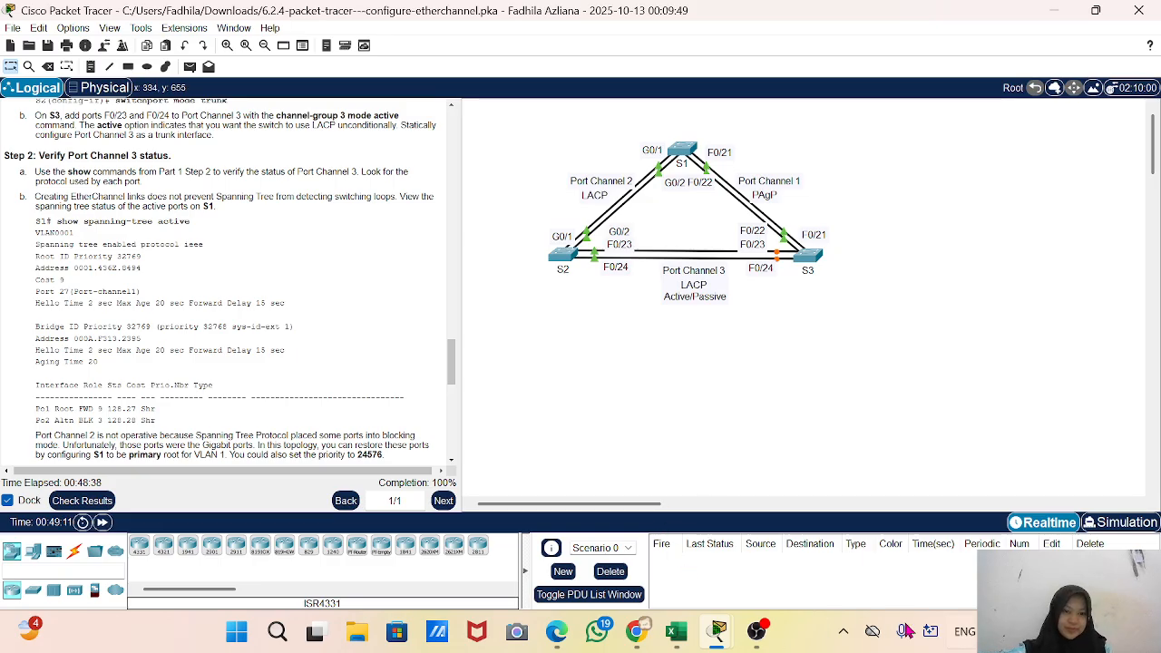
click(762, 635)
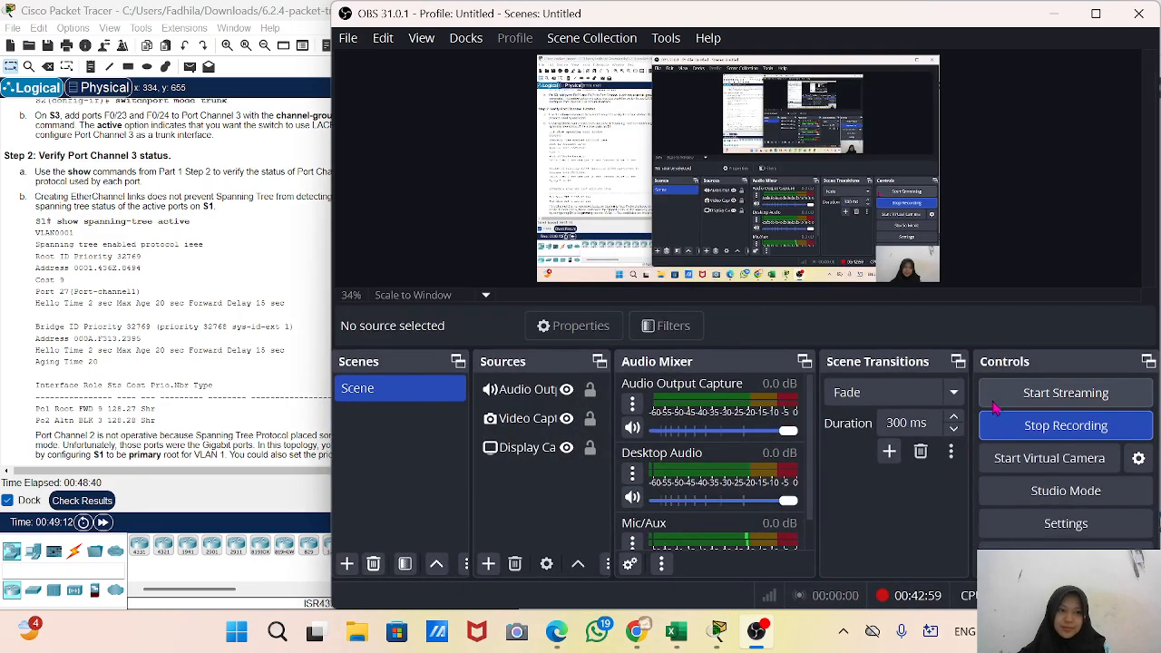